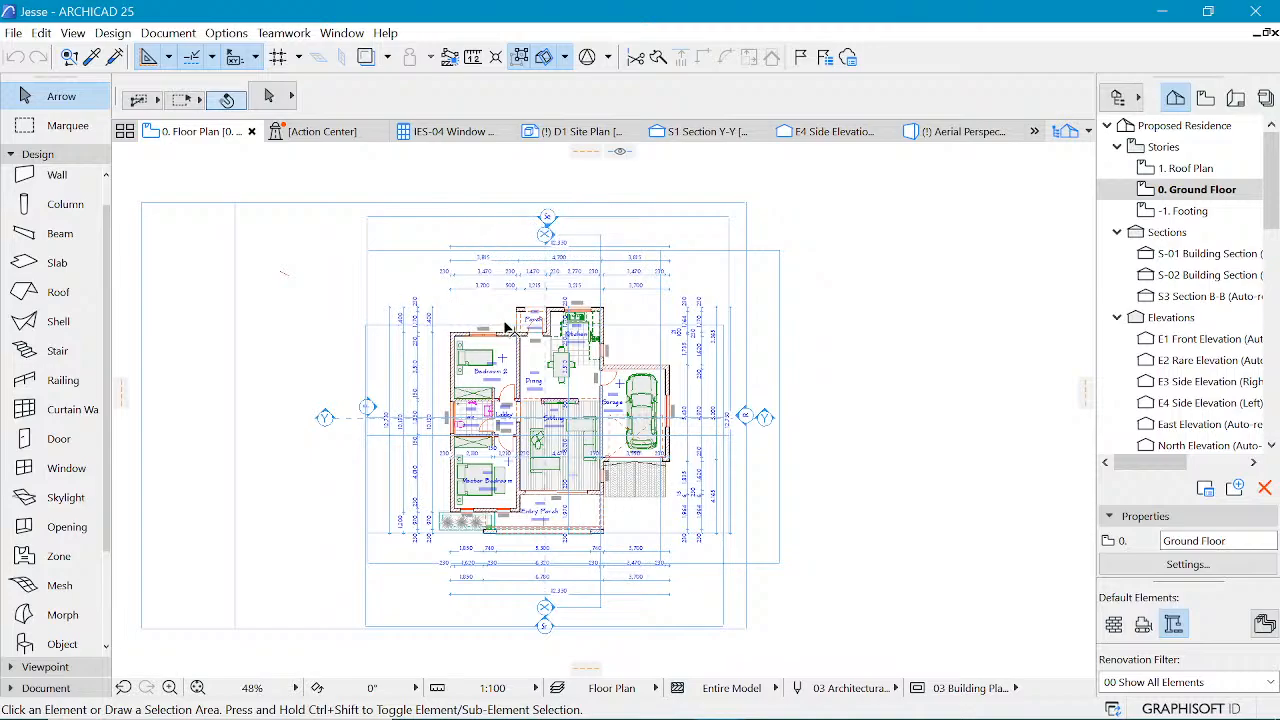
- Examine the ground floor plan's rooms, furniture, dimensions and surrounding section and elevation markers
scroll(504, 321, "down", 2)
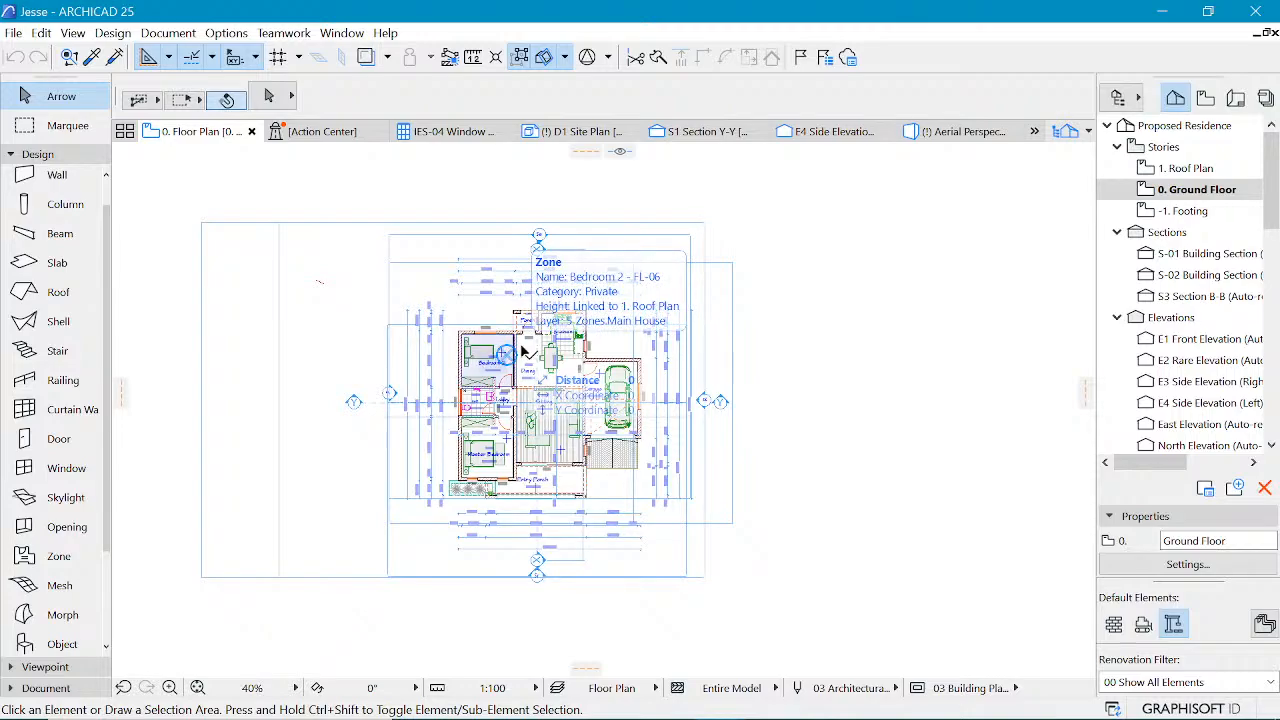
scroll(540, 412, "up", 2)
scroll(528, 427, "up", 2)
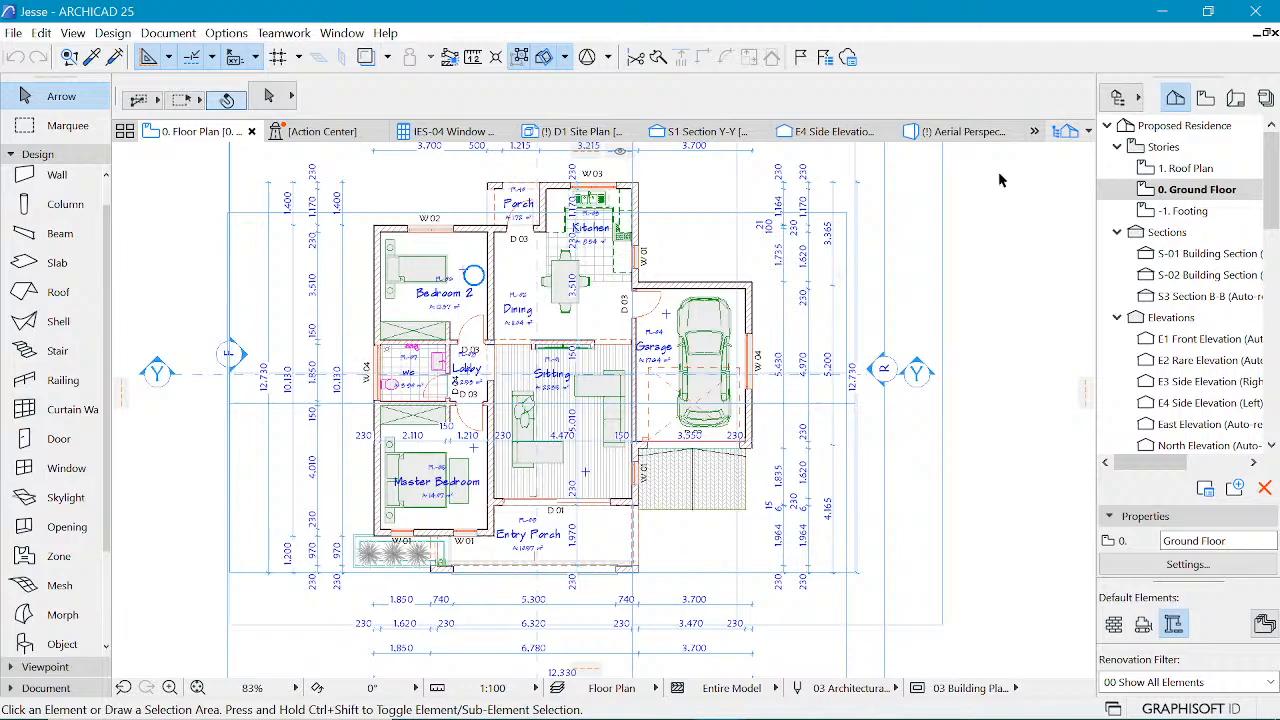
scroll(648, 332, "down", 5)
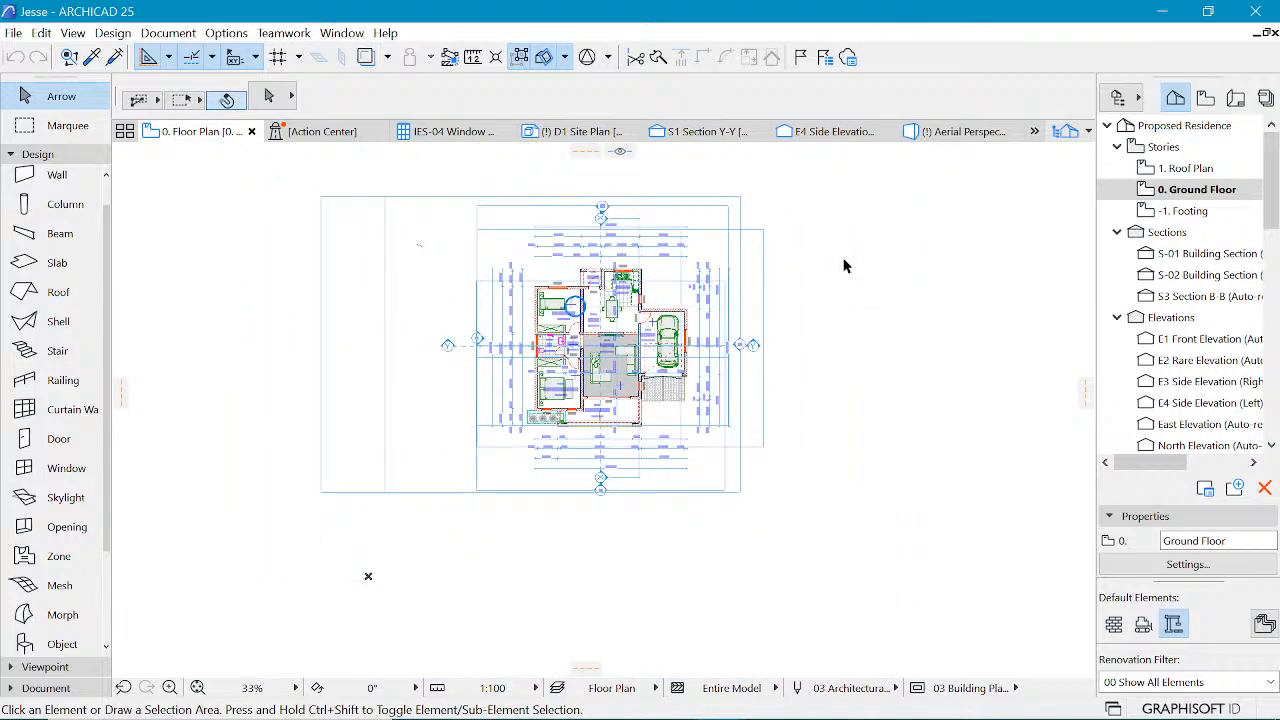
scroll(805, 265, "up", 2)
scroll(420, 367, "up", 2)
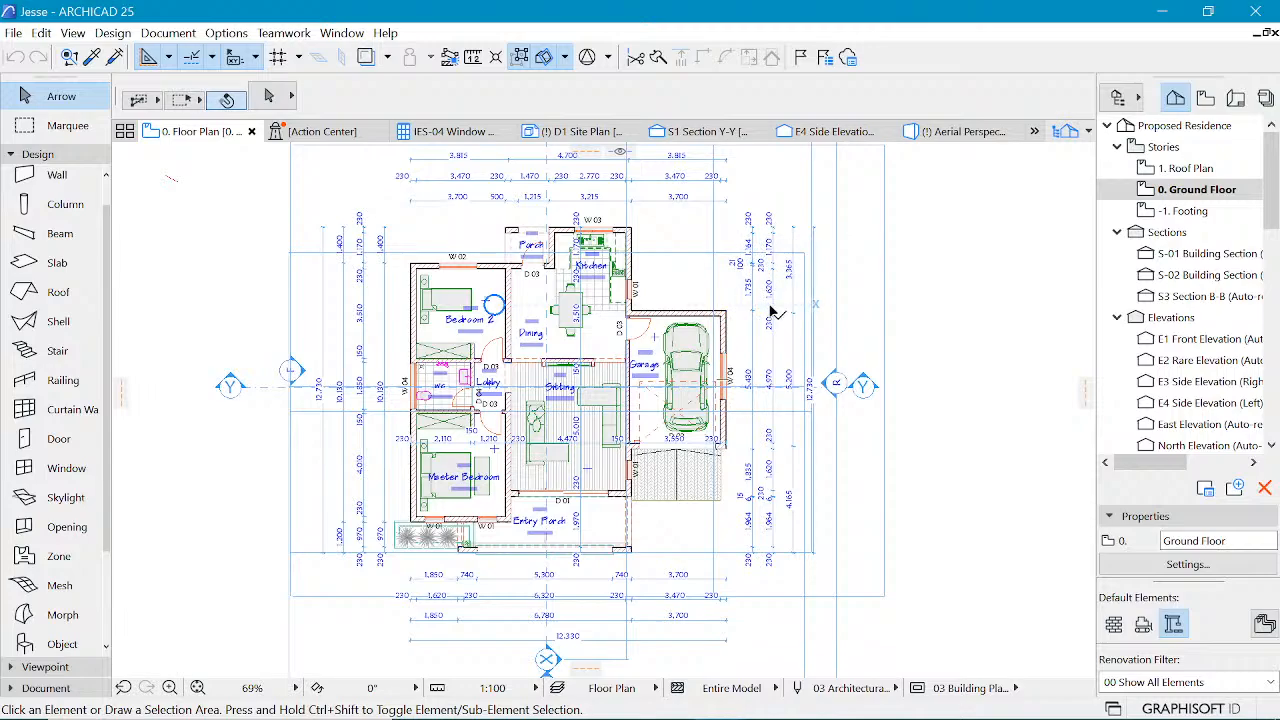
scroll(480, 370, "down", 3)
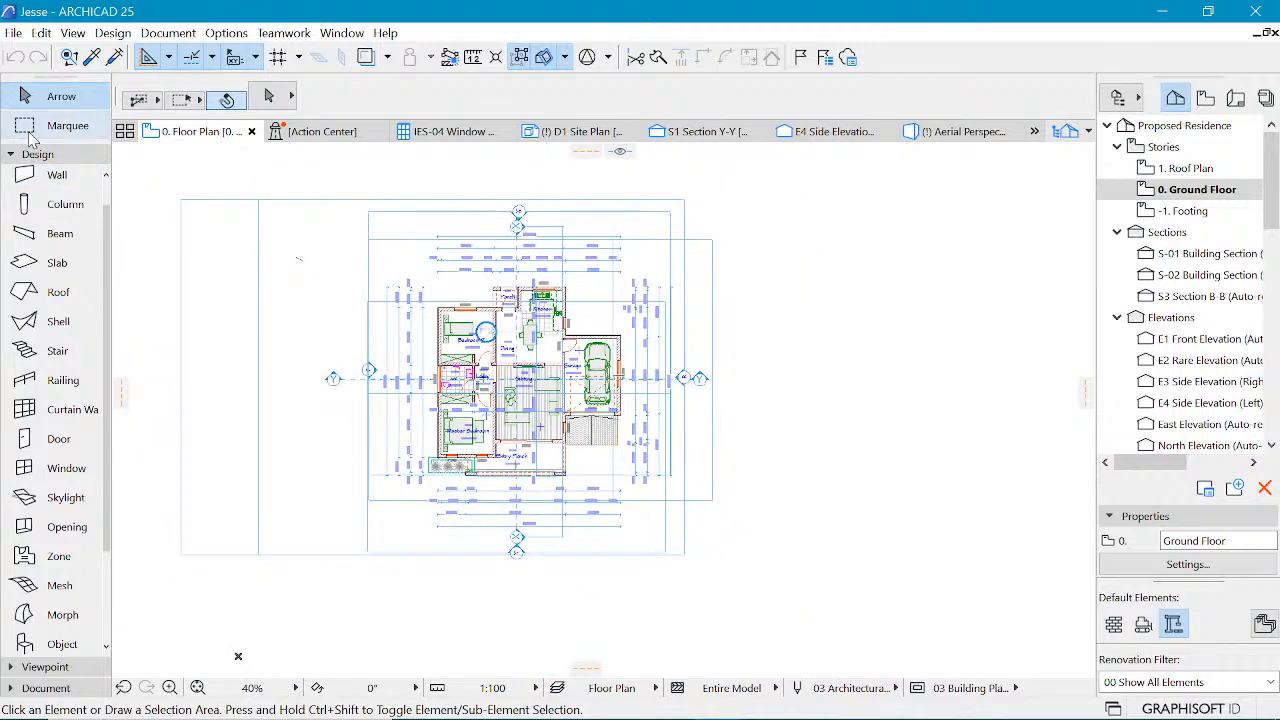
scroll(485, 310, "up", 2)
scroll(522, 420, "up", 2)
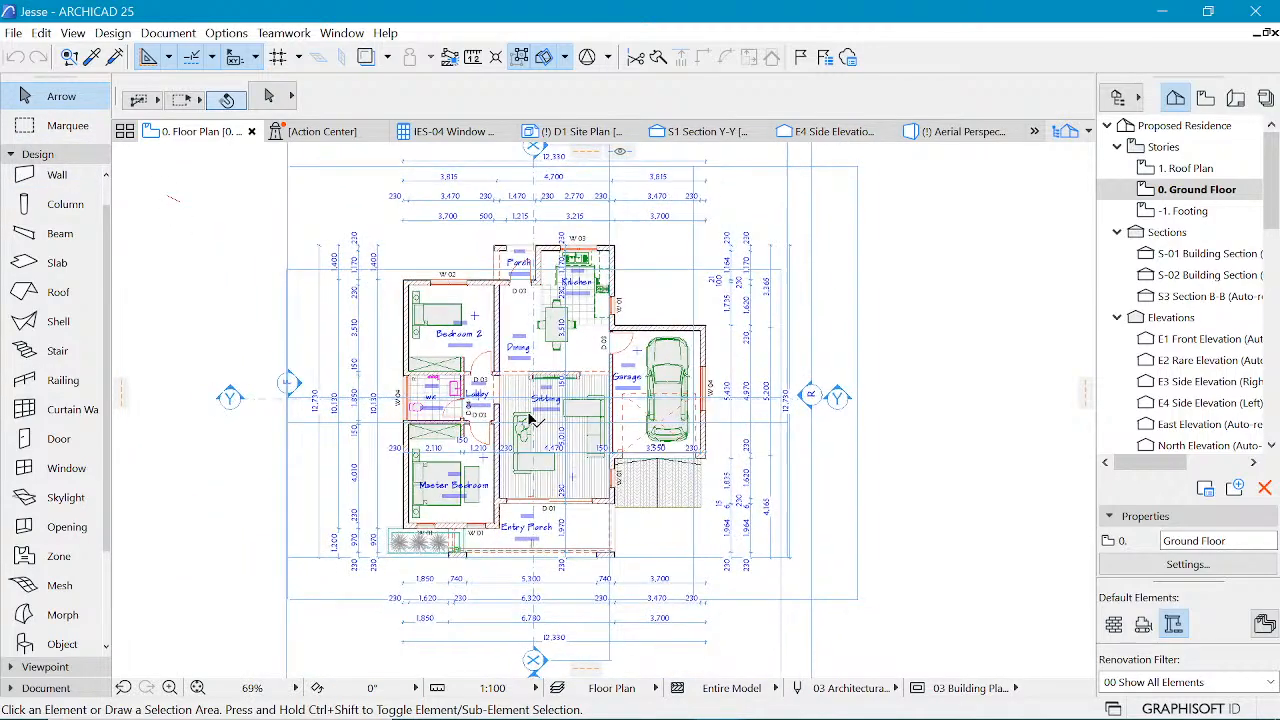
scroll(658, 442, "down", 1)
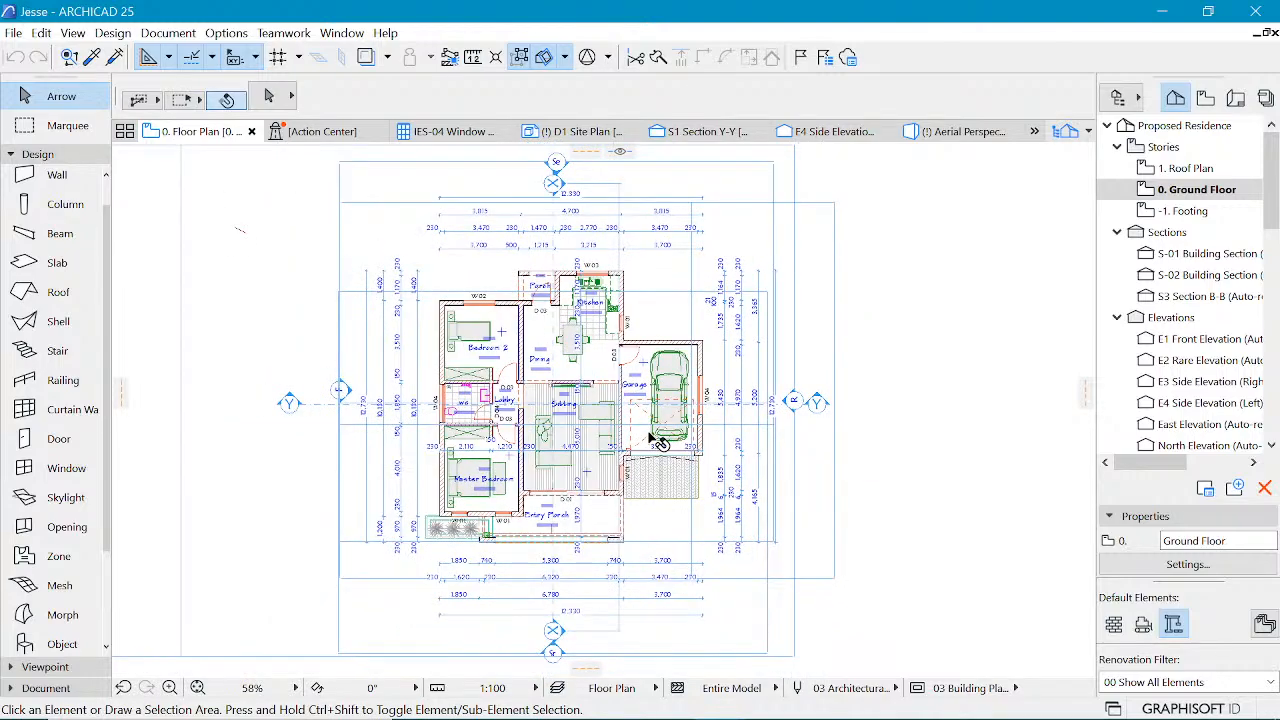
scroll(580, 343, "up", 2)
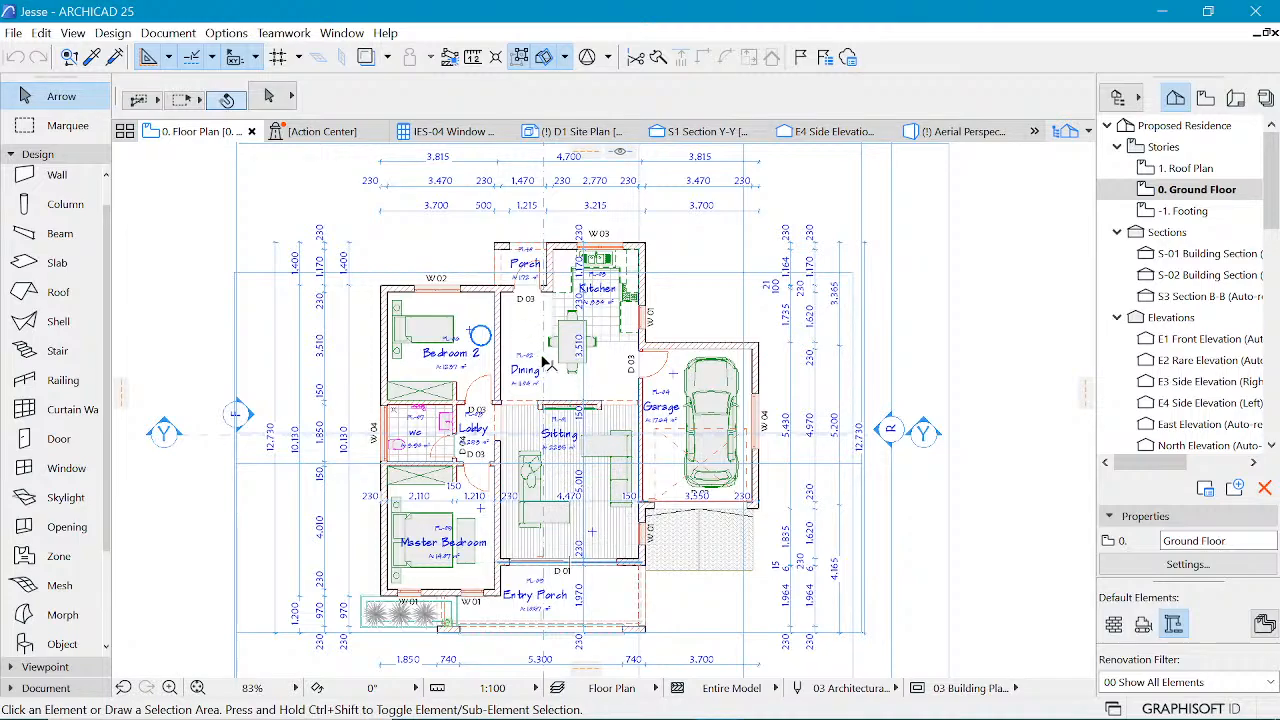
scroll(548, 372, "up", 1)
scroll(568, 368, "up", 1)
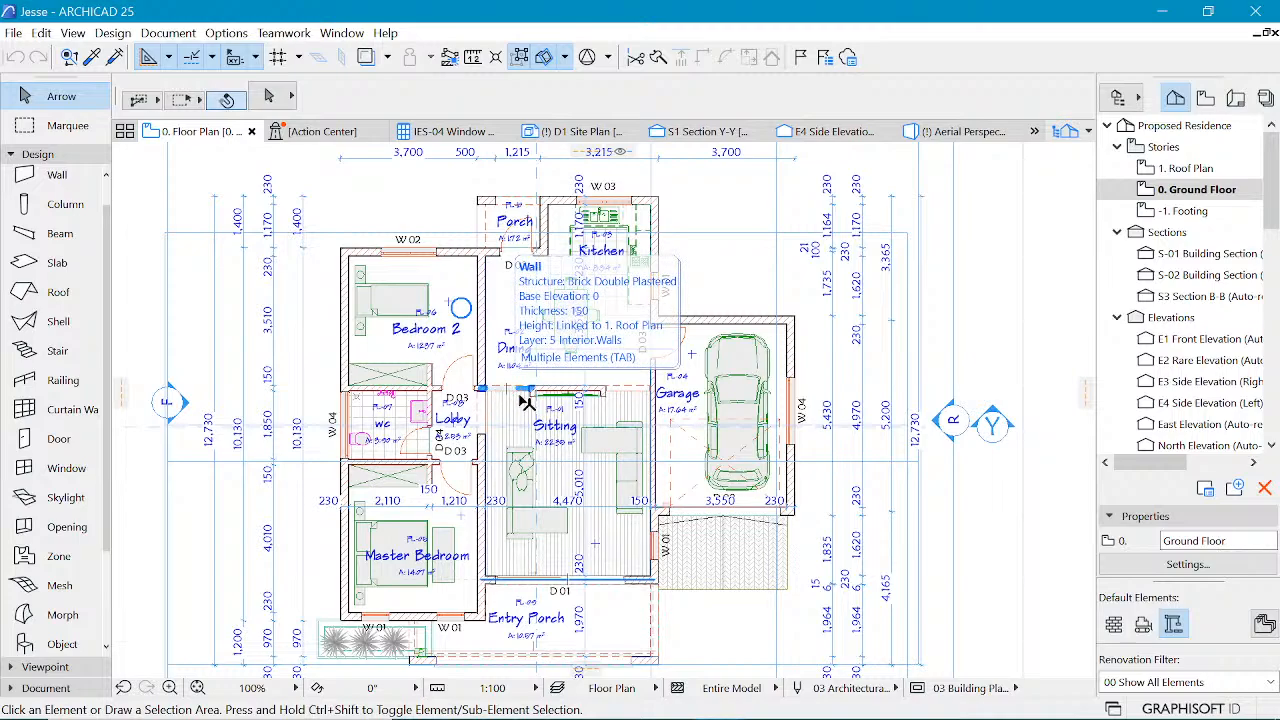
scroll(592, 416, "up", 1)
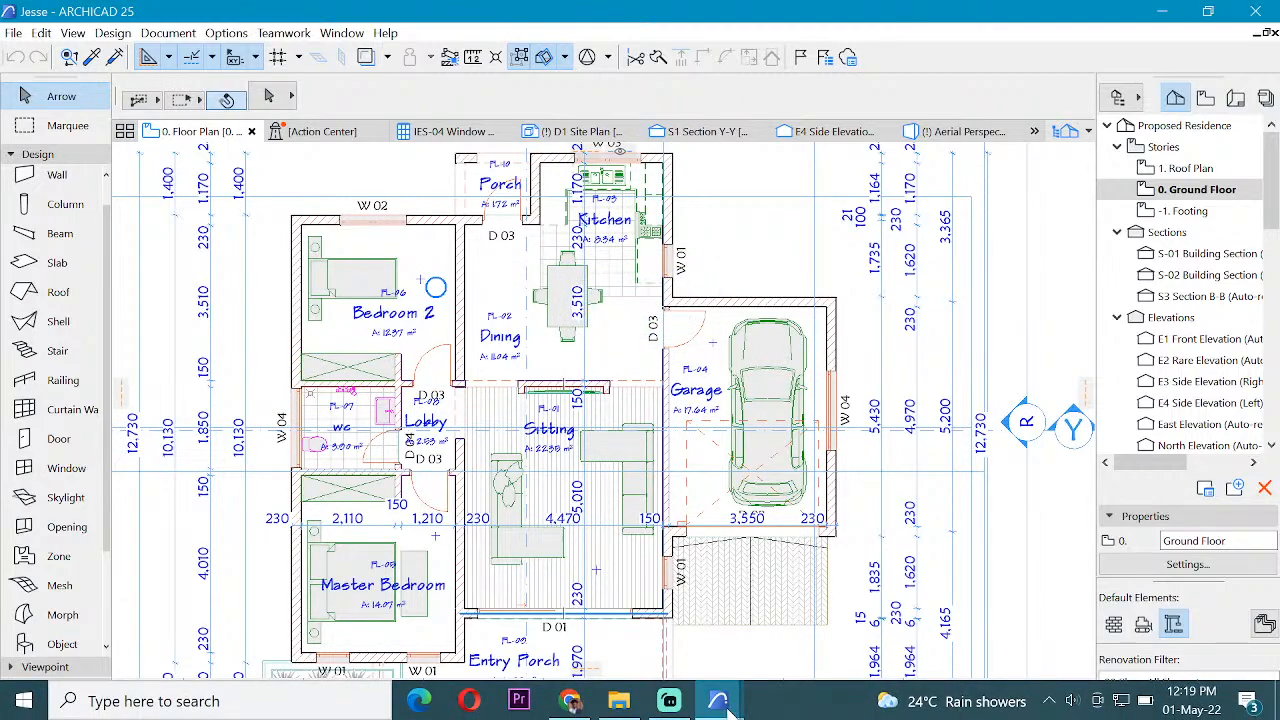
- Compare the D3 Floor Plan 3D document in the Jesse plan project with the ground floor plan in the Jesse project
left_click(727, 706)
left_click(805, 650)
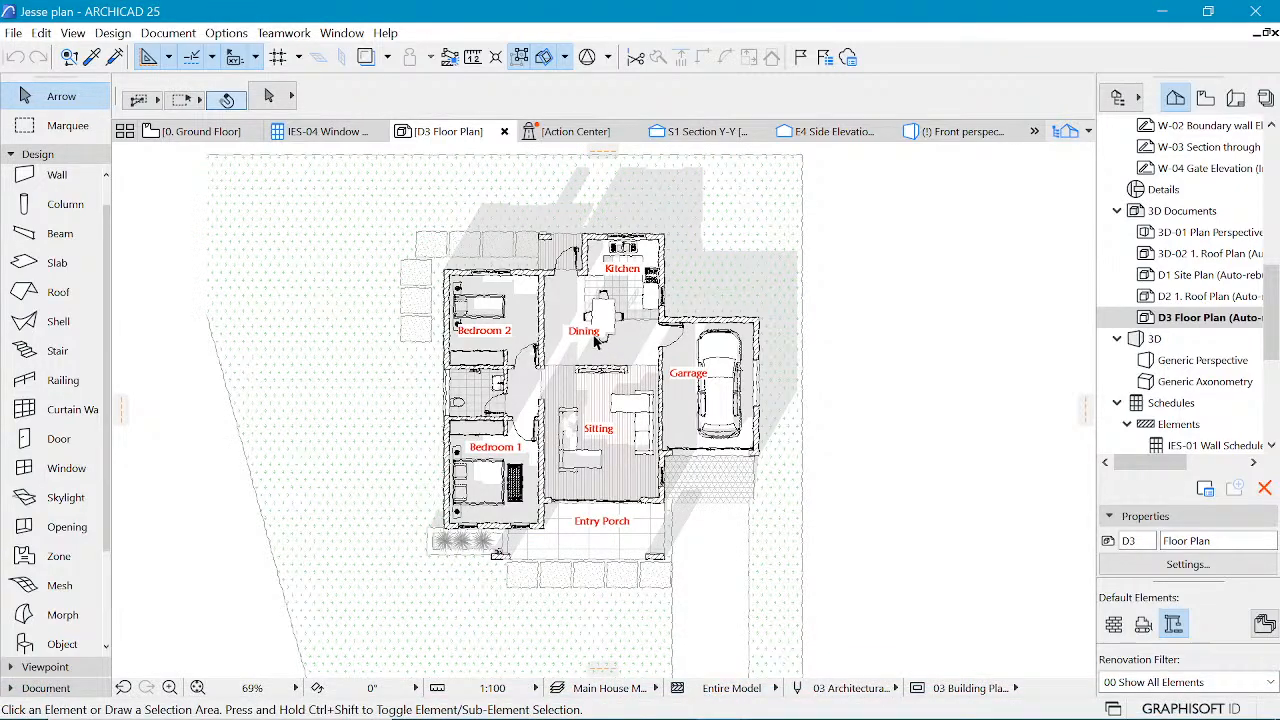
scroll(596, 342, "up", 2)
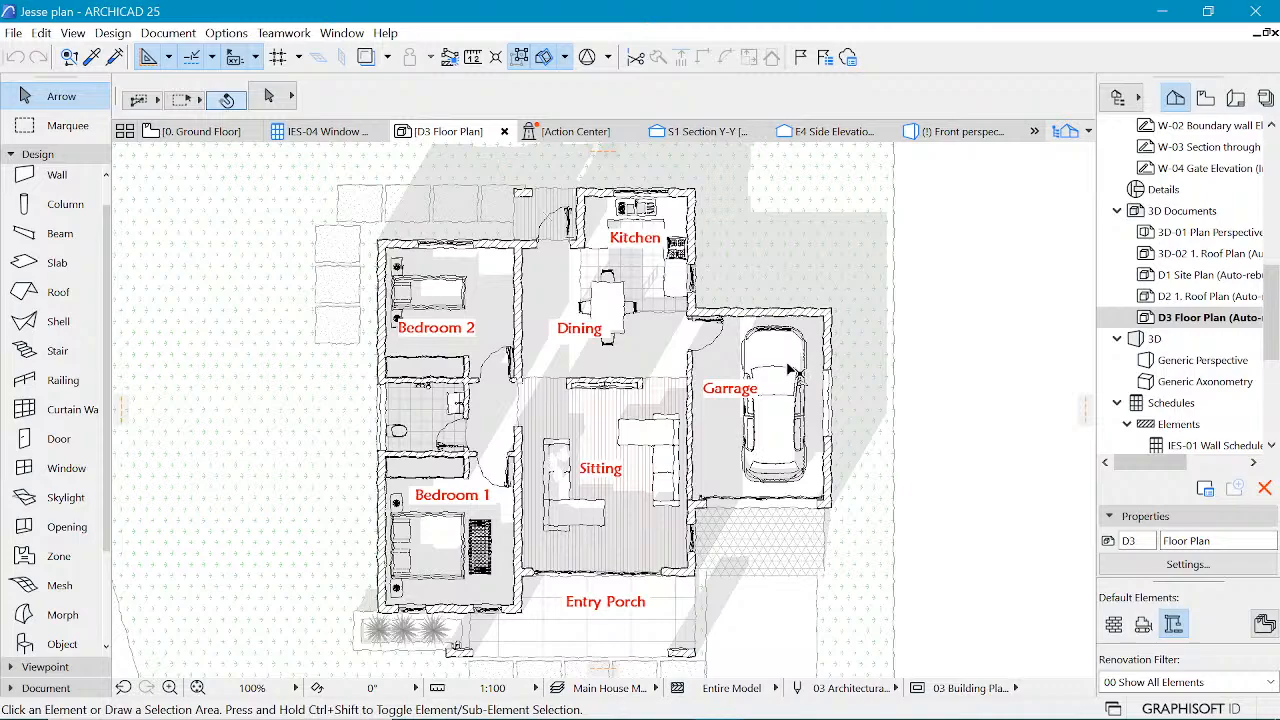
mouse_move(718, 701)
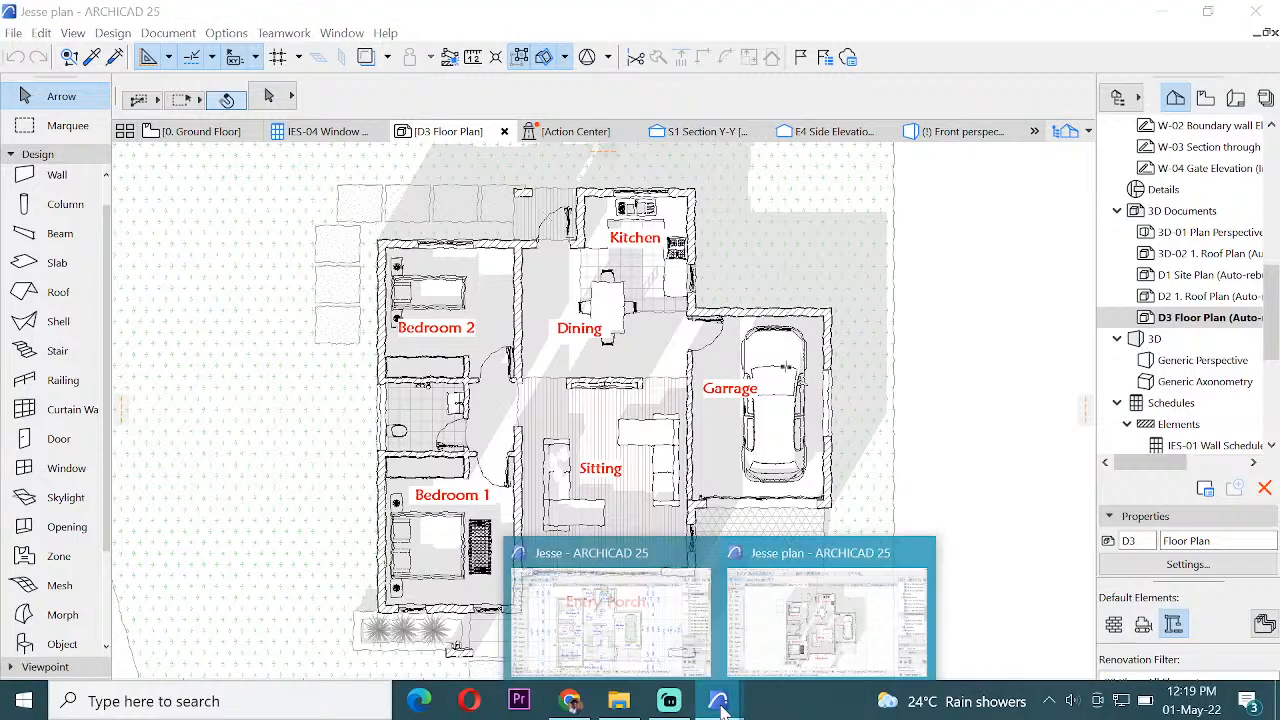
left_click(638, 645)
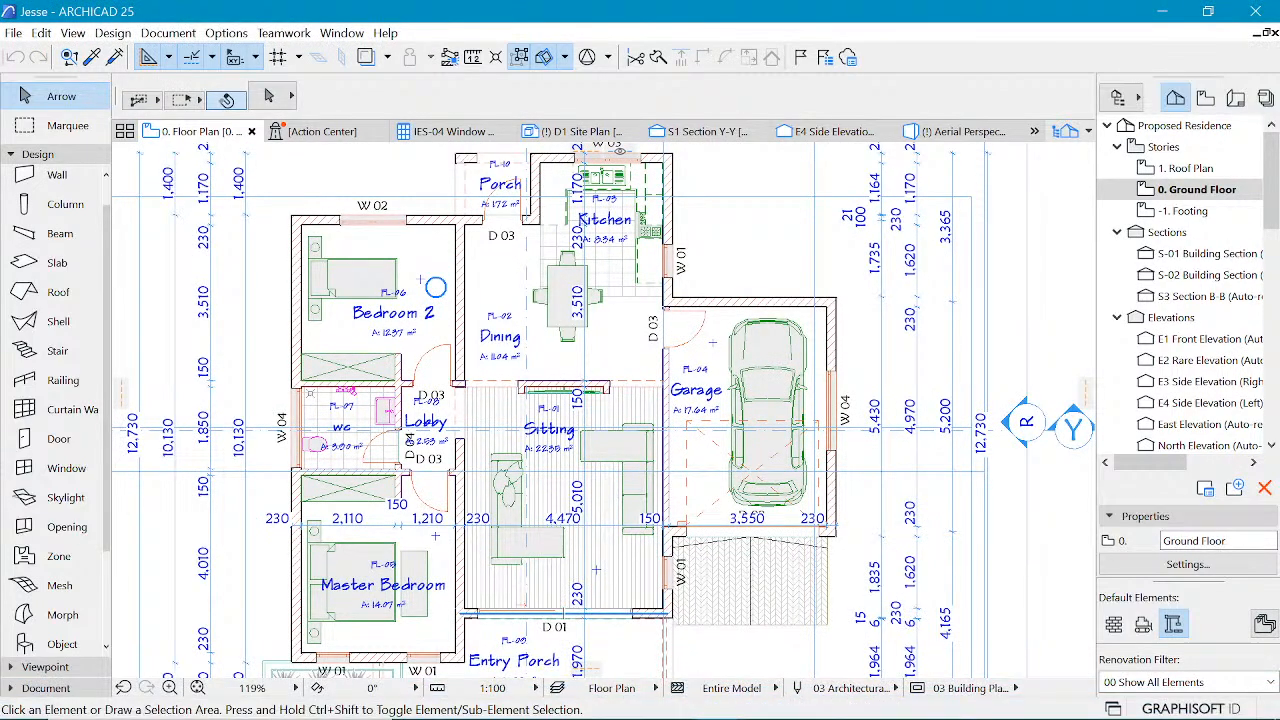
mouse_move(743, 708)
left_click(830, 640)
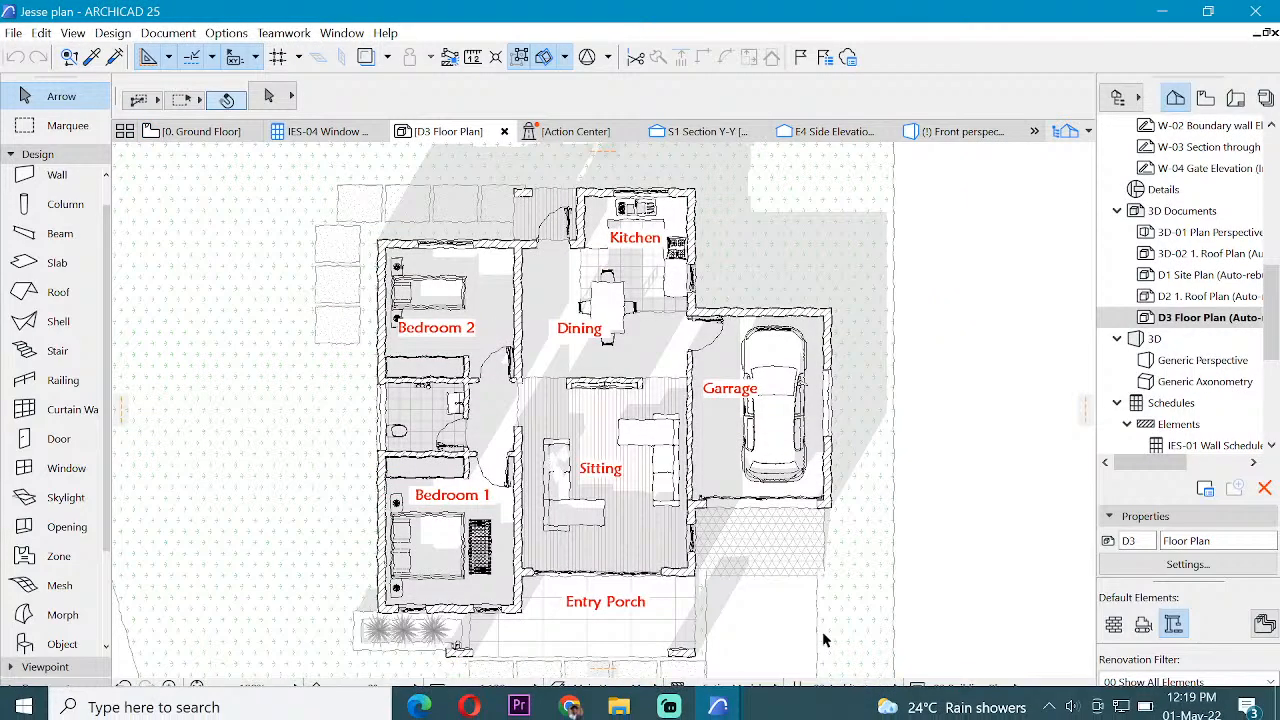
mouse_move(718, 701)
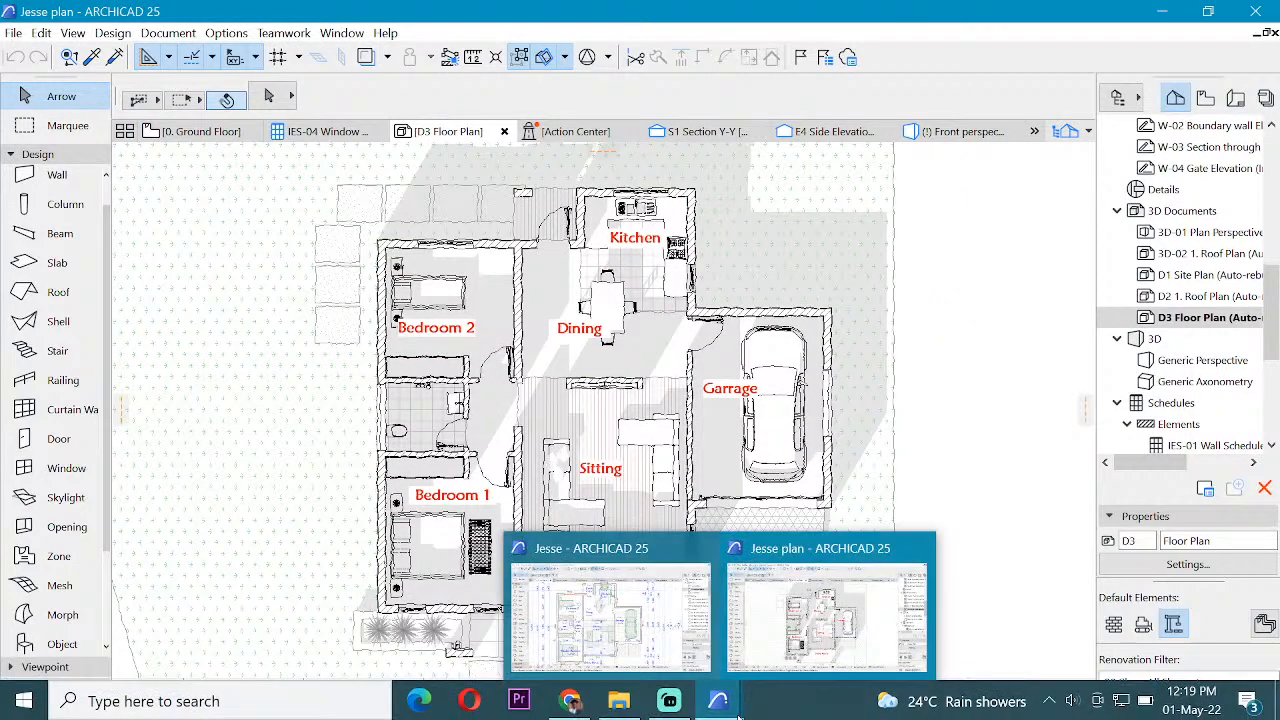
left_click(657, 654)
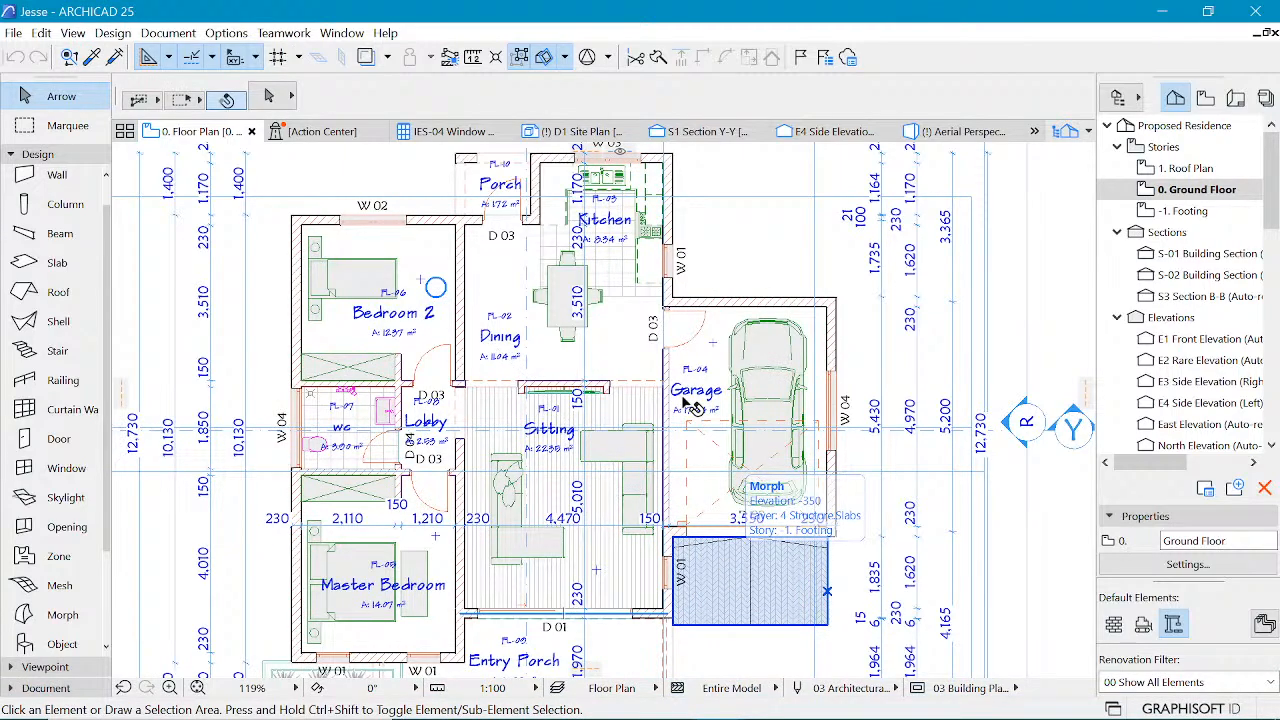
- Draw a marquee around the main house floor plan and its dimension lines
scroll(548, 311, "down", 2)
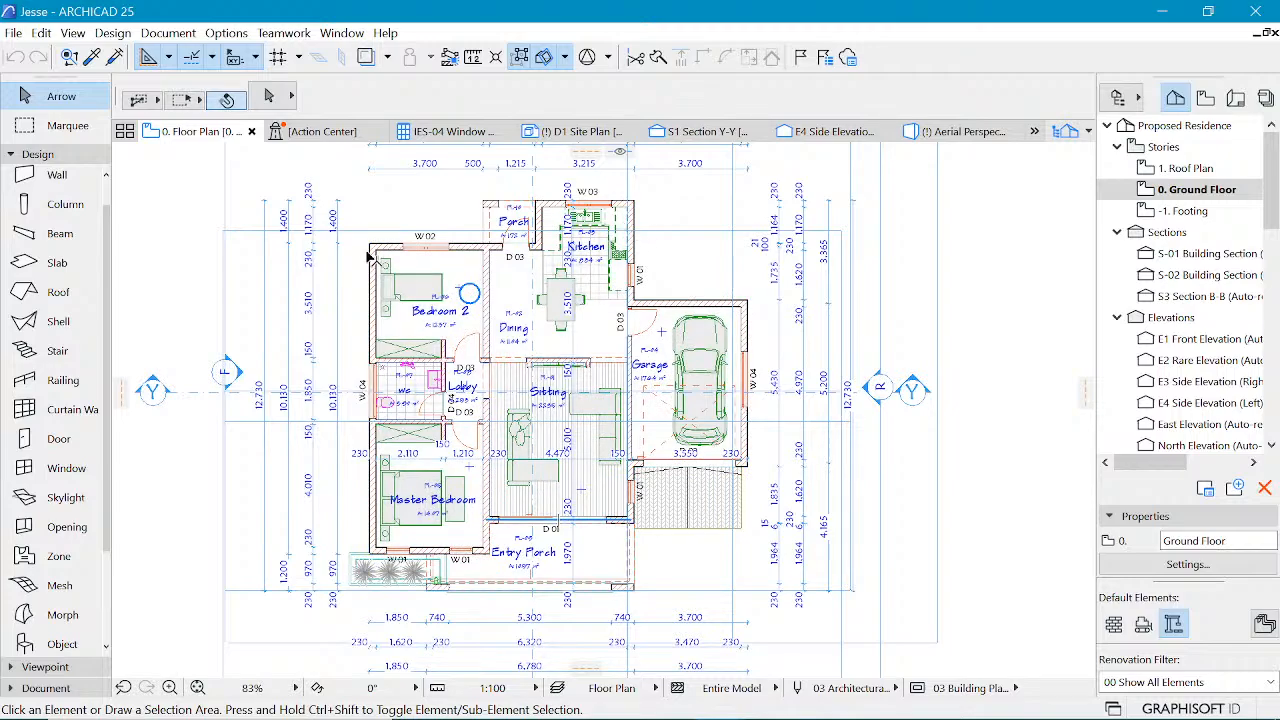
scroll(425, 338, "down", 3)
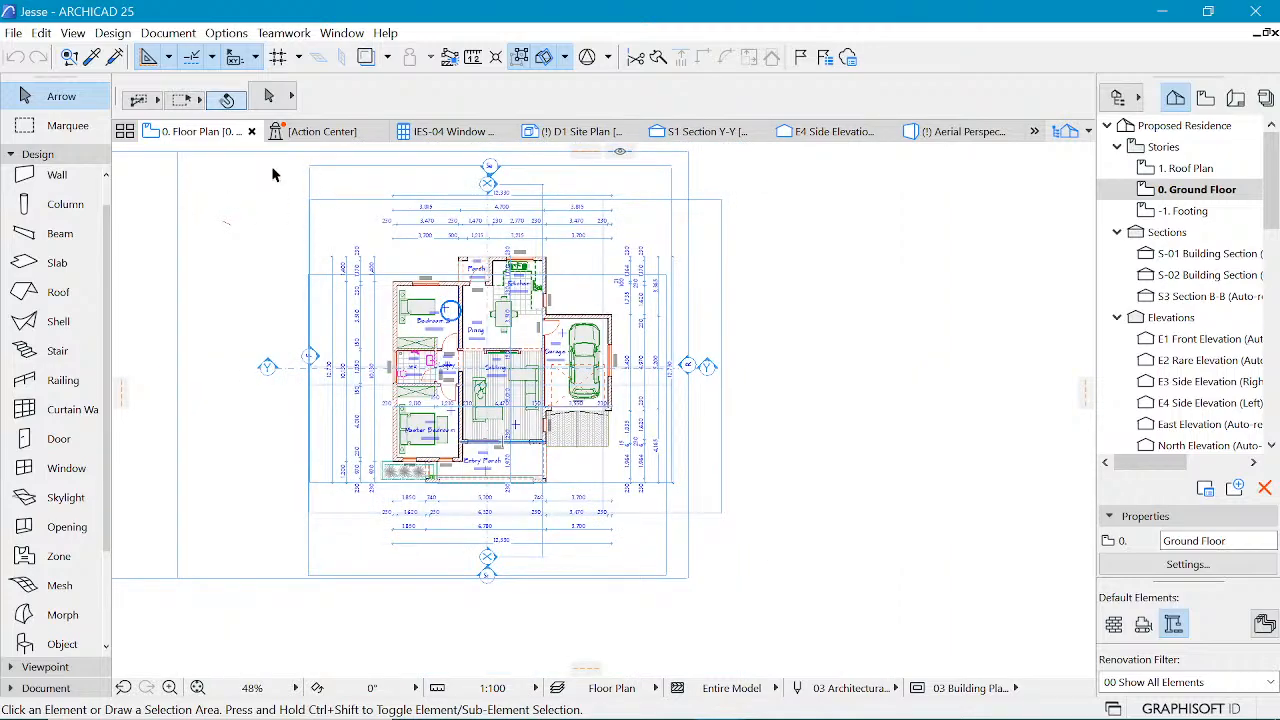
left_click(35, 132)
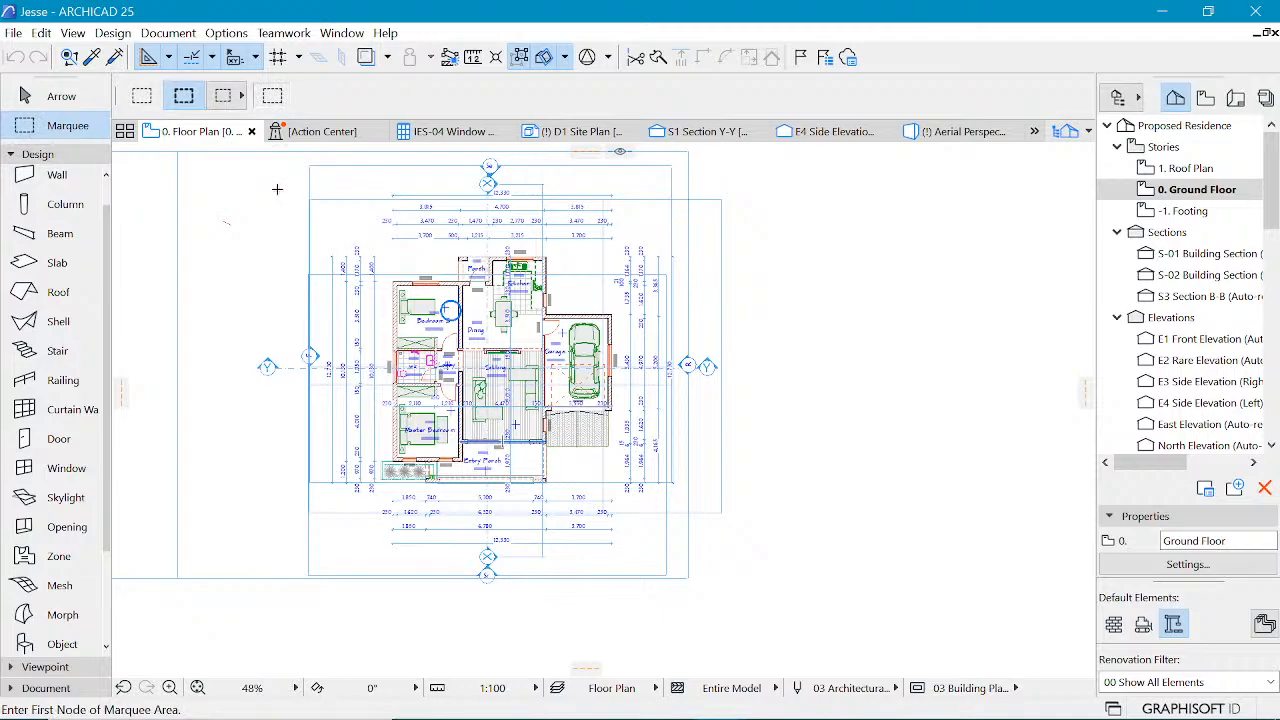
left_click(646, 403)
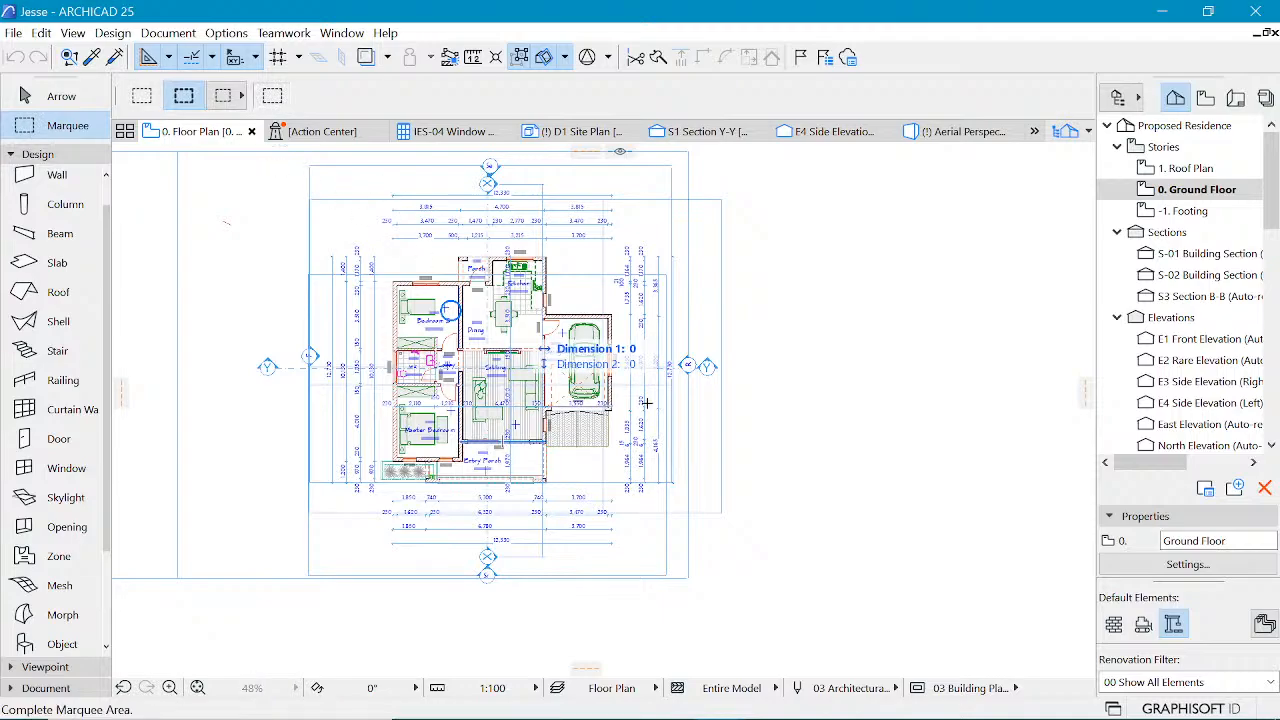
left_click(731, 628)
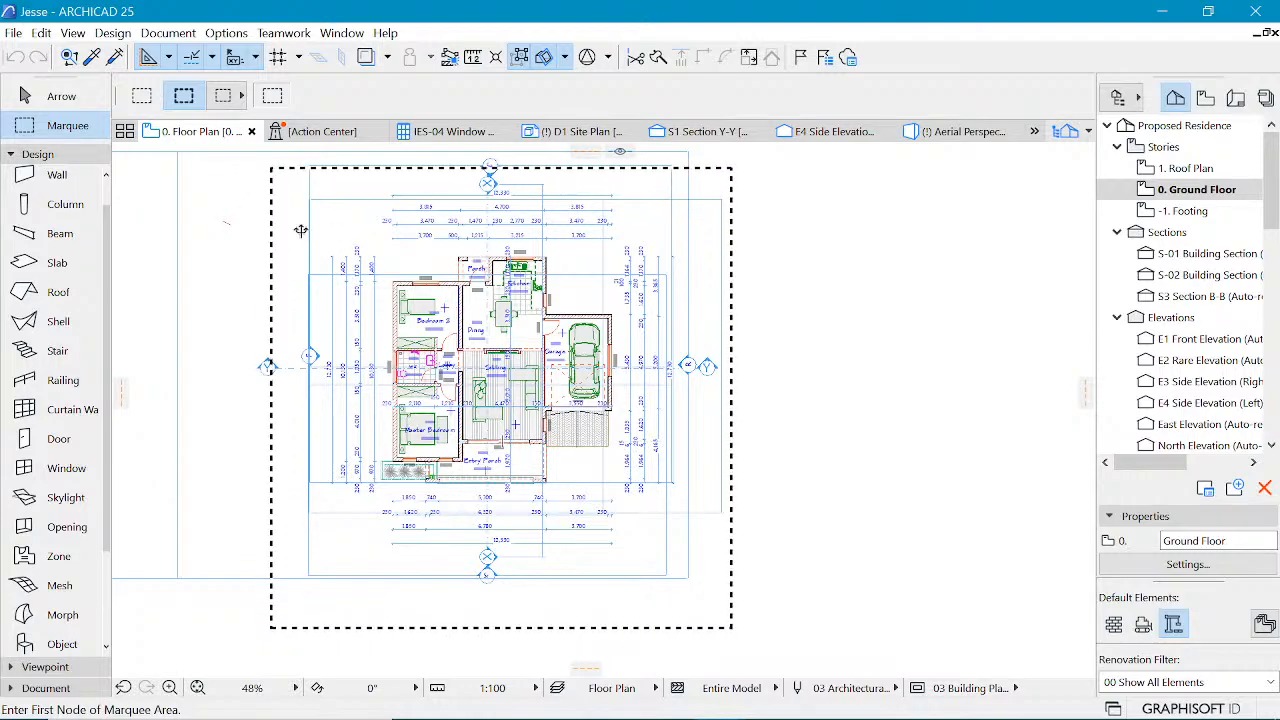
scroll(388, 318, "up", 2)
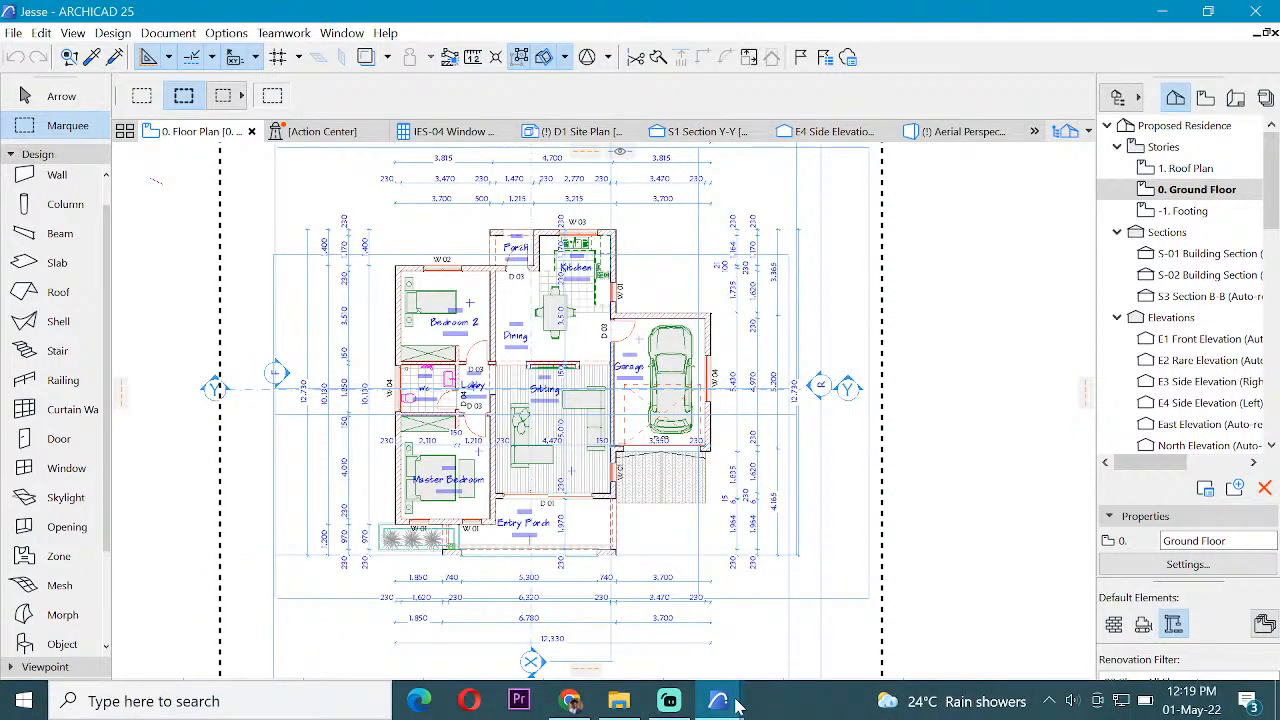
- Return to the Jesse project from the Jesse plan project and clear the marquee around the house plan
mouse_move(730, 703)
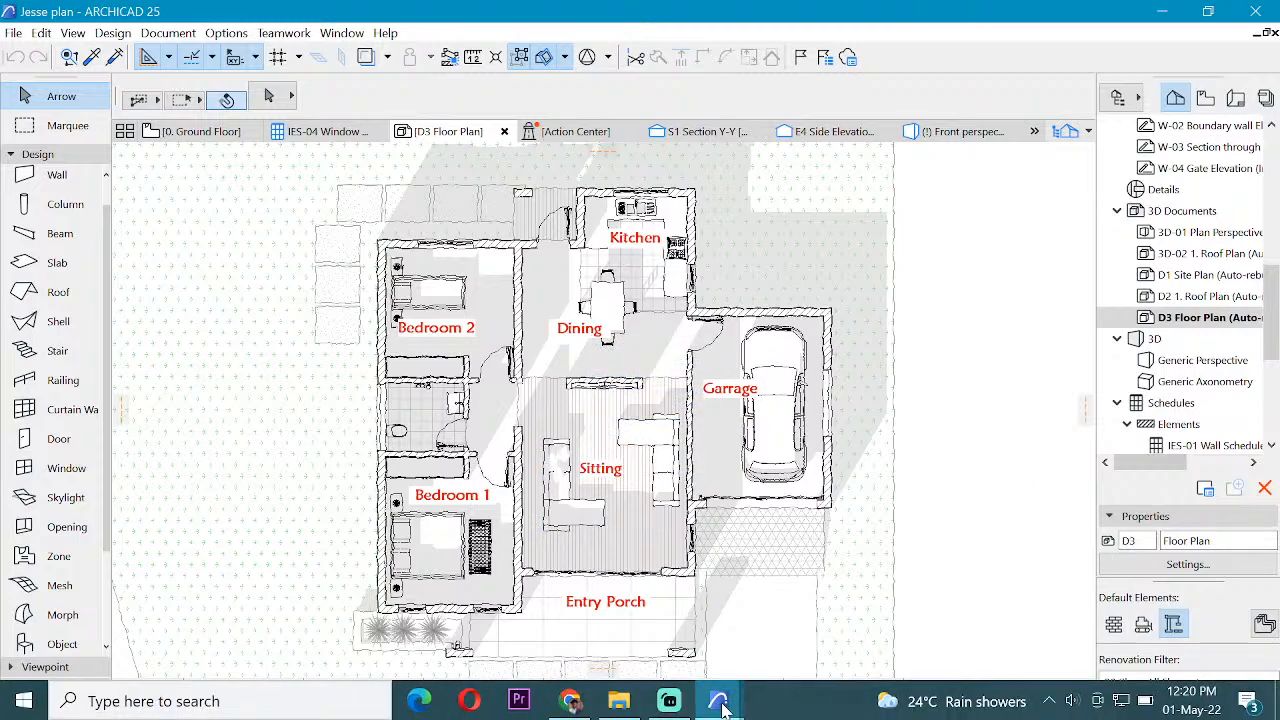
left_click(724, 706)
left_click(612, 630)
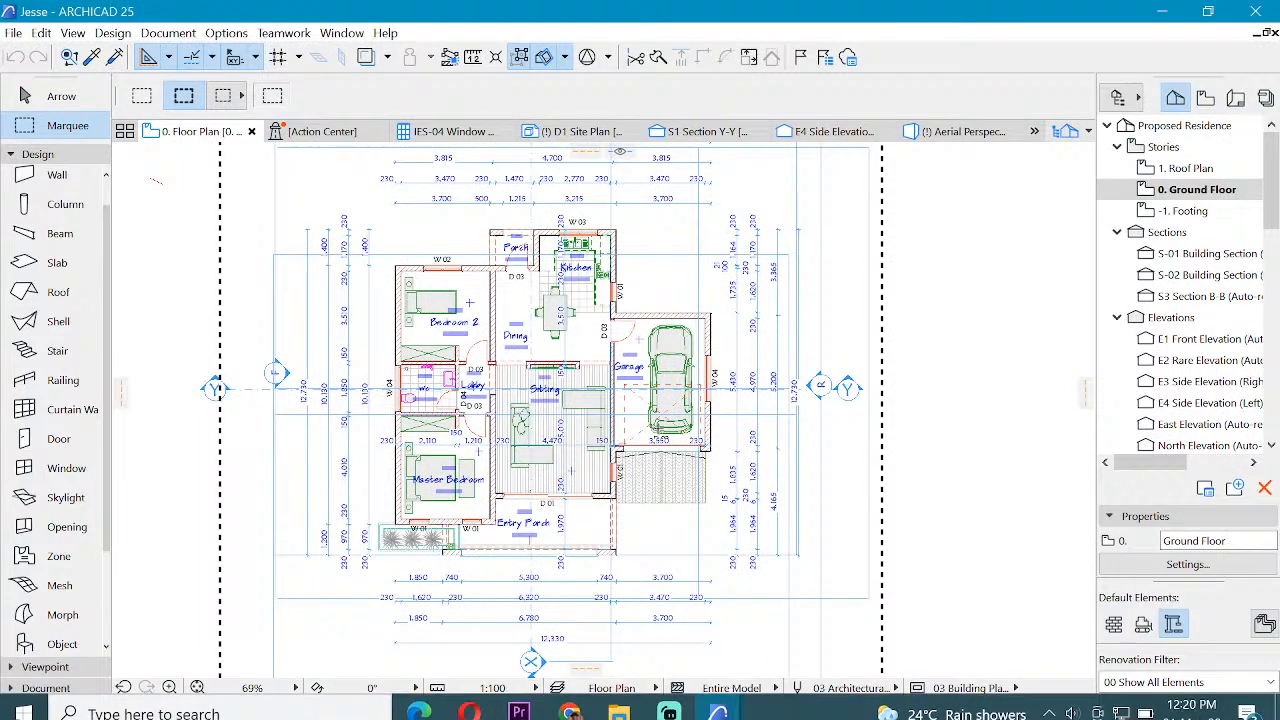
scroll(597, 412, "down", 3)
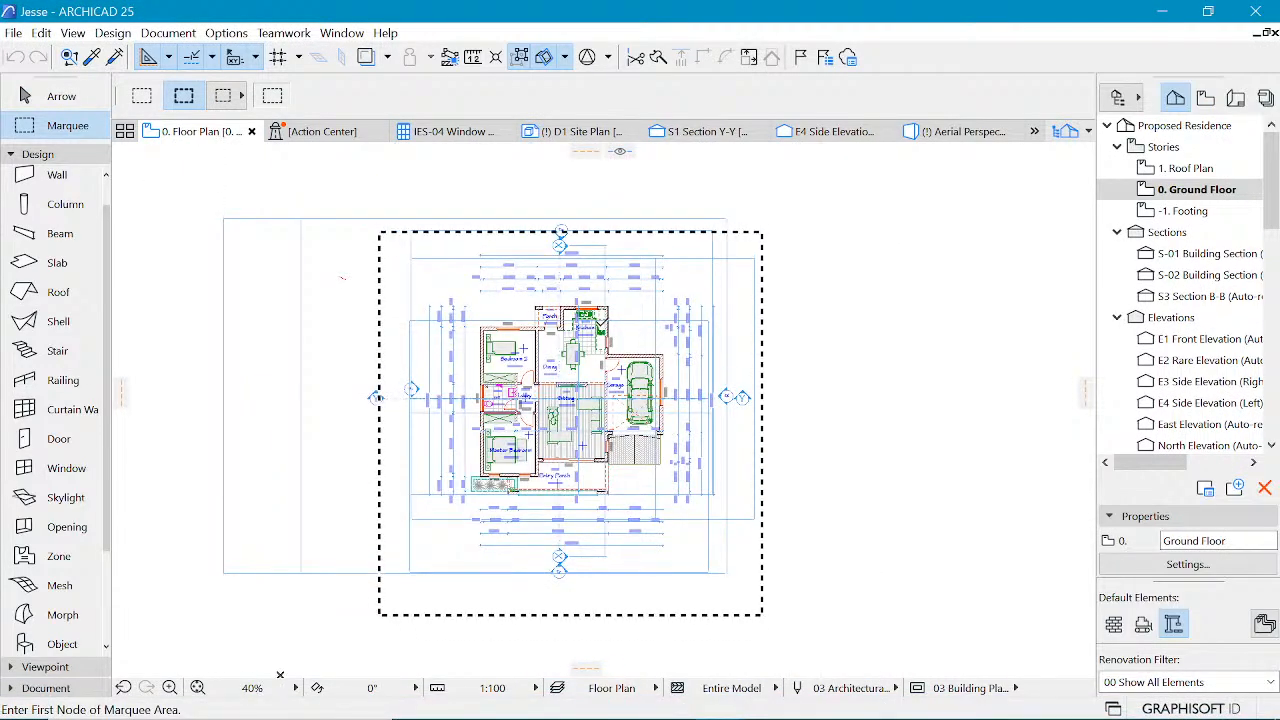
key("Escape")
- Draw a marquee enclosing the entire site outline together with the main house plan
scroll(525, 359, "down", 2)
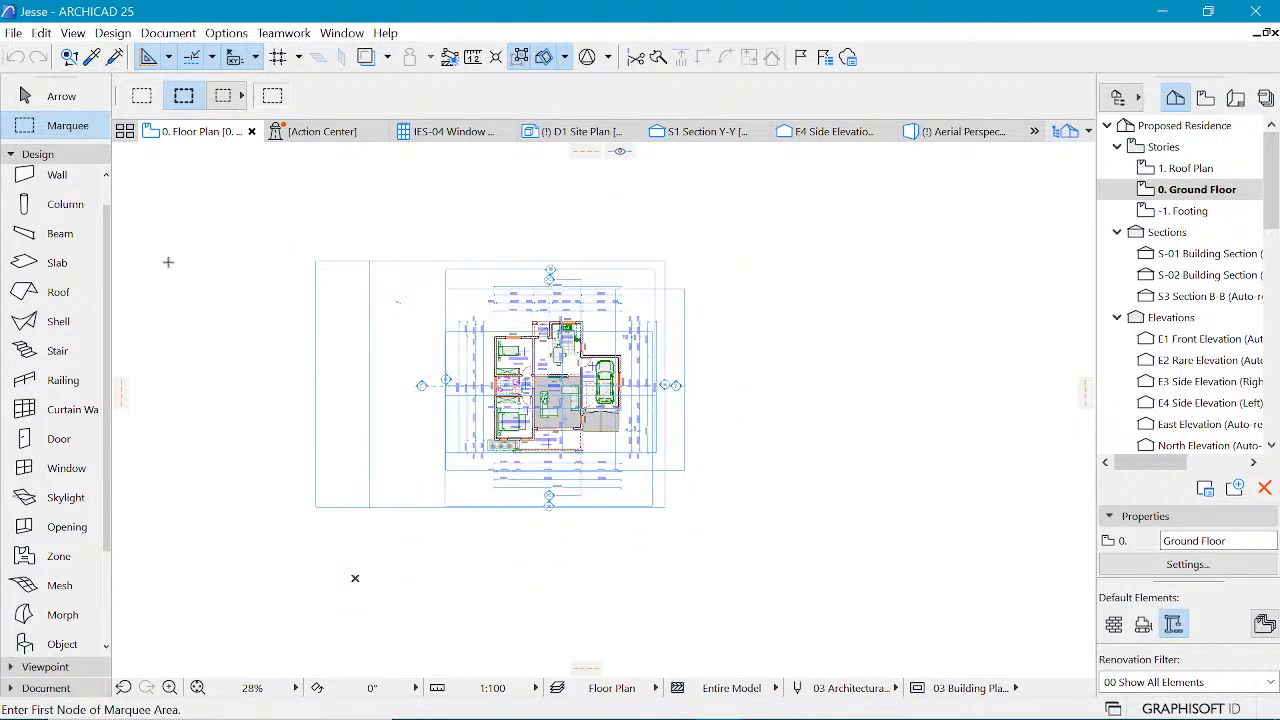
left_click(285, 207)
left_click(788, 622)
- Open the saved Aerial Perspective view from the project's view map
left_click(1206, 99)
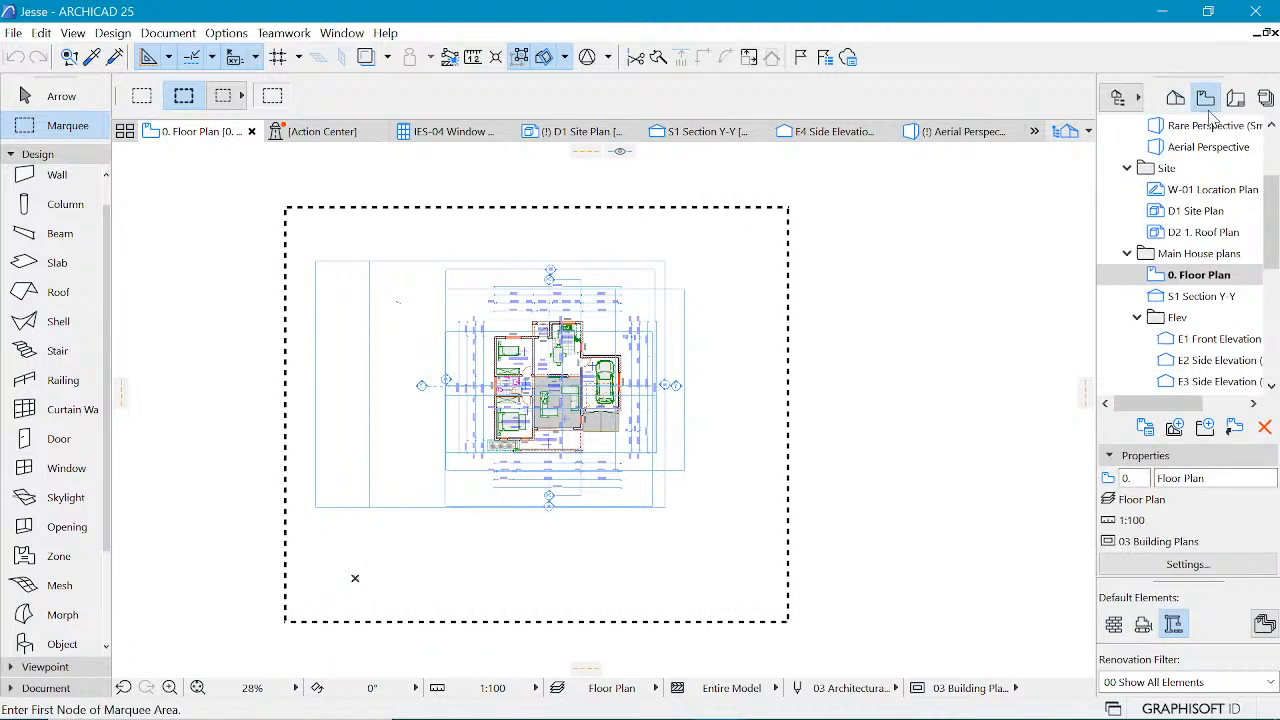
scroll(1185, 280, "up", 2)
left_click(1185, 278)
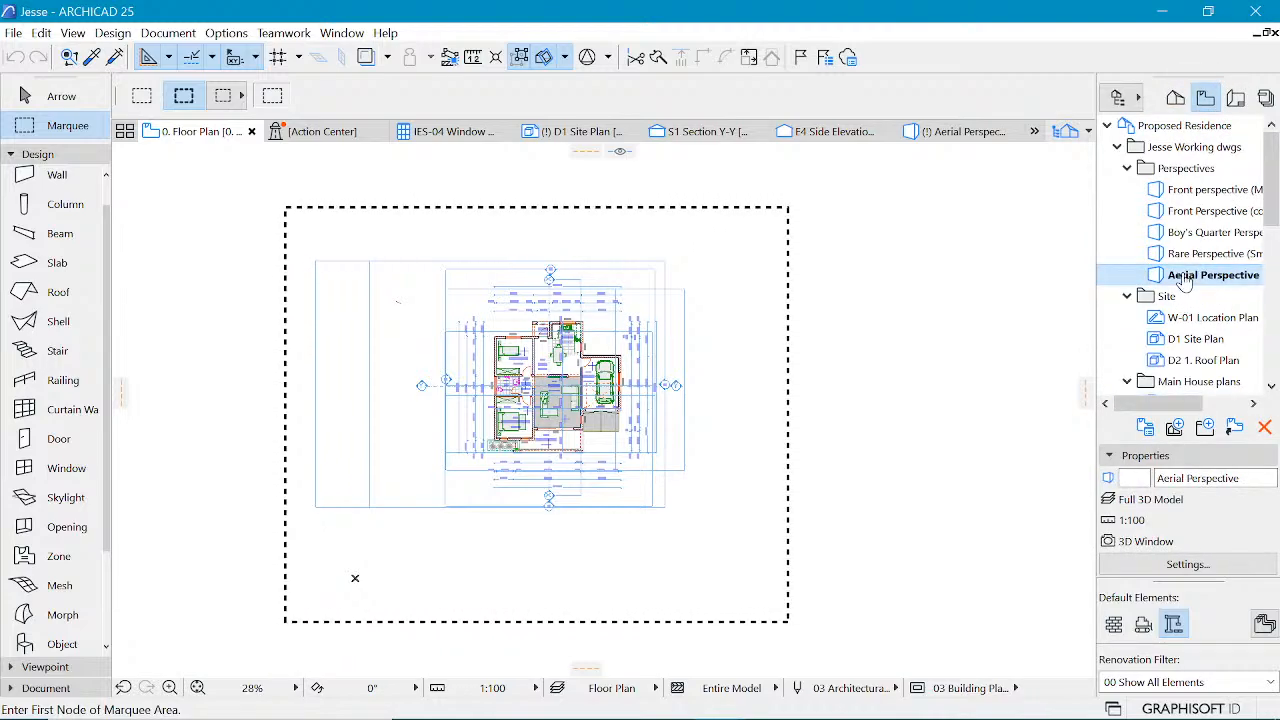
double_click(1185, 278)
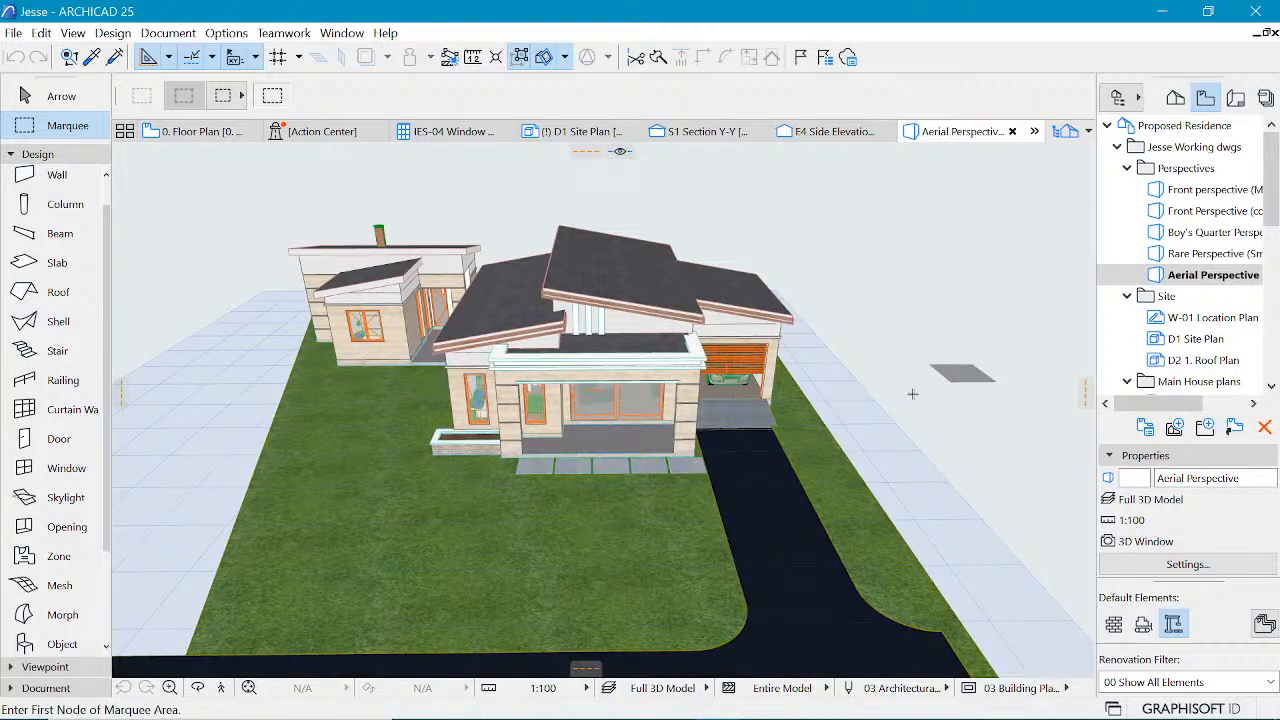
- Set the perspective's layer combination to Main House Model, viewing the house from its front
key("o")
left_click_drag(751, 383, 887, 364)
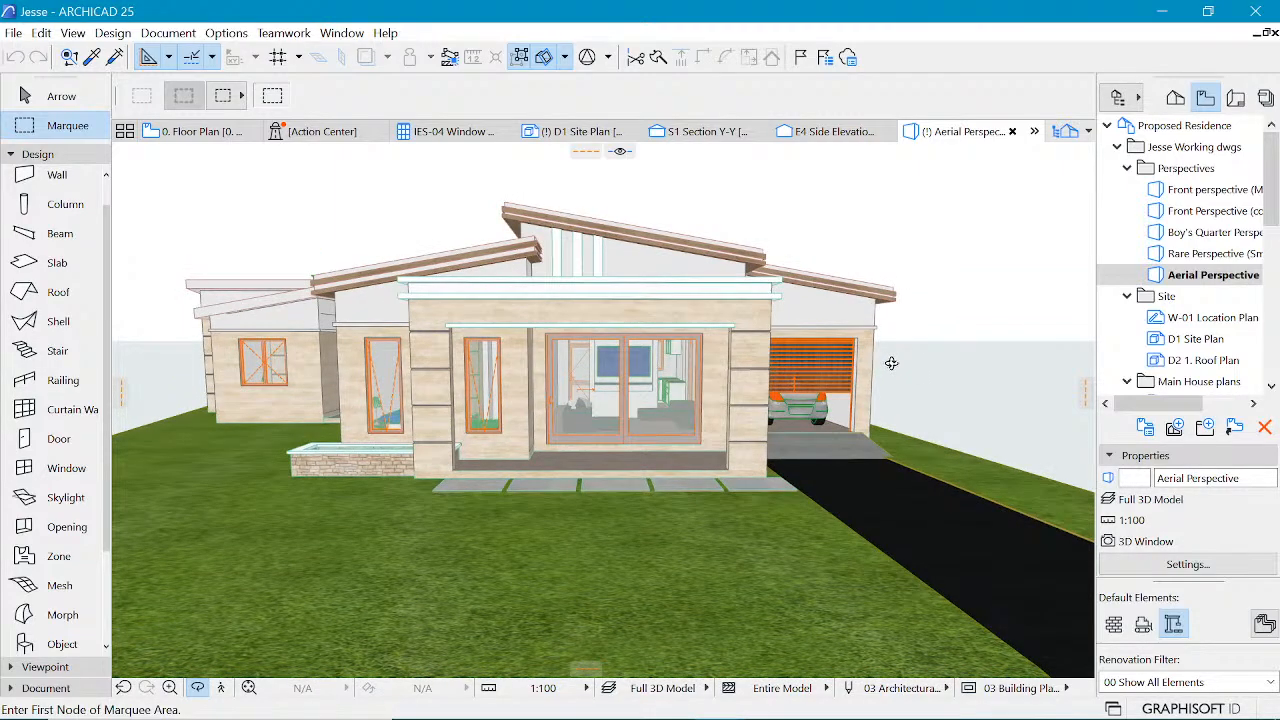
left_click(696, 689)
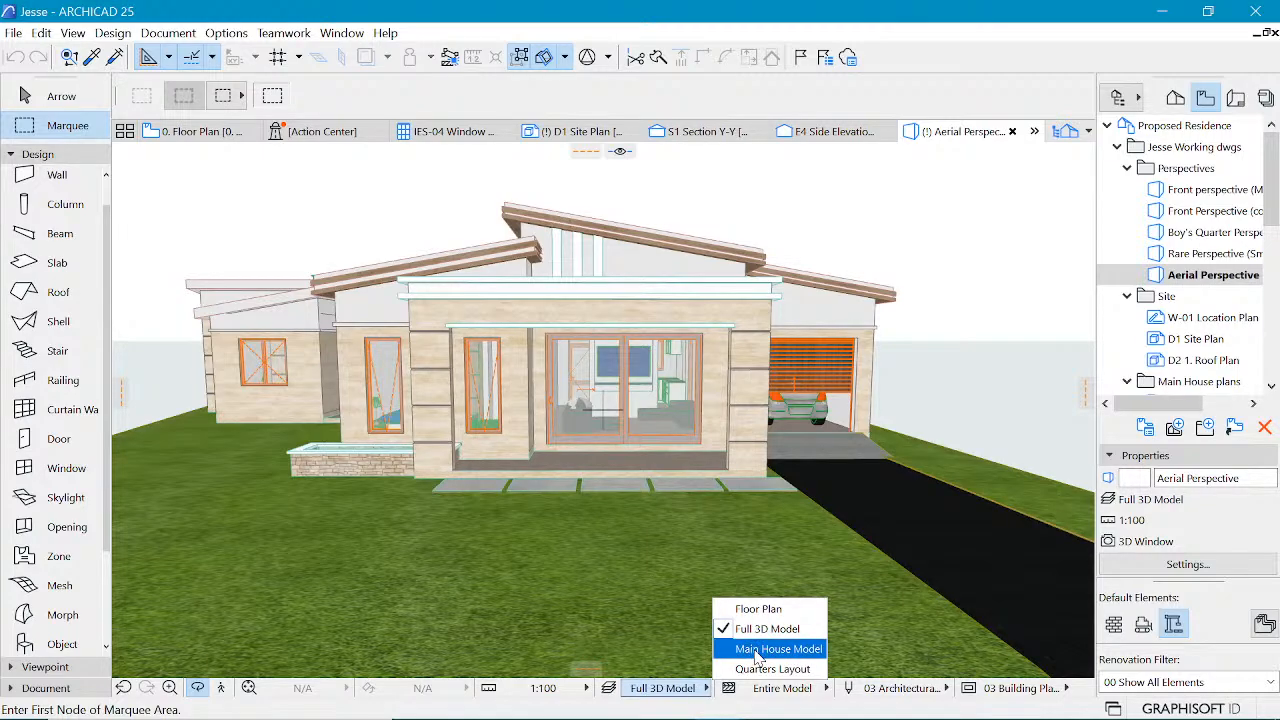
left_click(765, 650)
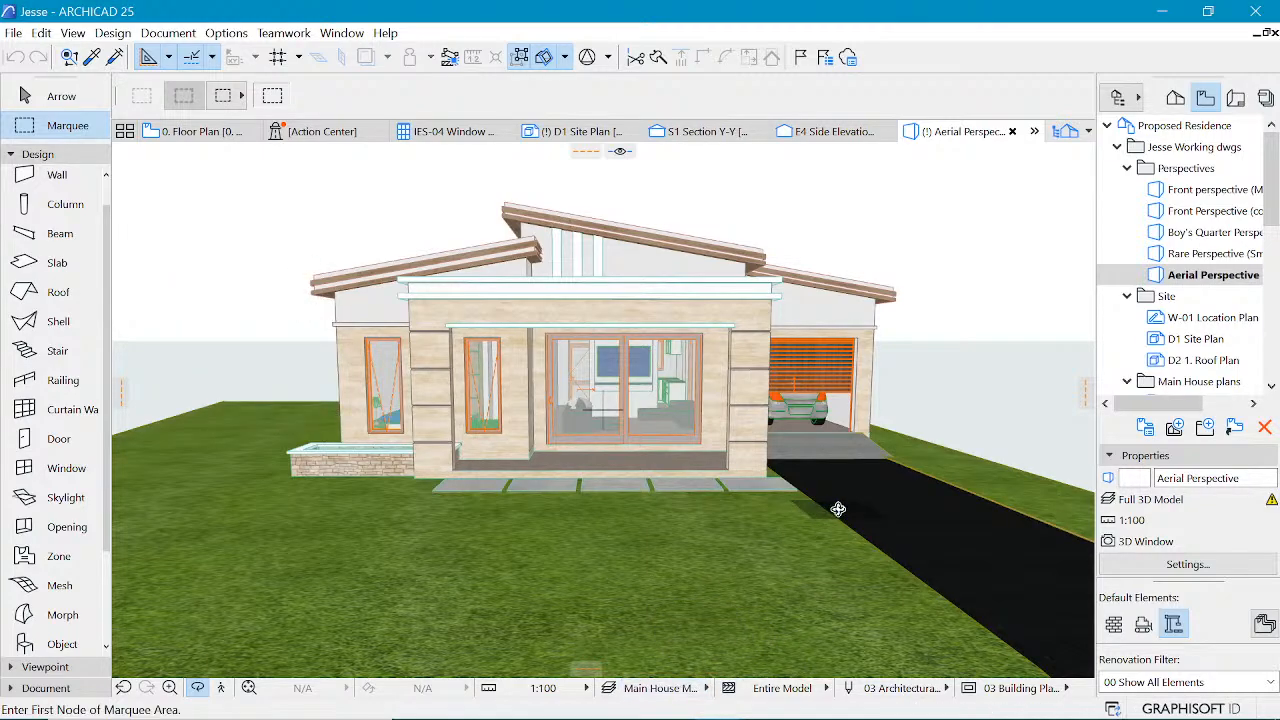
- Examine the main house model's front facade, roofs and garage in the perspective view
scroll(980, 526, "down", 2)
scroll(535, 417, "up", 1)
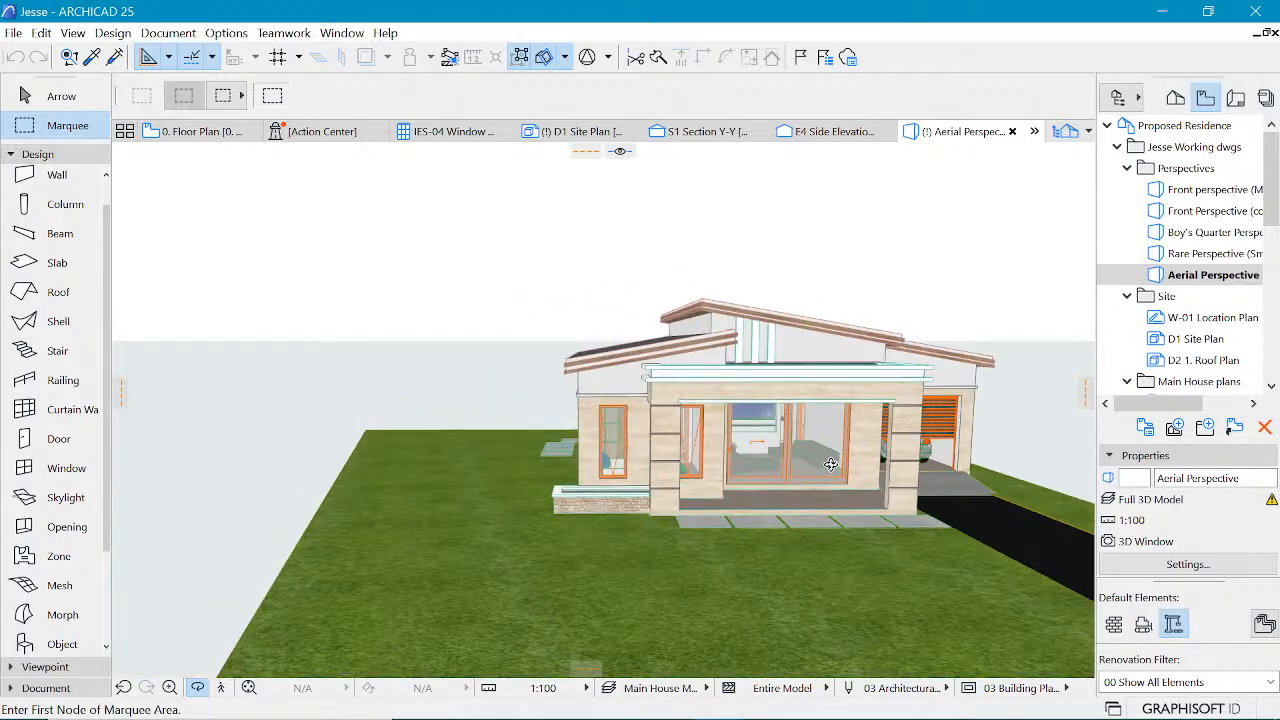
scroll(831, 464, "up", 1)
left_click_drag(363, 443, 275, 462)
scroll(357, 334, "down", 1)
scroll(848, 417, "up", 1)
left_click_drag(854, 425, 835, 395)
scroll(630, 401, "up", 2)
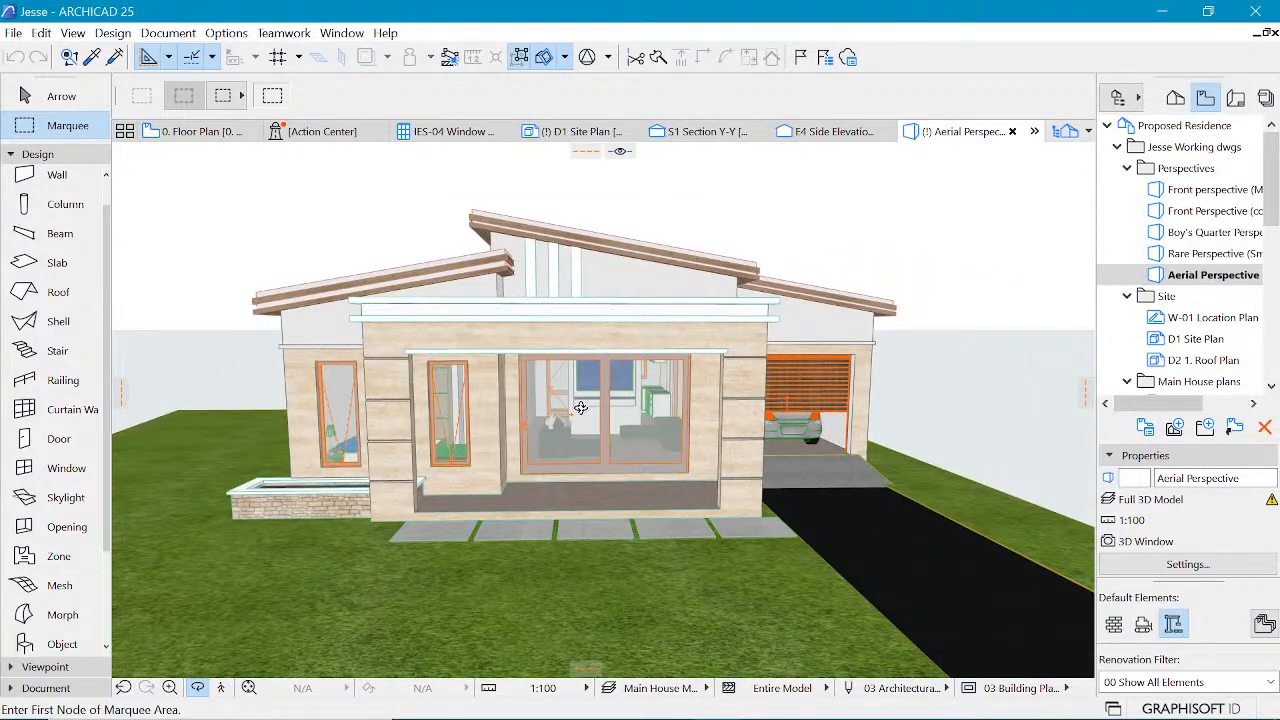
- Return to the ground floor plan view and set its layer combination to Main House Model
scroll(580, 408, "up", 2)
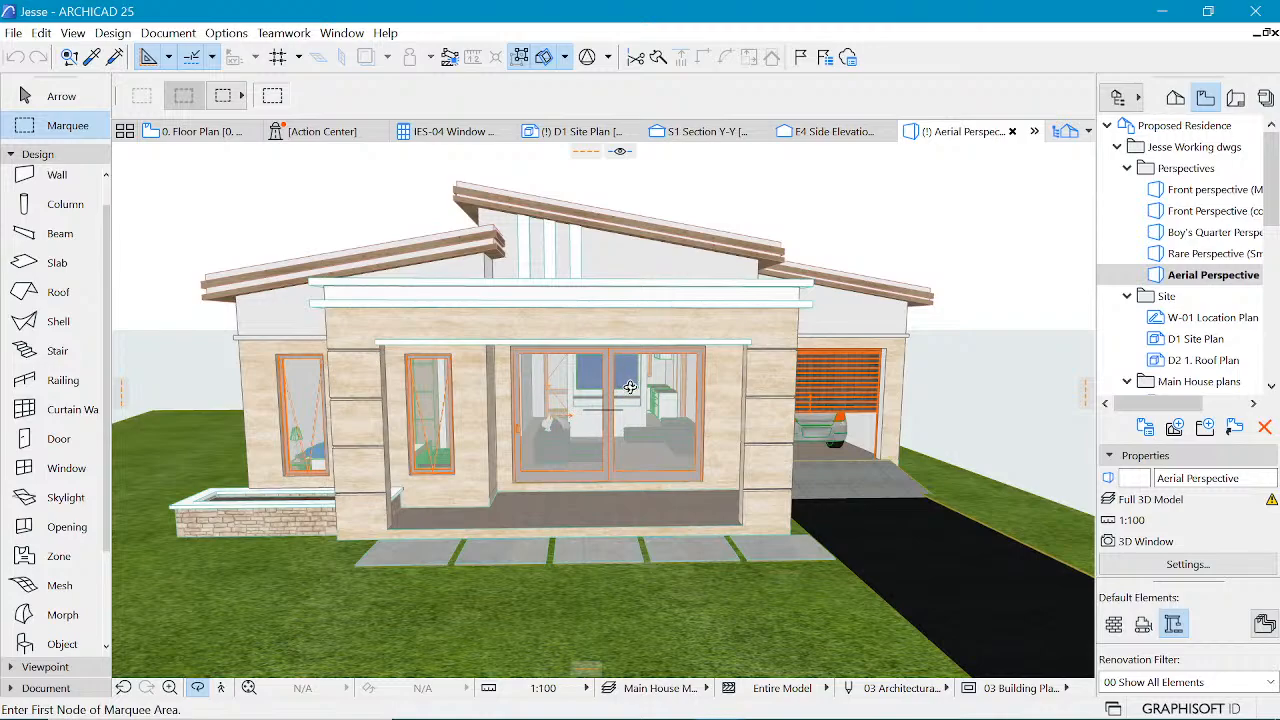
left_click(205, 132)
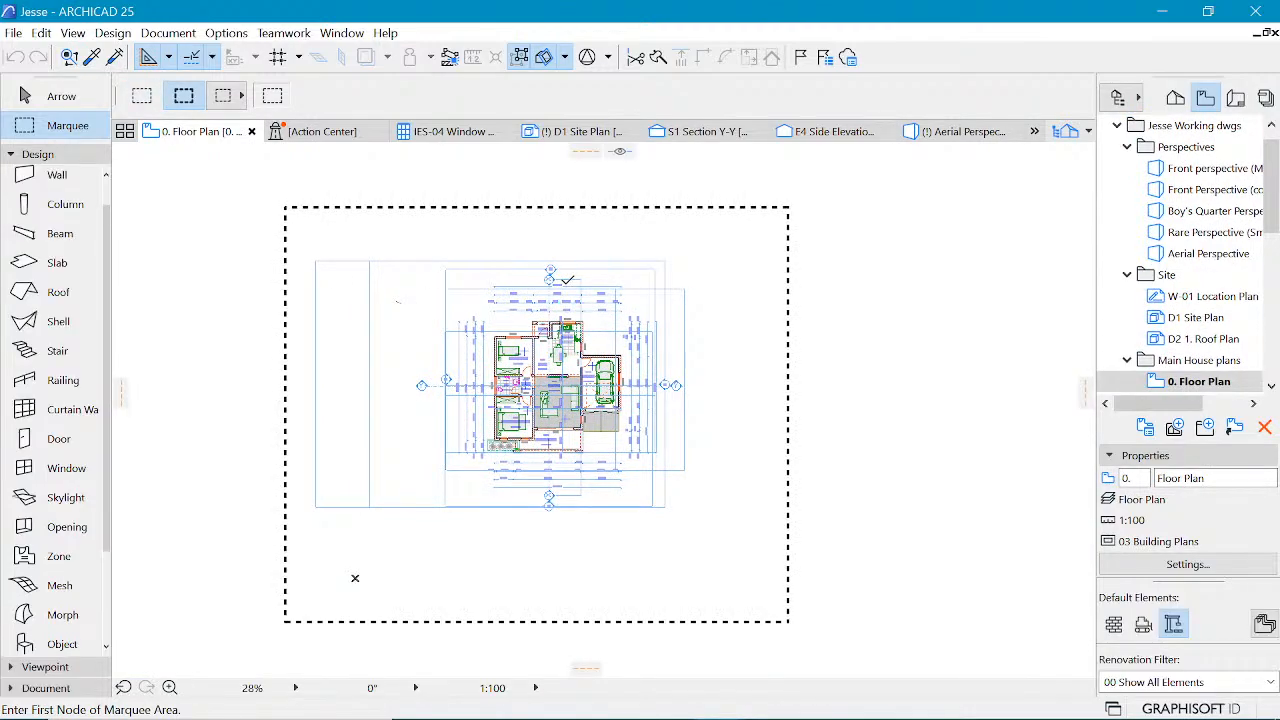
left_click(632, 688)
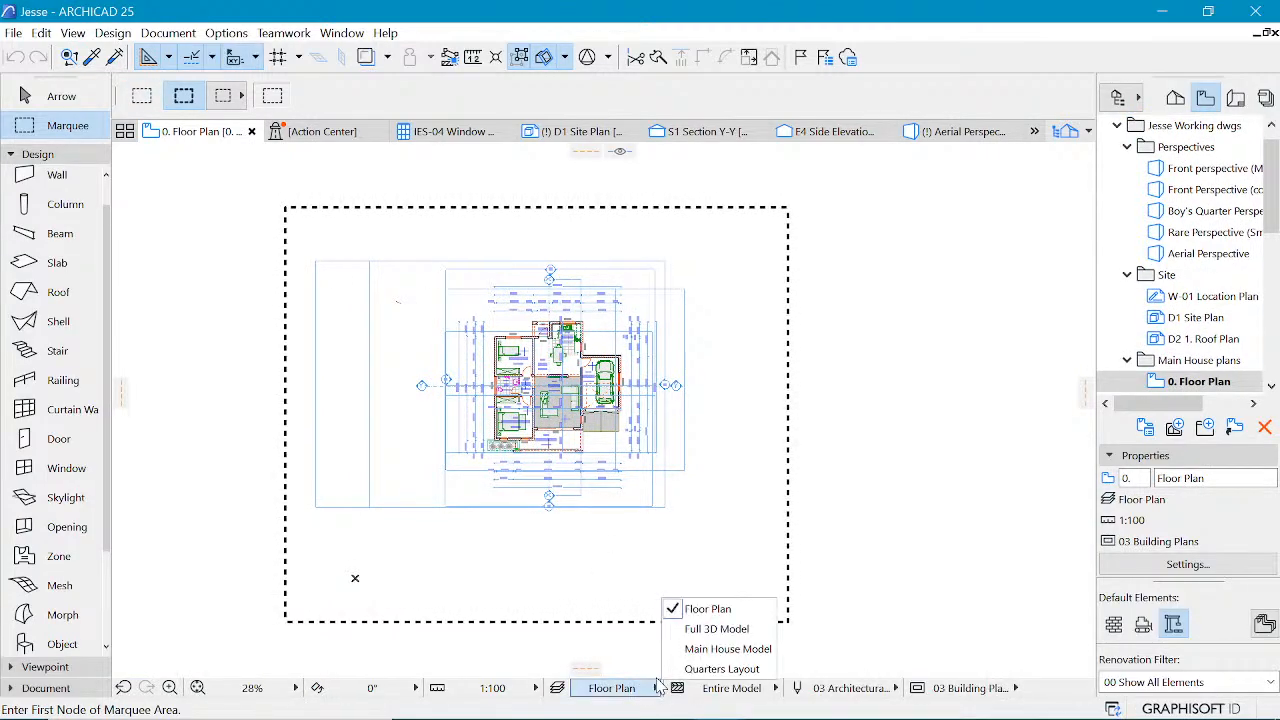
left_click(727, 650)
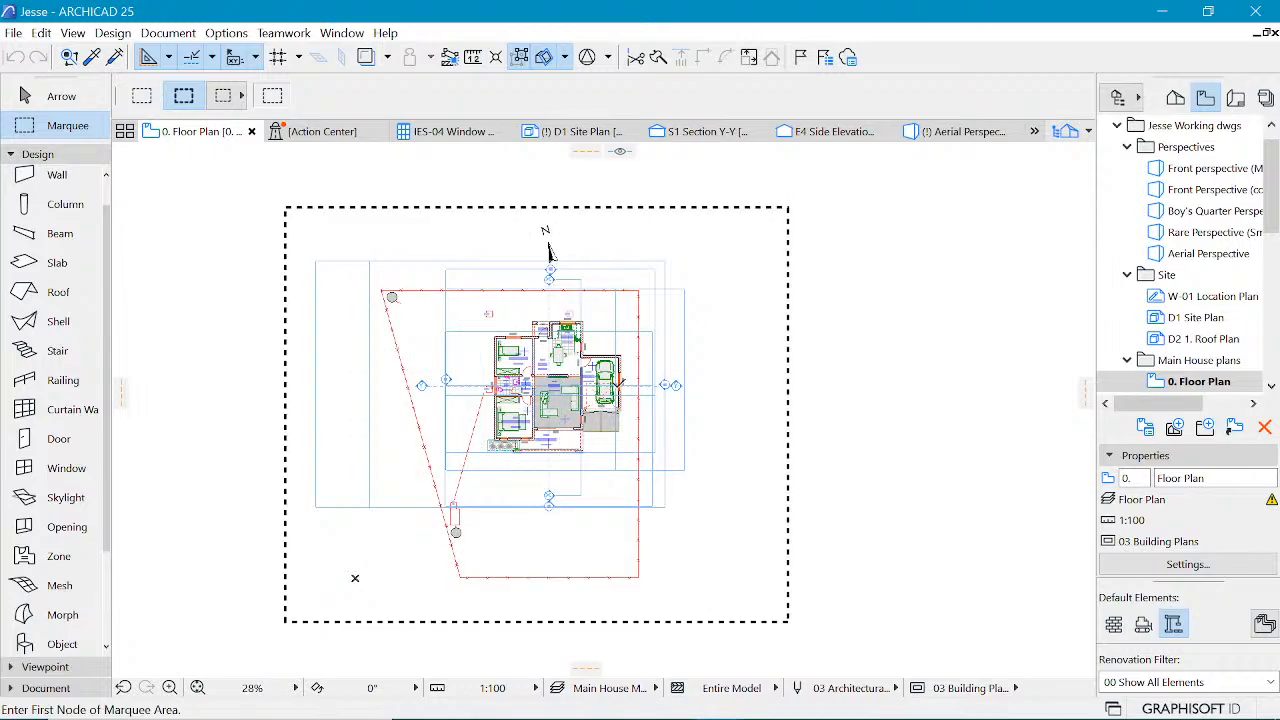
- Create a new 3D document from the marqueed floor plan with reference ID D3 and the name Floor Plan
scroll(540, 414, "up", 1)
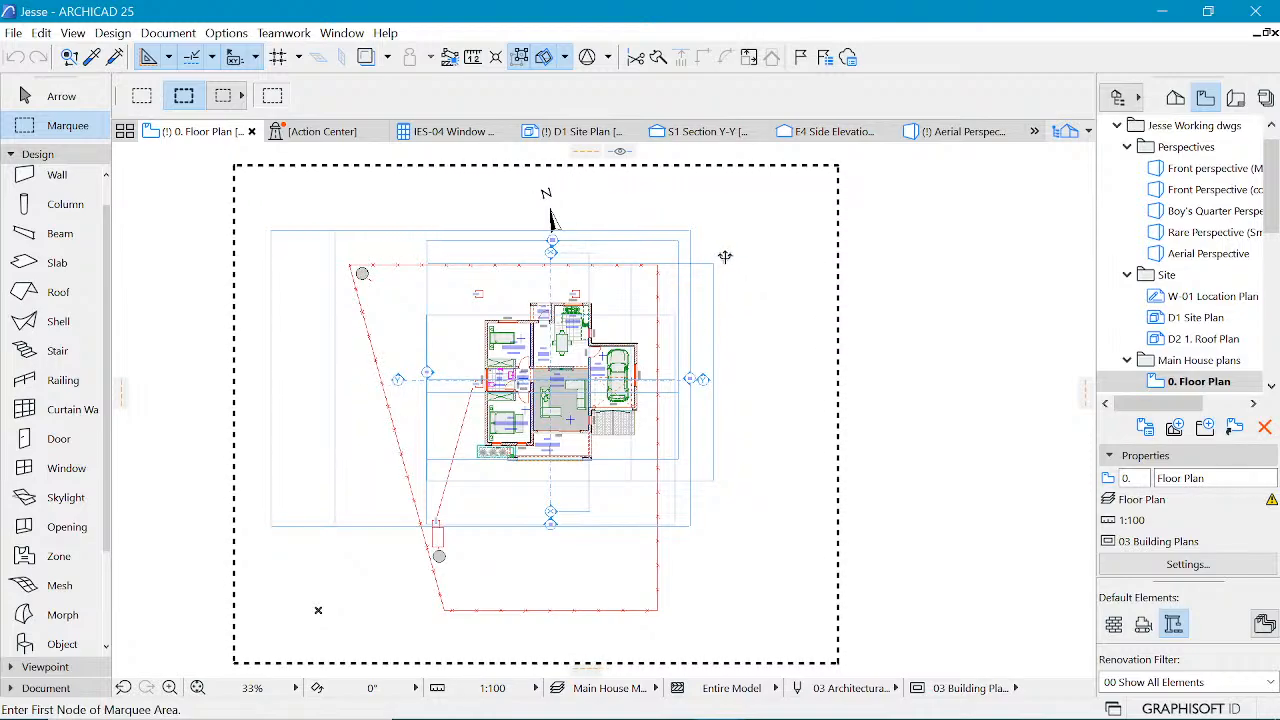
right_click(746, 215)
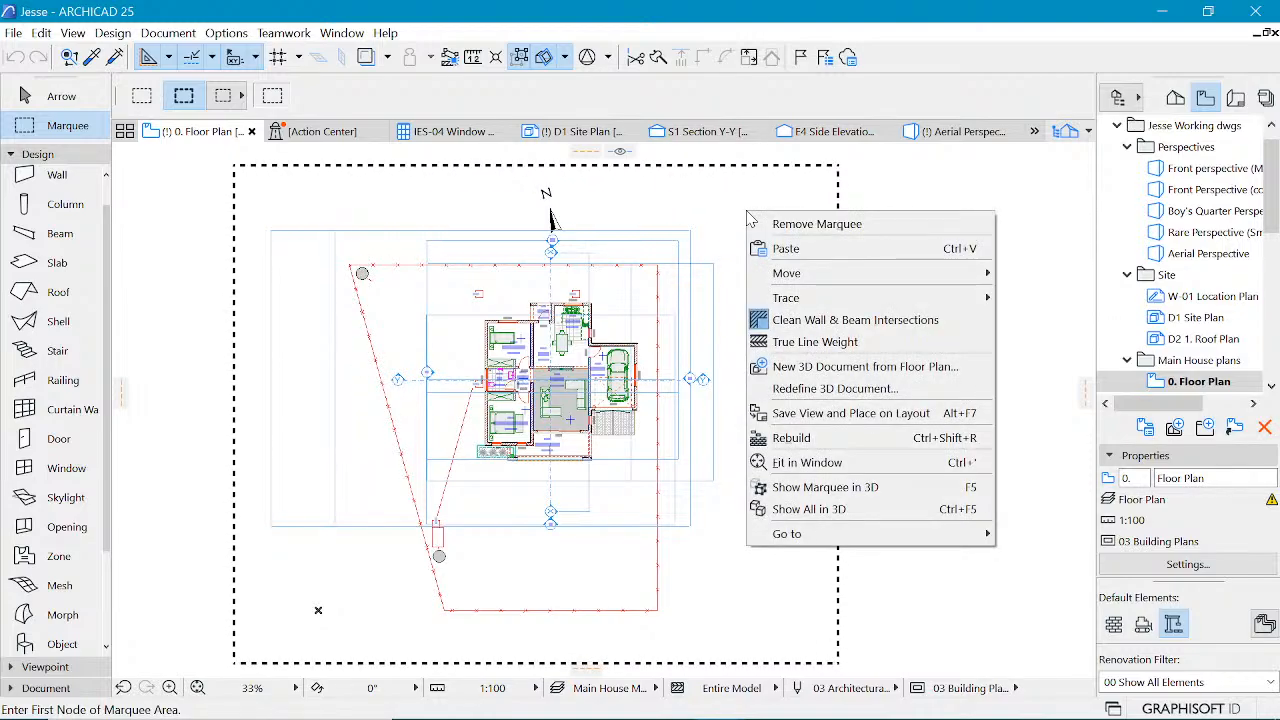
left_click(812, 370)
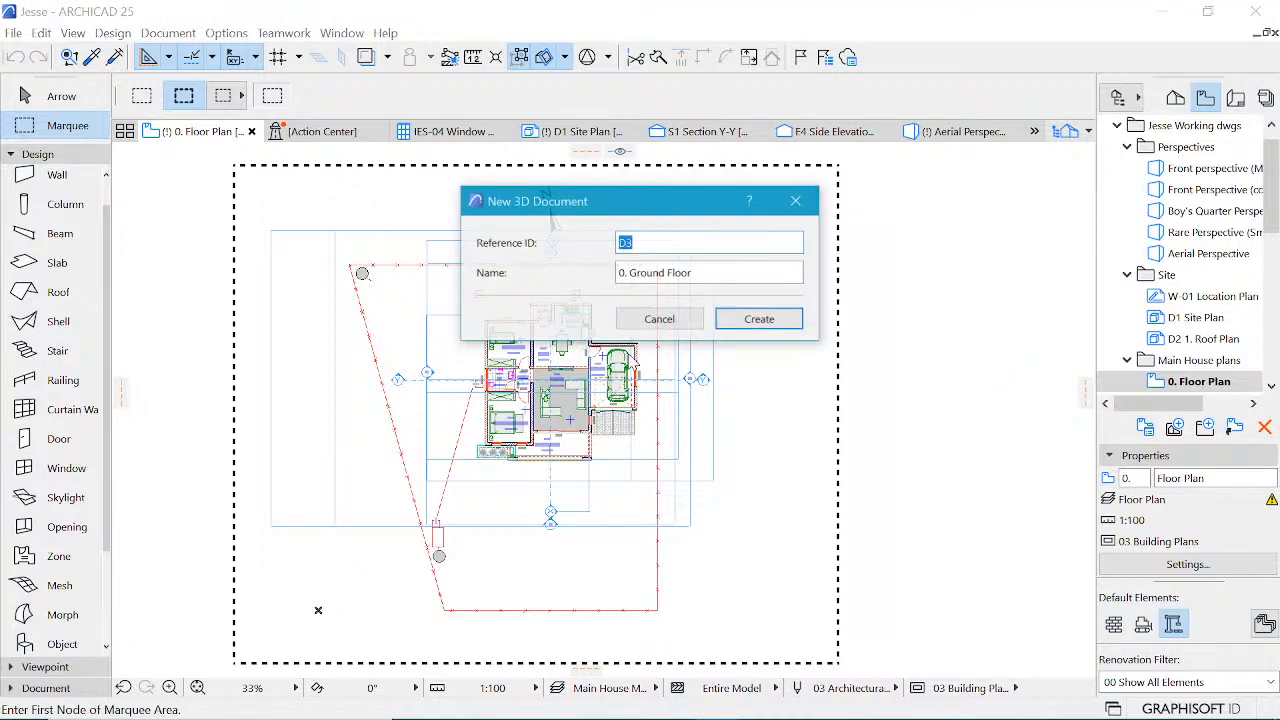
left_click_drag(712, 273, 590, 277)
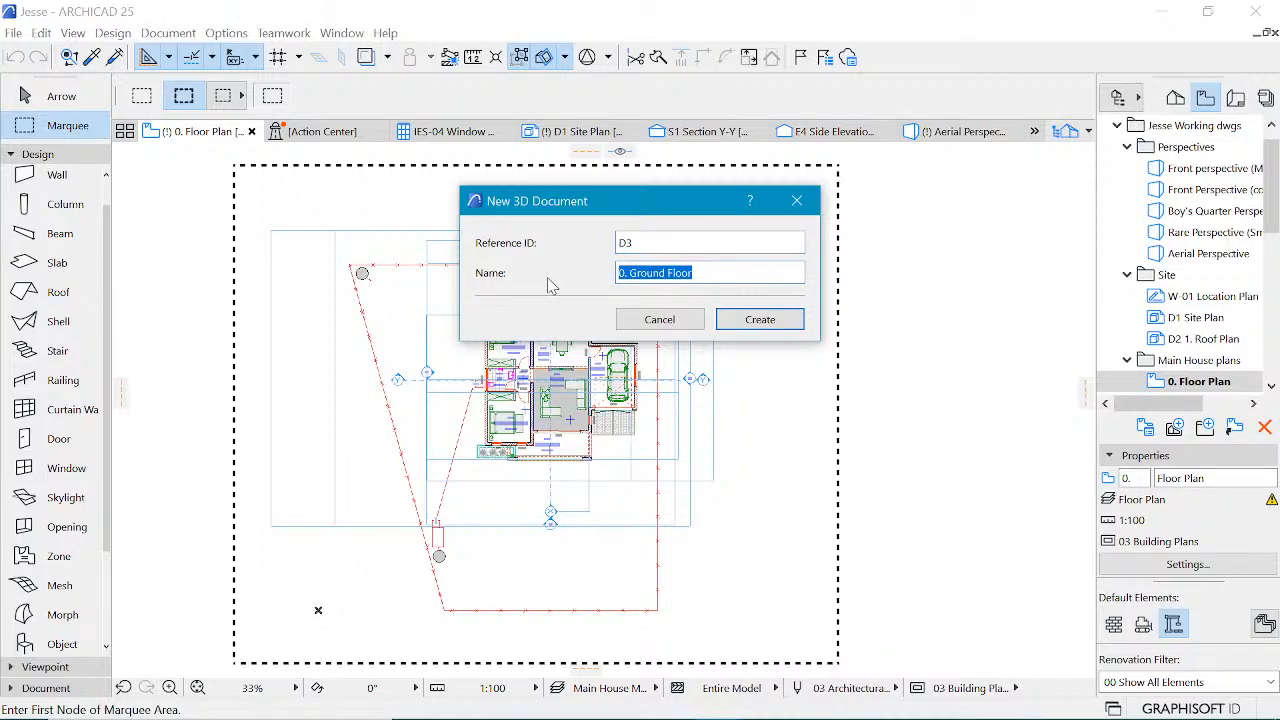
type("Floor Plan")
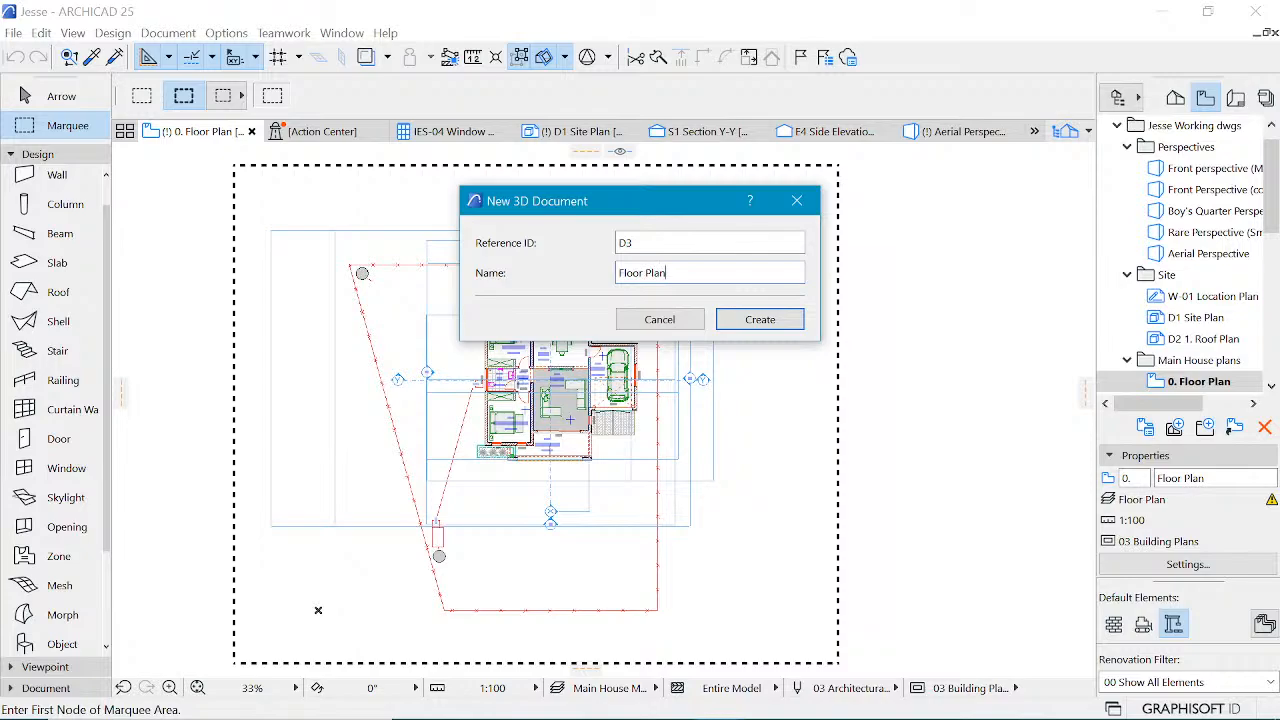
left_click(758, 318)
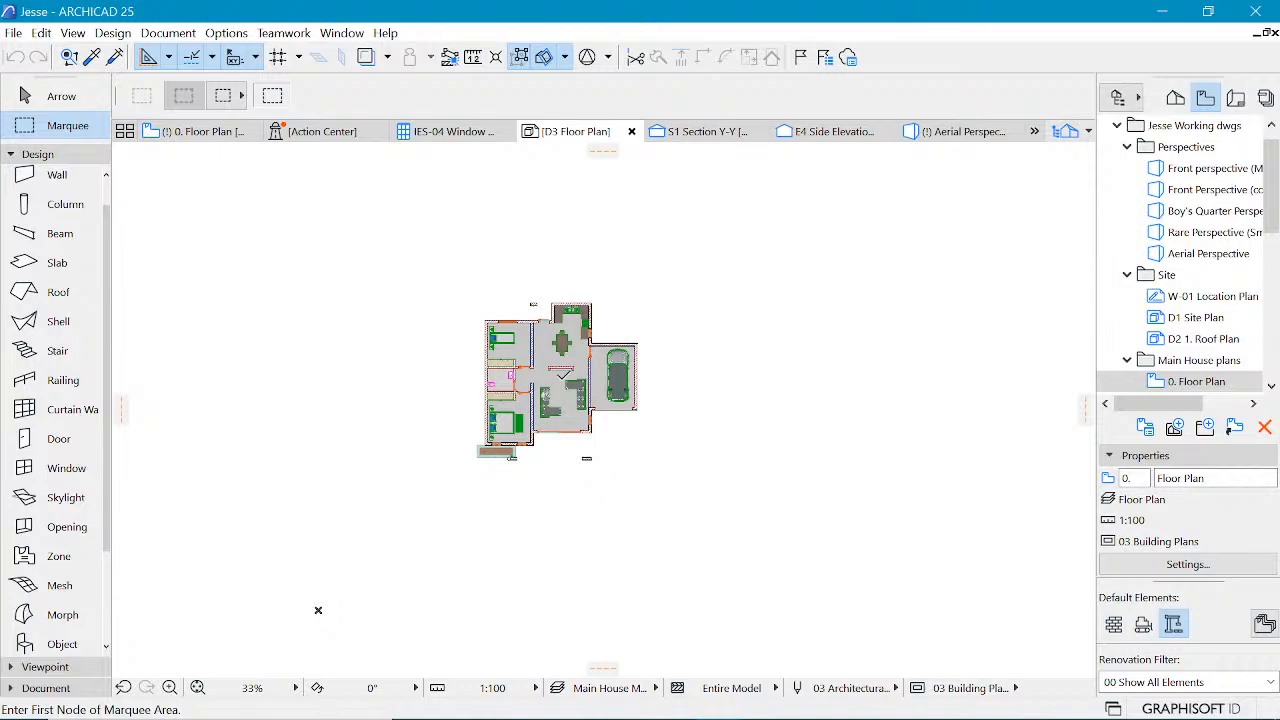
- Examine the rooms, furniture and surroundings of the house in the D3 Floor Plan document, checking them against the source floor plan
scroll(564, 376, "up", 2)
scroll(503, 358, "up", 1)
scroll(503, 366, "up", 1)
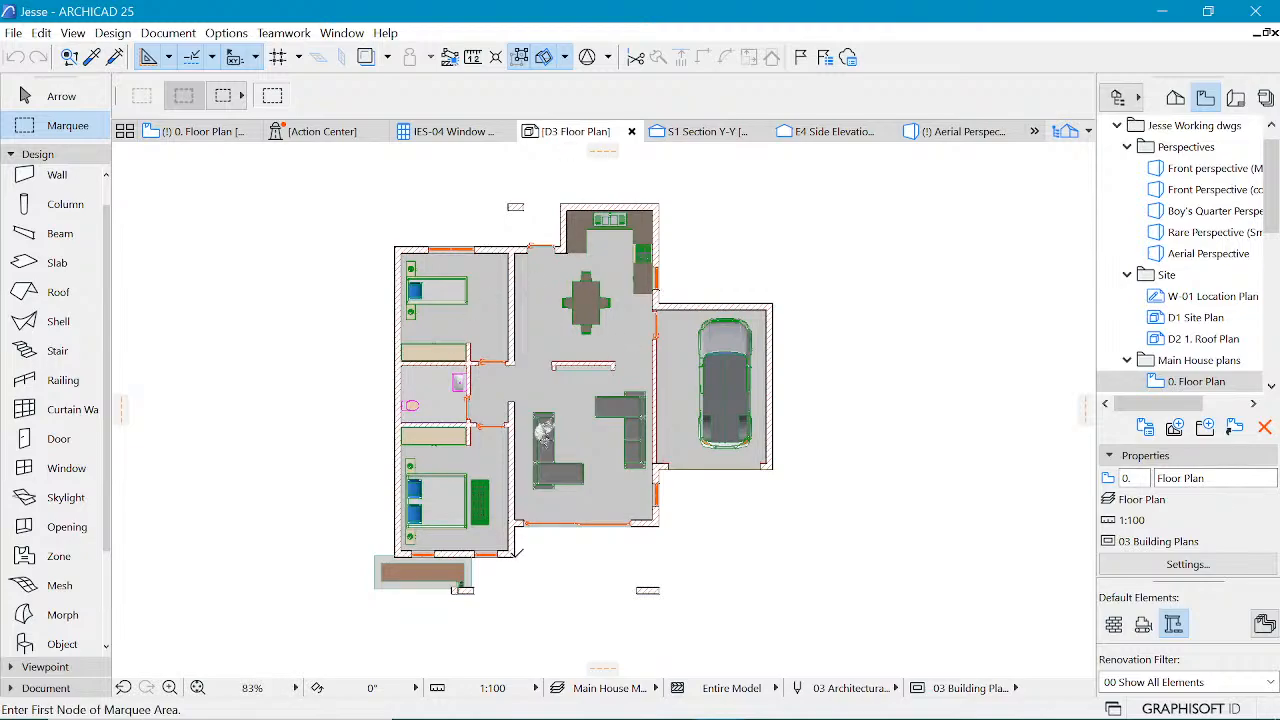
scroll(628, 245, "down", 2)
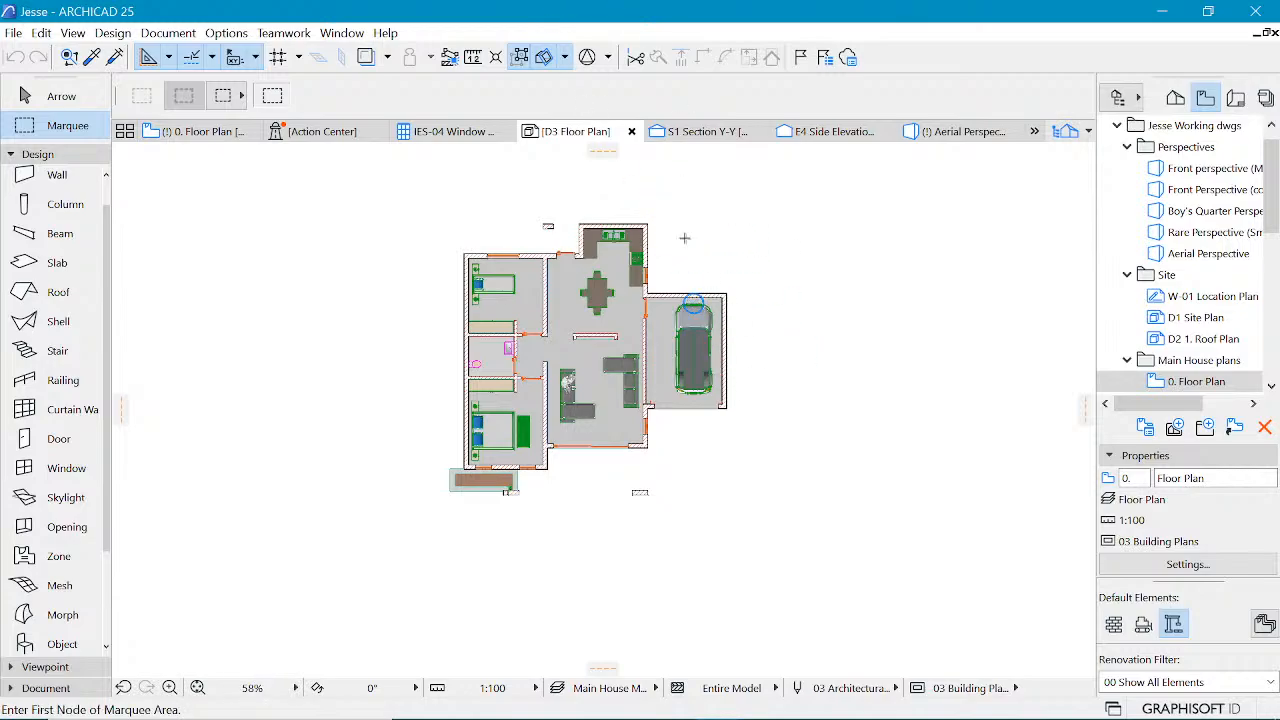
scroll(647, 217, "up", 2)
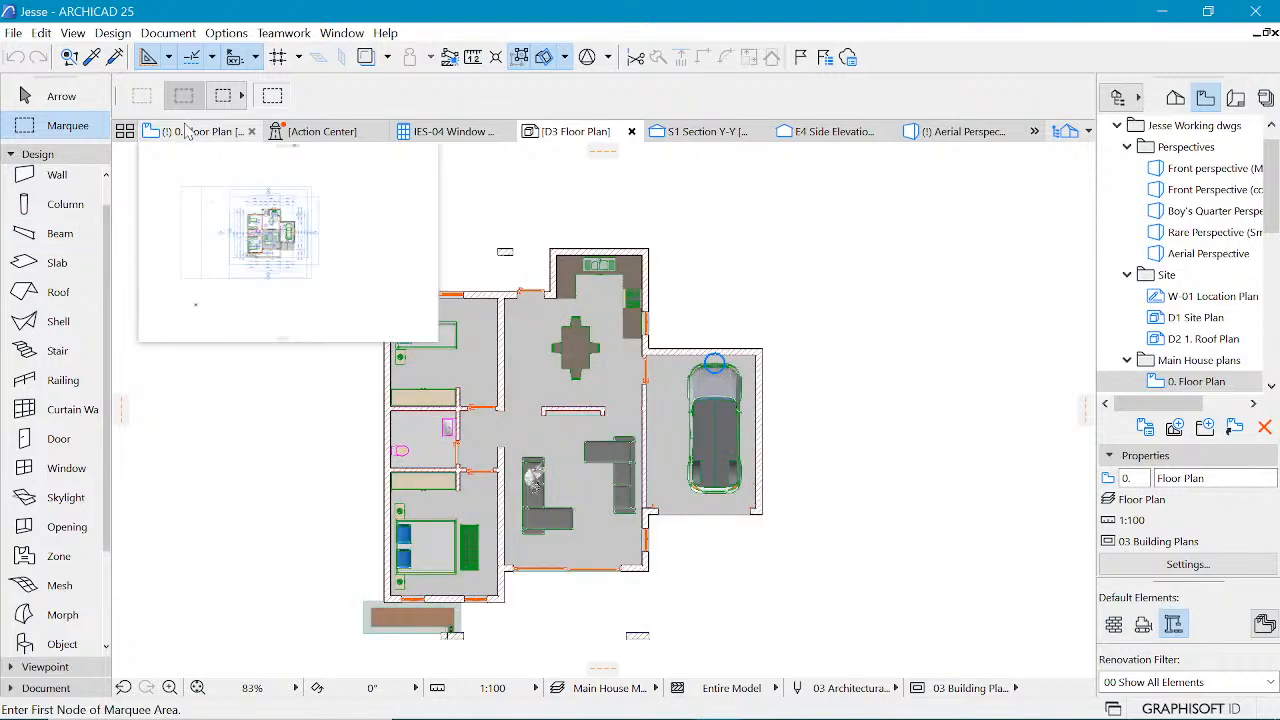
left_click(200, 131)
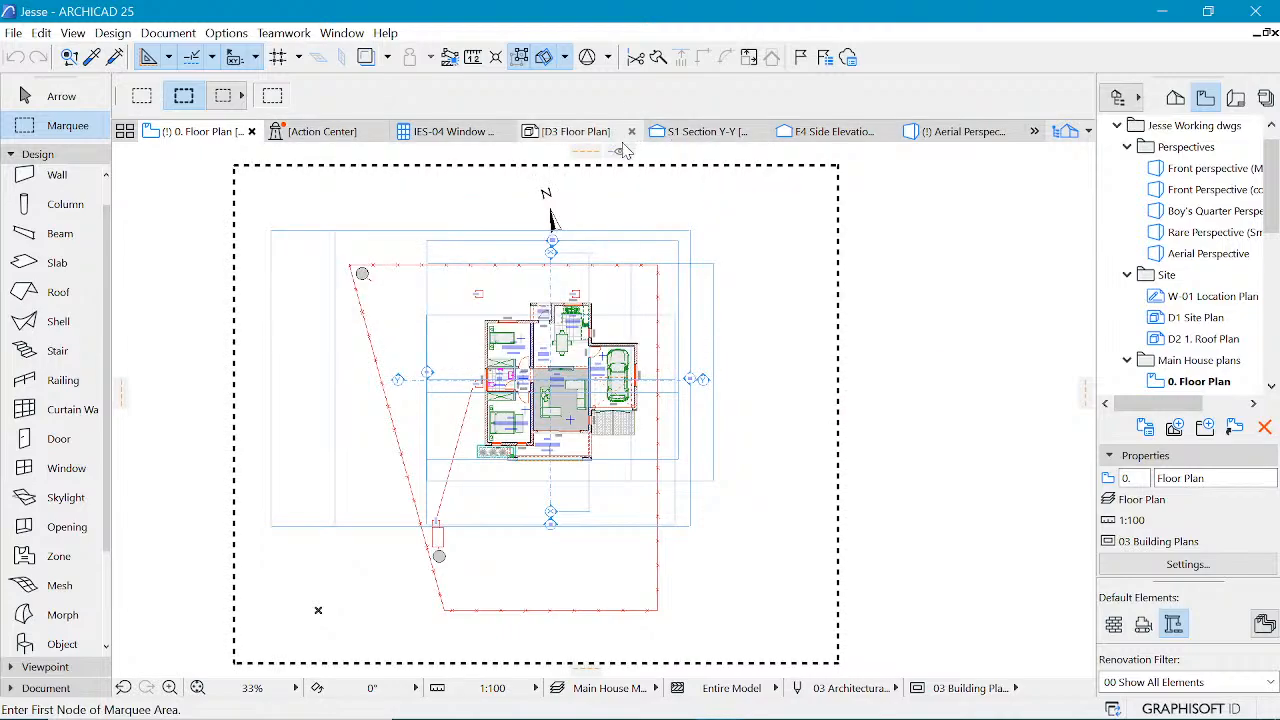
left_click(587, 140)
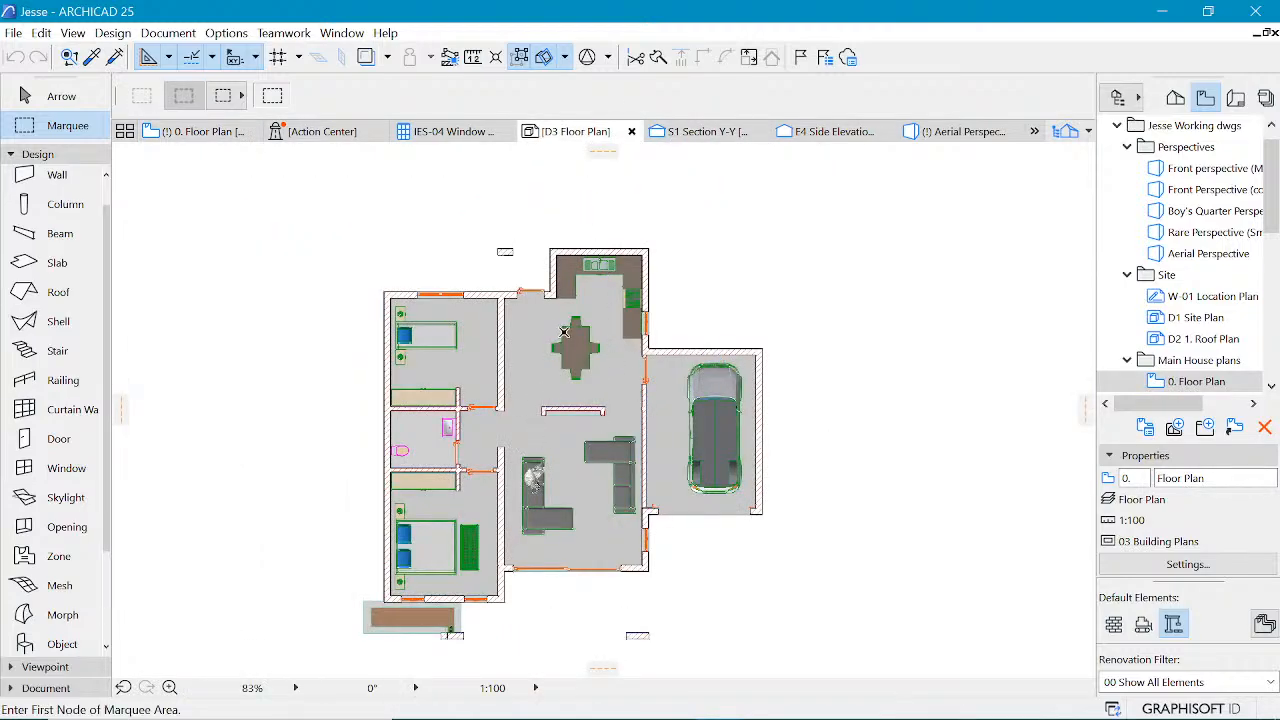
scroll(566, 410, "up", 1)
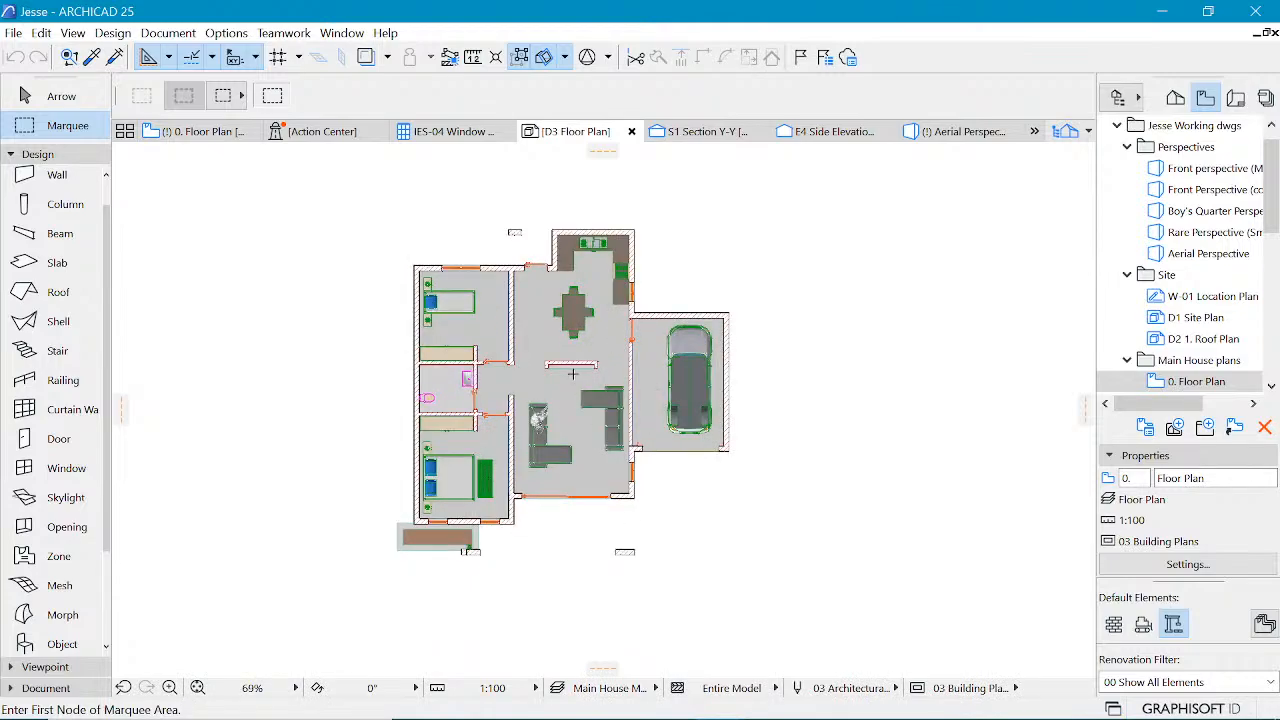
scroll(543, 381, "up", 2)
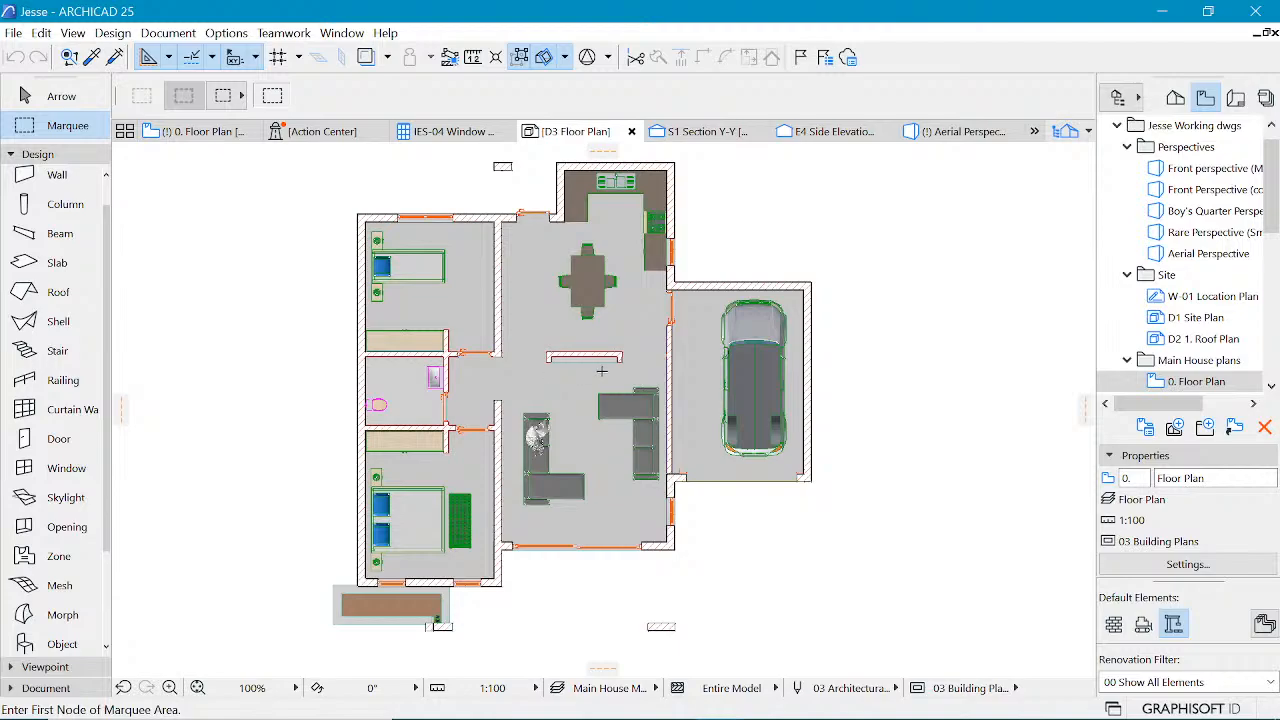
scroll(625, 325, "down", 3)
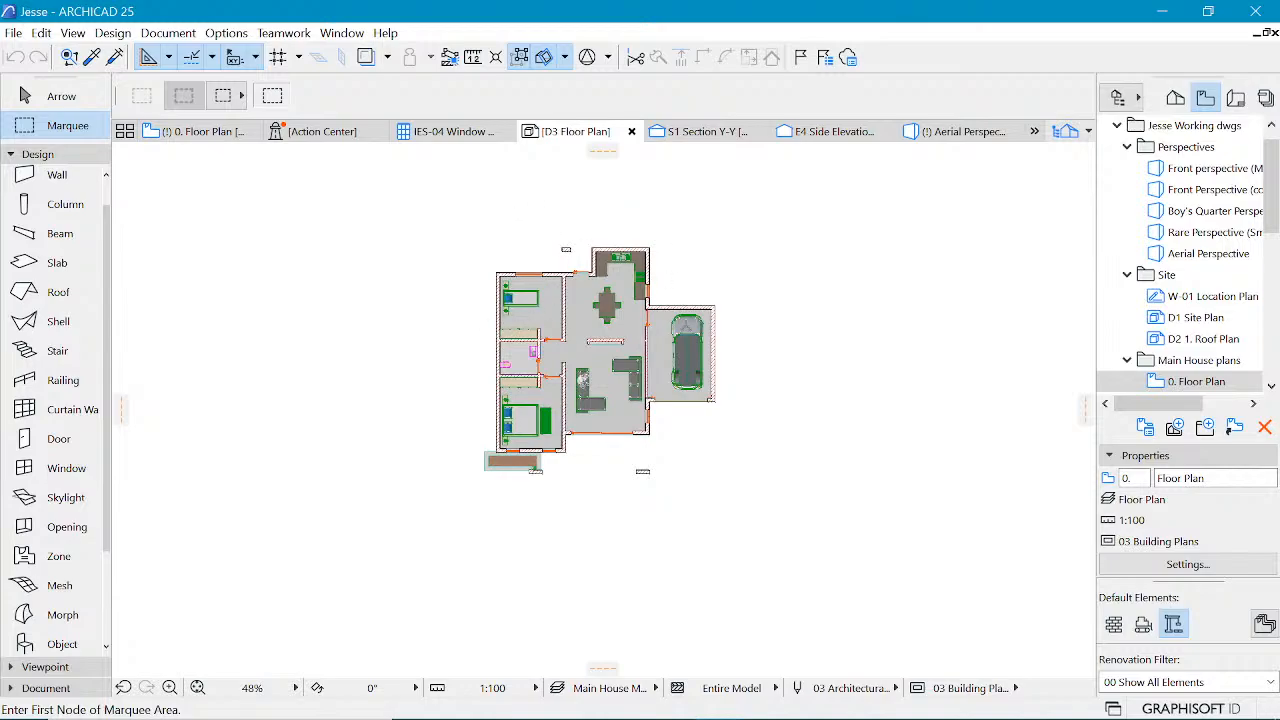
scroll(682, 323, "up", 2)
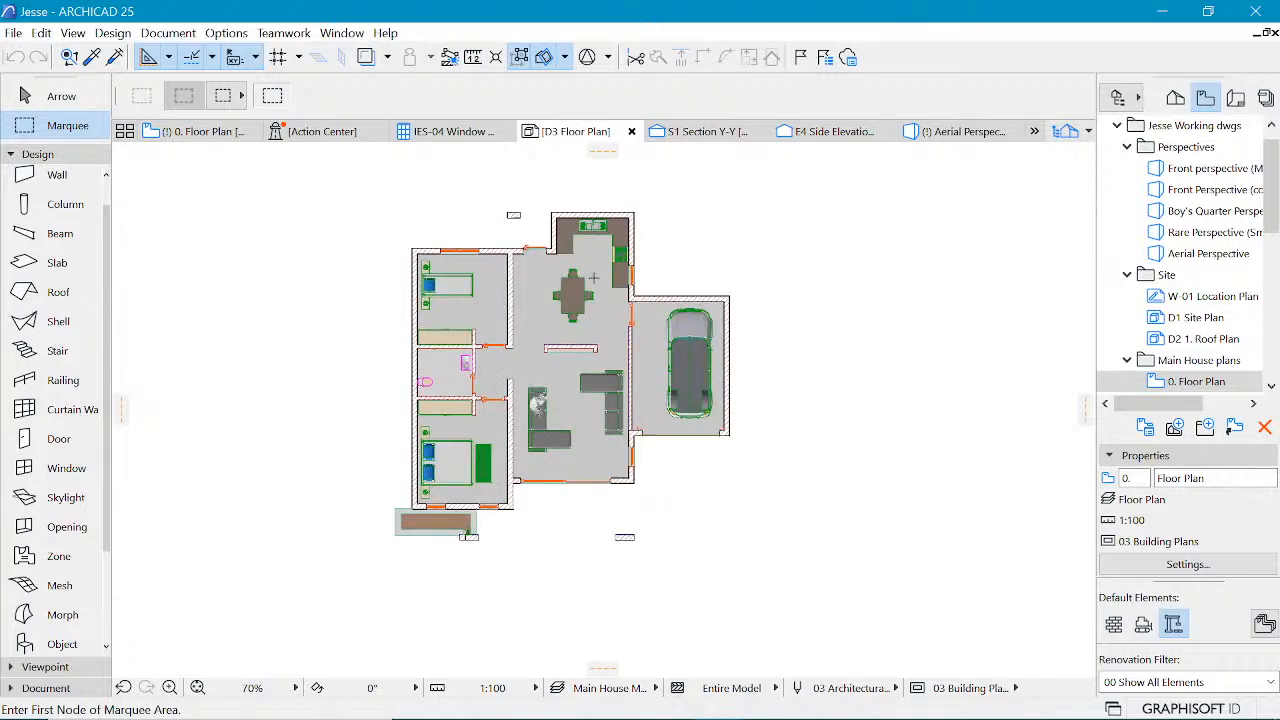
scroll(593, 278, "up", 1)
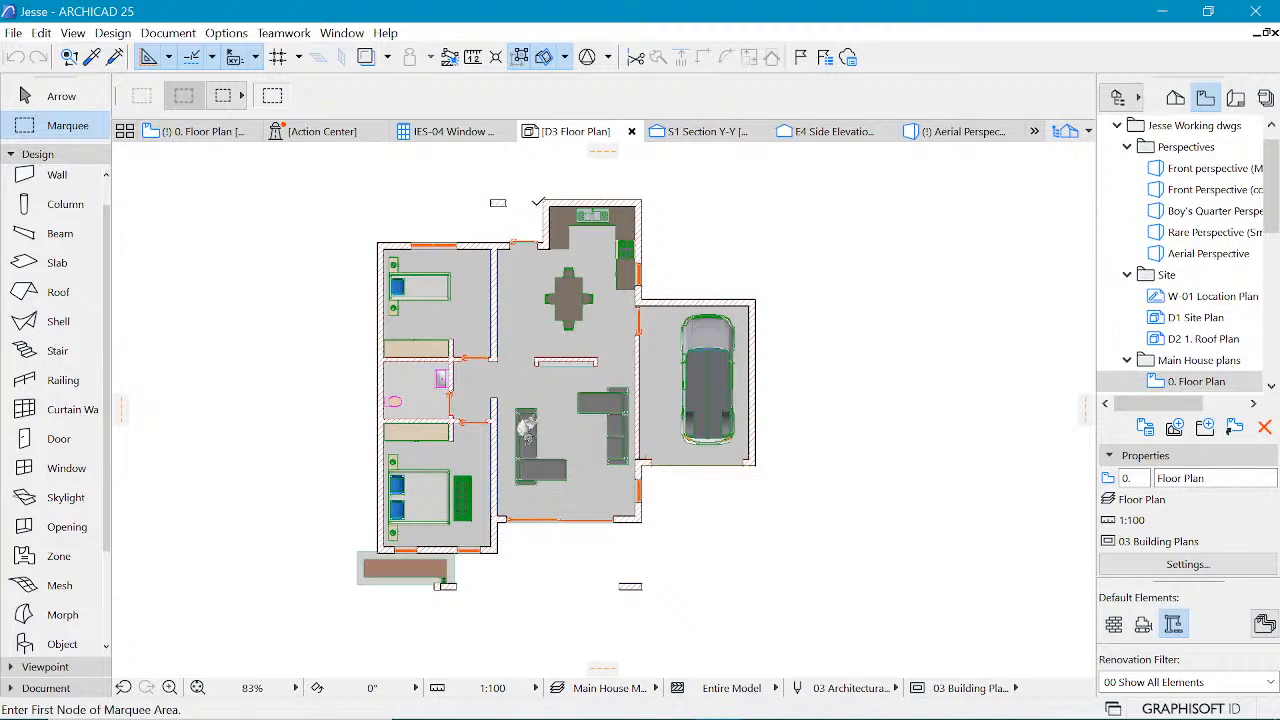
- Compare the site and exterior elements inside the ground floor marquee with those in the D3 Floor Plan document
left_click(200, 132)
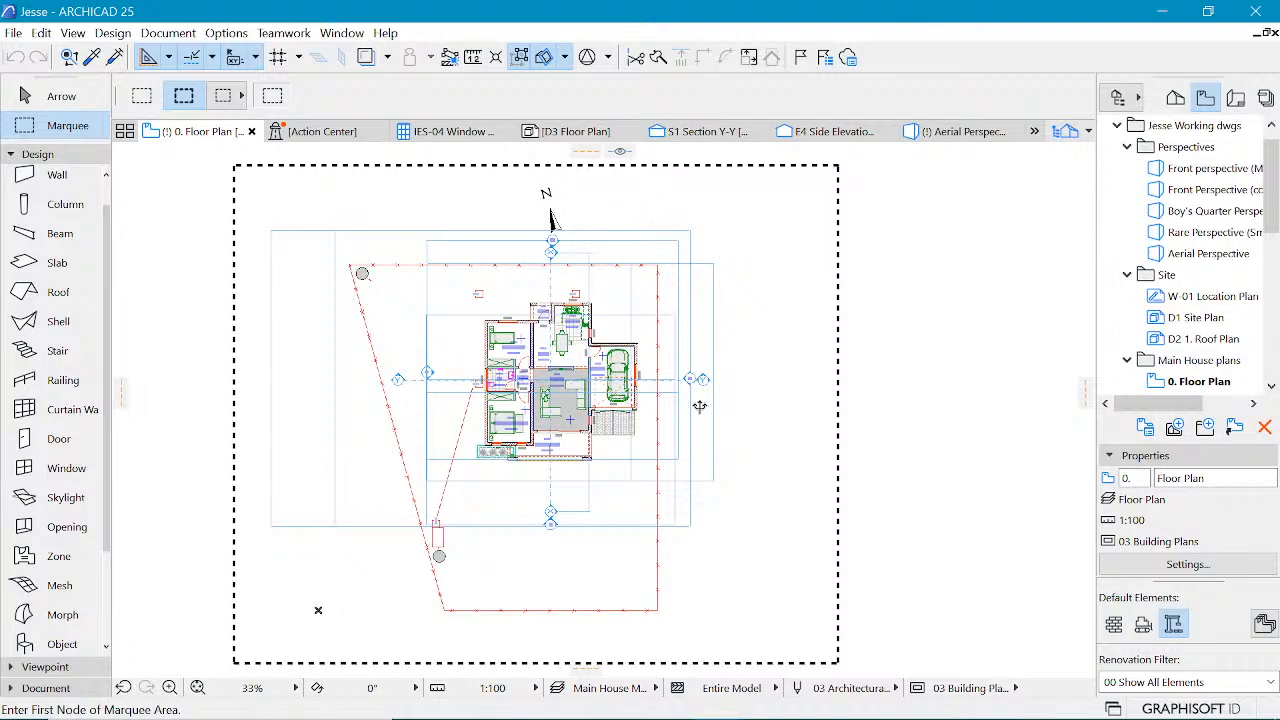
scroll(700, 406, "up", 1)
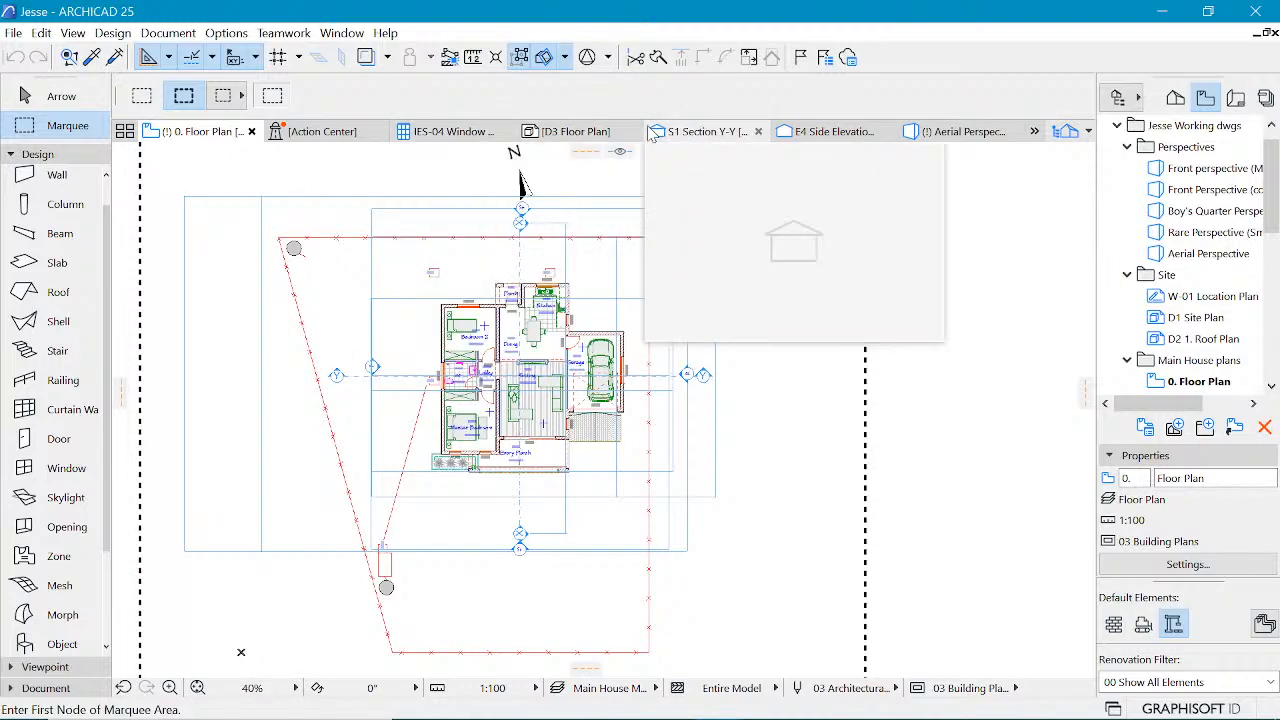
left_click(575, 252)
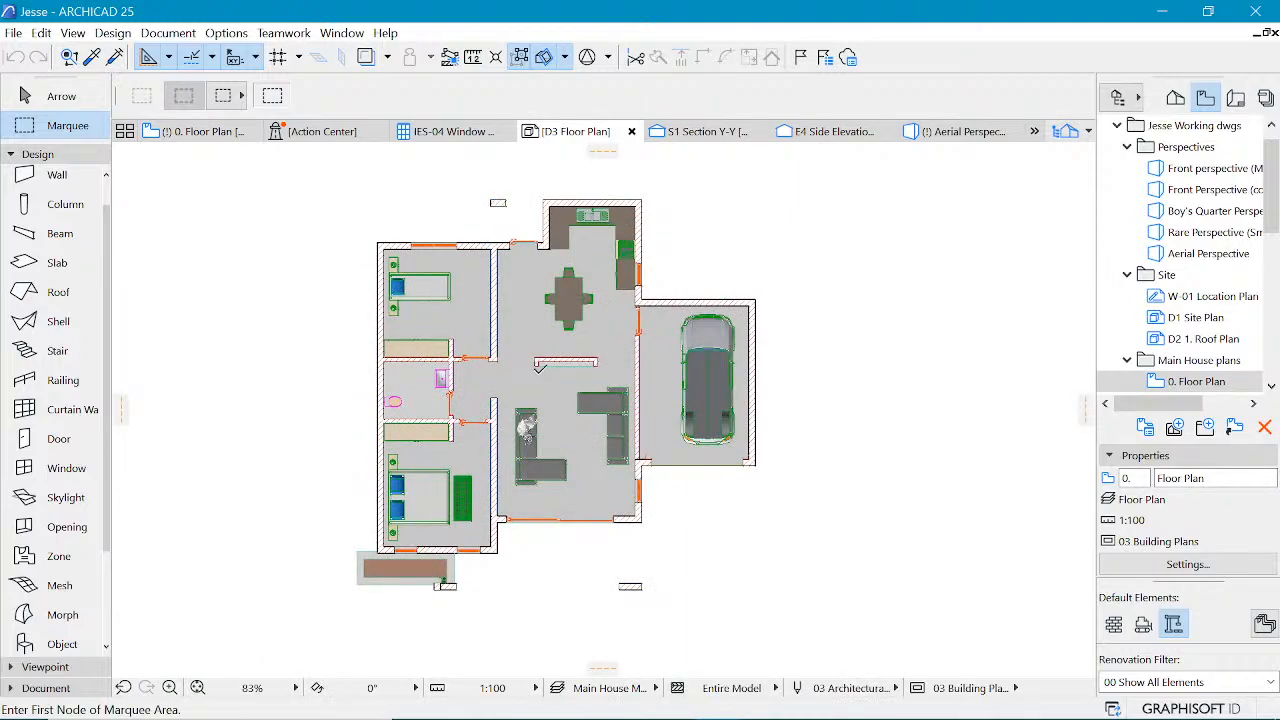
scroll(522, 396, "down", 3)
scroll(588, 294, "up", 1)
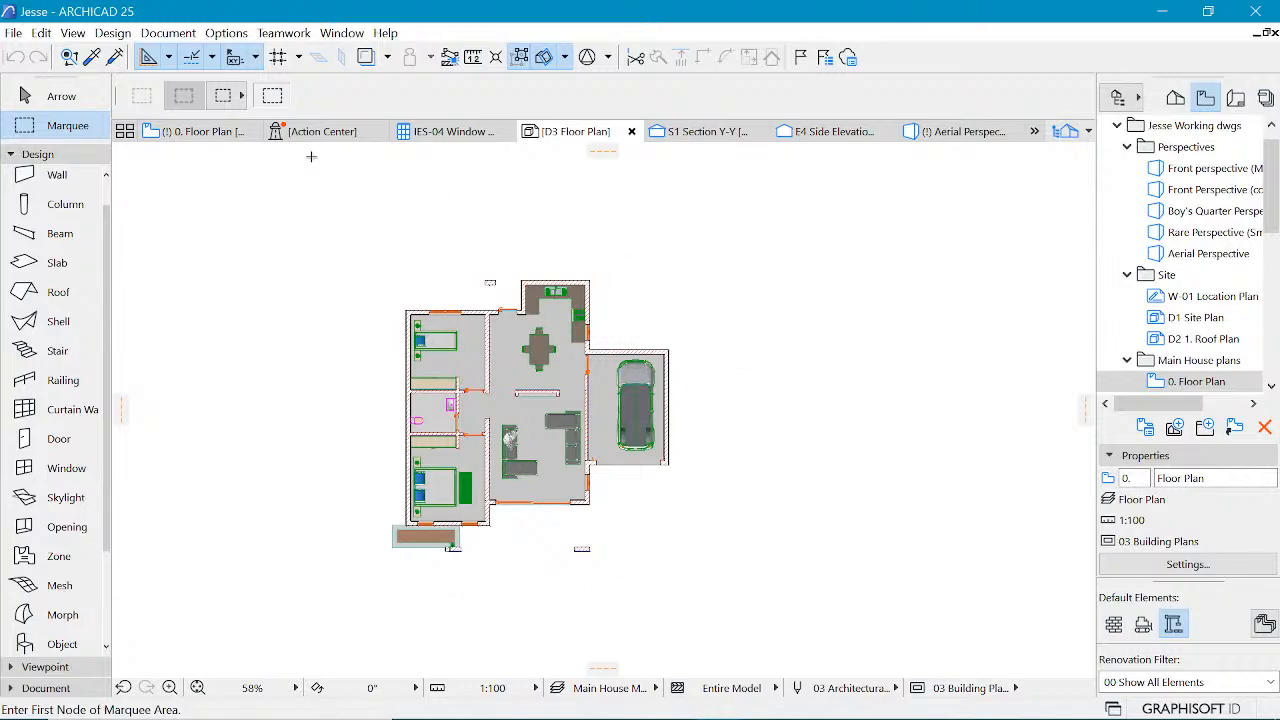
- Open the -1. Footing story from the project map to inspect the driveway, paving and site elements placed there
left_click(199, 133)
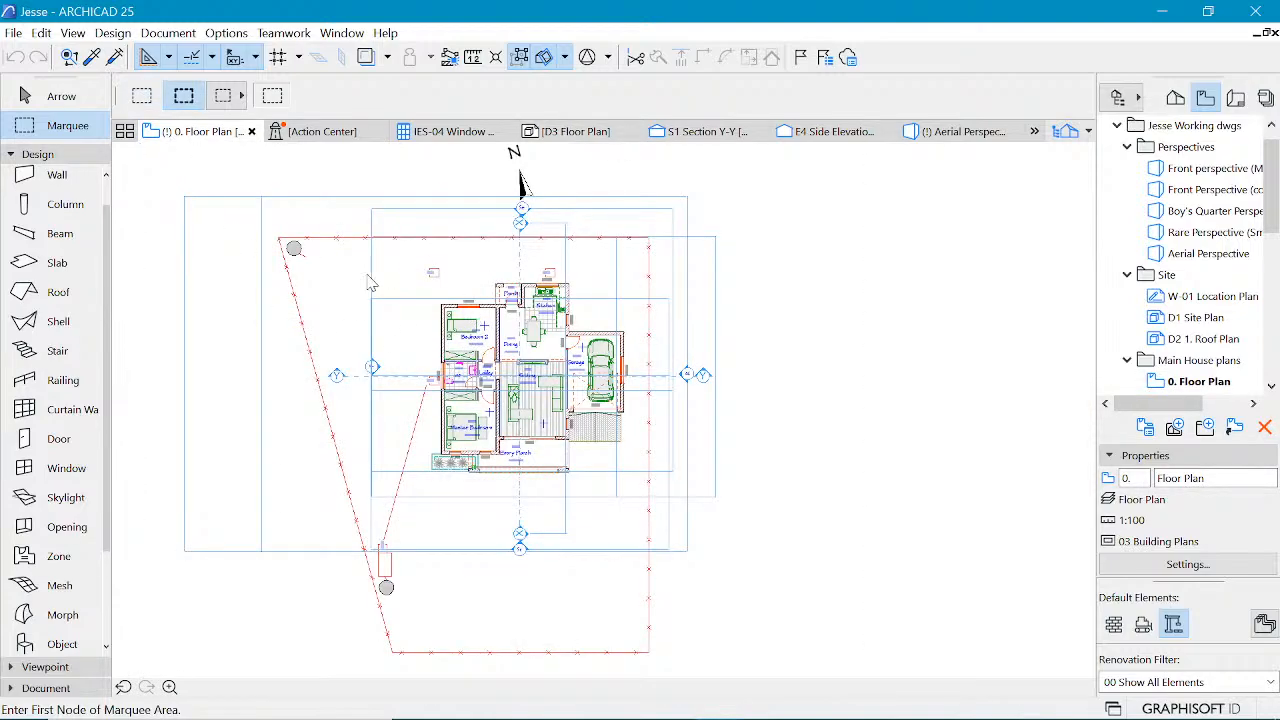
left_click(1175, 97)
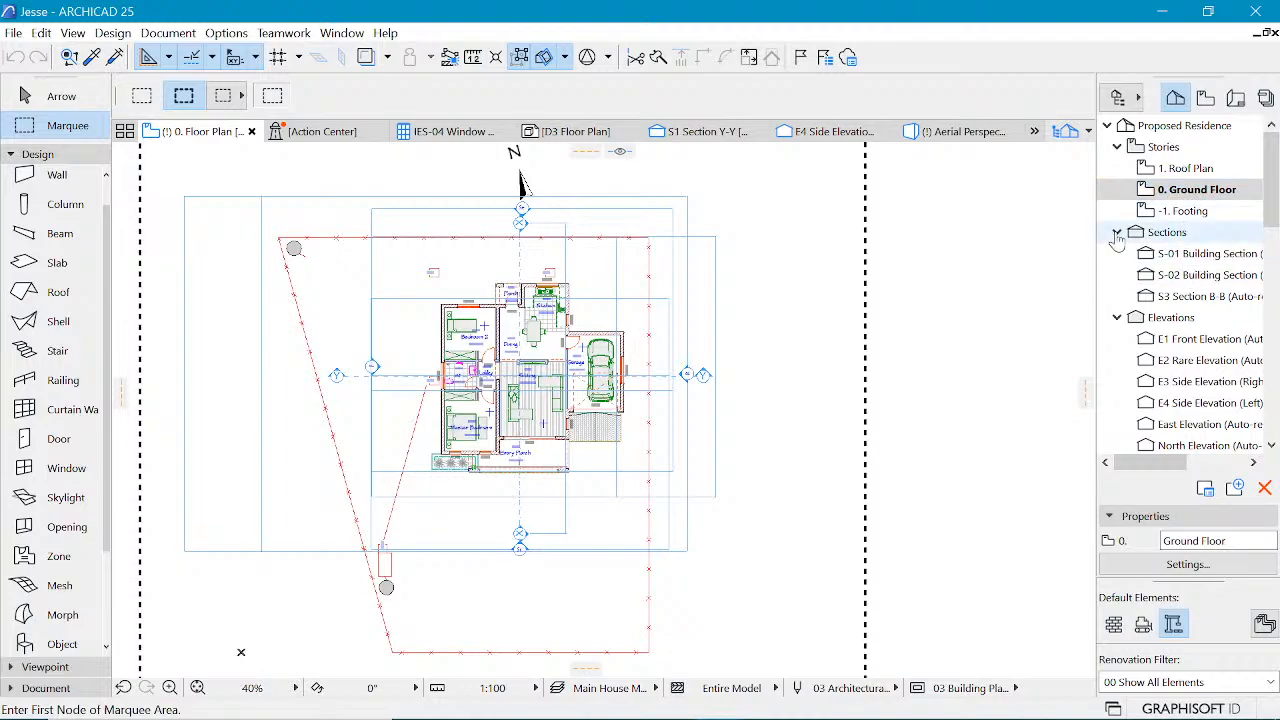
double_click(1180, 211)
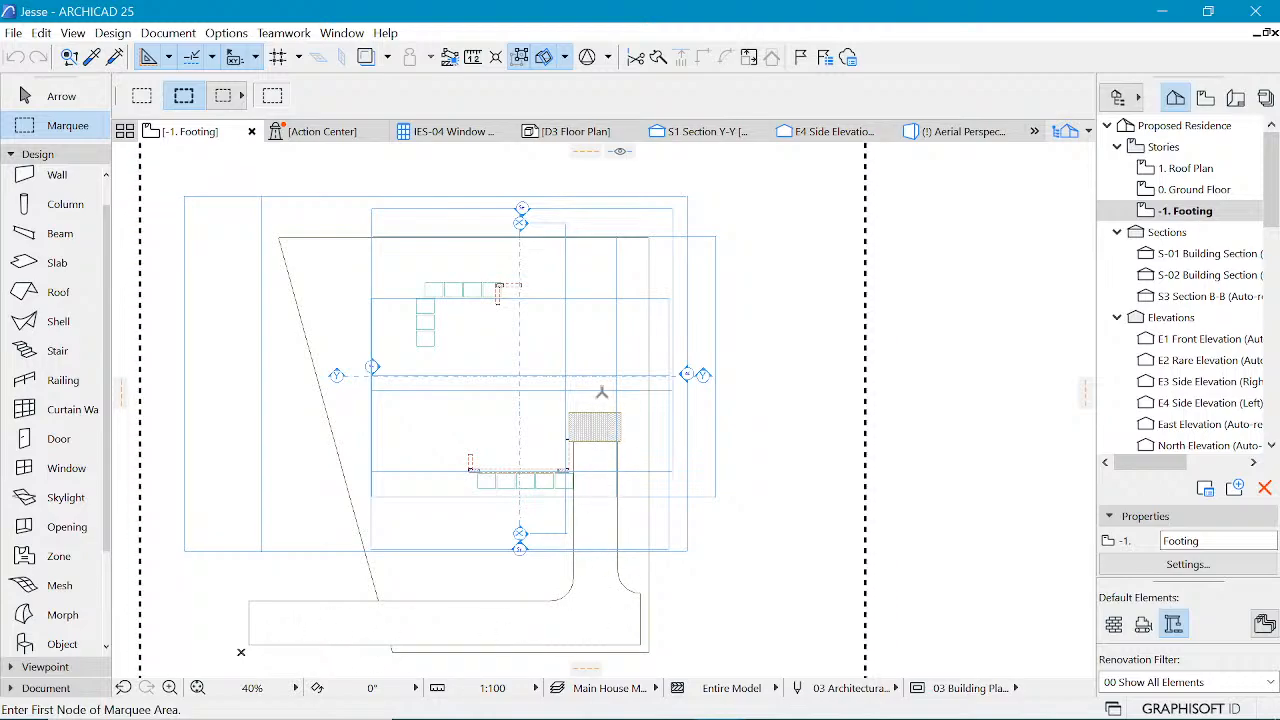
- Open the 3D document settings of D3 Floor Plan and expand the floor plan projection options
left_click(576, 131)
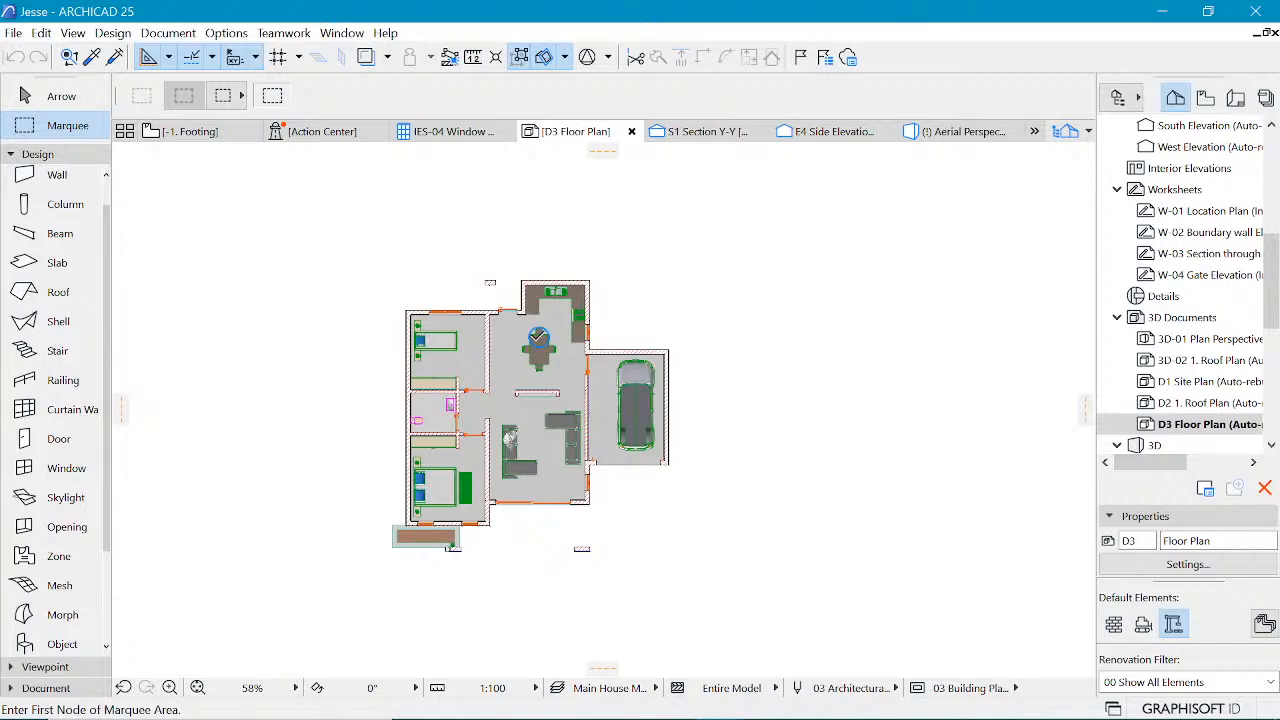
scroll(538, 337, "up", 2)
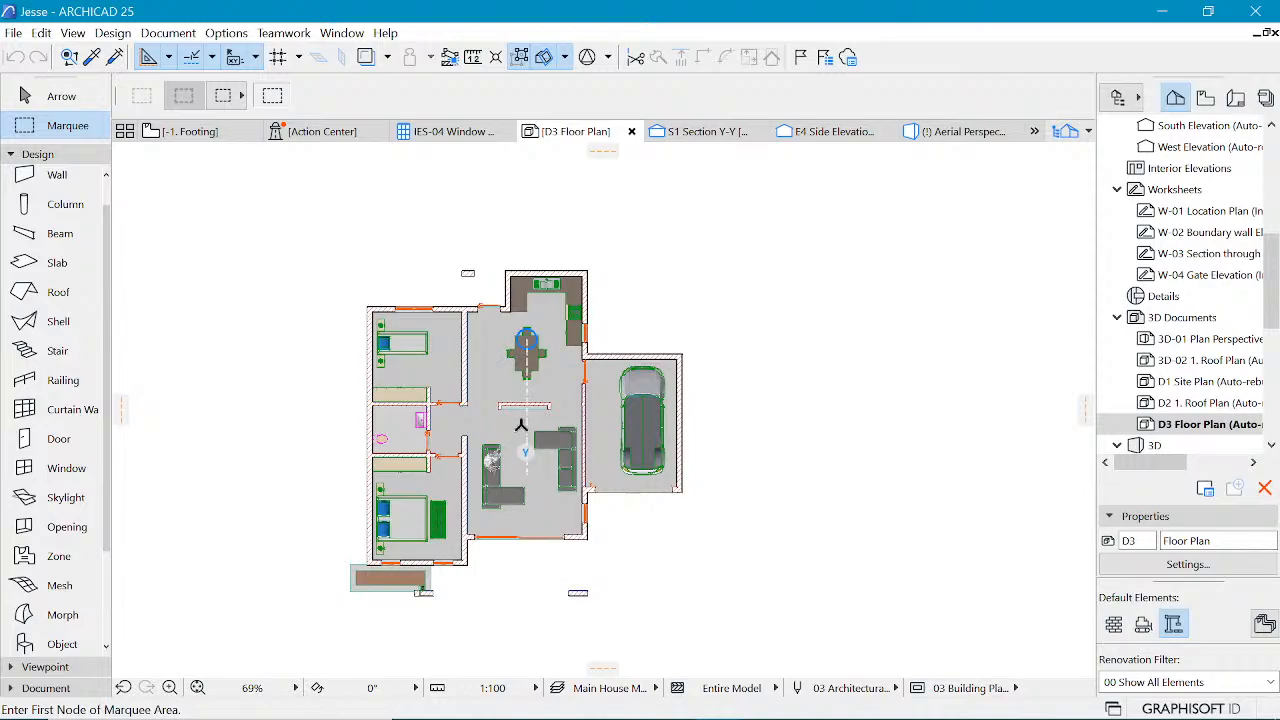
scroll(427, 430, "up", 1)
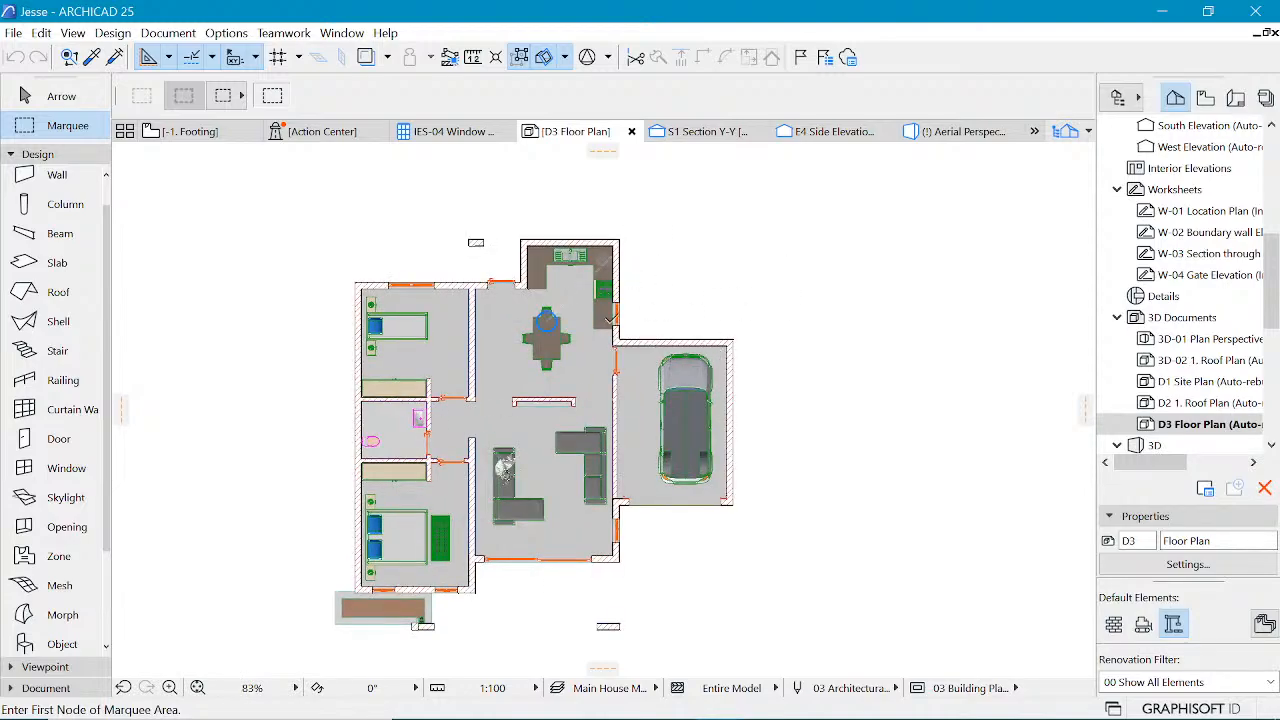
right_click(572, 136)
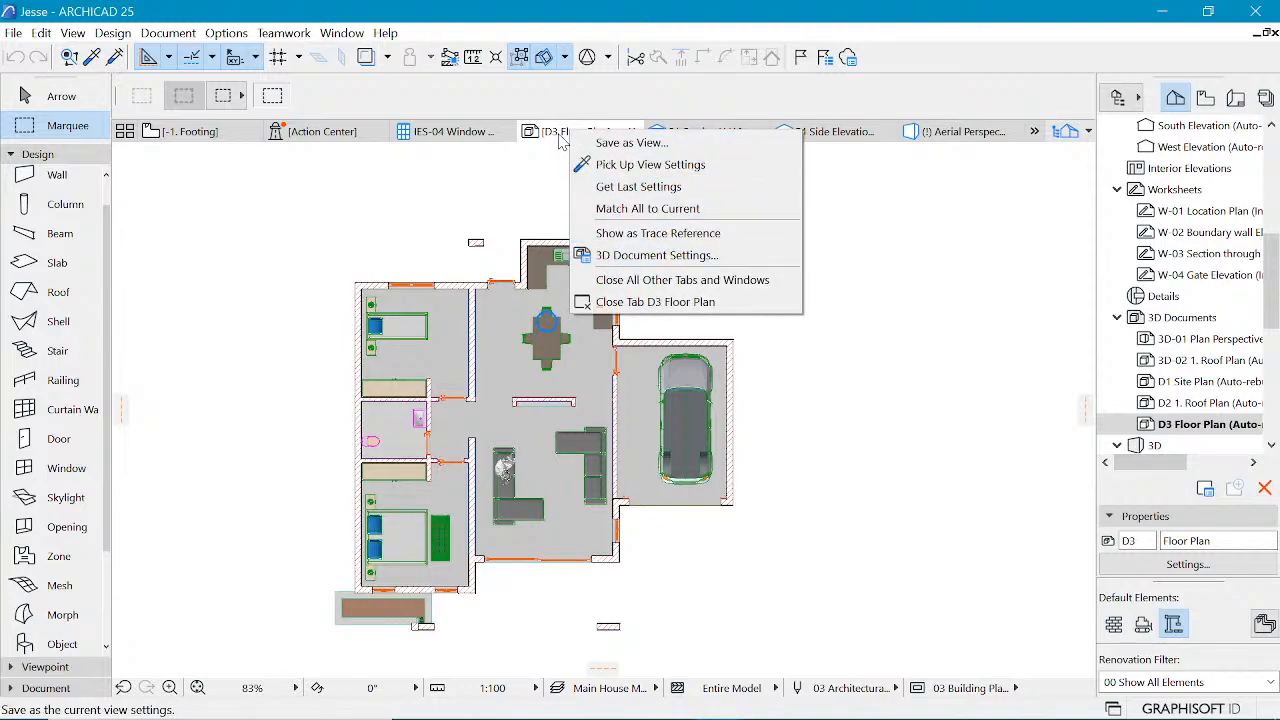
left_click(559, 136)
right_click(558, 133)
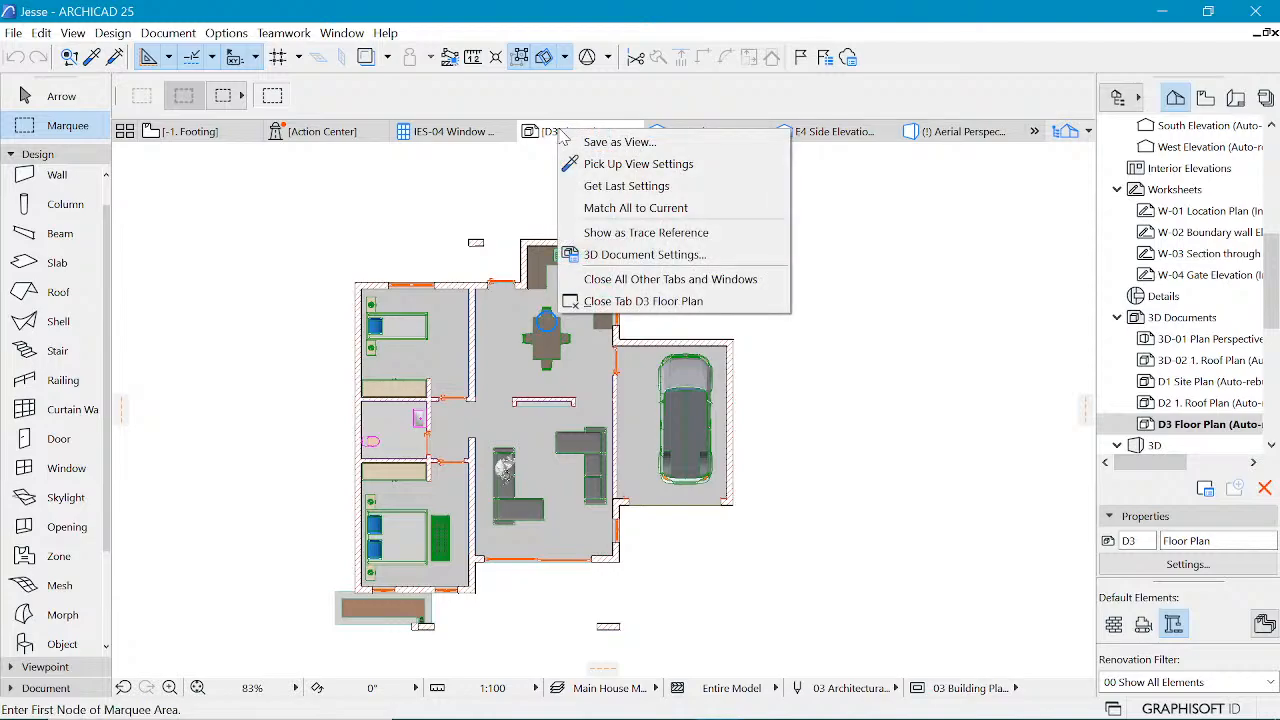
left_click(580, 255)
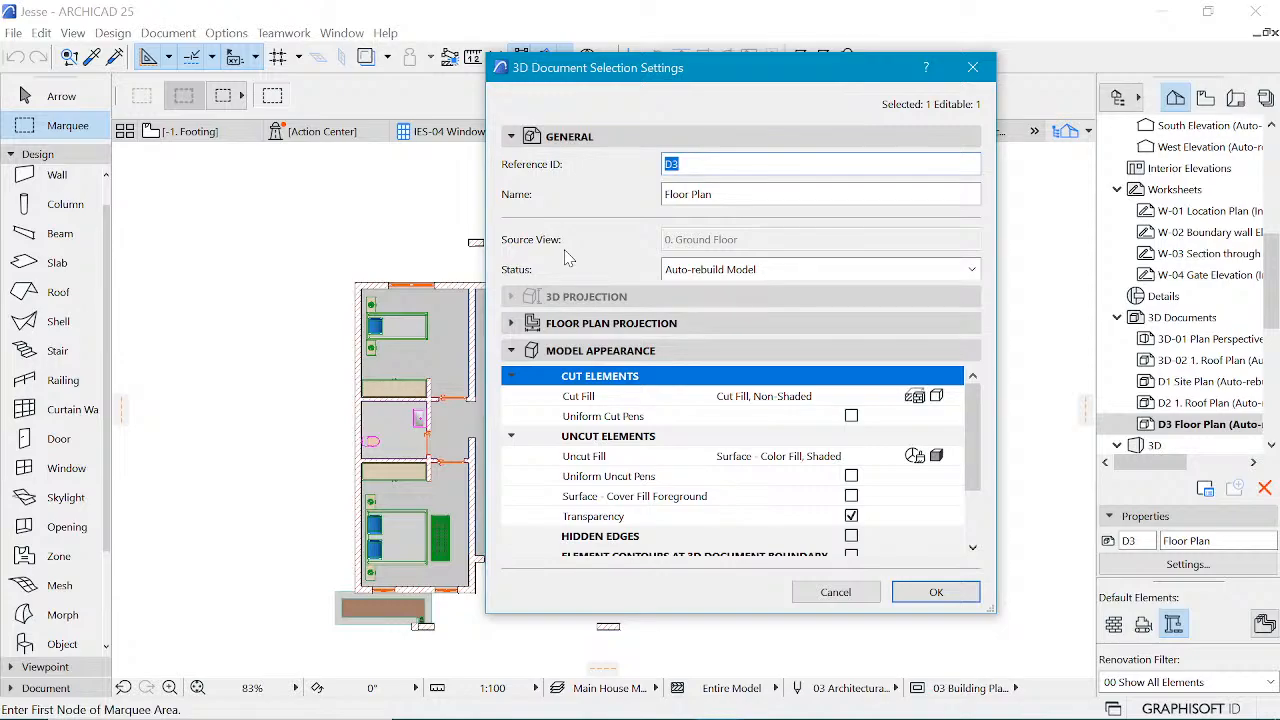
left_click(577, 326)
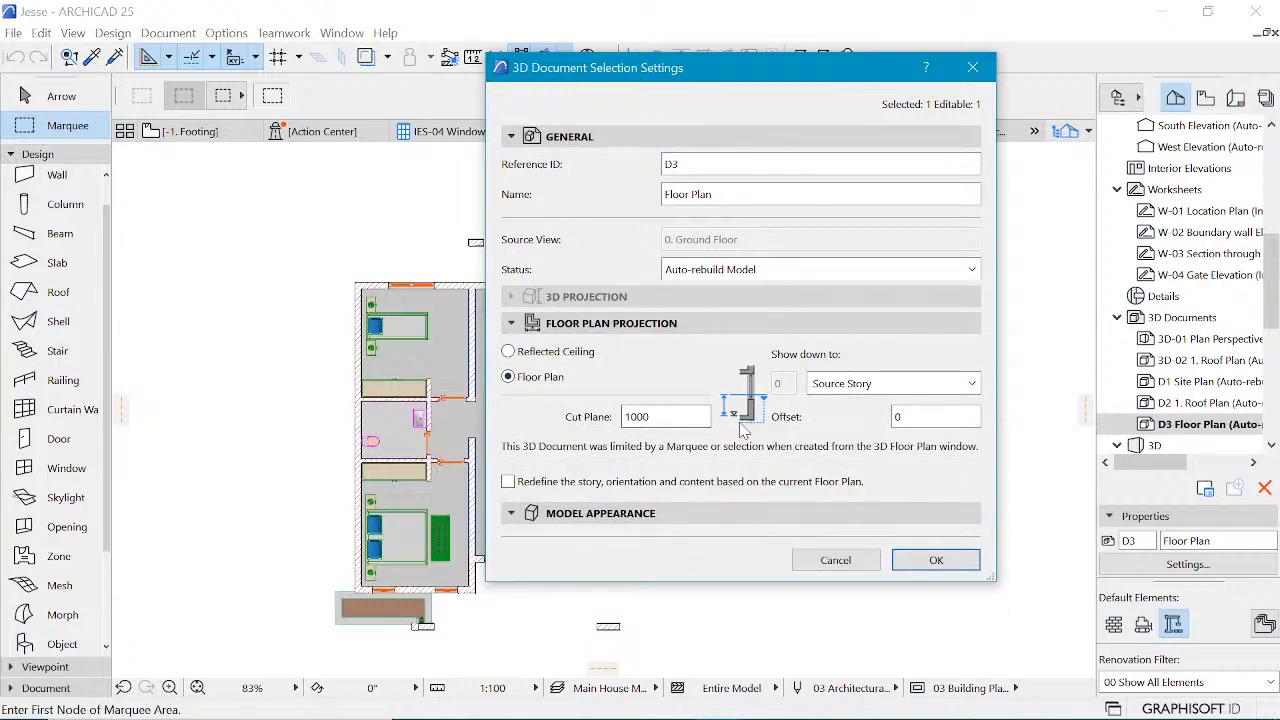
- Extend the floor plan projection of D3 Floor Plan to show down to 1 Story(s) Below and apply the settings
double_click(670, 420)
left_click(848, 390)
left_click(846, 388)
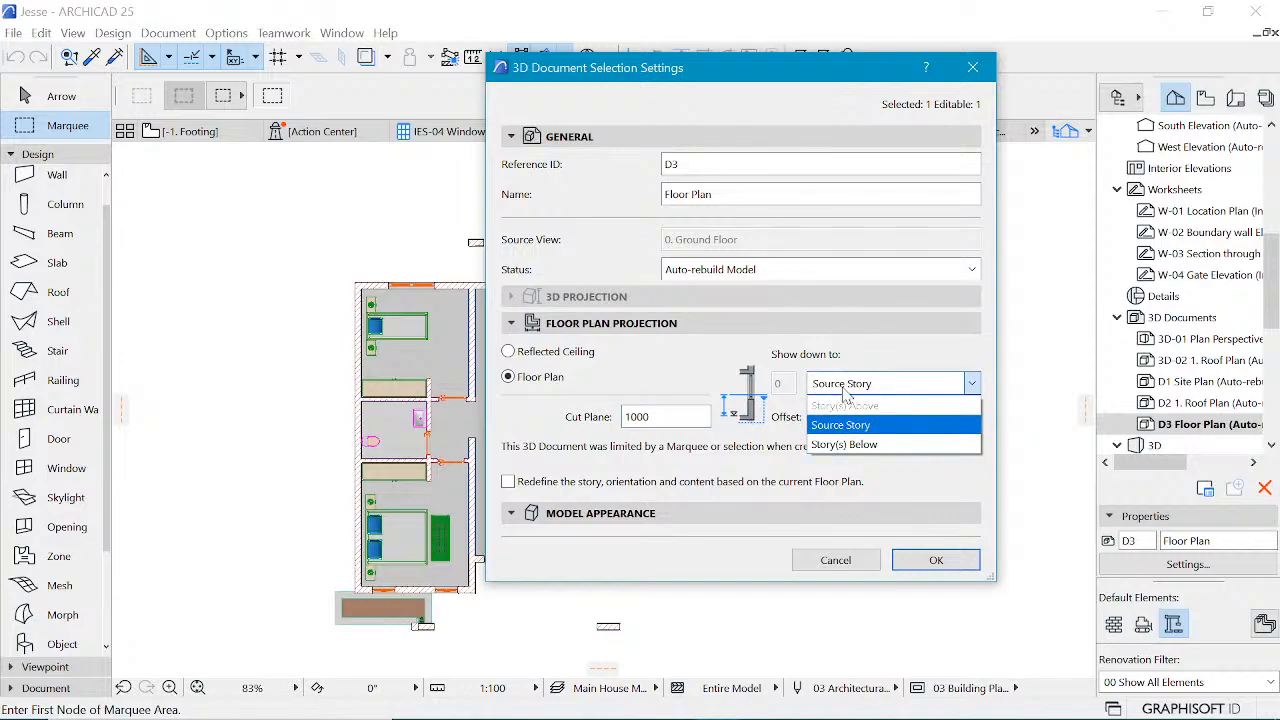
left_click(846, 446)
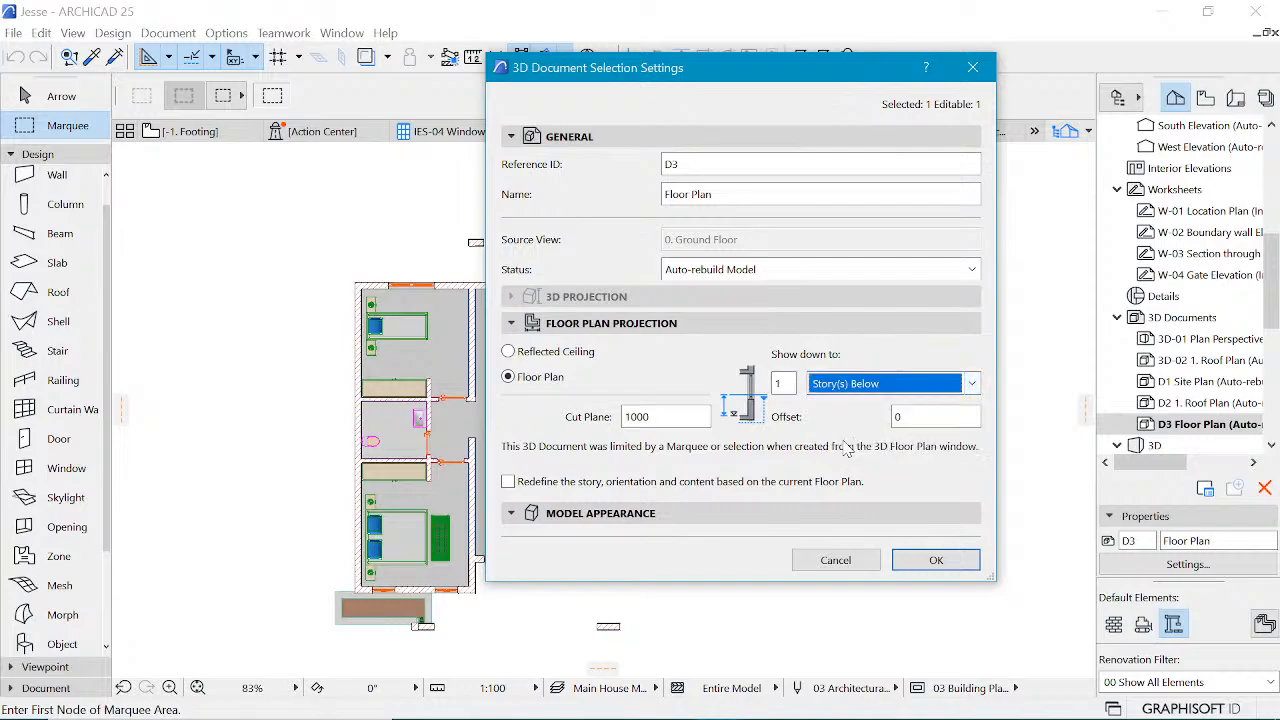
left_click(780, 385)
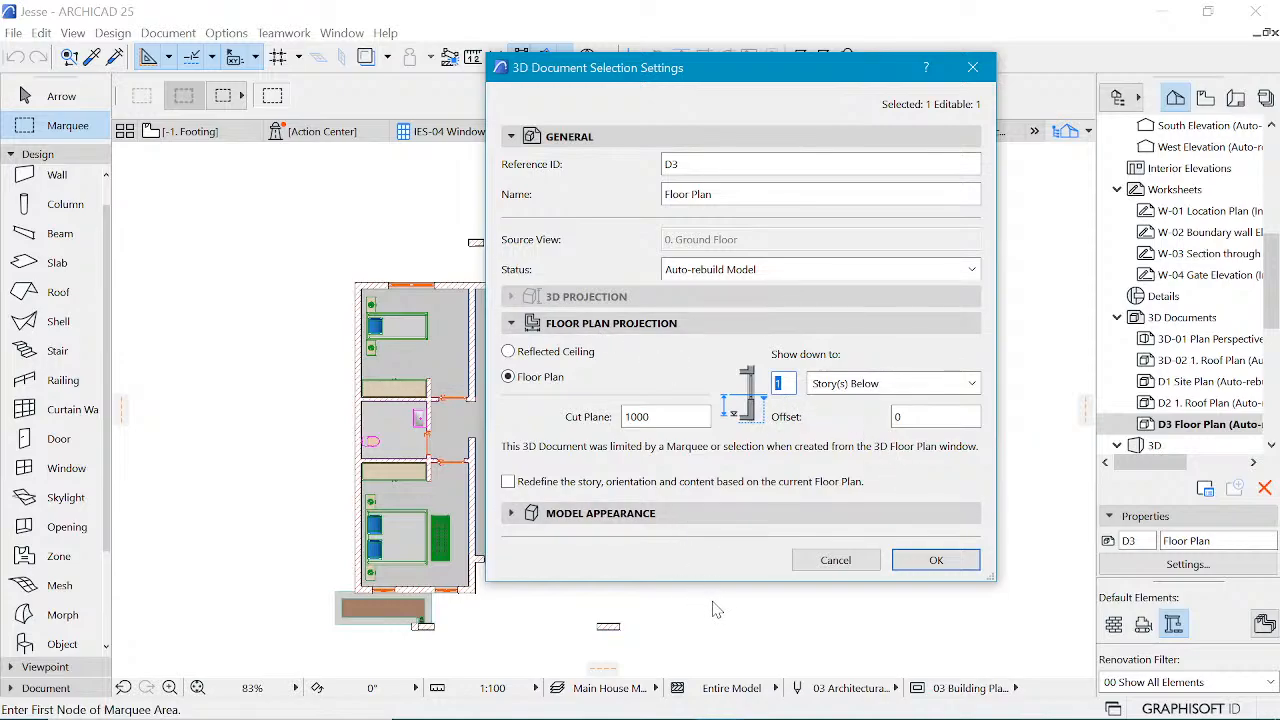
left_click(948, 566)
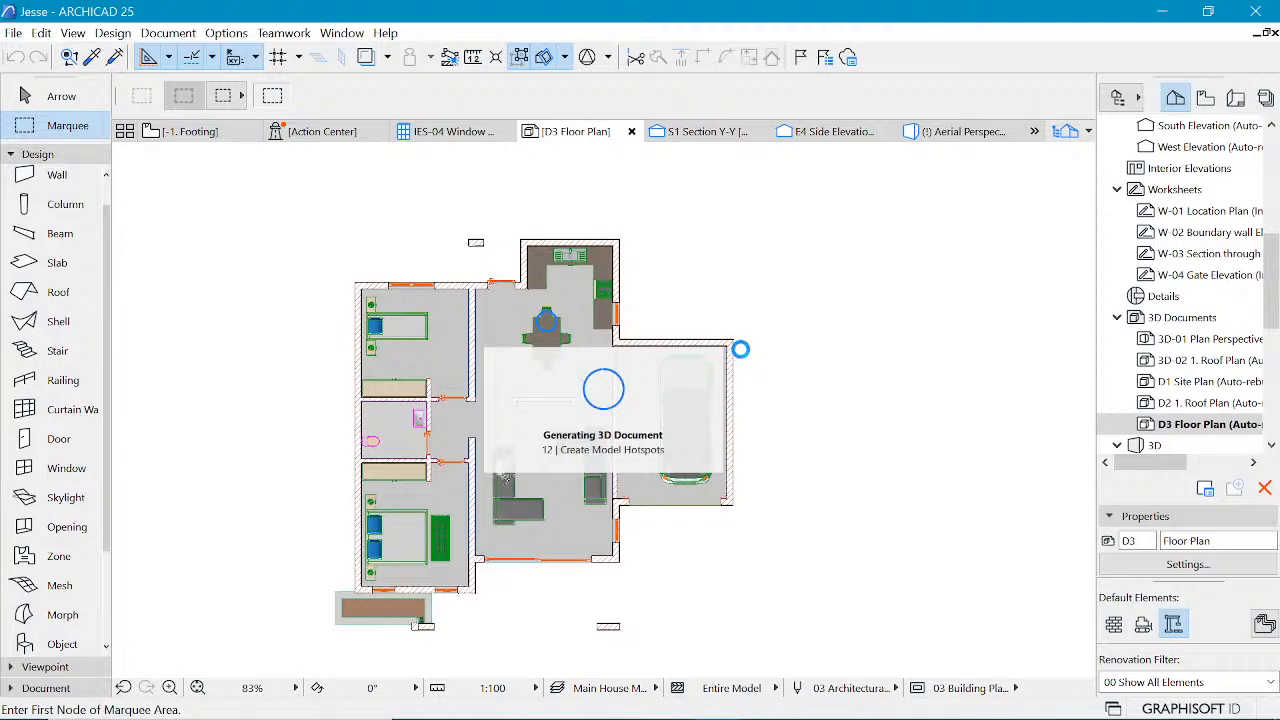
- Examine the house, paving, driveway and site boundary in the regenerated D3 Floor Plan document
scroll(621, 290, "down", 3)
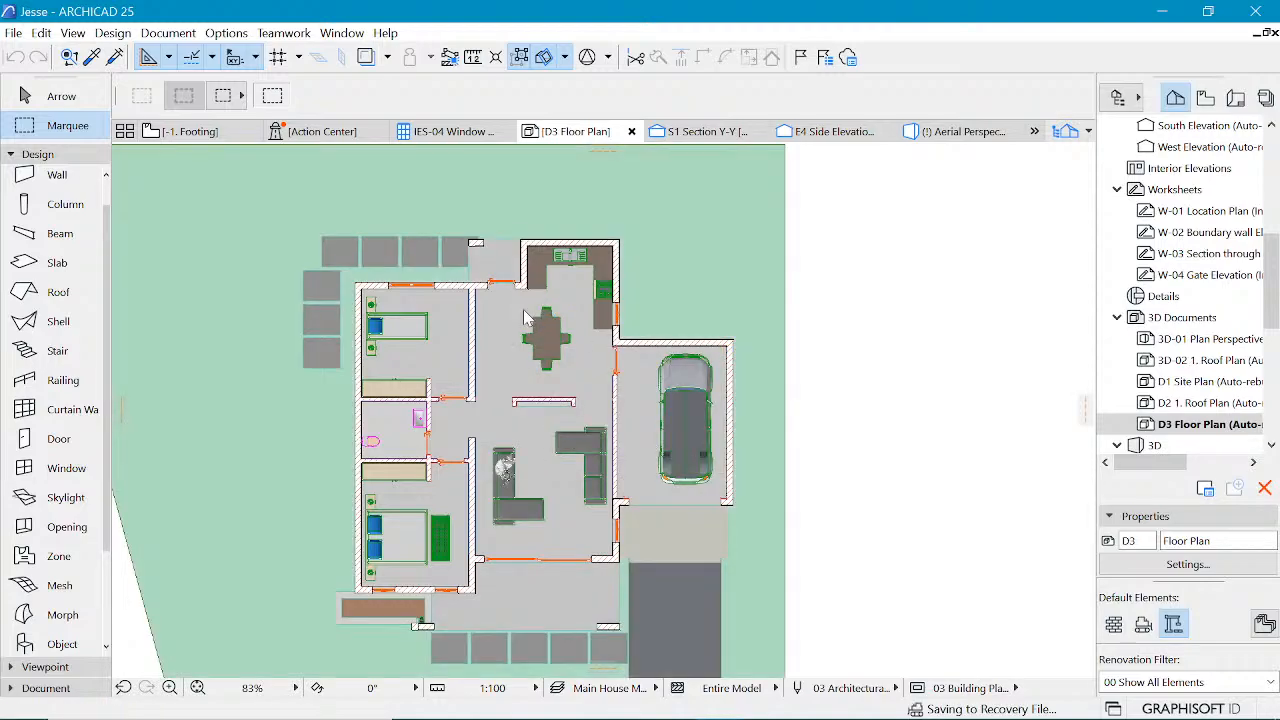
scroll(620, 290, "up", 2)
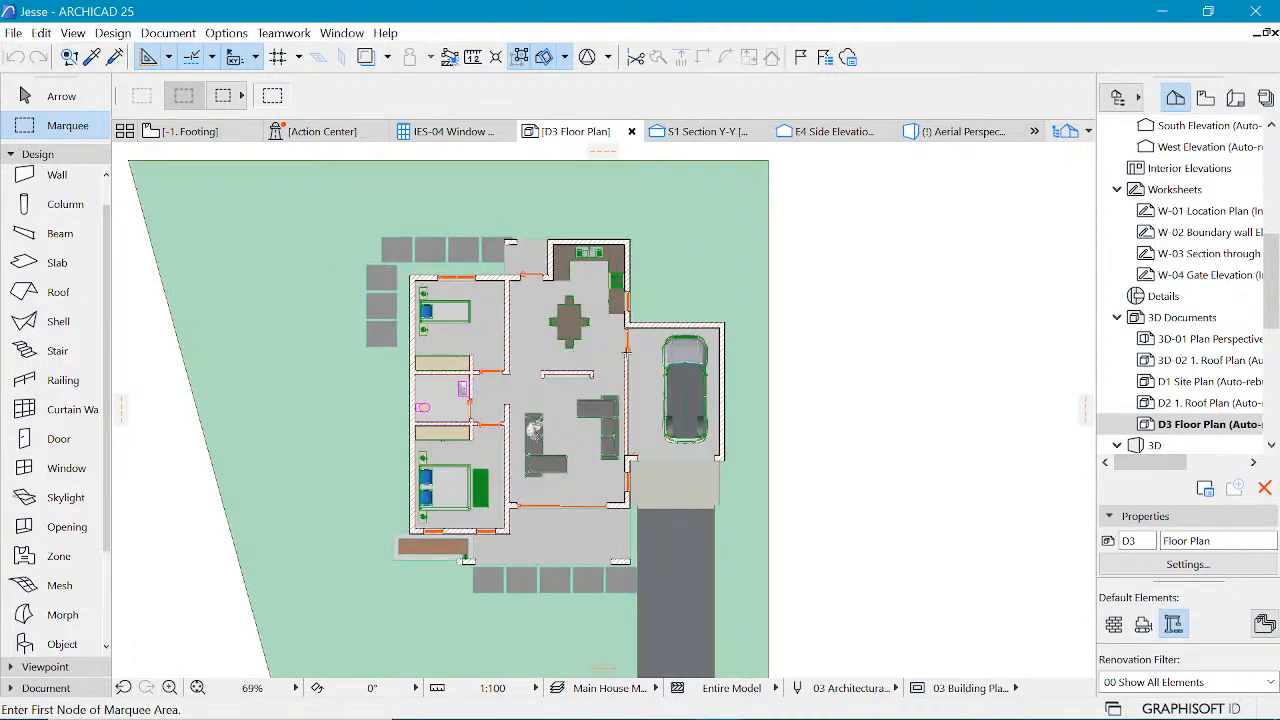
scroll(590, 296, "down", 3)
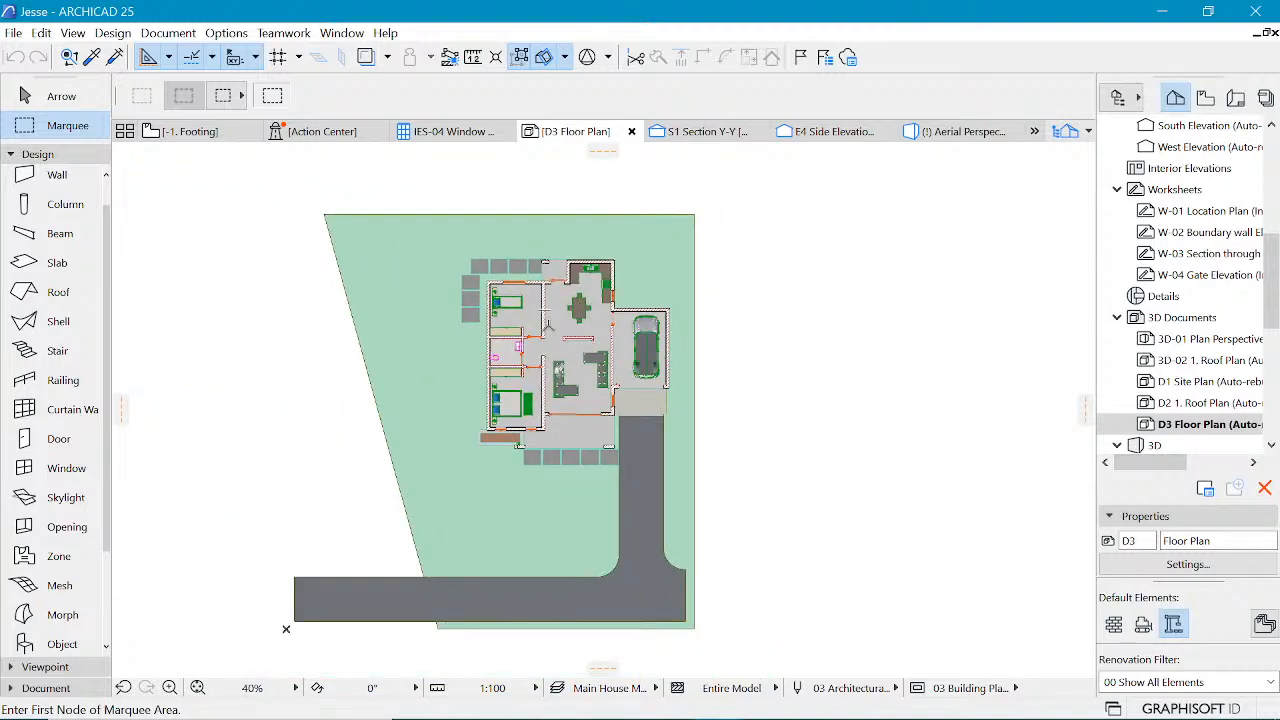
scroll(546, 325, "up", 1)
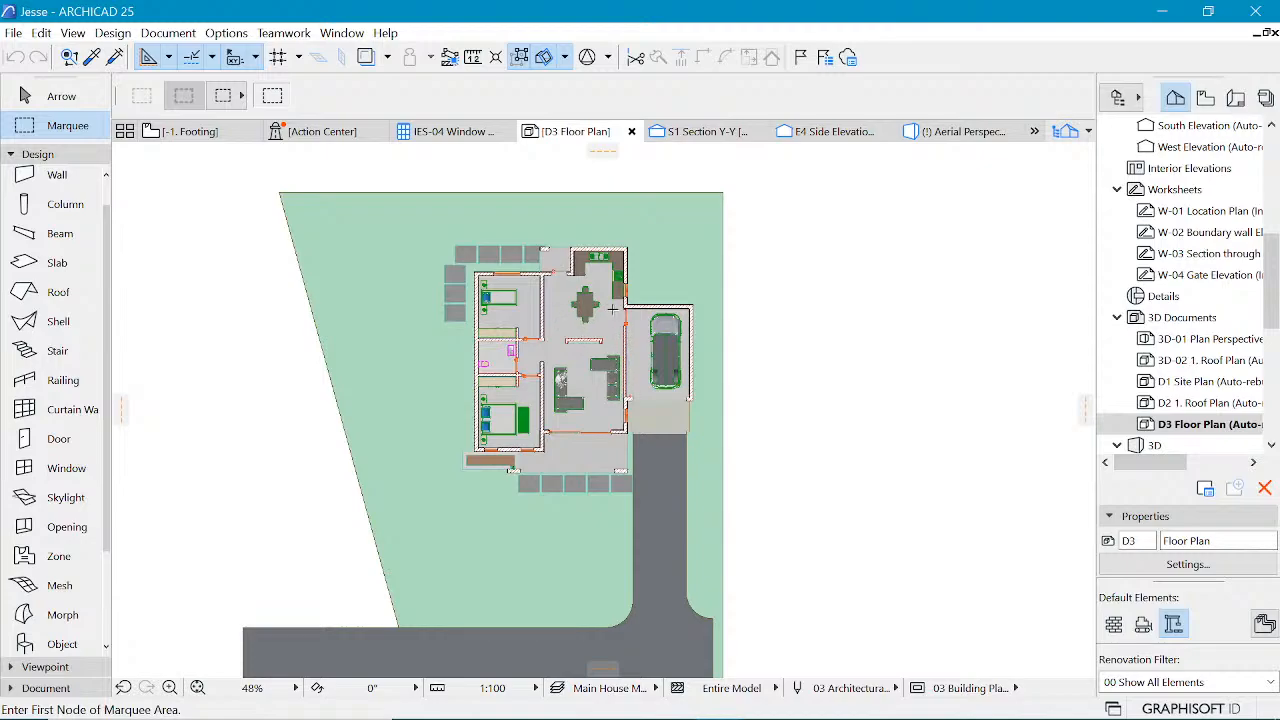
scroll(601, 316, "up", 1)
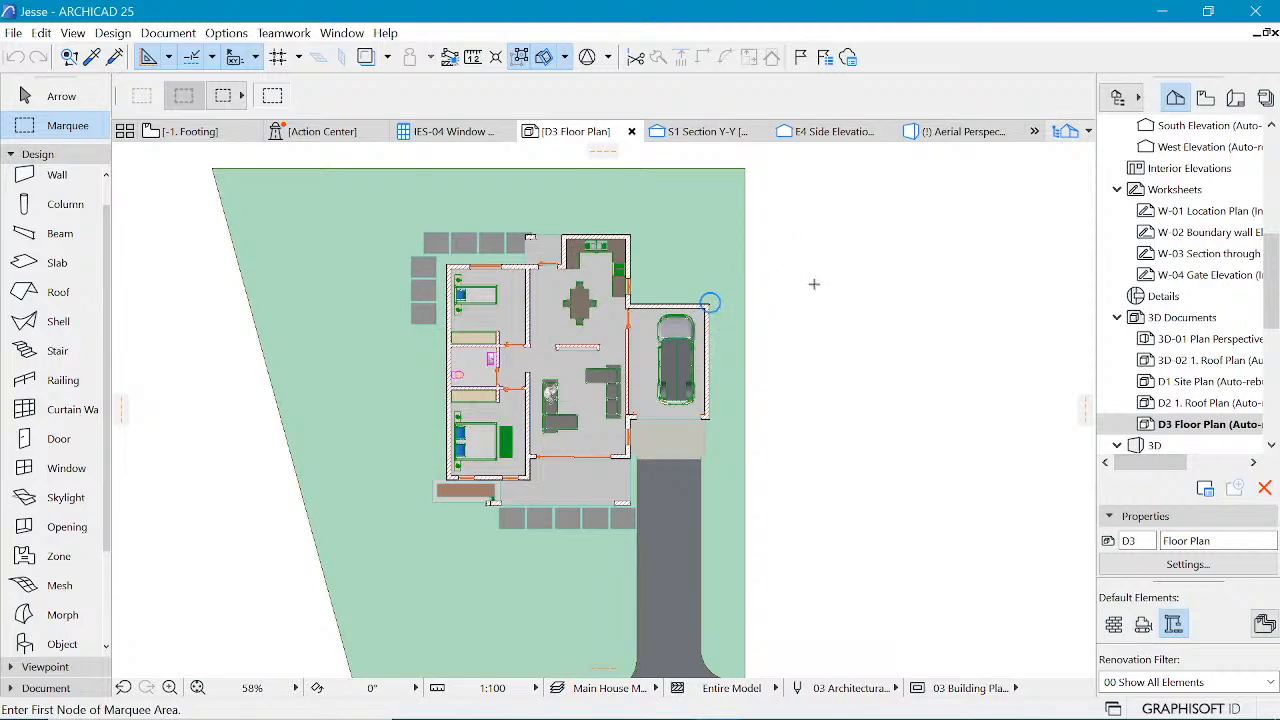
scroll(813, 284, "down", 2)
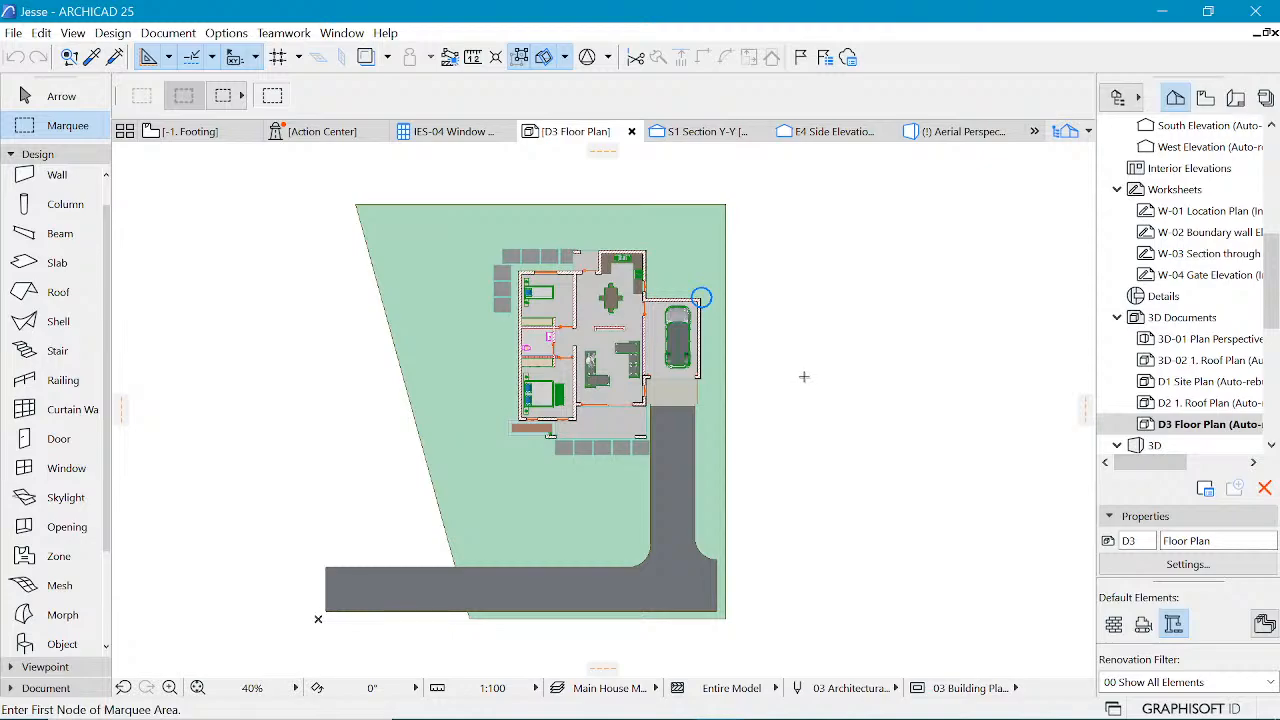
- Review the story range options in the D3 Floor Plan 3D document settings and close them without applying changes
right_click(586, 131)
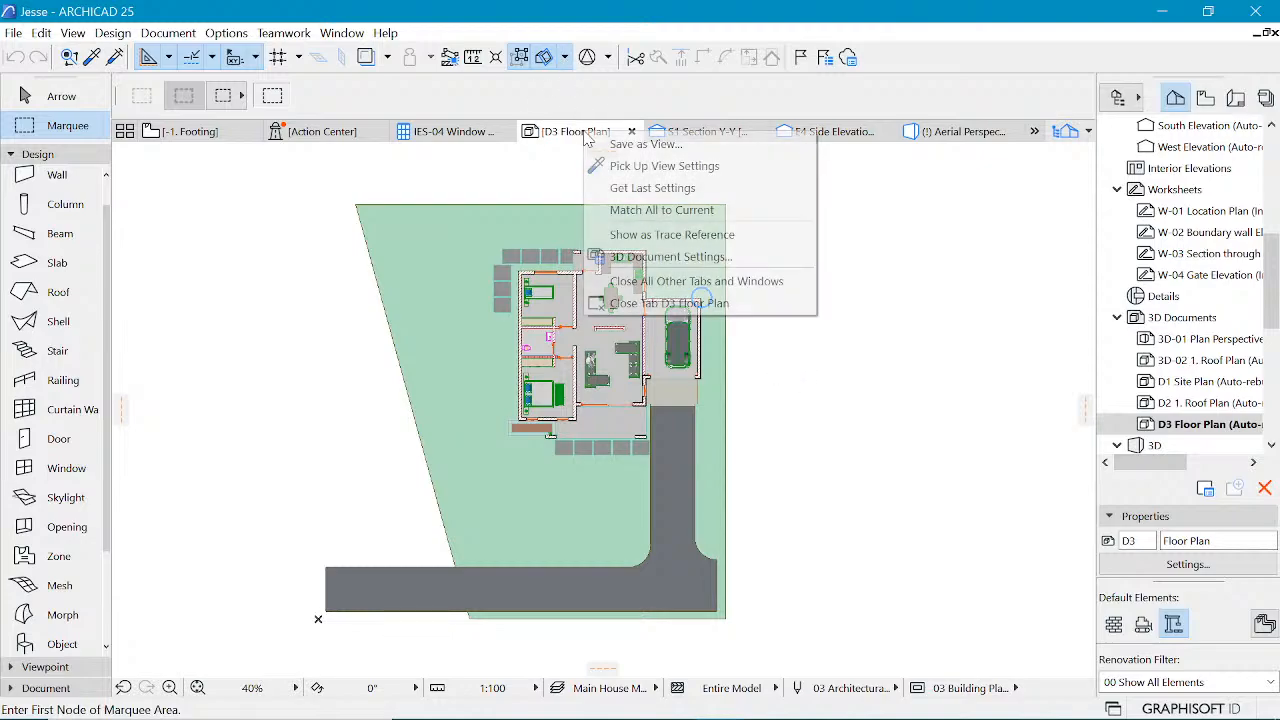
left_click(630, 259)
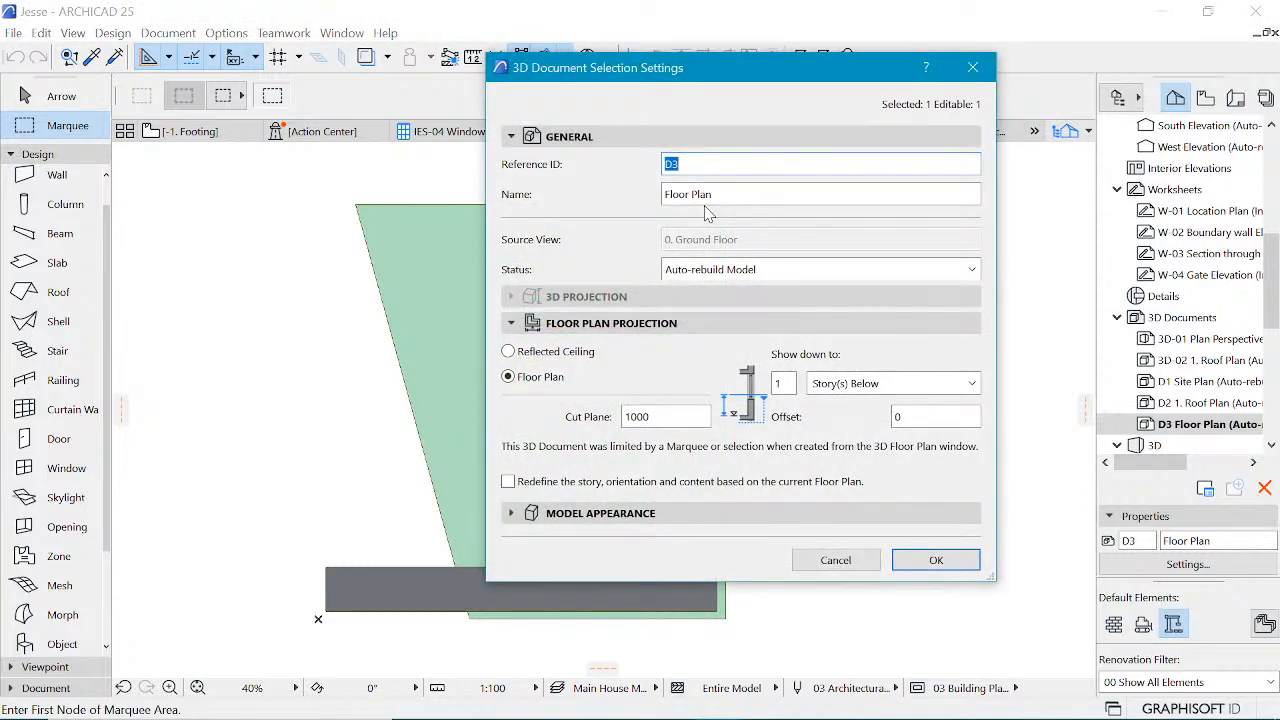
left_click(843, 390)
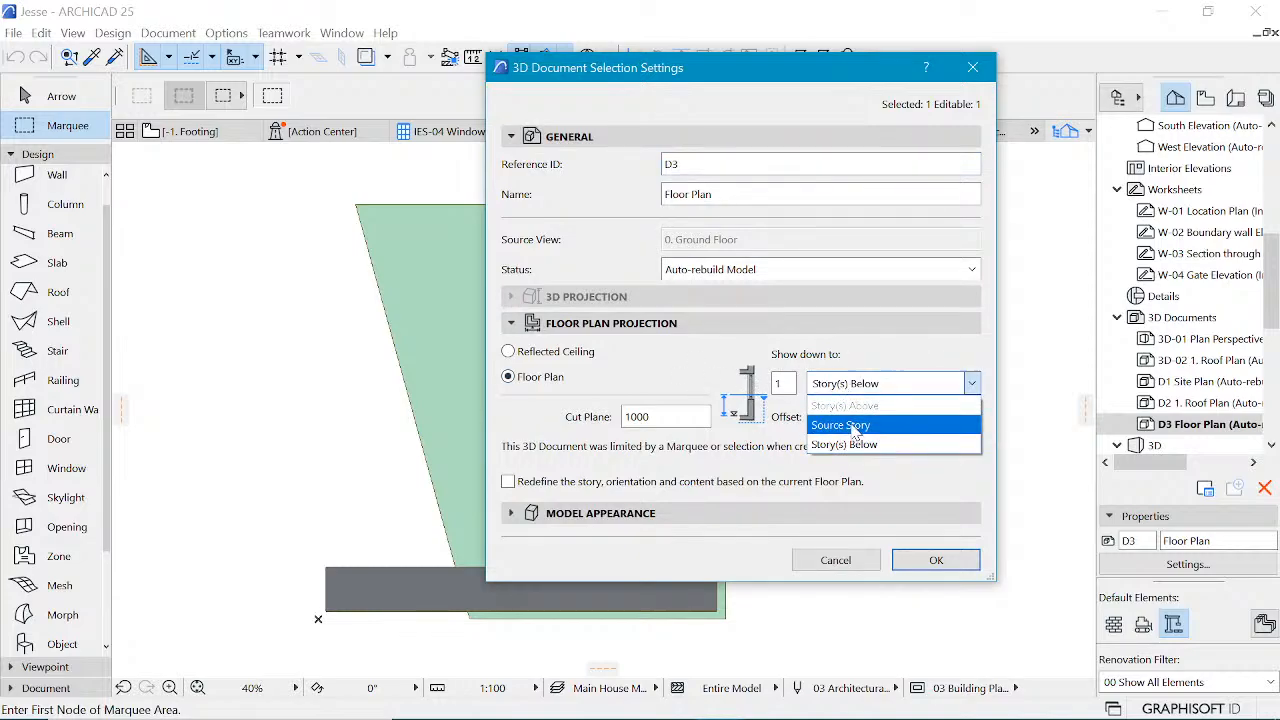
left_click(843, 388)
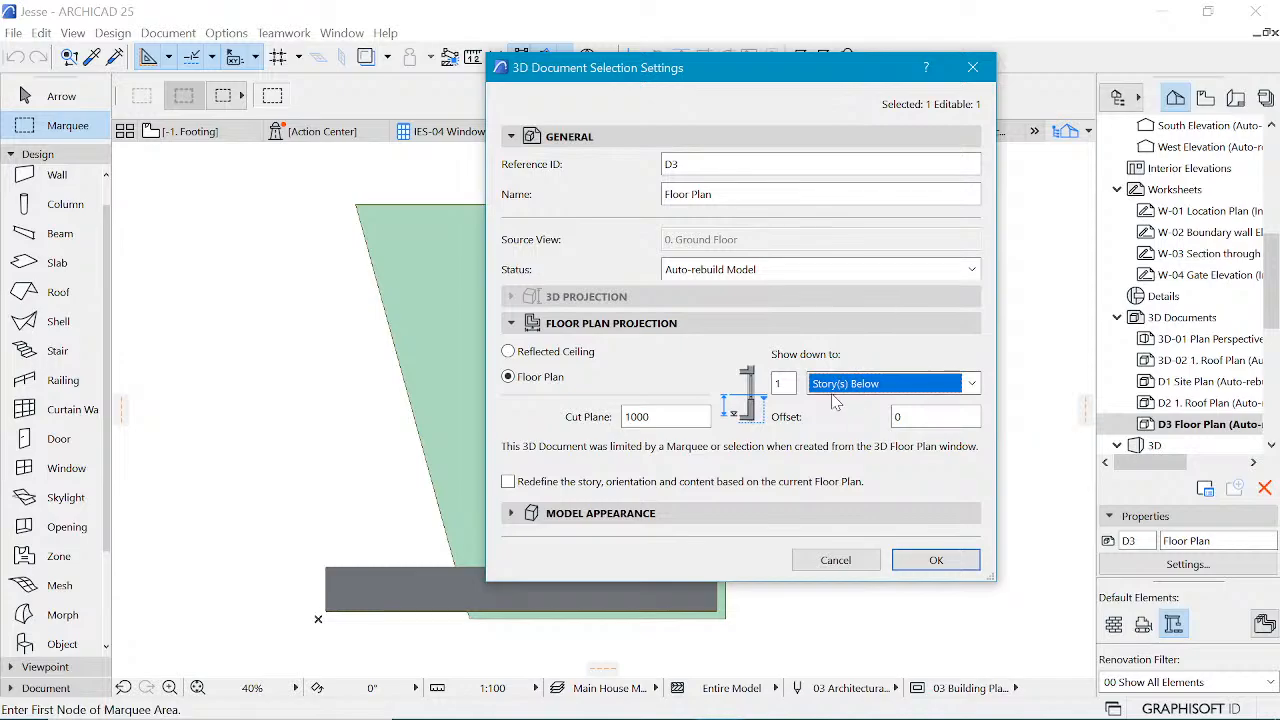
double_click(778, 383)
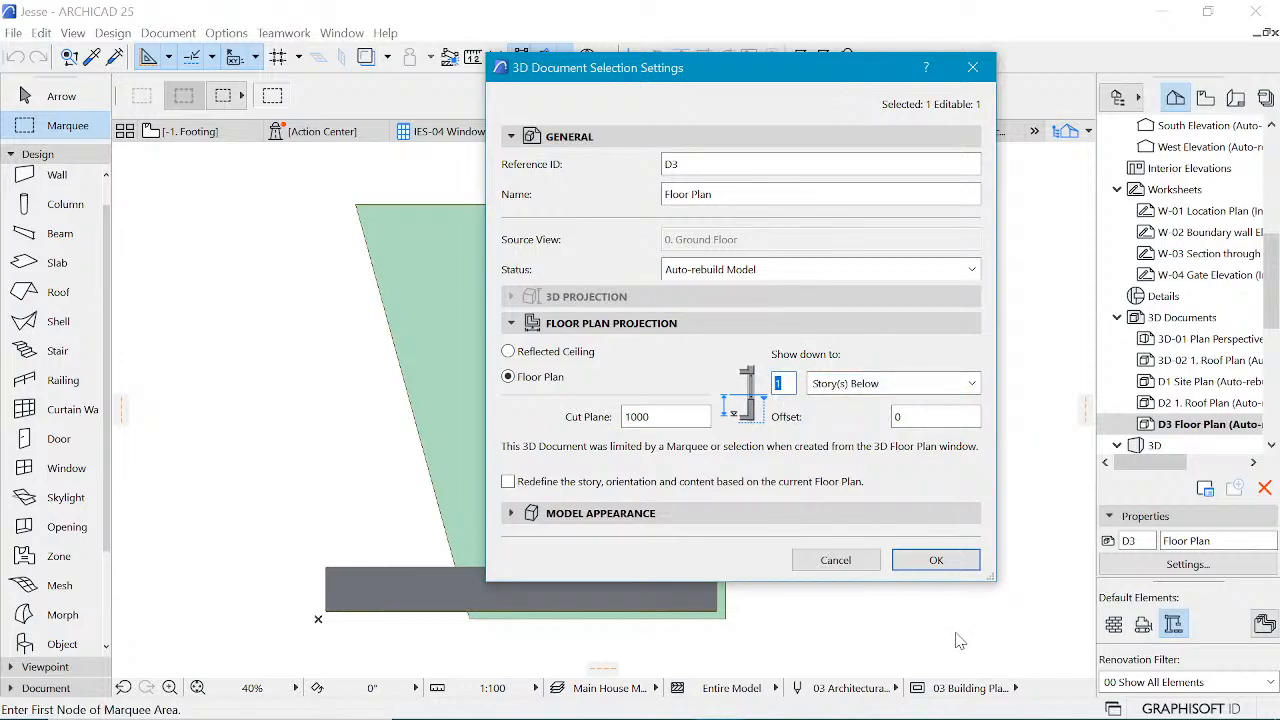
left_click(974, 72)
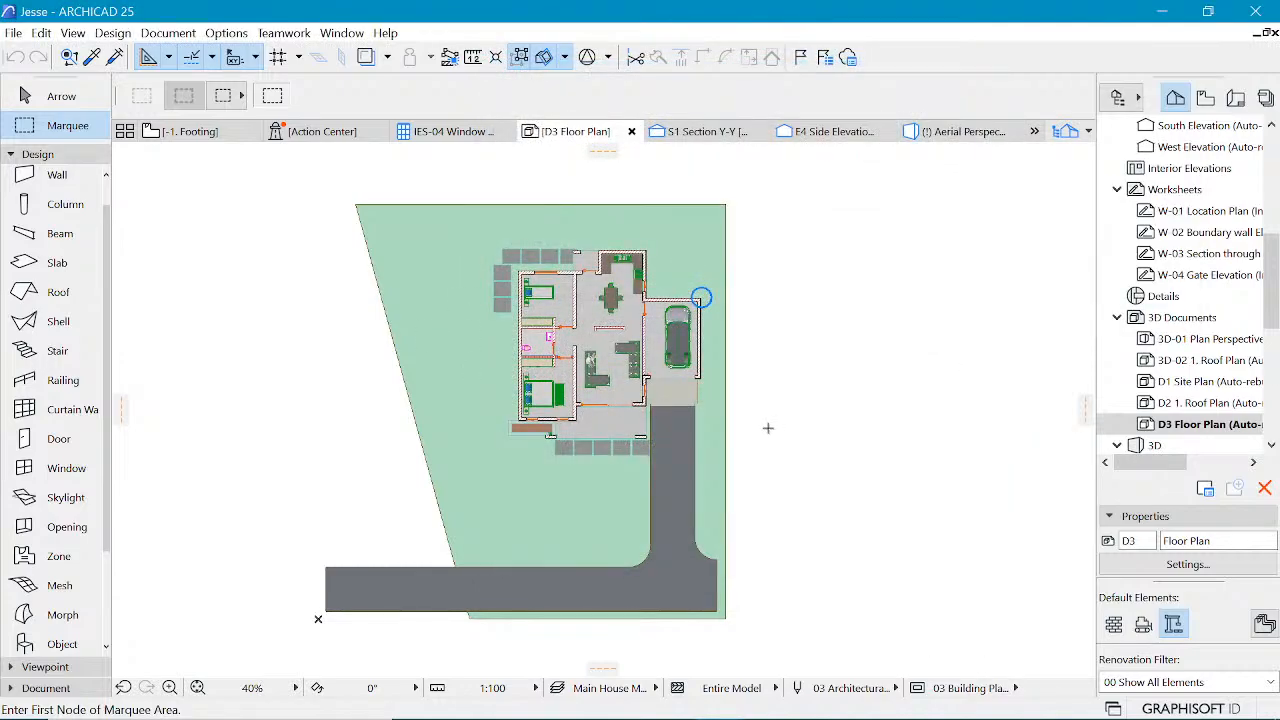
- Change the uncut fill of D3 Floor Plan to Uniform Pen - Color Fill, Non-Shaded in its model appearance settings
scroll(656, 399, "up", 1)
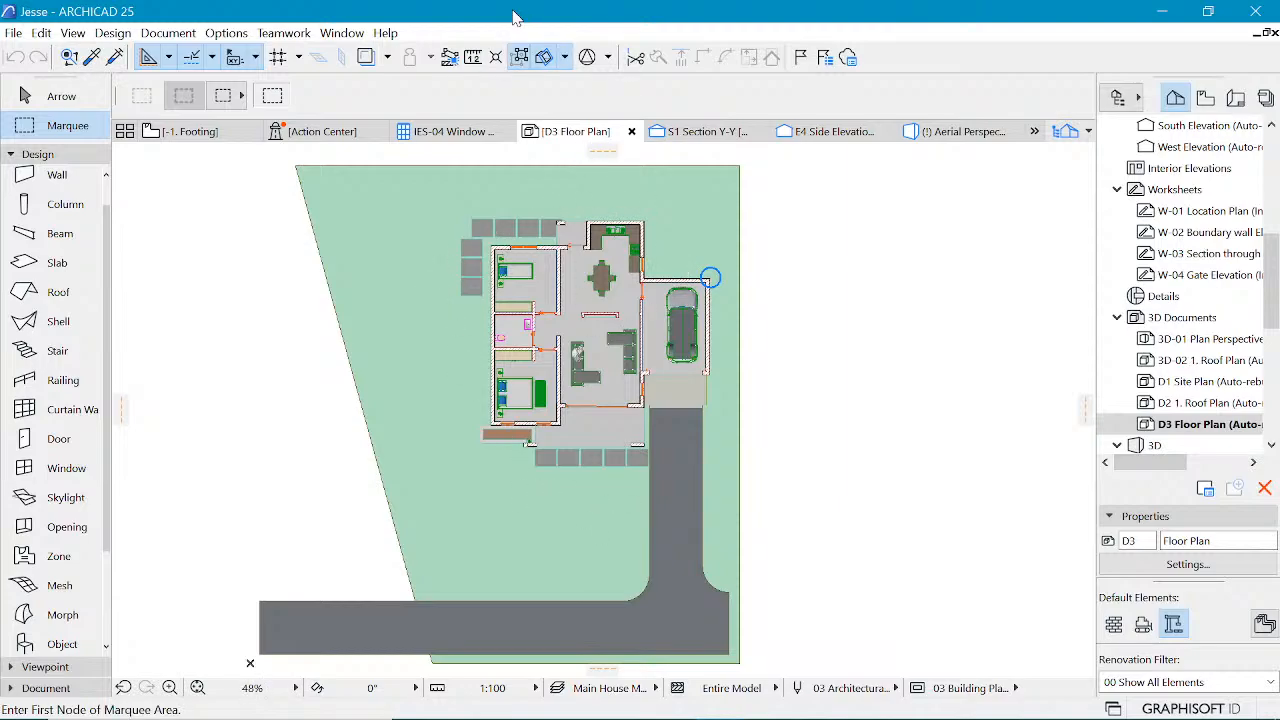
right_click(580, 135)
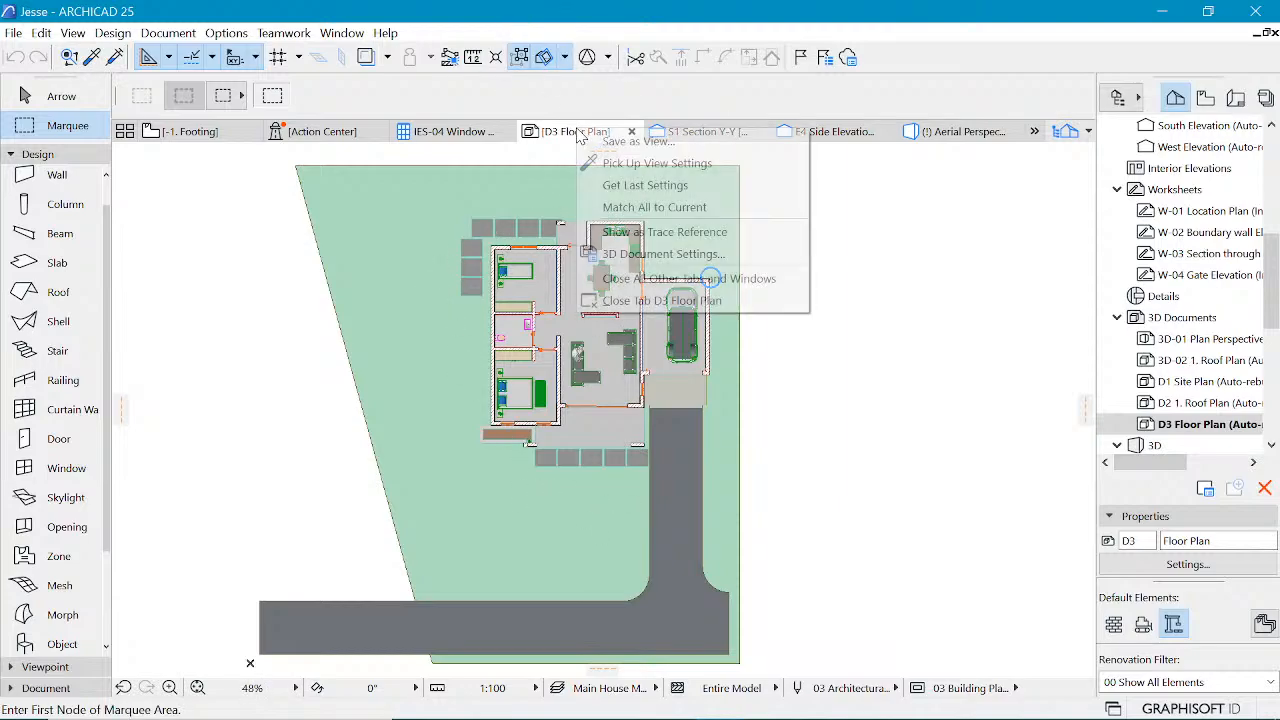
left_click(663, 254)
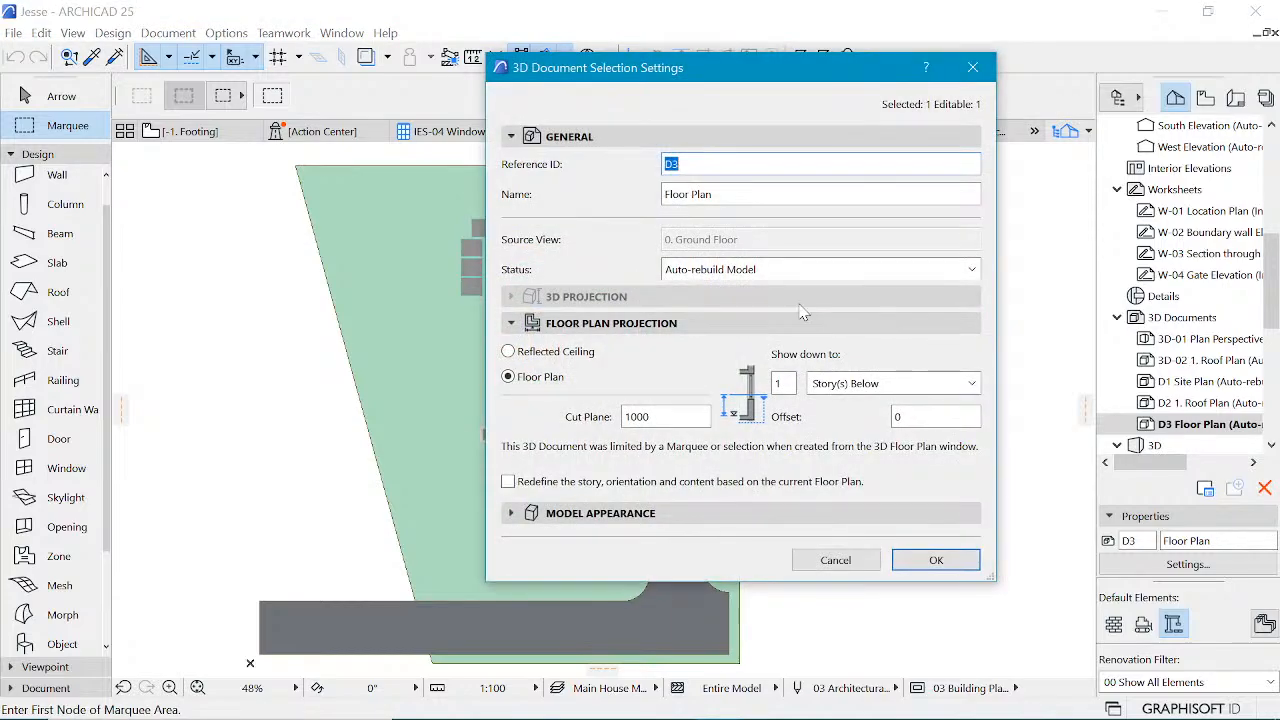
left_click(935, 386)
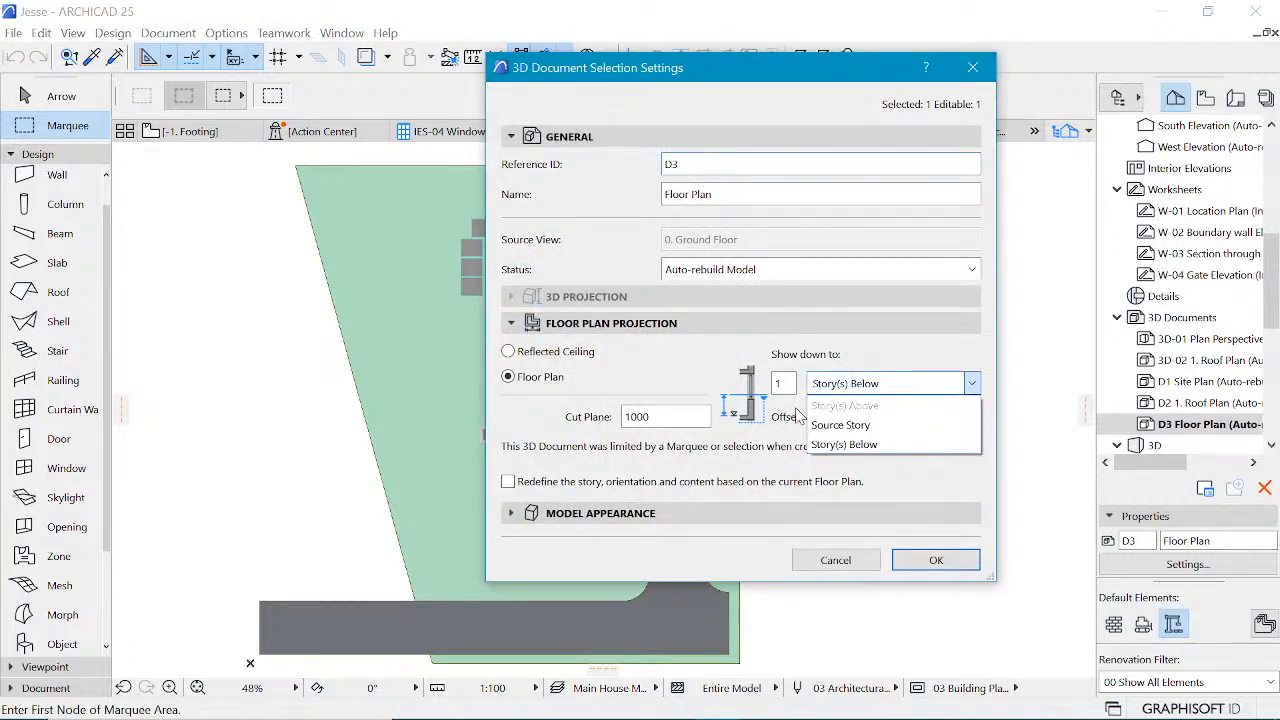
left_click(676, 450)
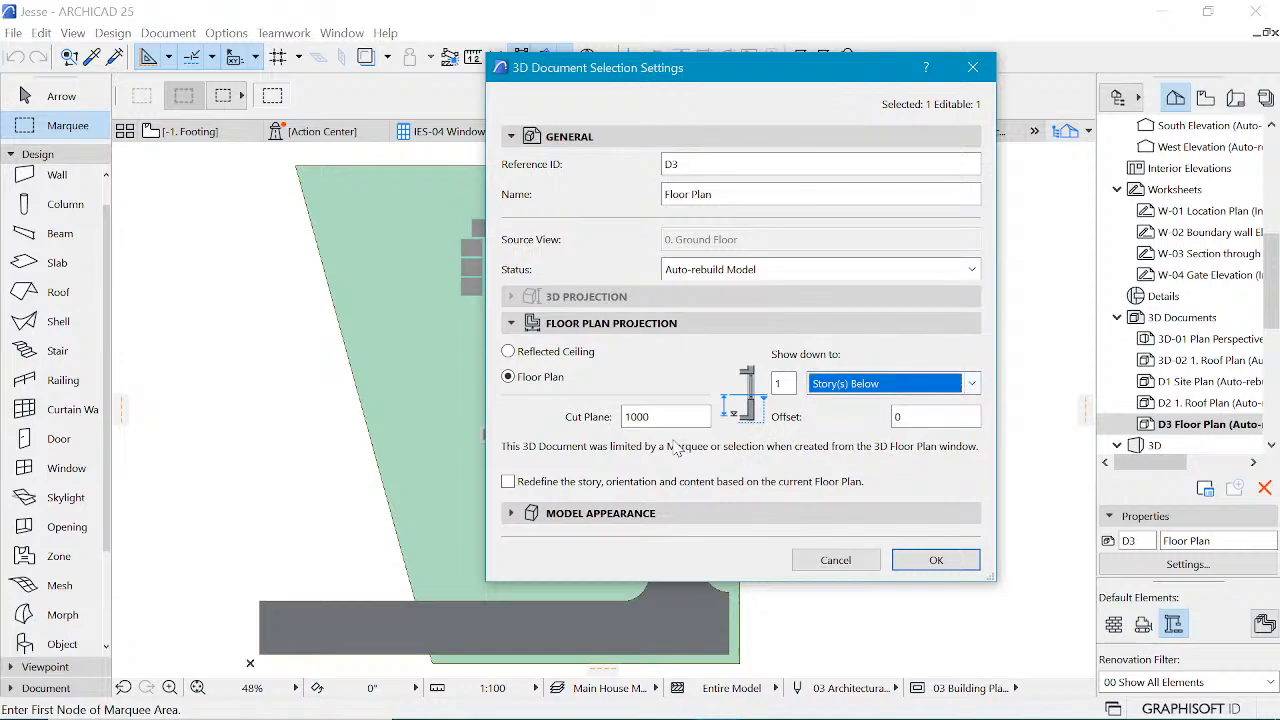
left_click(648, 513)
left_click(945, 456)
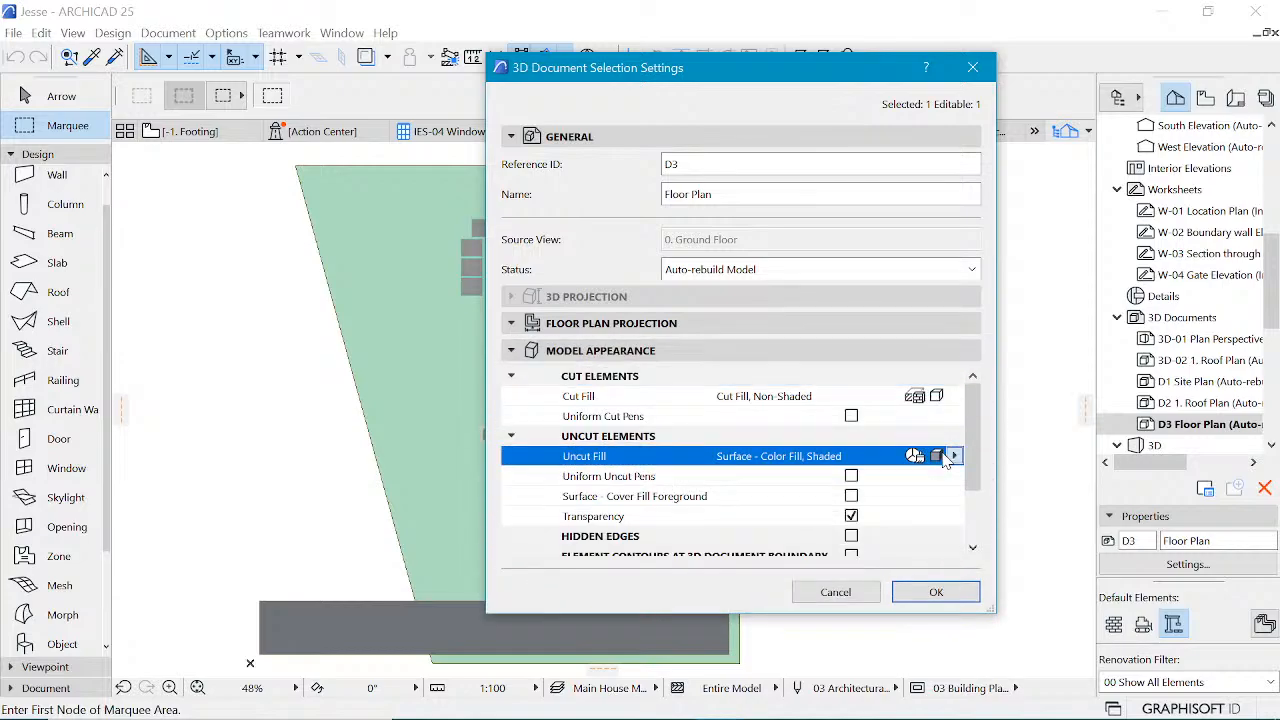
left_click(947, 456)
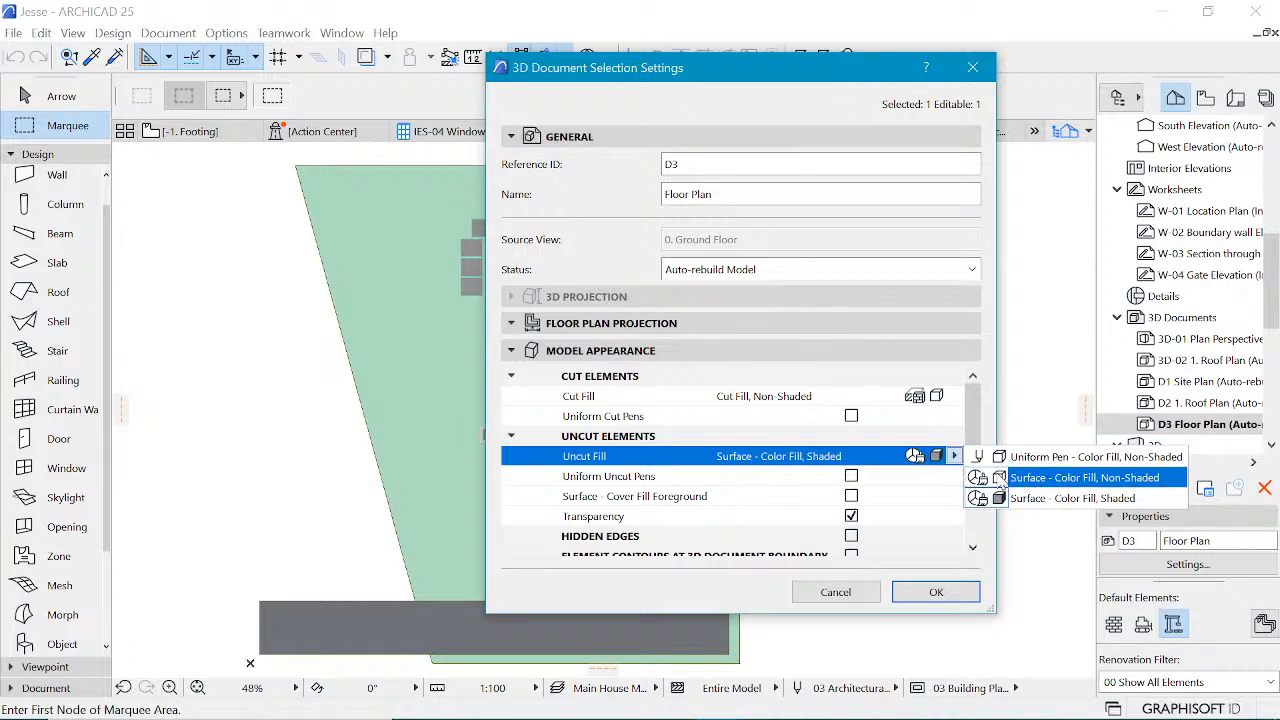
left_click(1025, 458)
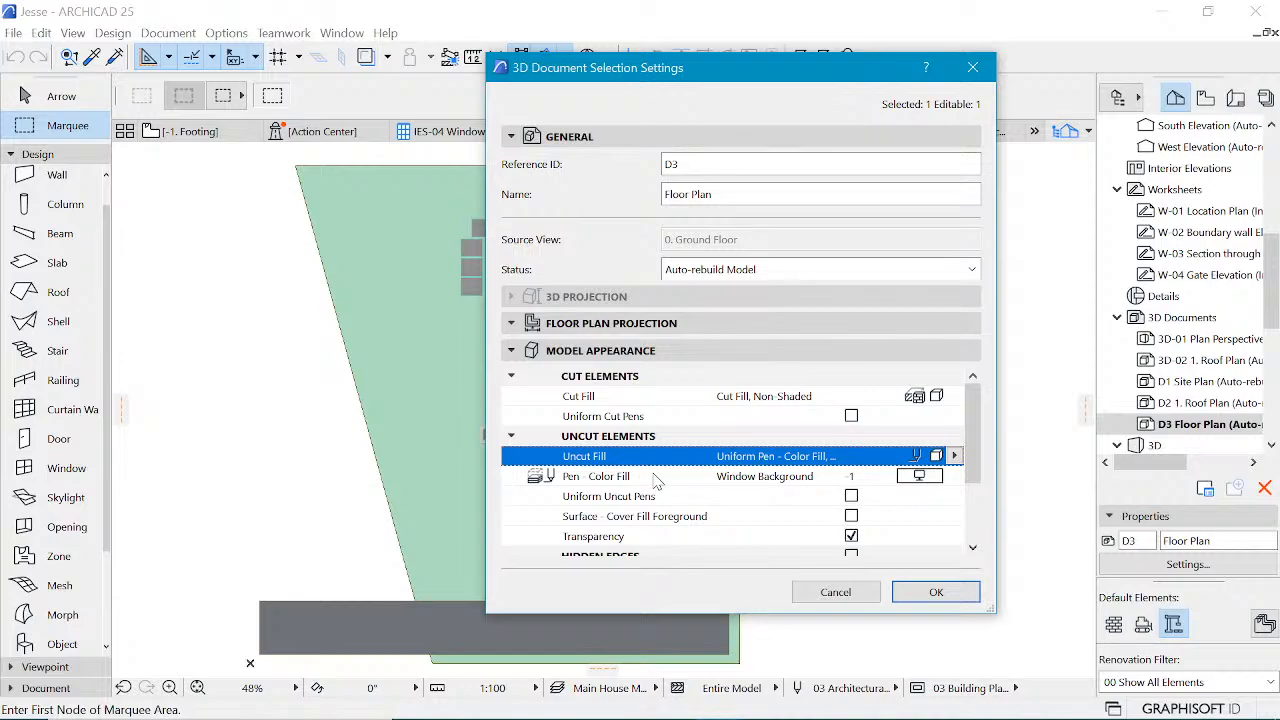
left_click(936, 592)
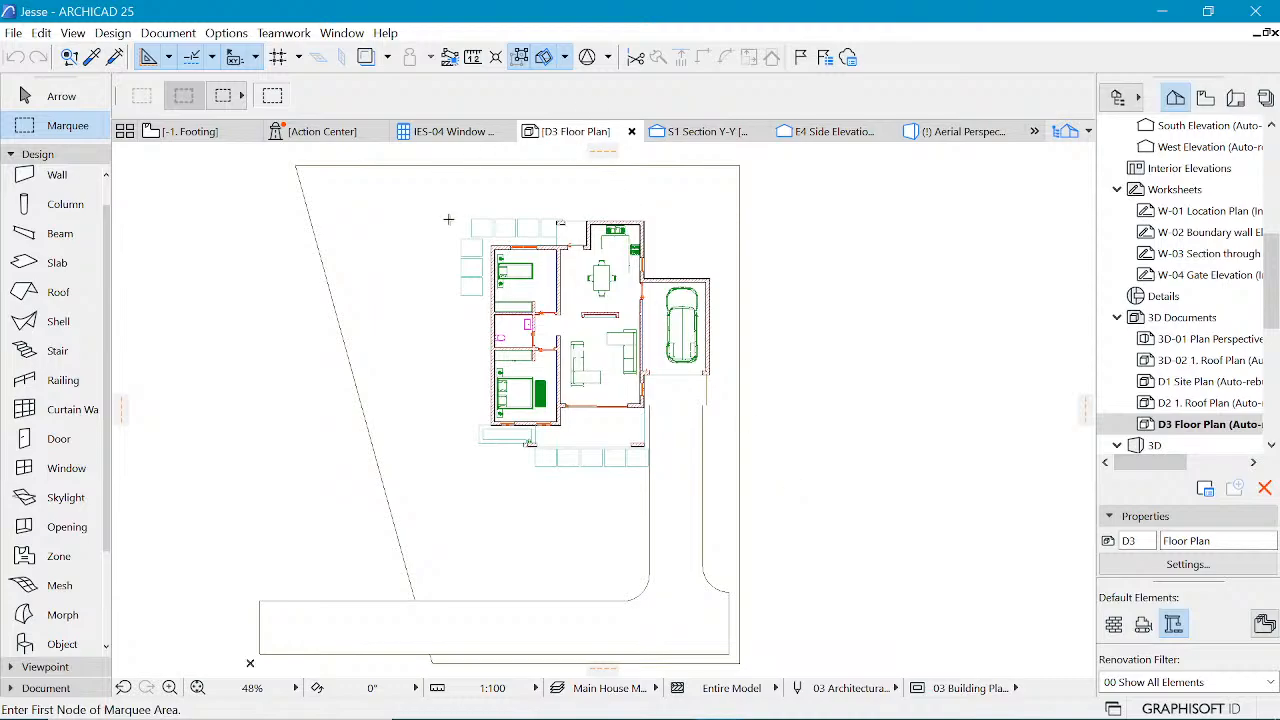
- Examine the linework of the walls, furniture, garage car and site elements in D3 Floor Plan
scroll(689, 251, "down", 1)
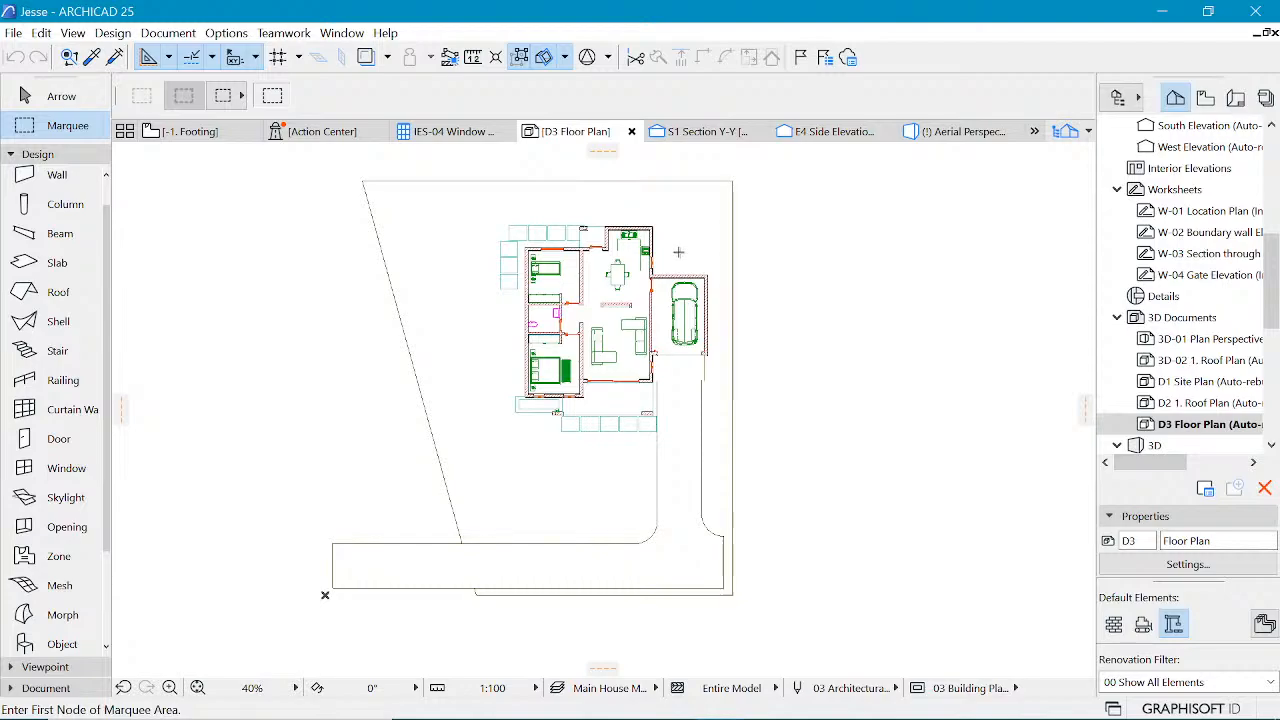
scroll(688, 300, "up", 6)
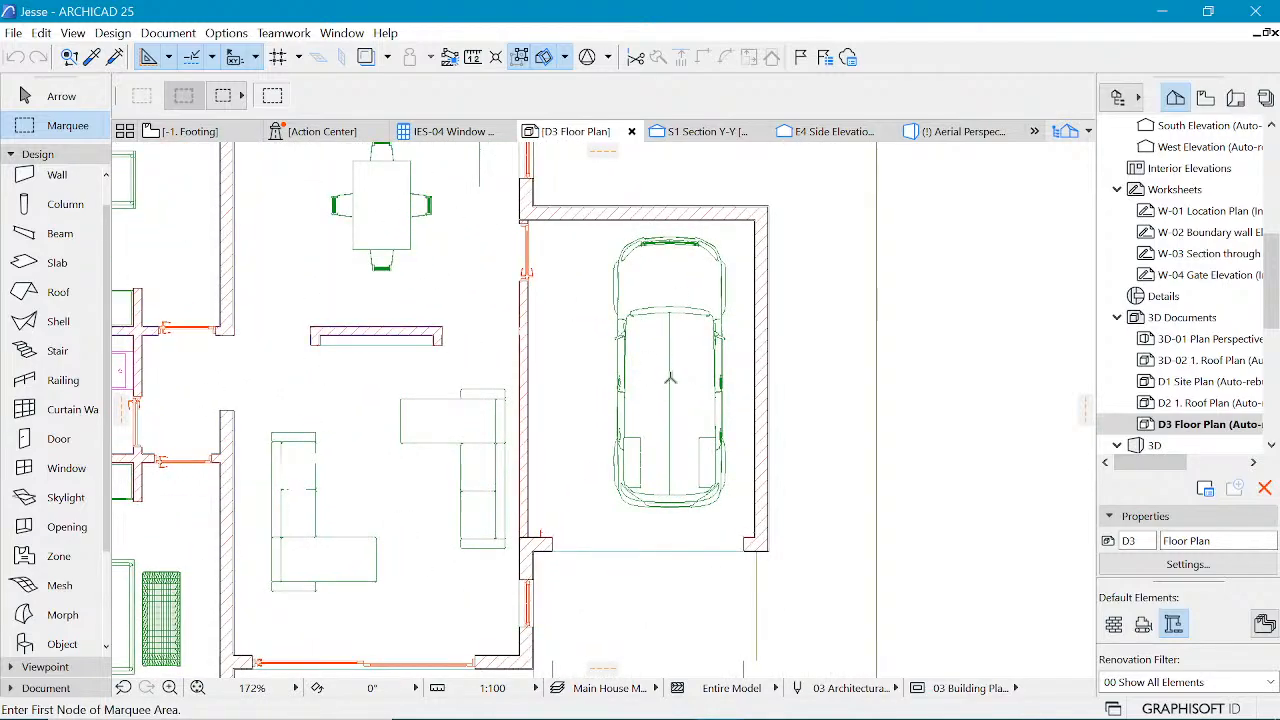
scroll(670, 378, "up", 2)
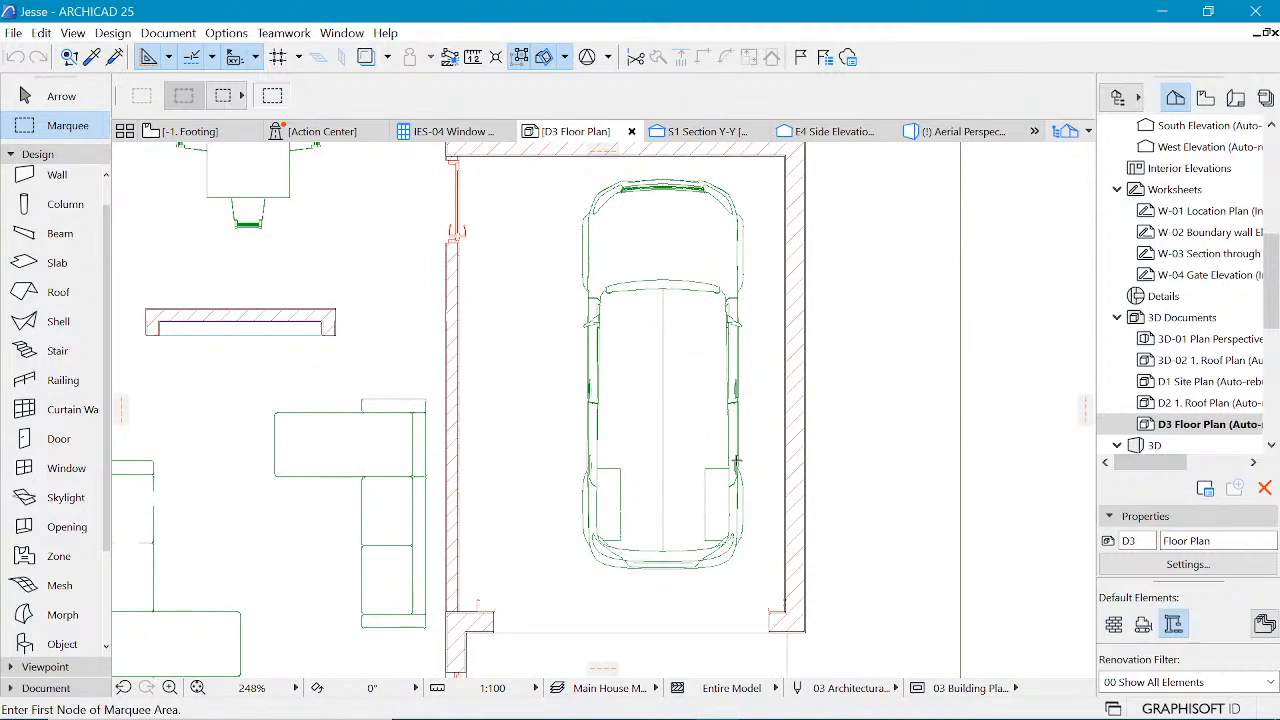
scroll(706, 289, "down", 4)
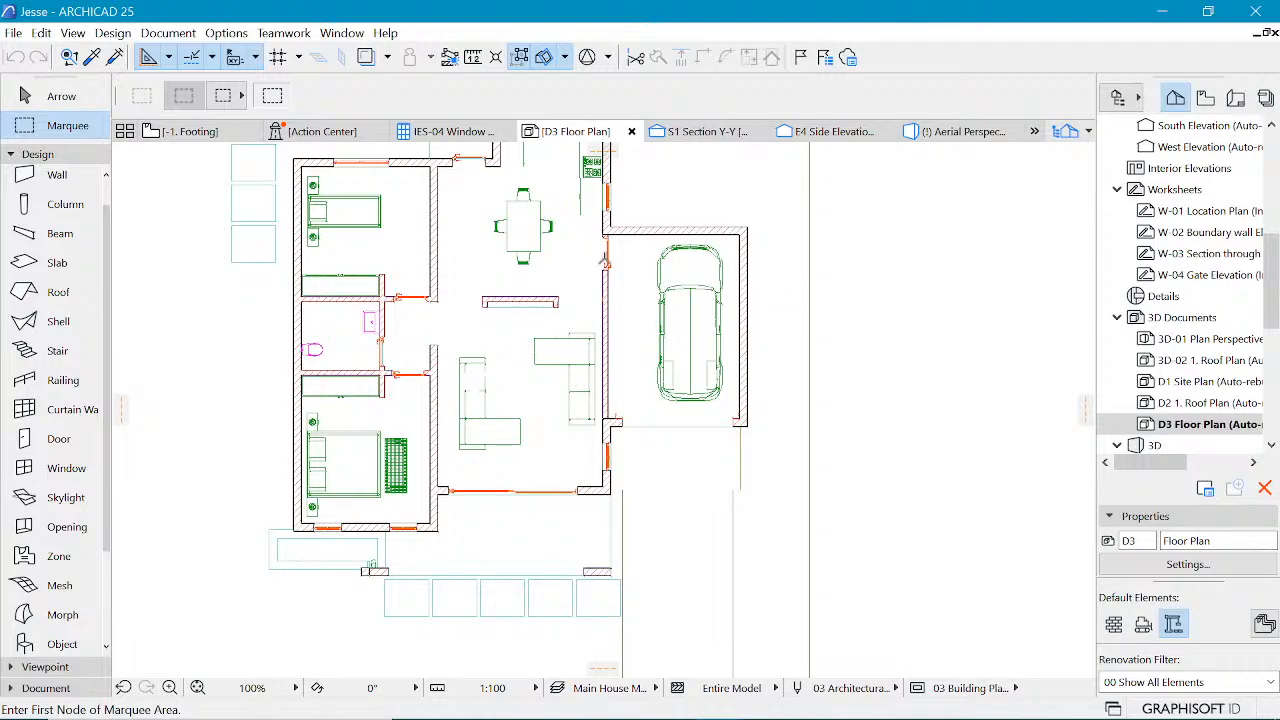
scroll(605, 258, "up", 2)
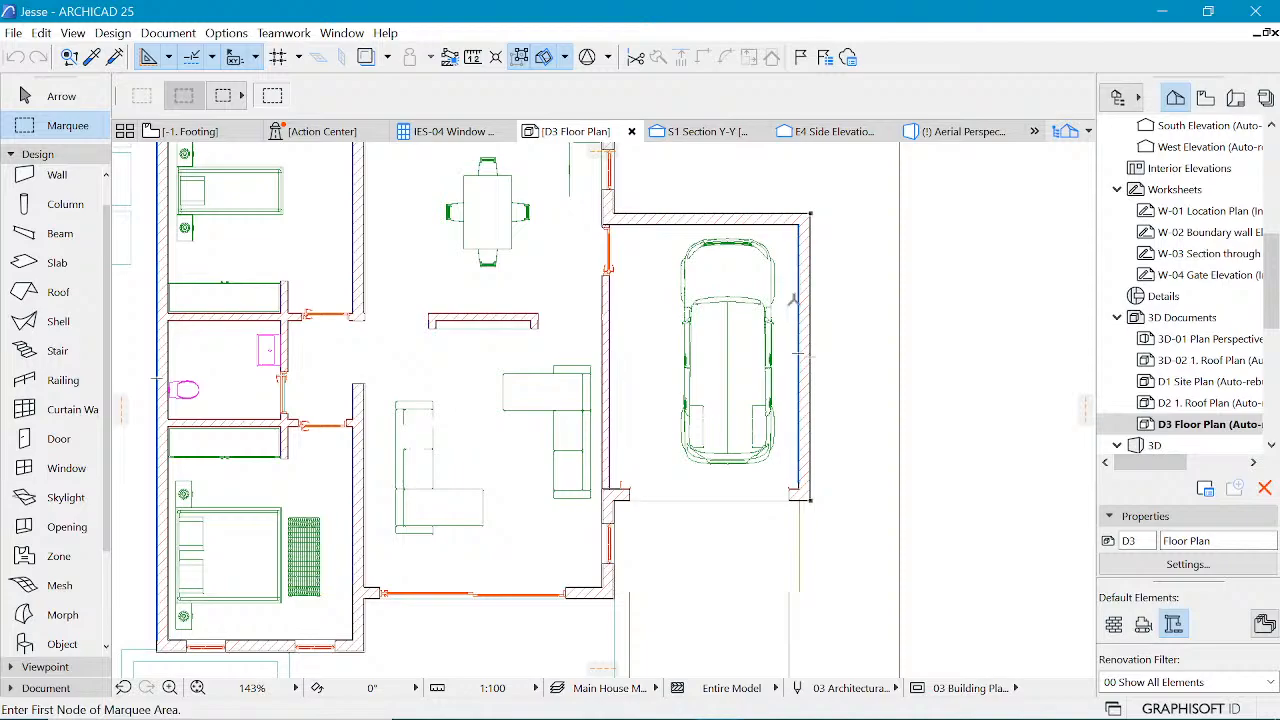
scroll(765, 338, "down", 4)
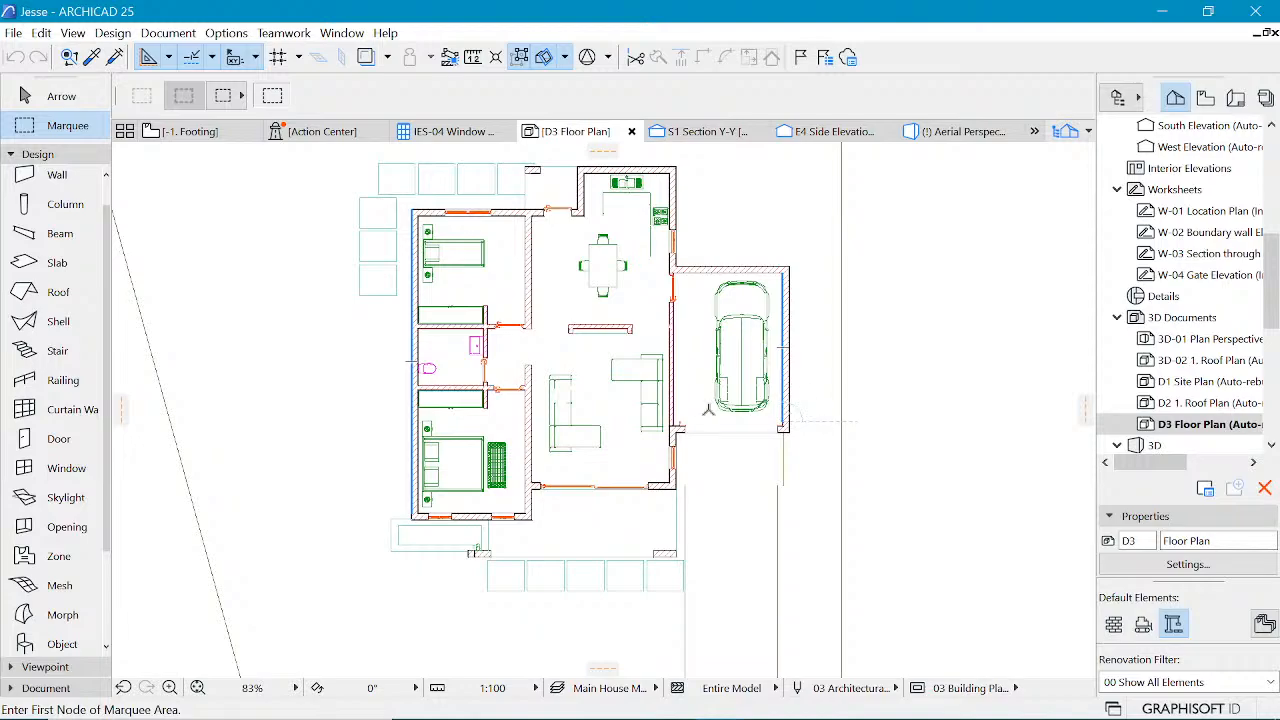
scroll(707, 408, "down", 1)
- Review the cut plane and floor plan projection options of D3 Floor Plan and close its settings without applying changes
right_click(603, 134)
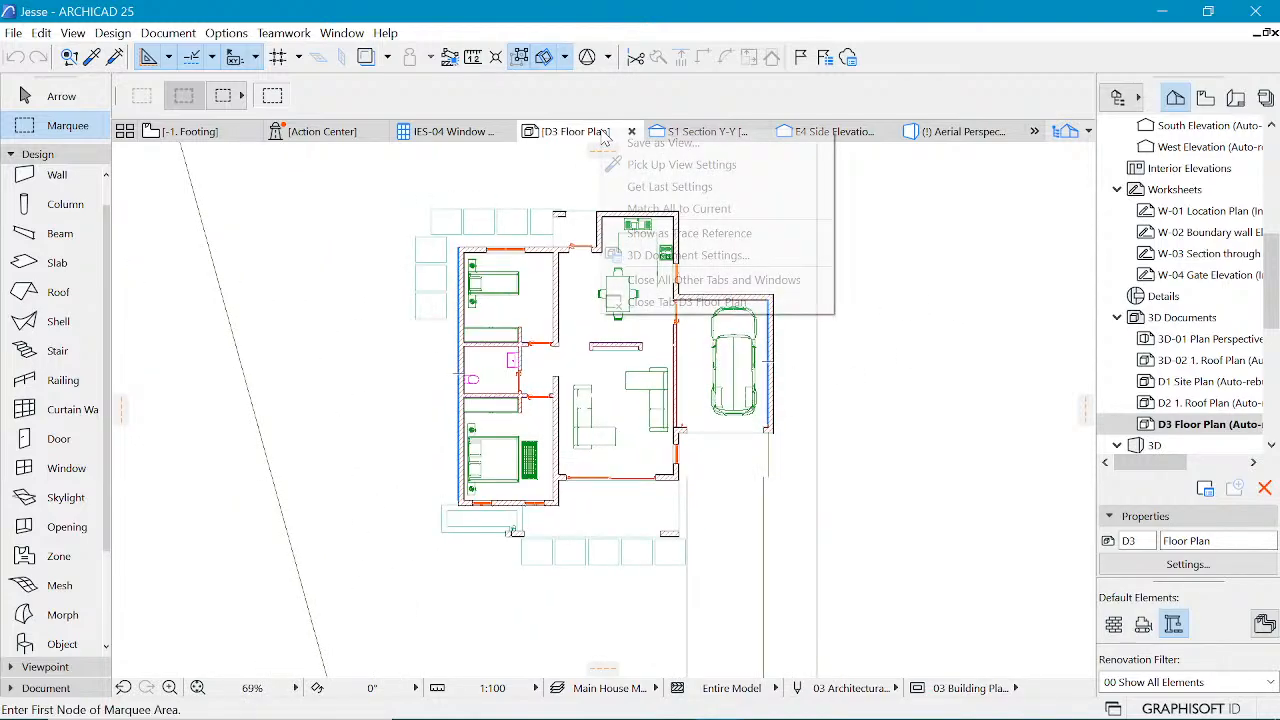
left_click(684, 255)
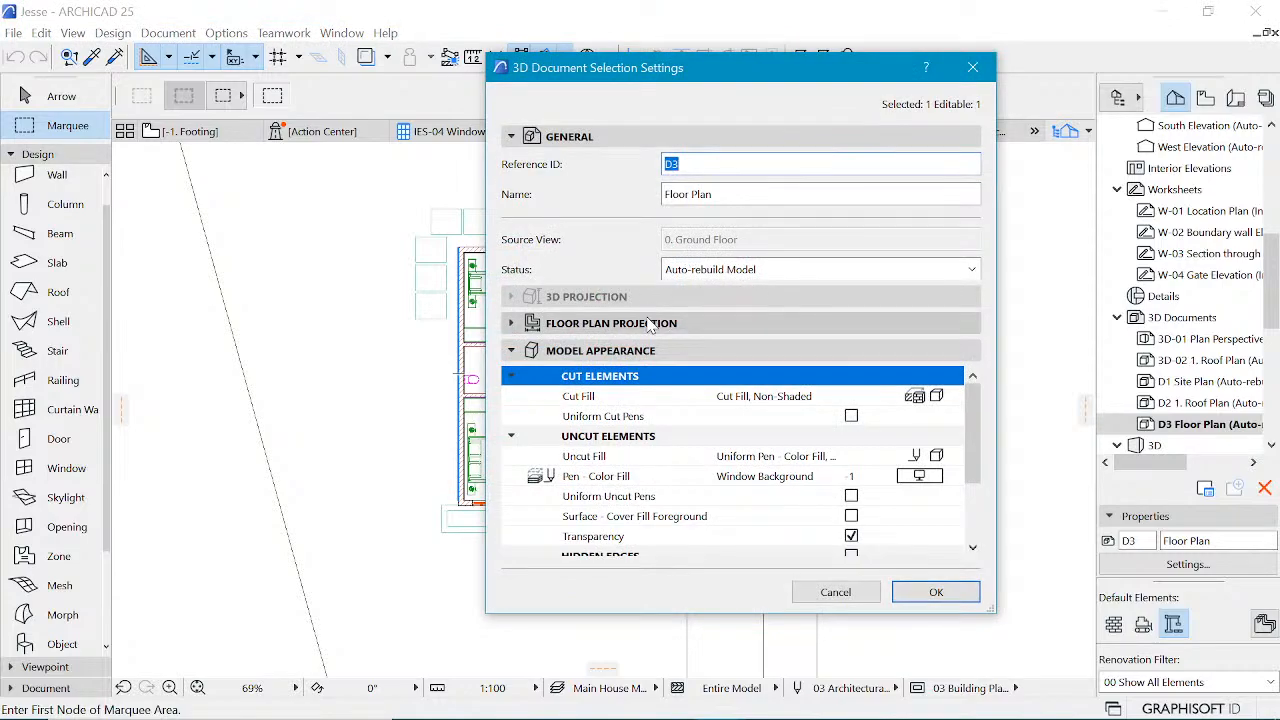
left_click(608, 326)
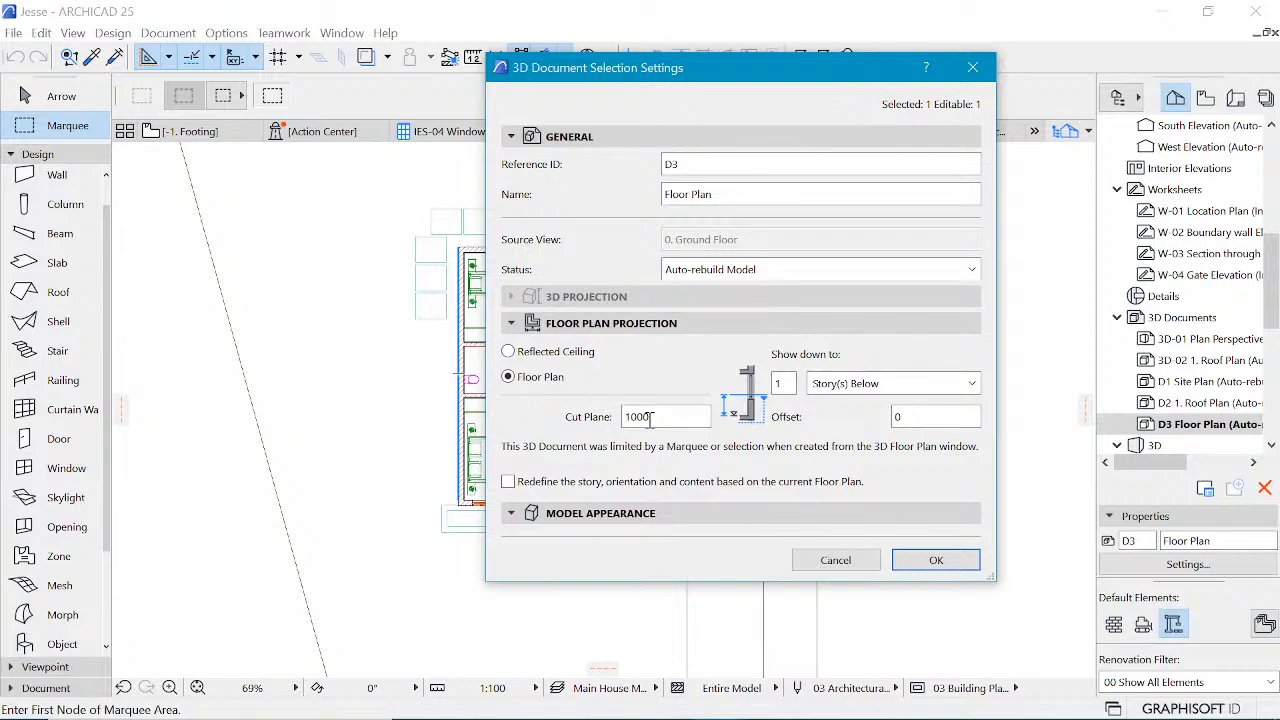
left_click_drag(650, 418, 568, 418)
left_click(977, 68)
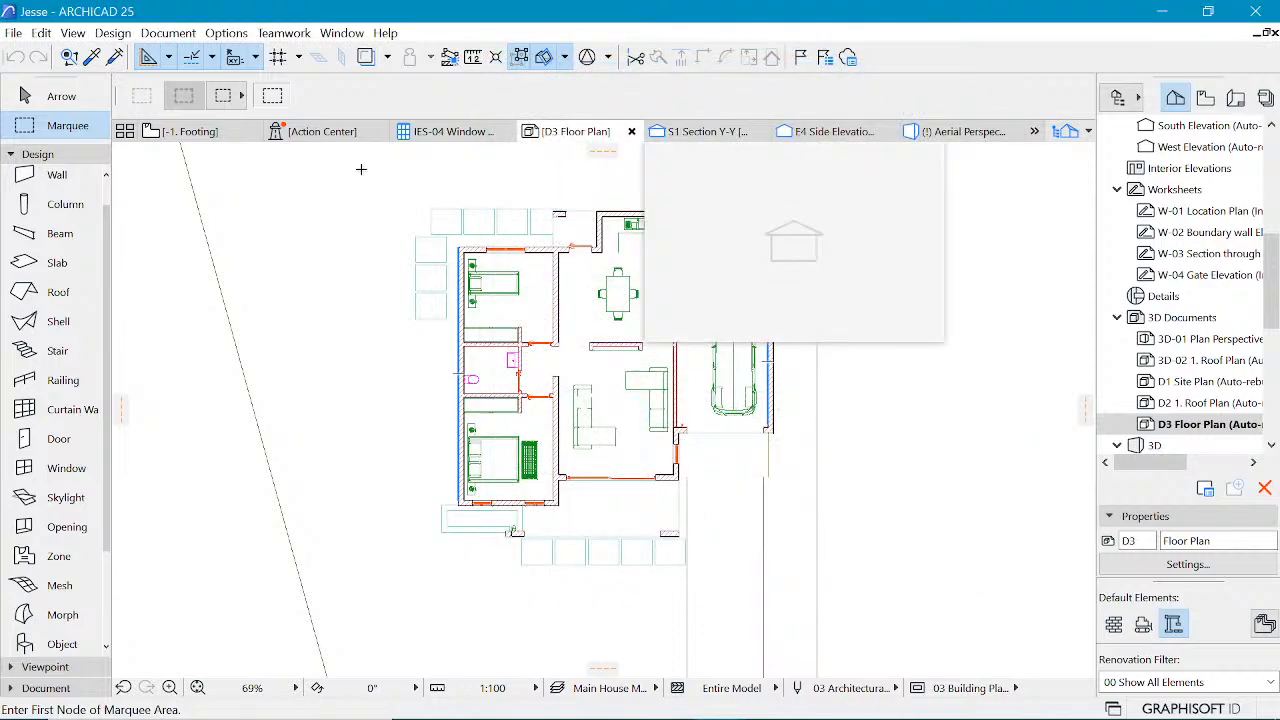
- Check the sill height of the garage's side window on the 0. Ground Floor story and return to D3 Floor Plan
left_click(205, 131)
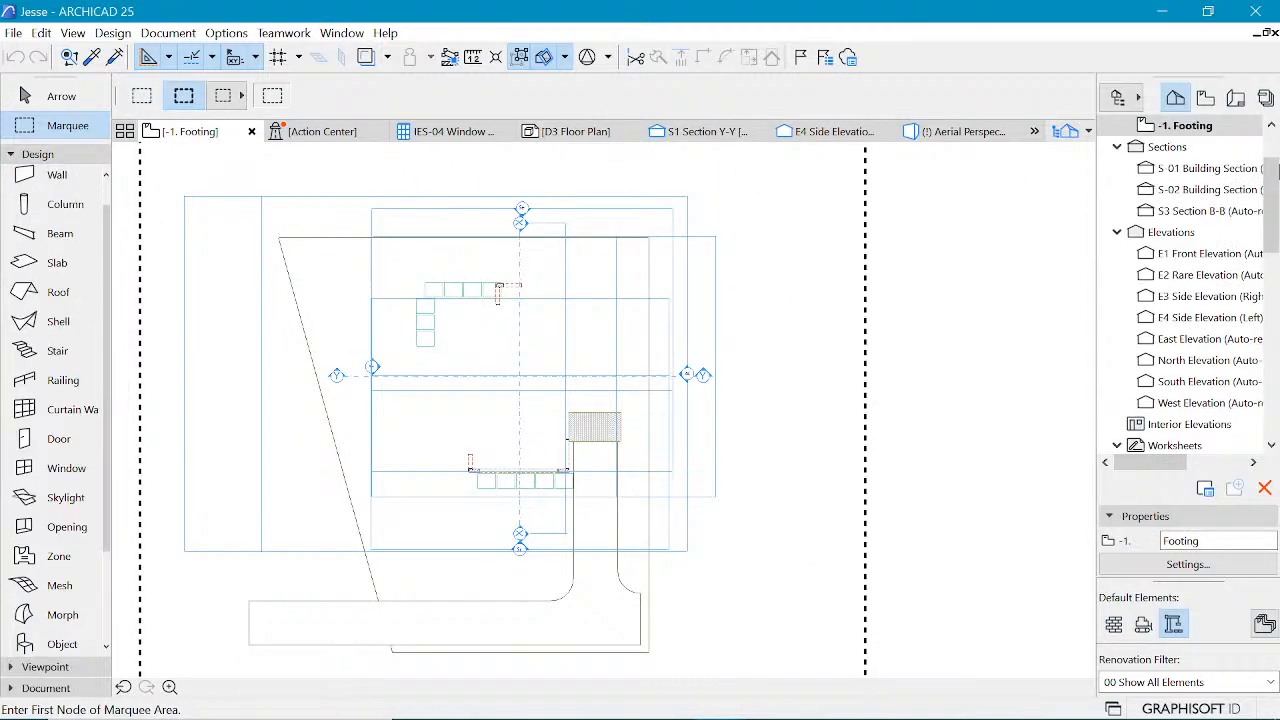
scroll(1207, 193, "up", 3)
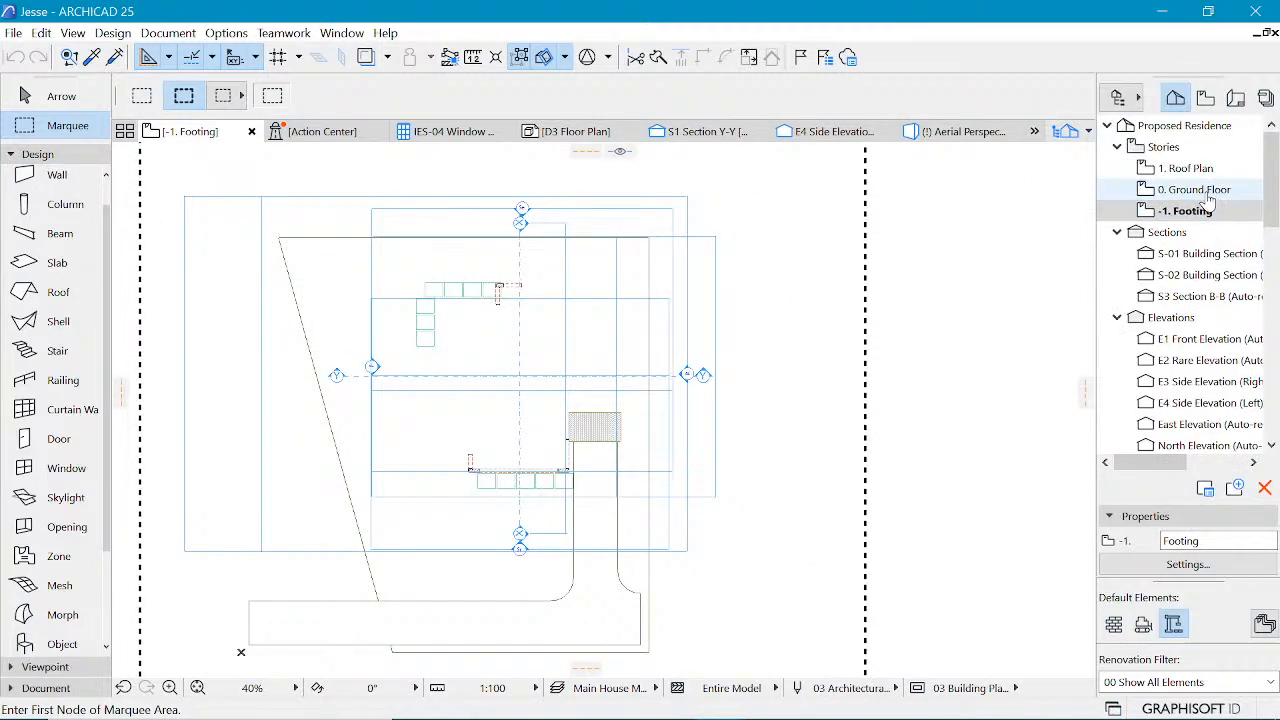
left_click(1192, 189)
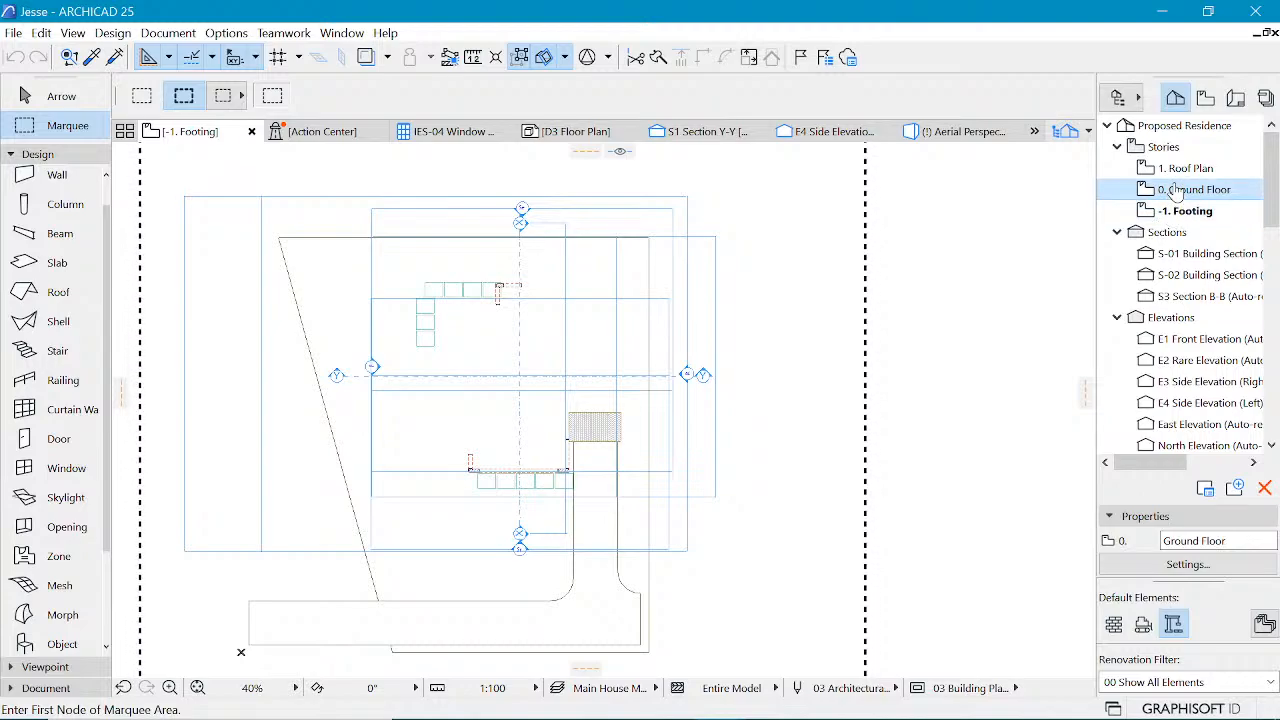
double_click(1192, 189)
scroll(600, 357, "up", 3)
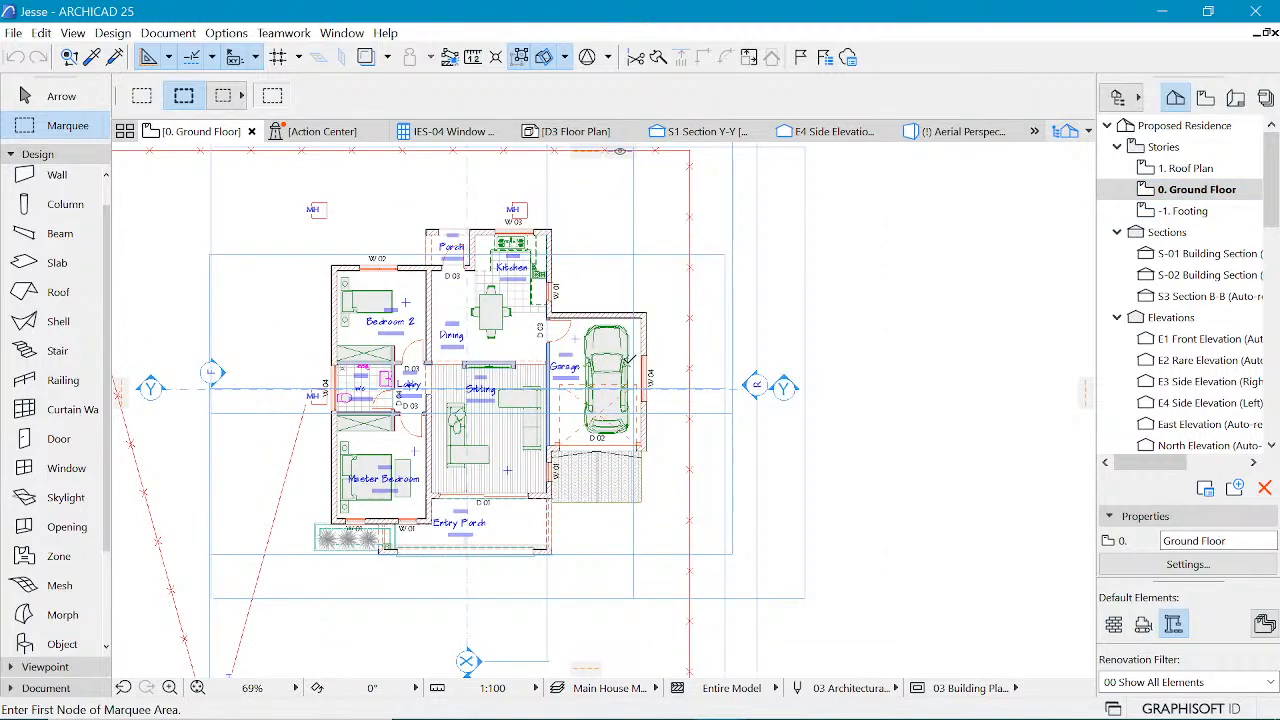
left_click(648, 361, "shift")
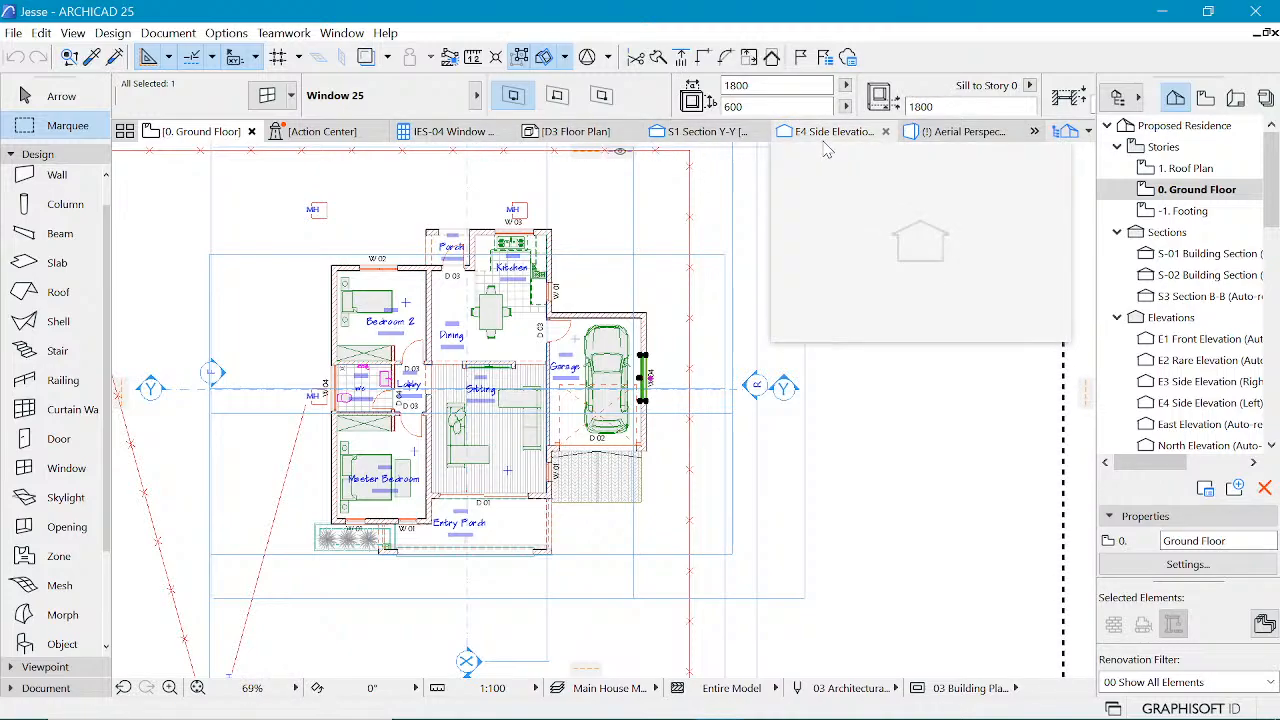
mouse_move(548, 136)
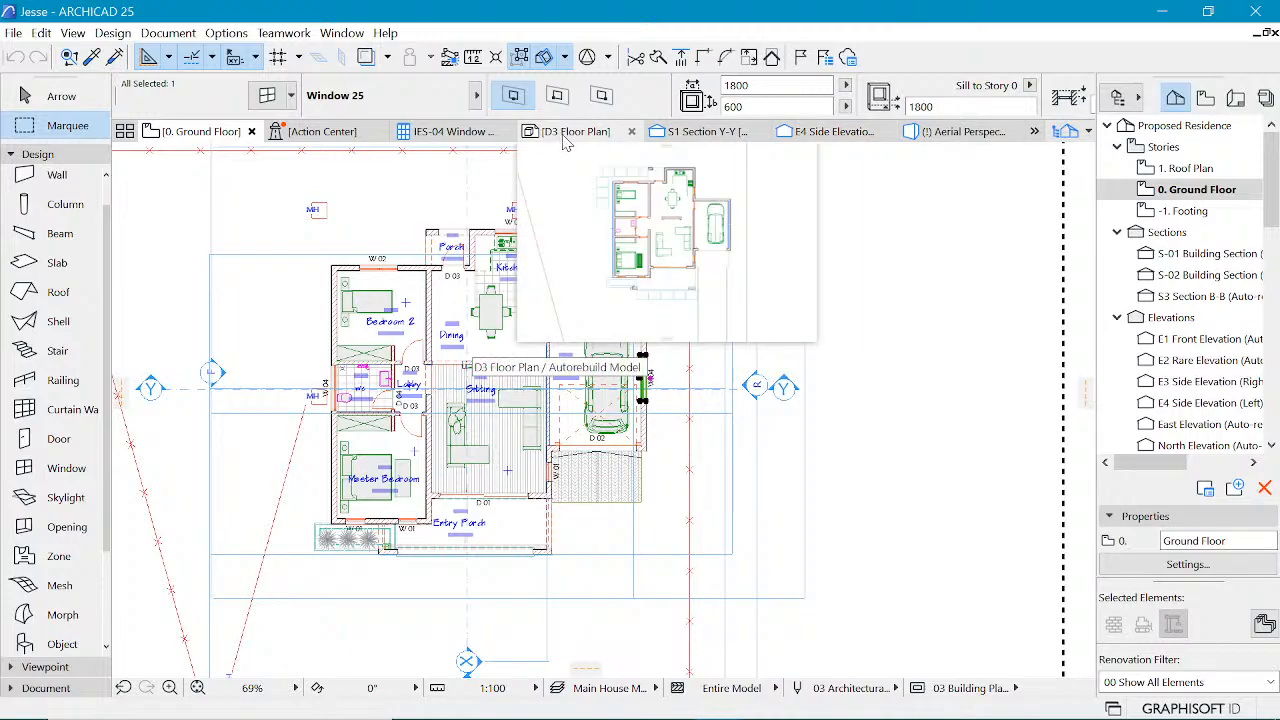
left_click(566, 136)
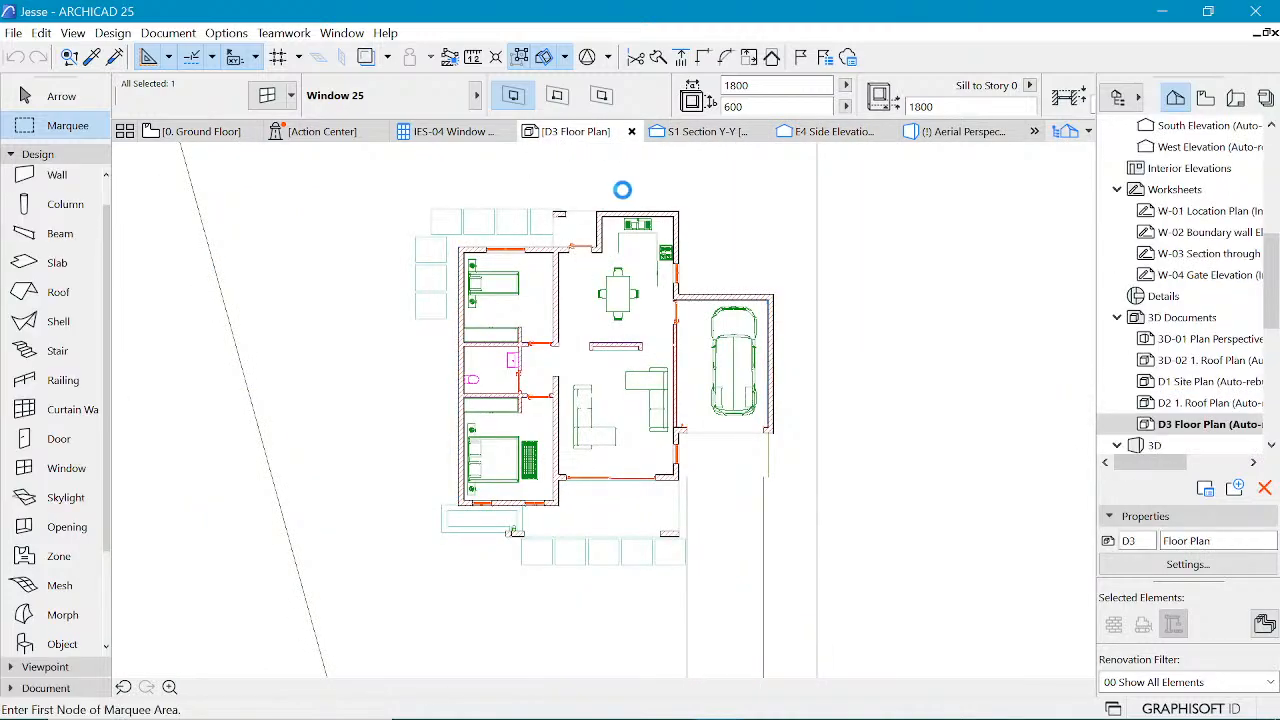
- Set the floor plan projection cut plane of D3 Floor Plan to 1800 and inspect the garage and bathroom windows
right_click(578, 138)
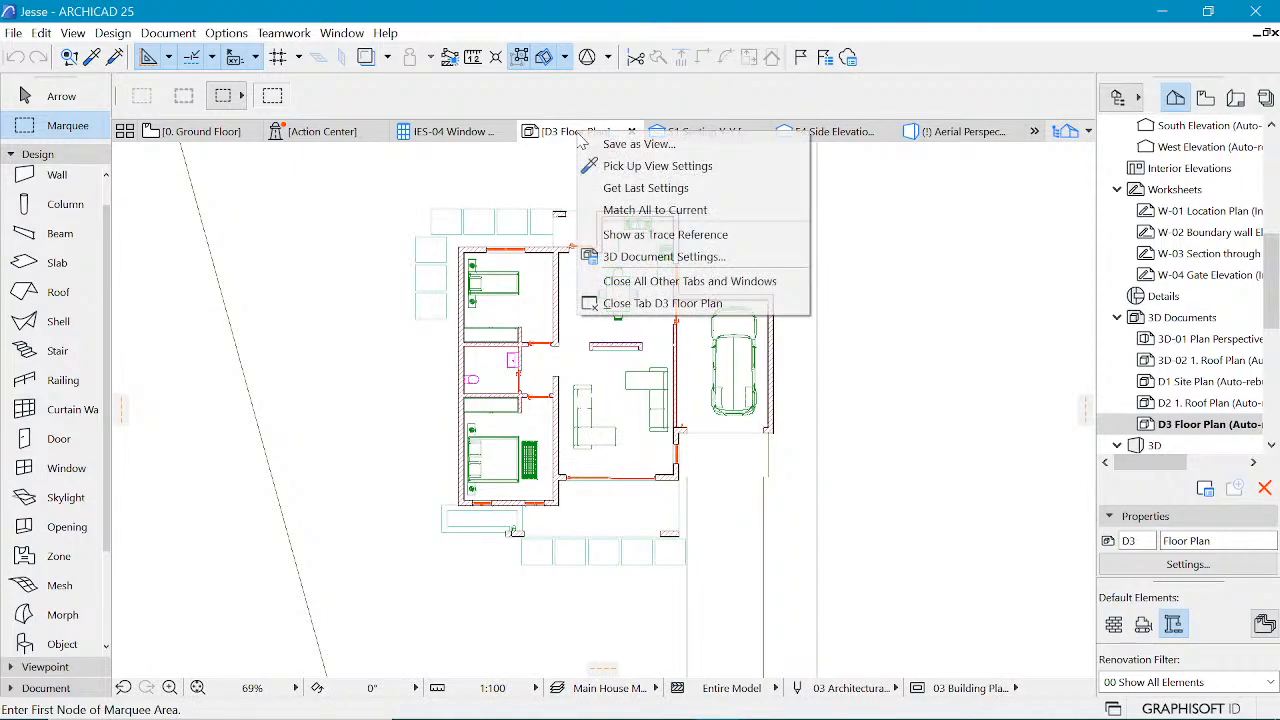
left_click(629, 266)
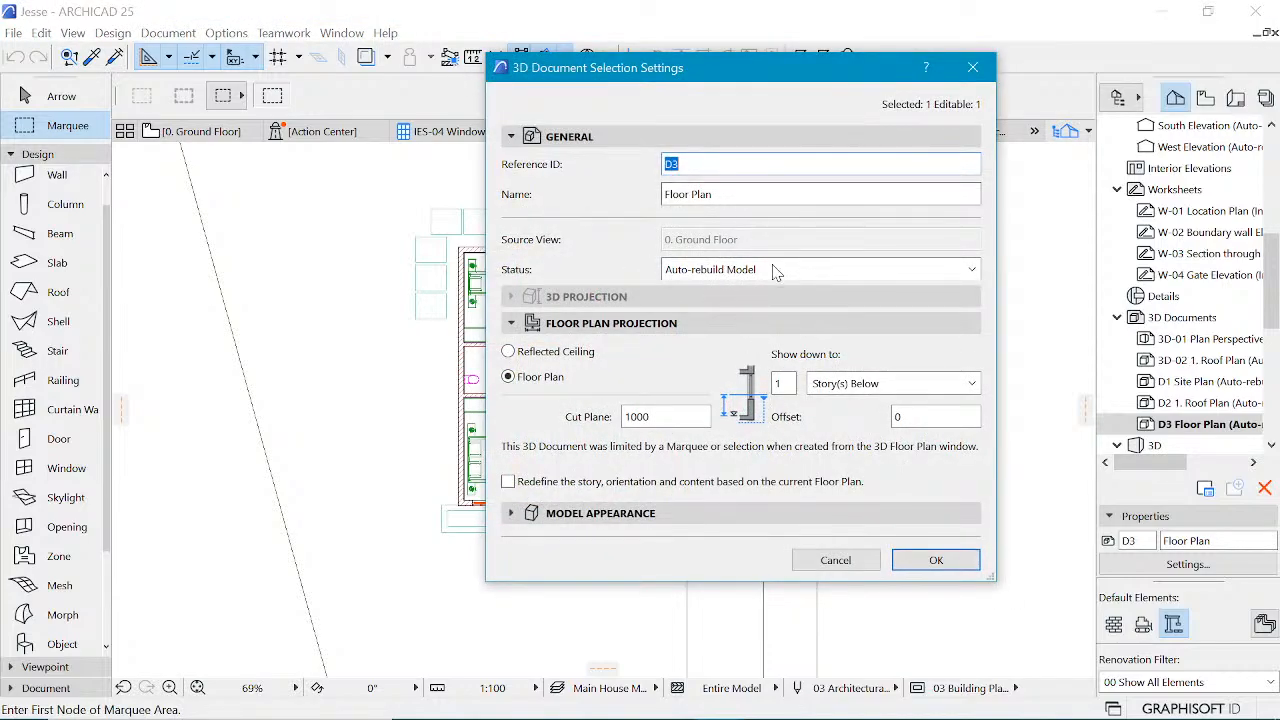
double_click(640, 416)
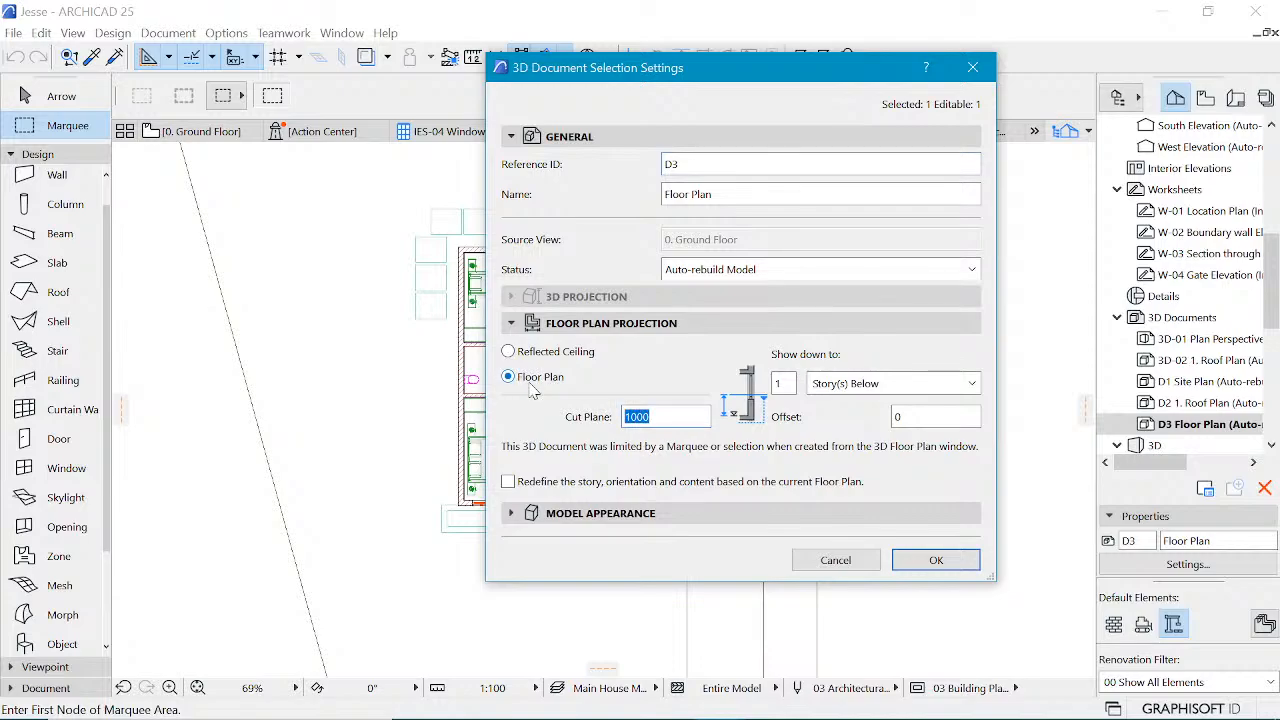
type("180")
left_click(907, 576)
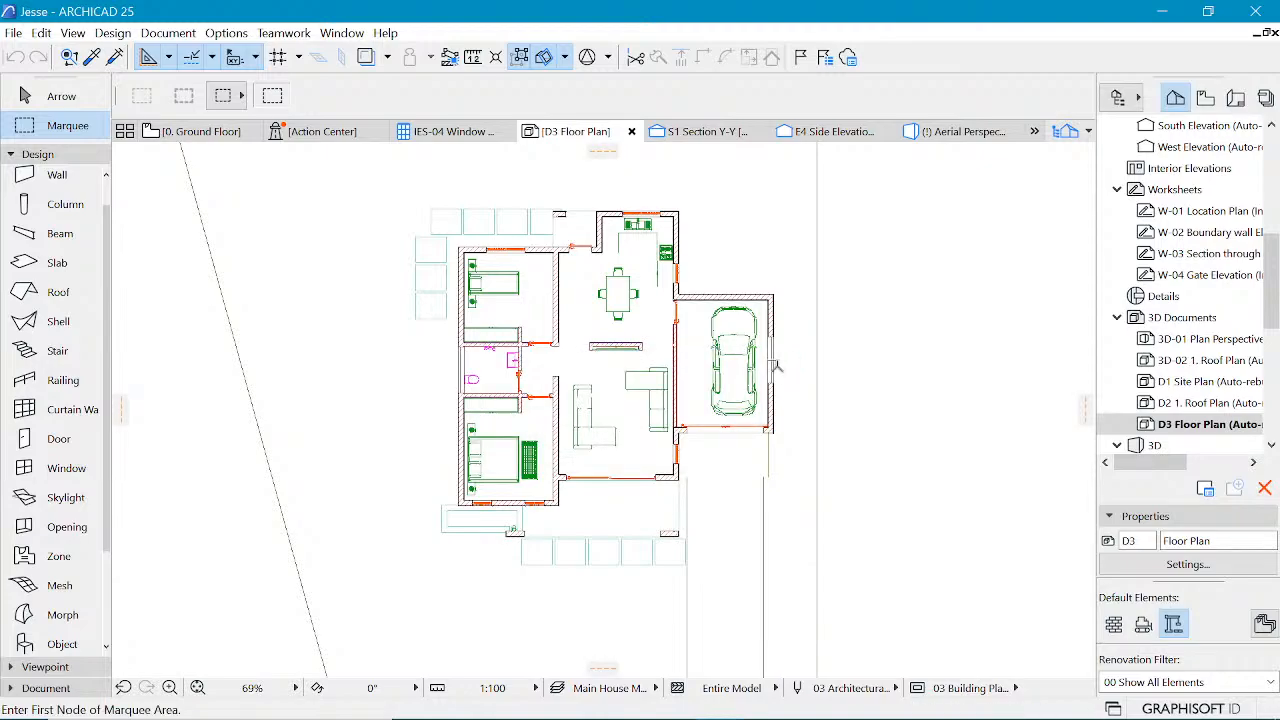
scroll(777, 368, "up", 2)
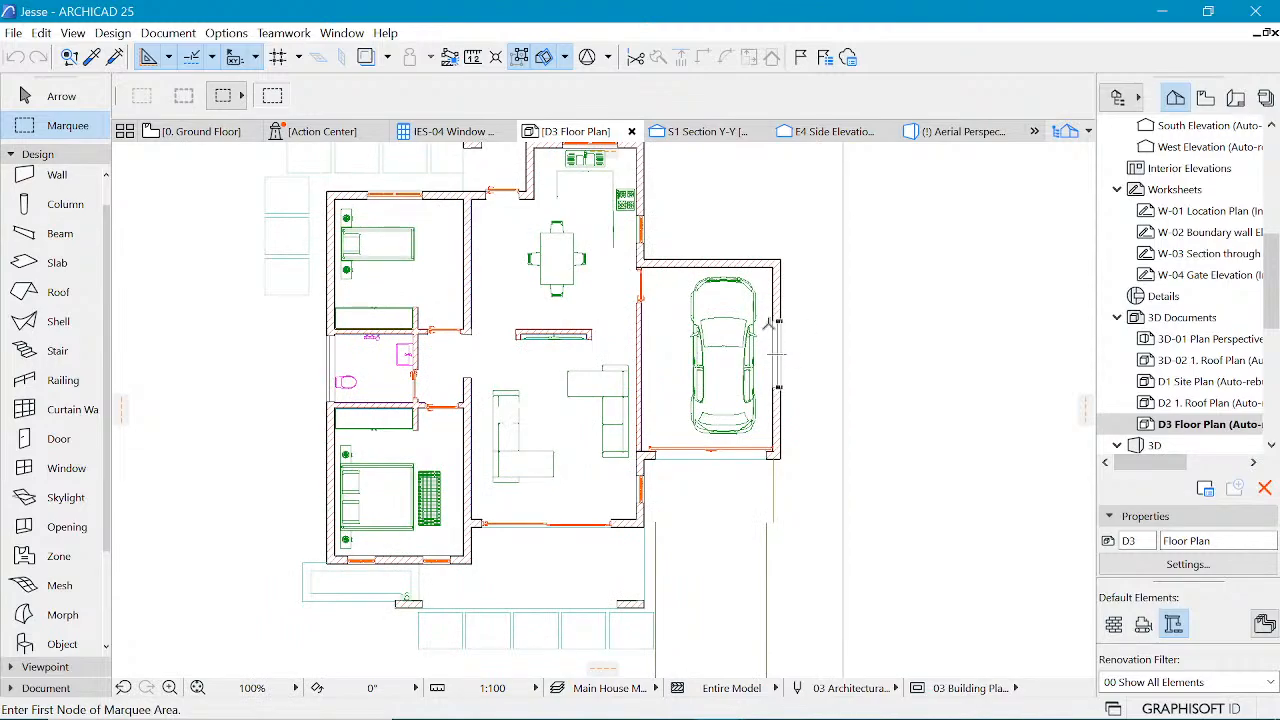
scroll(302, 382, "up", 2)
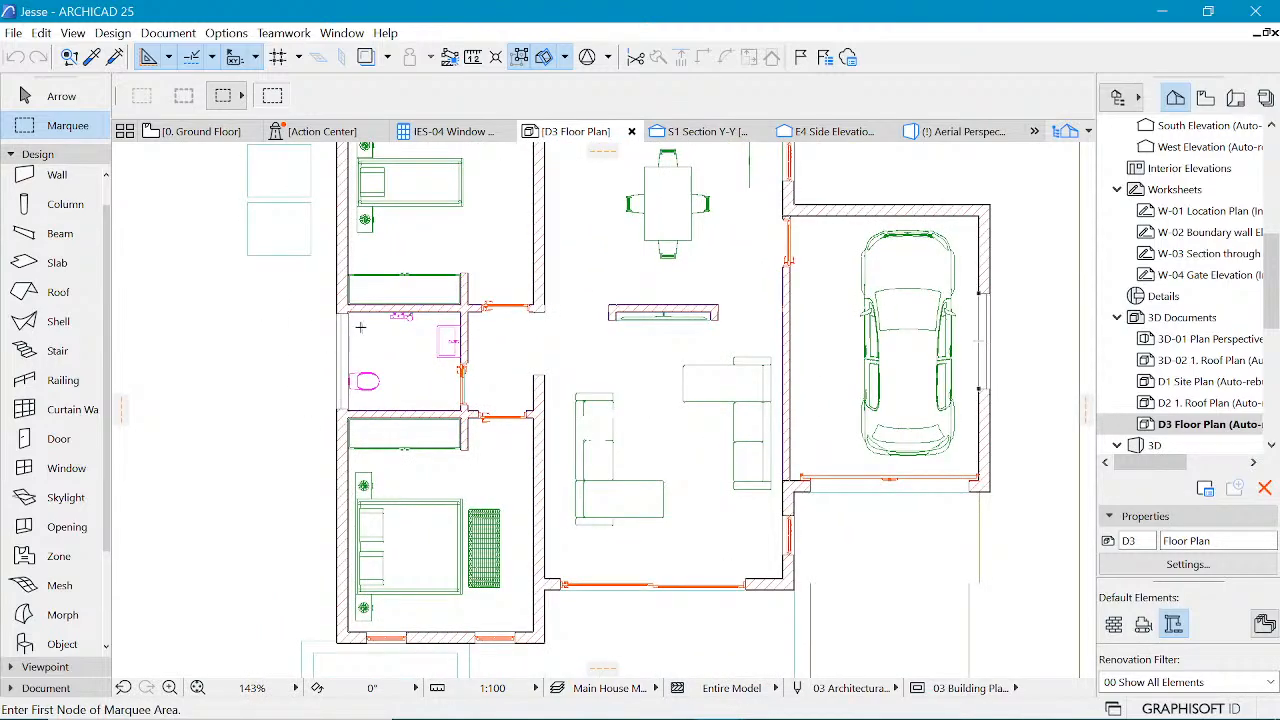
- Set the cut plane of D3 Floor Plan to 1850 in its 3D document settings
right_click(590, 138)
left_click(640, 248)
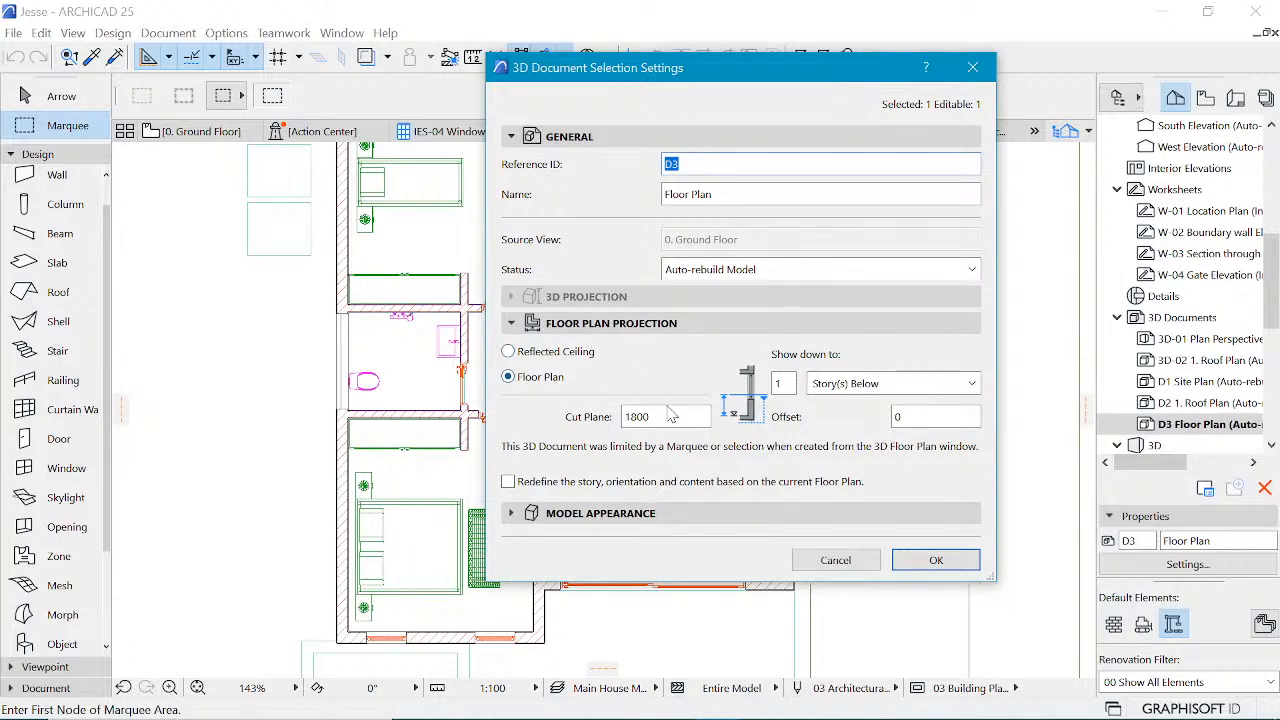
double_click(632, 417)
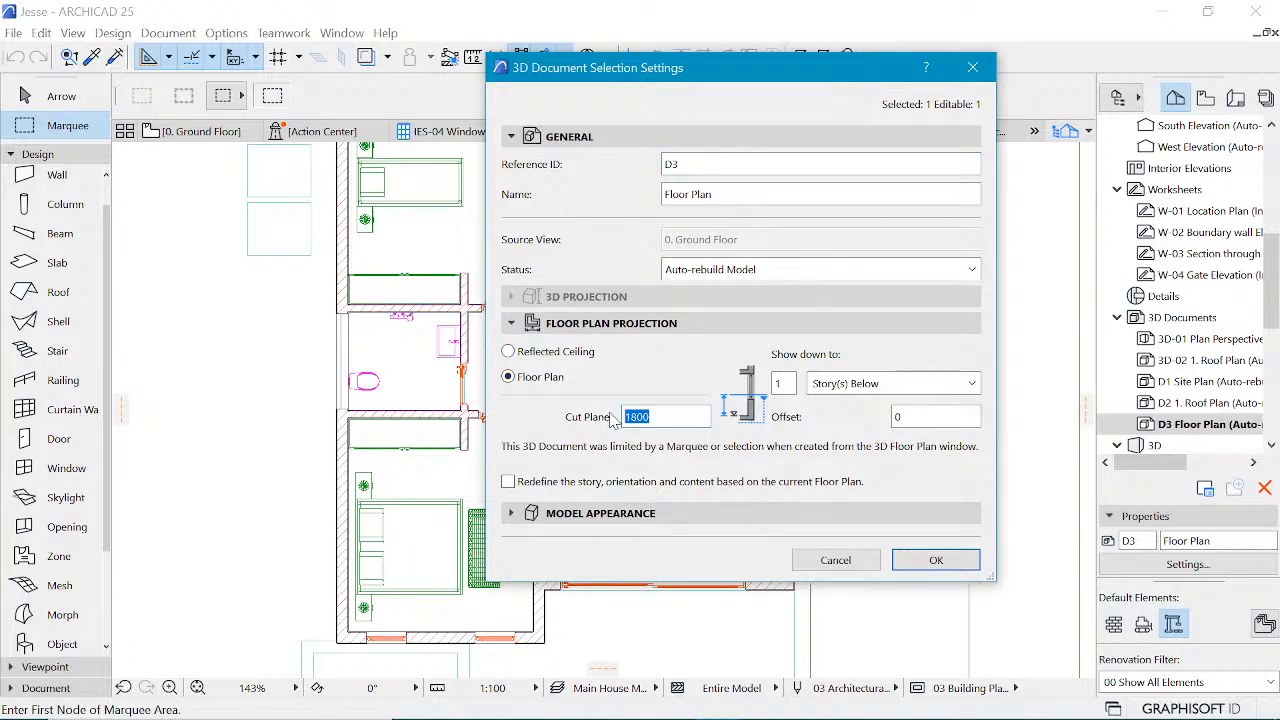
type("1850")
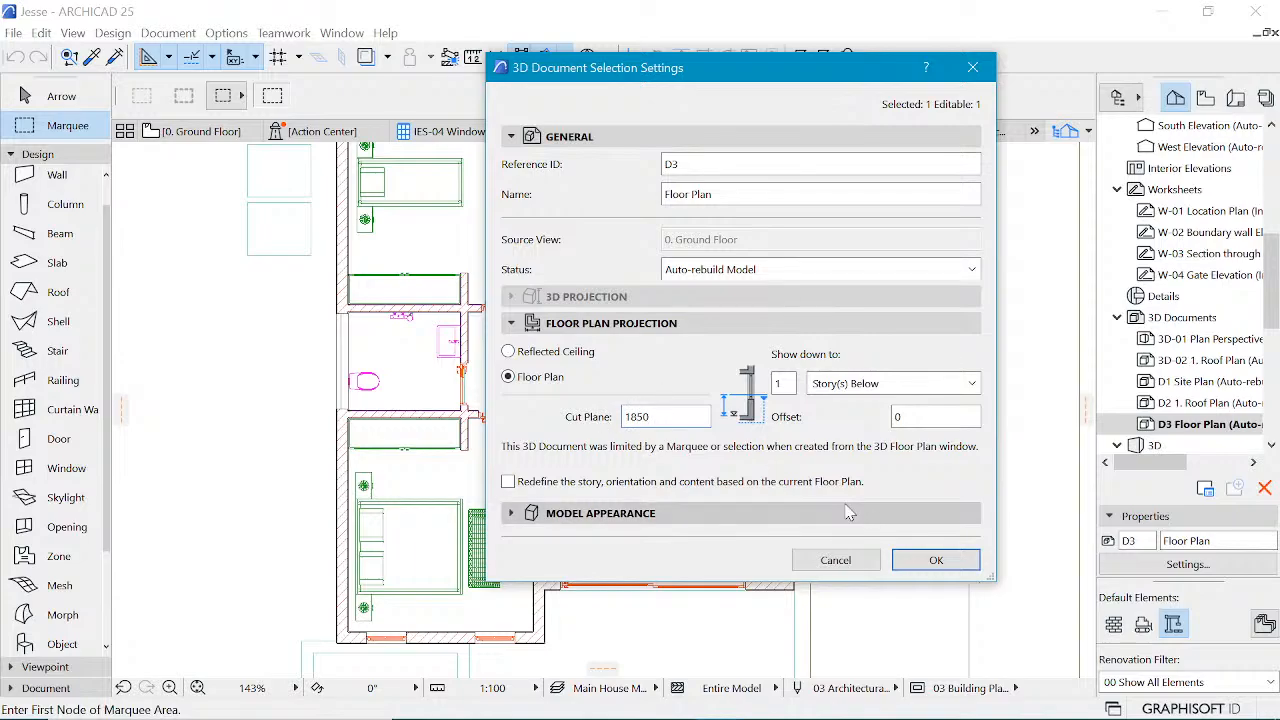
left_click(936, 560)
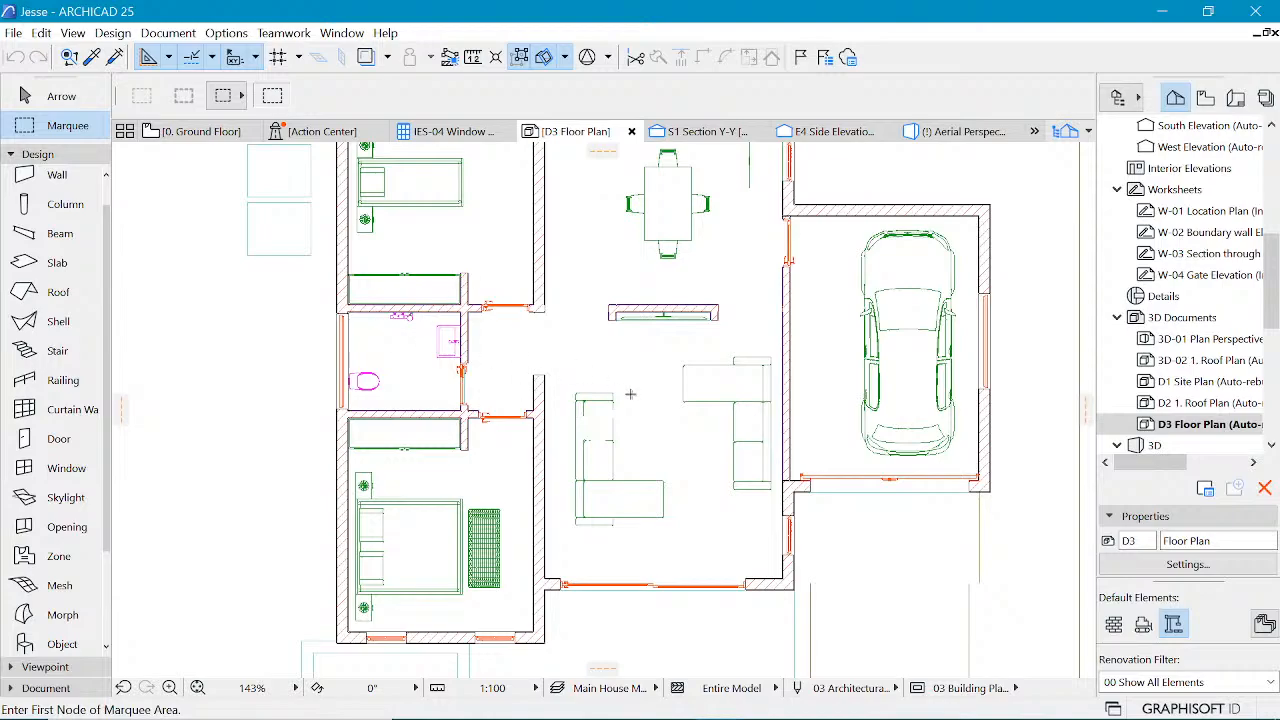
- Examine how the garage and bathroom windows and the rest of the plan are cut in D3 Floor Plan
scroll(770, 280, "down", 4)
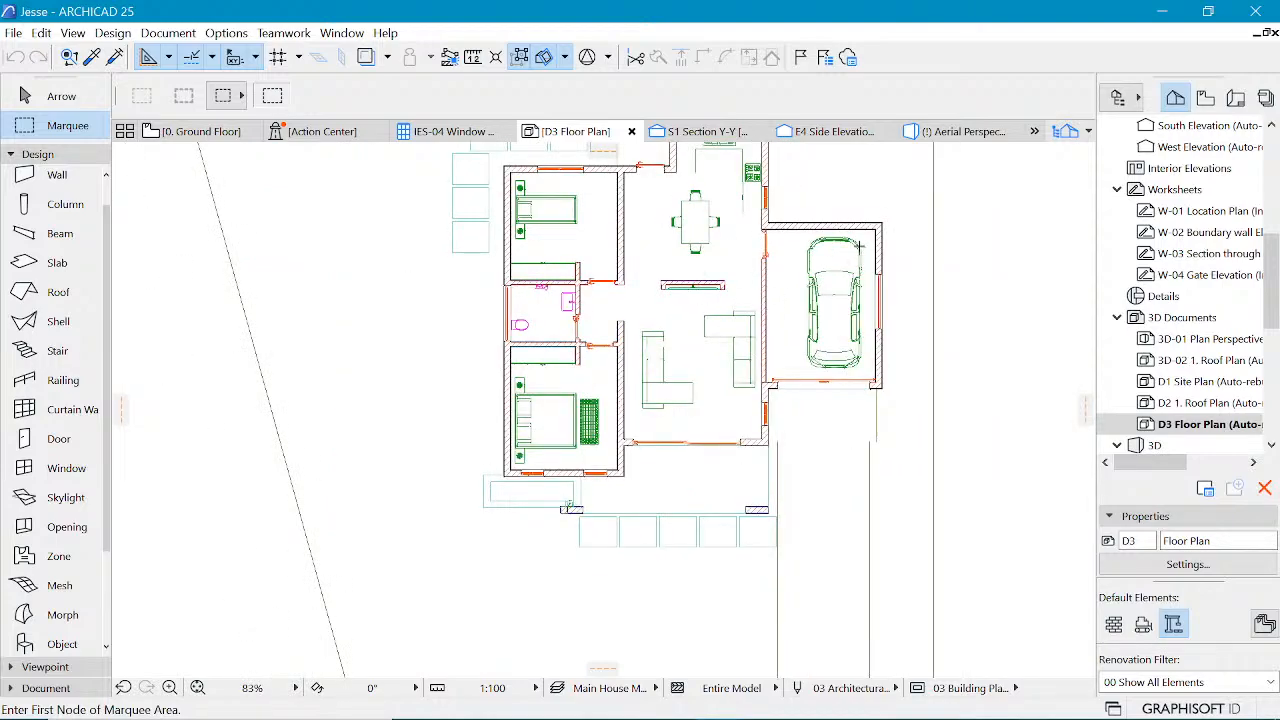
scroll(858, 245, "up", 2)
scroll(614, 398, "down", 4)
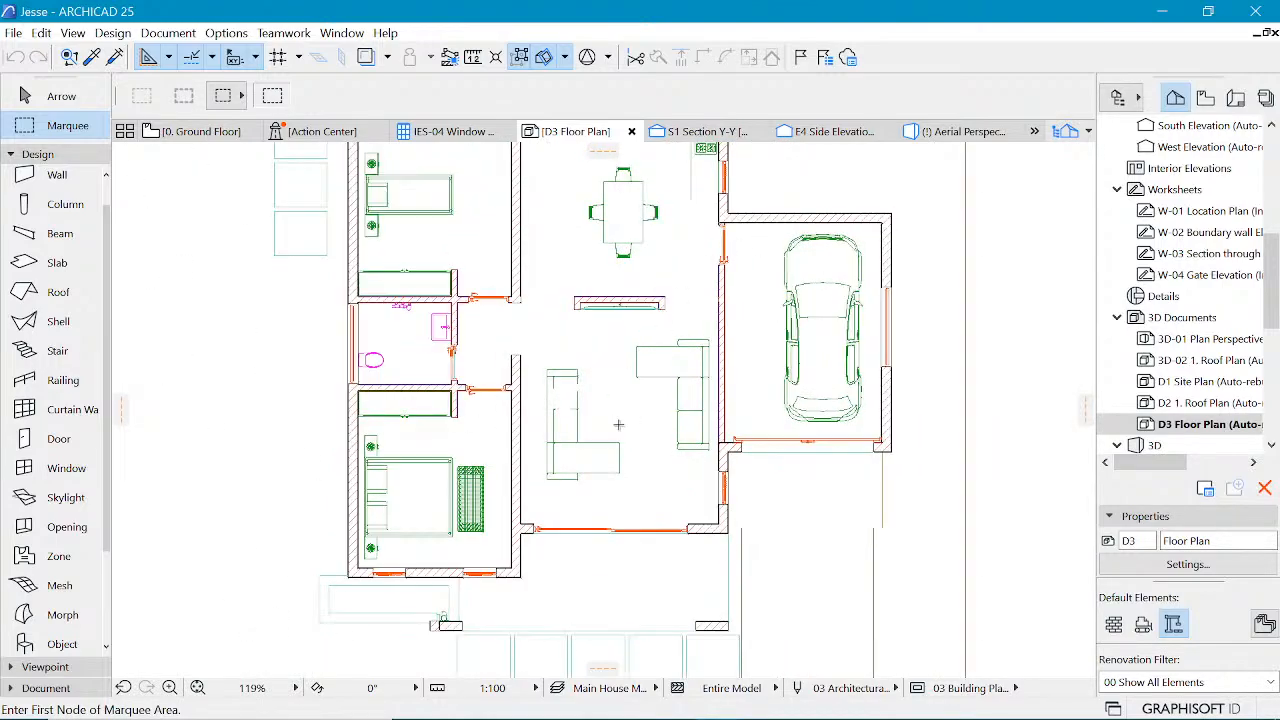
scroll(655, 355, "up", 1)
scroll(655, 355, "up", 1)
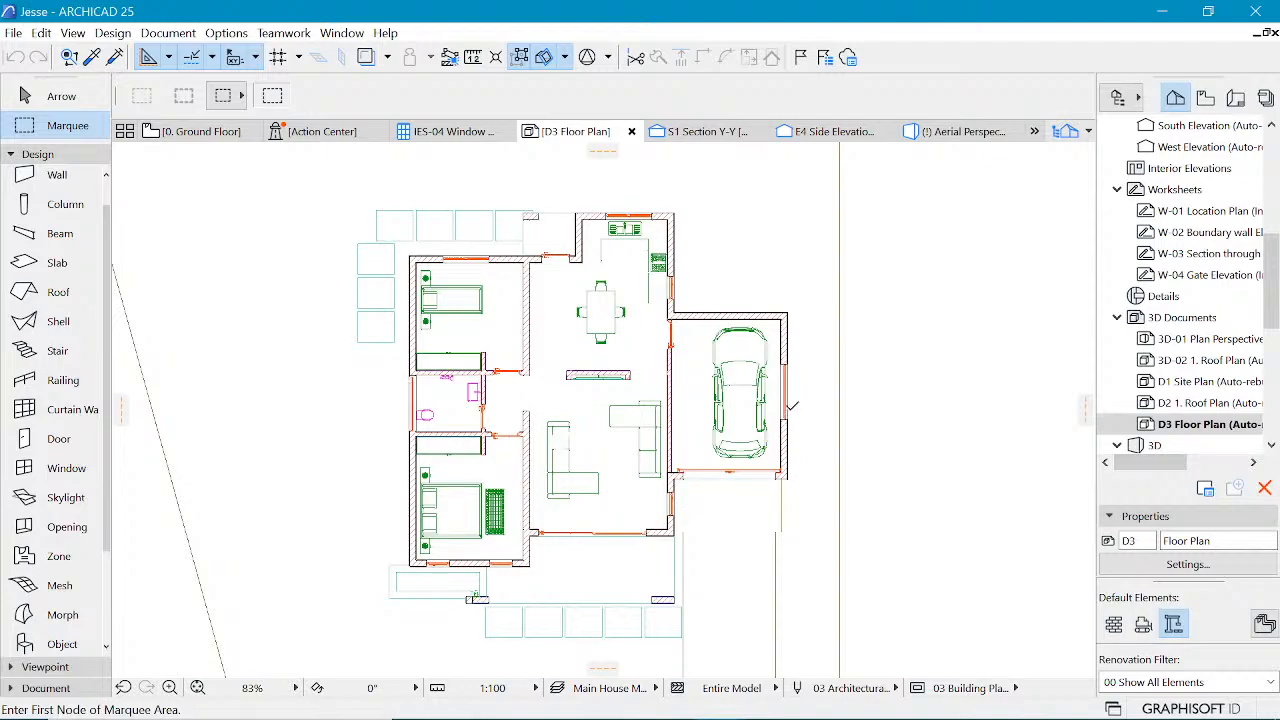
scroll(788, 410, "up", 4)
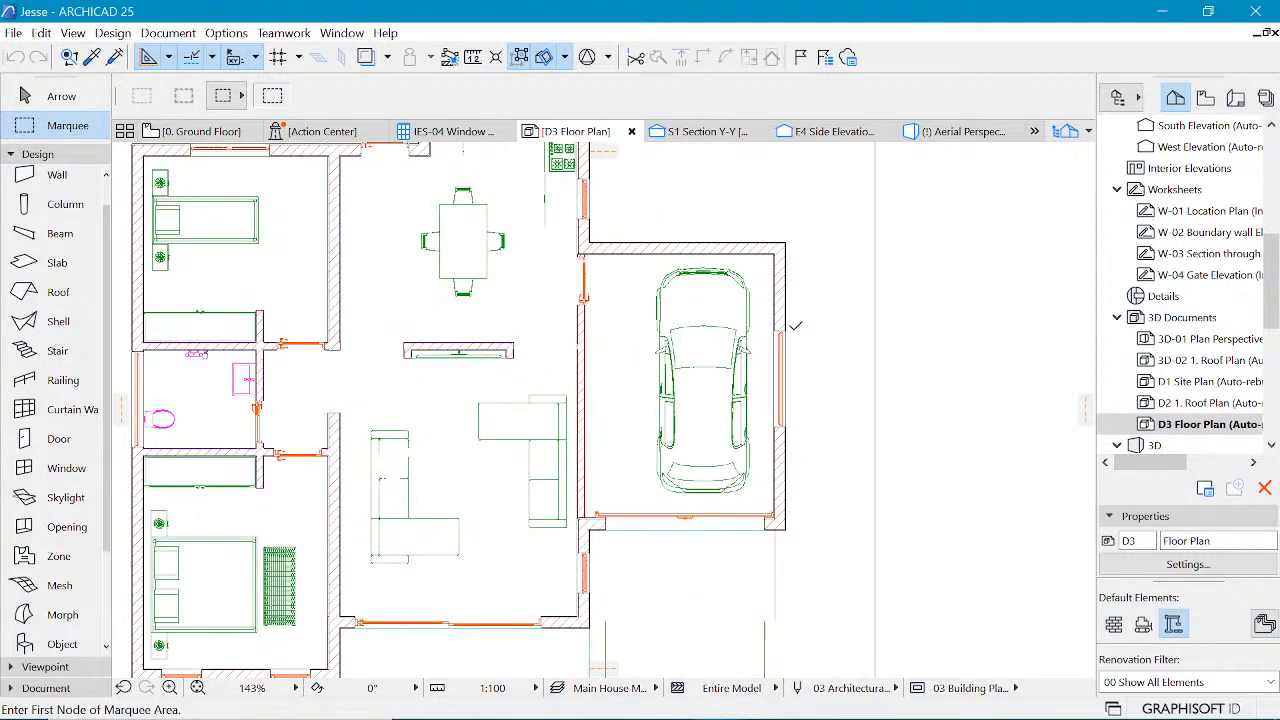
scroll(795, 325, "down", 3)
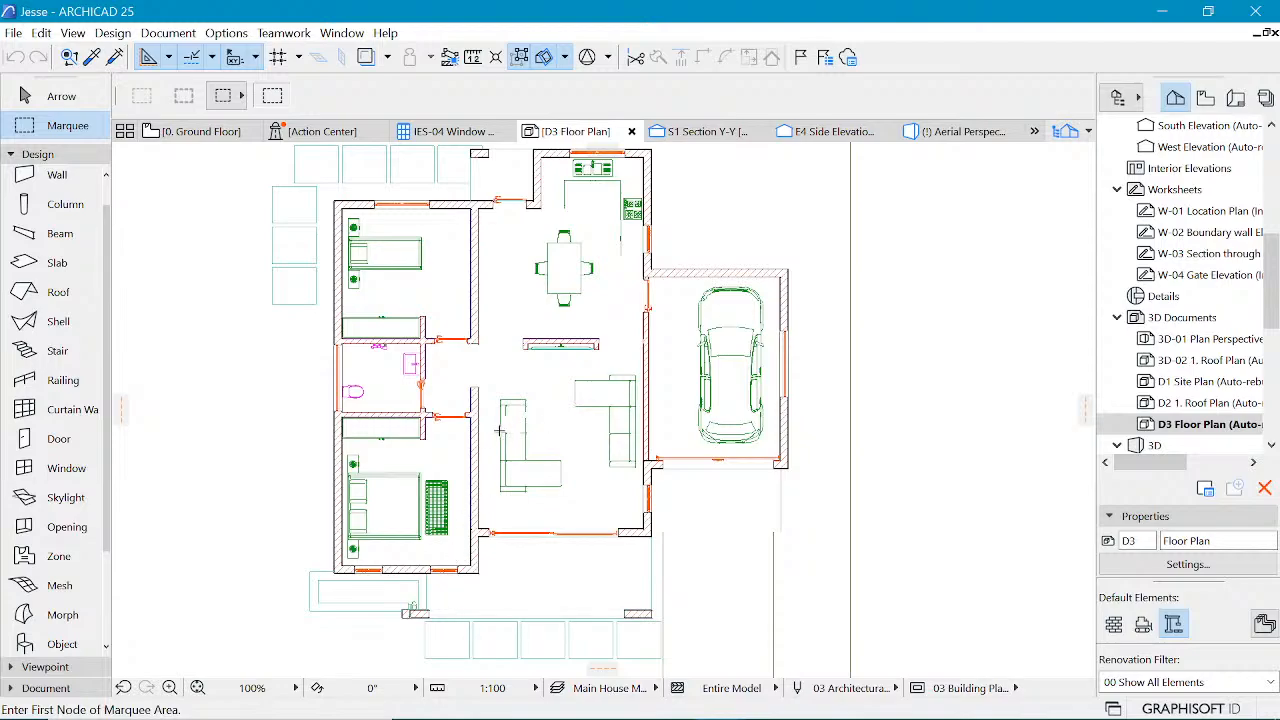
scroll(500, 431, "down", 2)
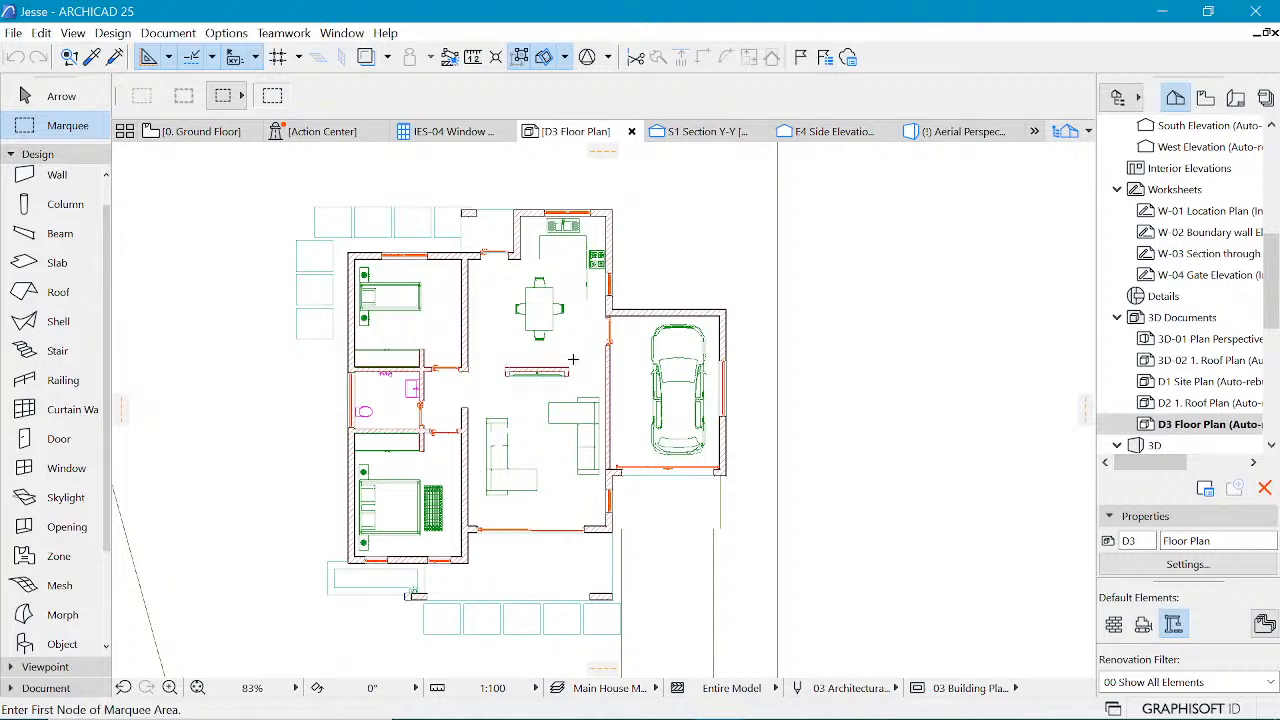
- Turn on shadows in the model appearance settings of D3 Floor Plan
right_click(589, 136)
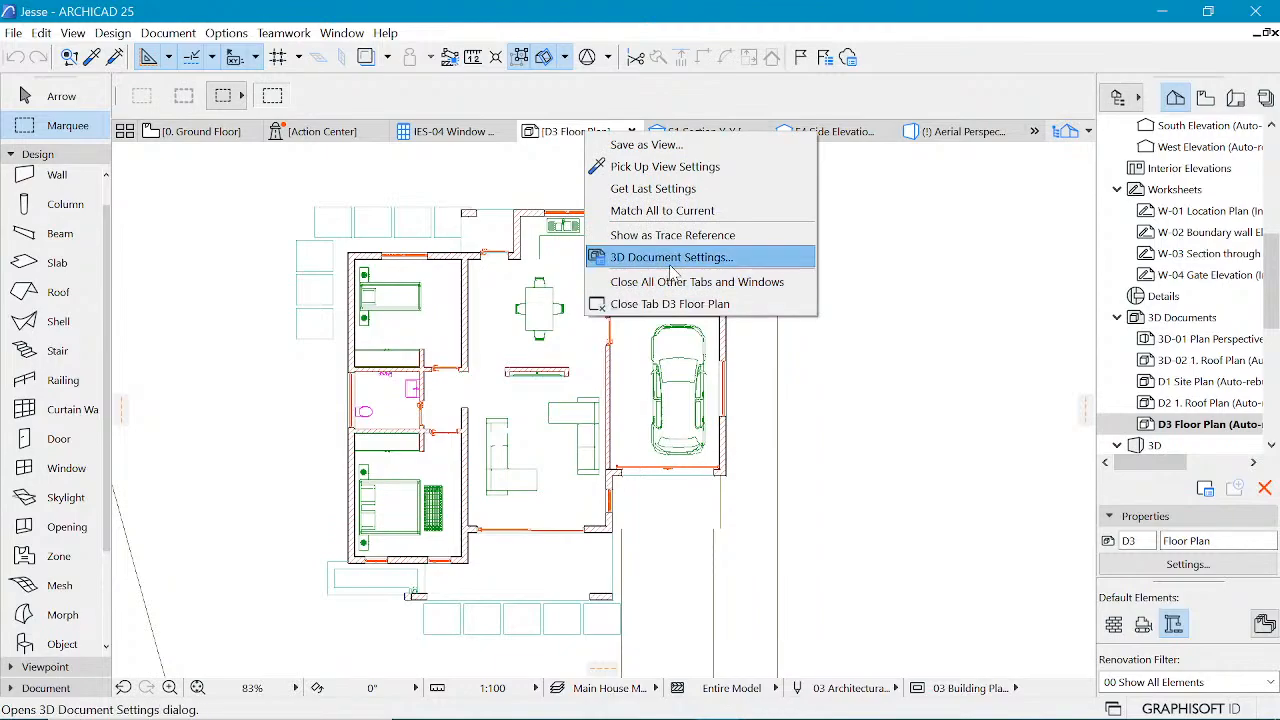
left_click(672, 262)
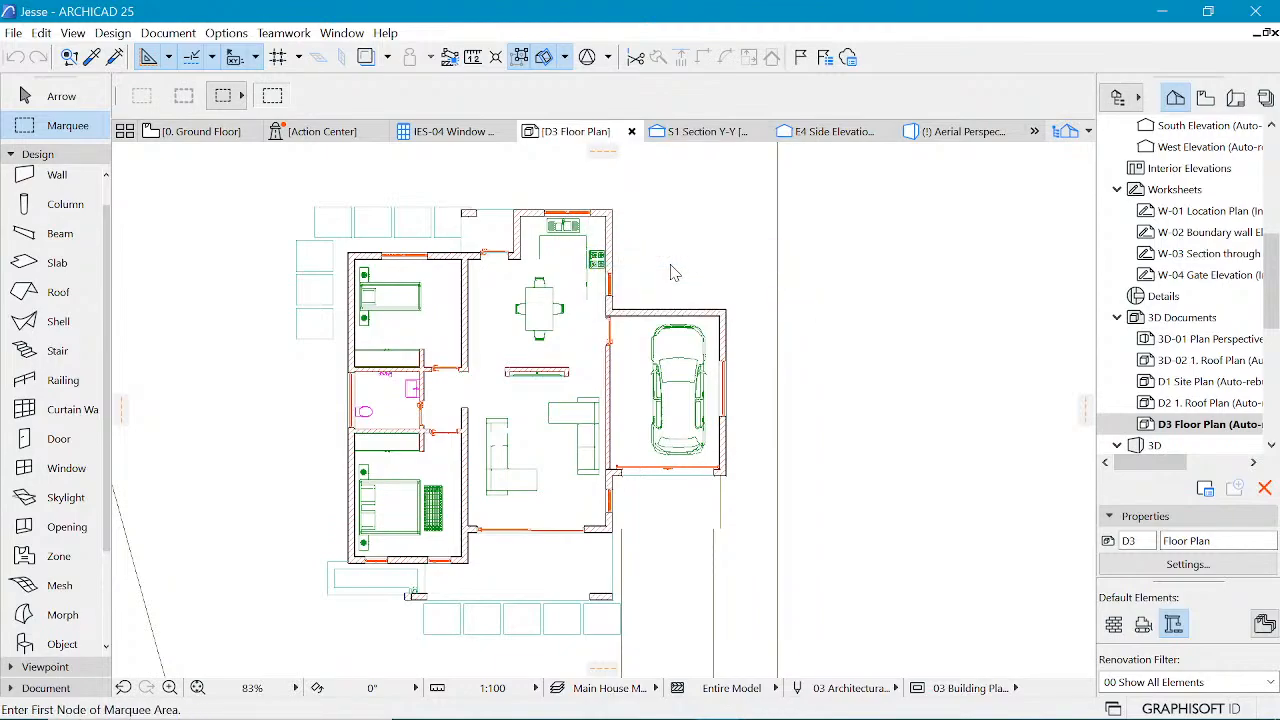
left_click(600, 513)
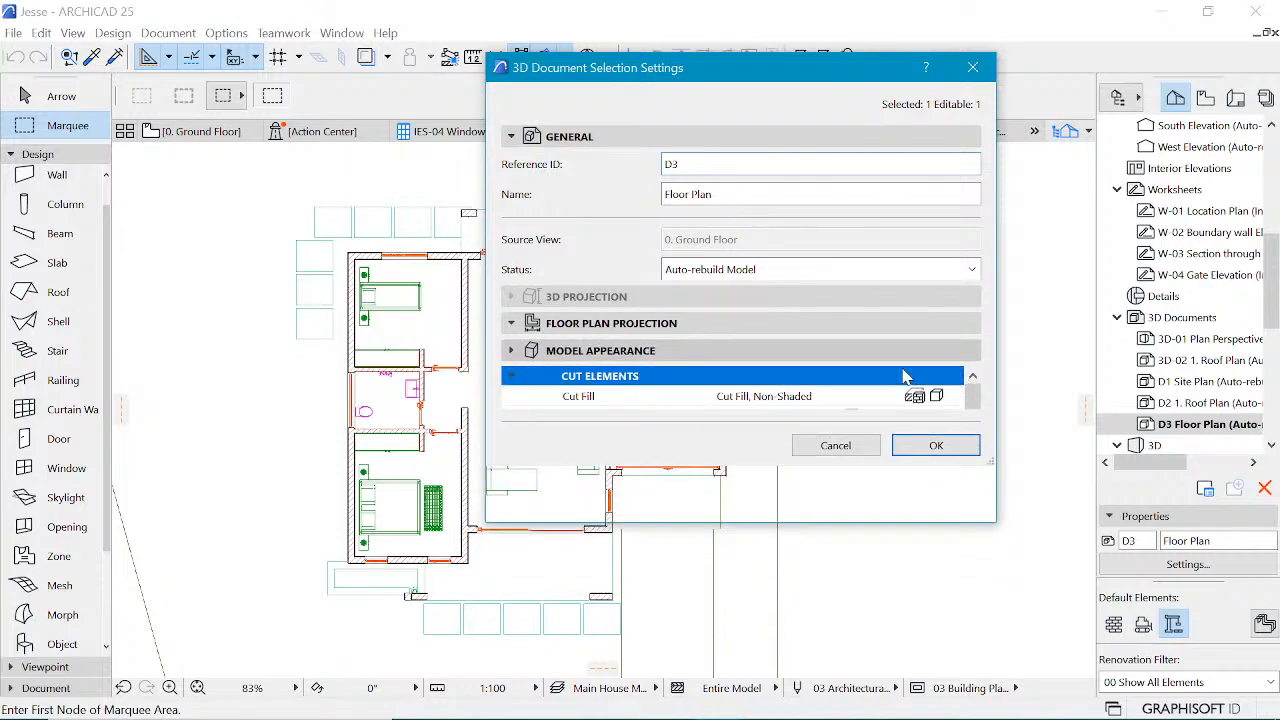
scroll(860, 470, "down", 3)
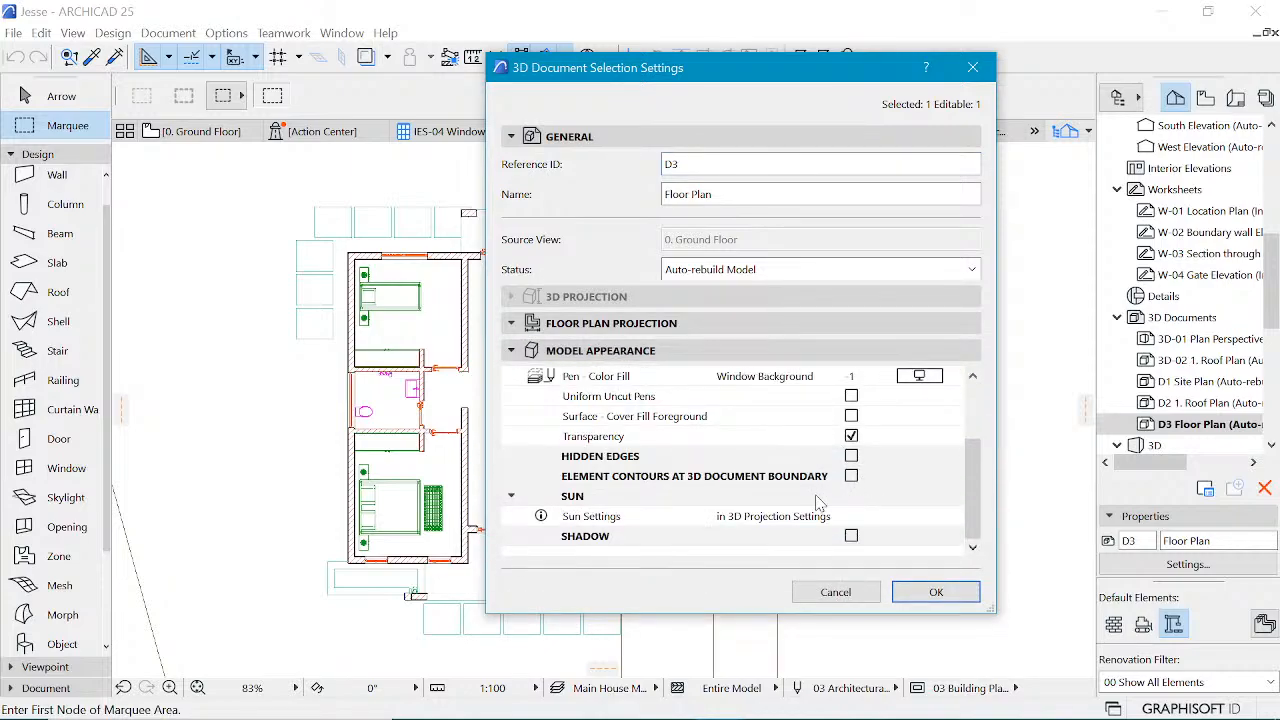
left_click(851, 536)
scroll(890, 457, "down", 2)
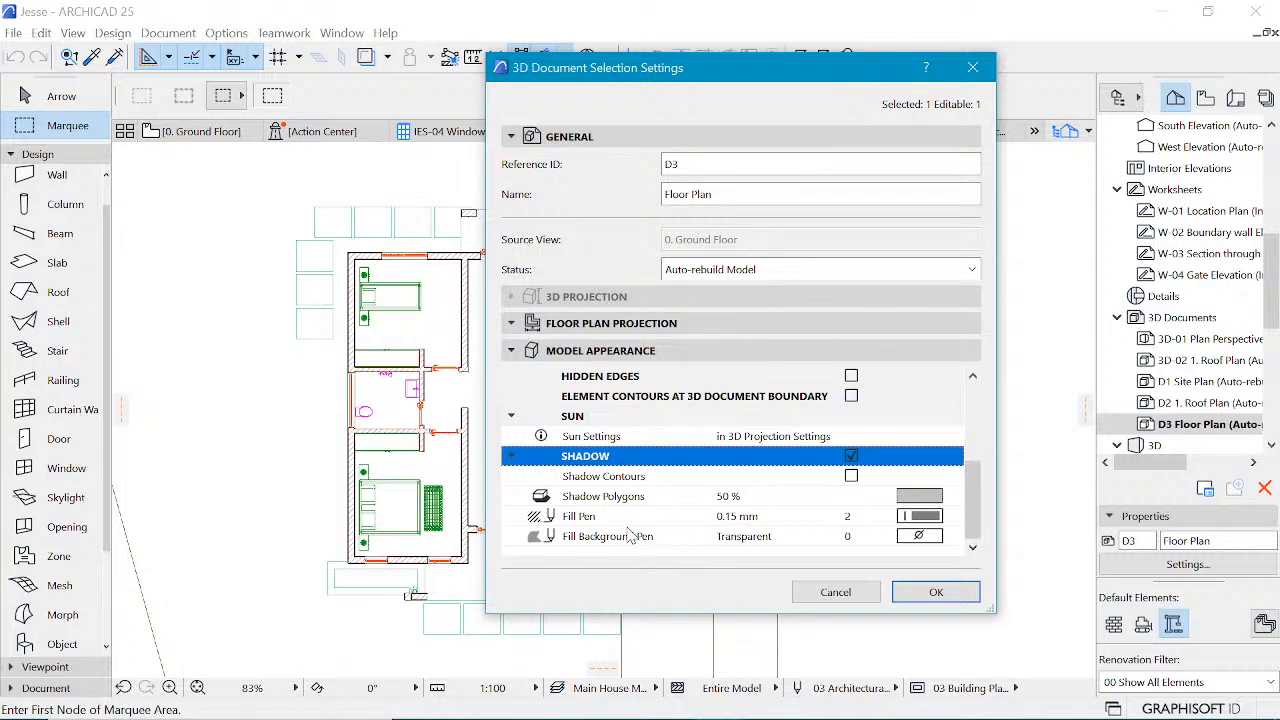
- Change the shadow polygons of D3 Floor Plan to the 25 % solid fill and apply the settings
left_click(938, 517)
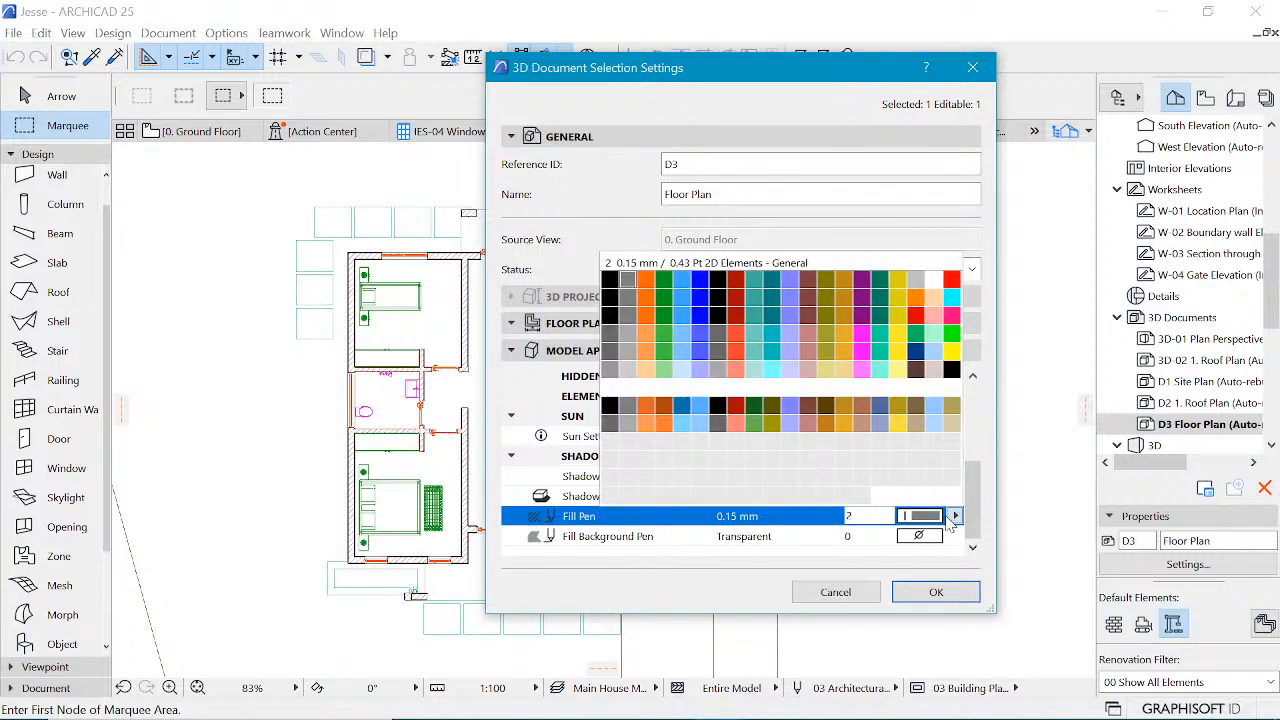
left_click(956, 518)
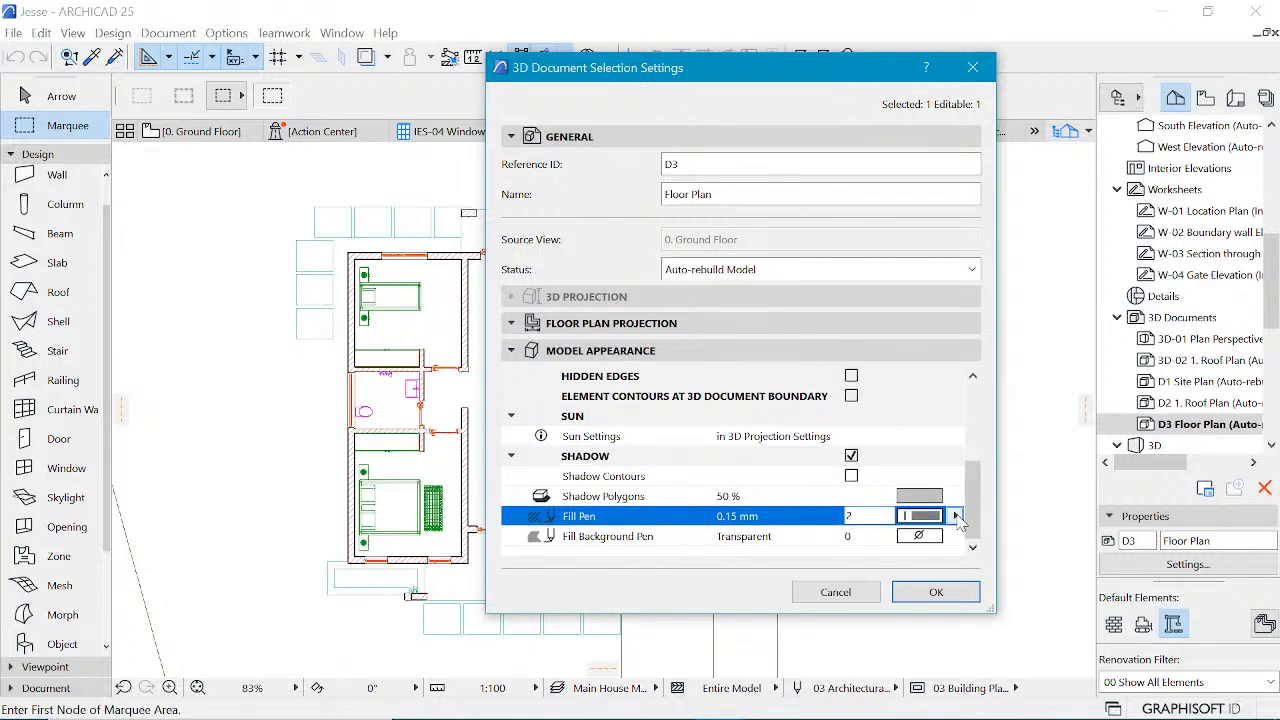
left_click(955, 496)
left_click(958, 508)
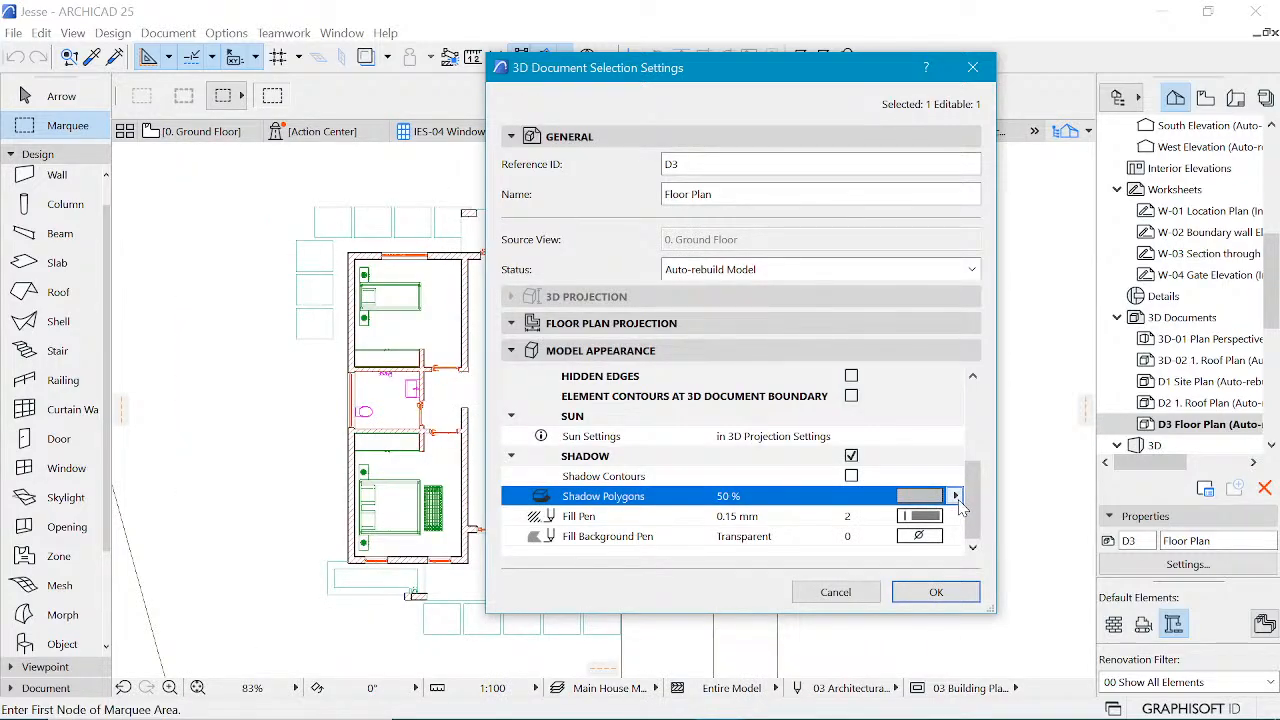
left_click(956, 497)
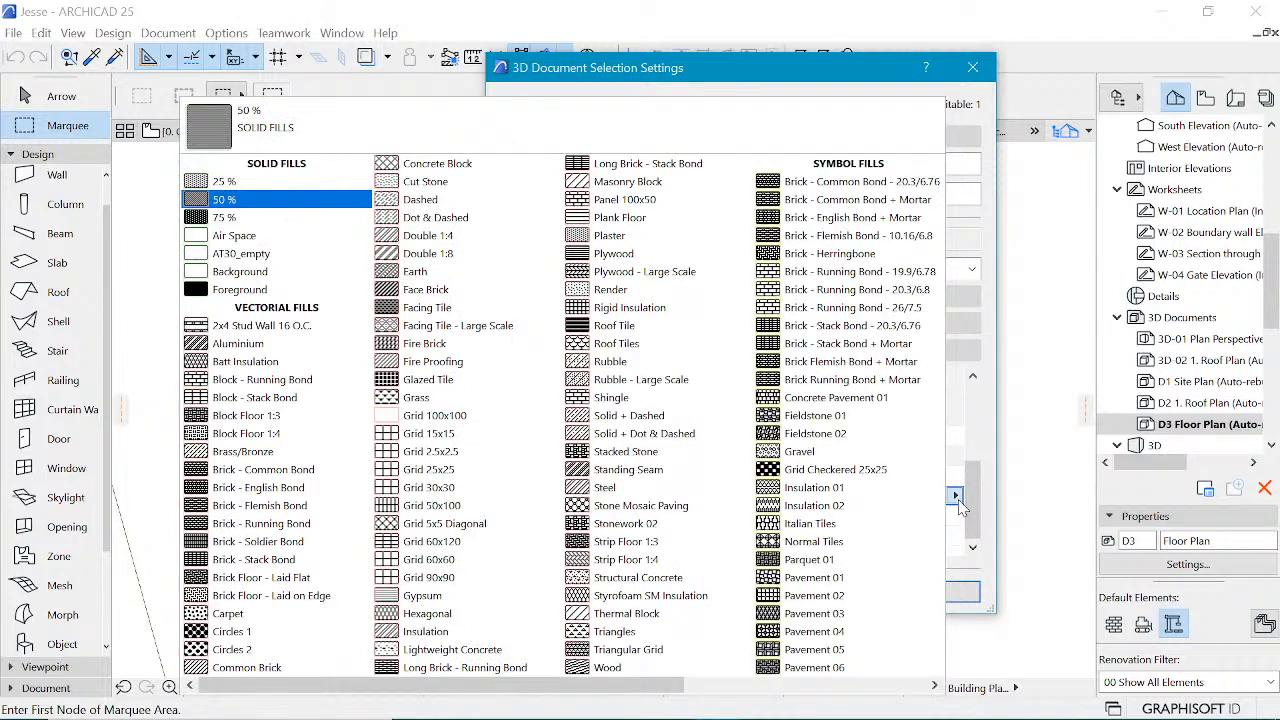
left_click(224, 183)
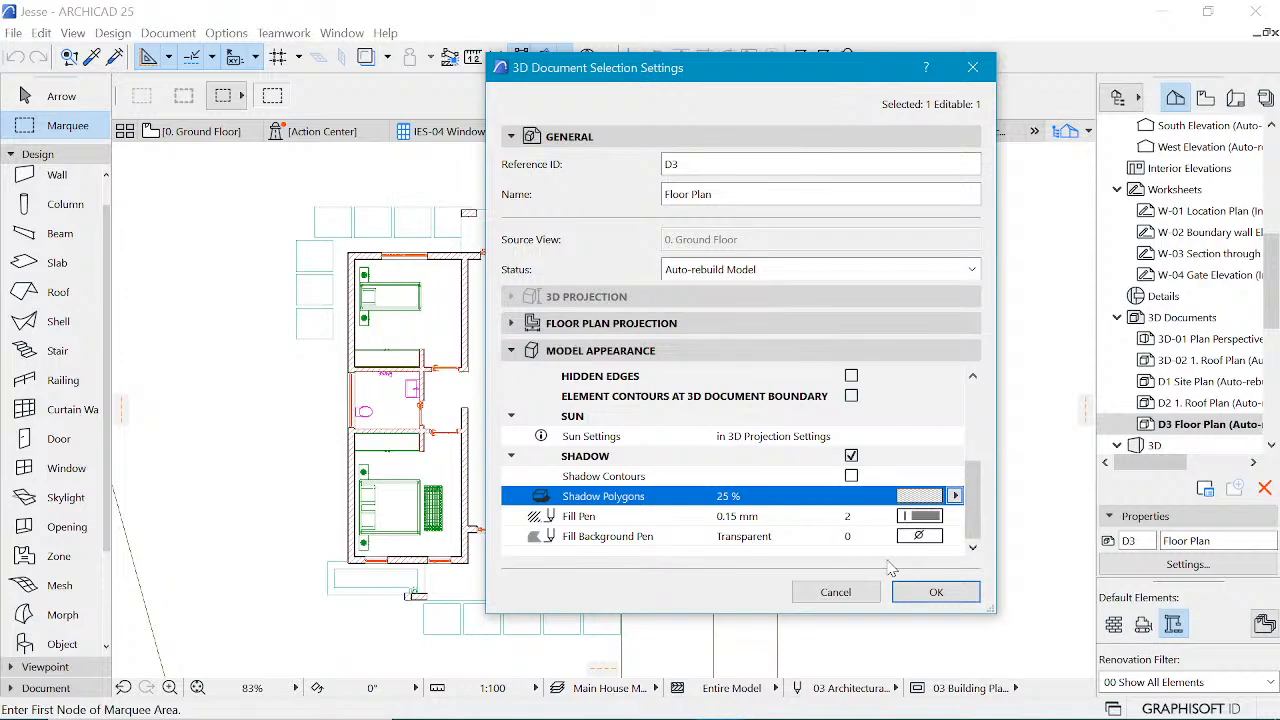
left_click(933, 592)
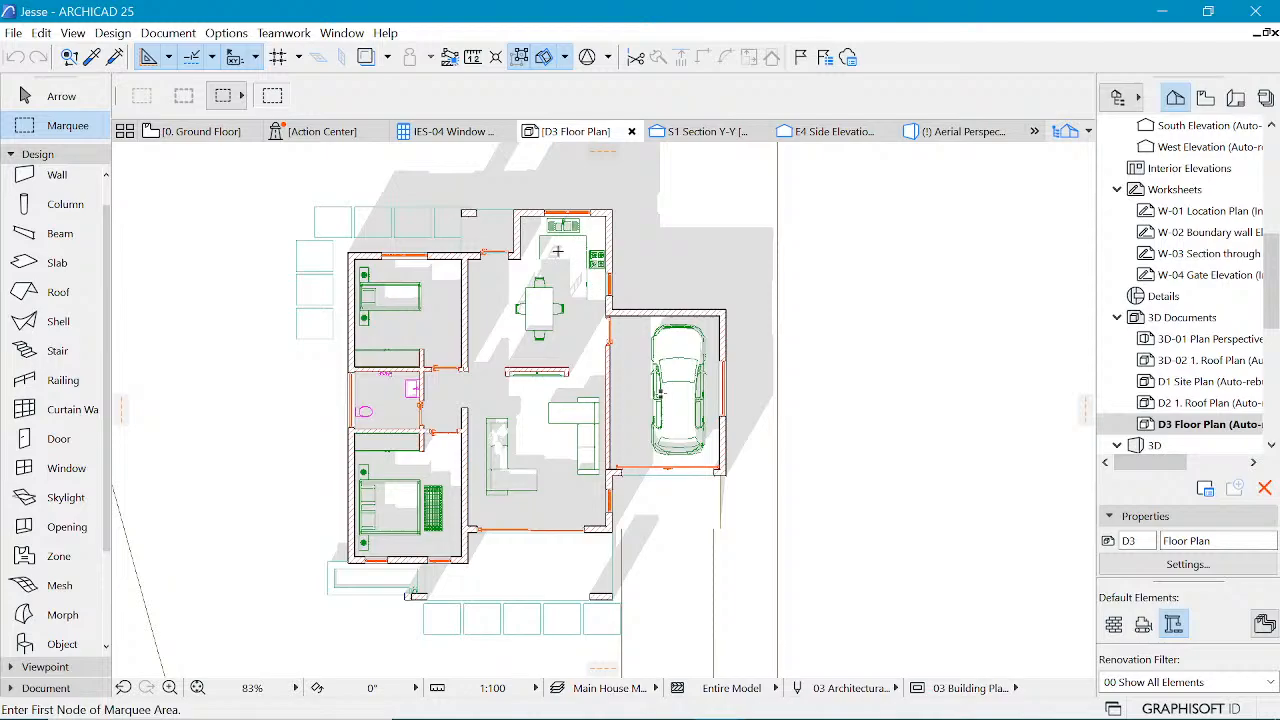
scroll(565, 251, "down", 2)
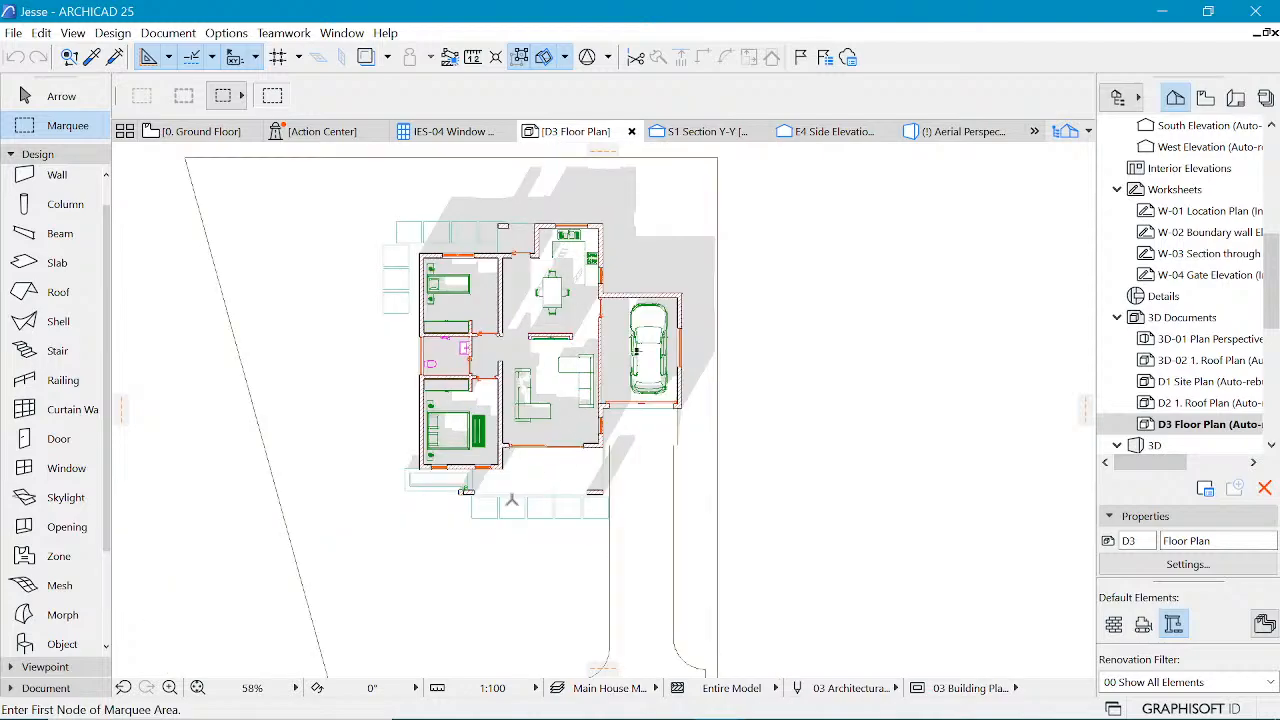
- Examine the shadows cast across the rooms, garage and site of D3 Floor Plan
scroll(519, 378, "down", 2)
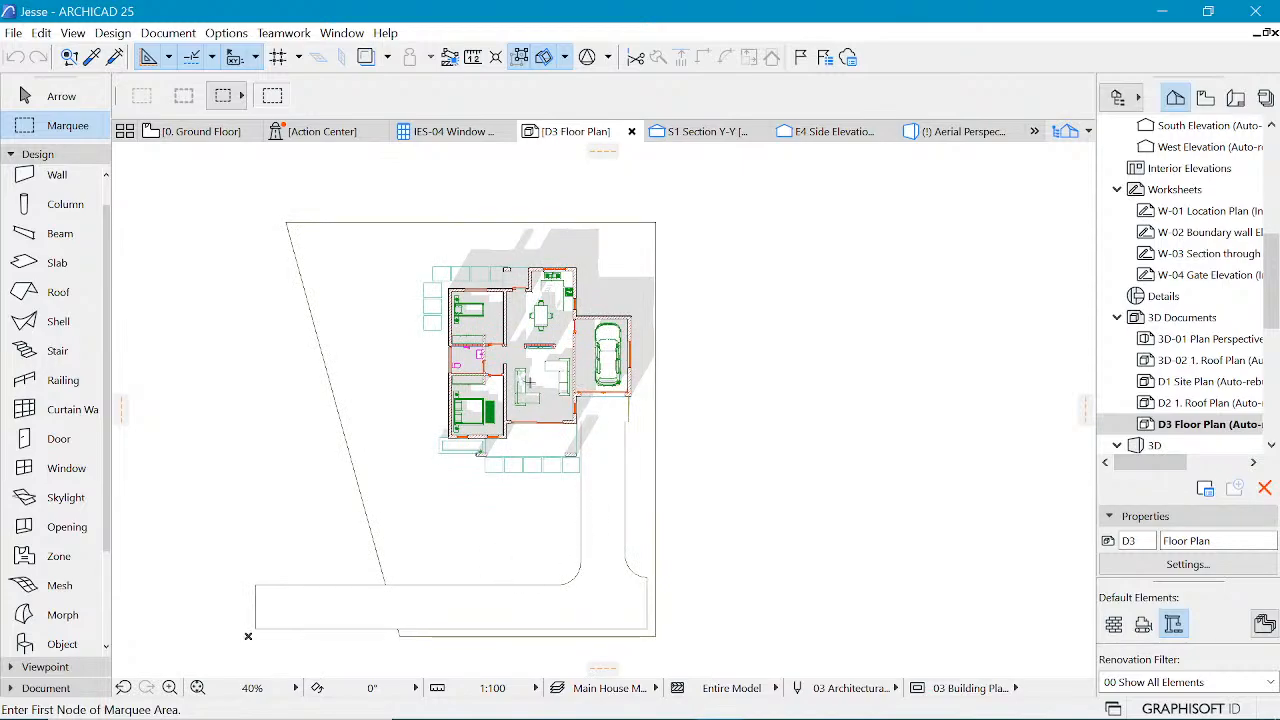
scroll(523, 338, "up", 3)
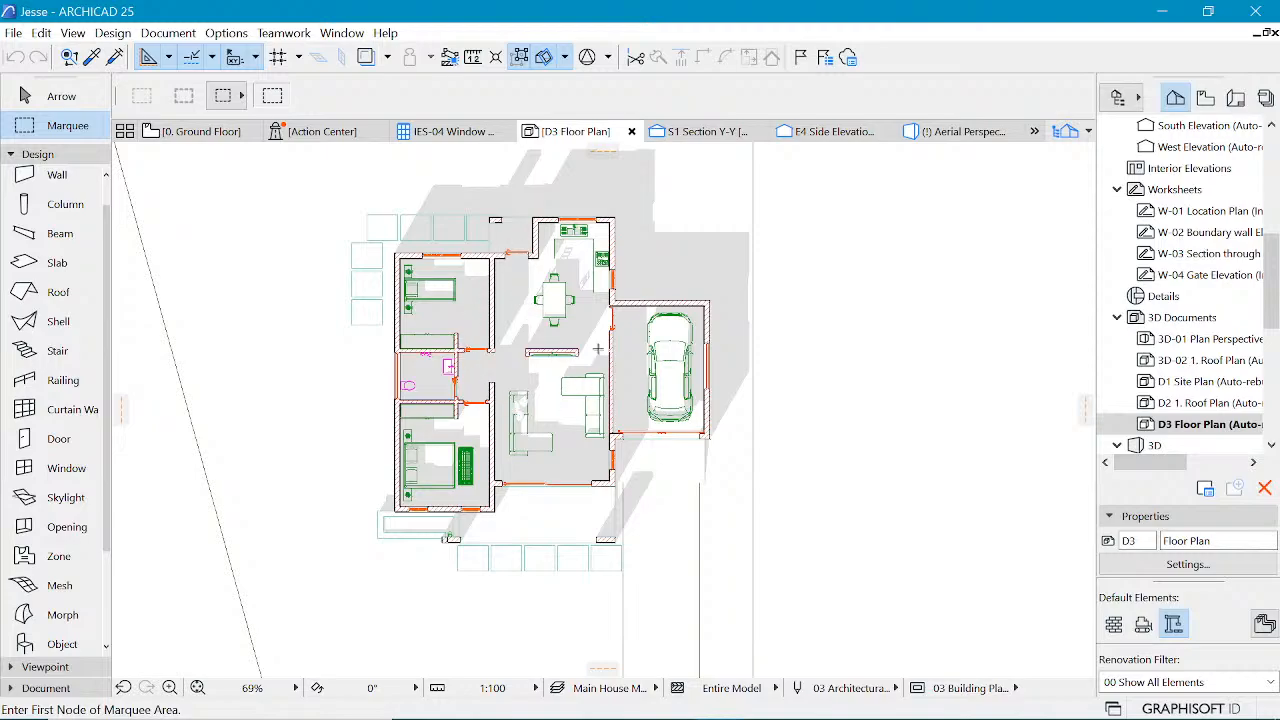
scroll(555, 355, "up", 2)
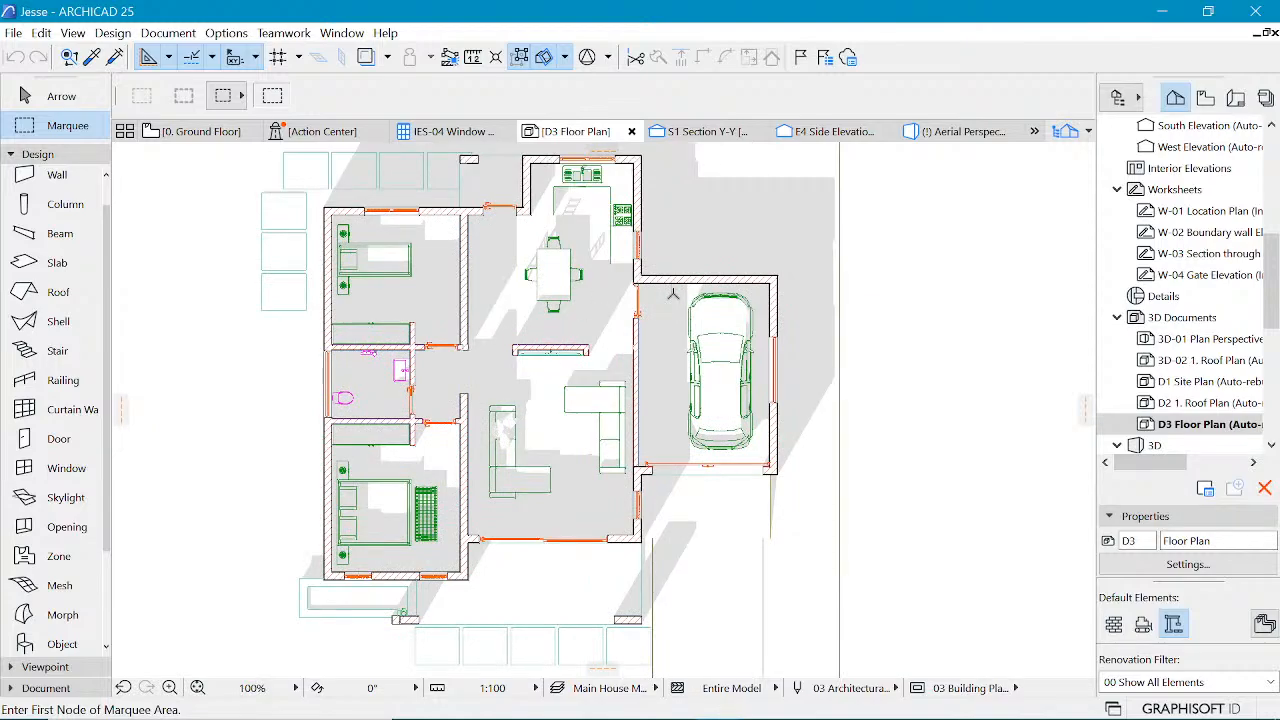
scroll(648, 530, "up", 2)
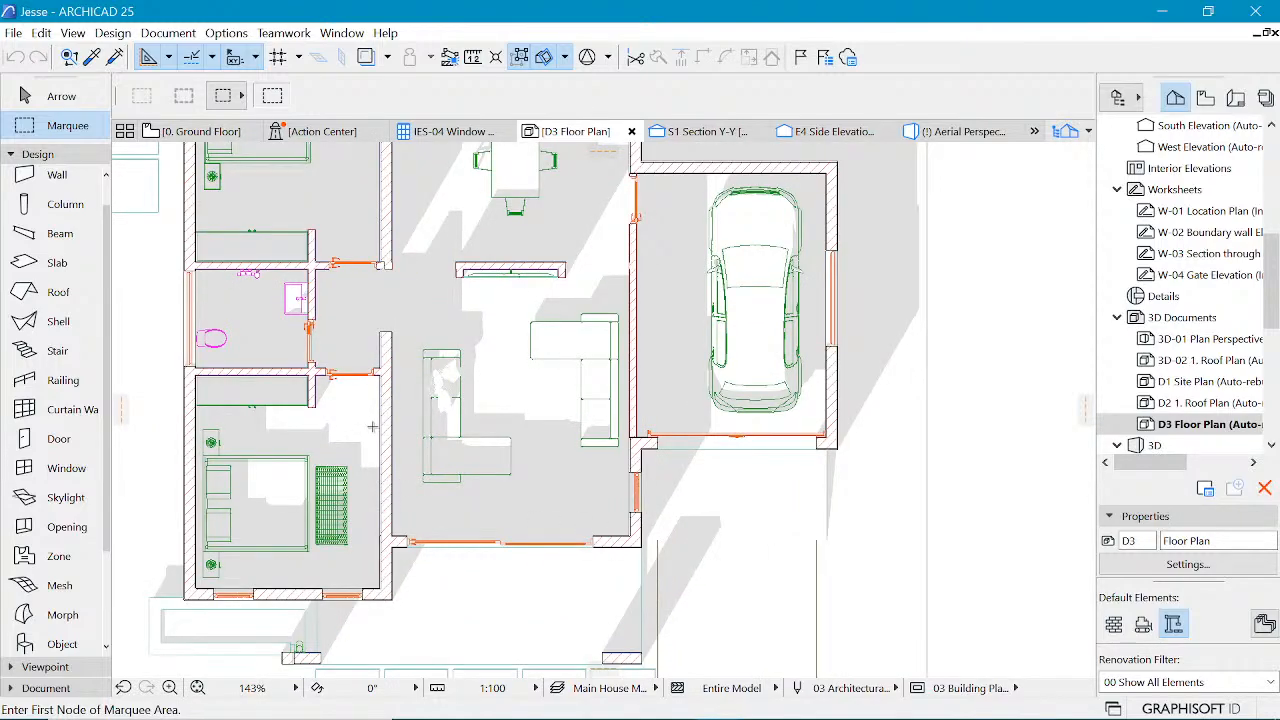
scroll(395, 465, "down", 2)
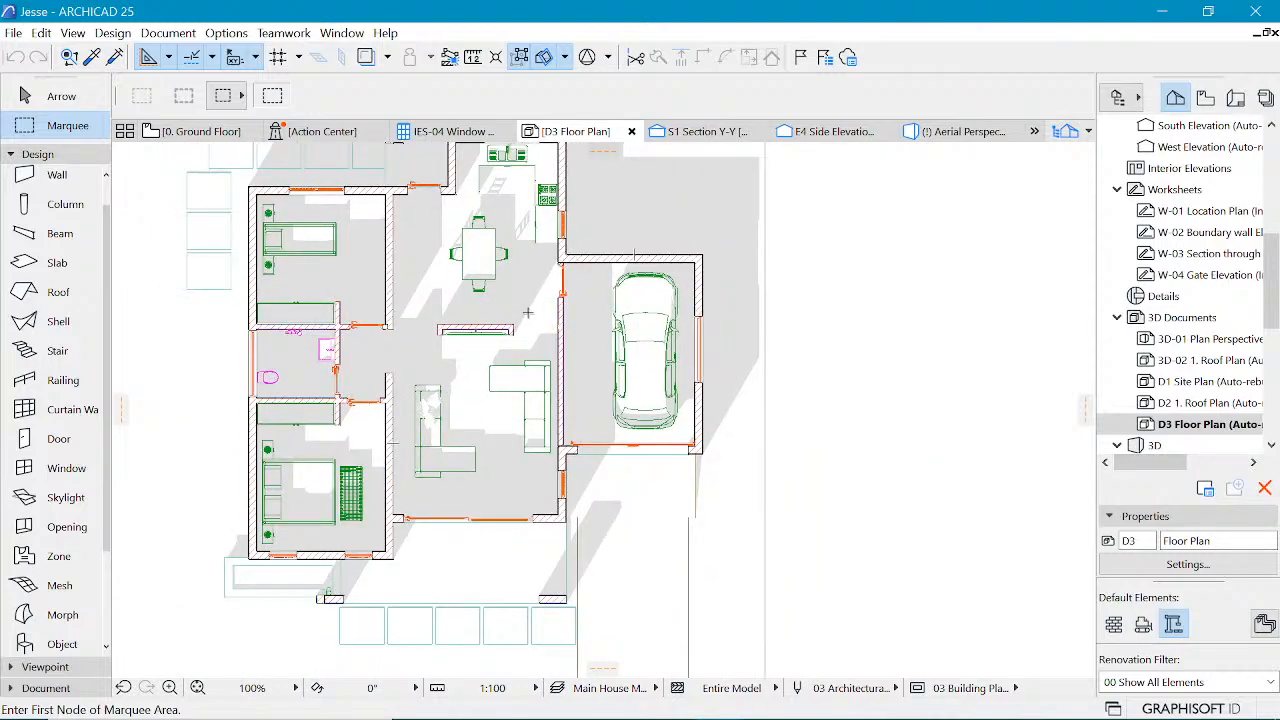
scroll(485, 315, "down", 1)
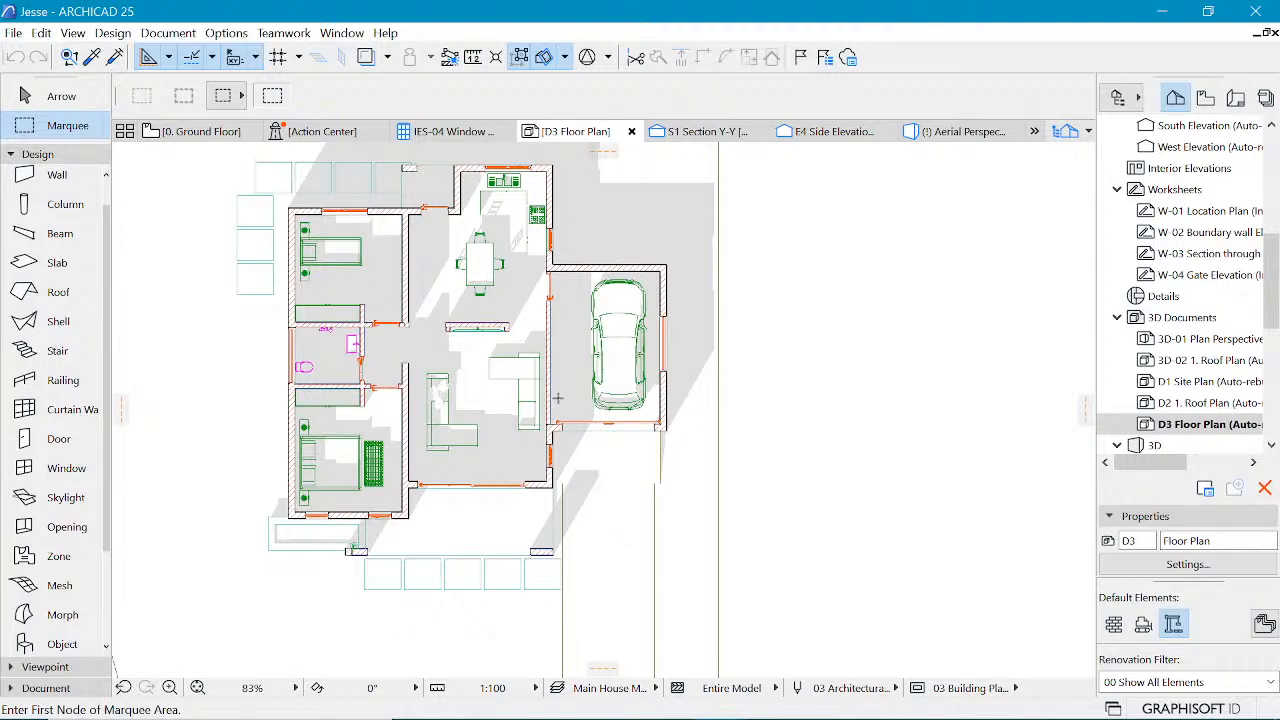
- Open the 3D document settings of D3 Floor Plan at the uncut element options of its model appearance
right_click(595, 131)
left_click(667, 264)
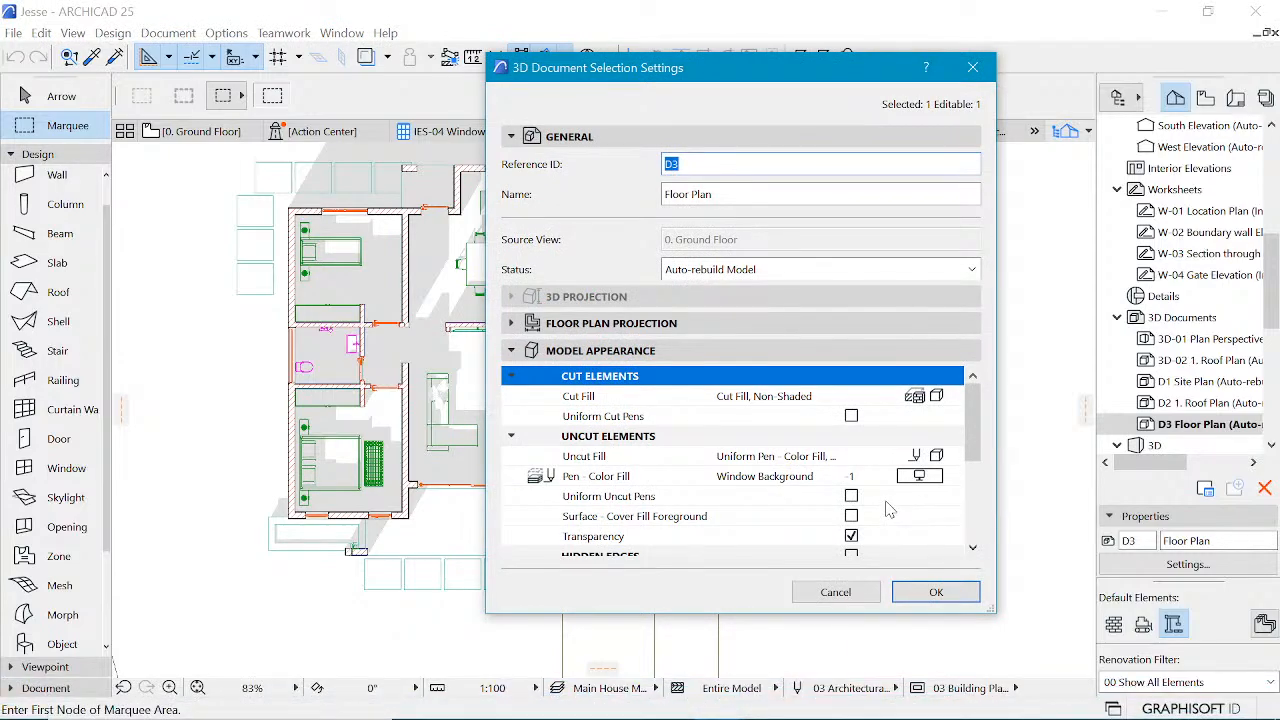
scroll(880, 495, "down", 3)
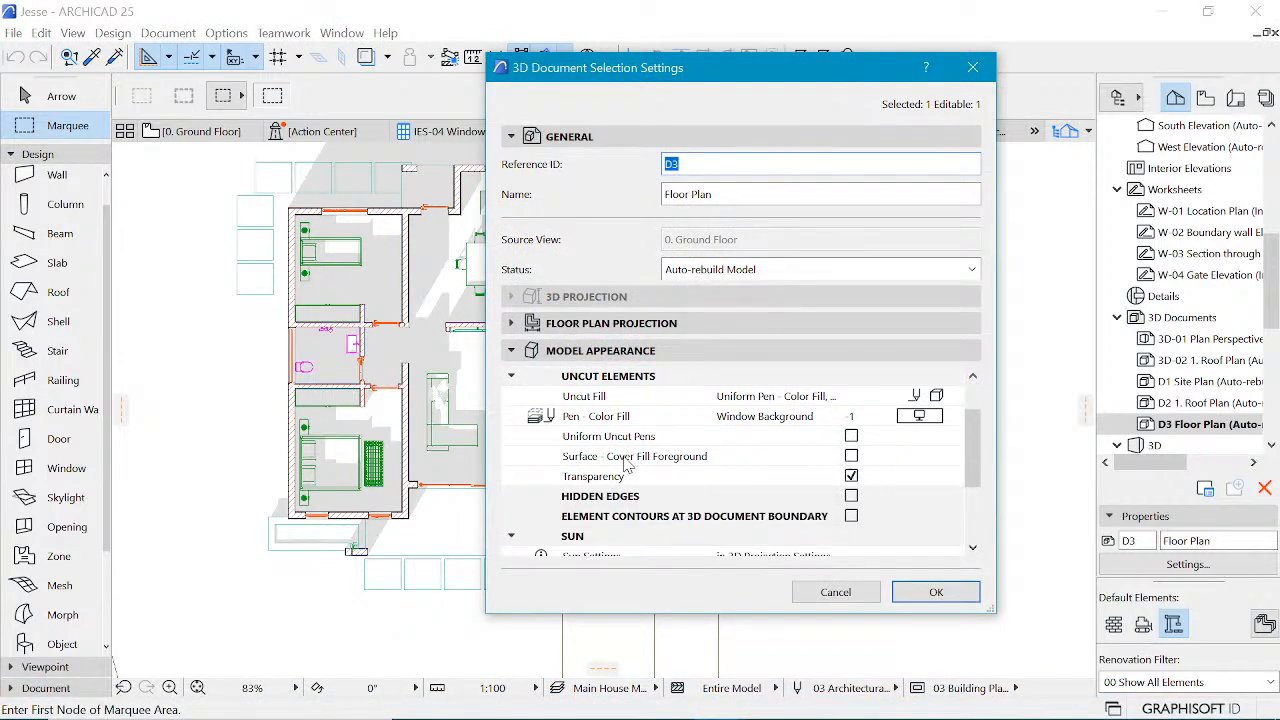
scroll(735, 505, "down", 3)
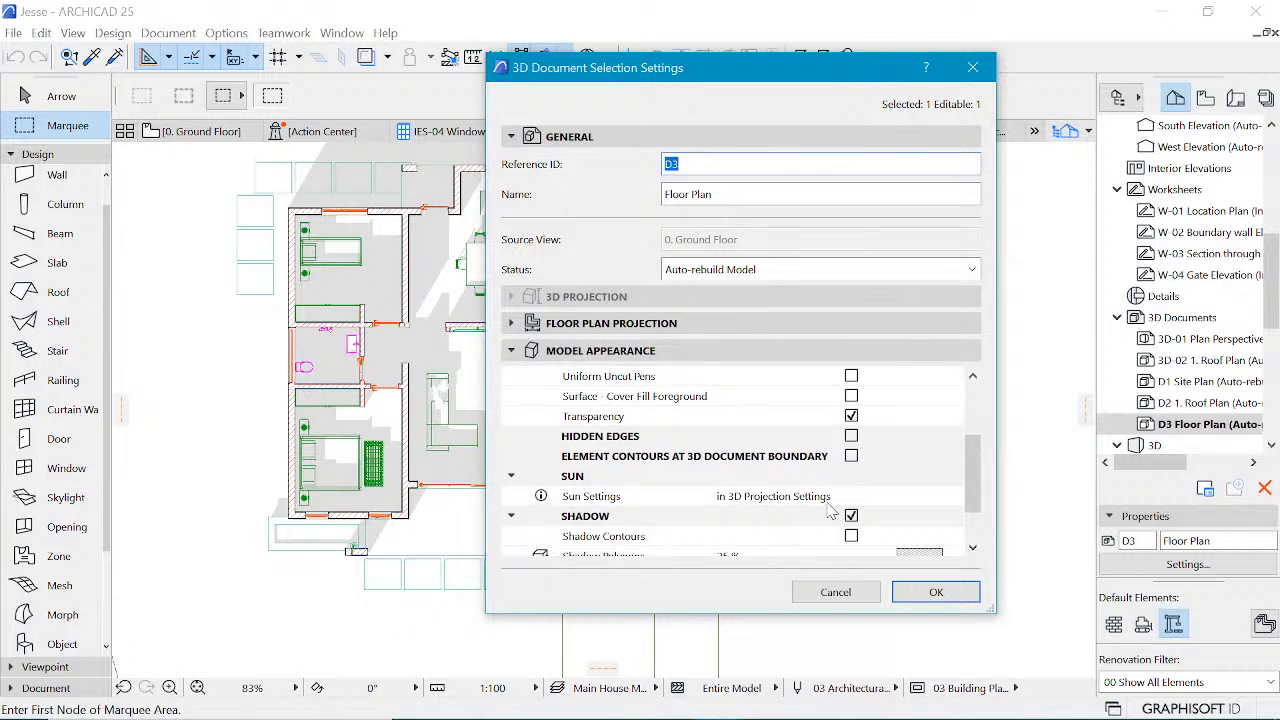
scroll(832, 505, "up", 3)
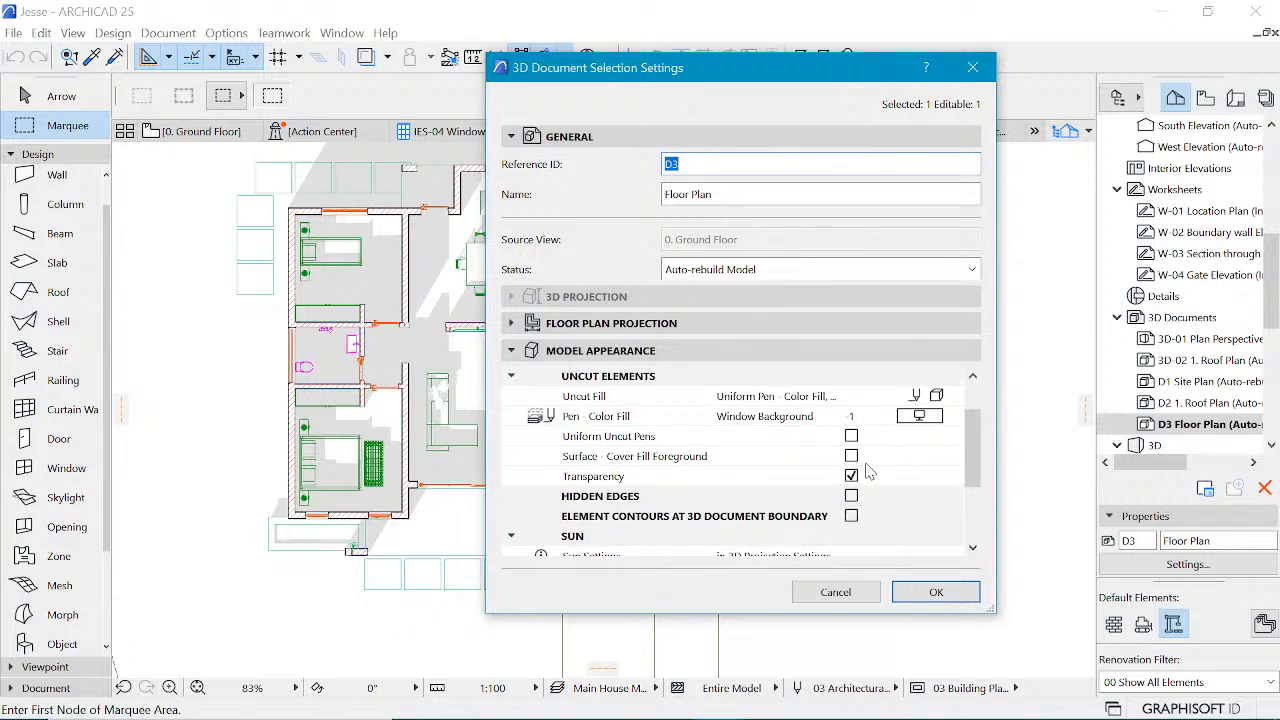
- Try the Uniform Uncut Pens option for the uncut elements and switch it back off
left_click(851, 436)
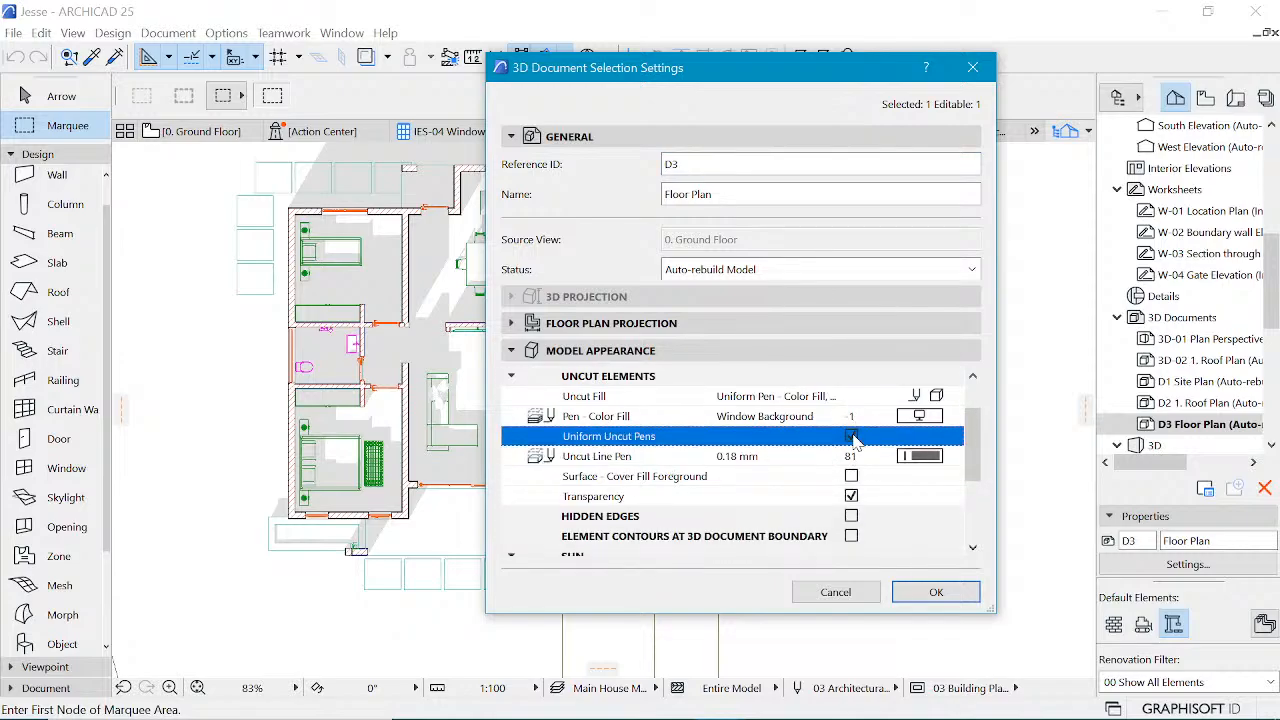
left_click(851, 436)
left_click(851, 436)
left_click(851, 437)
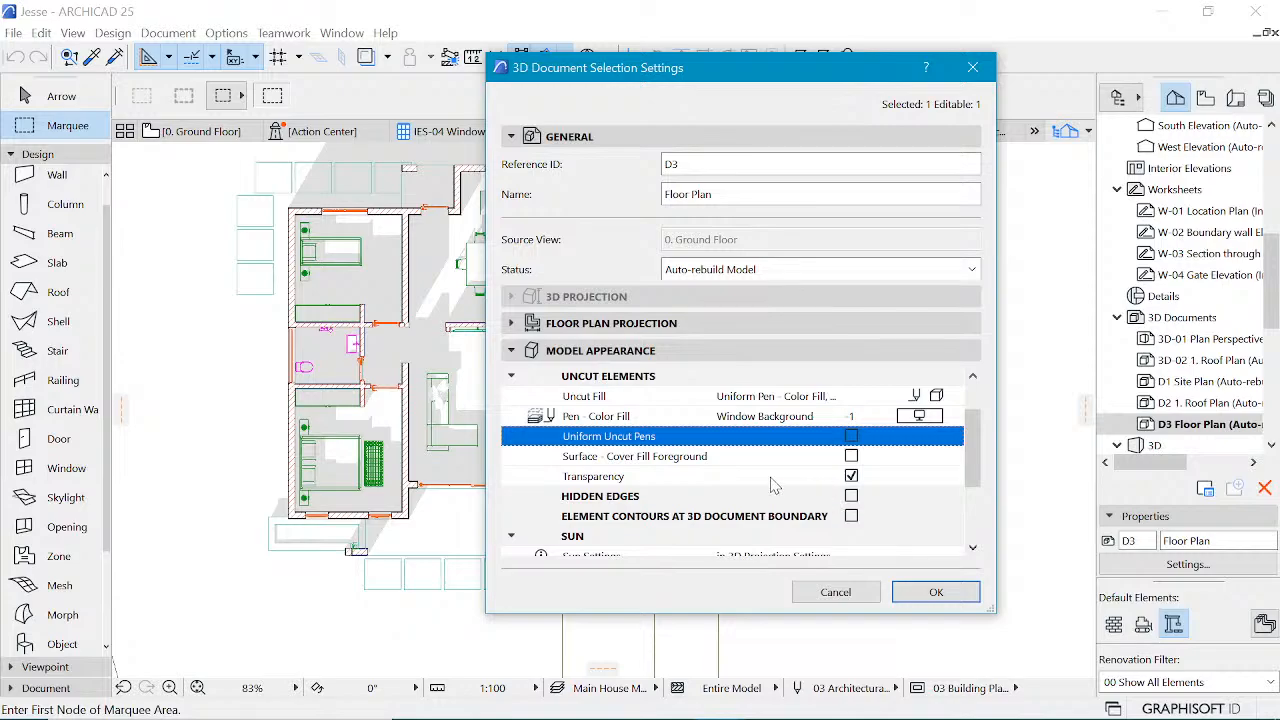
- Turn on Surface - Cover Fill Foreground for the uncut elements of D3 Floor Plan and apply the settings
left_click(610, 461)
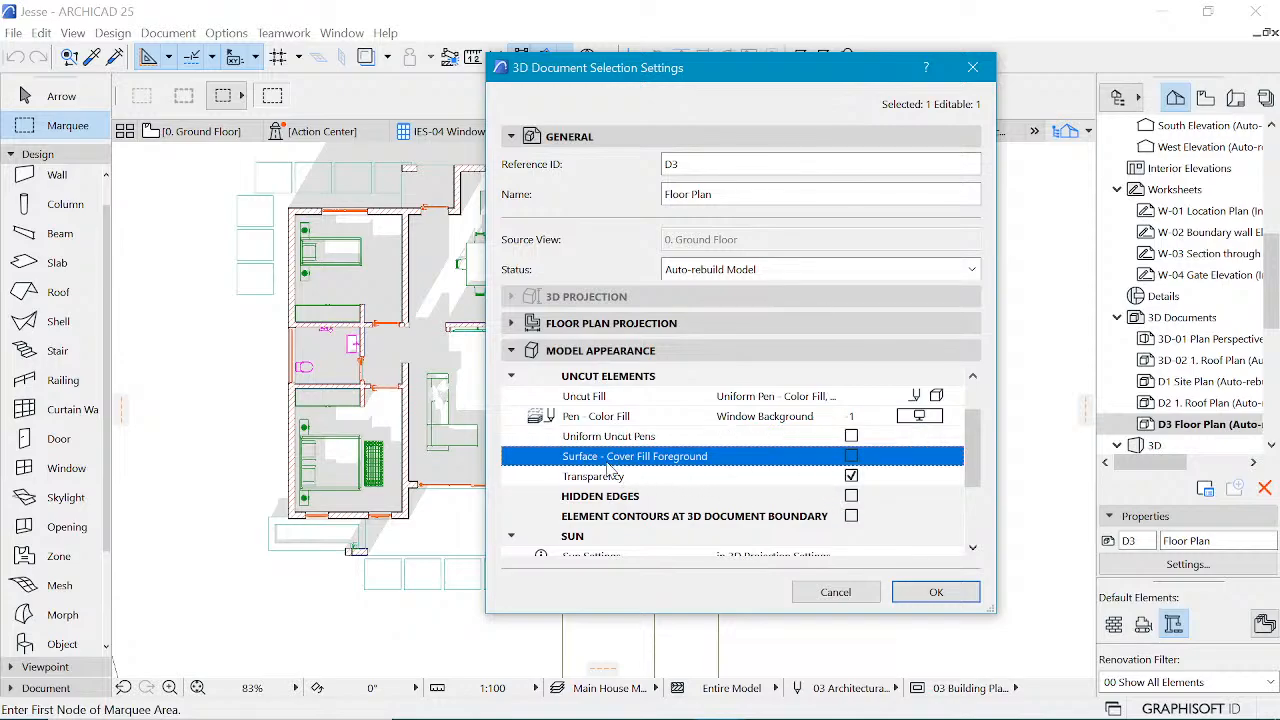
left_click(851, 457)
left_click(945, 597)
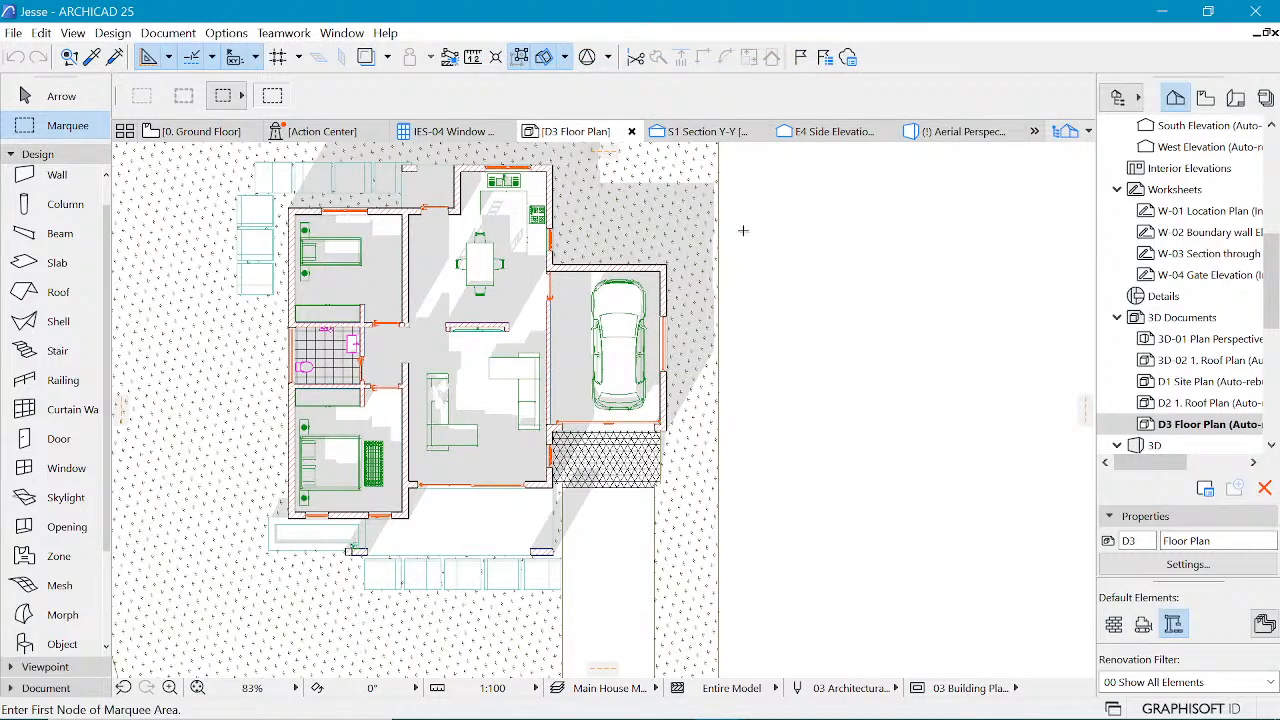
- Examine the surface cover fills on the site, paving, stepping slabs and bathroom floor in D3 Floor Plan
scroll(500, 256, "down", 3)
scroll(485, 240, "up", 2)
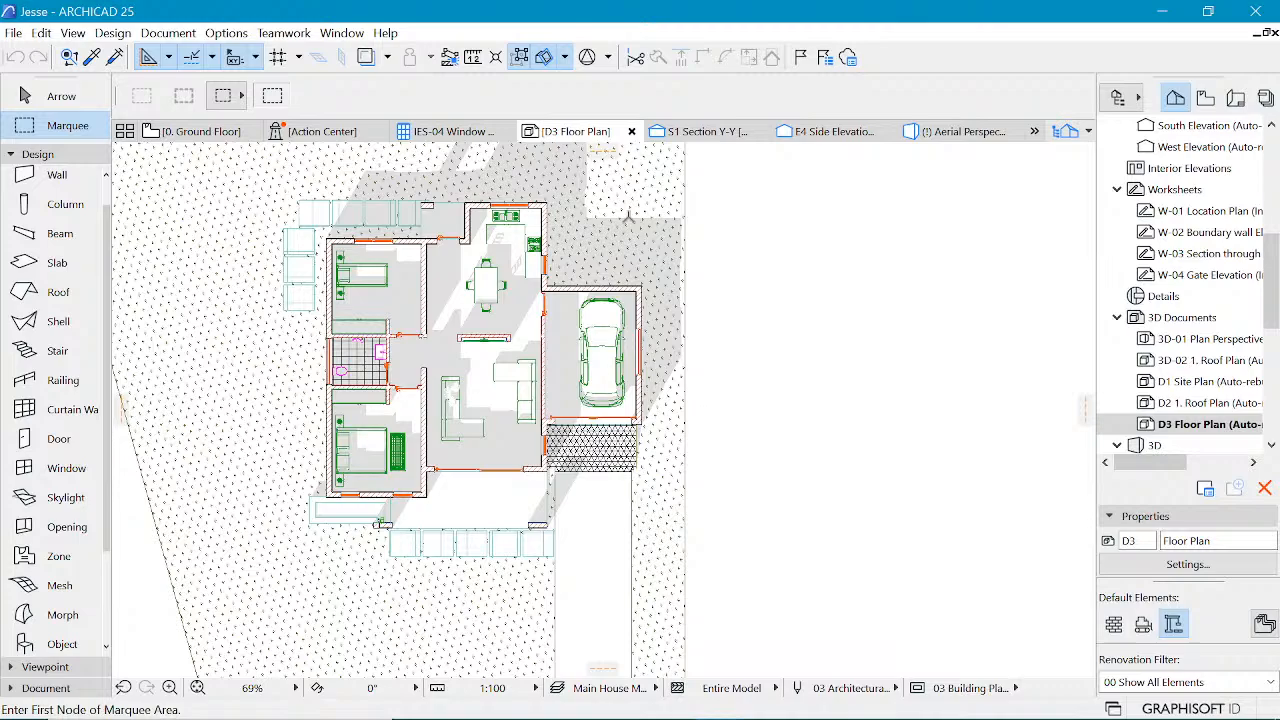
scroll(626, 213, "up", 1)
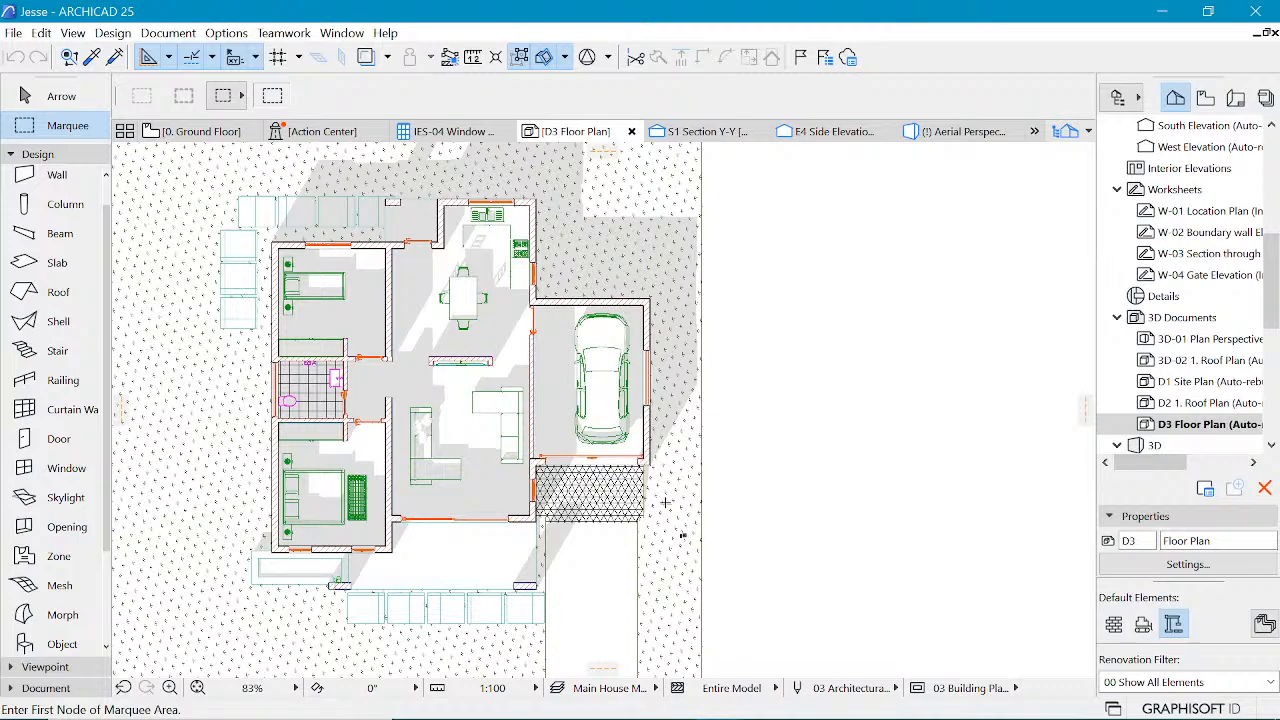
scroll(495, 608, "up", 2)
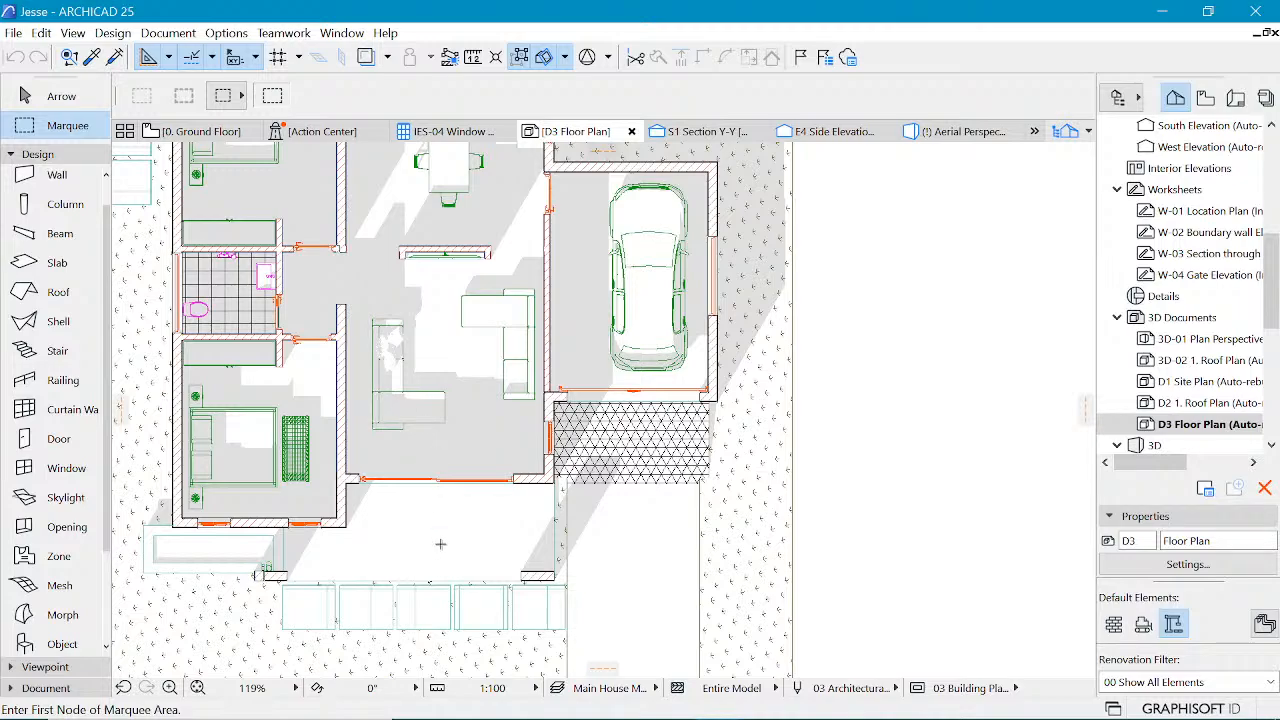
scroll(283, 625, "up", 3)
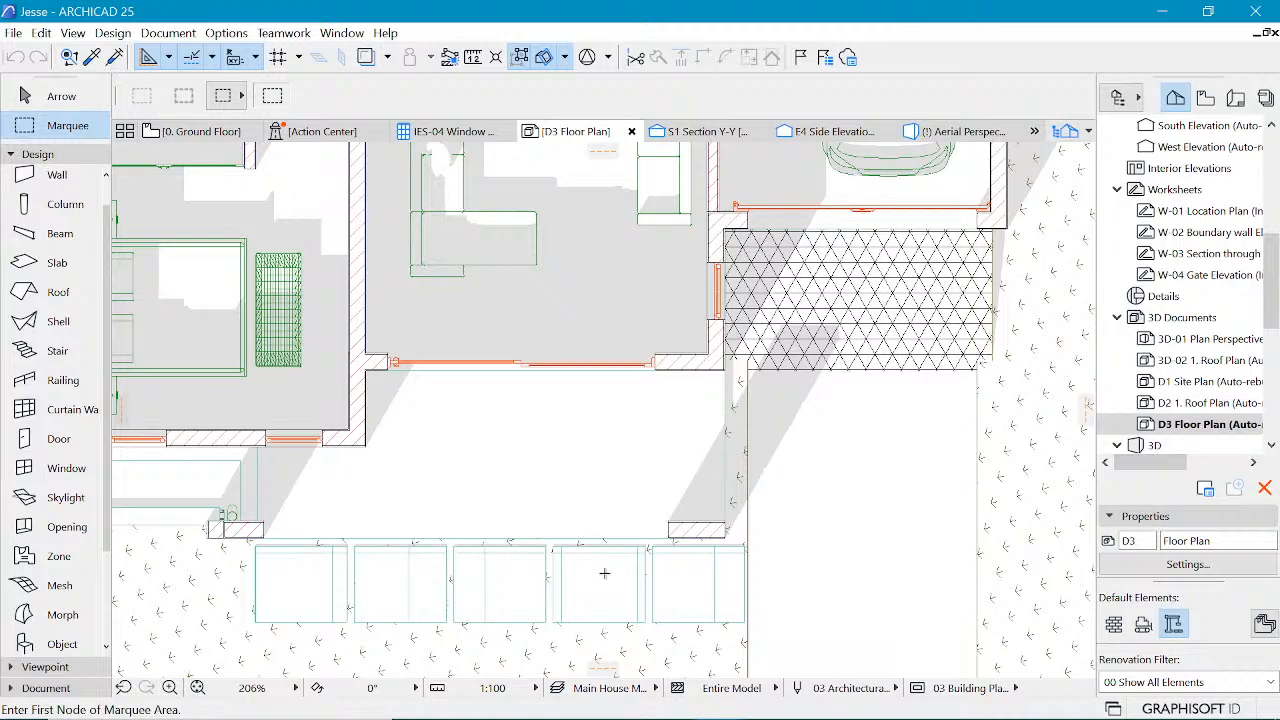
scroll(604, 577, "down", 5)
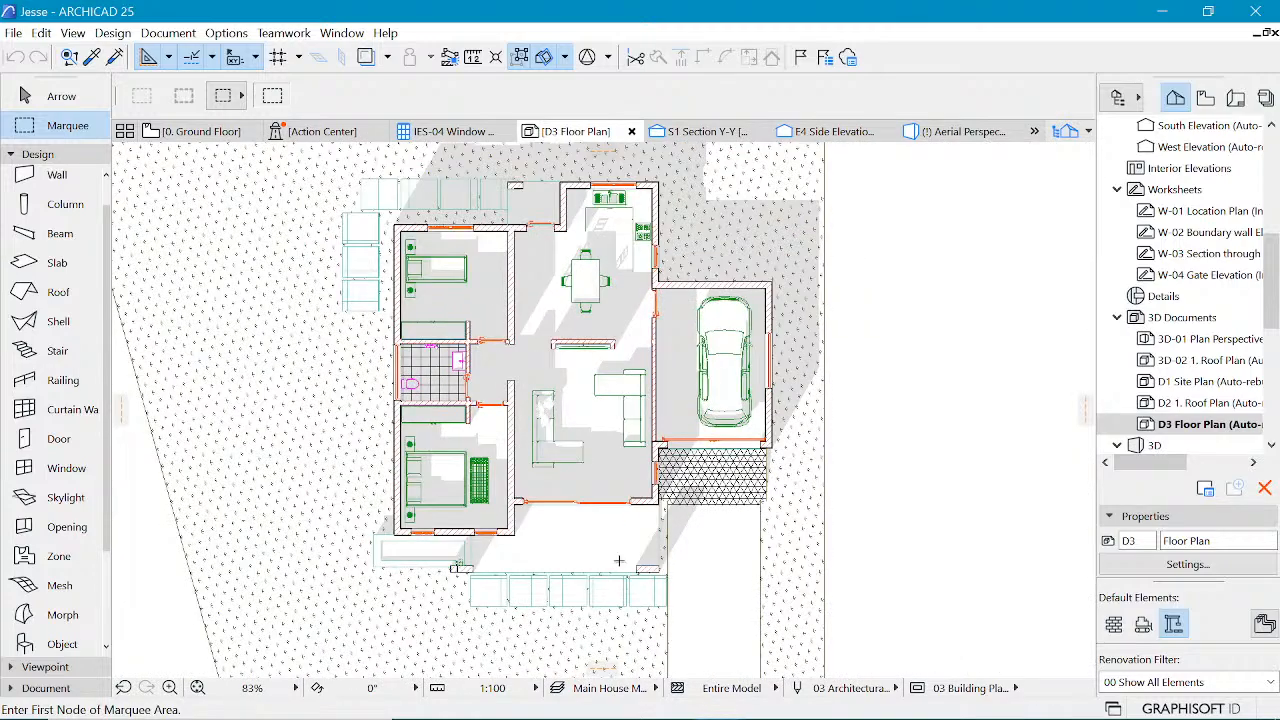
scroll(415, 352, "up", 6)
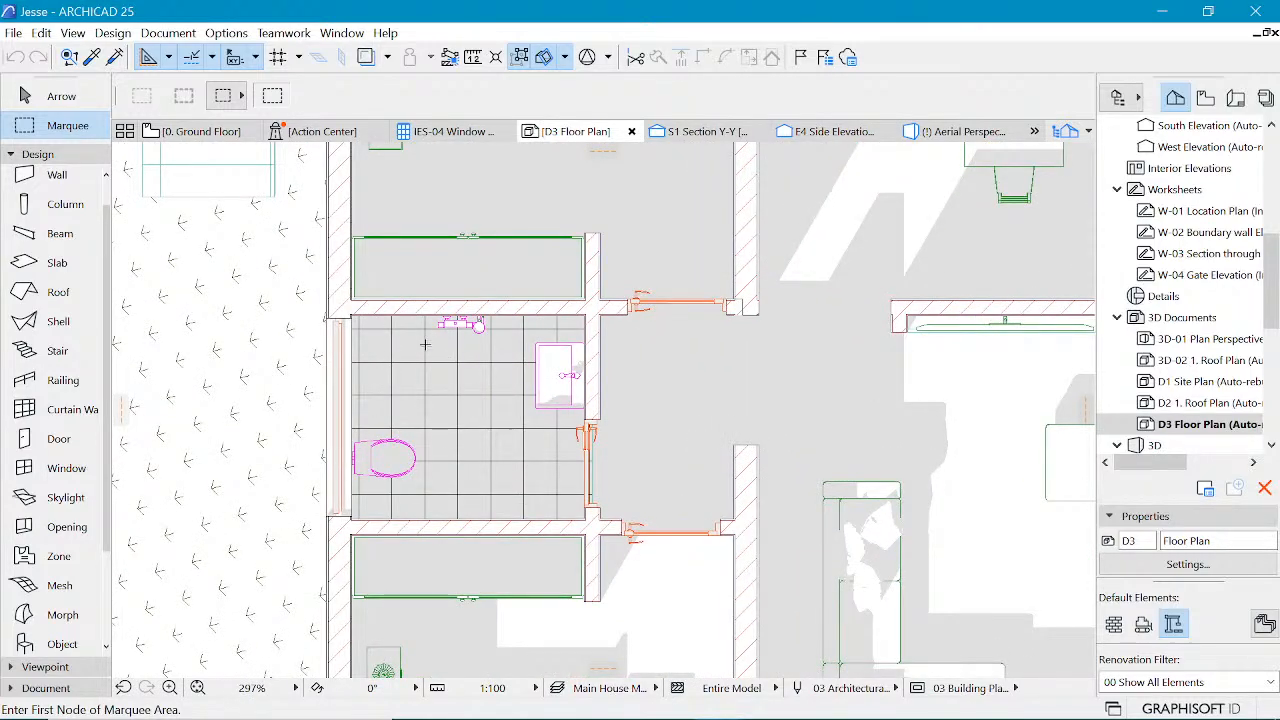
scroll(424, 345, "down", 8)
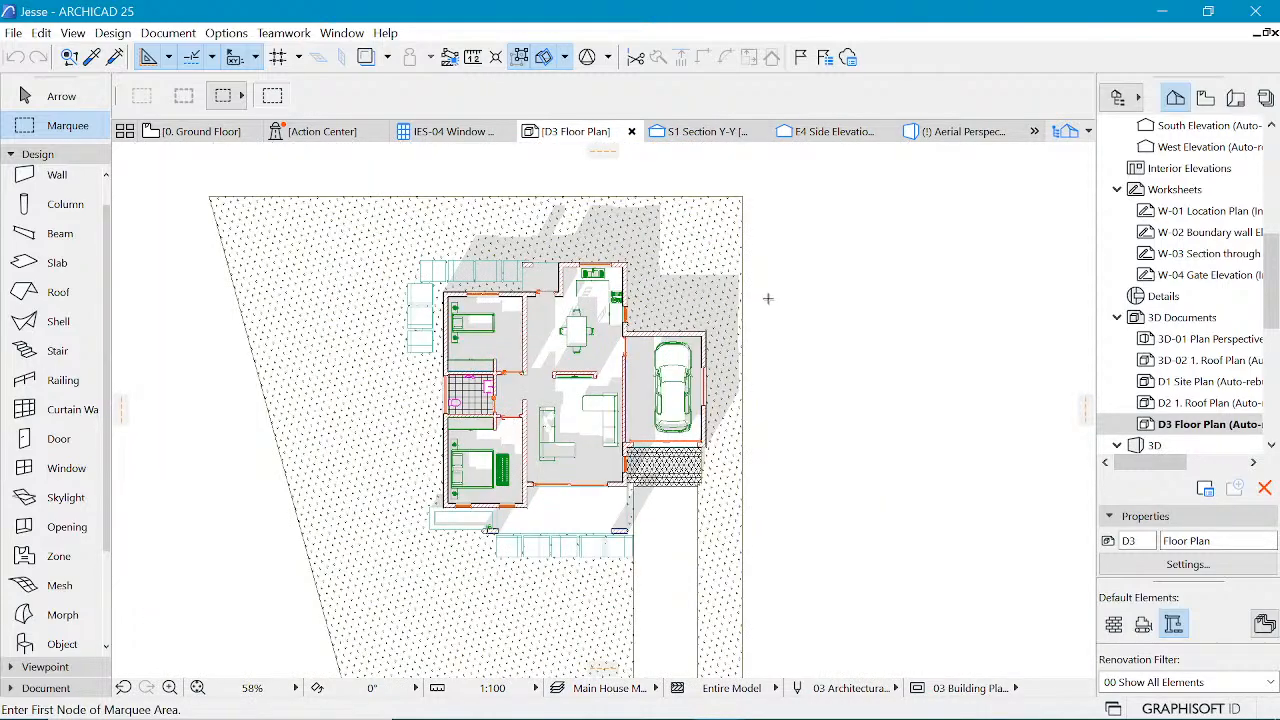
scroll(661, 307, "up", 1)
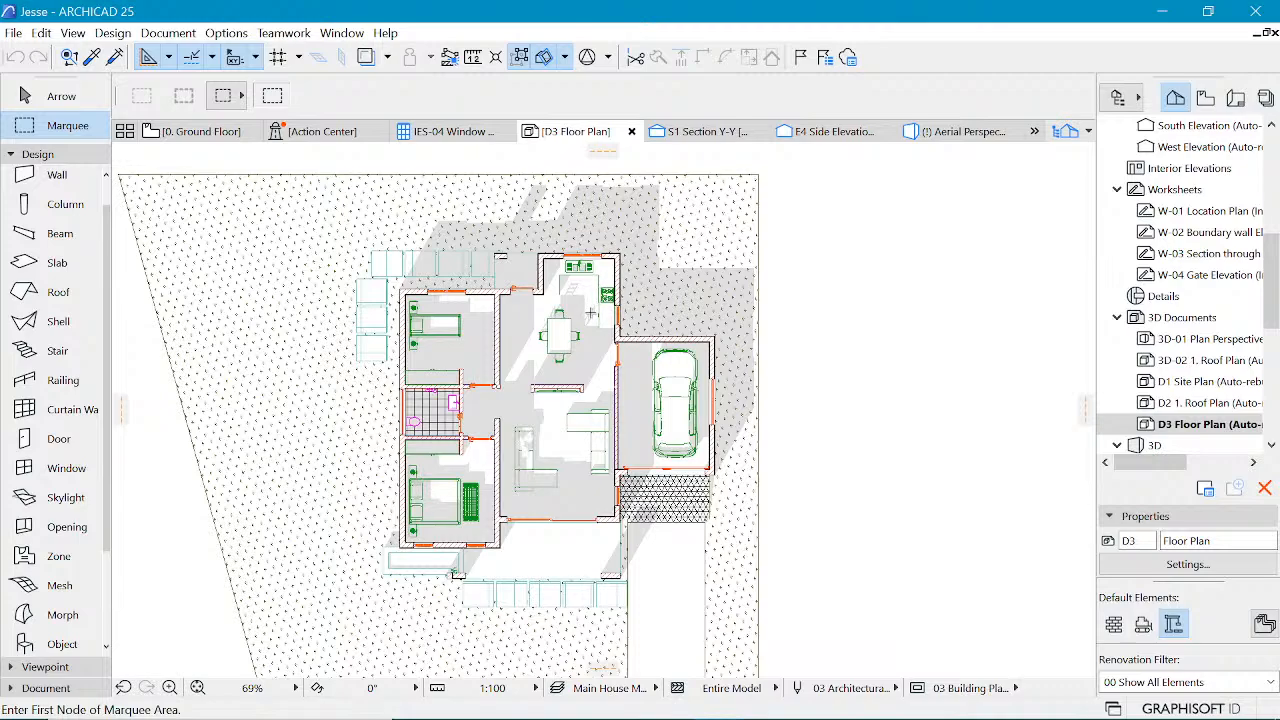
- Select the kitchen's corner base cabinet and the cabinet block beside the stove in turn to inspect their outlines
scroll(595, 298, "up", 6)
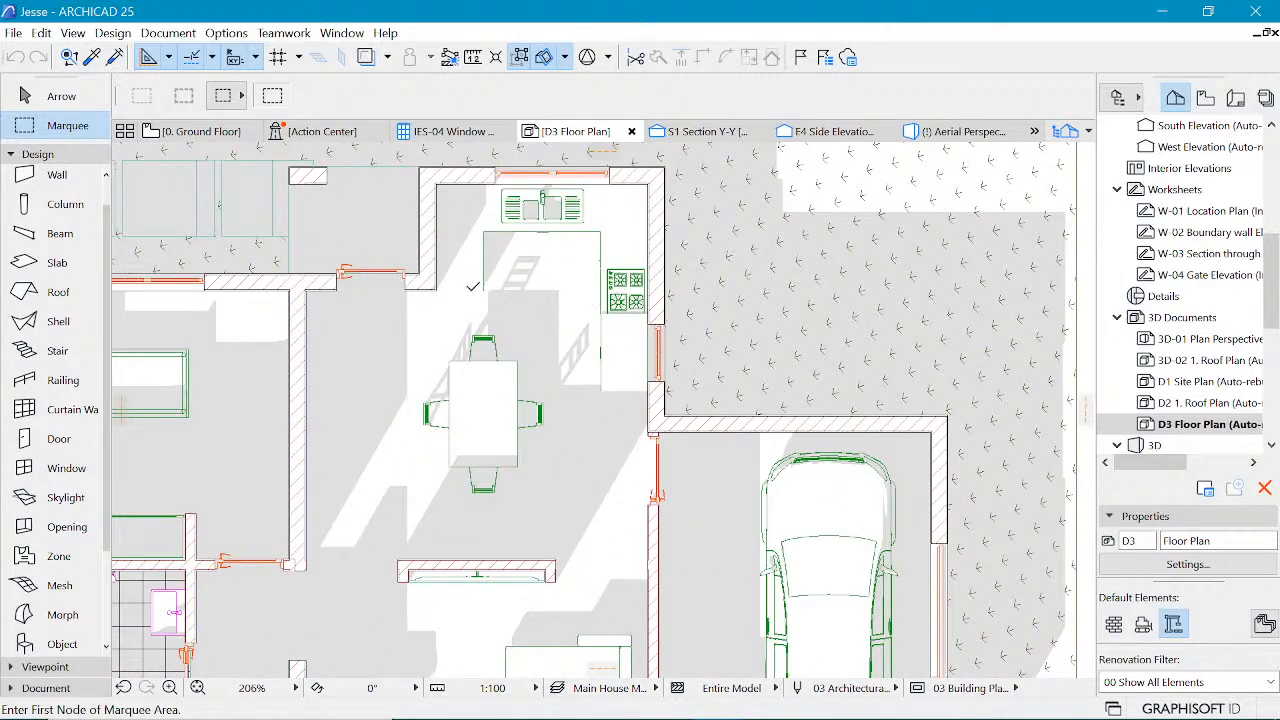
left_click(478, 287, "shift")
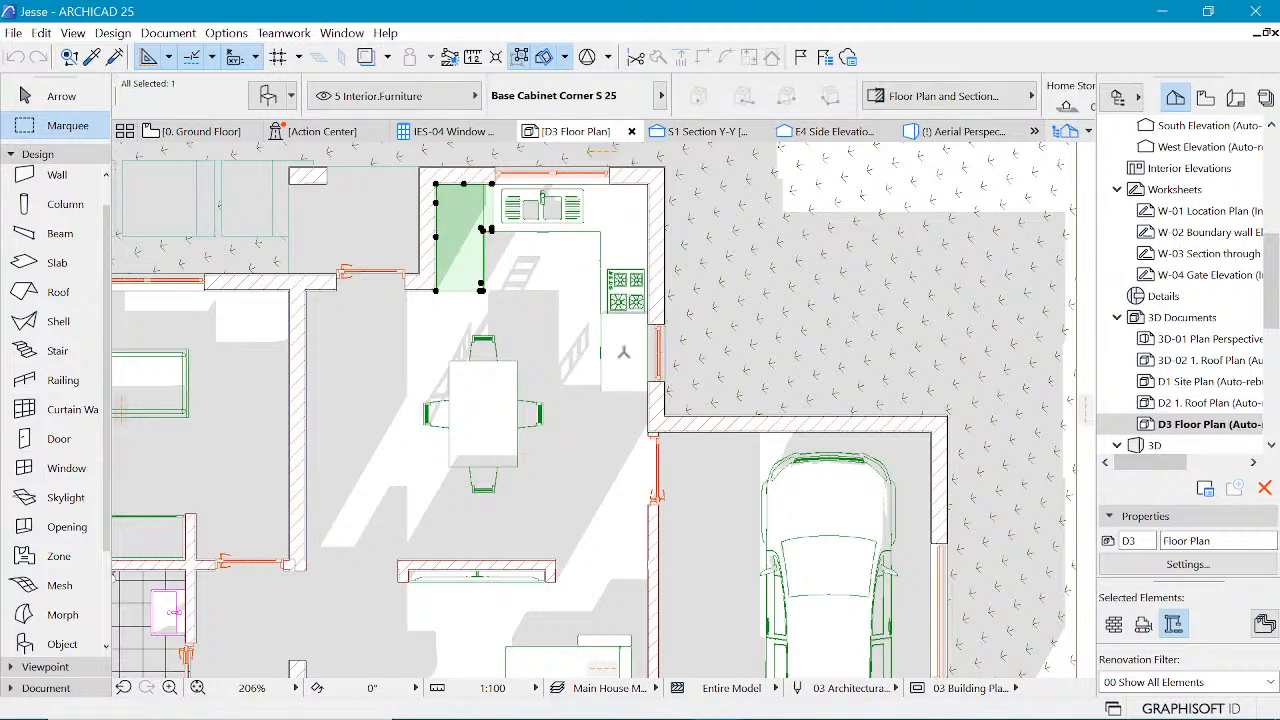
key("Escape")
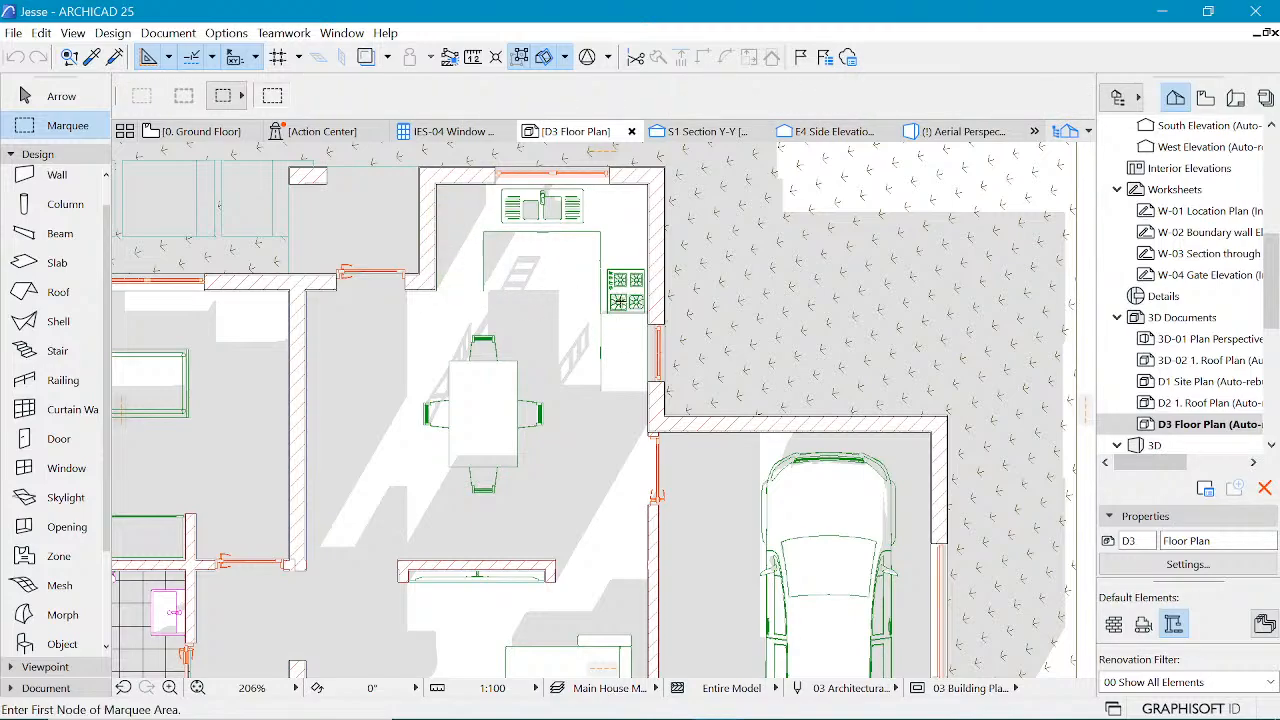
left_click(620, 366, "shift")
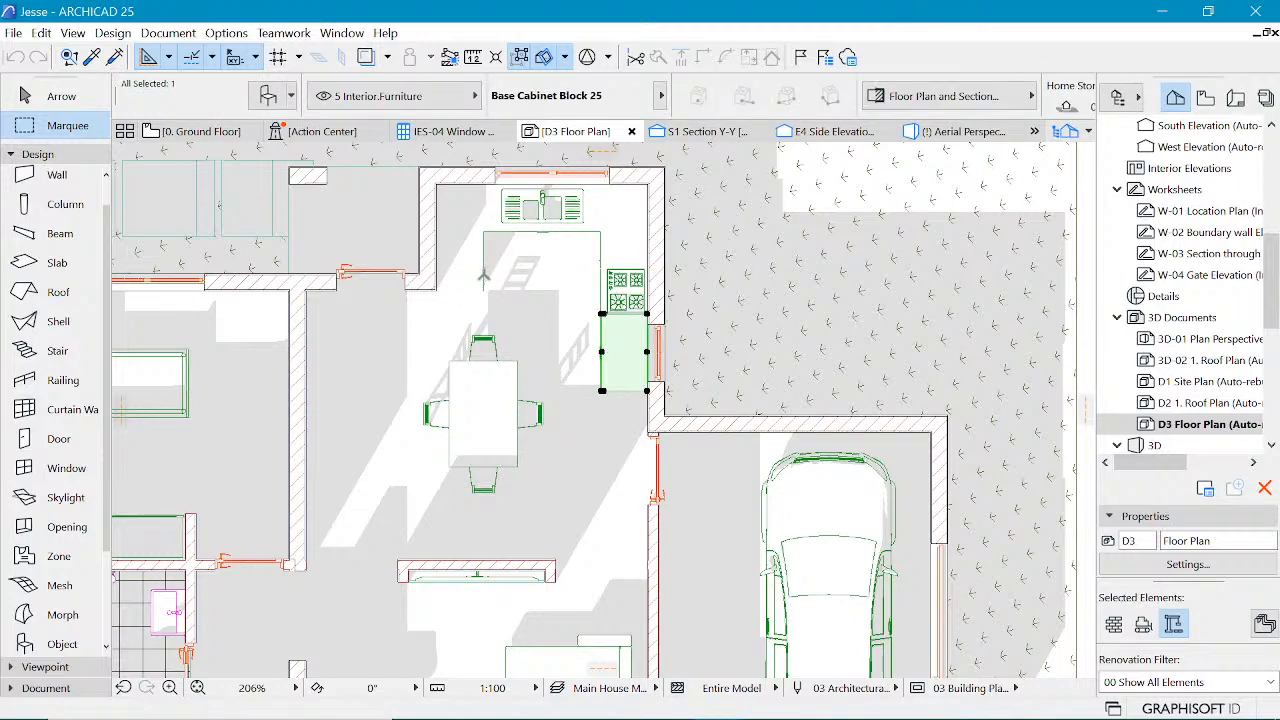
key("Escape")
- Turn off Hide Left Counter Edge in the Representation settings of the kitchen's Base Cabinet Corner S 25 and apply the change
left_click(480, 268, "shift")
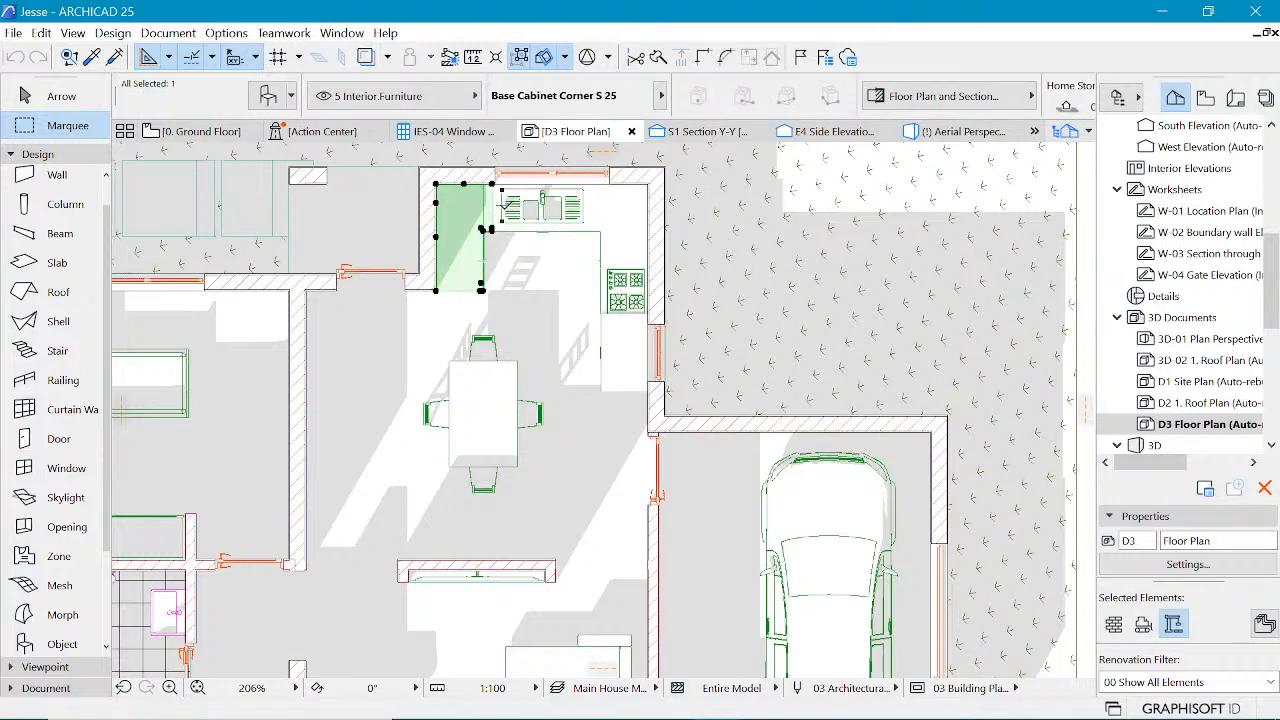
left_click(511, 206)
left_click(600, 97)
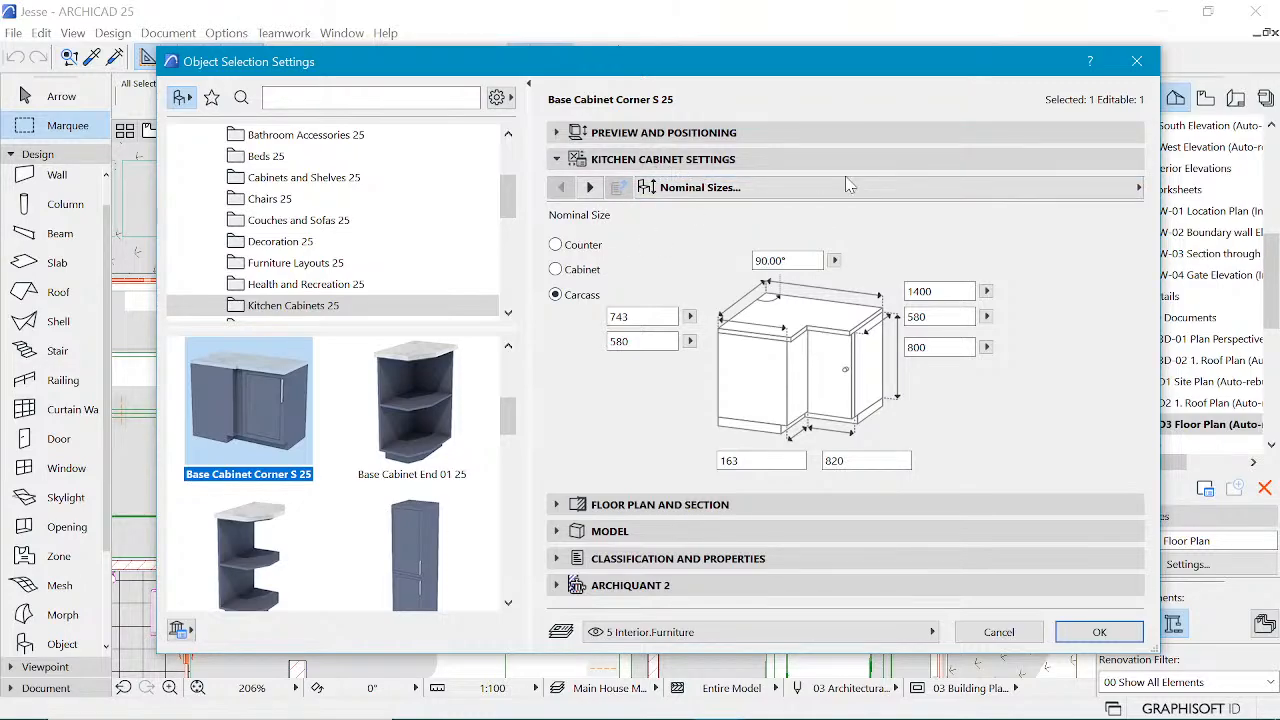
left_click(700, 187)
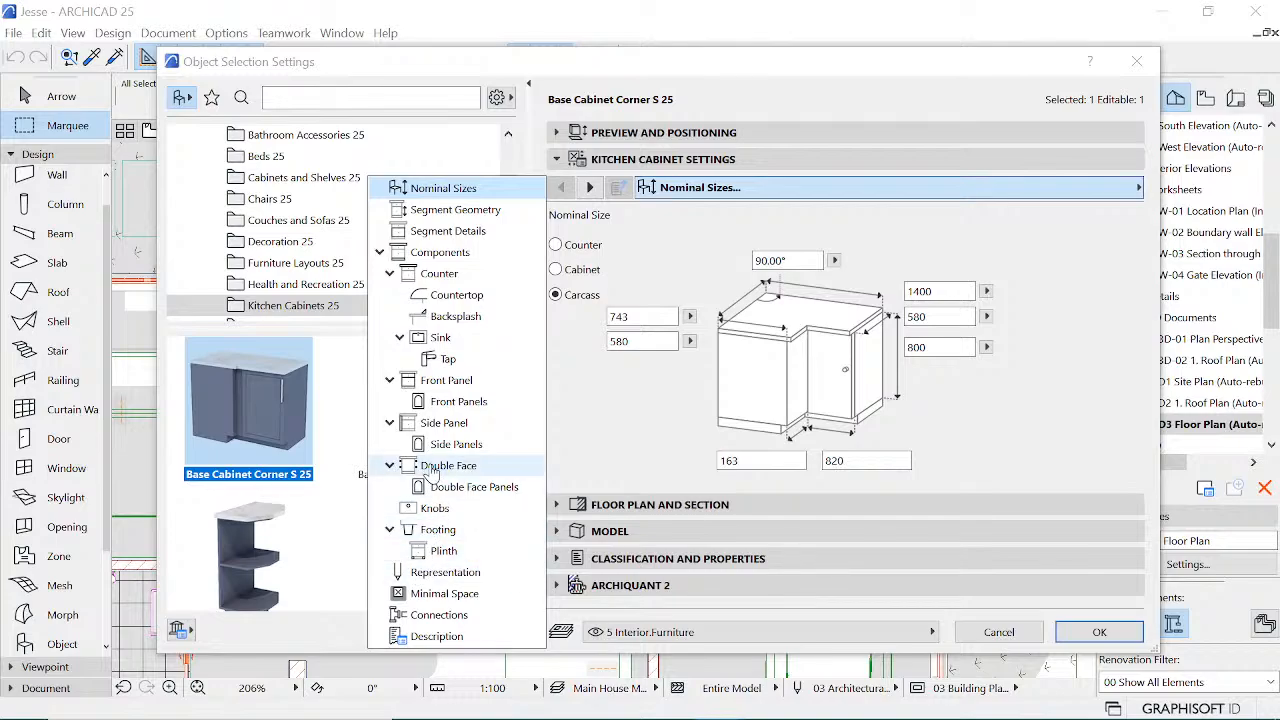
left_click(450, 574)
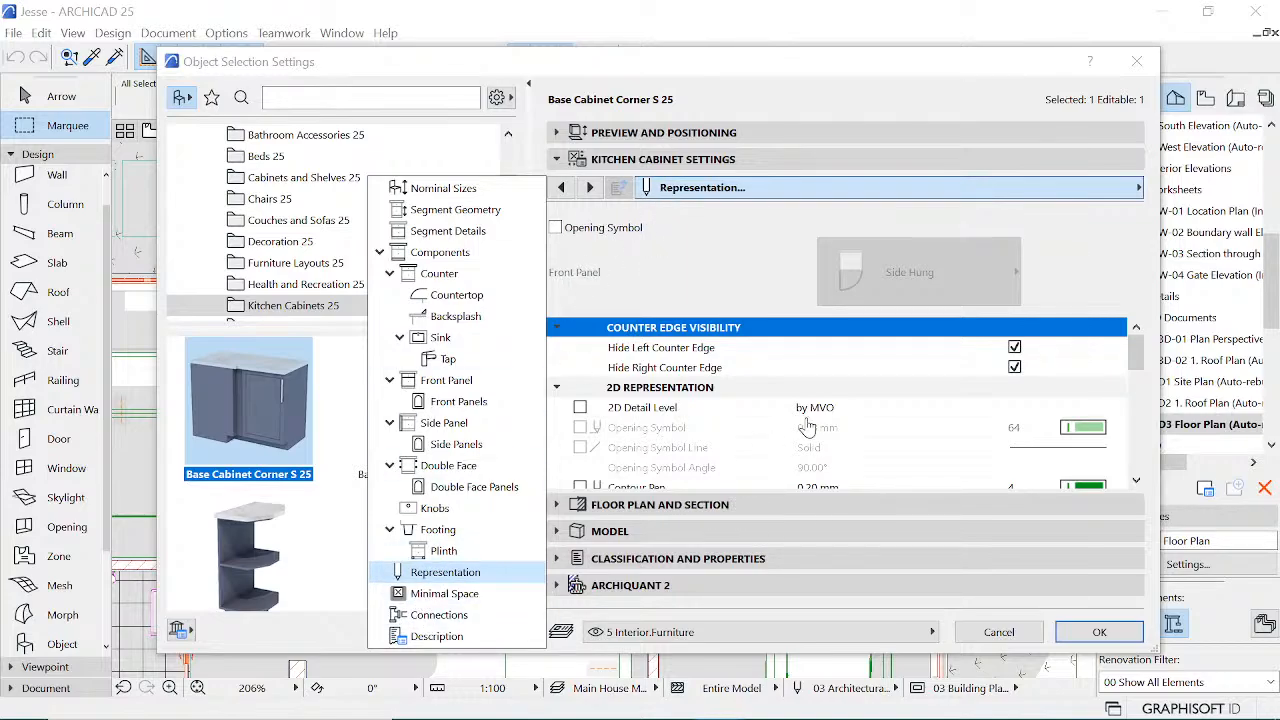
left_click(769, 372)
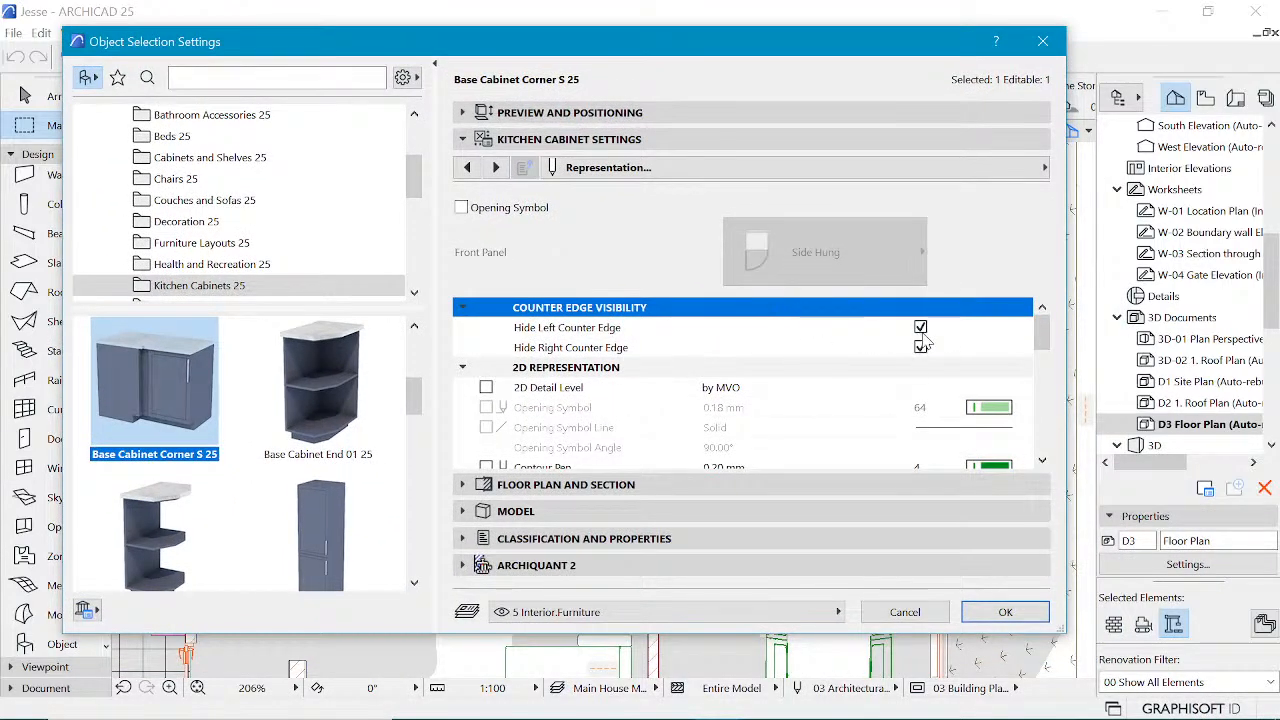
left_click(920, 327)
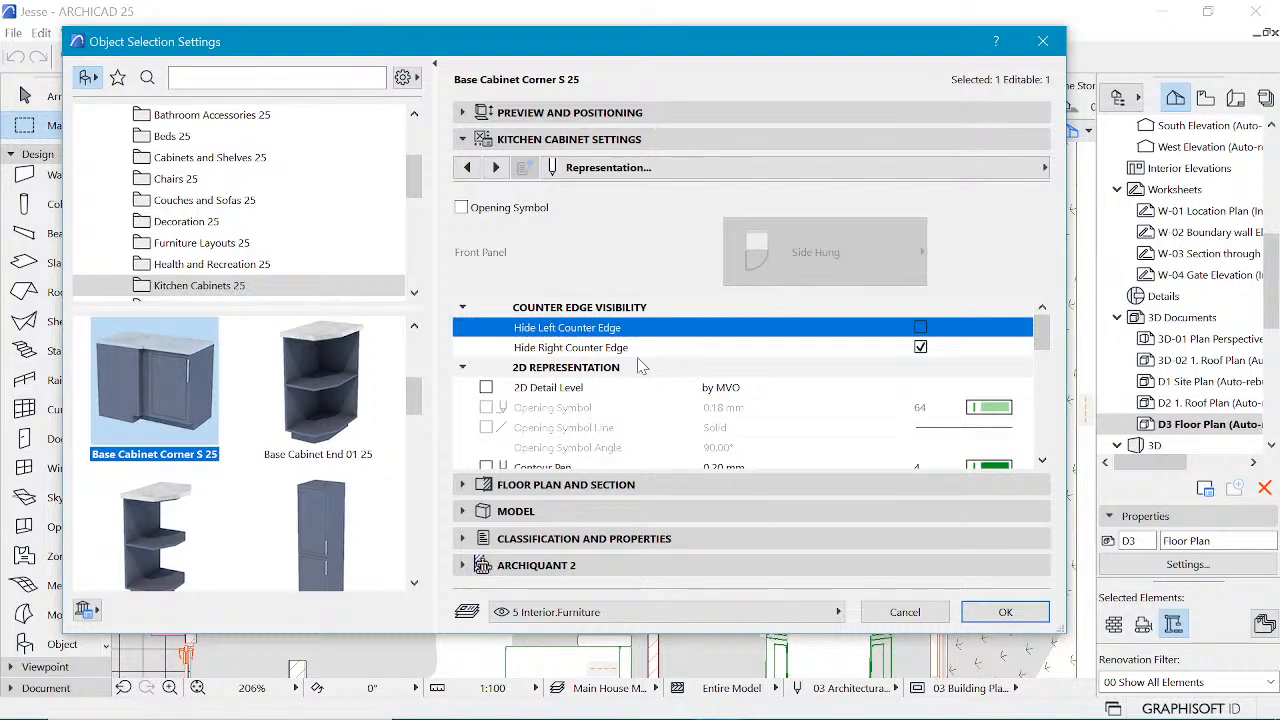
left_click(968, 612)
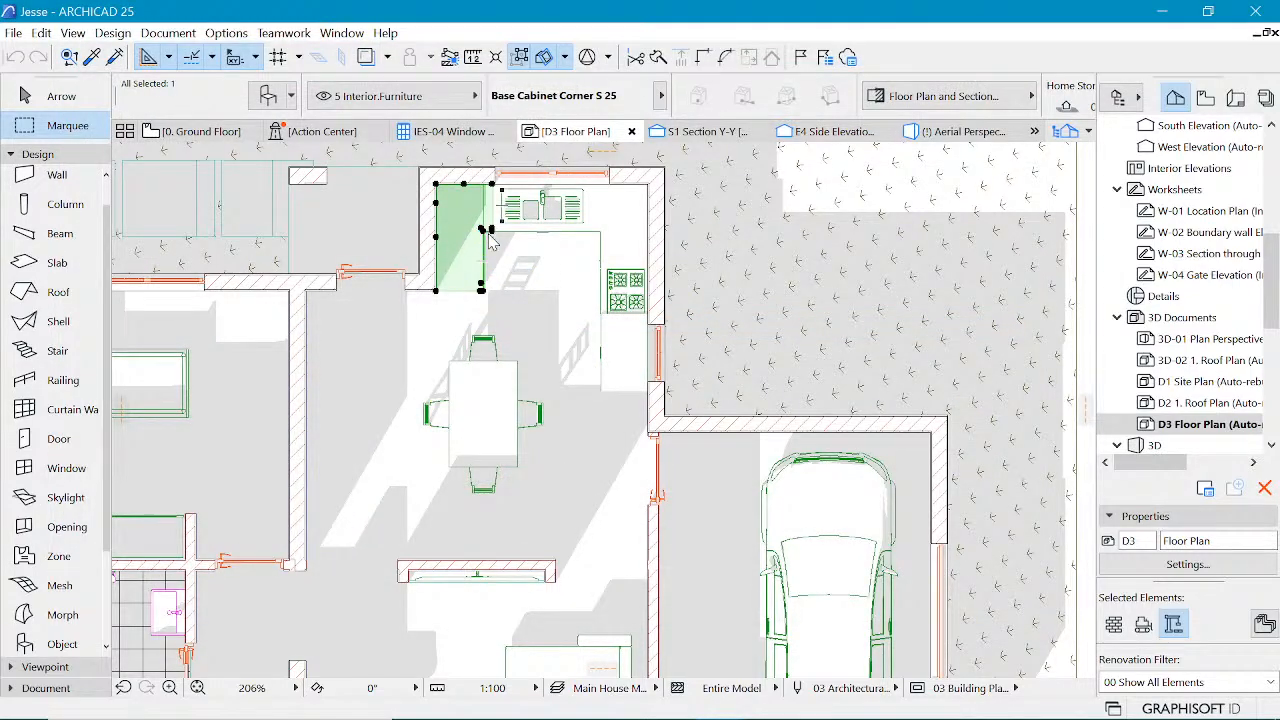
- Turn Hide Left Counter Edge back on and Hide Right Counter Edge off for the kitchen's Base Cabinet Corner S 25
scroll(489, 238, "up", 4)
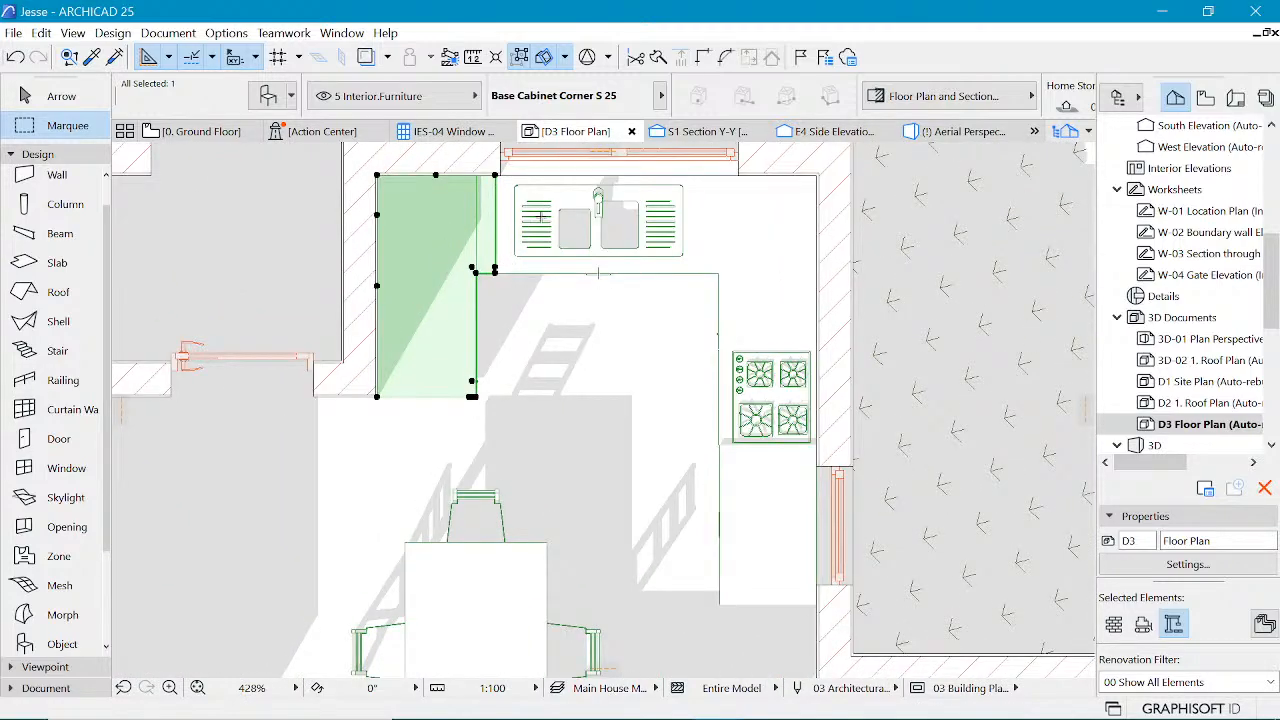
key("ctrl+t")
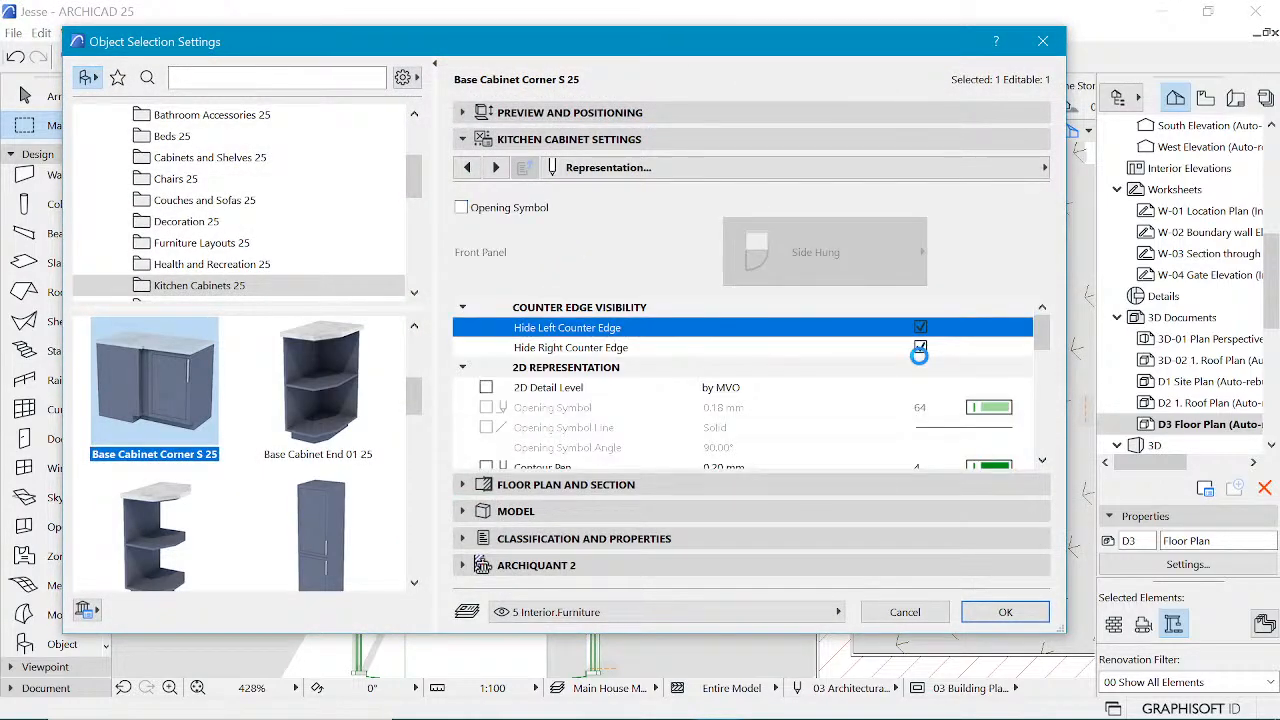
left_click(921, 348)
left_click(1005, 612)
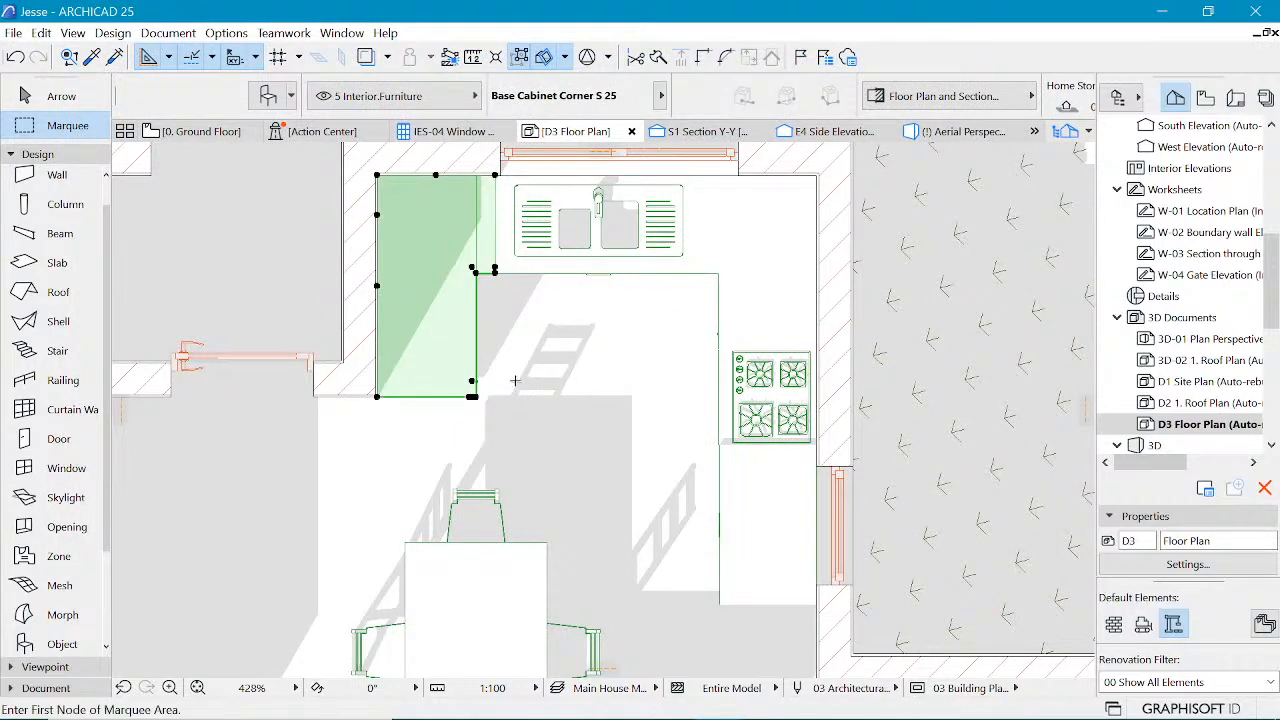
key("Escape")
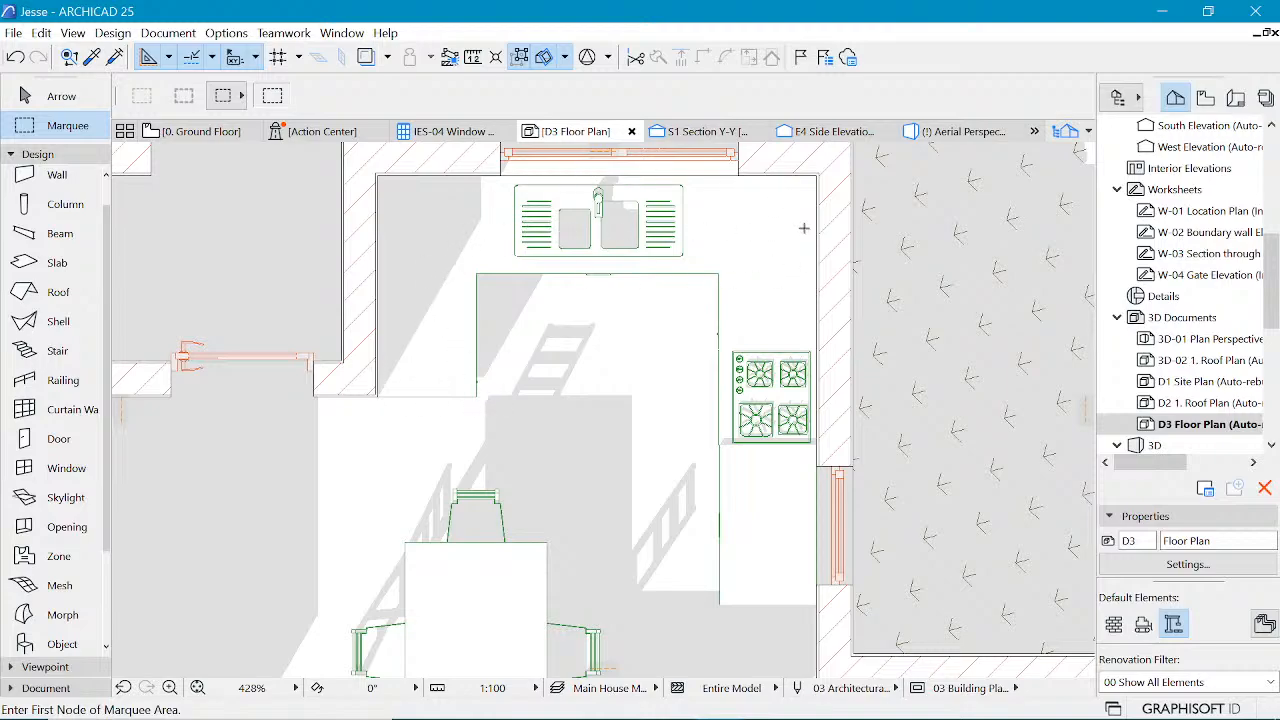
- Turn off Hide Left Counter Edge in the Representation settings of the Base Cabinet Block 25 beside the stove and apply the change
scroll(595, 233, "down", 5)
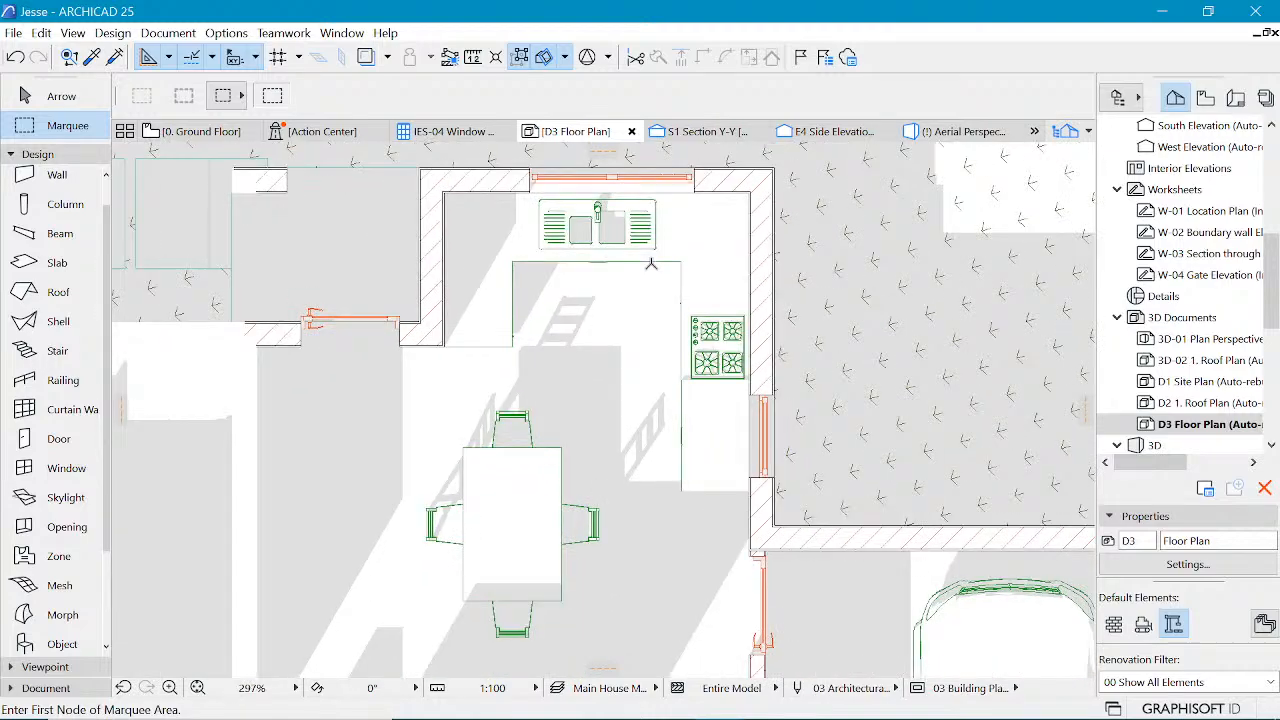
scroll(690, 388, "up", 4)
left_click(700, 396, "shift")
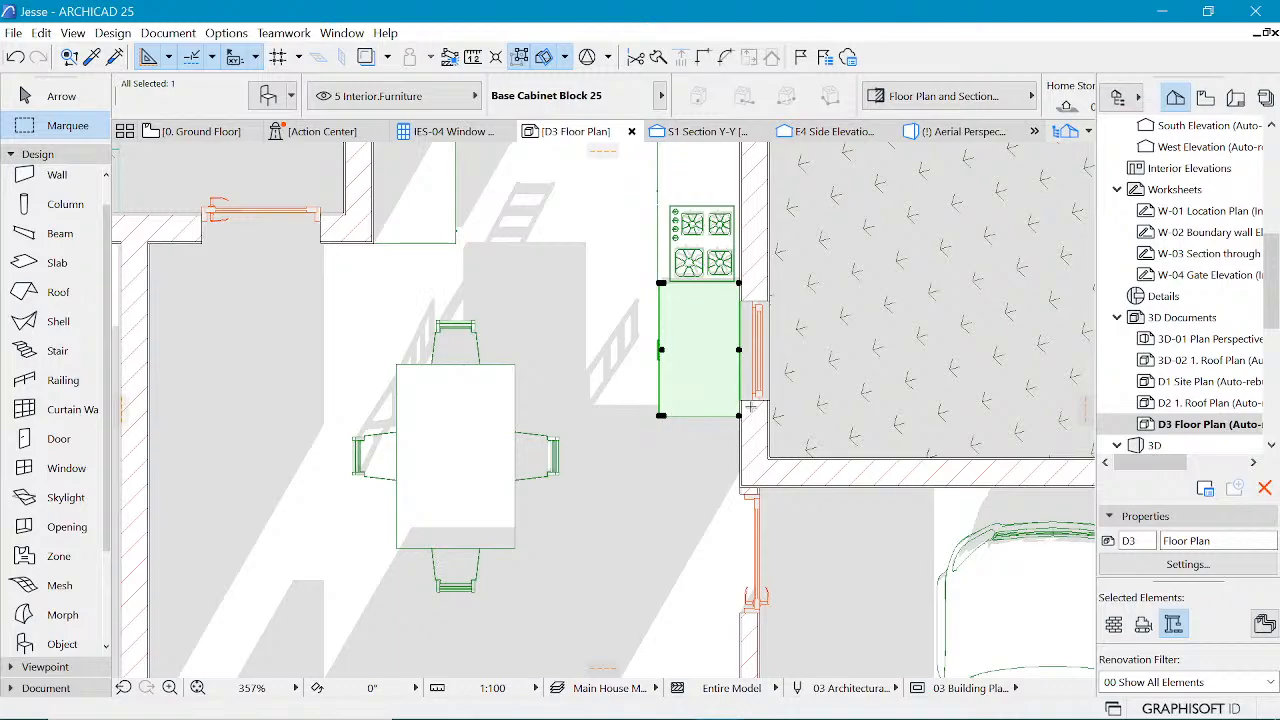
double_click(715, 229)
left_click(853, 177)
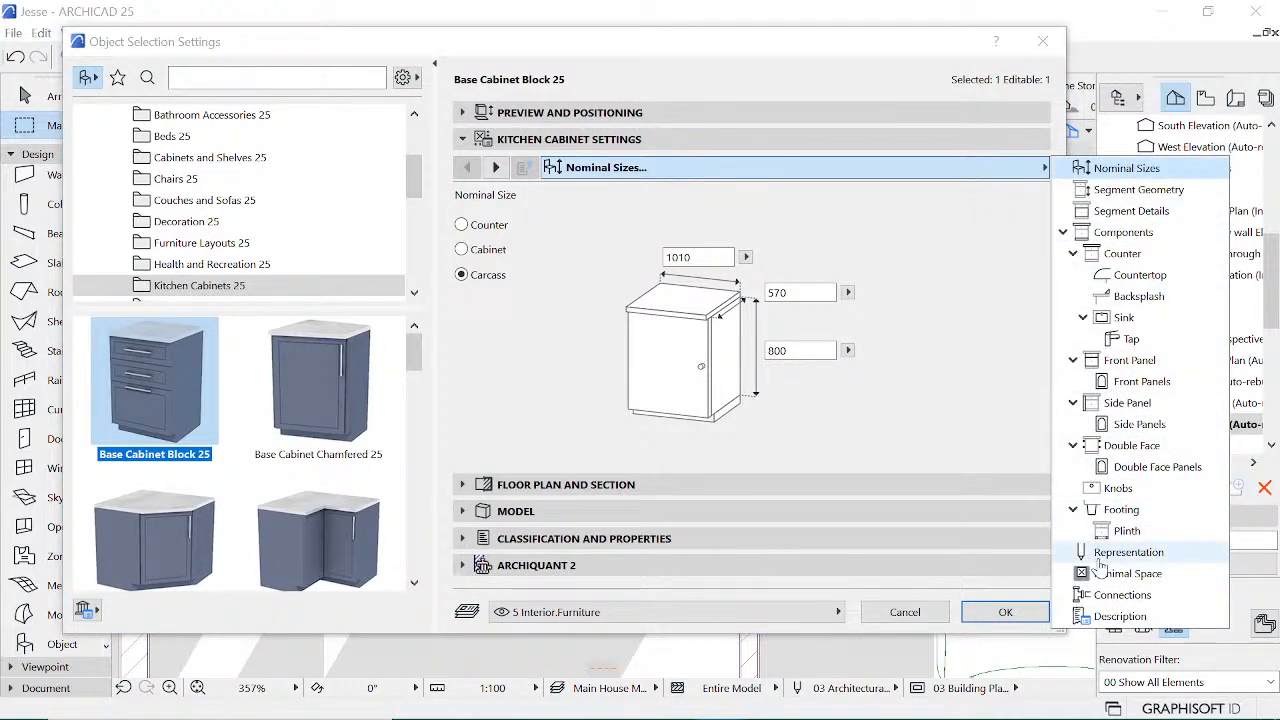
left_click(1100, 556)
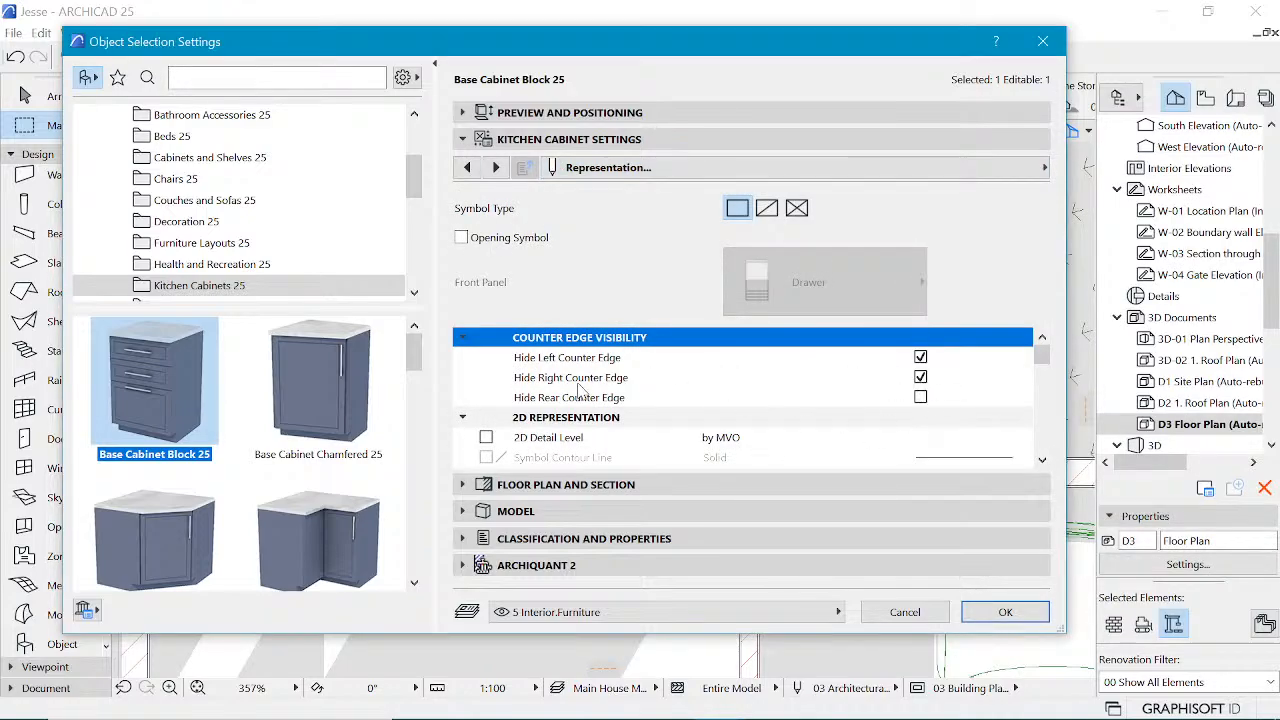
left_click(921, 358)
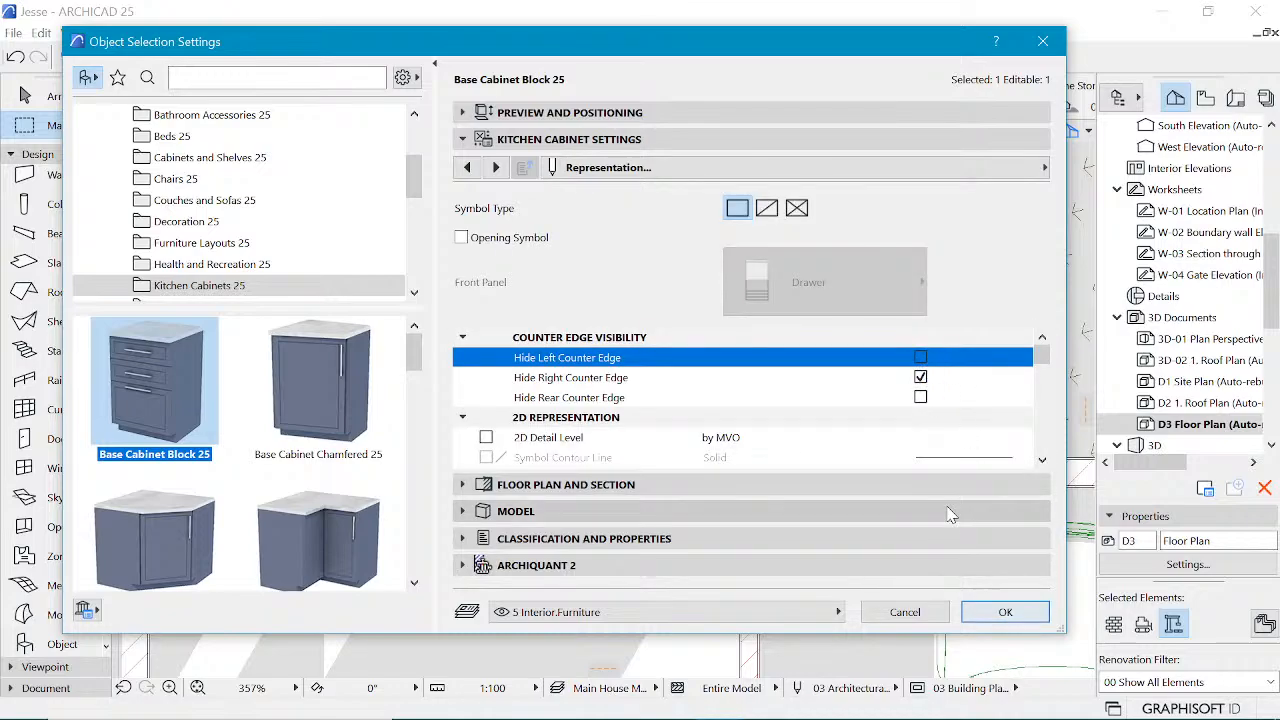
left_click(1005, 612)
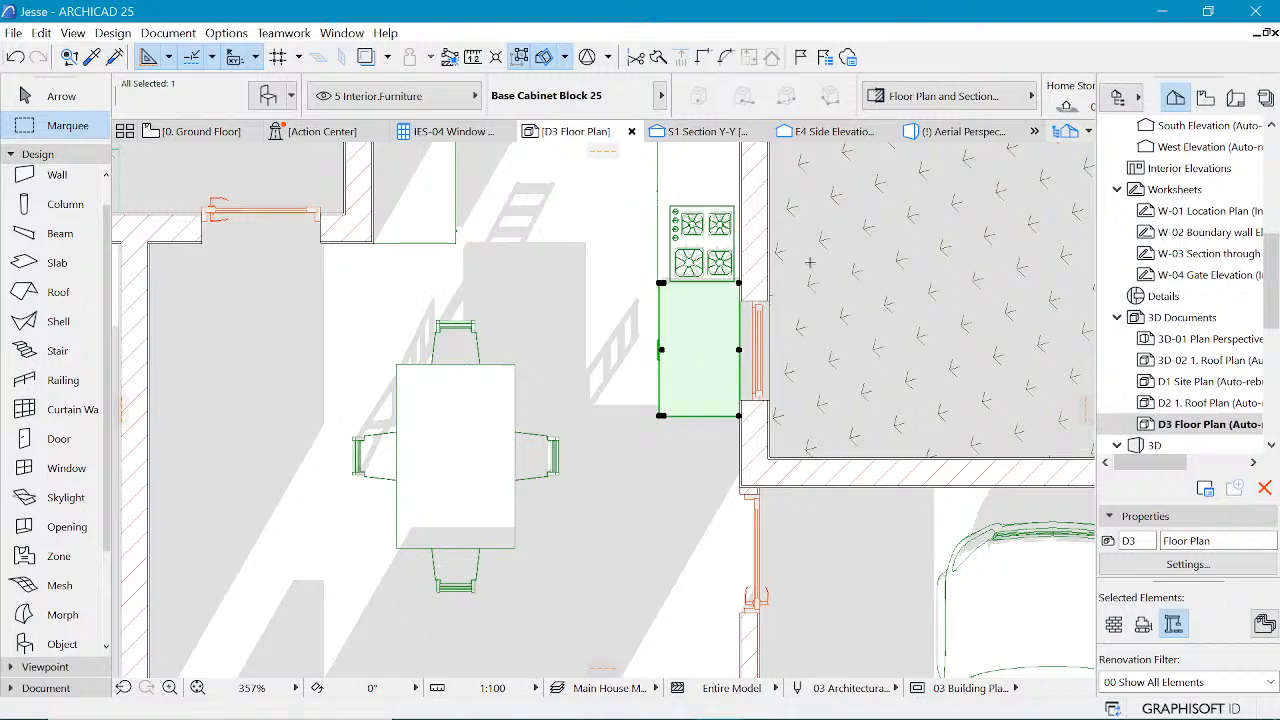
key("Escape")
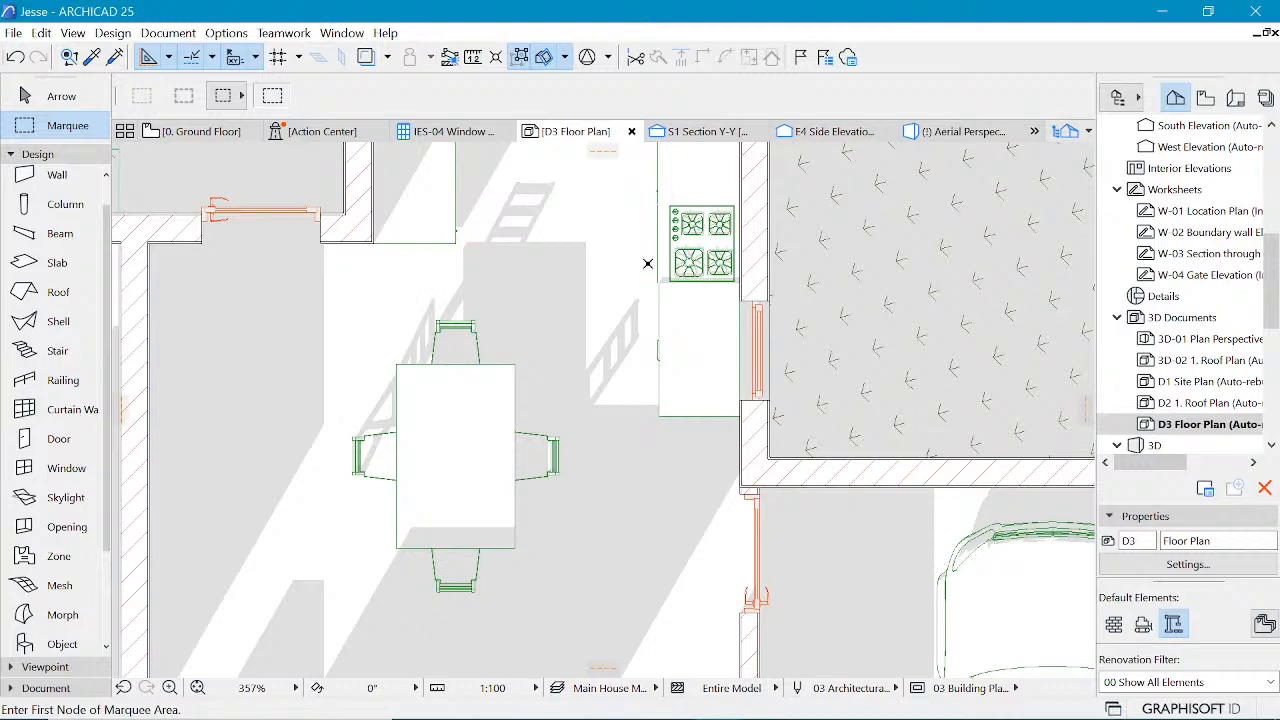
- Apply the Element based graphic override combination to D3 Floor Plan
scroll(553, 266, "down", 2)
scroll(591, 346, "down", 4)
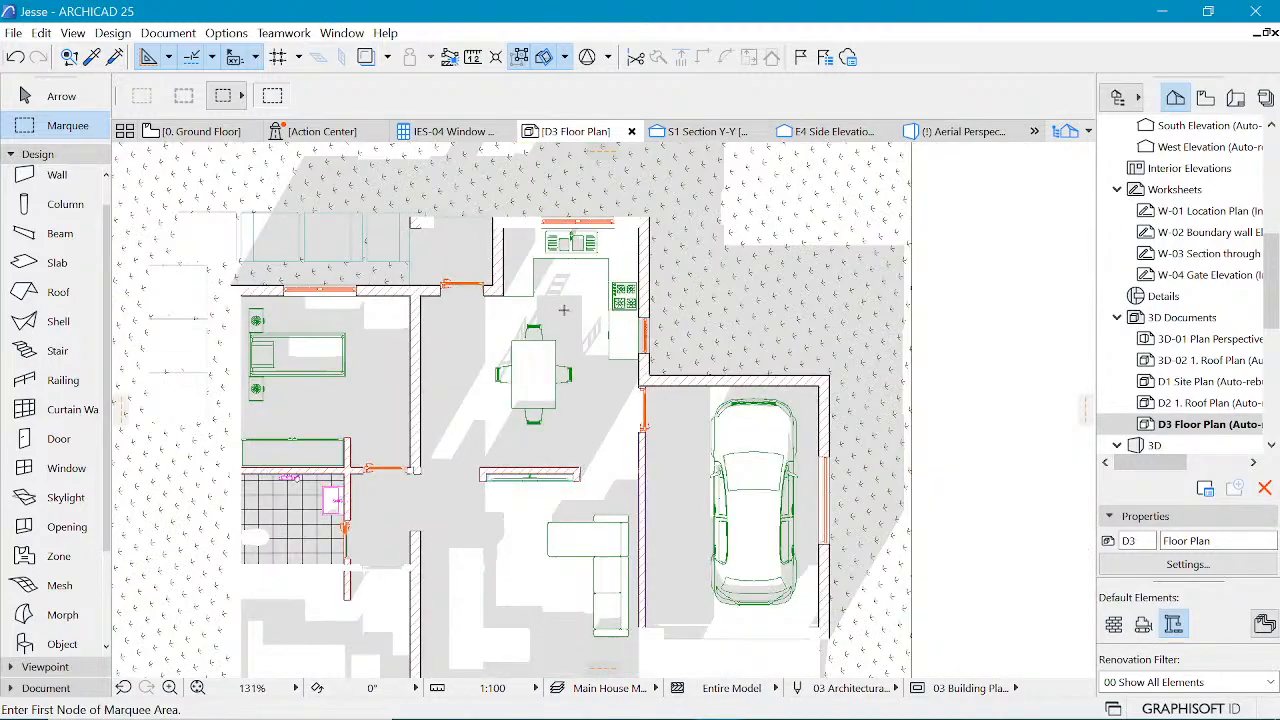
scroll(557, 222, "down", 2)
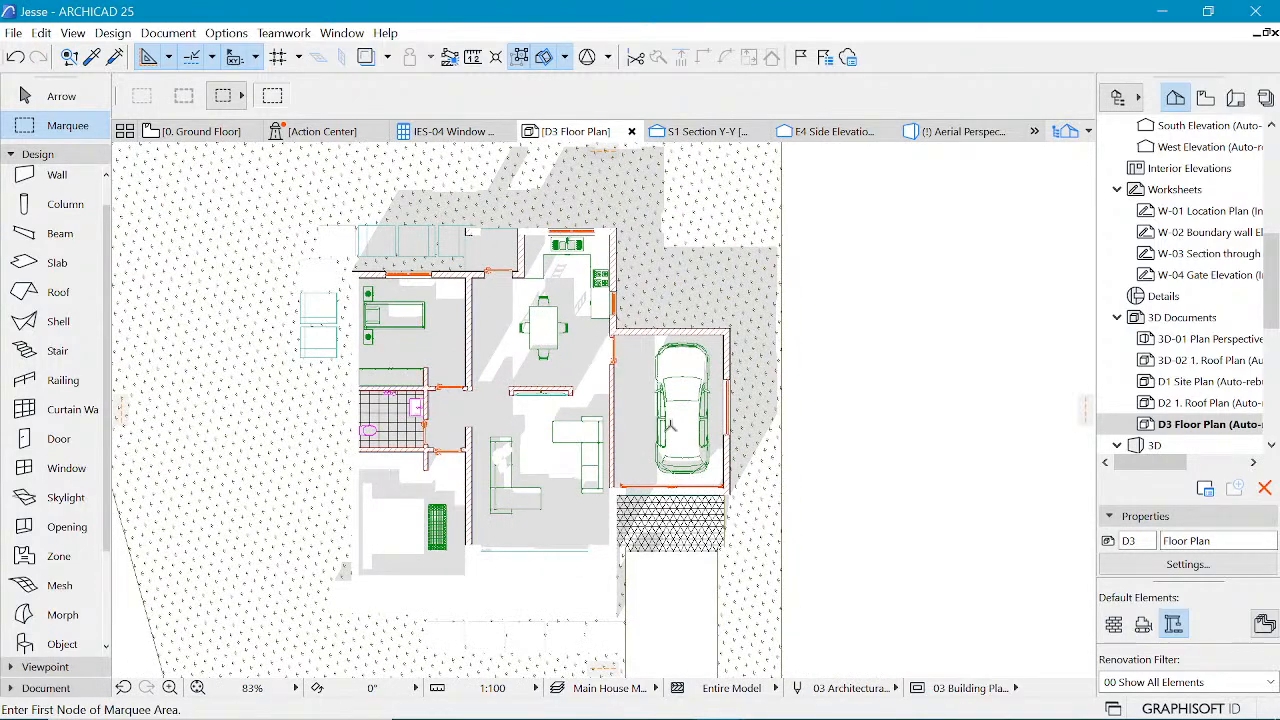
scroll(588, 660, "up", 1)
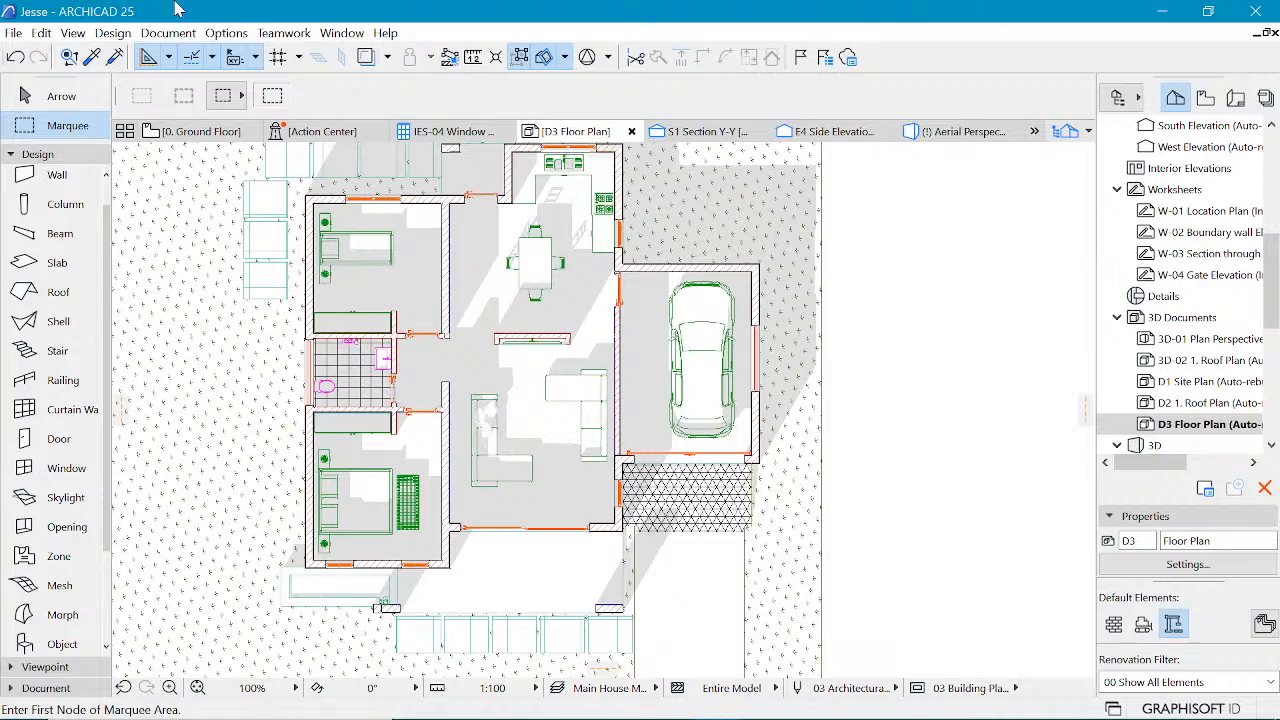
left_click(157, 36)
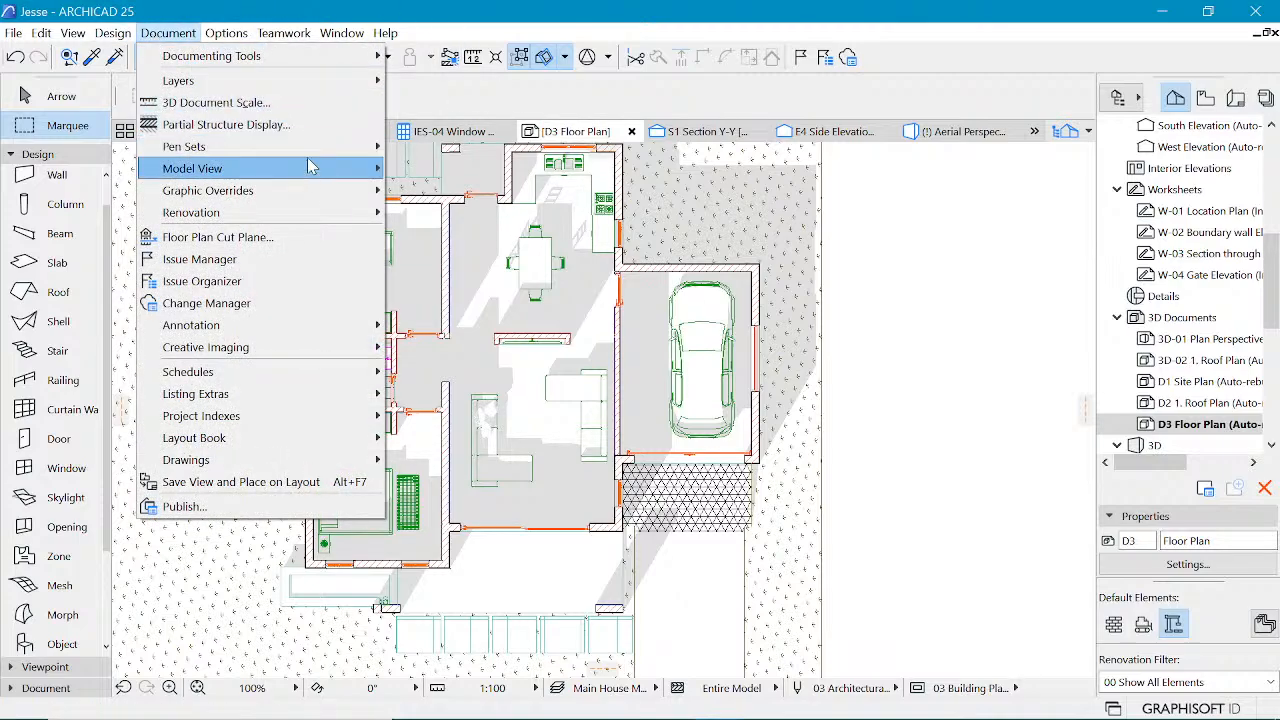
mouse_move(288, 192)
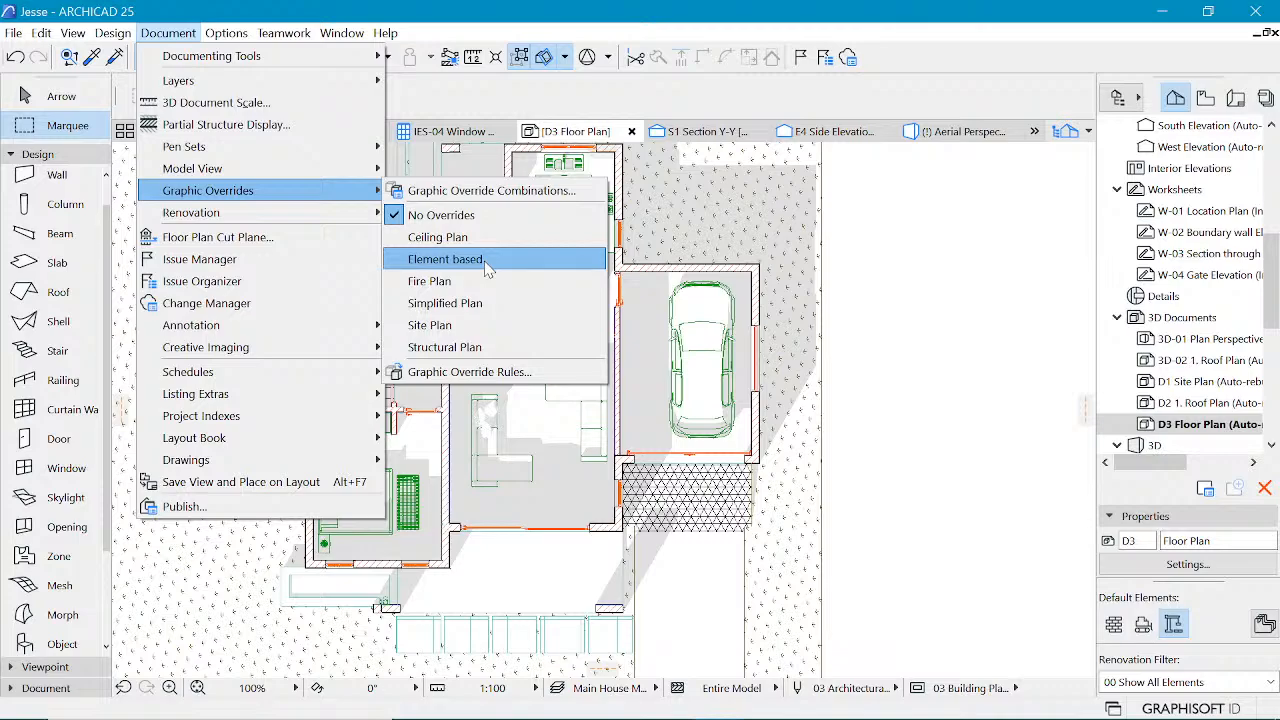
left_click(487, 264)
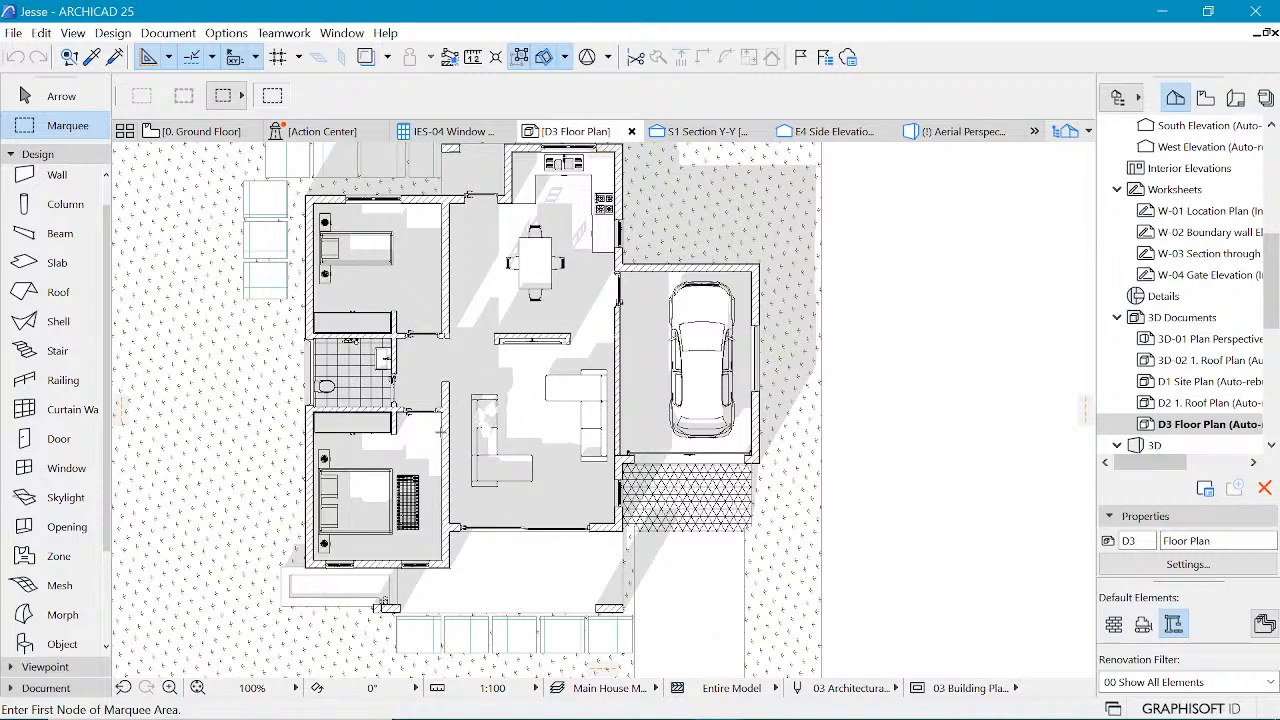
- Turn on True Line Weight in D3 Floor Plan and check the wall, door and furniture lines up close
scroll(488, 487, "down", 2)
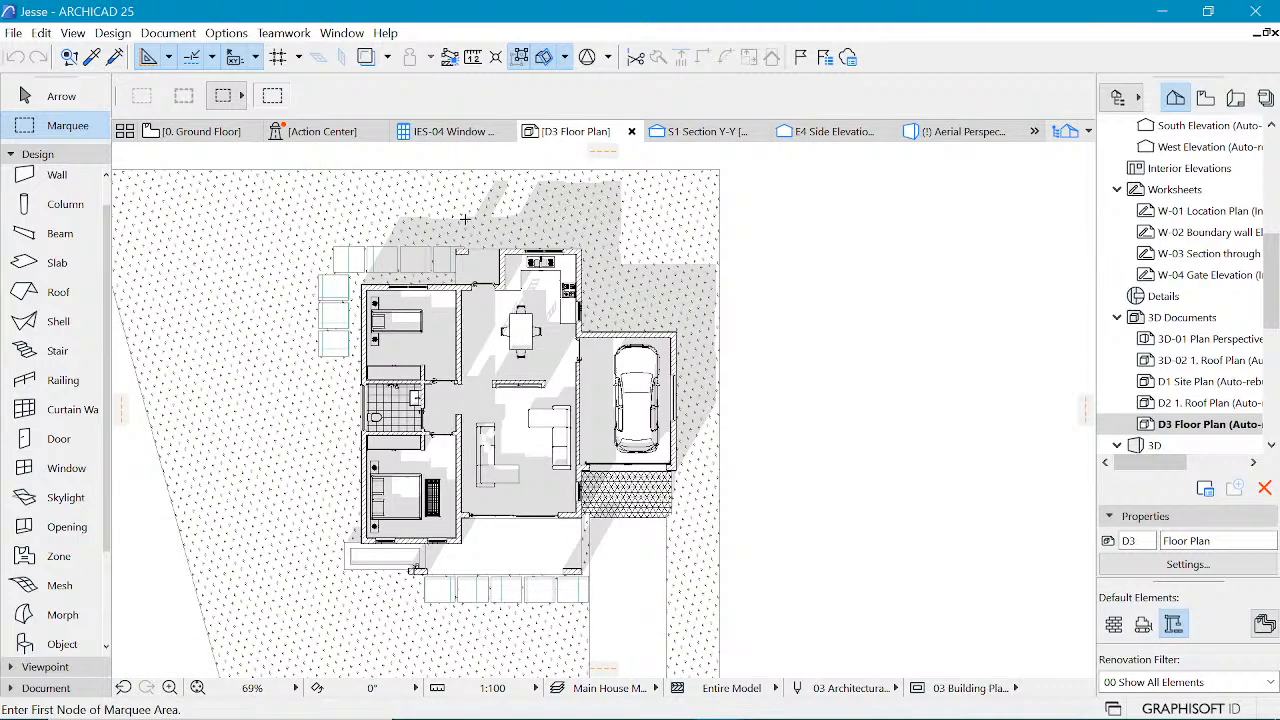
scroll(529, 428, "up", 2)
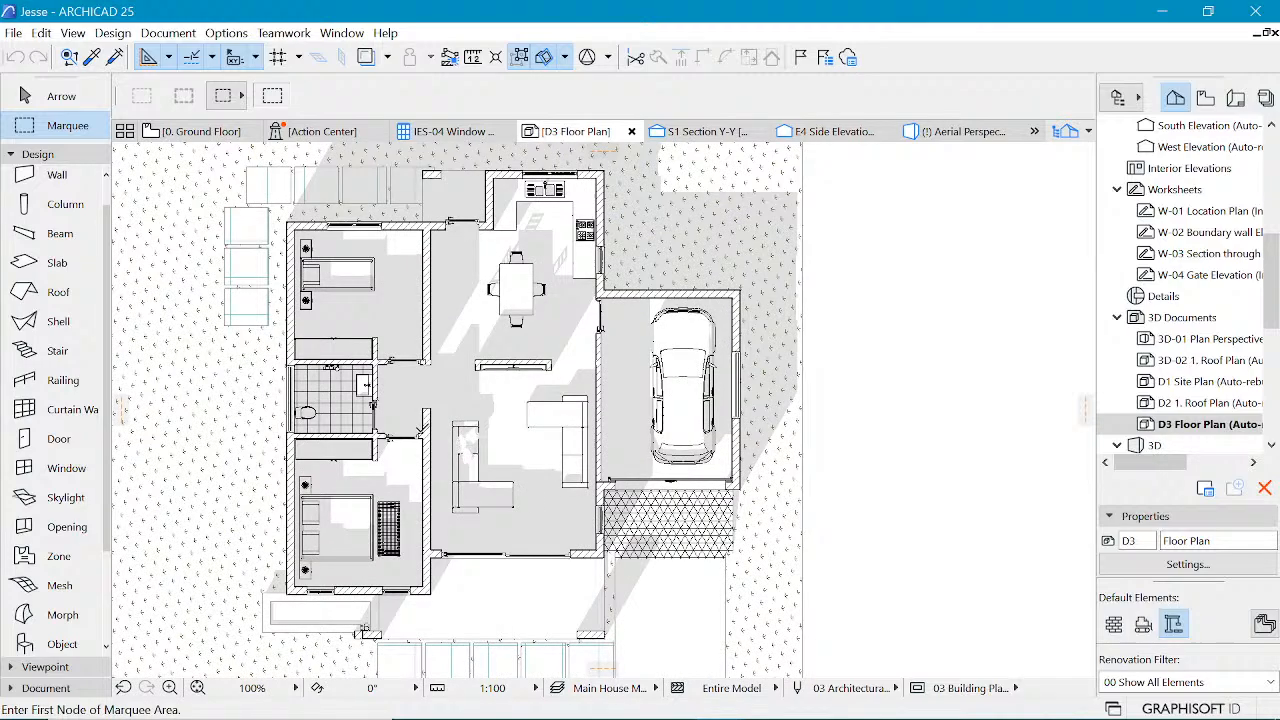
scroll(390, 420, "up", 6)
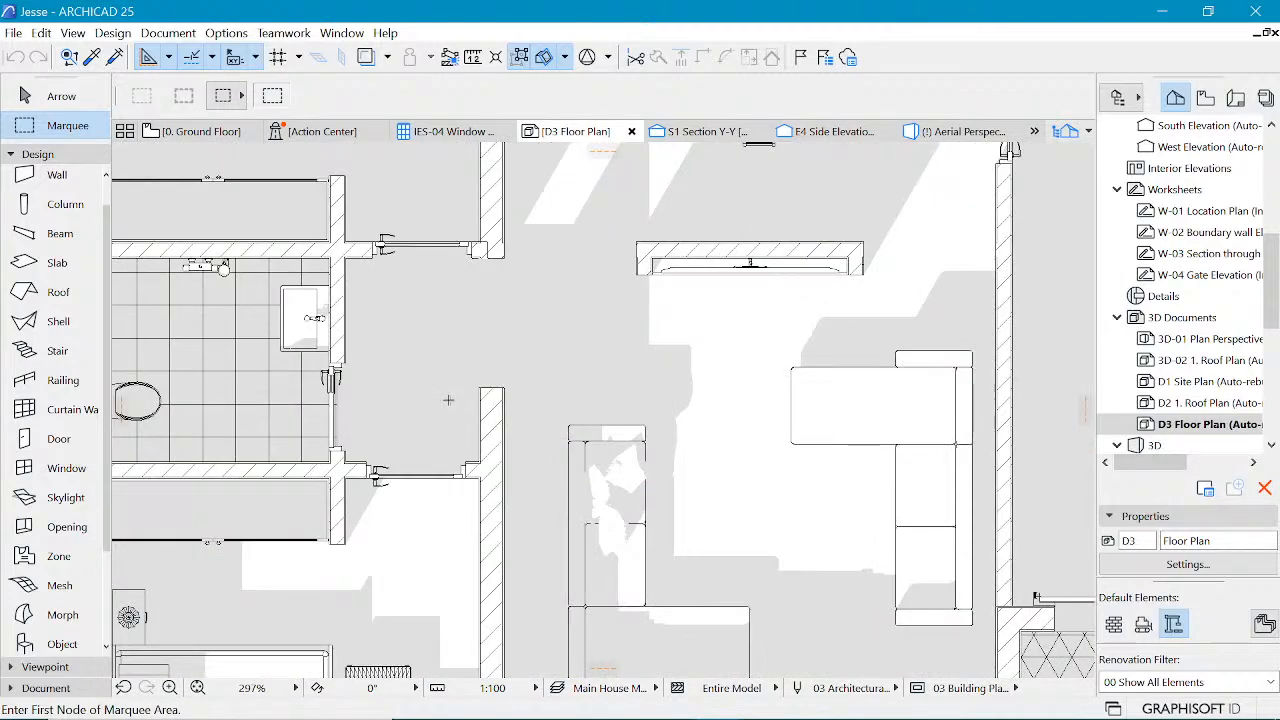
scroll(448, 400, "down", 4)
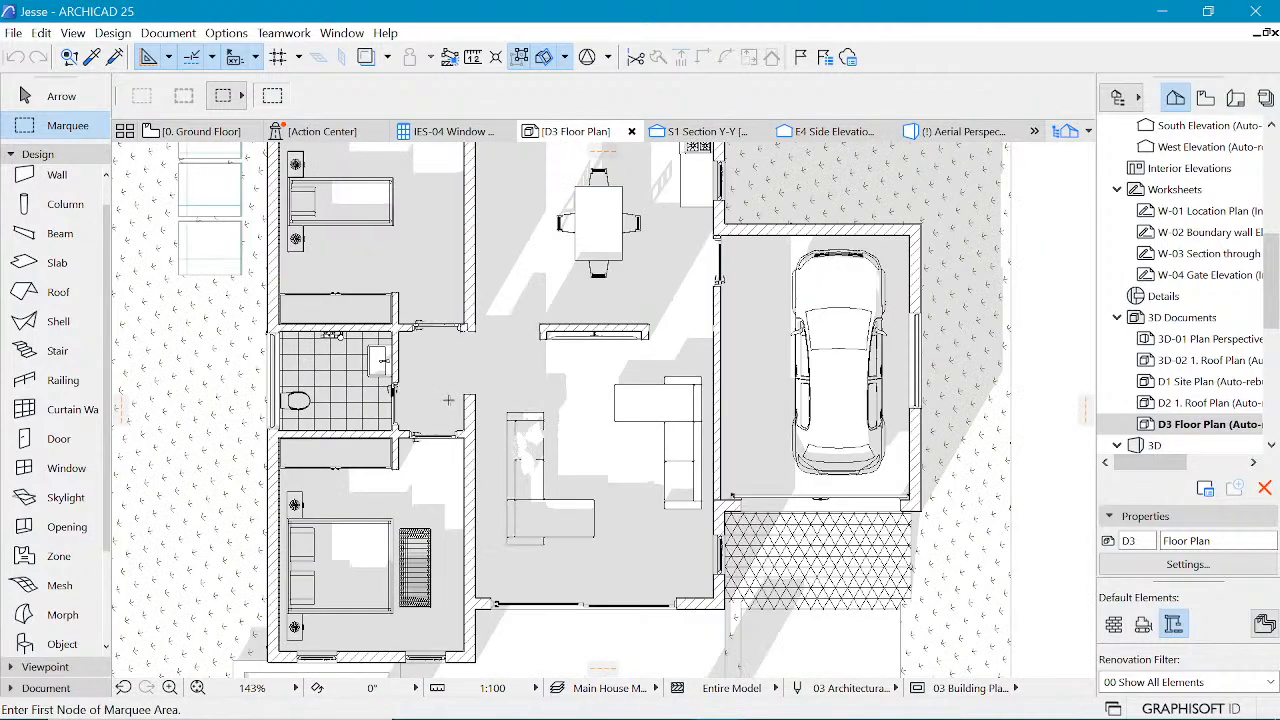
right_click(1064, 203)
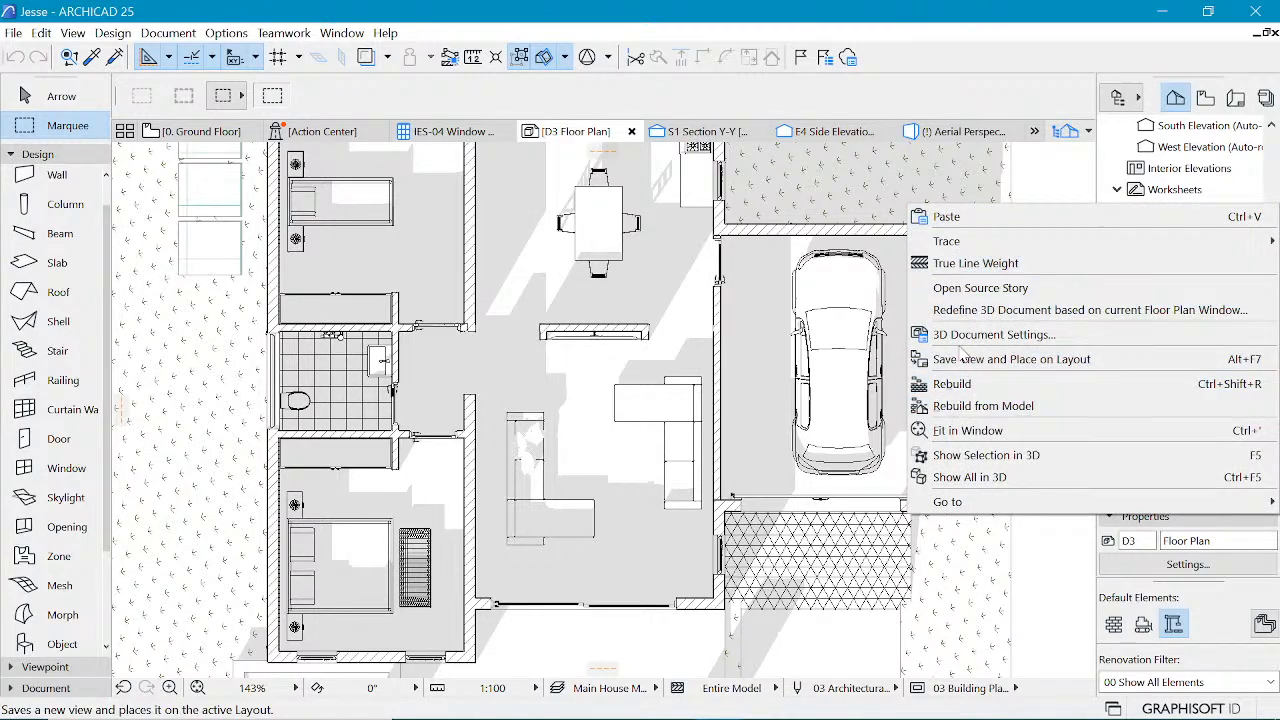
left_click(975, 264)
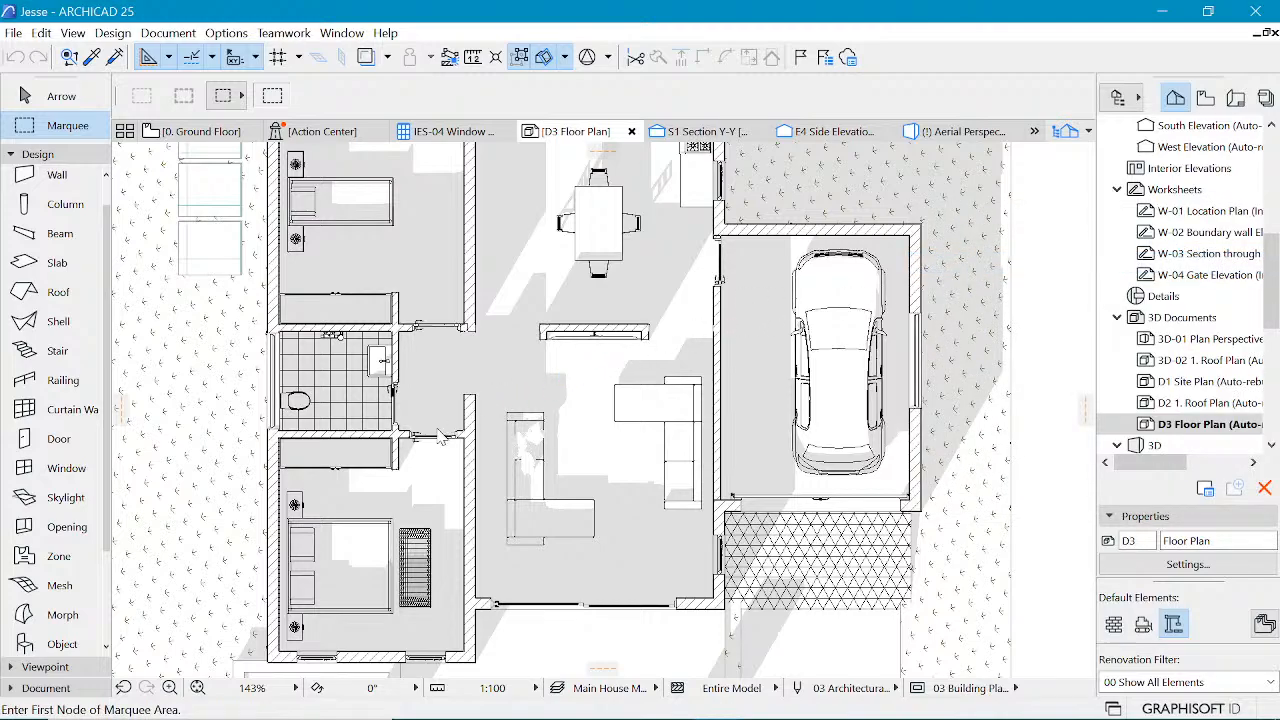
scroll(258, 436, "up", 5)
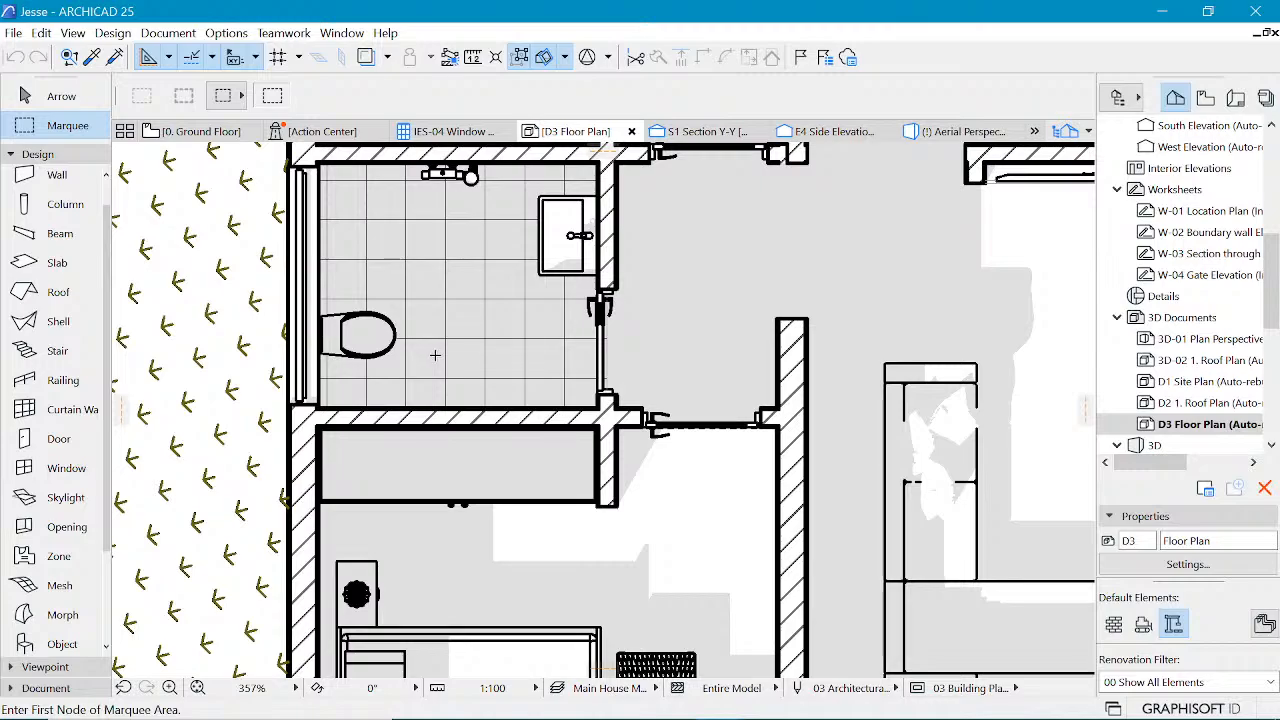
scroll(335, 297, "down", 4)
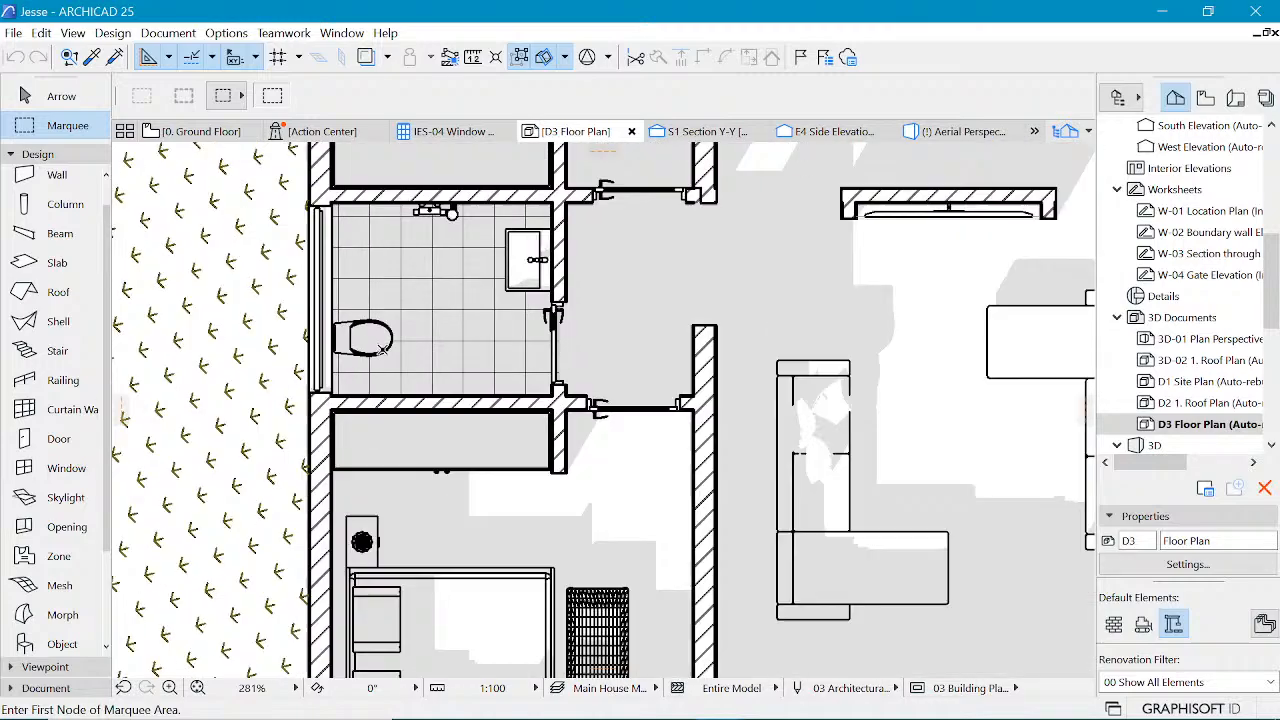
scroll(605, 257, "up", 5)
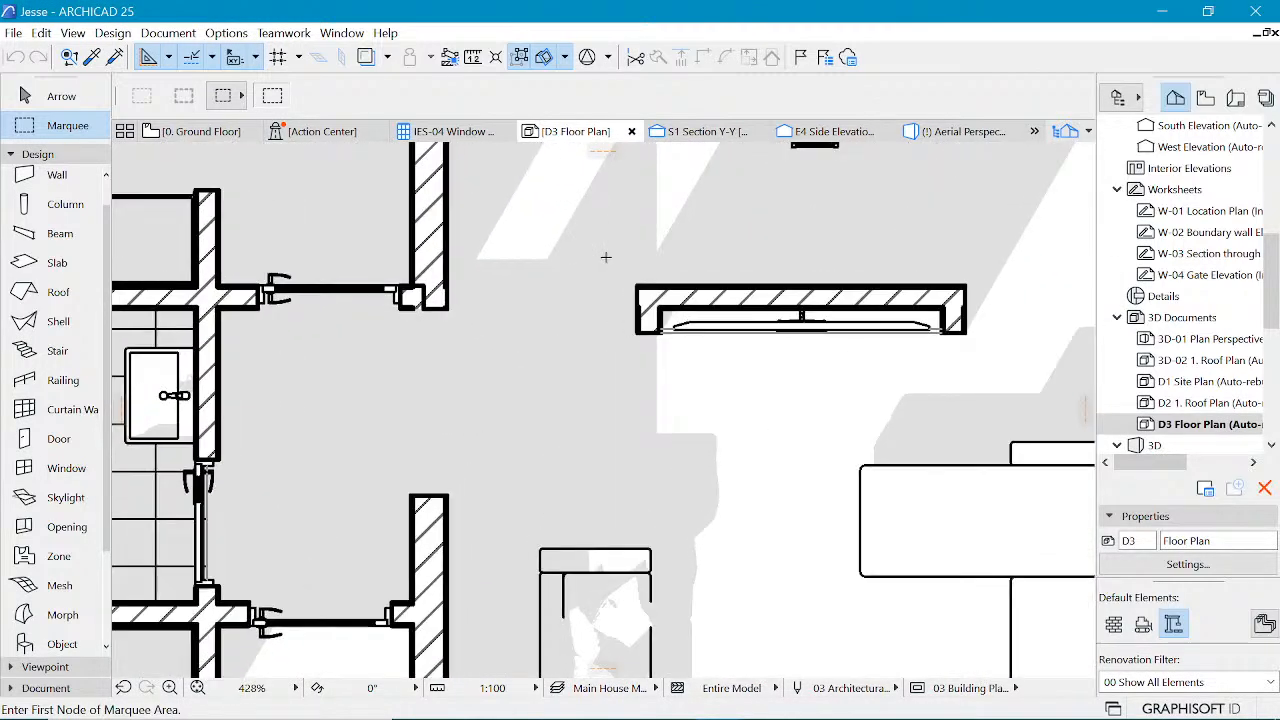
- Switch the pen set of D3 Floor Plan to 04 Building plans 50 and check the line thicknesses
left_click(895, 696)
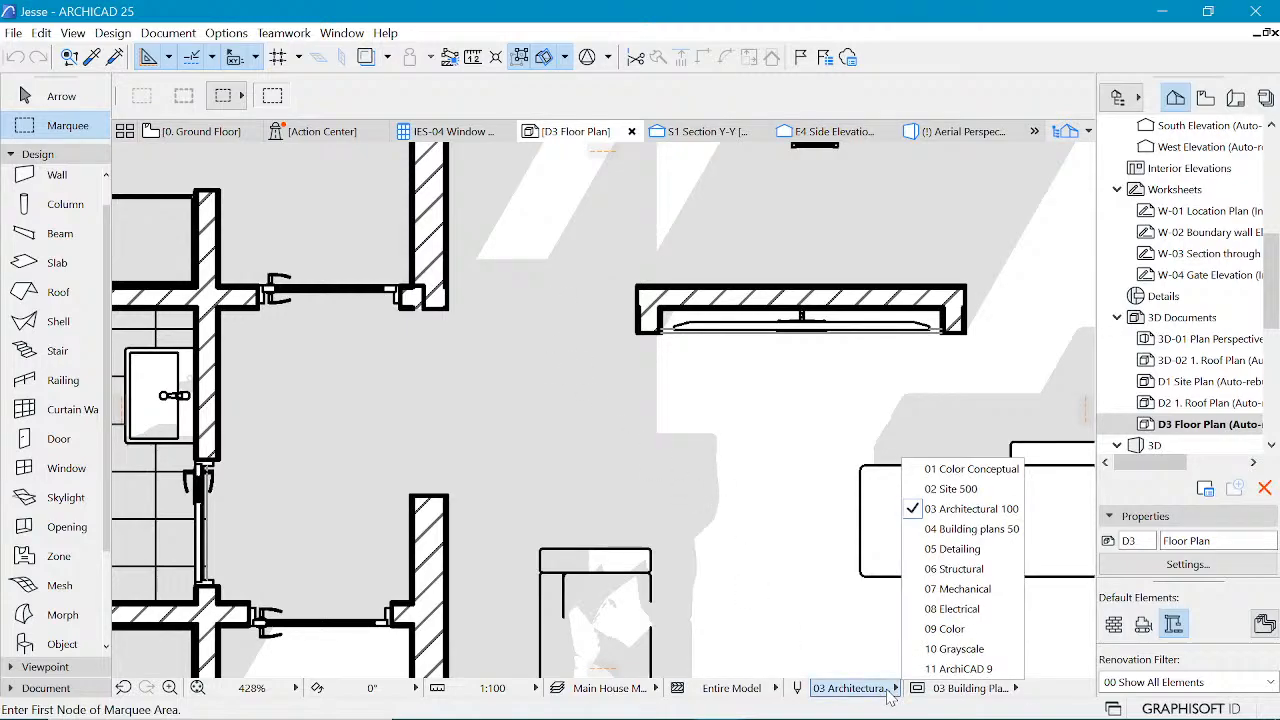
left_click(965, 530)
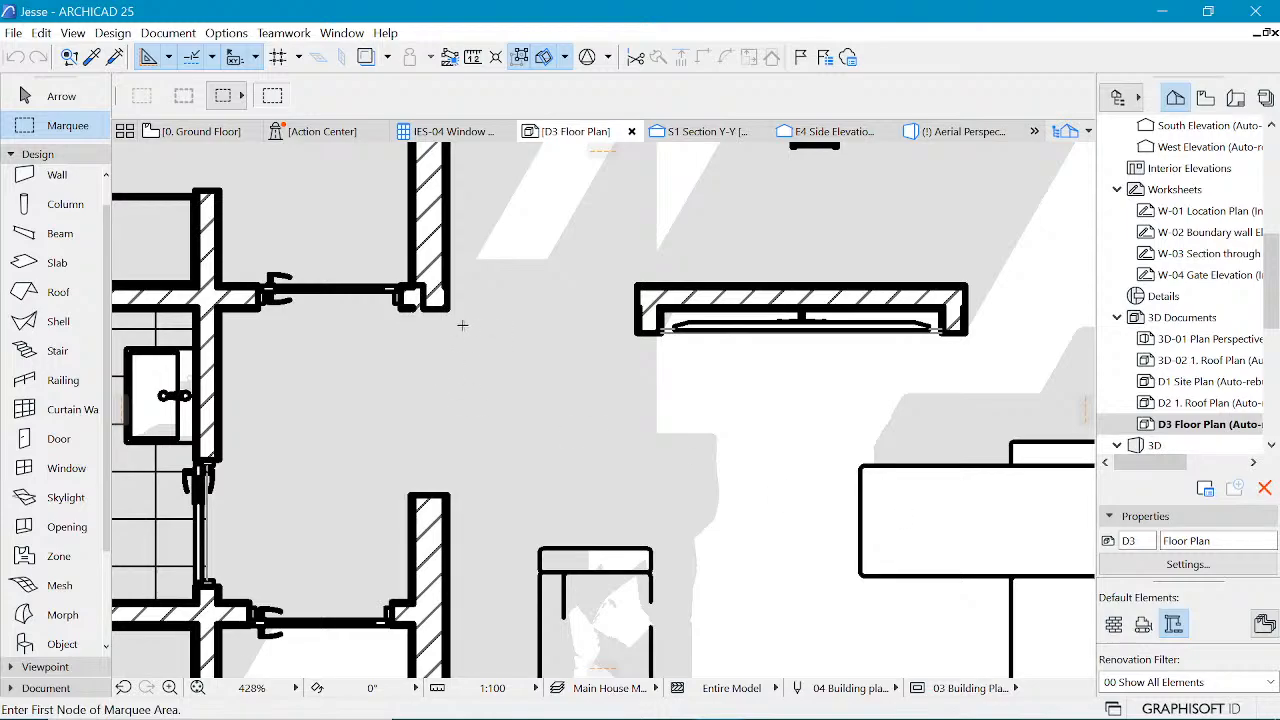
scroll(482, 331, "down", 2)
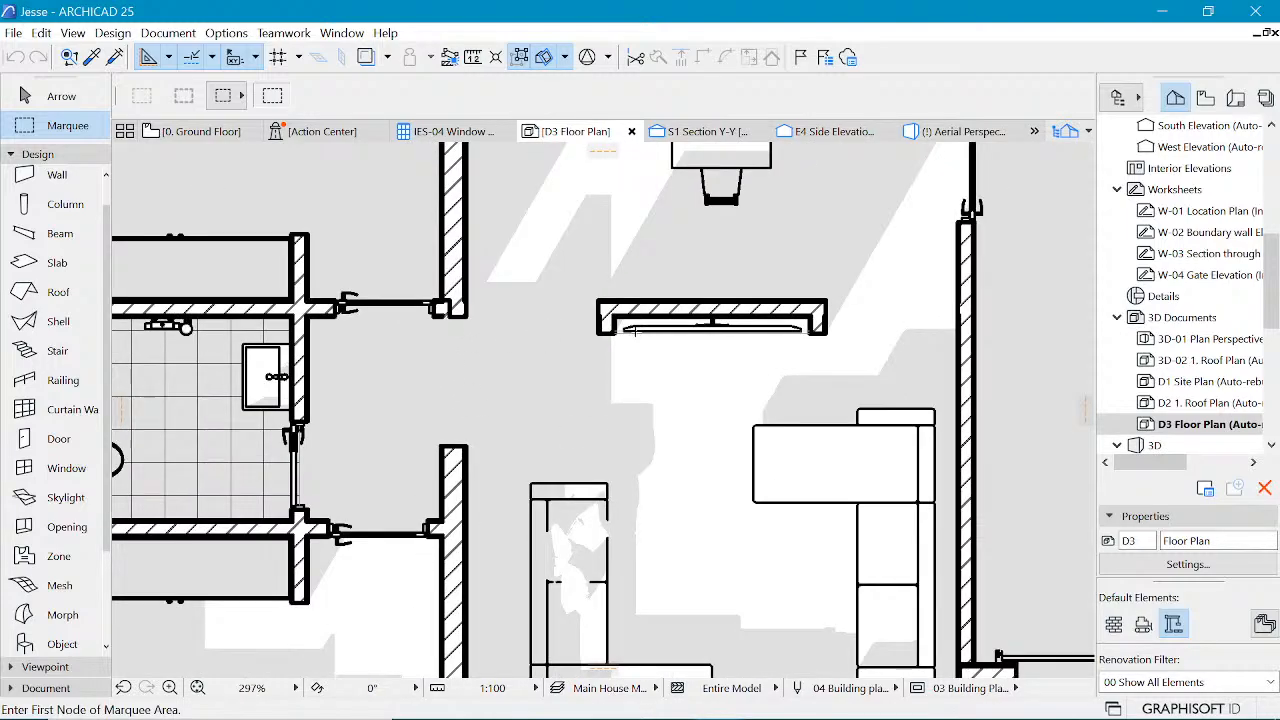
scroll(543, 336, "down", 2)
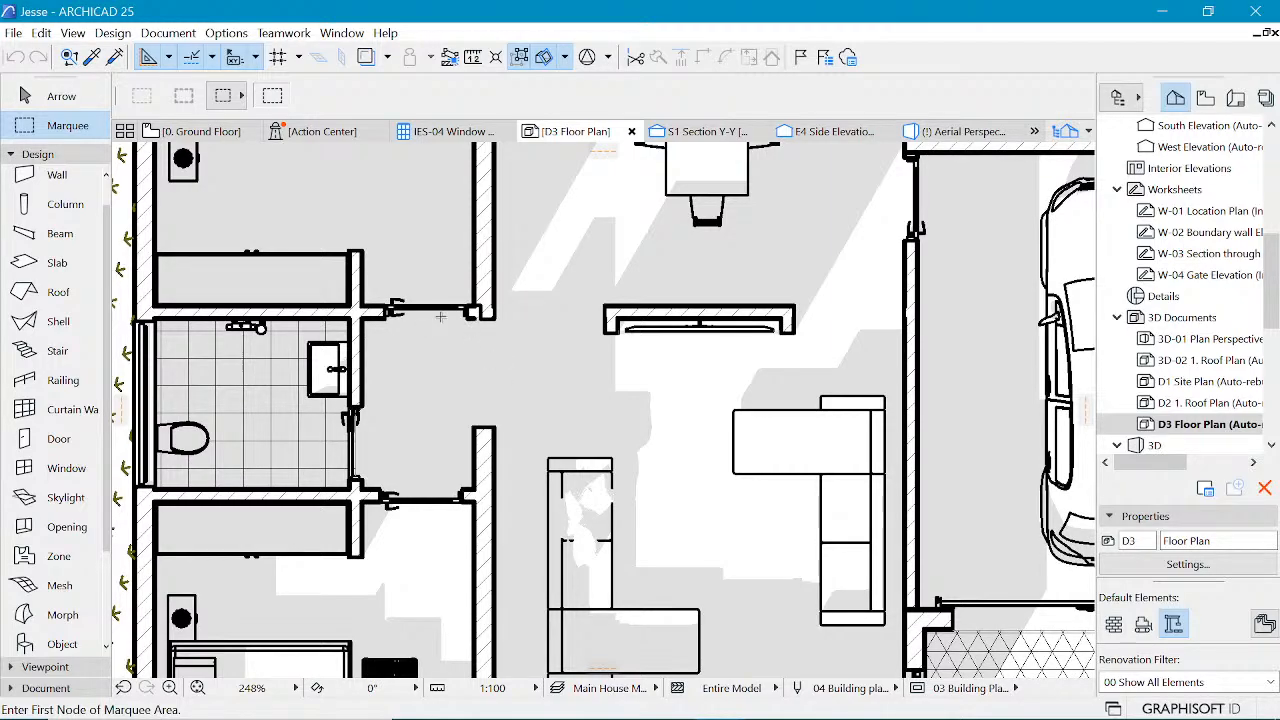
scroll(426, 320, "down", 2)
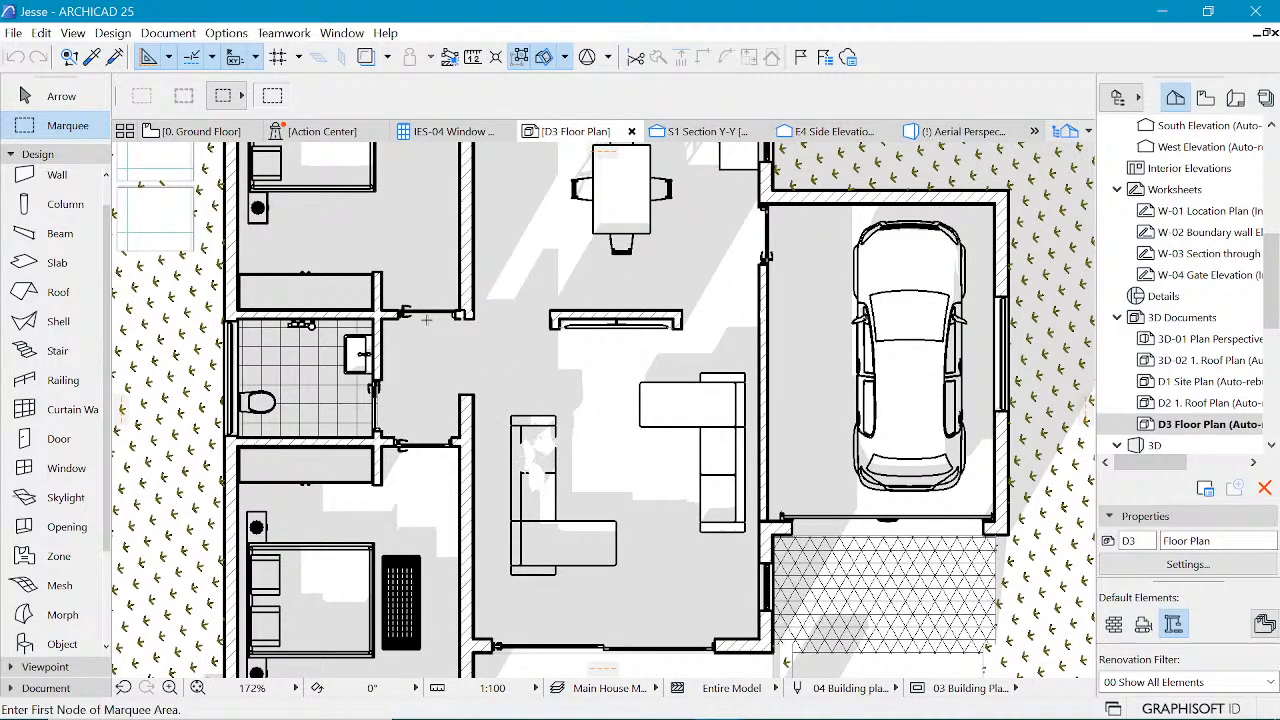
- Compare the 03 Architectural 100 and 04 Building plans 50 pen sets, inspect pen 27's weight, and leave the pen settings without saving
left_click(227, 33)
mouse_move(250, 56)
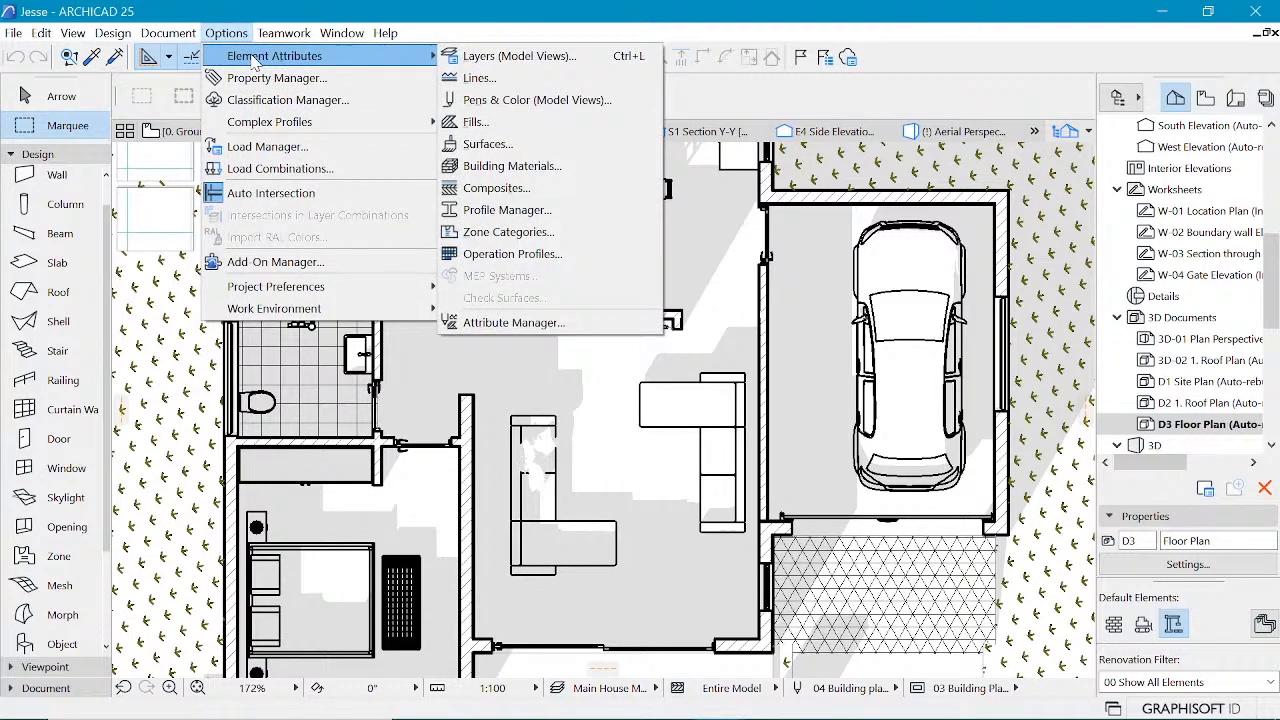
left_click(552, 104)
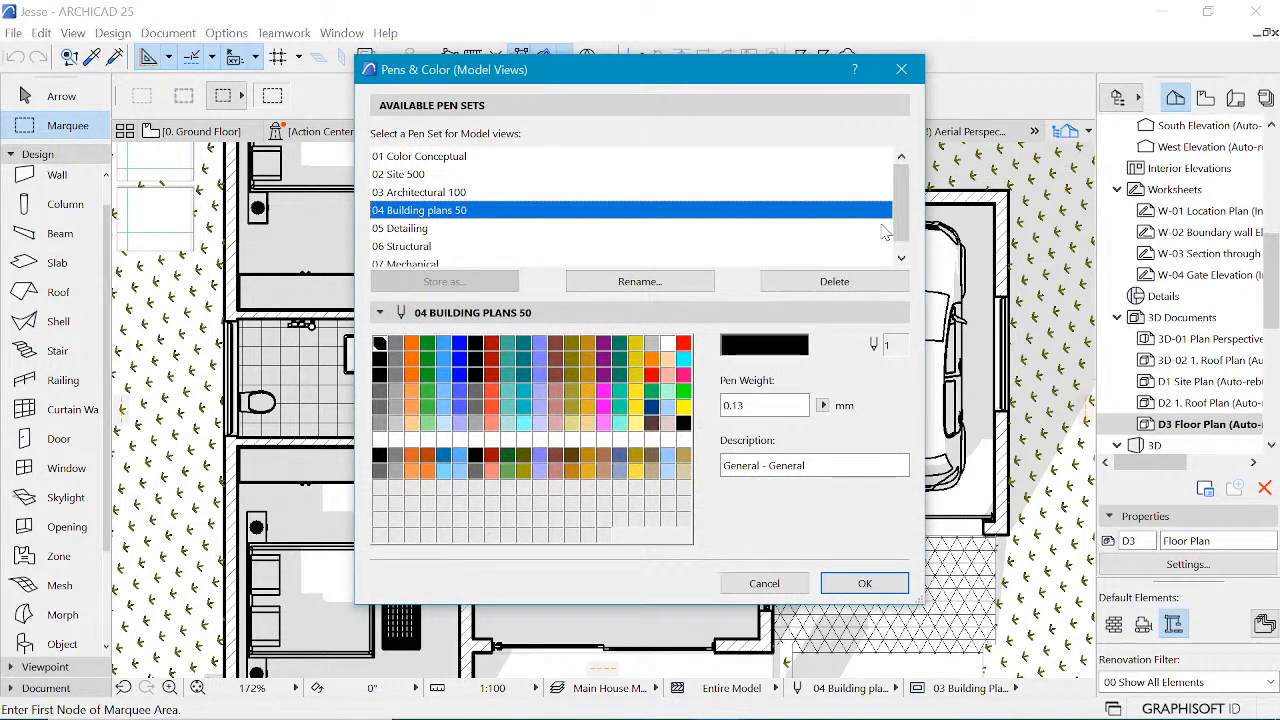
left_click(423, 193)
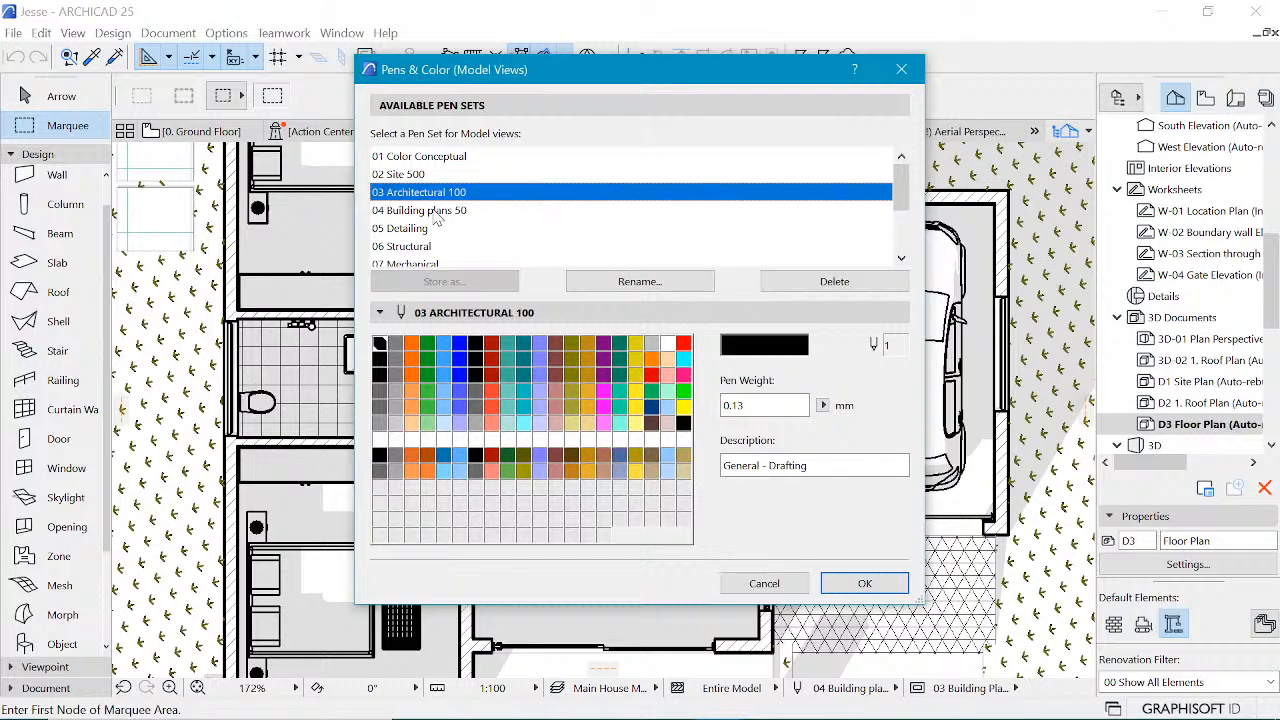
left_click(436, 215)
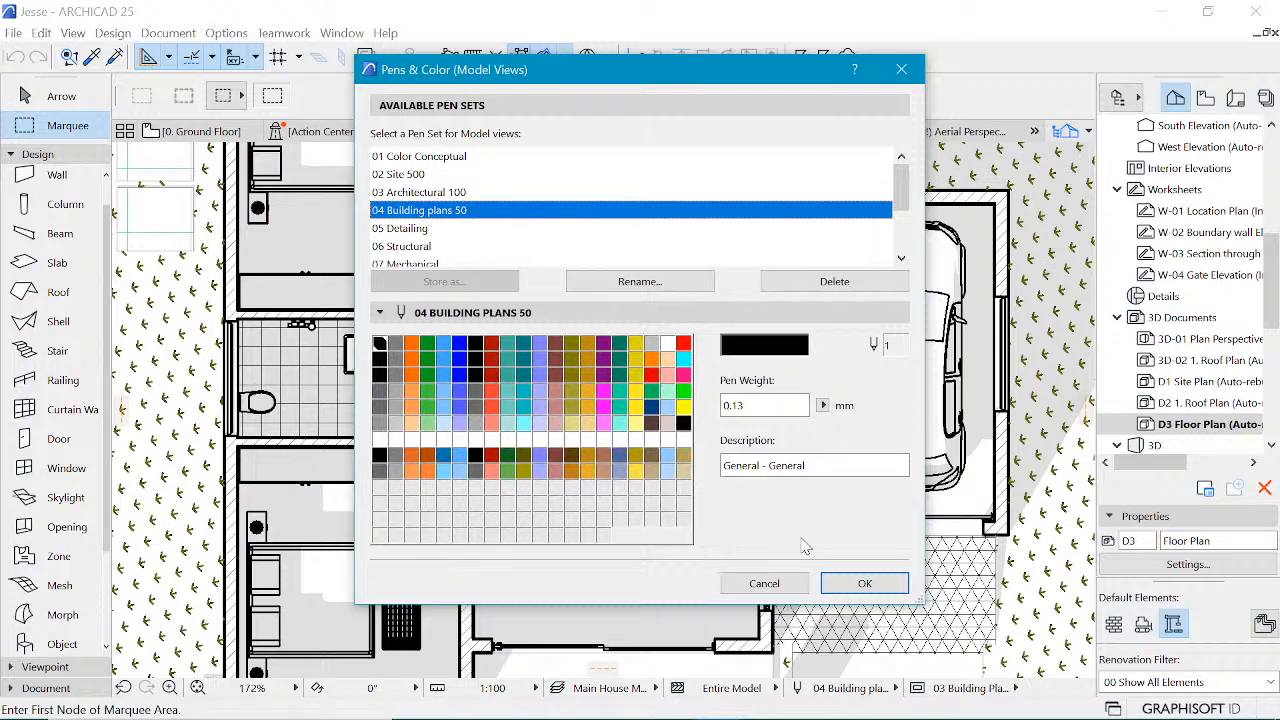
left_click(476, 362)
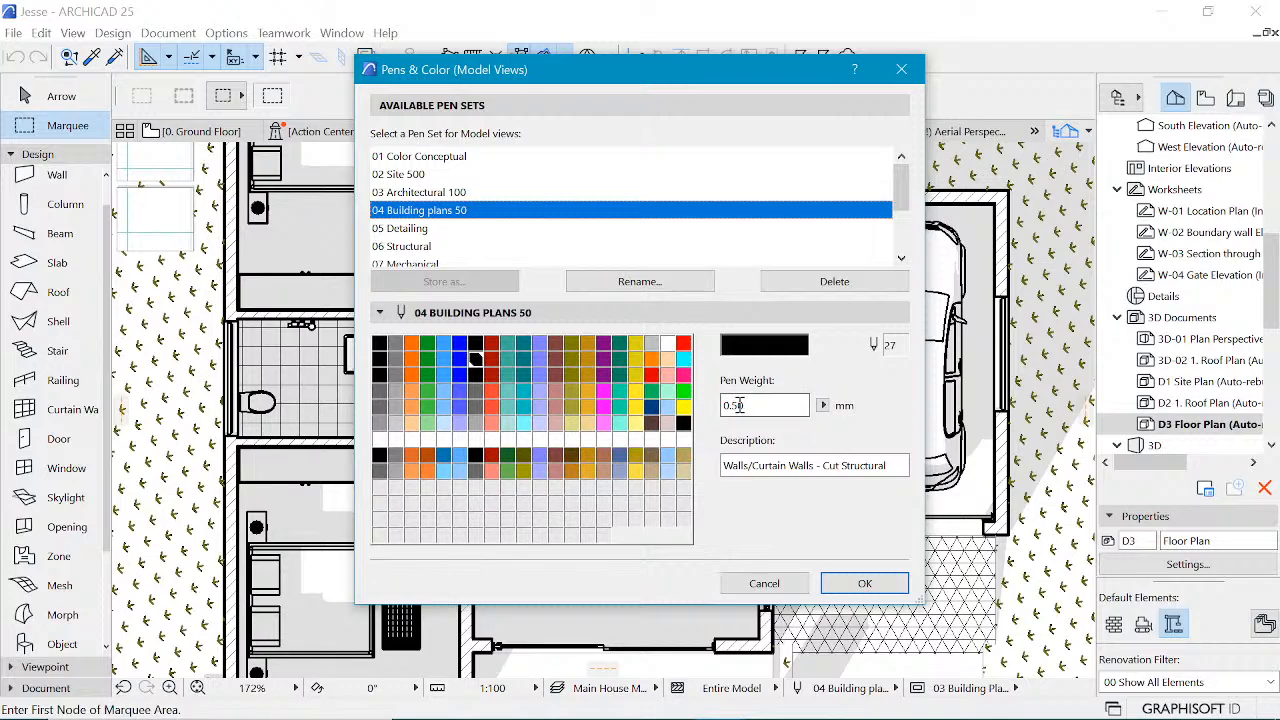
left_click(901, 69)
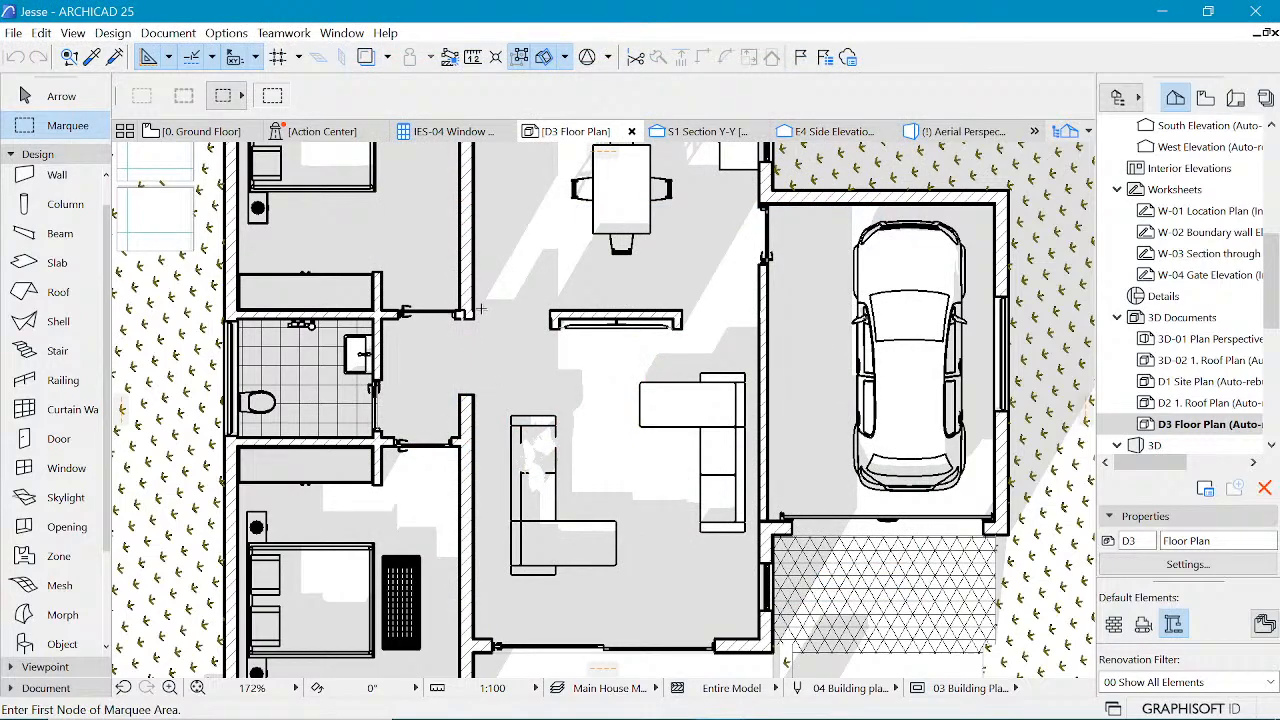
- Try the Simplified Plan graphic override combination on D3 Floor Plan and examine the walls, furniture and site
scroll(481, 310, "down", 3)
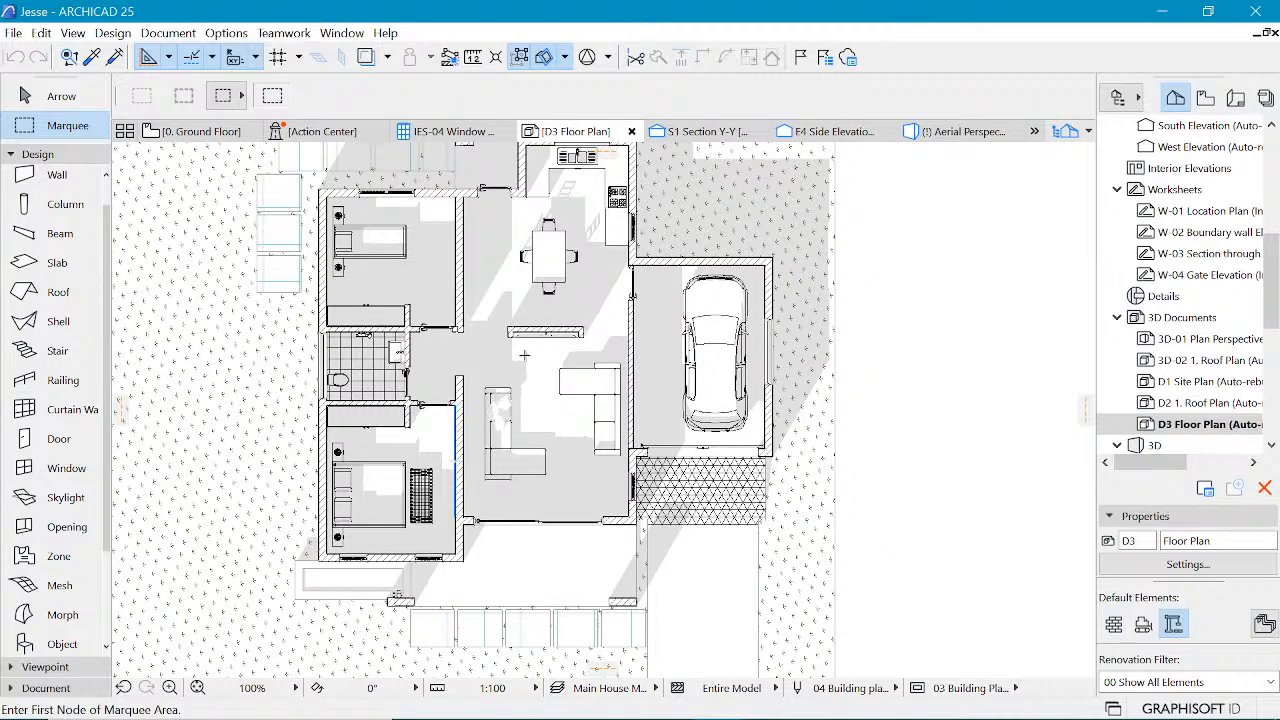
scroll(524, 355, "up", 2)
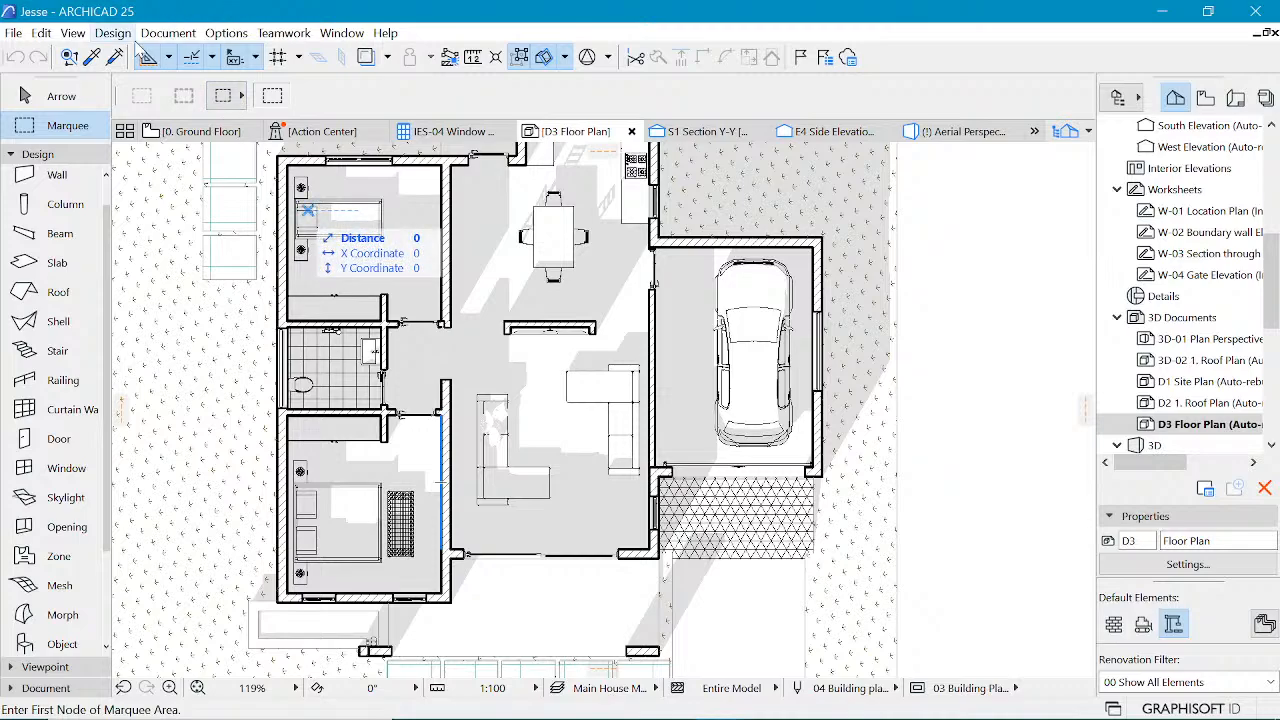
left_click(158, 36)
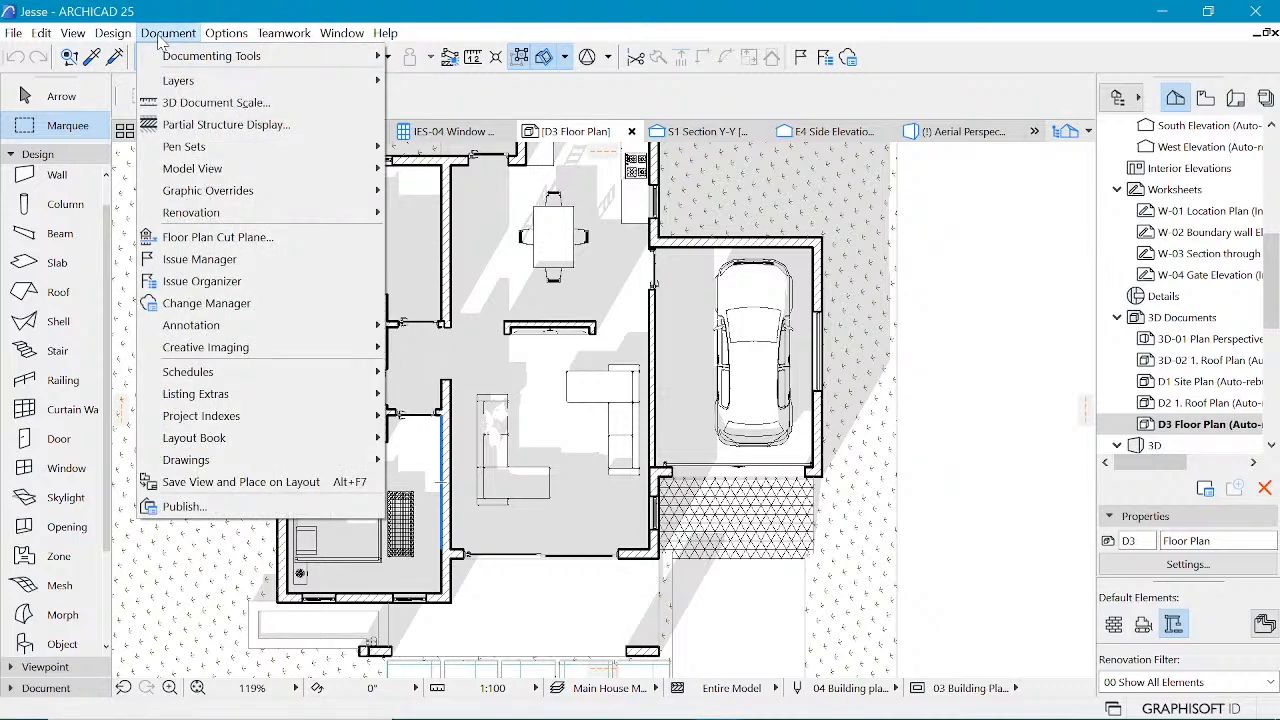
mouse_move(270, 195)
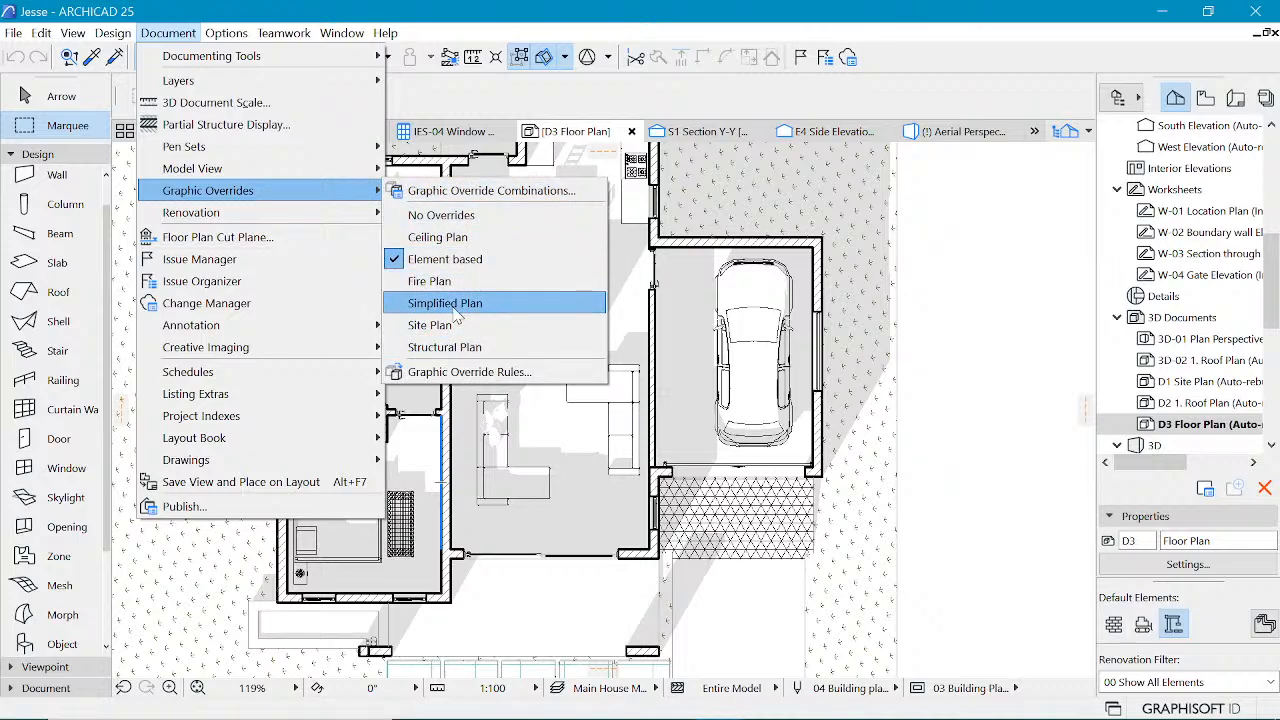
left_click(452, 308)
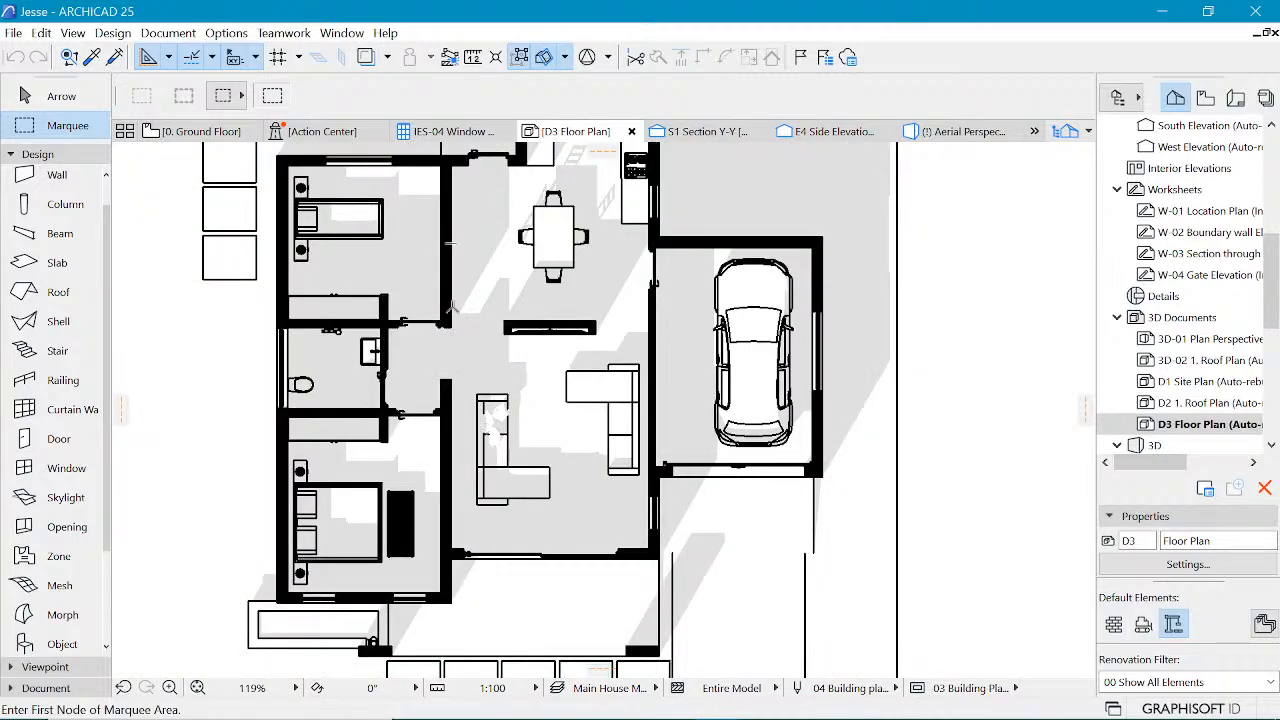
scroll(473, 427, "down", 3)
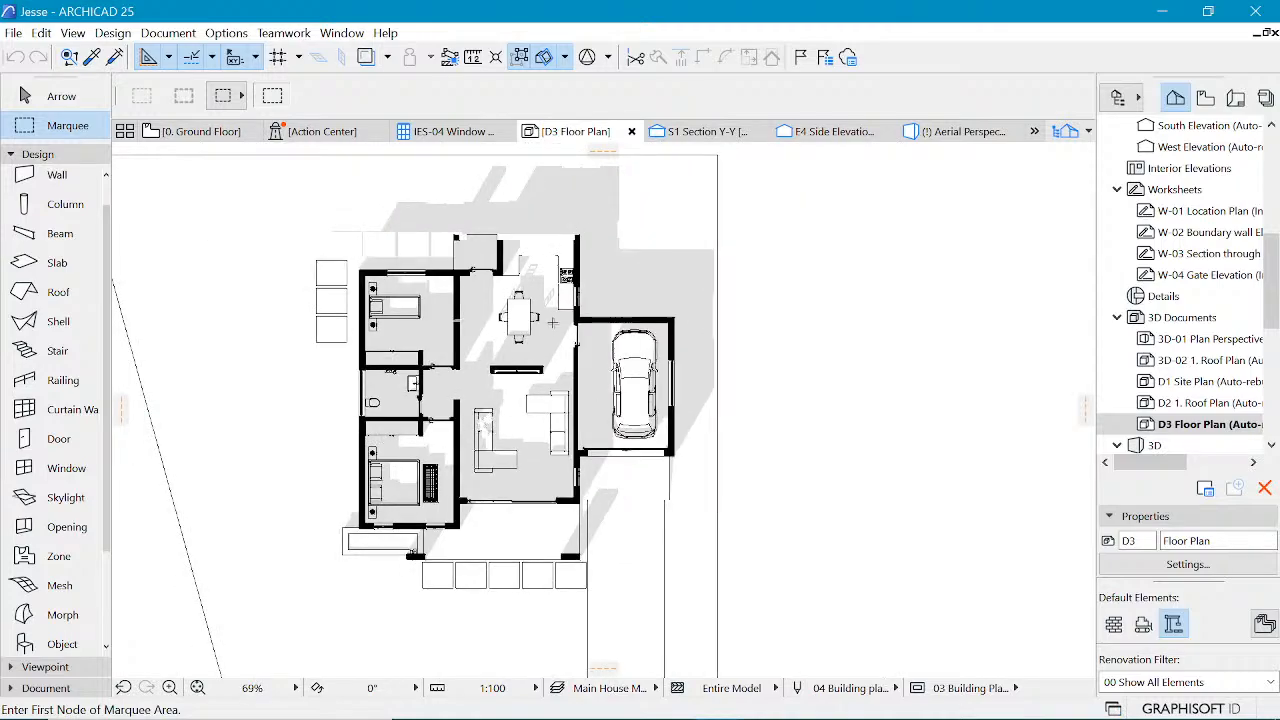
scroll(398, 360, "up", 2)
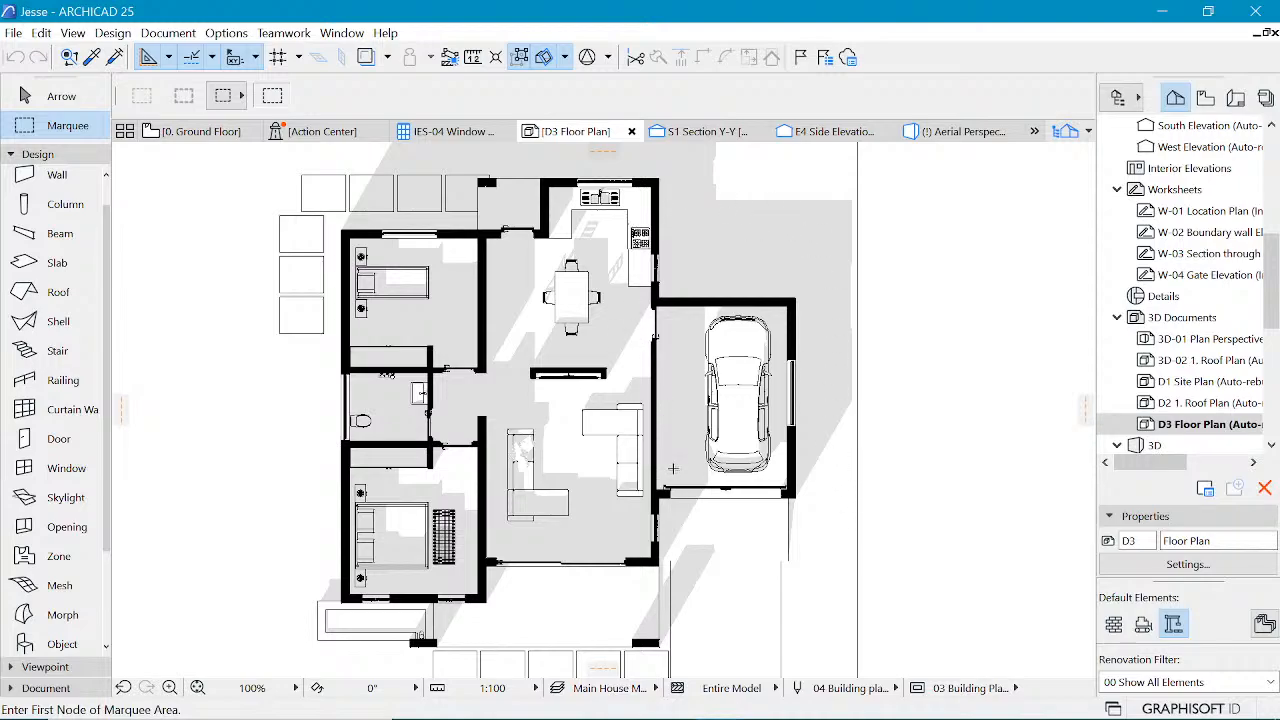
scroll(377, 485, "up", 2)
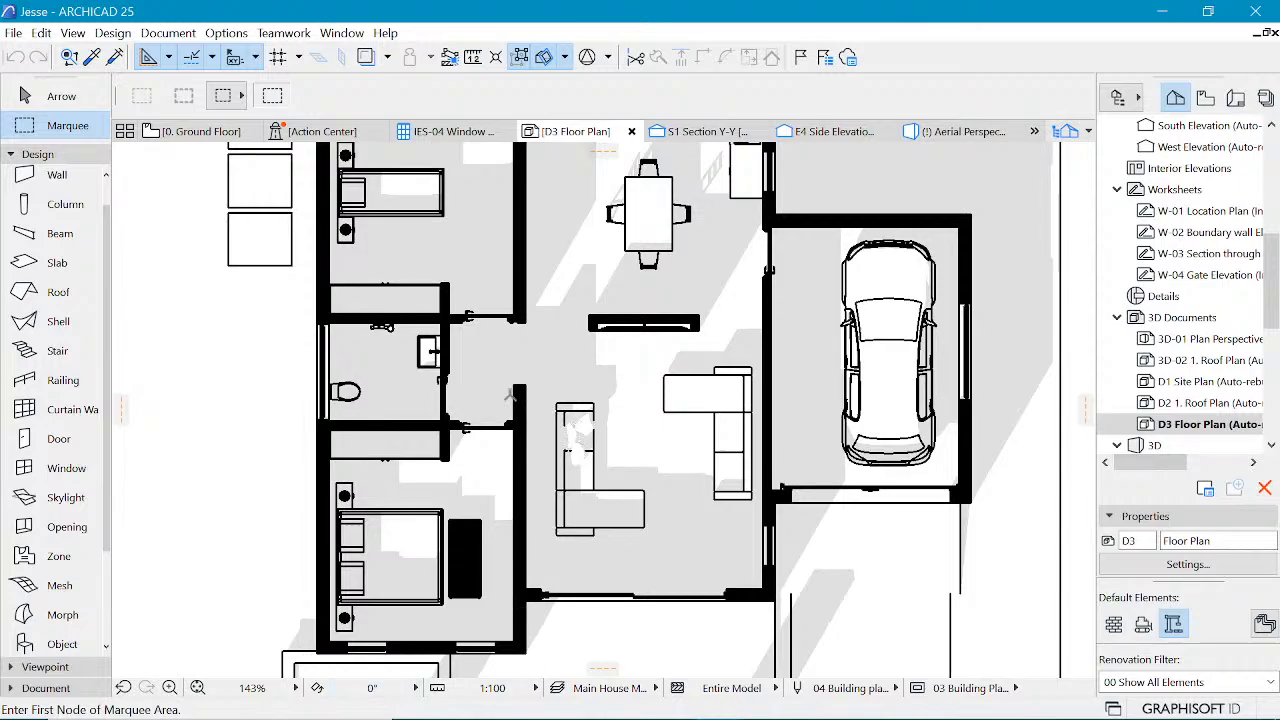
scroll(380, 406, "down", 2)
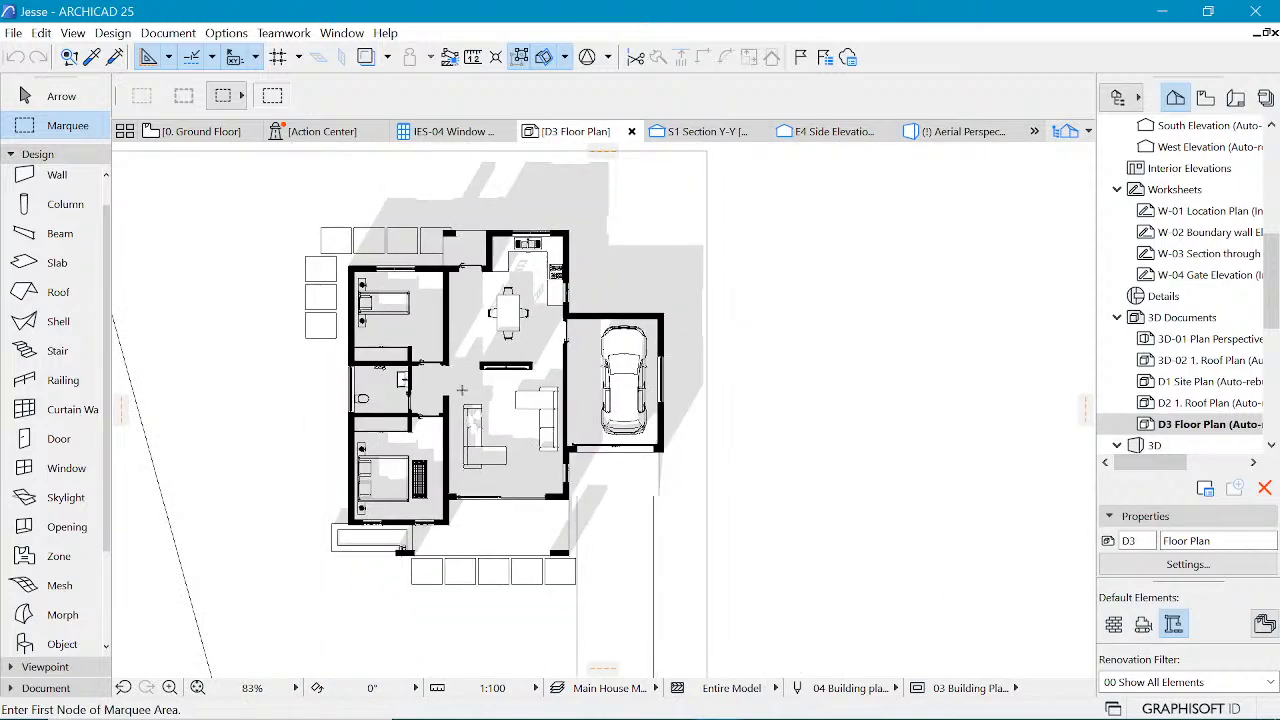
scroll(450, 395, "up", 1)
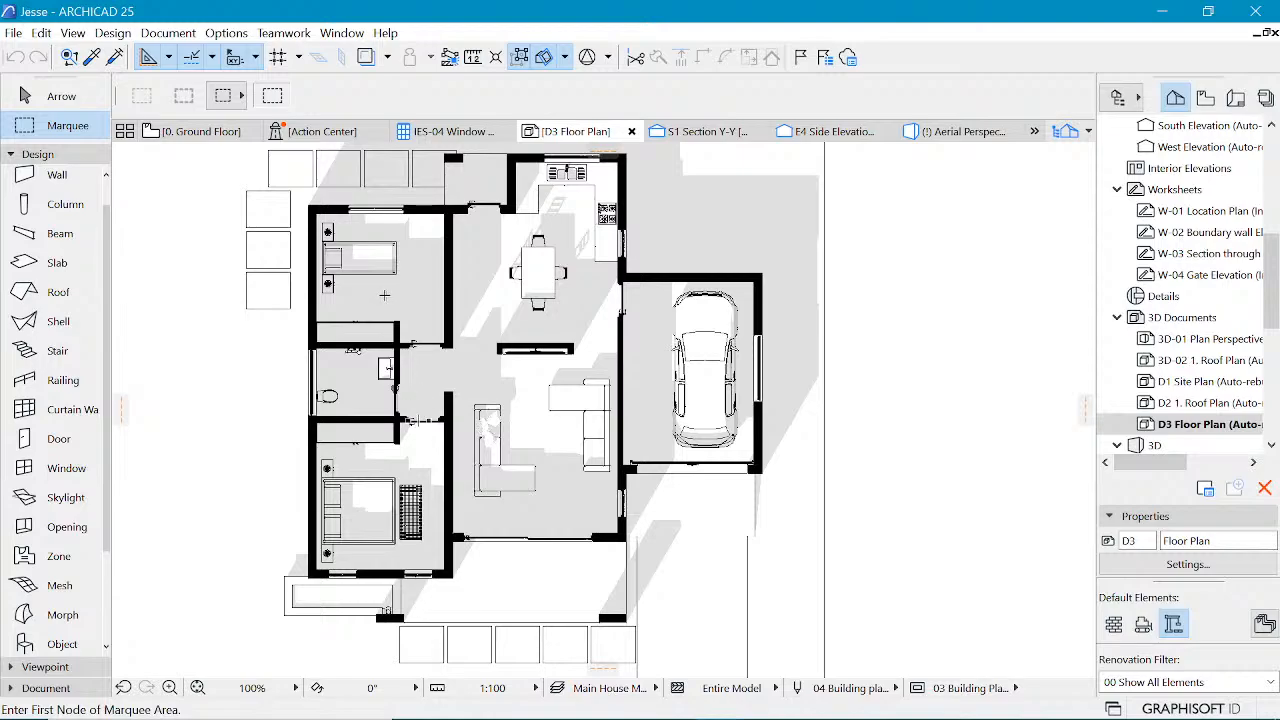
- Switch the graphic override combination of D3 Floor Plan back to Element based
left_click(171, 41)
mouse_move(230, 192)
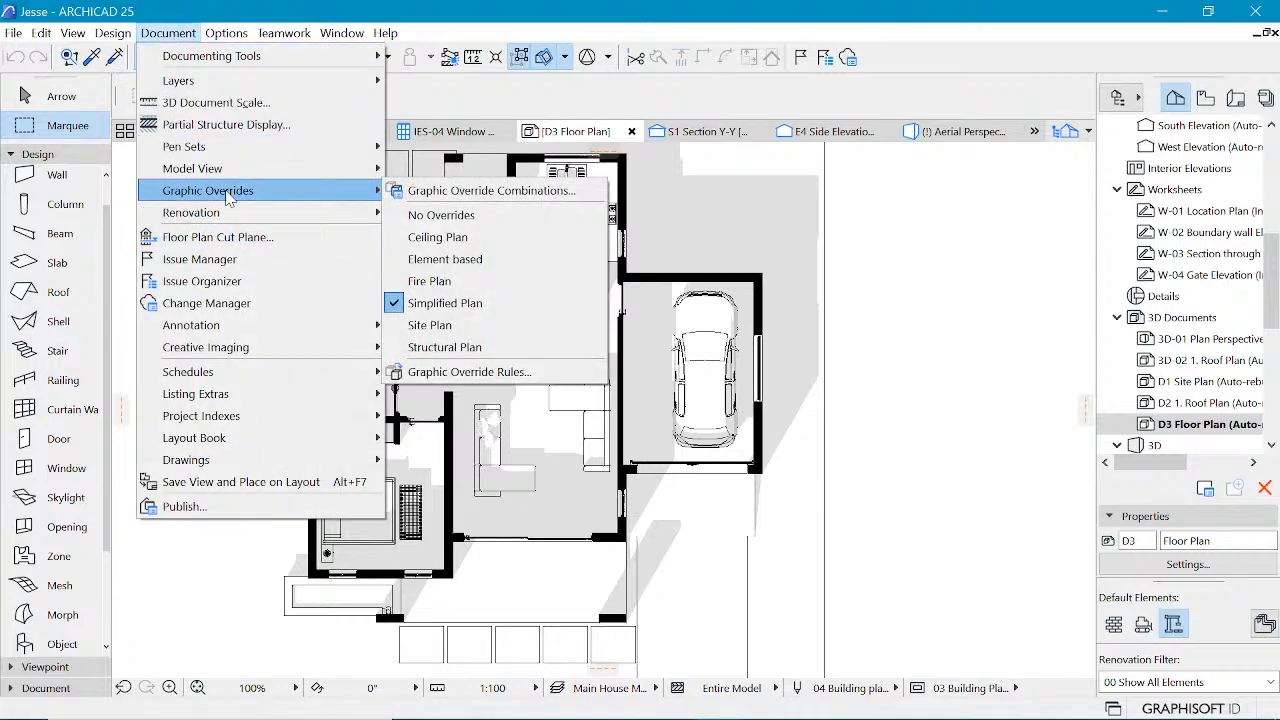
left_click(467, 268)
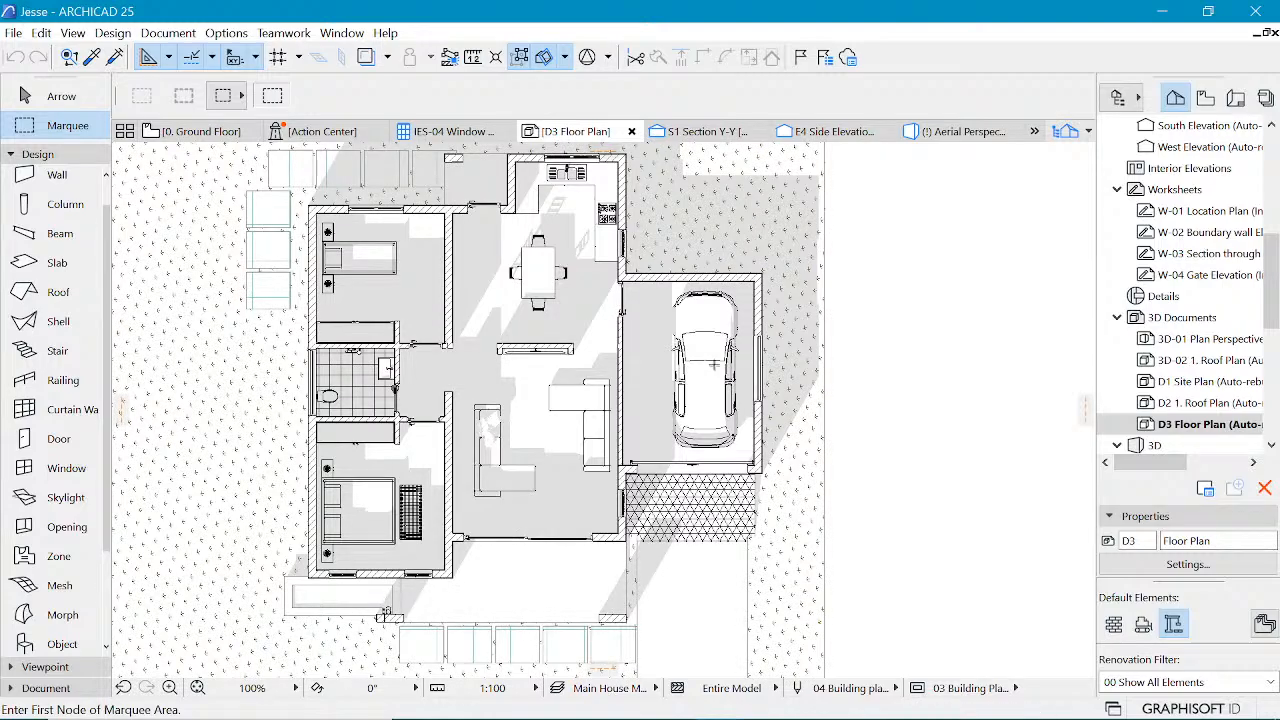
- Examine the wall hatching, grass, driveway paving, bathroom tiles and furniture lines of D3 Floor Plan up close and as a whole
scroll(319, 199, "up", 5)
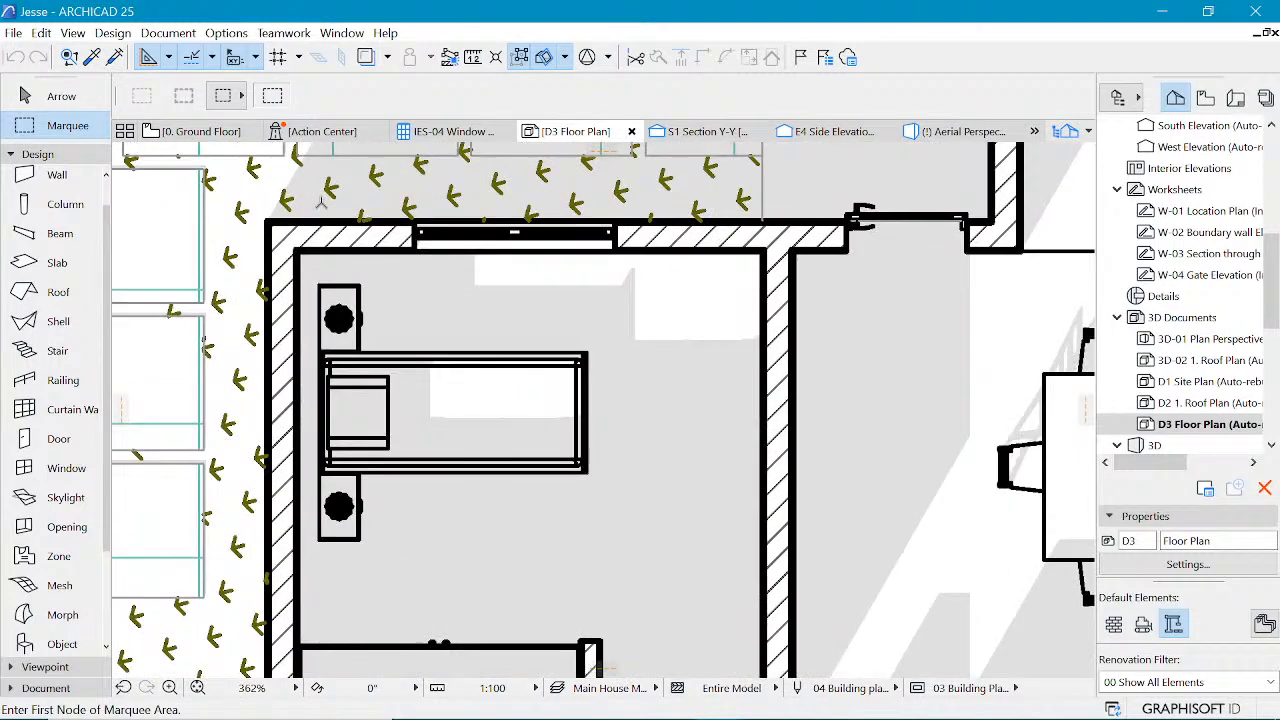
scroll(473, 227, "down", 6)
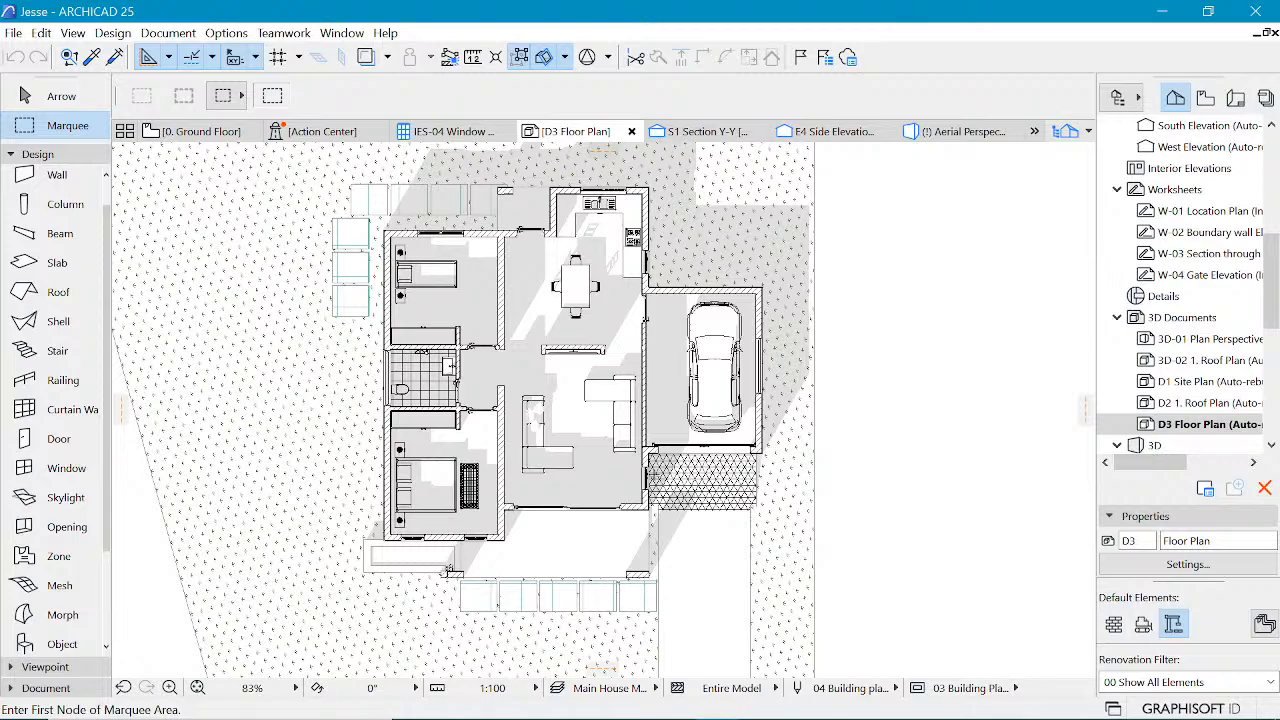
scroll(560, 524, "up", 2)
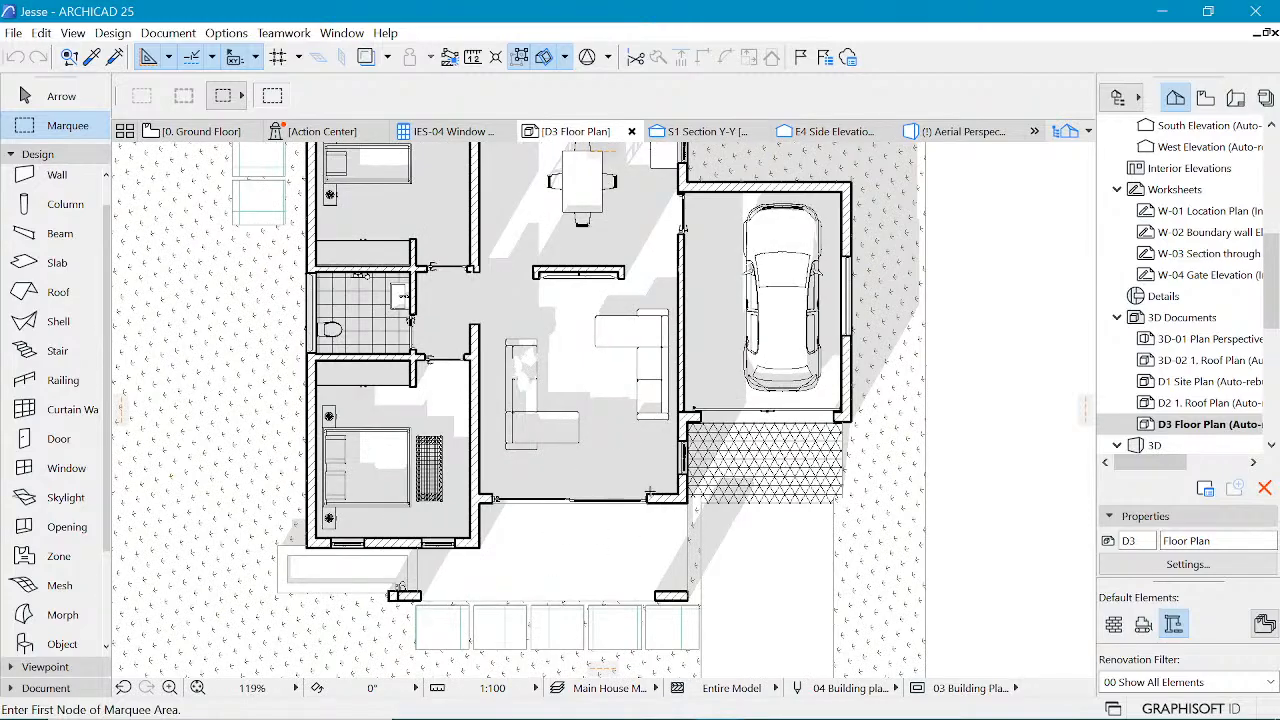
scroll(776, 457, "up", 6)
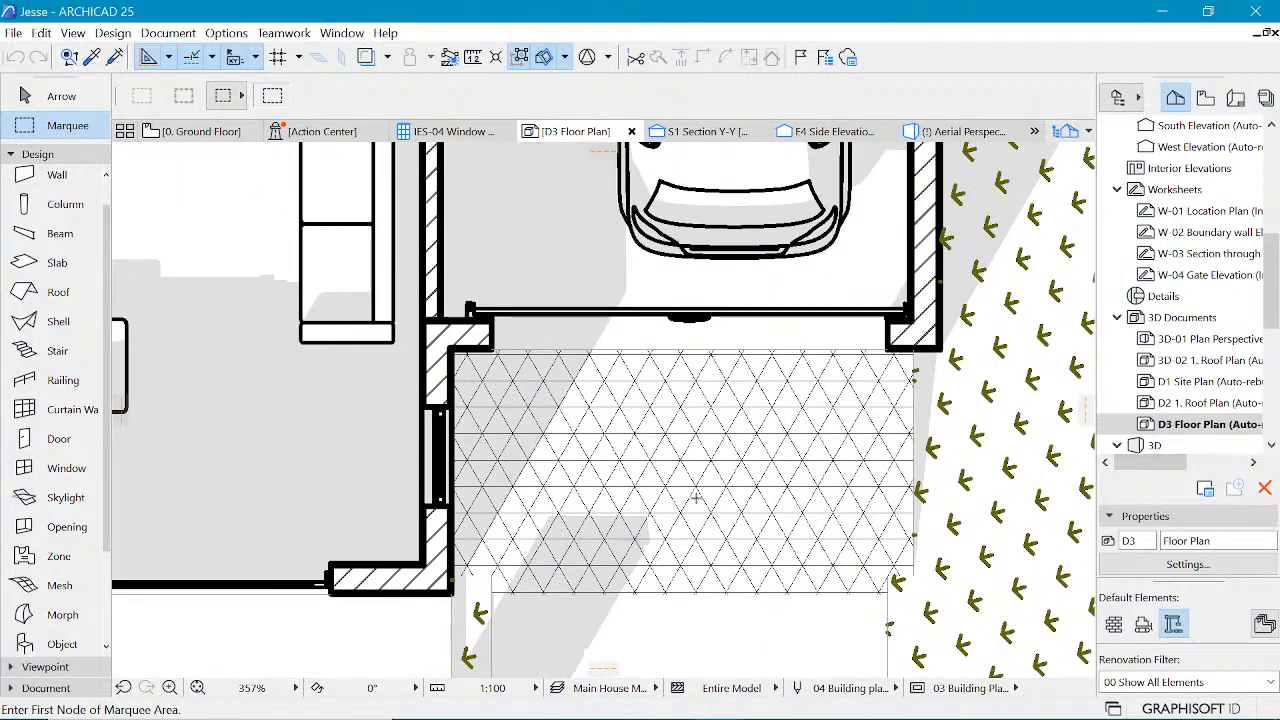
scroll(709, 416, "down", 10)
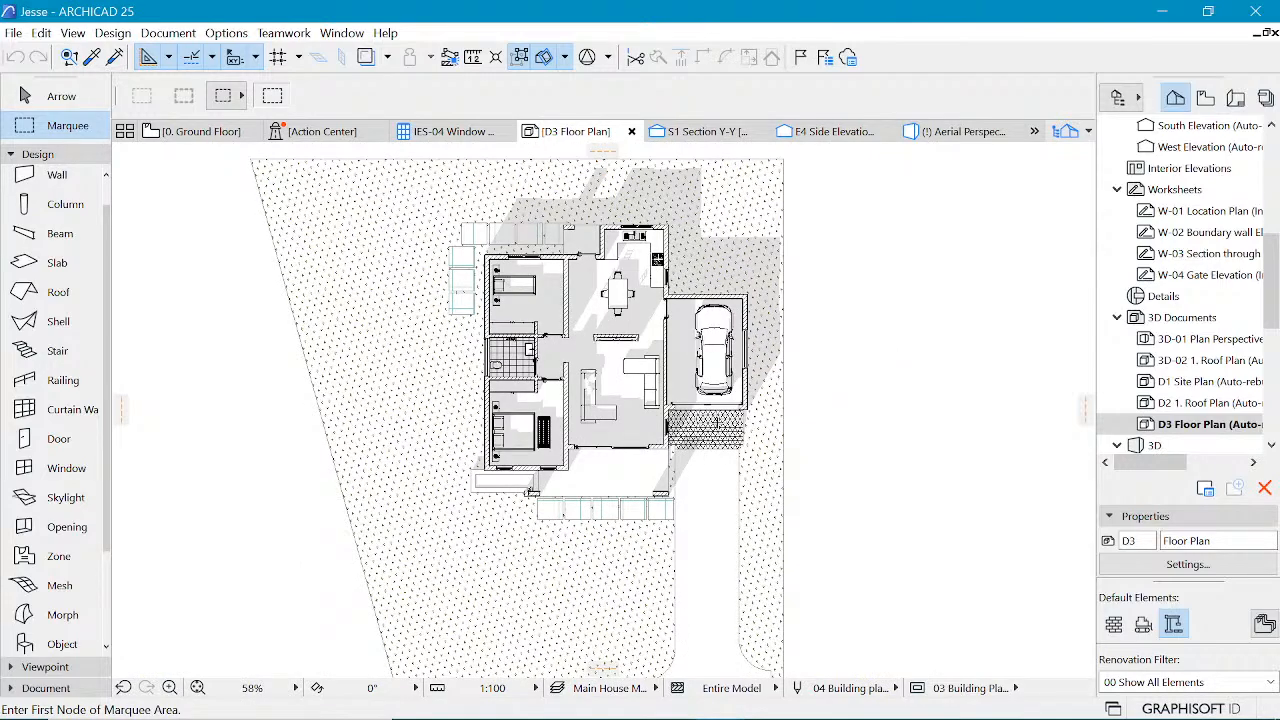
scroll(720, 448, "up", 2)
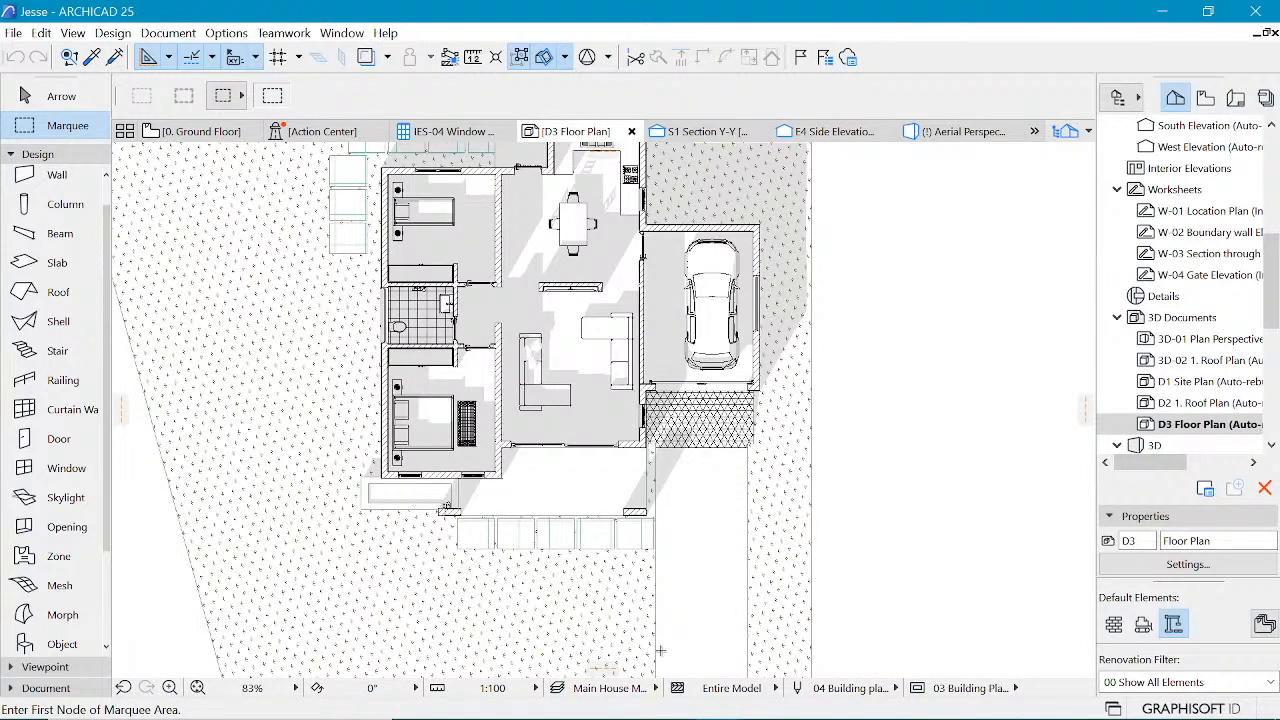
scroll(660, 652, "down", 1)
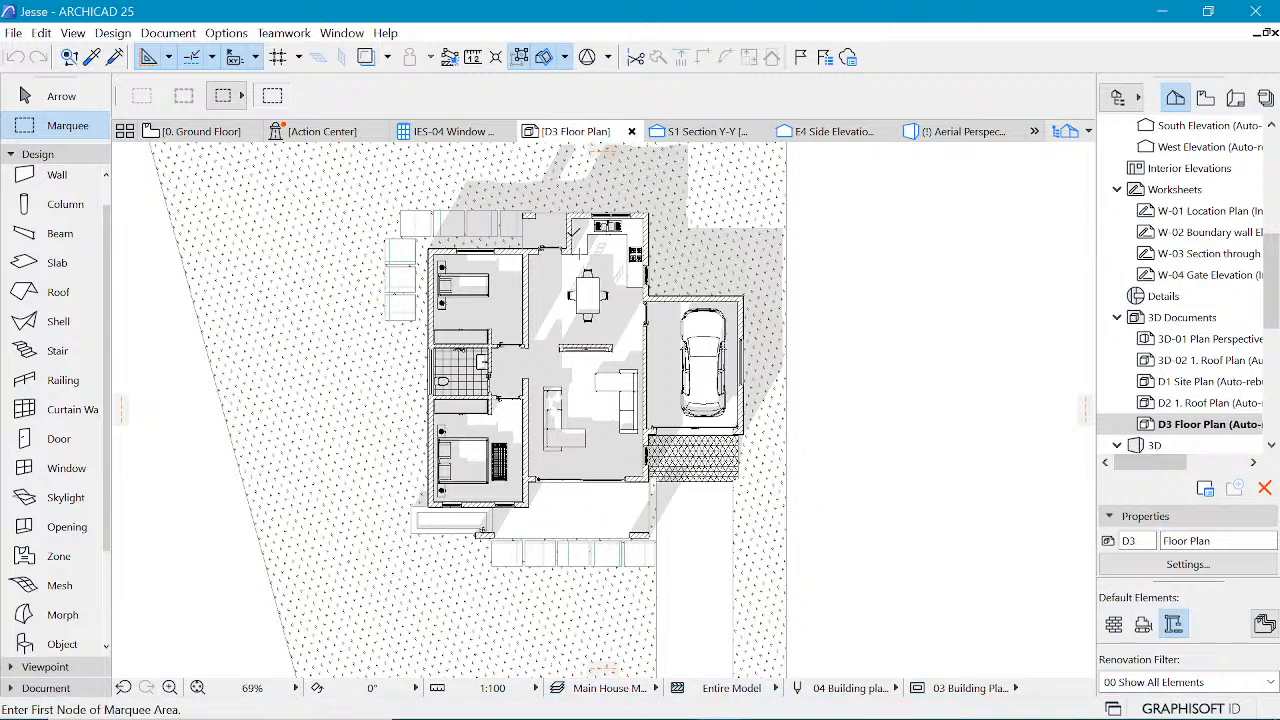
scroll(703, 352, "up", 2)
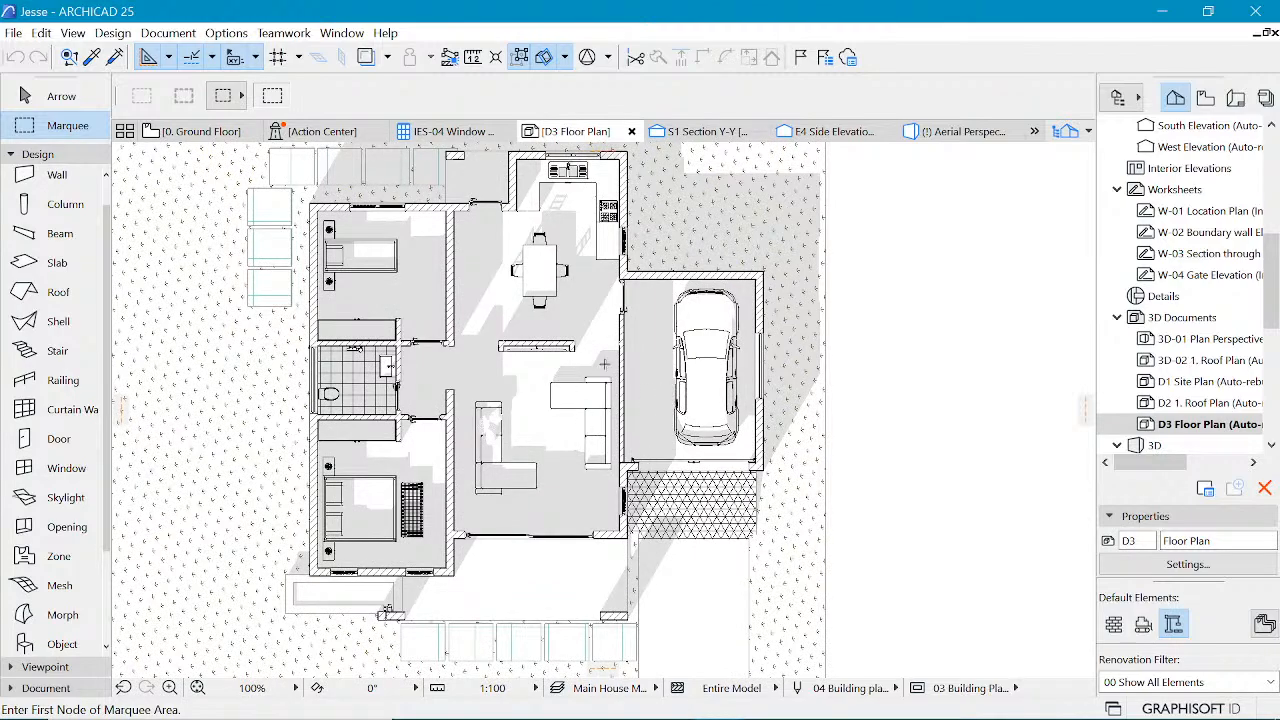
scroll(340, 380, "up", 4)
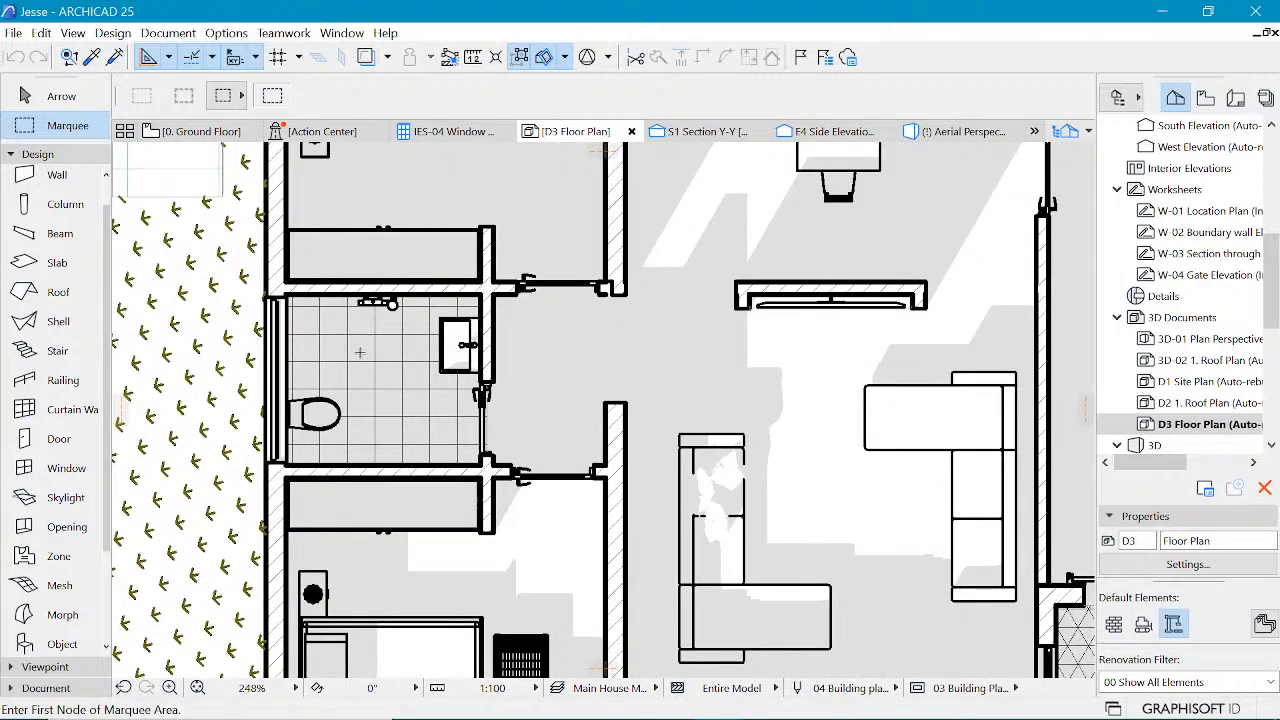
scroll(359, 352, "down", 3)
scroll(452, 399, "down", 2)
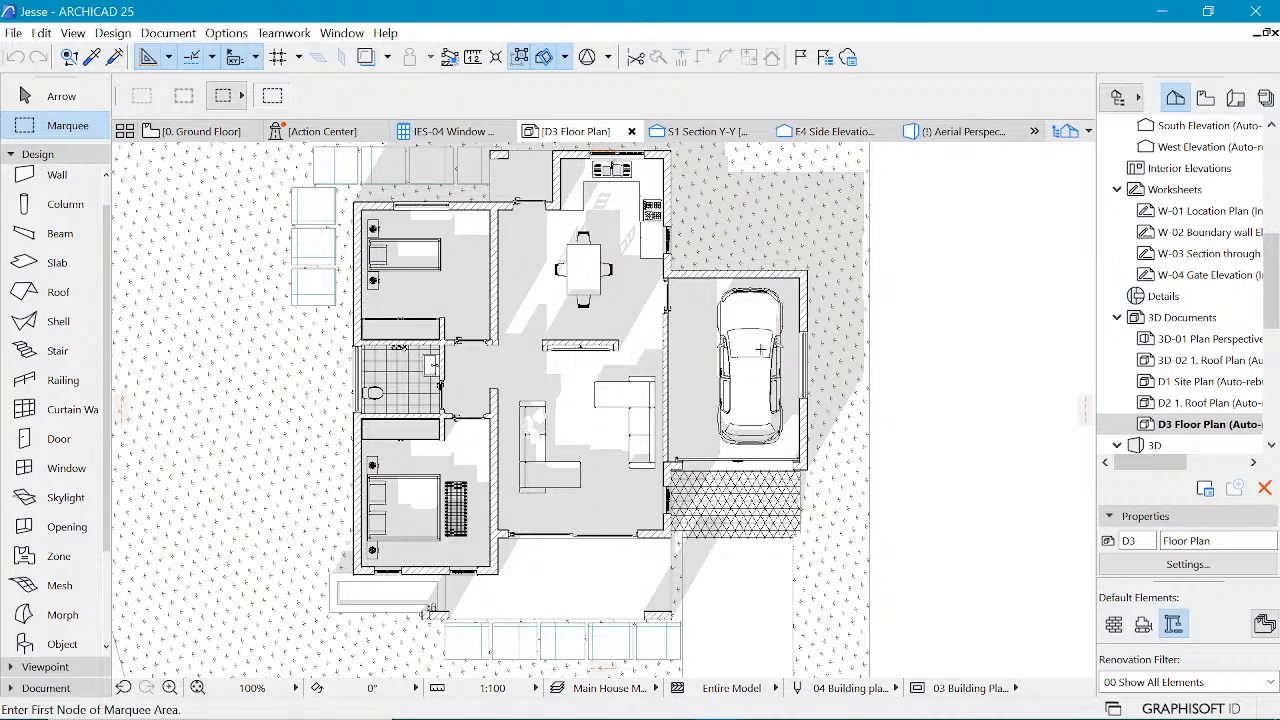
- Select the paved slab in front of the garage in D3 Floor Plan and inspect that area up close in the Aerial Perspective
left_click(768, 500, "shift")
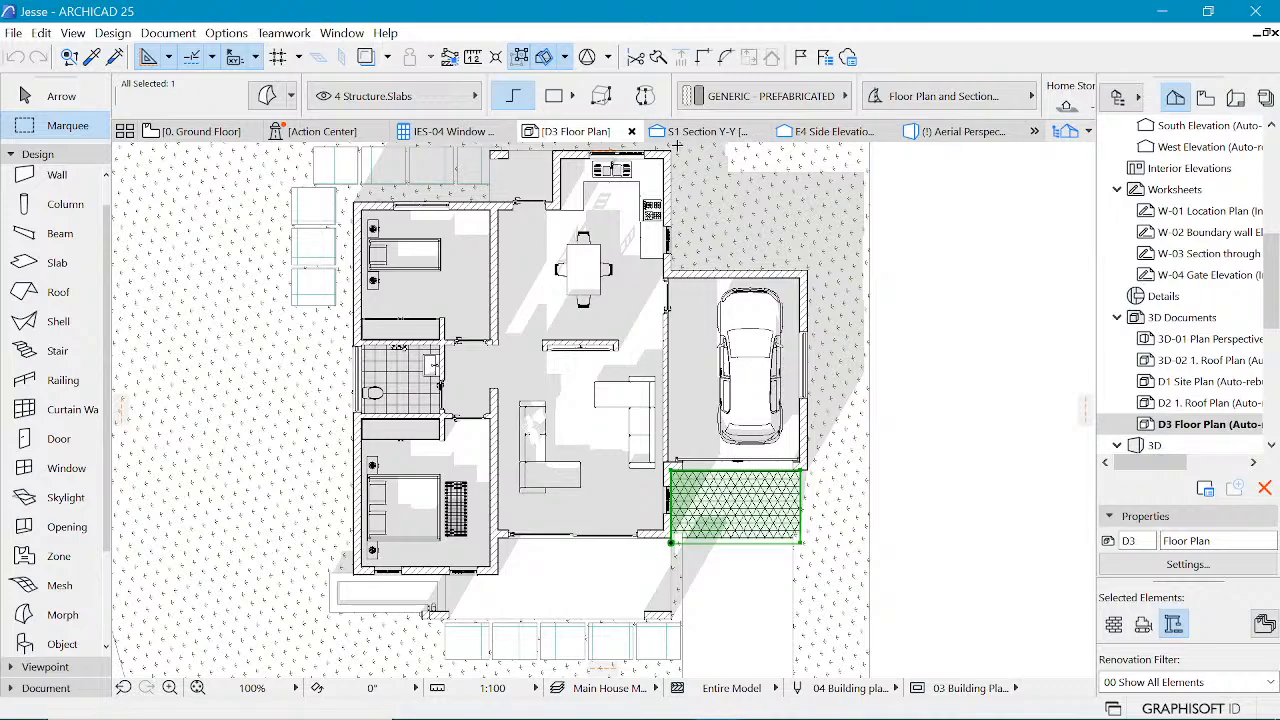
left_click(937, 134)
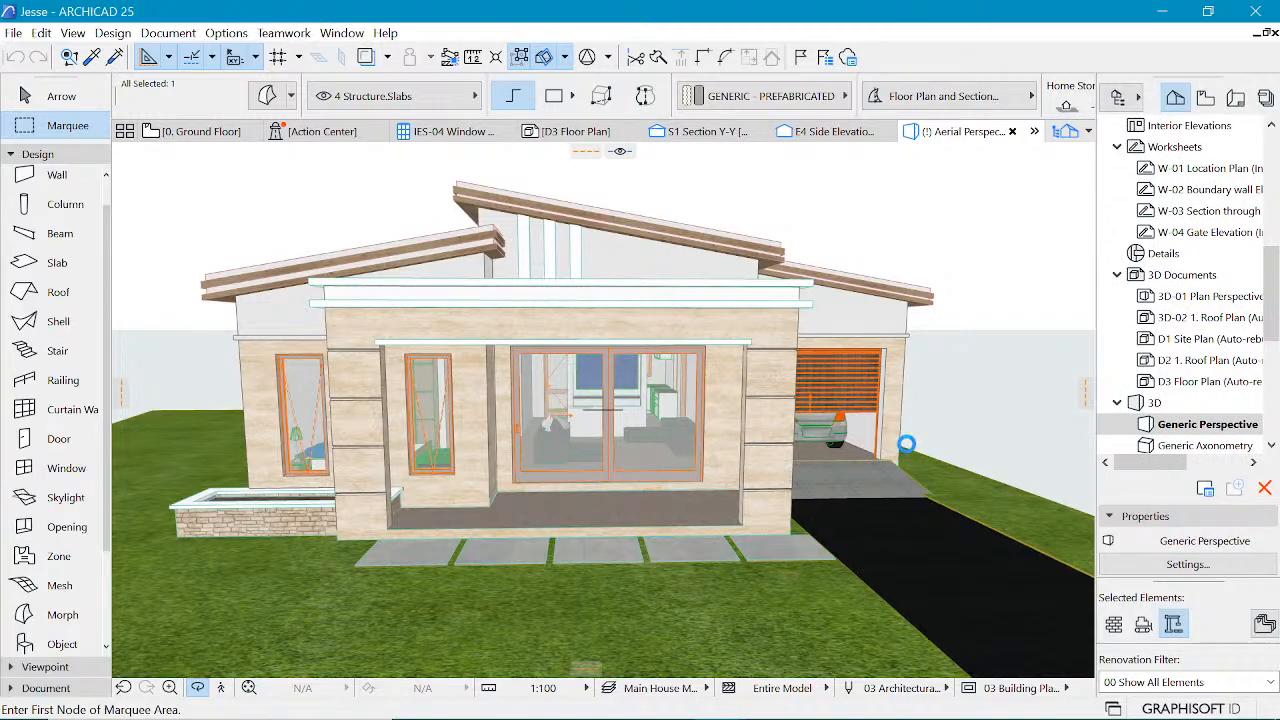
scroll(1016, 441, "up", 5)
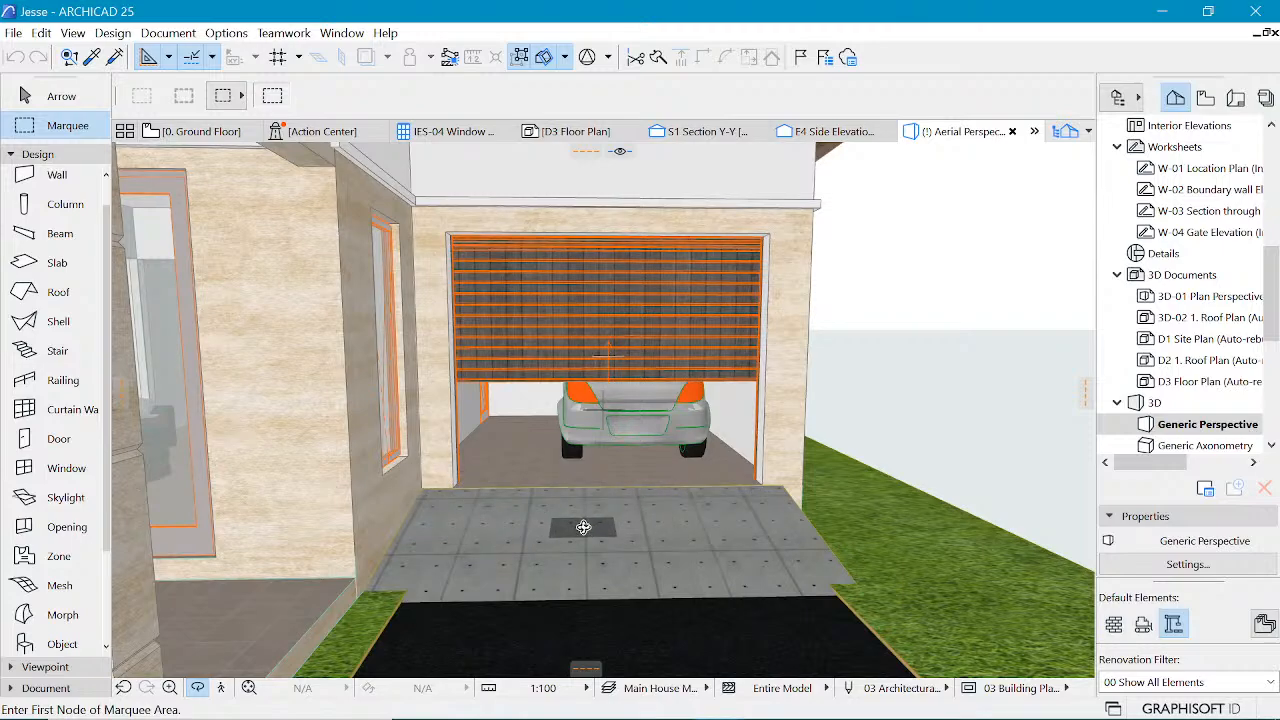
- Return to D3 Floor Plan and check the override surface in the morph settings of the paved slab in front of the garage
left_click(214, 136)
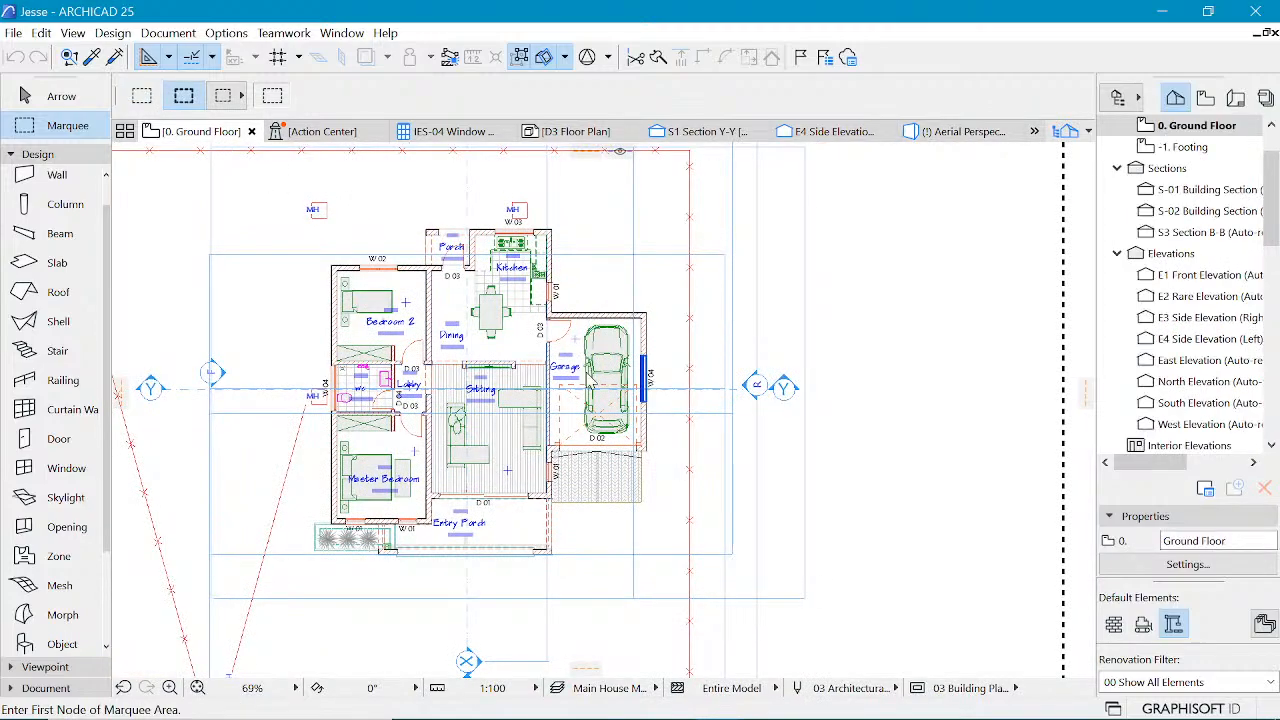
left_click(642, 380)
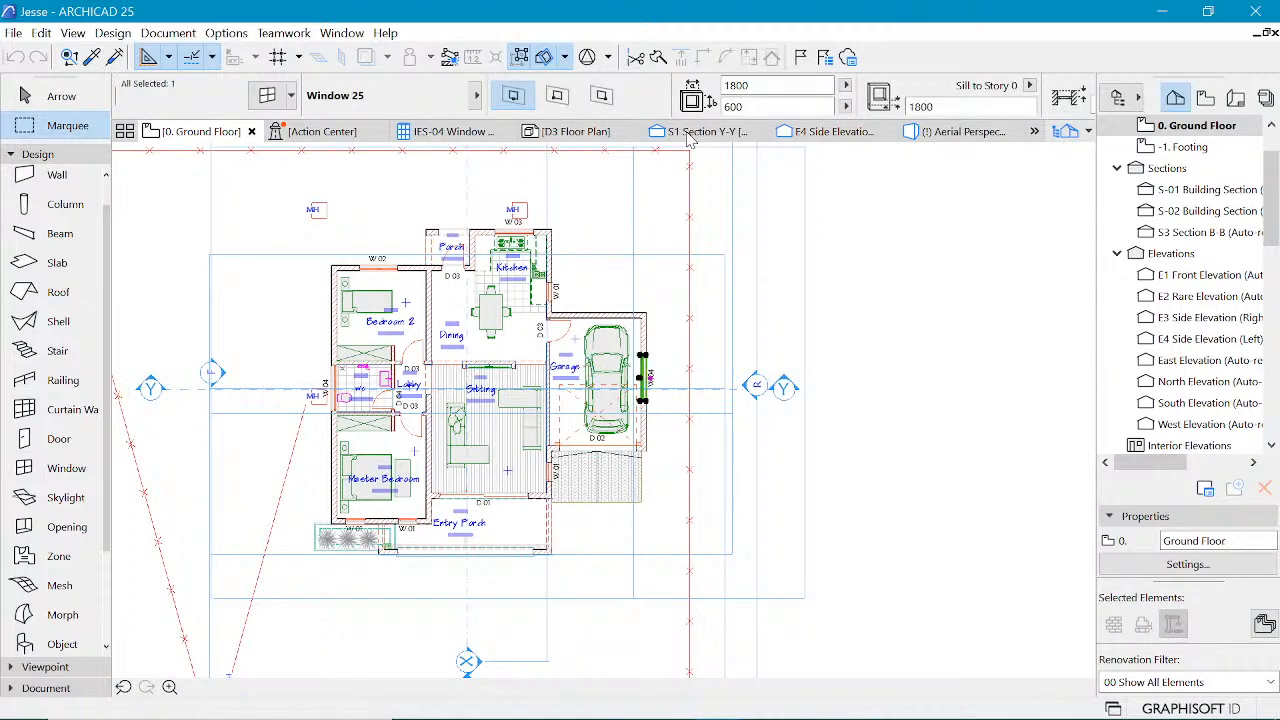
left_click(575, 131)
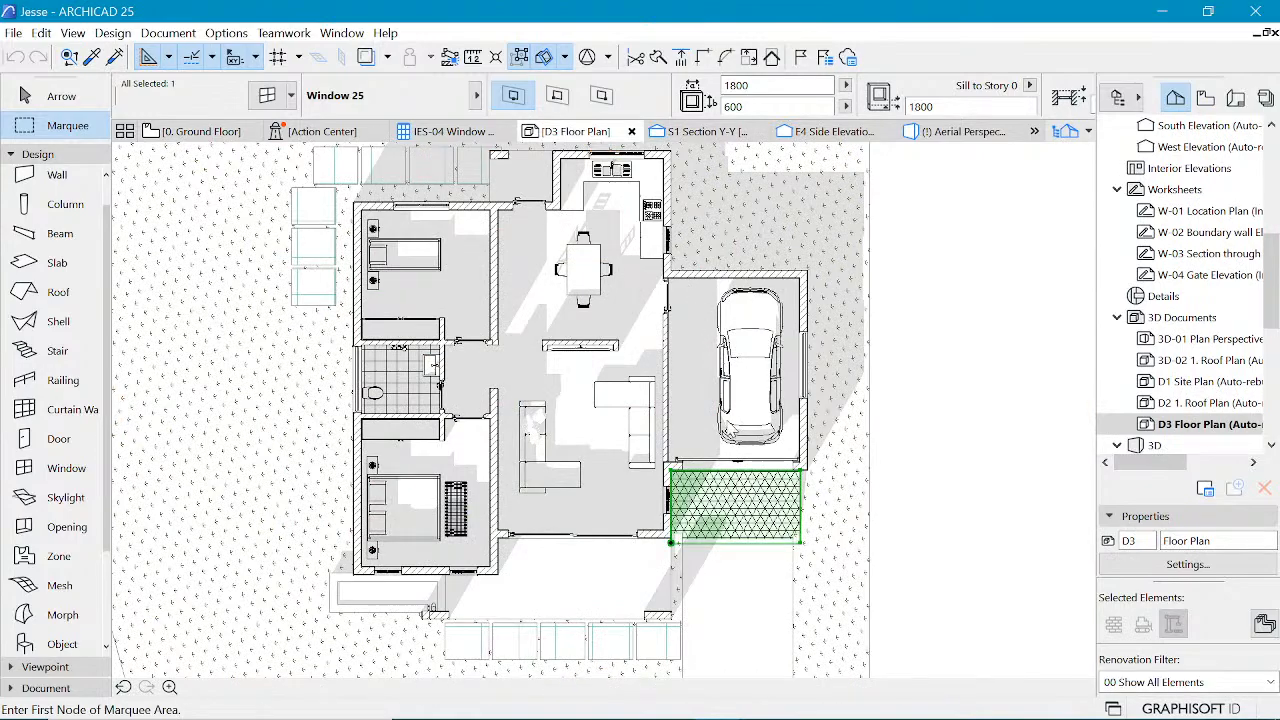
left_click(705, 485)
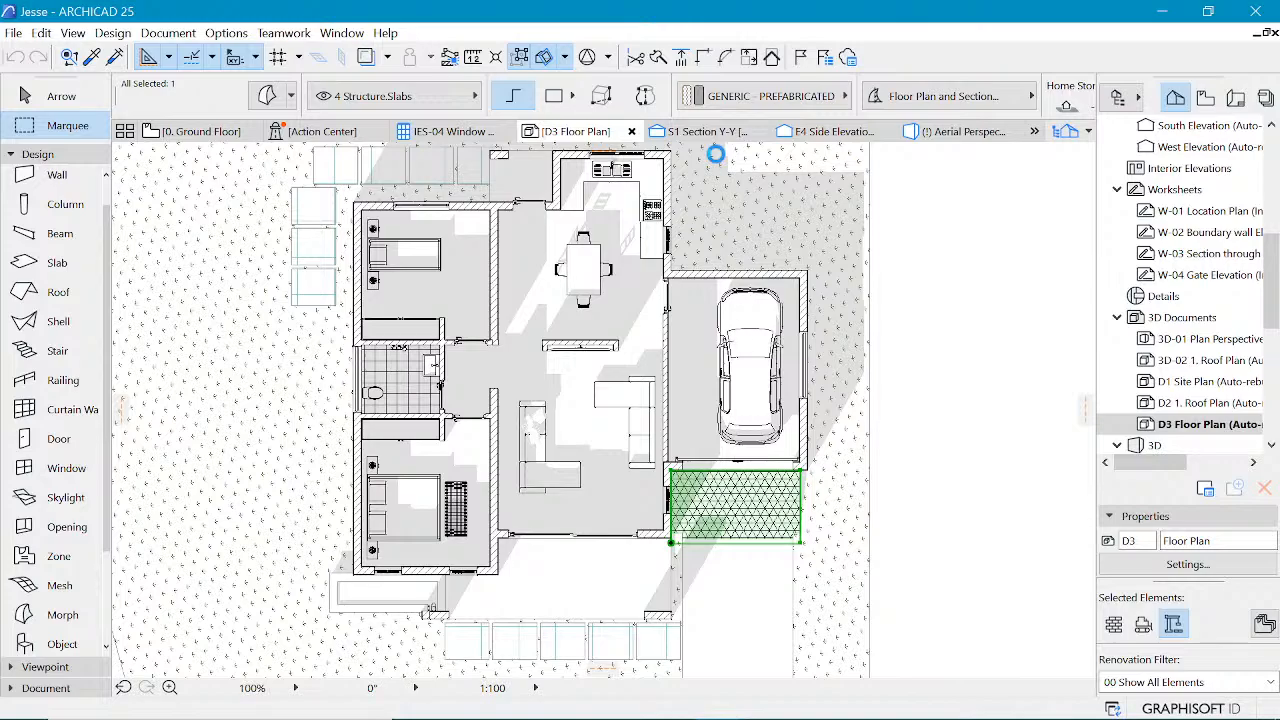
key("ctrl+t")
left_click_drag(853, 93, 601, 29)
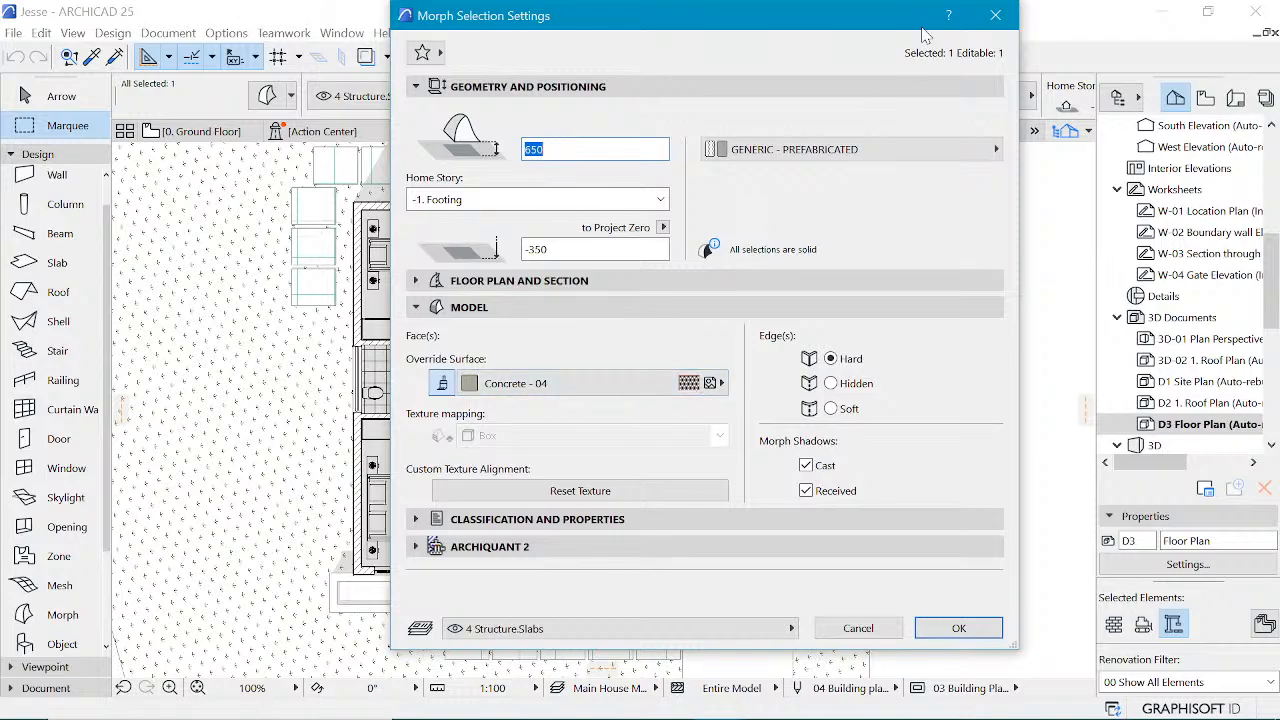
left_click(995, 15)
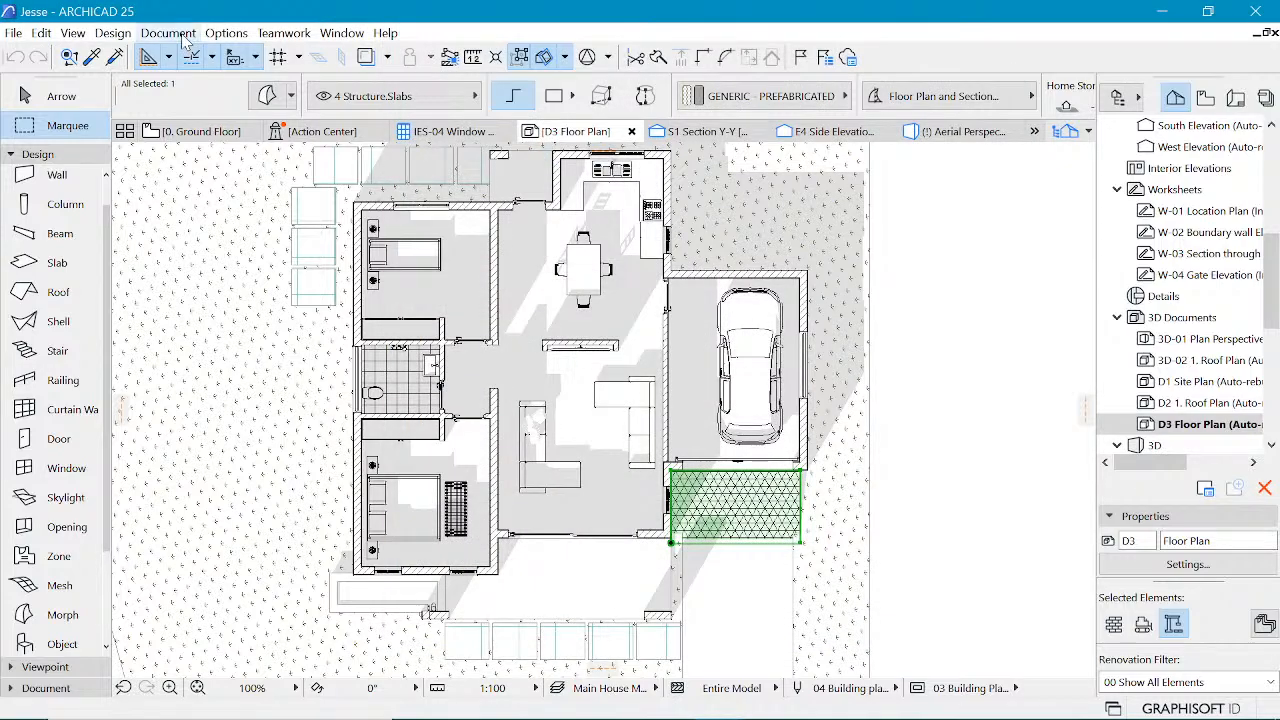
- Try Background as the cover fill foreground of the Concrete - 04 surface and deselect the slab in front of the garage
left_click(226, 33)
mouse_move(247, 66)
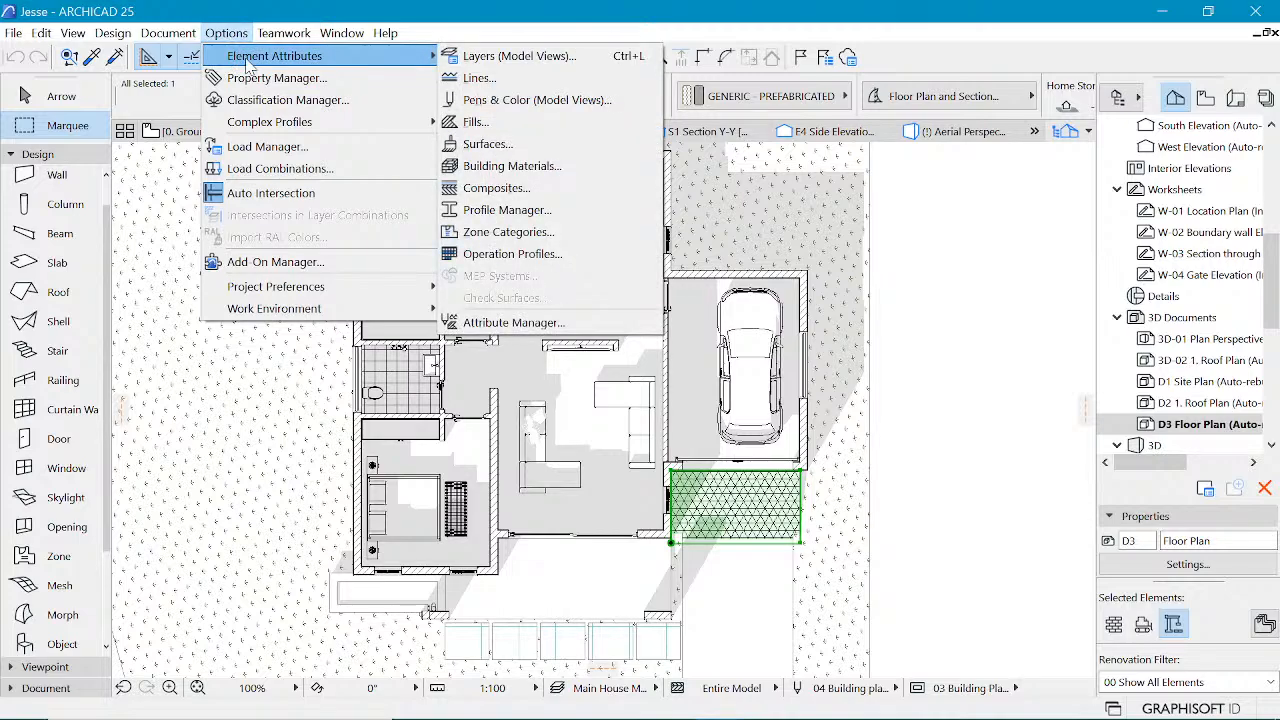
left_click(530, 150)
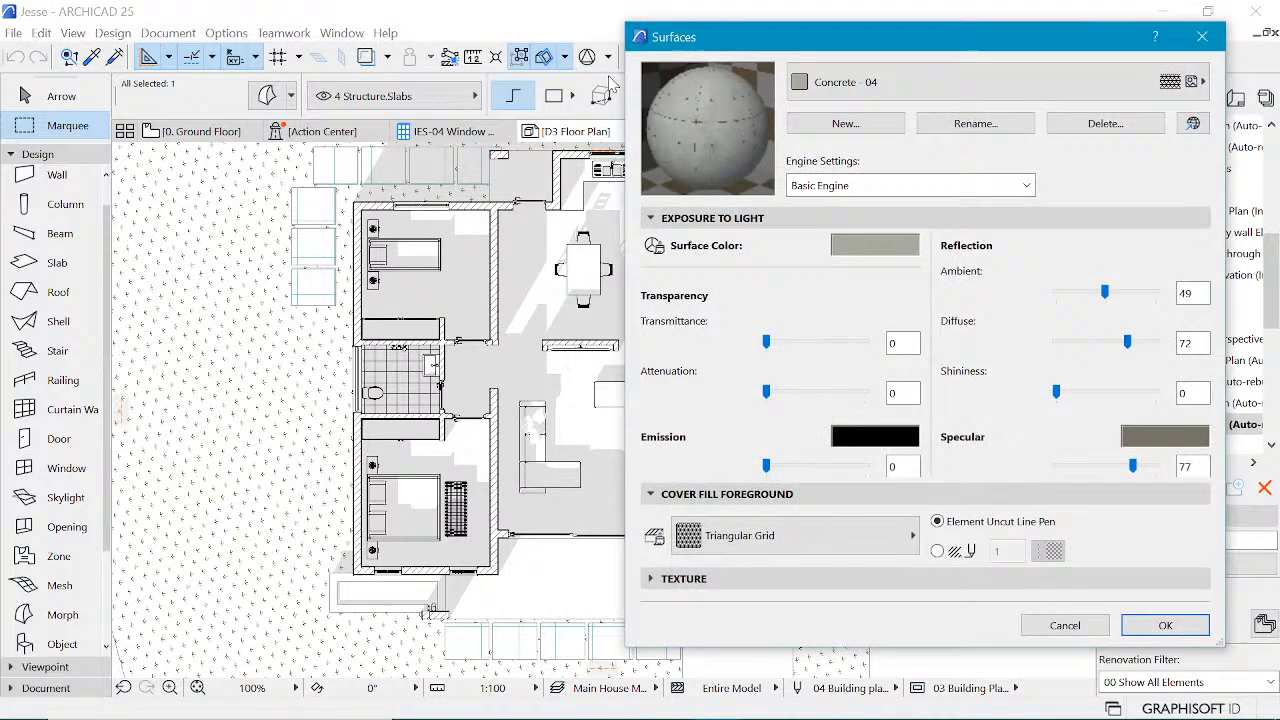
left_click(858, 84)
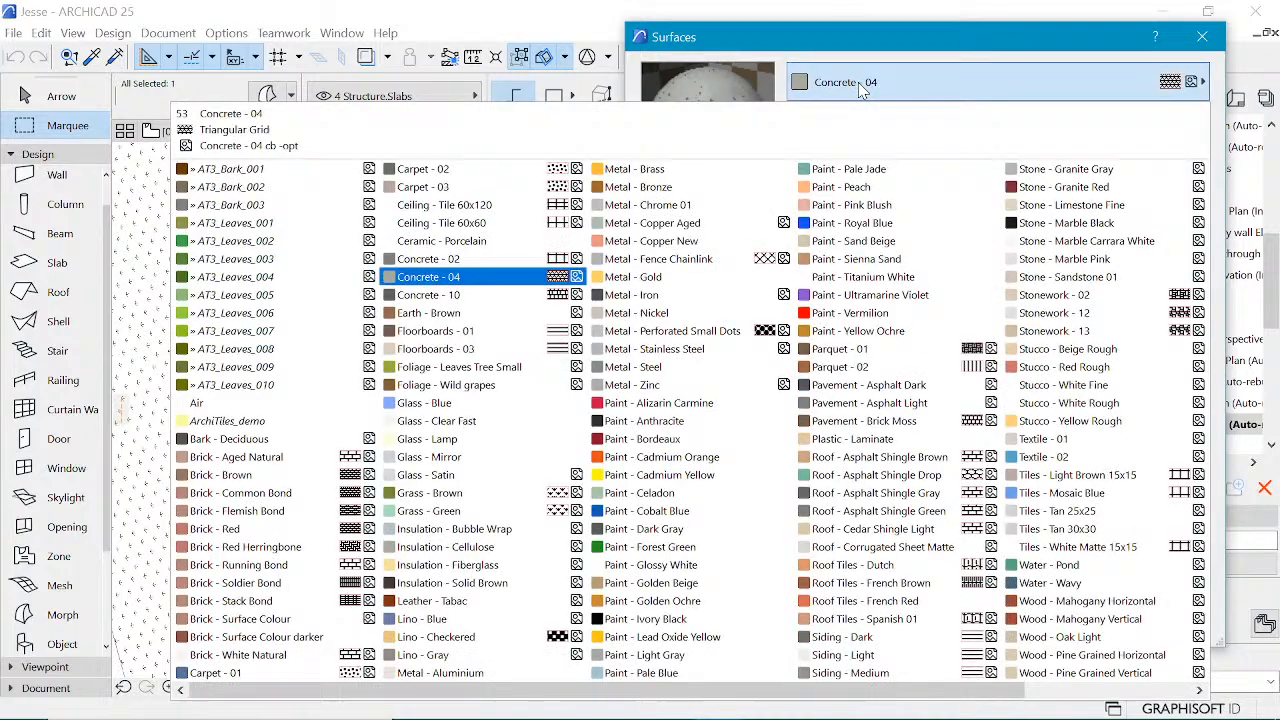
left_click(858, 82)
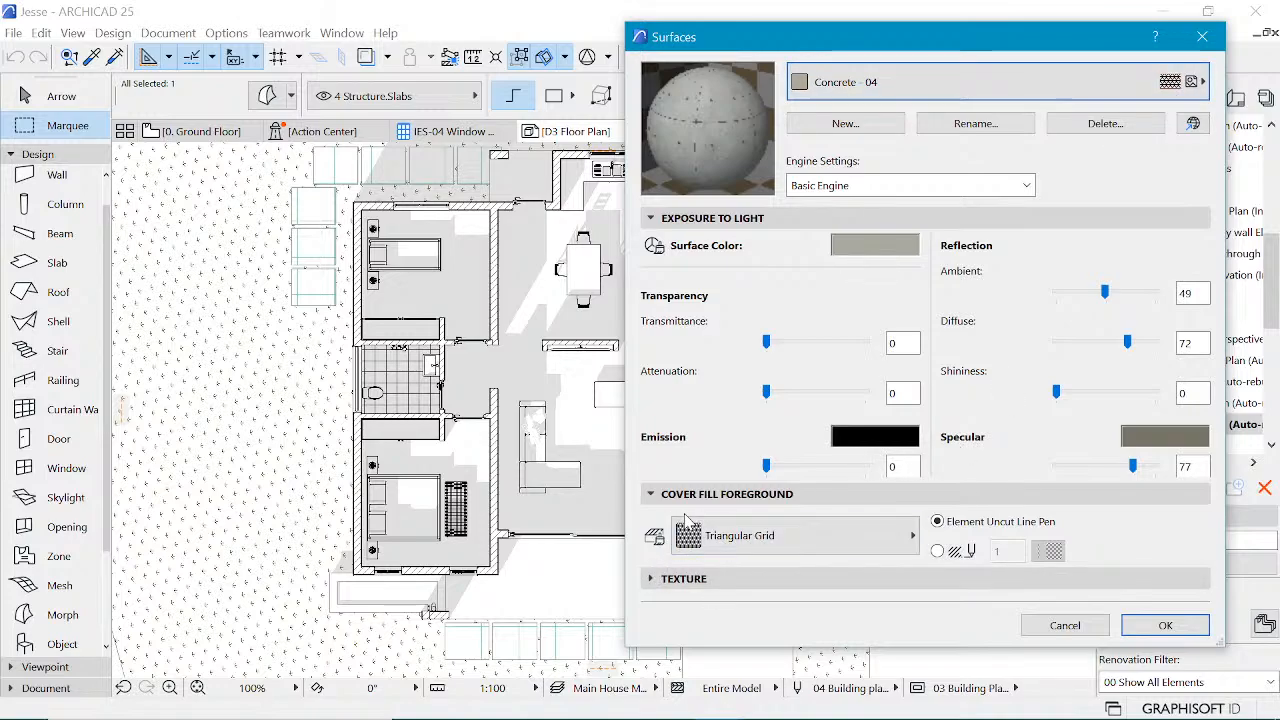
left_click_drag(850, 42, 640, 46)
left_click(591, 552)
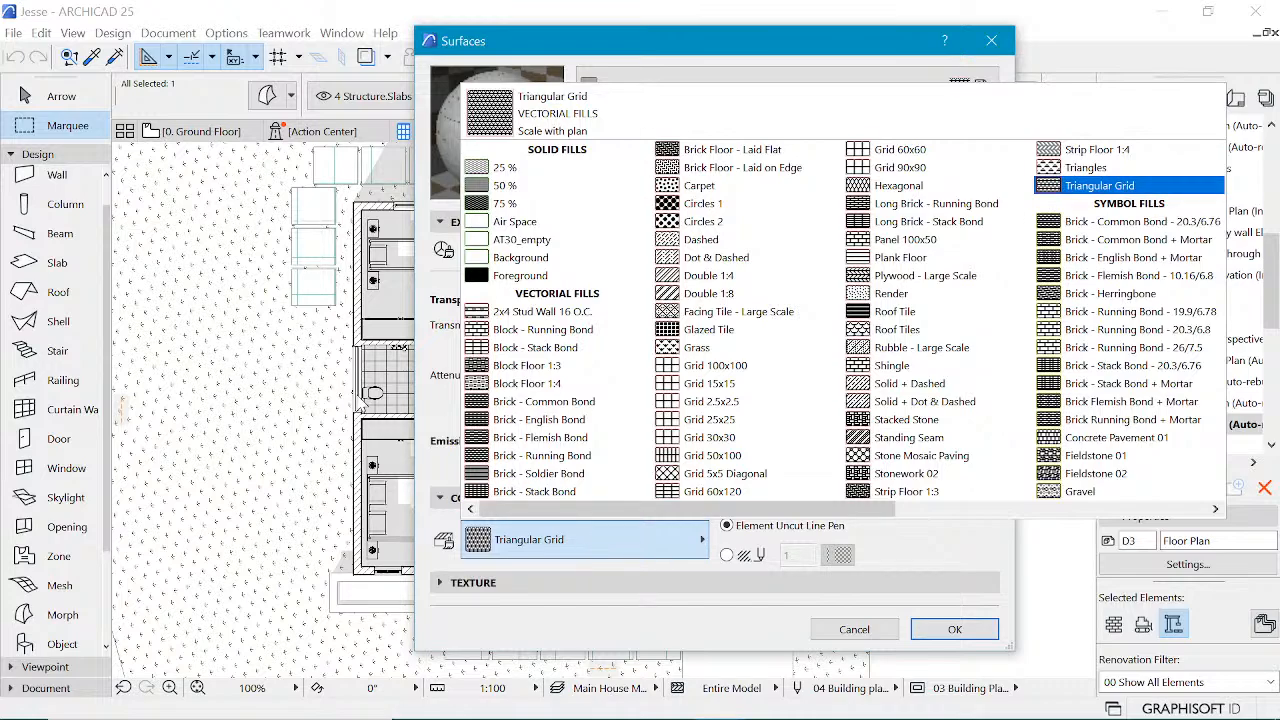
left_click(537, 553)
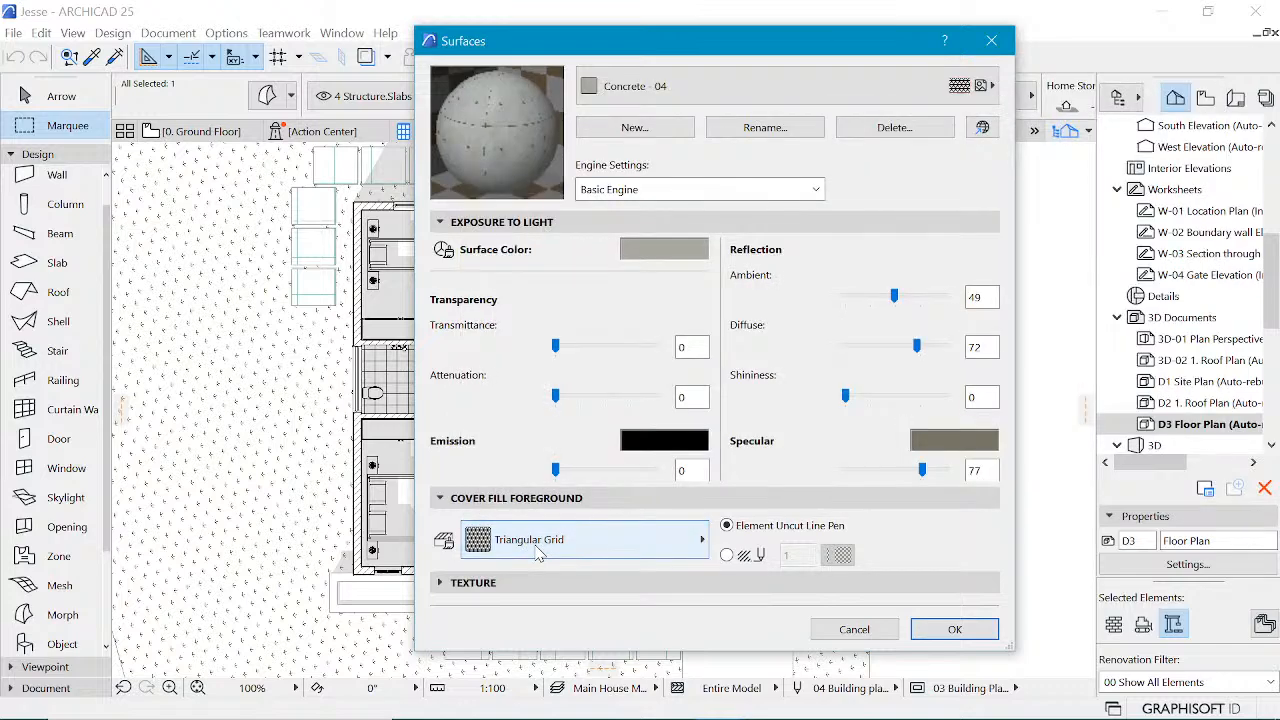
left_click(537, 553)
left_click(507, 258)
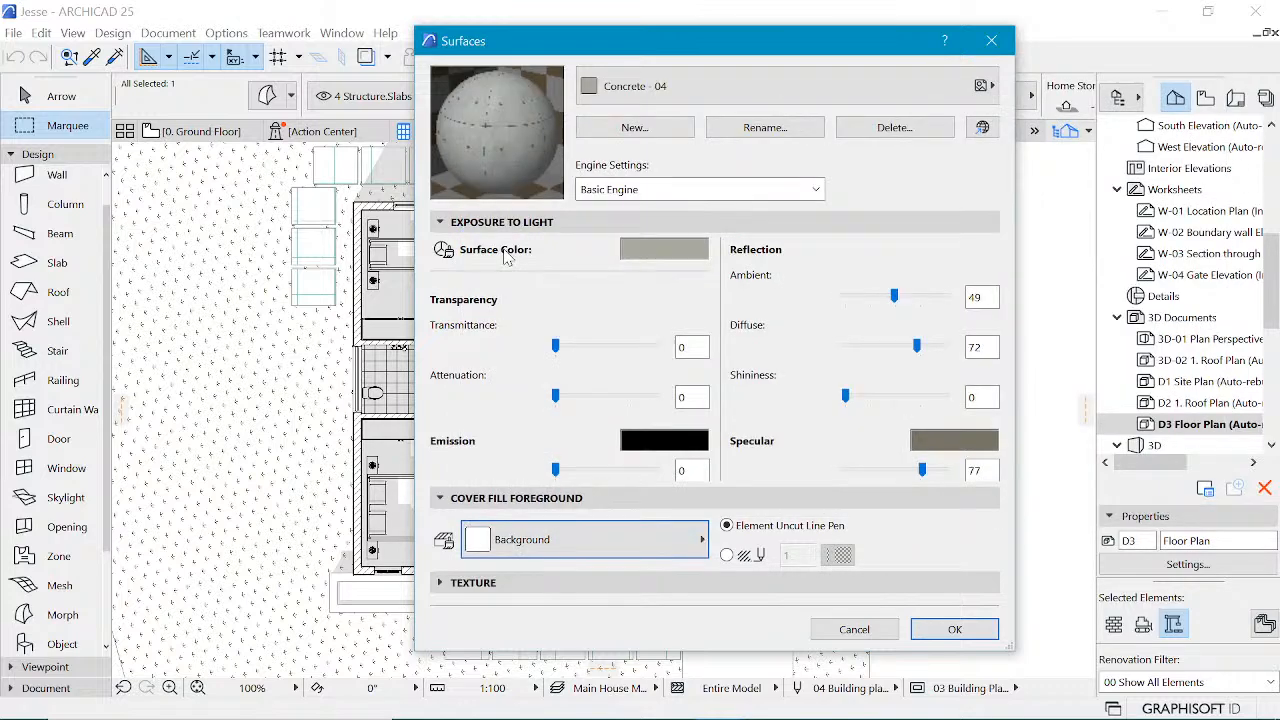
left_click(940, 632)
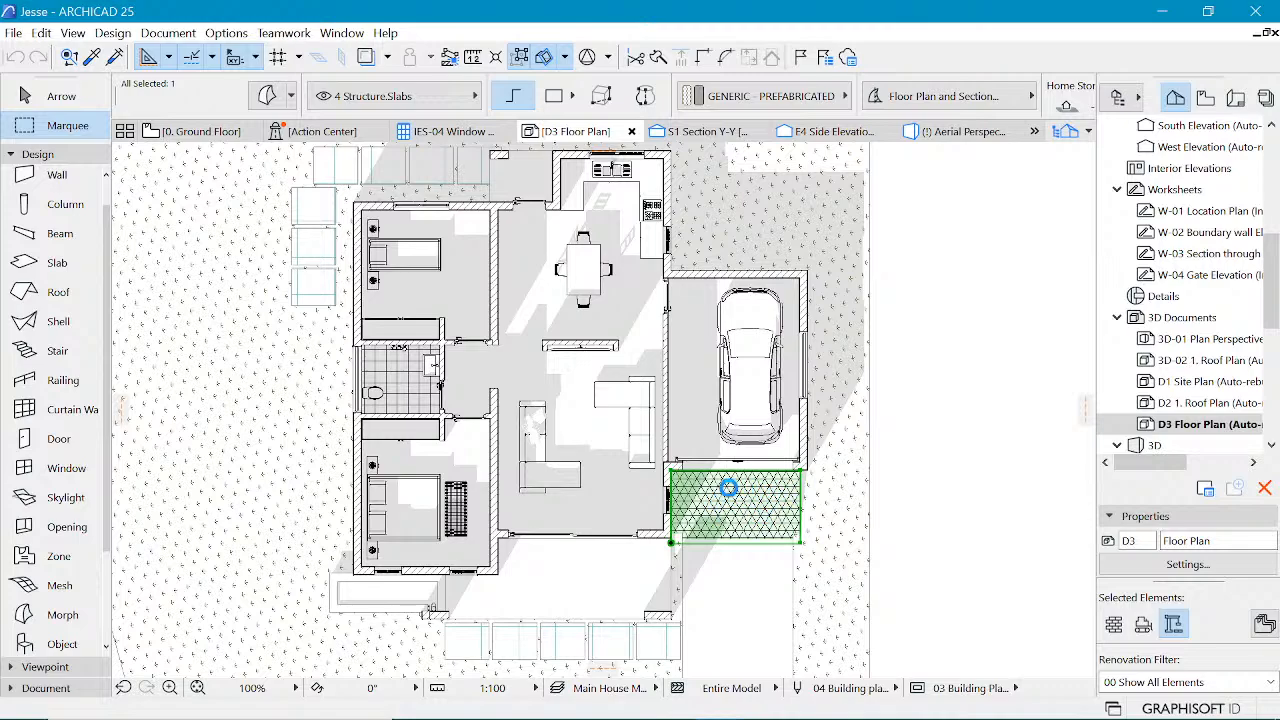
key("Escape")
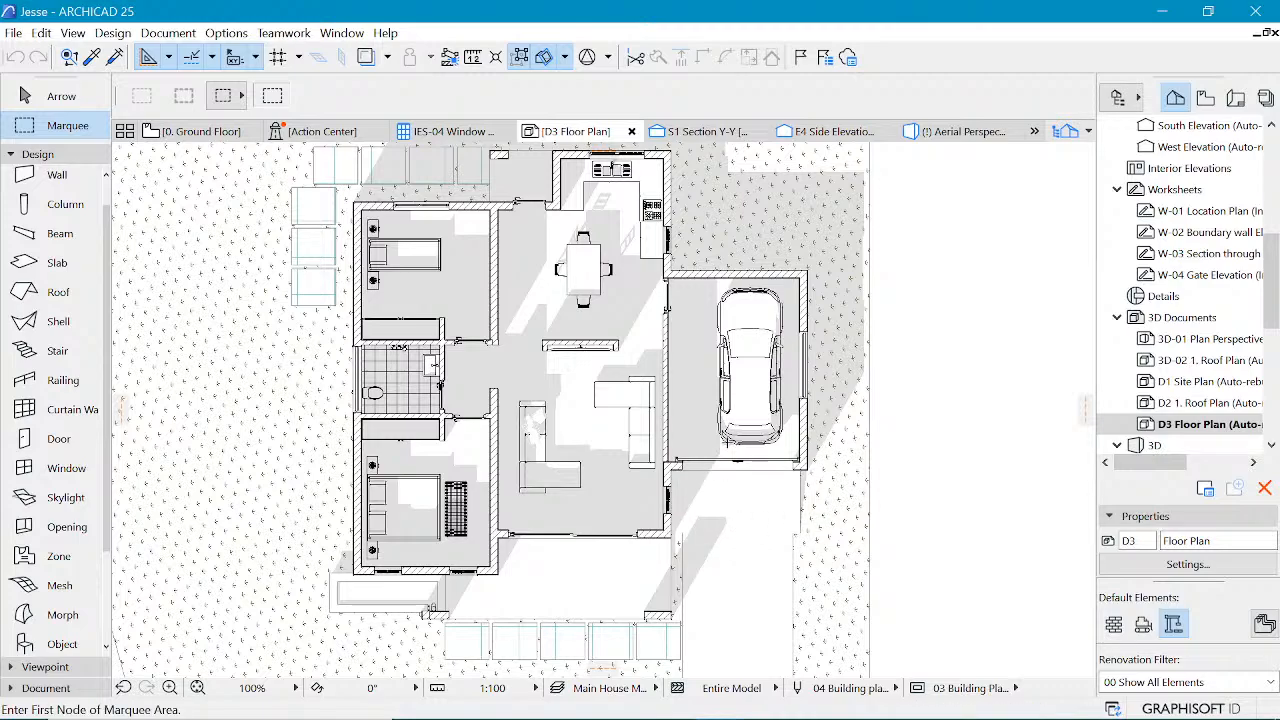
- Reopen the Concrete - 04 surface definition and set its cover fill foreground to Triangular Grid
left_click(226, 33)
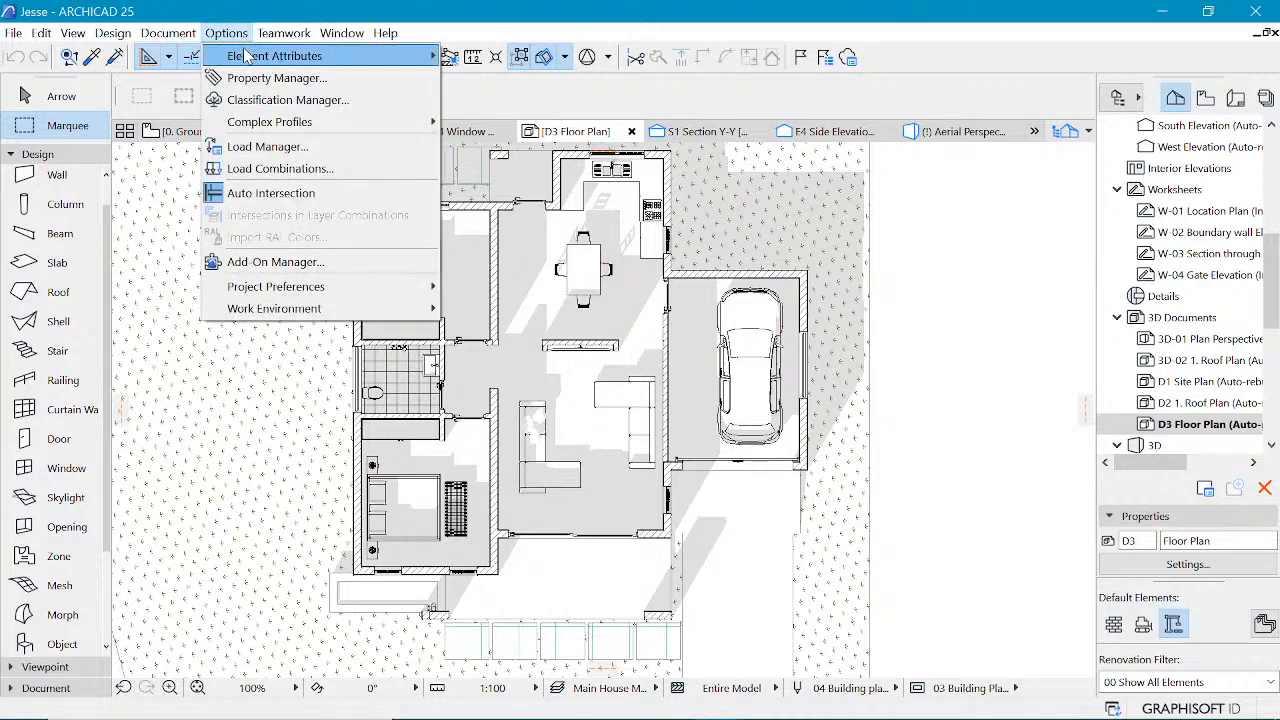
mouse_move(255, 56)
left_click(519, 146)
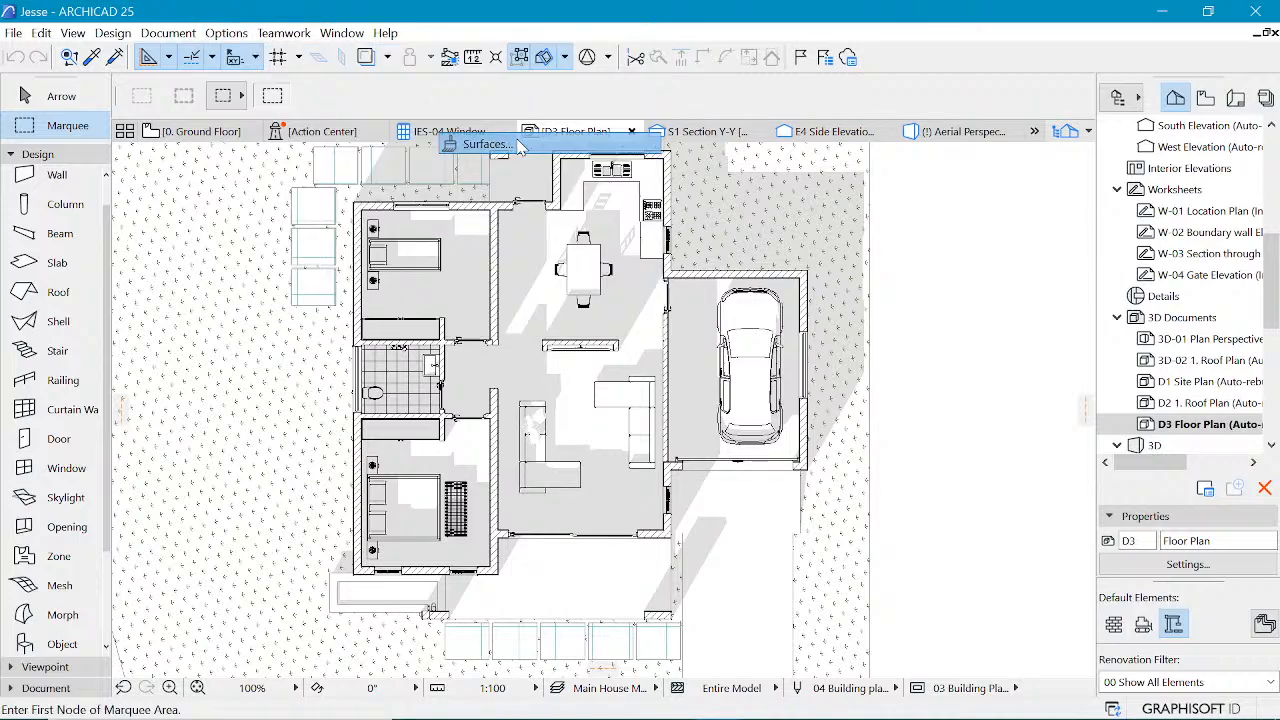
left_click(544, 58)
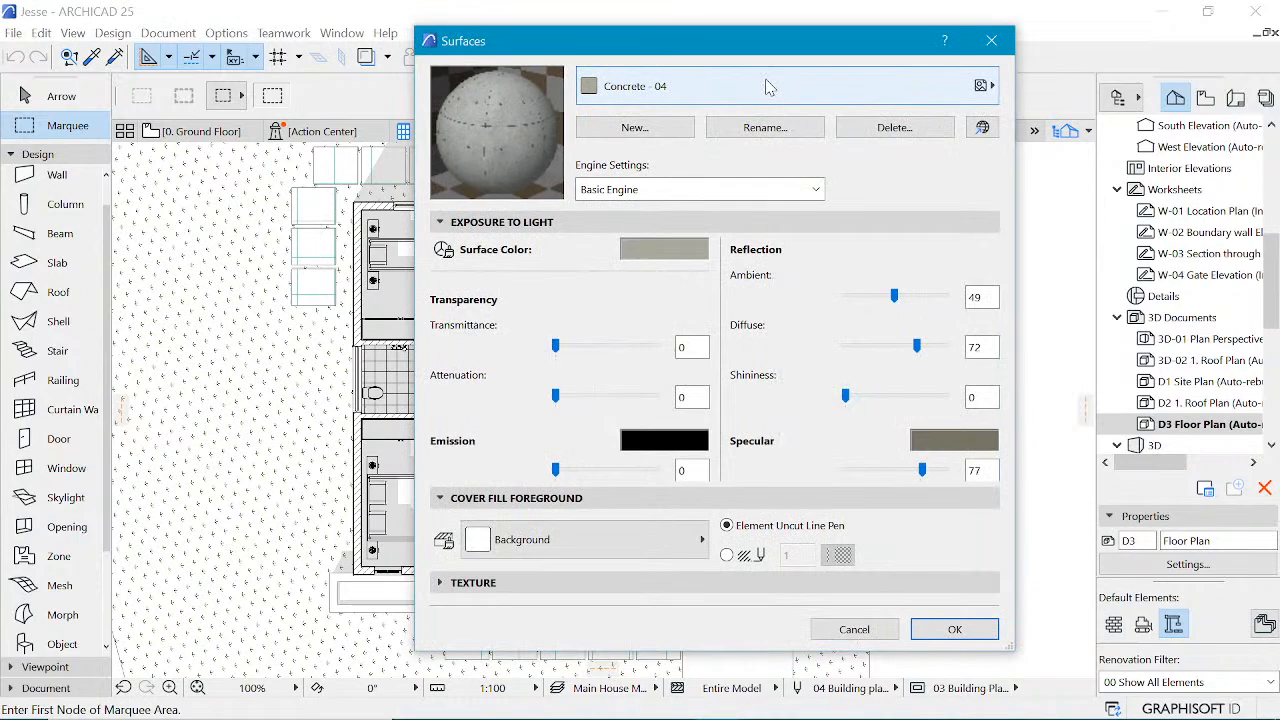
left_click(768, 86)
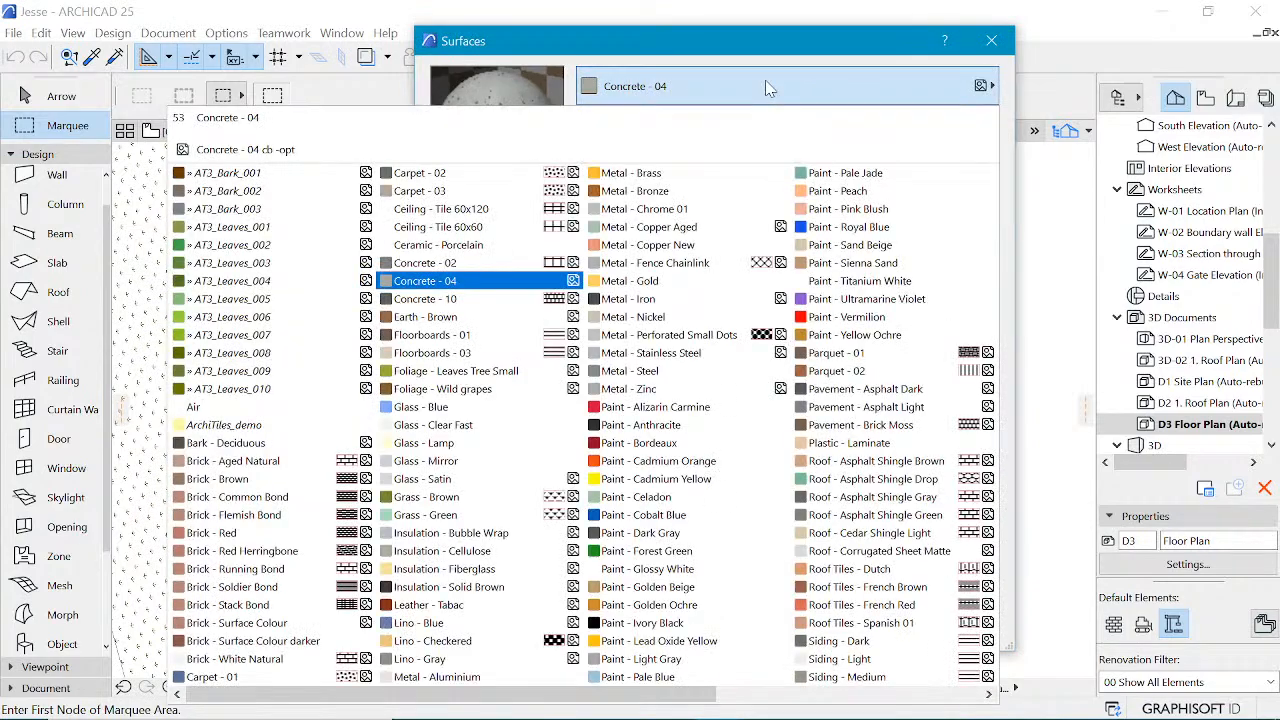
left_click(660, 88)
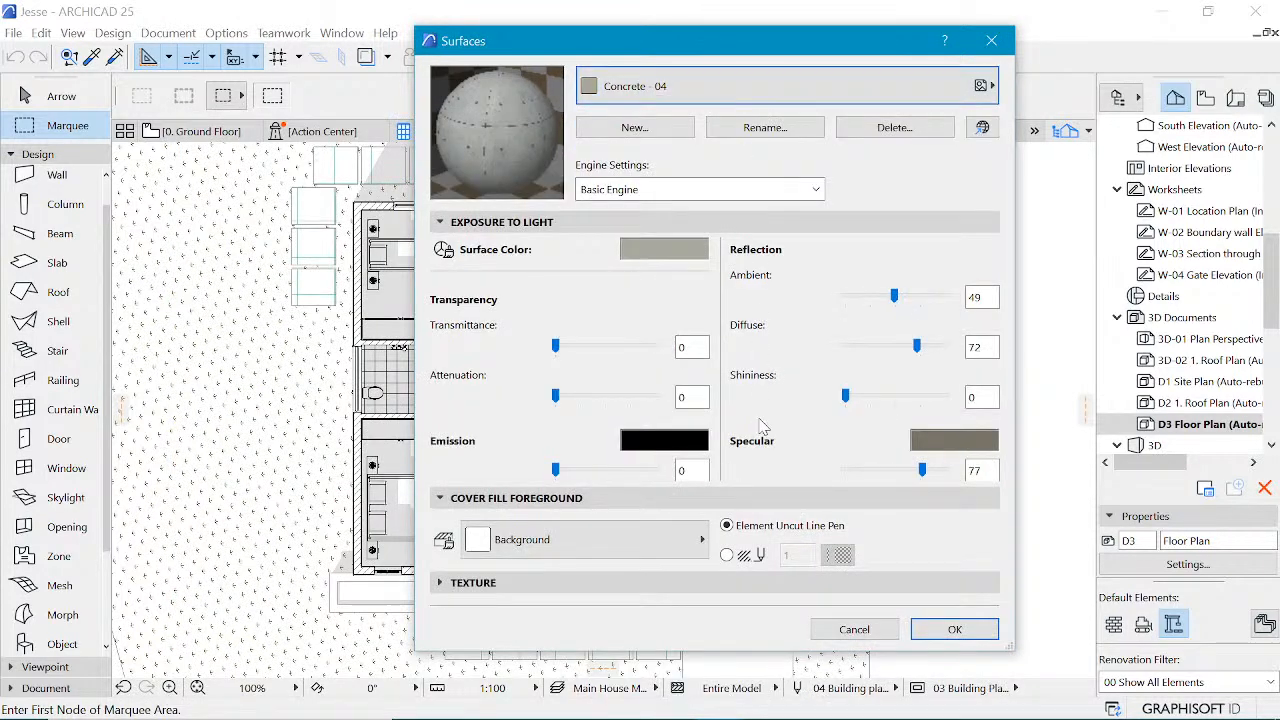
left_click(551, 558)
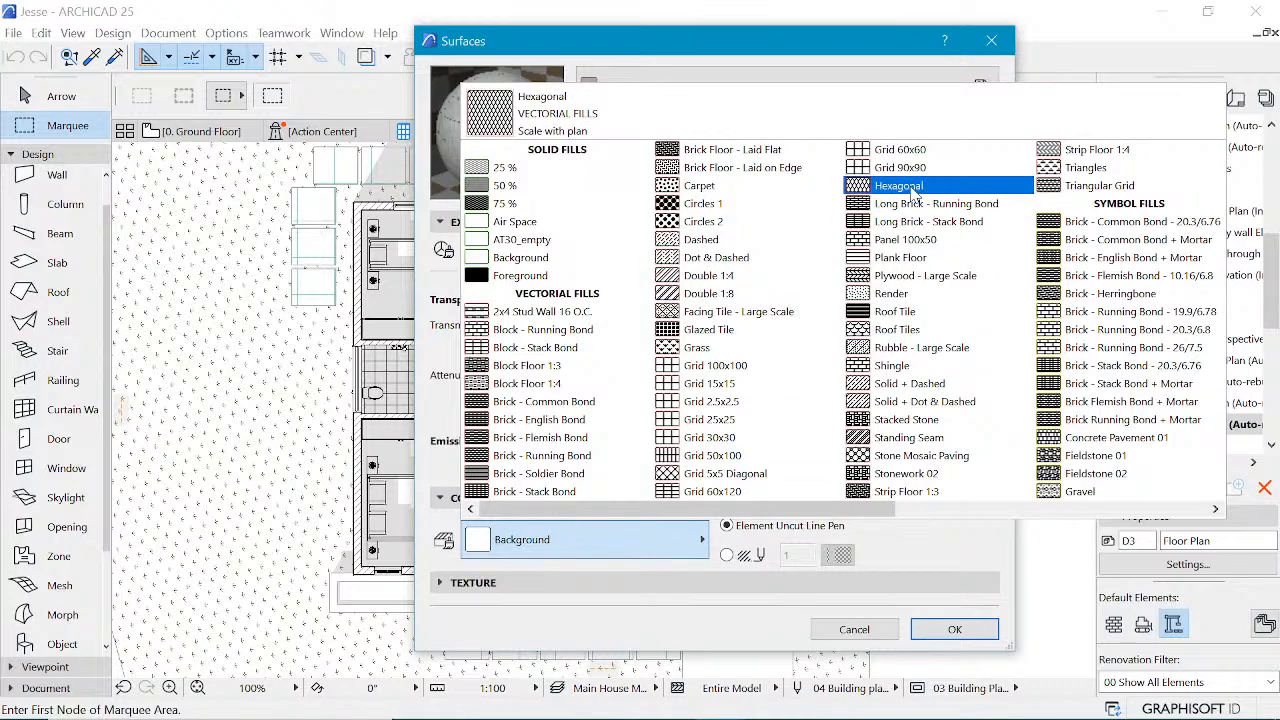
left_click(1062, 187)
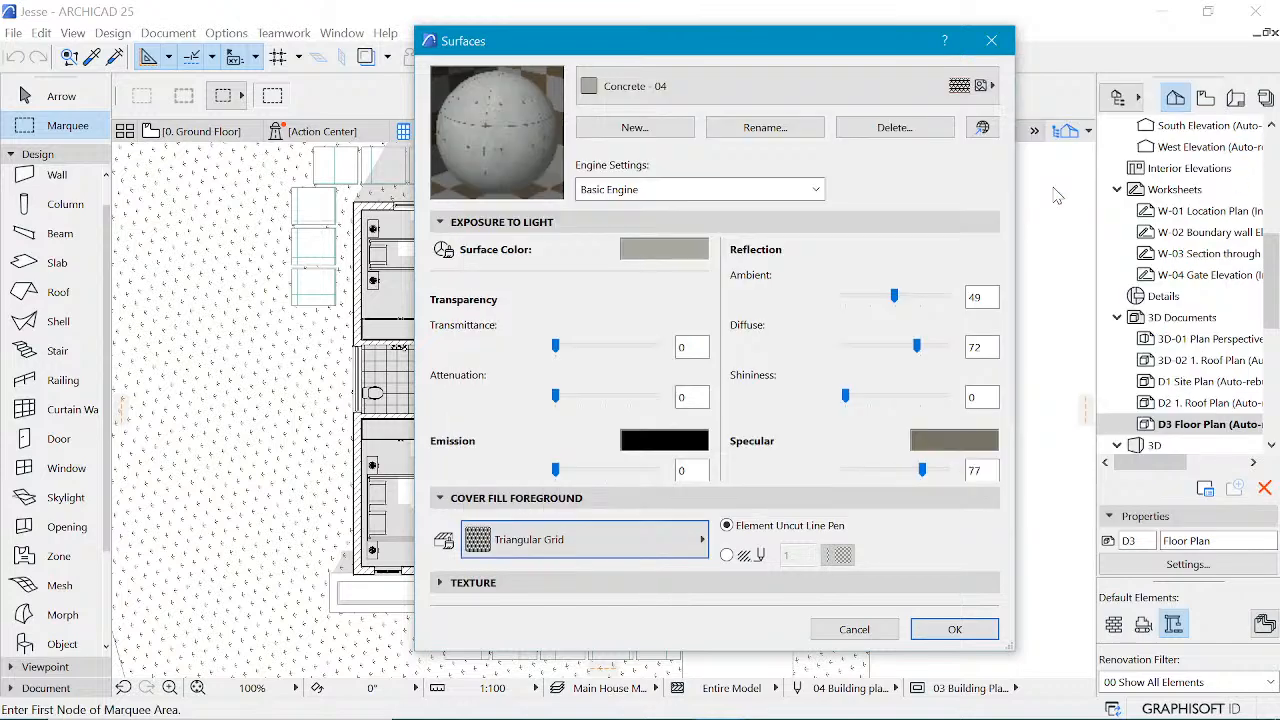
- Give the Concrete - 04 cover fill its own pen instead of the element's uncut line pen, using pen 102
left_click(726, 555)
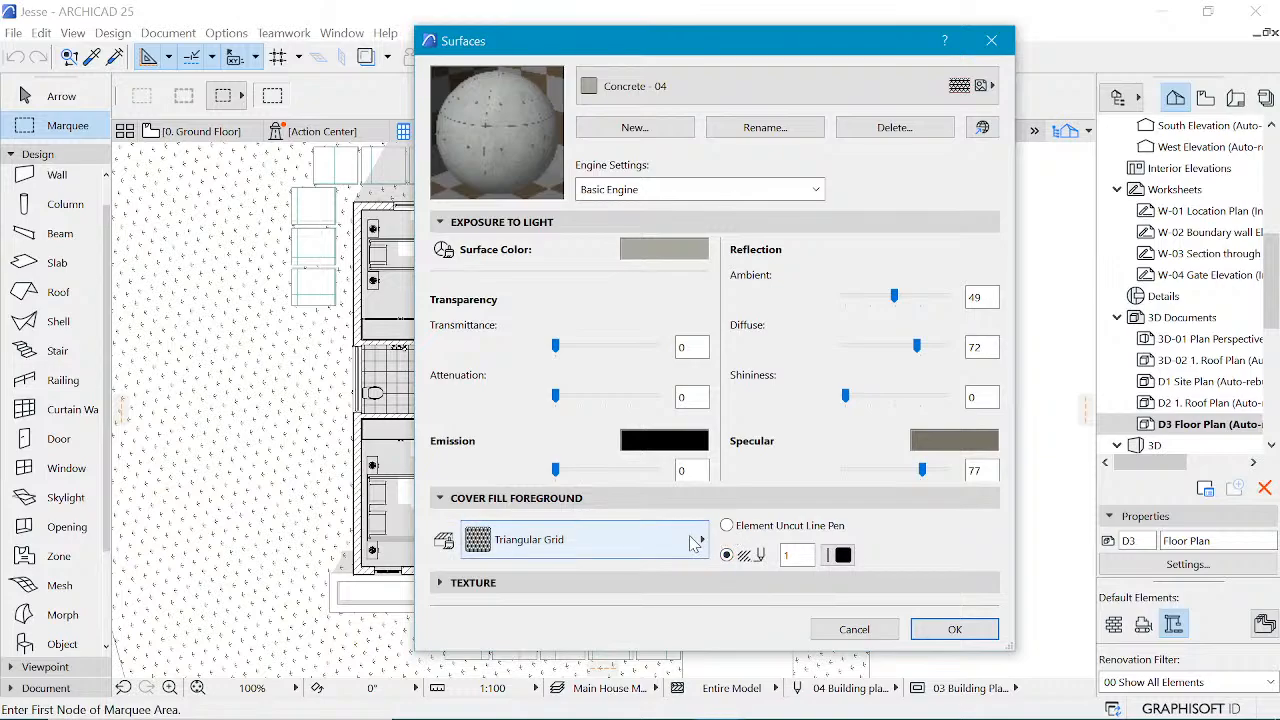
left_click(843, 555)
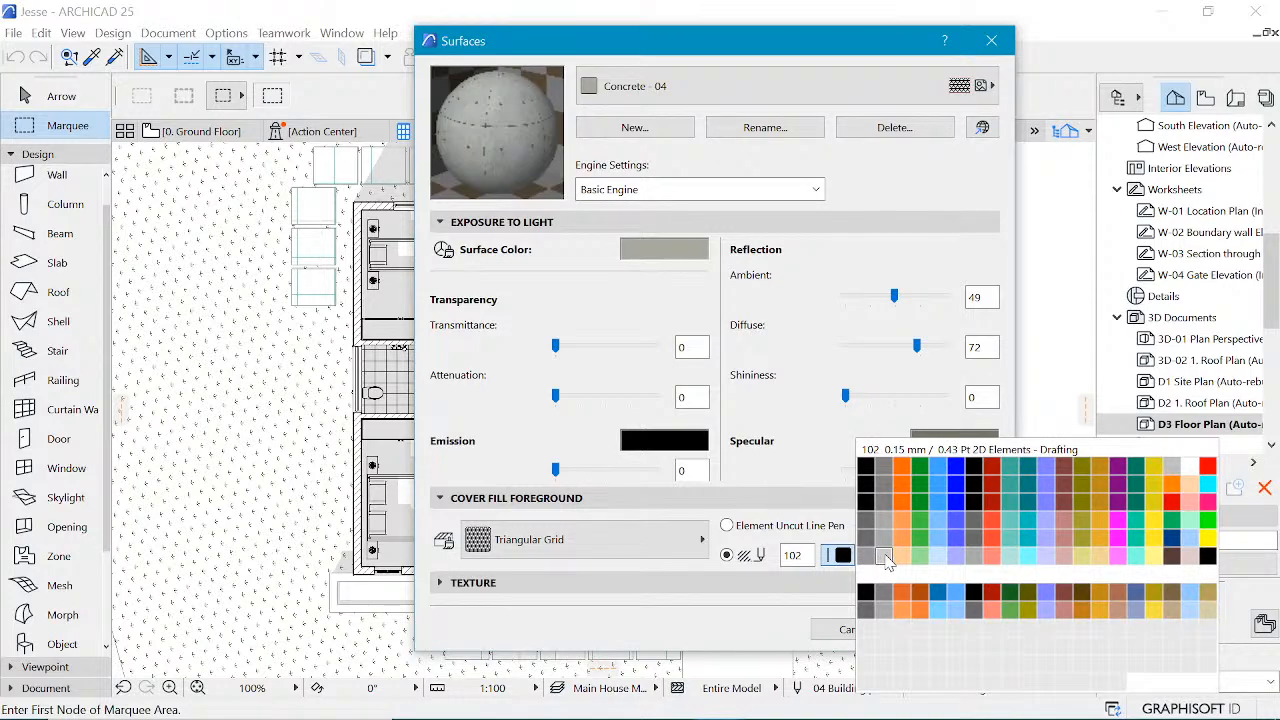
left_click(885, 558)
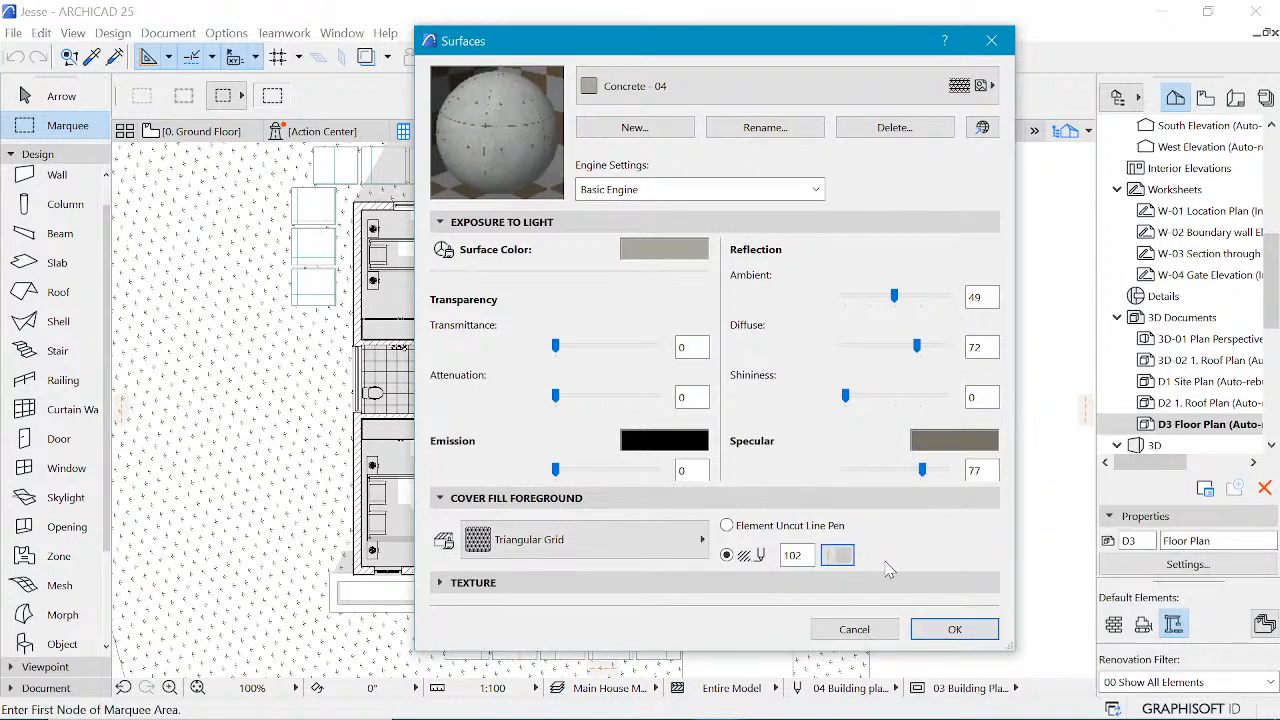
left_click(955, 632)
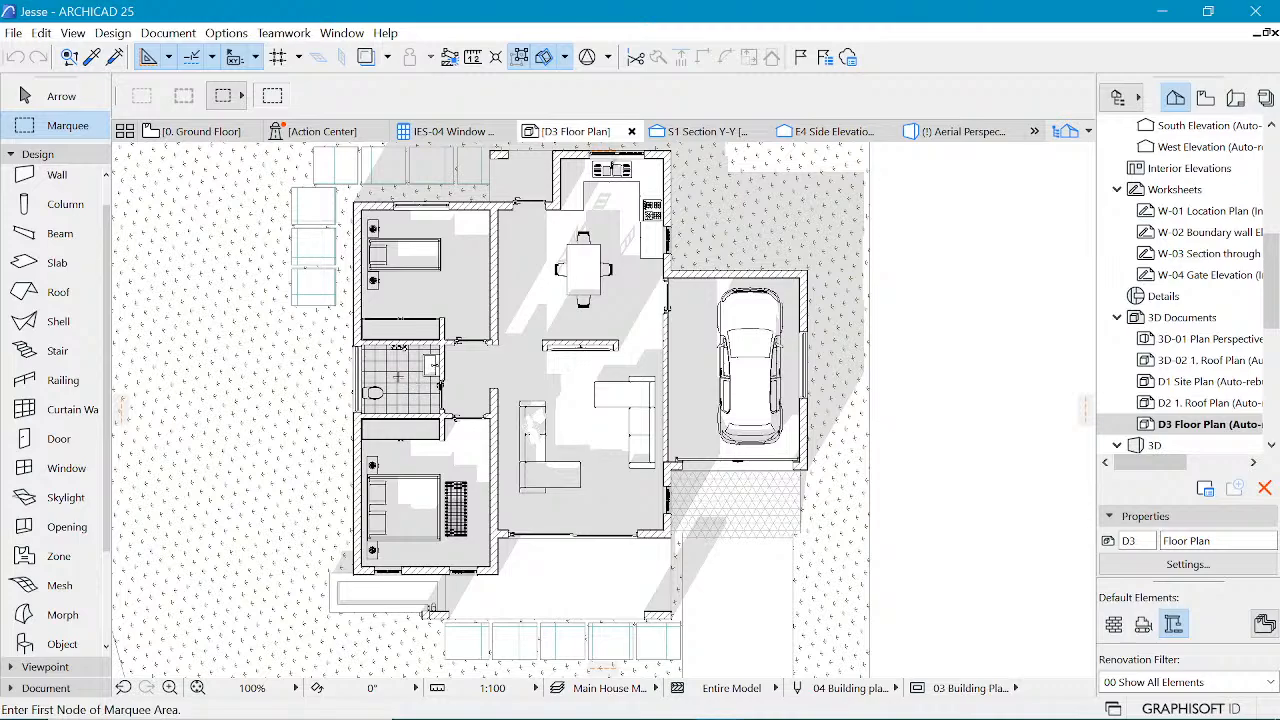
- Check the surface overrides in the settings of the bathroom floor slab in the D3 floor plan document
left_click(405, 385)
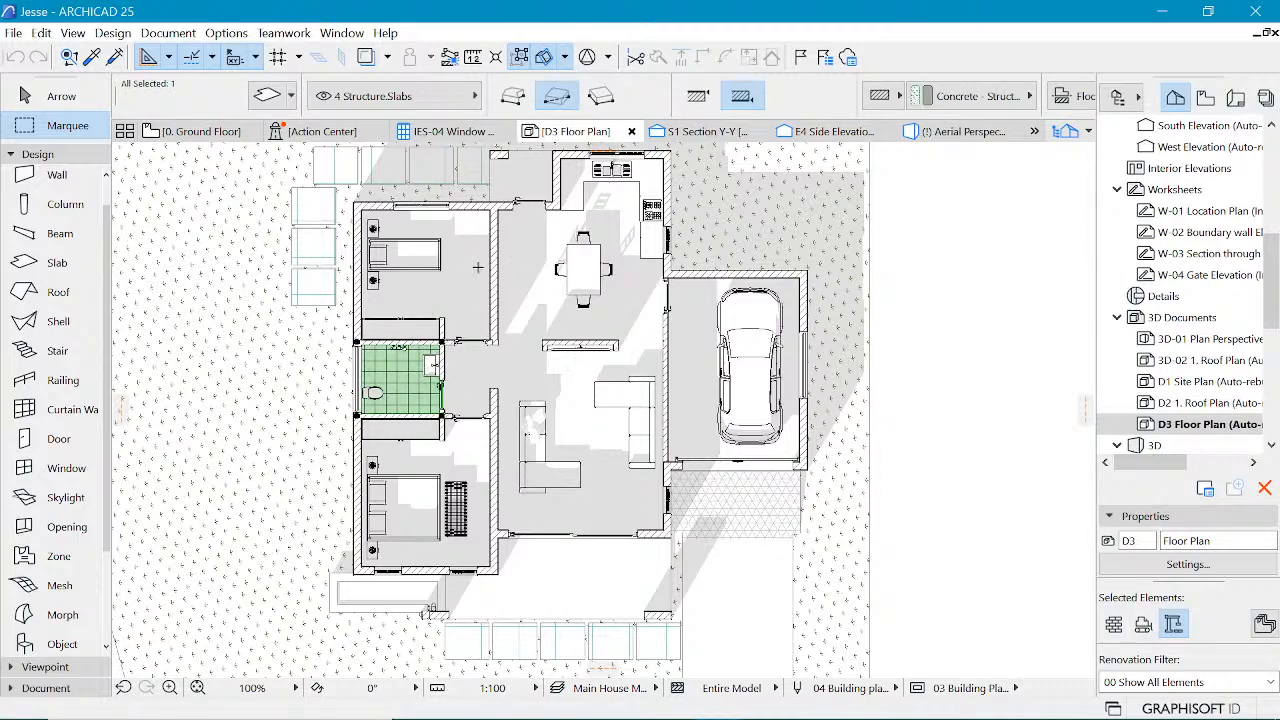
key("ctrl+t")
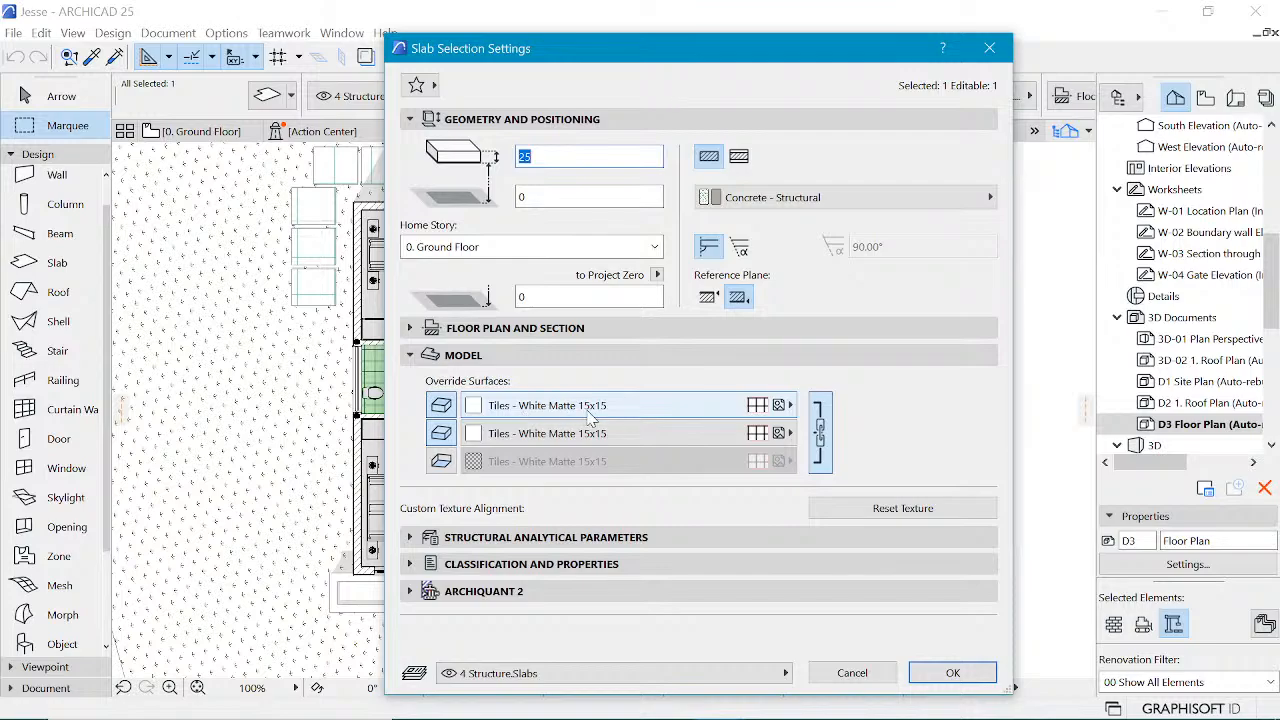
left_click(989, 48)
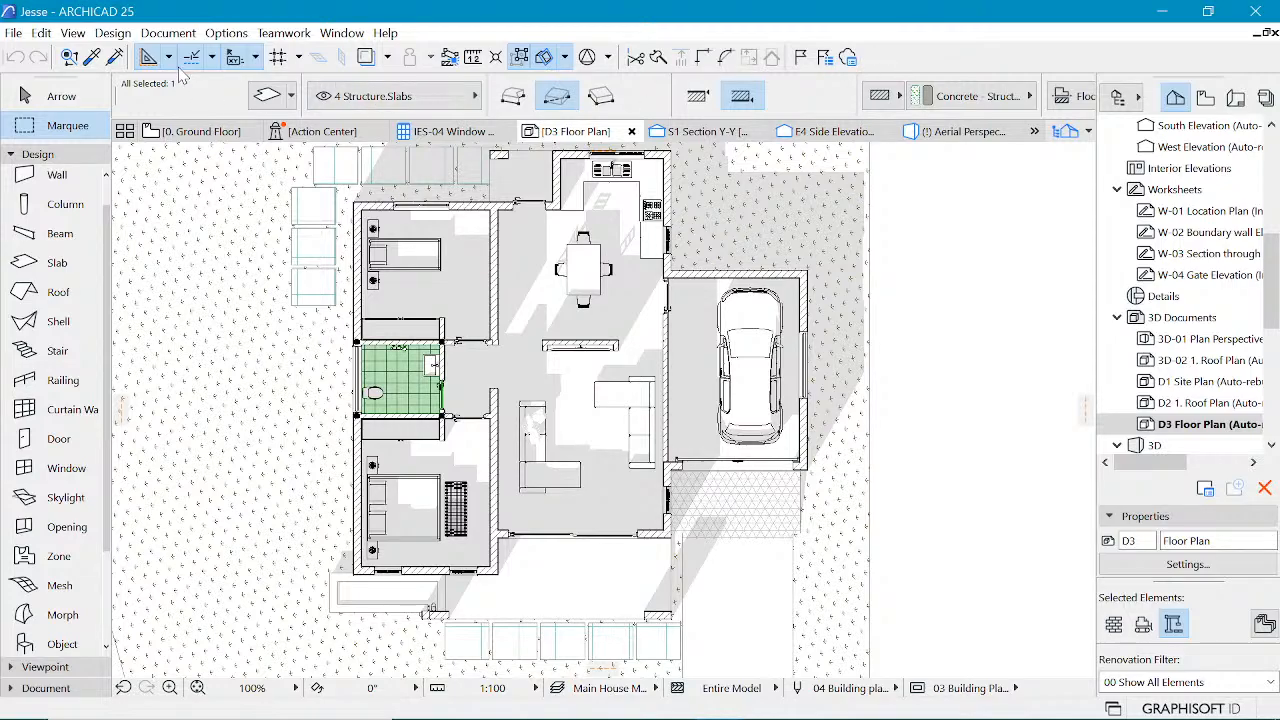
- Open the project's surface attributes at the bathroom slab's Tiles - White Matte 15x15 surface, keeping the slab in view
left_click(226, 33)
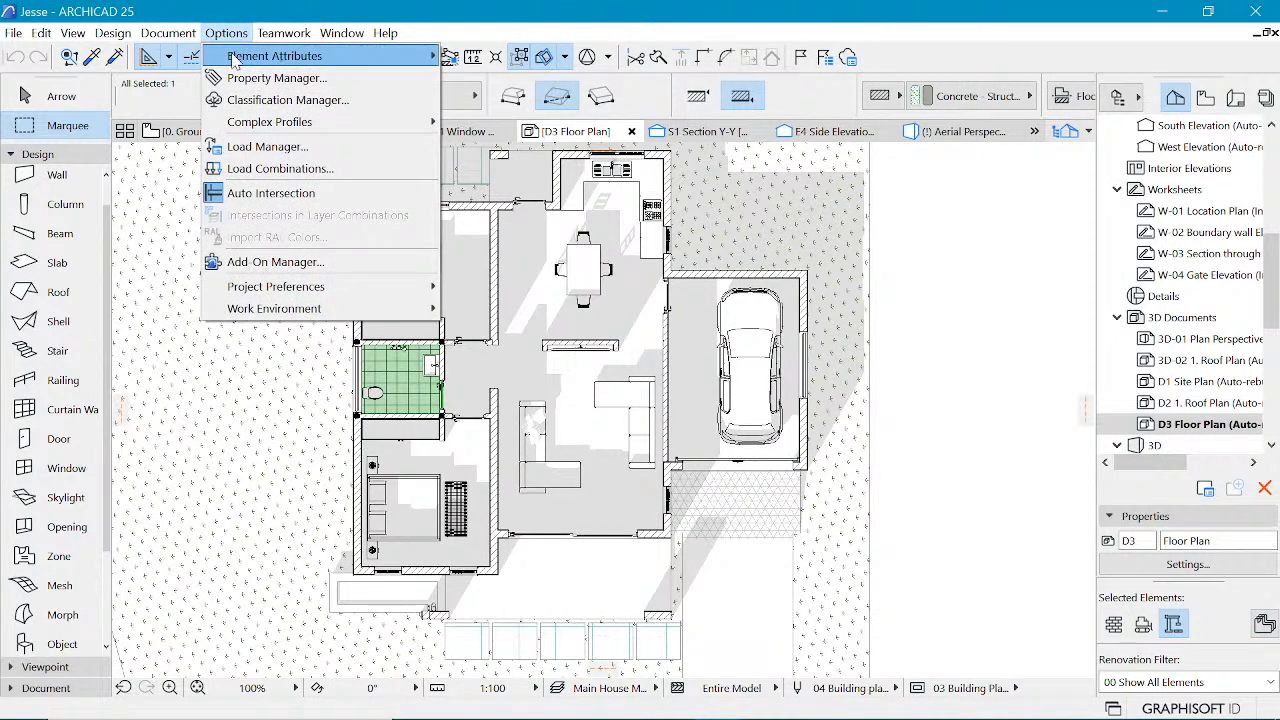
mouse_move(290, 56)
left_click(545, 148)
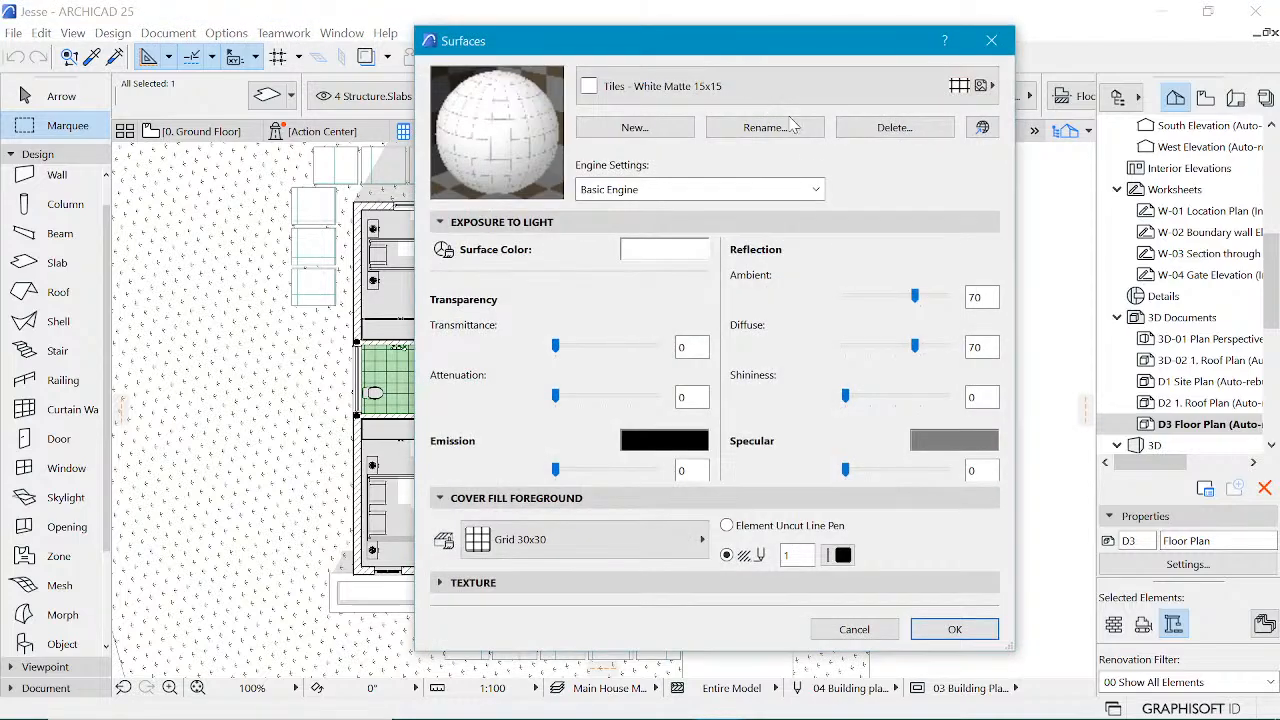
left_click(776, 84)
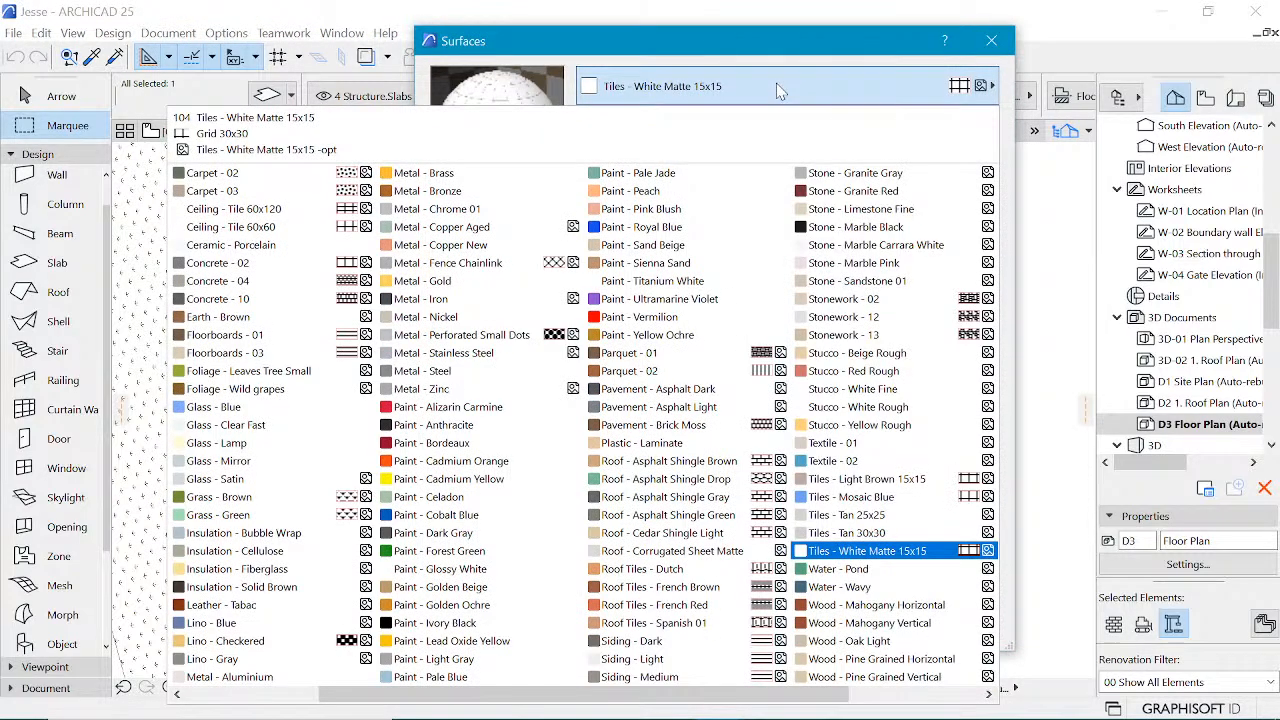
left_click(776, 83)
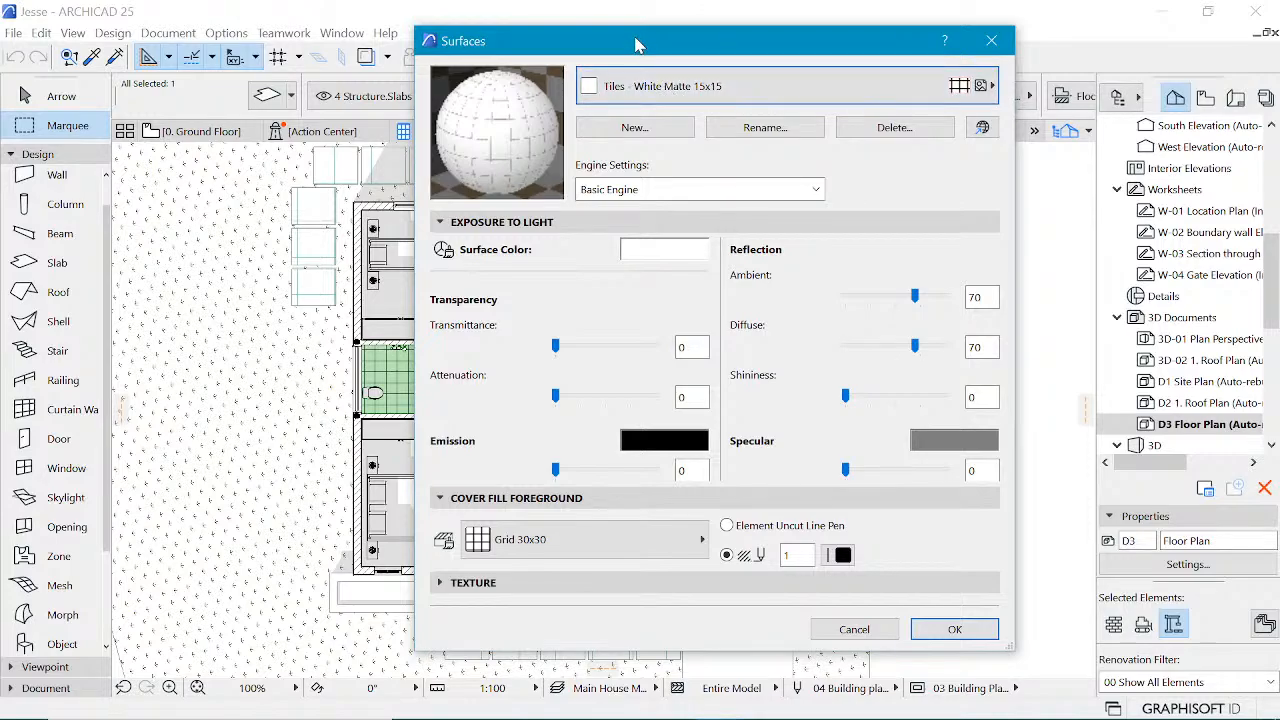
left_click_drag(641, 49, 780, 80)
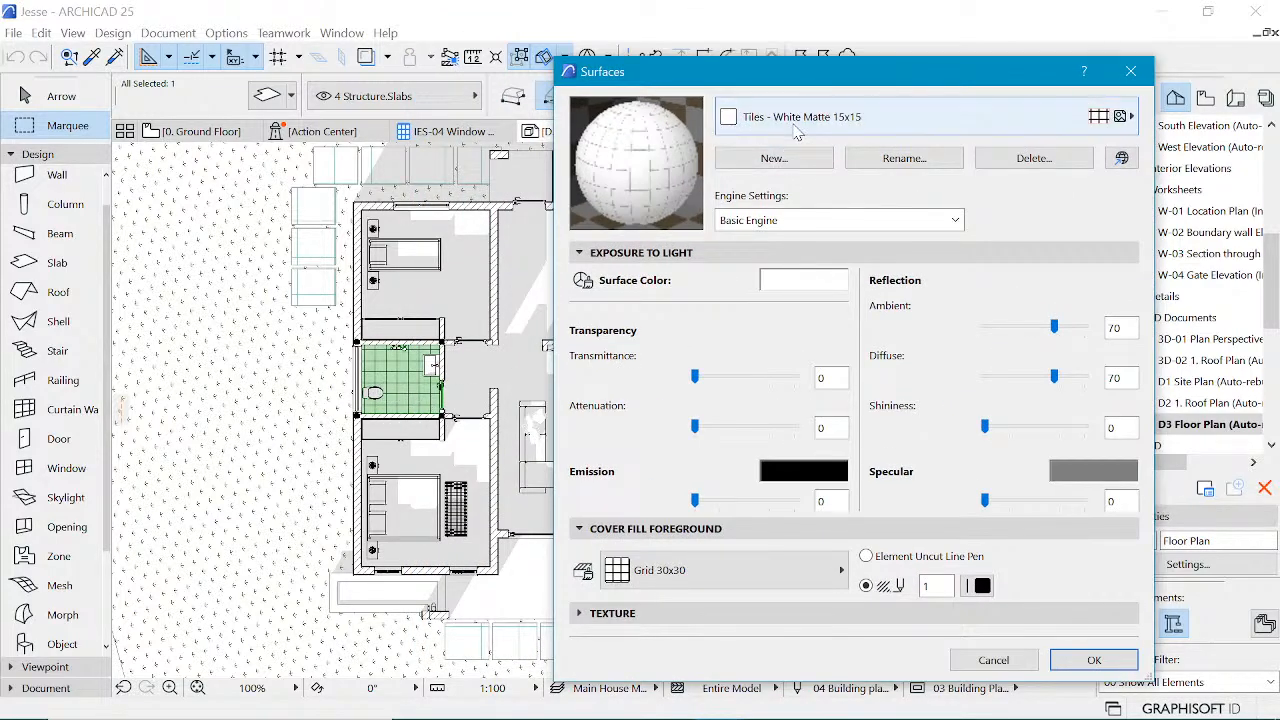
left_click_drag(783, 75, 682, 52)
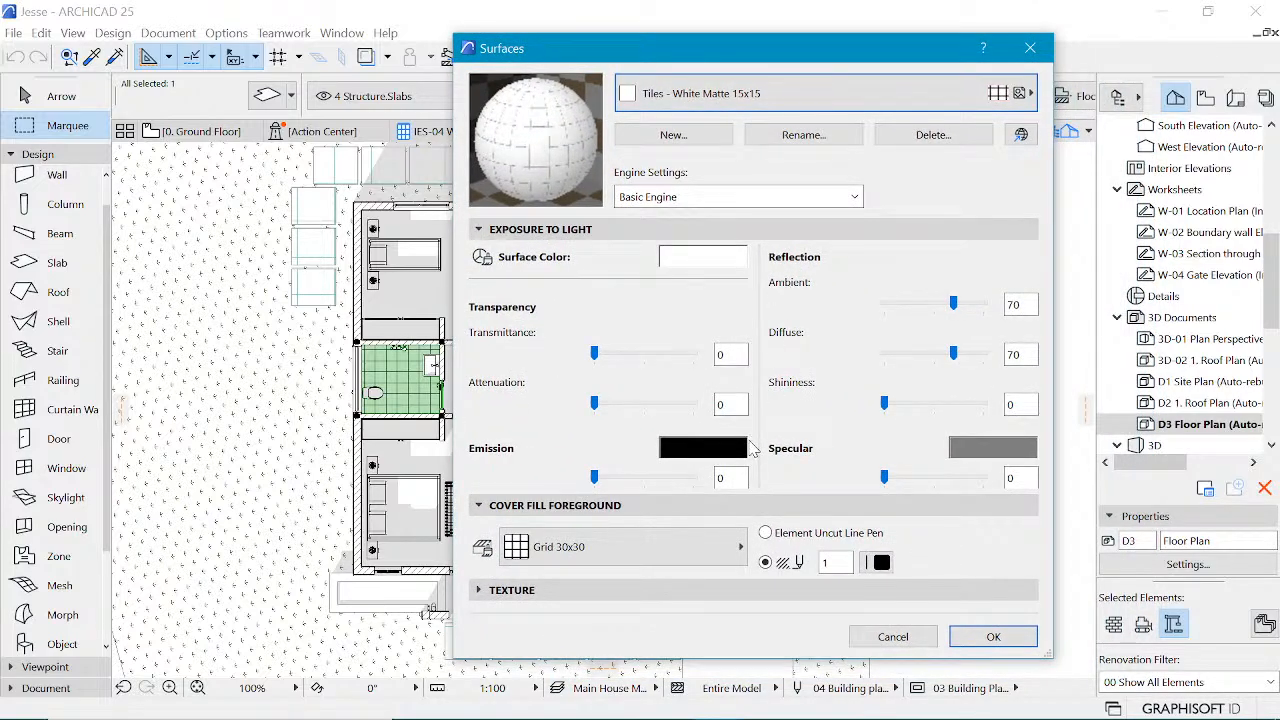
- Keep the Grid 30x30 cover fill of Tiles - White Matte 15x15, set its foreground pen to 102, apply it and deselect the slab
left_click(568, 545)
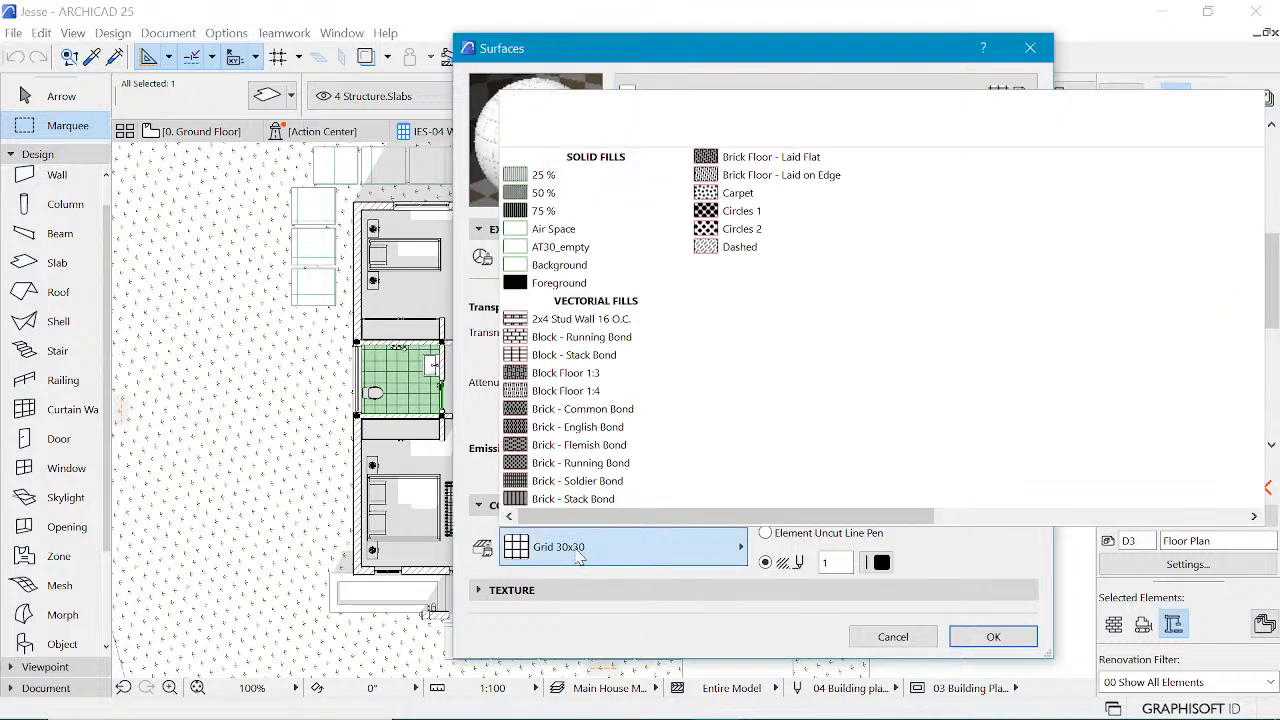
left_click(577, 557)
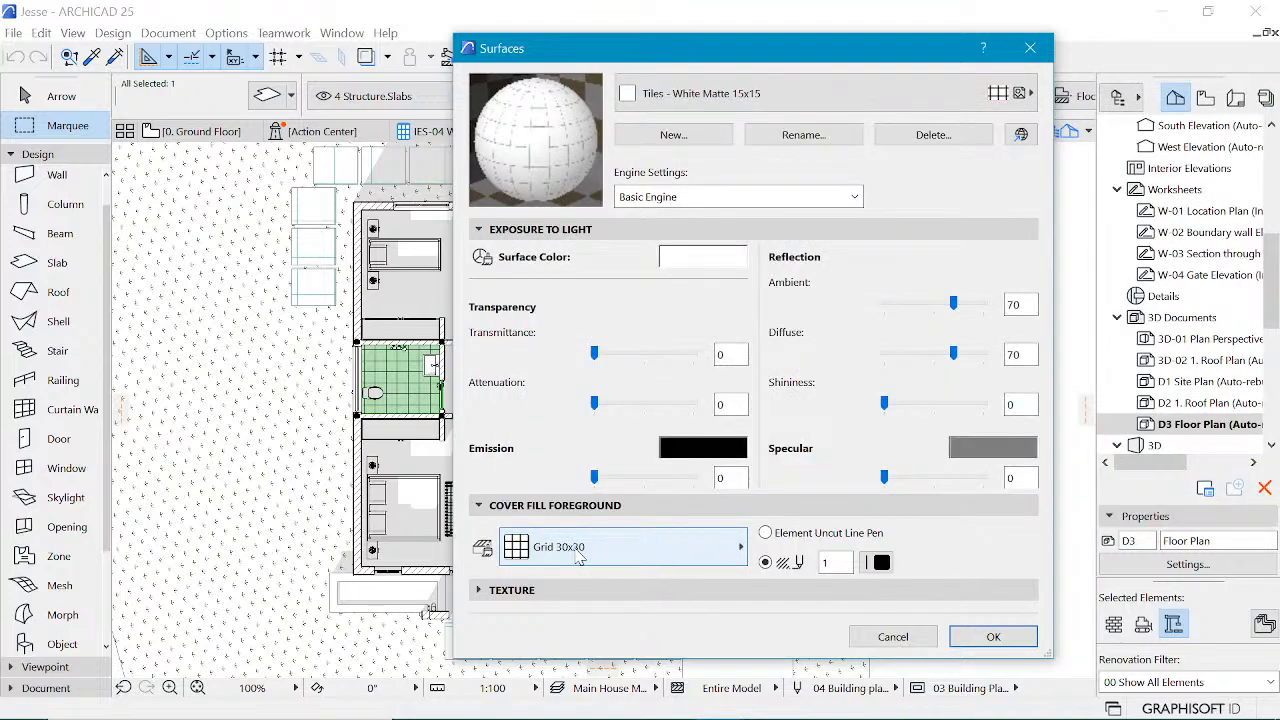
left_click(577, 557)
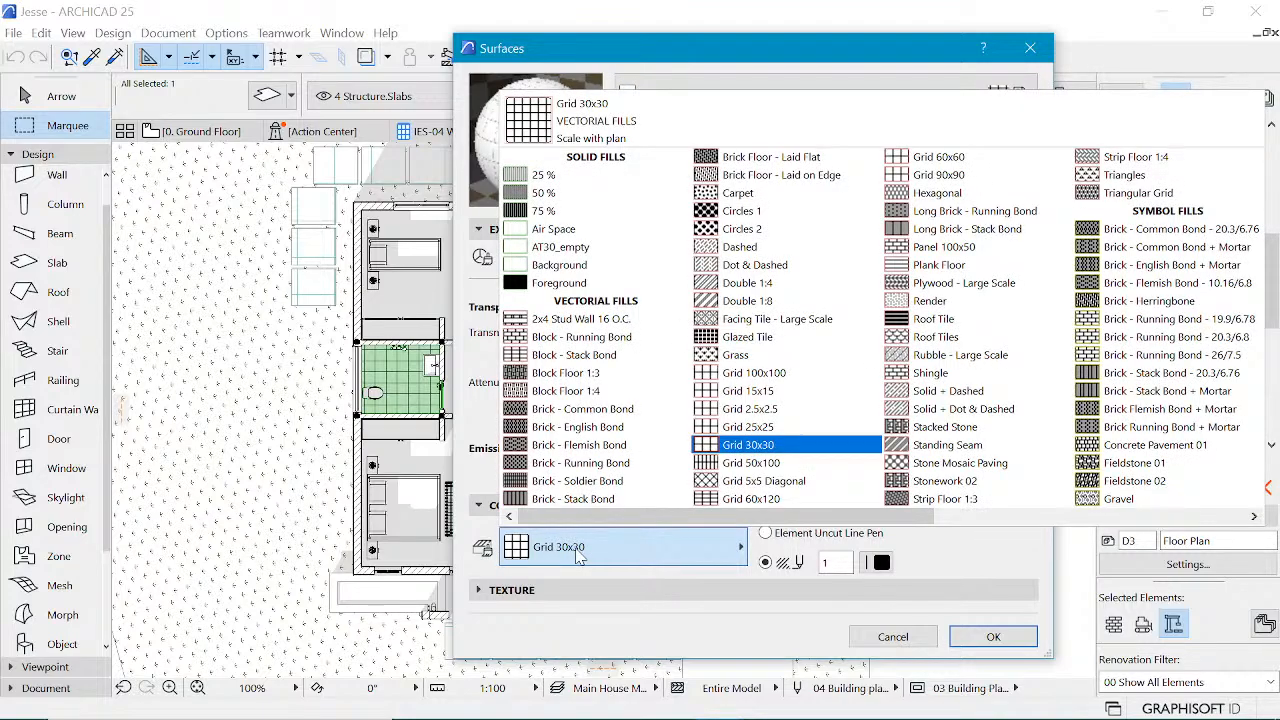
left_click(577, 557)
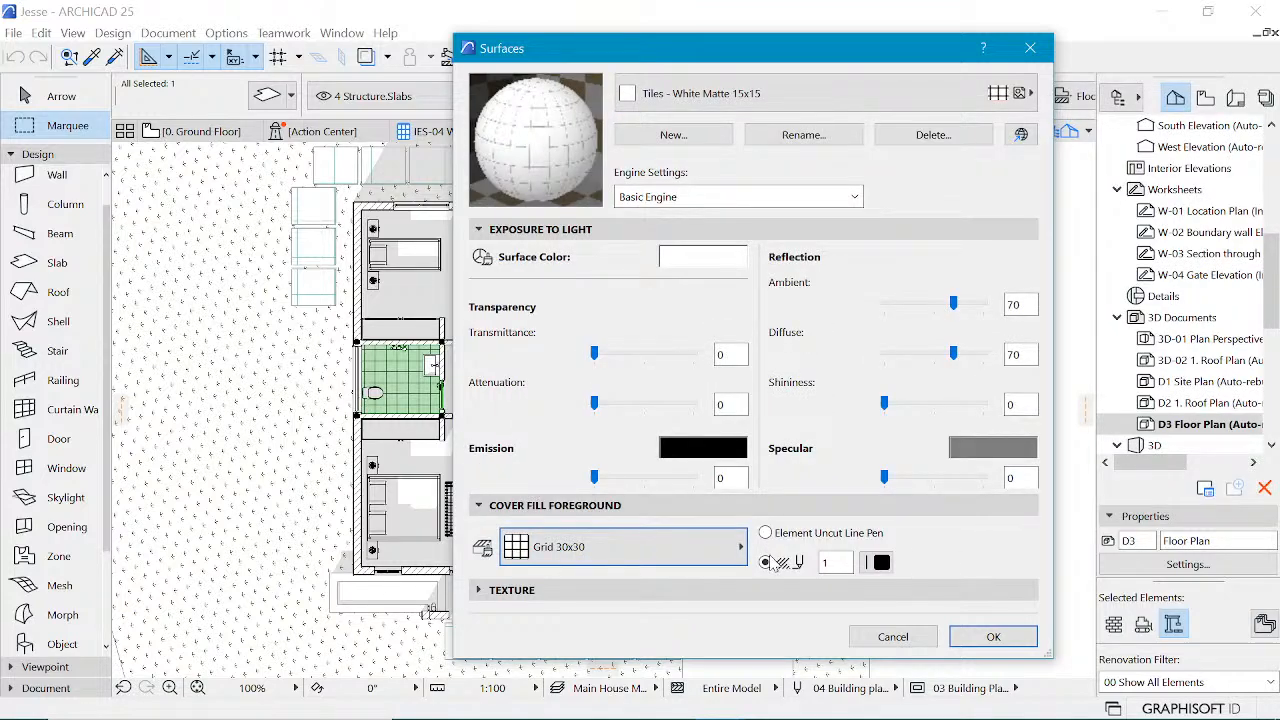
left_click(878, 563)
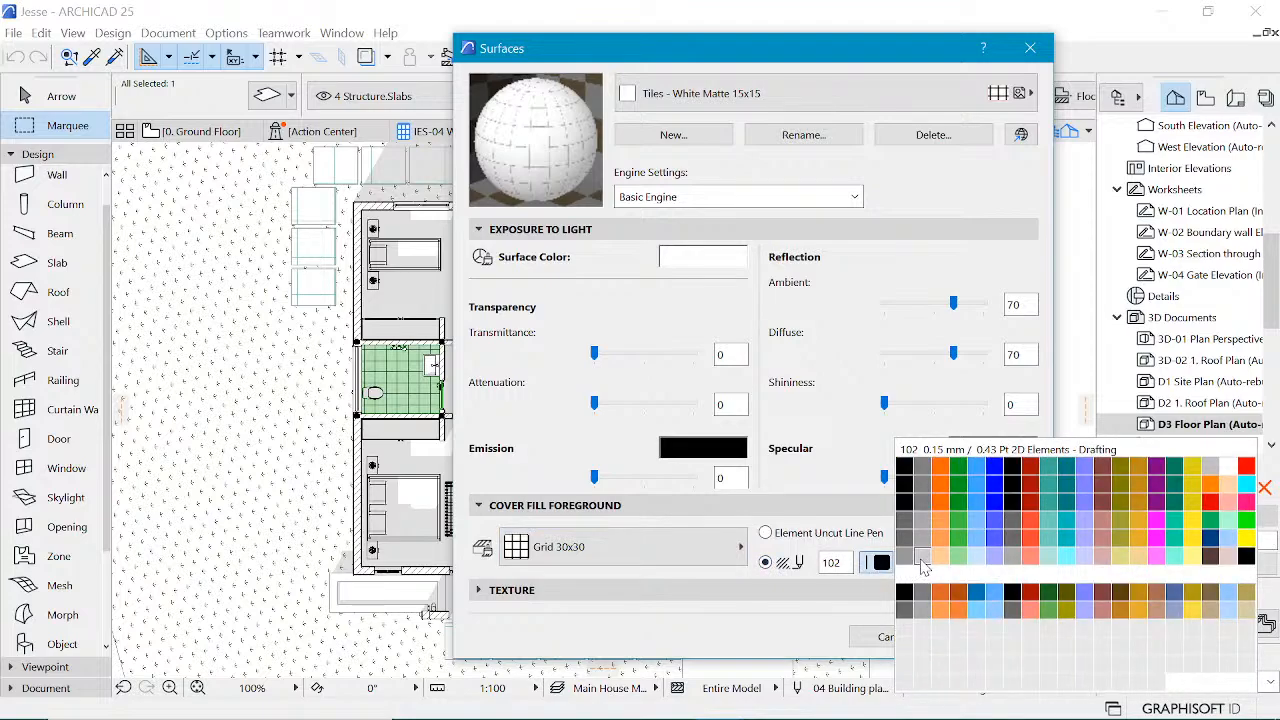
left_click(922, 559)
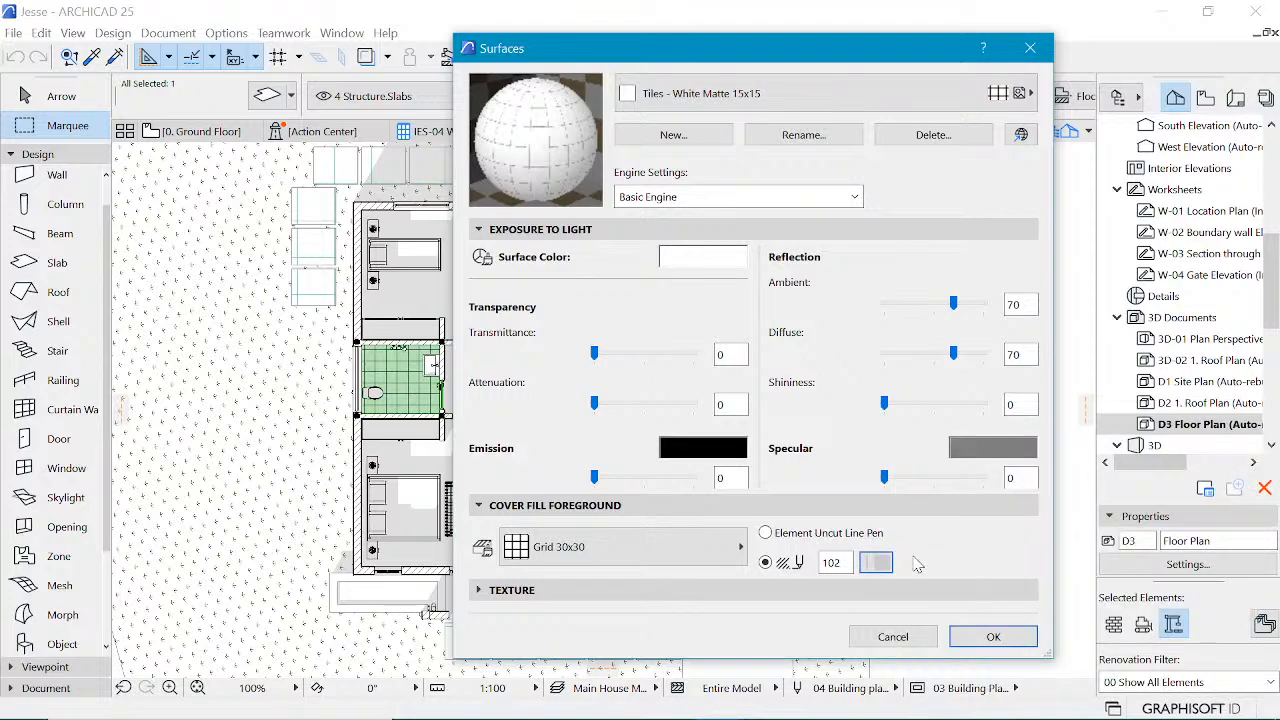
left_click(993, 637)
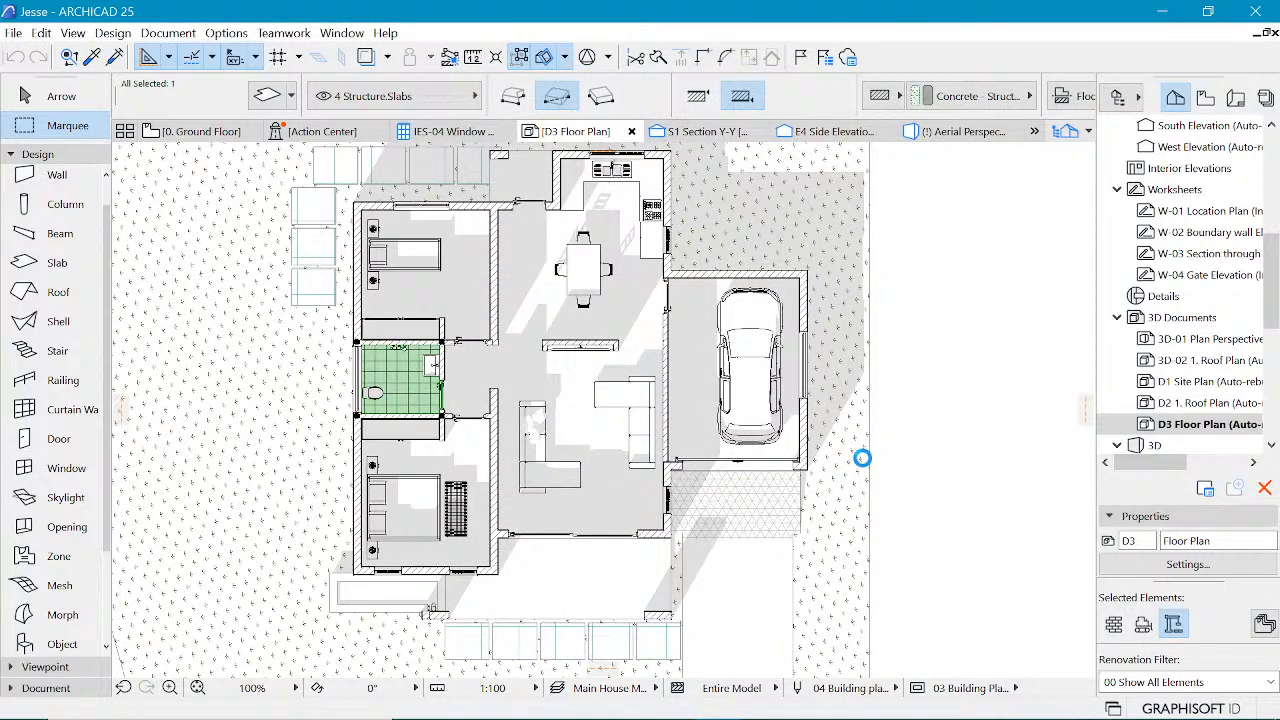
key("Escape")
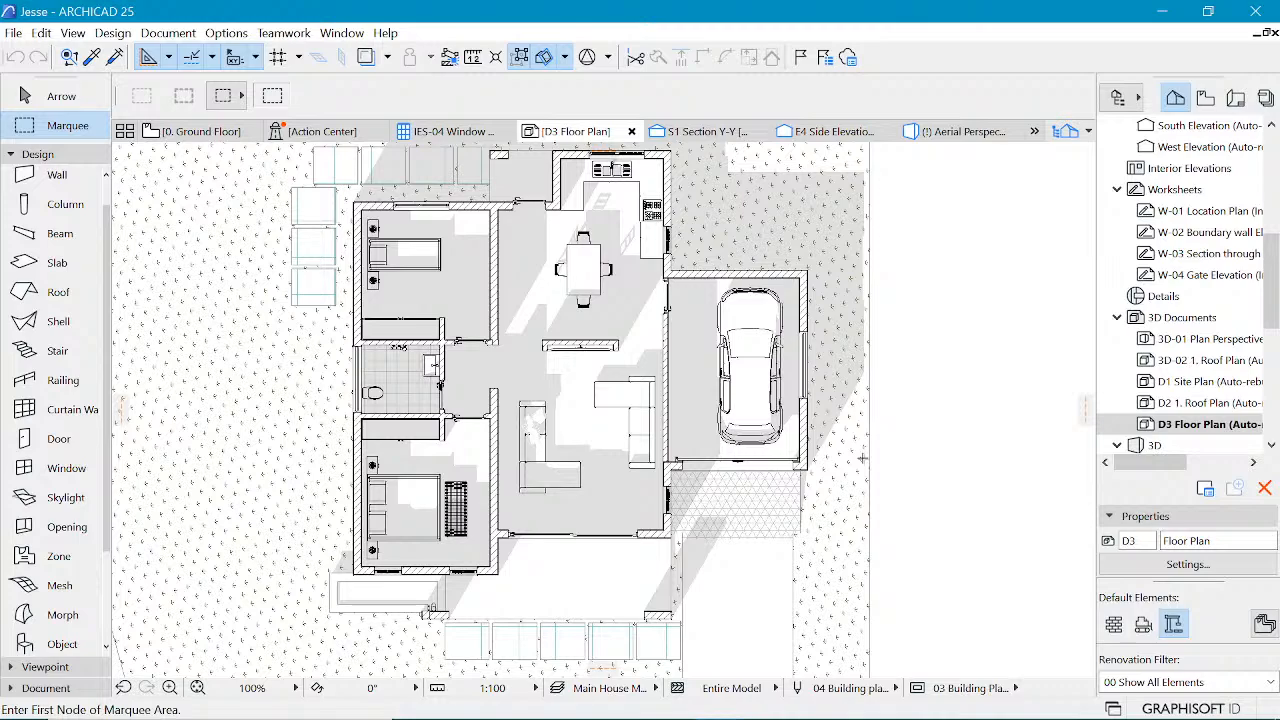
scroll(494, 377, "down", 3)
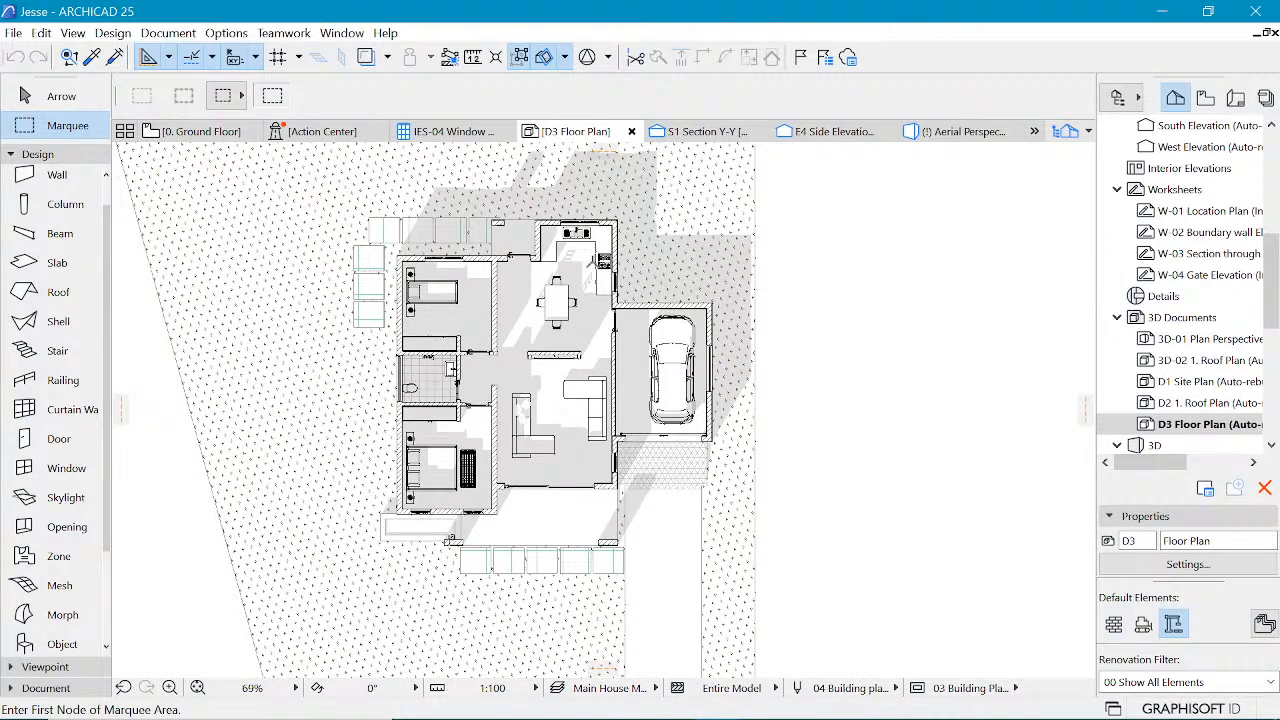
scroll(557, 255, "up", 1)
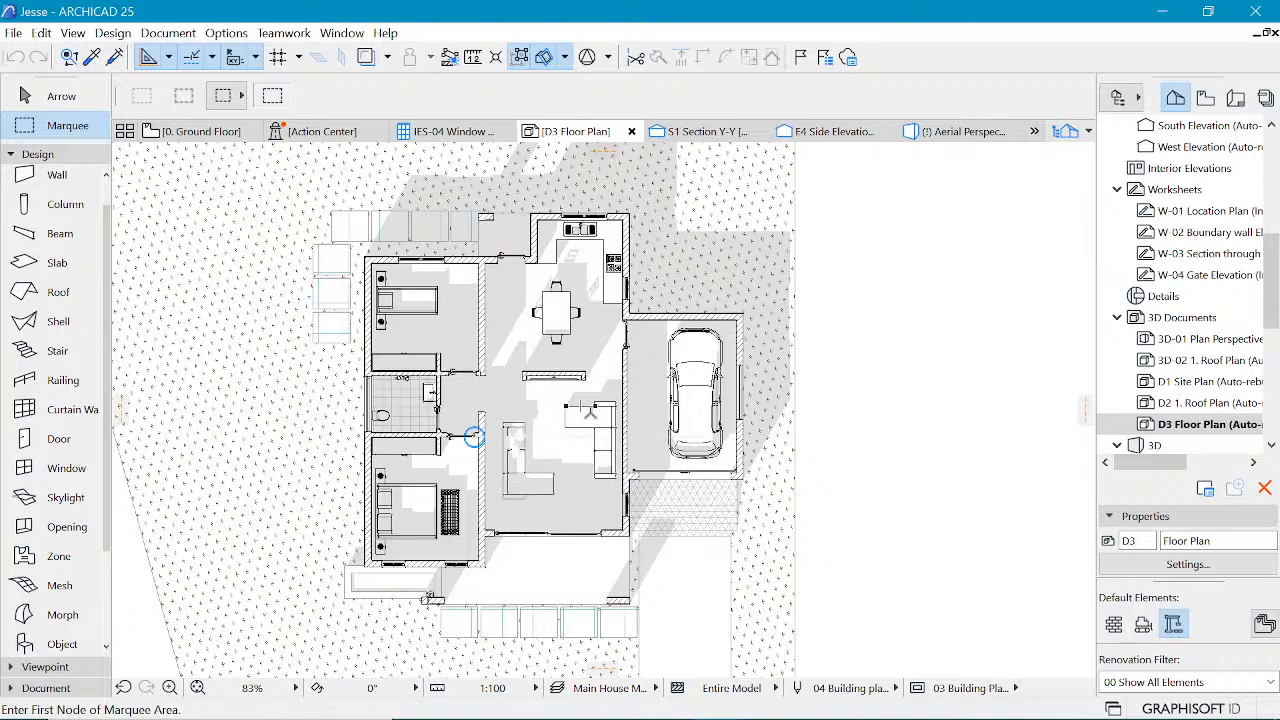
scroll(472, 437, "up", 2)
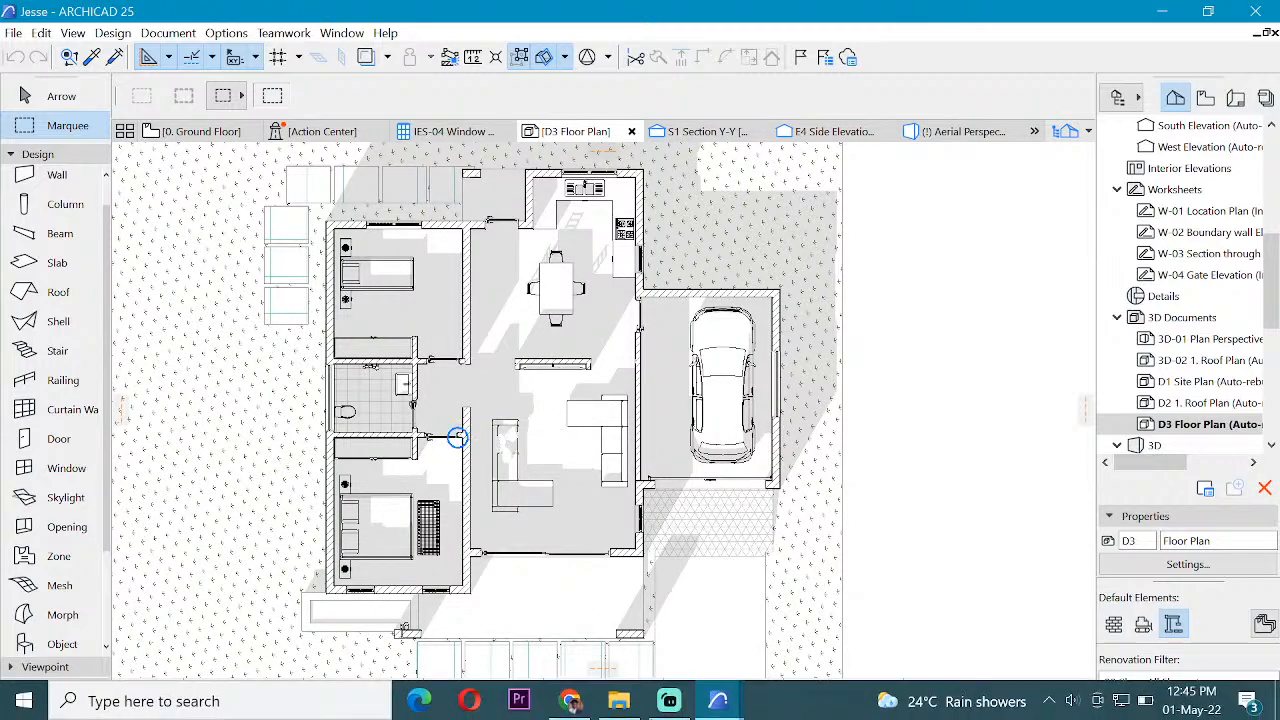
mouse_move(728, 700)
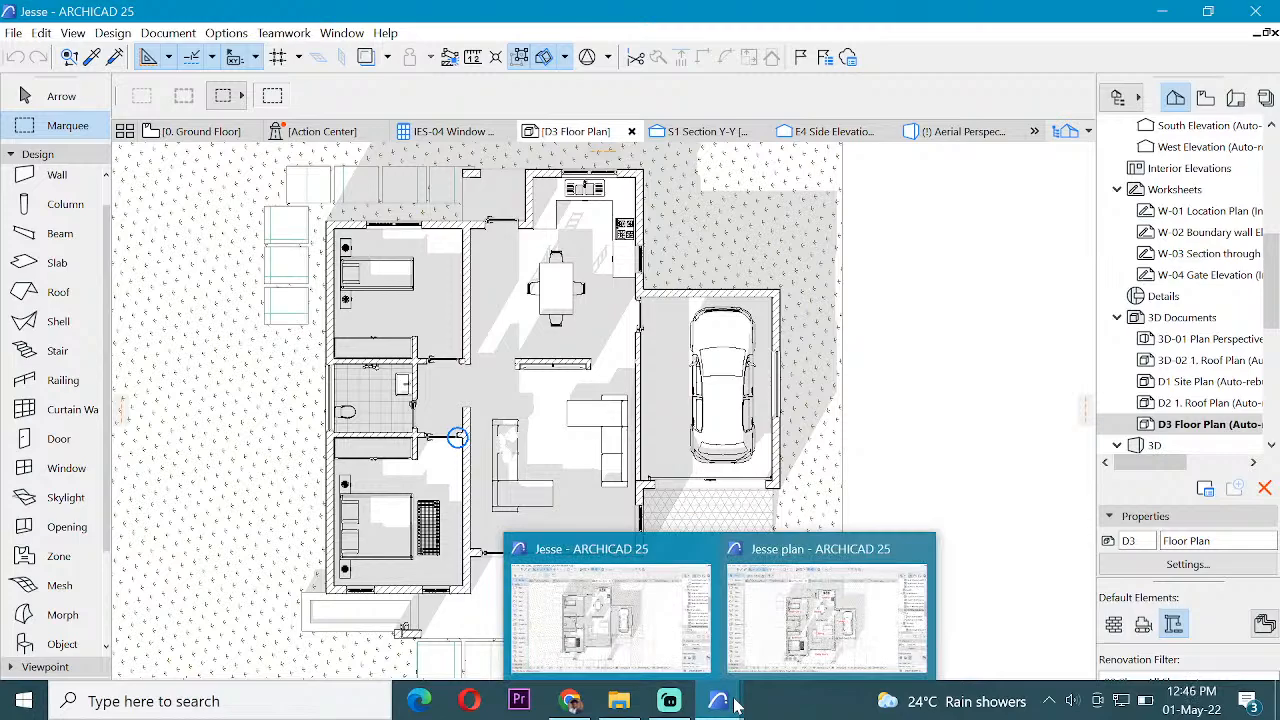
left_click(789, 644)
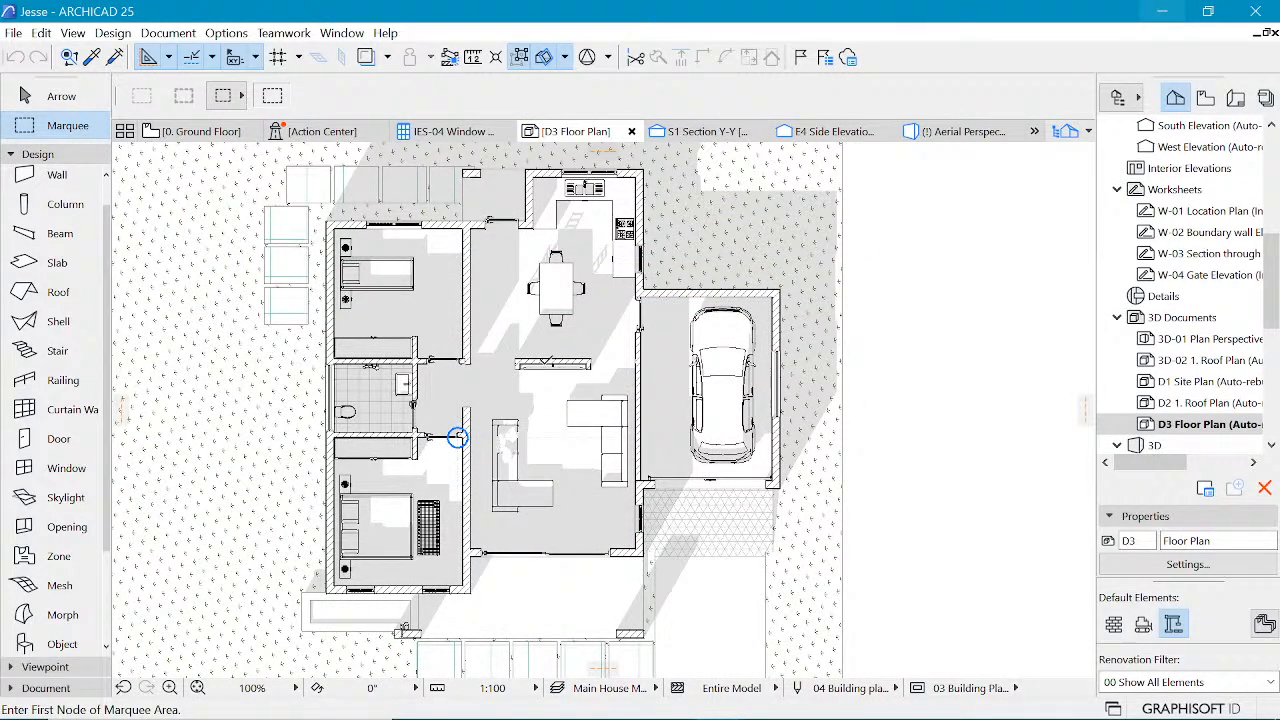
- Open the ground floor plan and clear the selection of the garage window
mouse_move(203, 136)
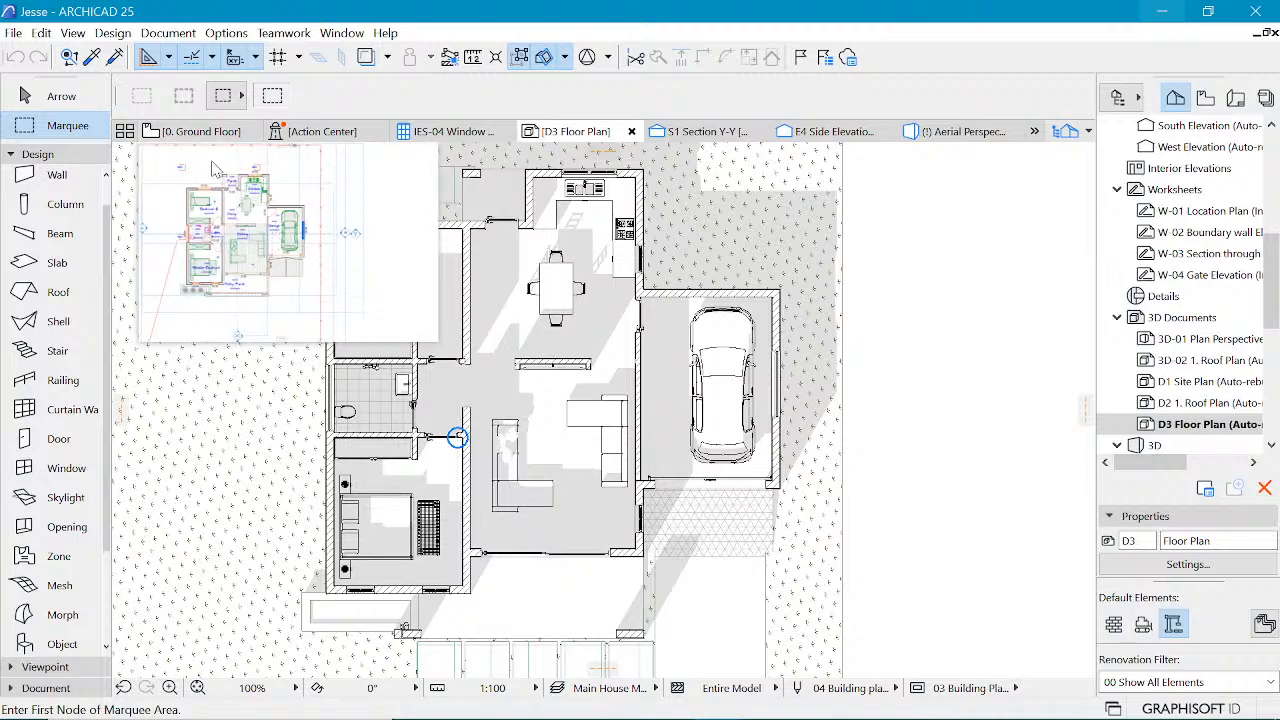
left_click(201, 131)
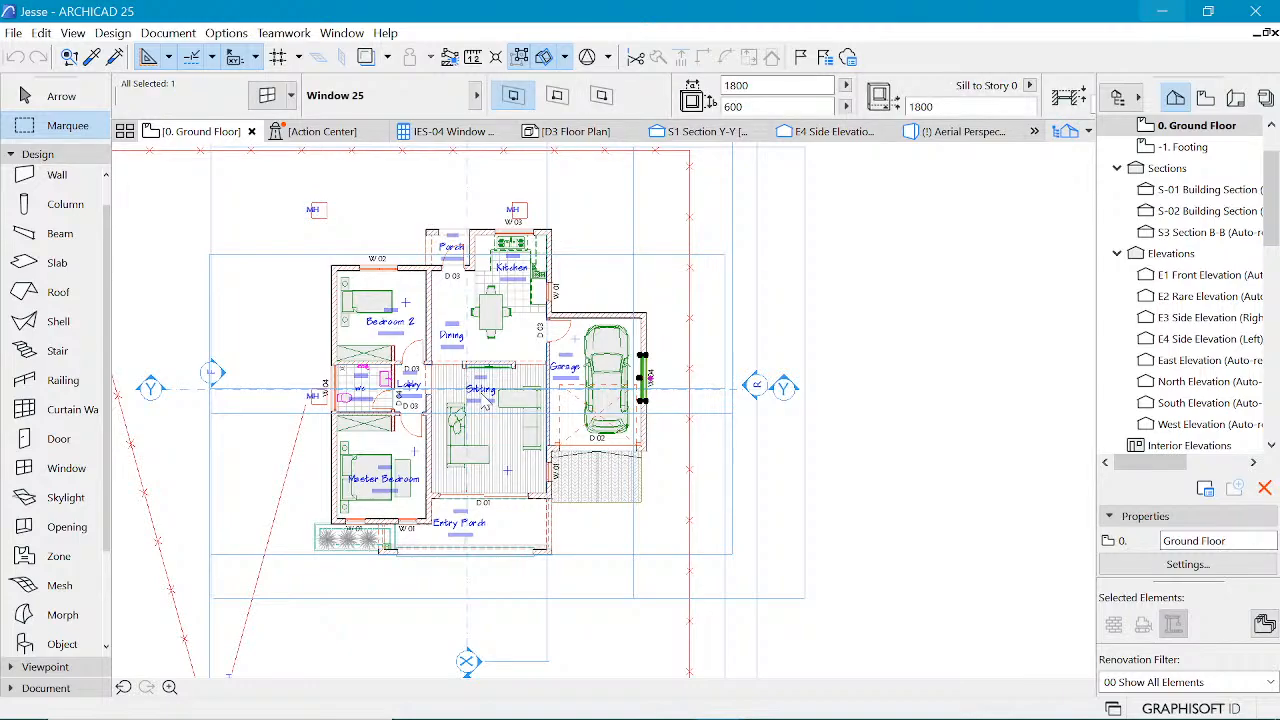
scroll(483, 400, "up", 3)
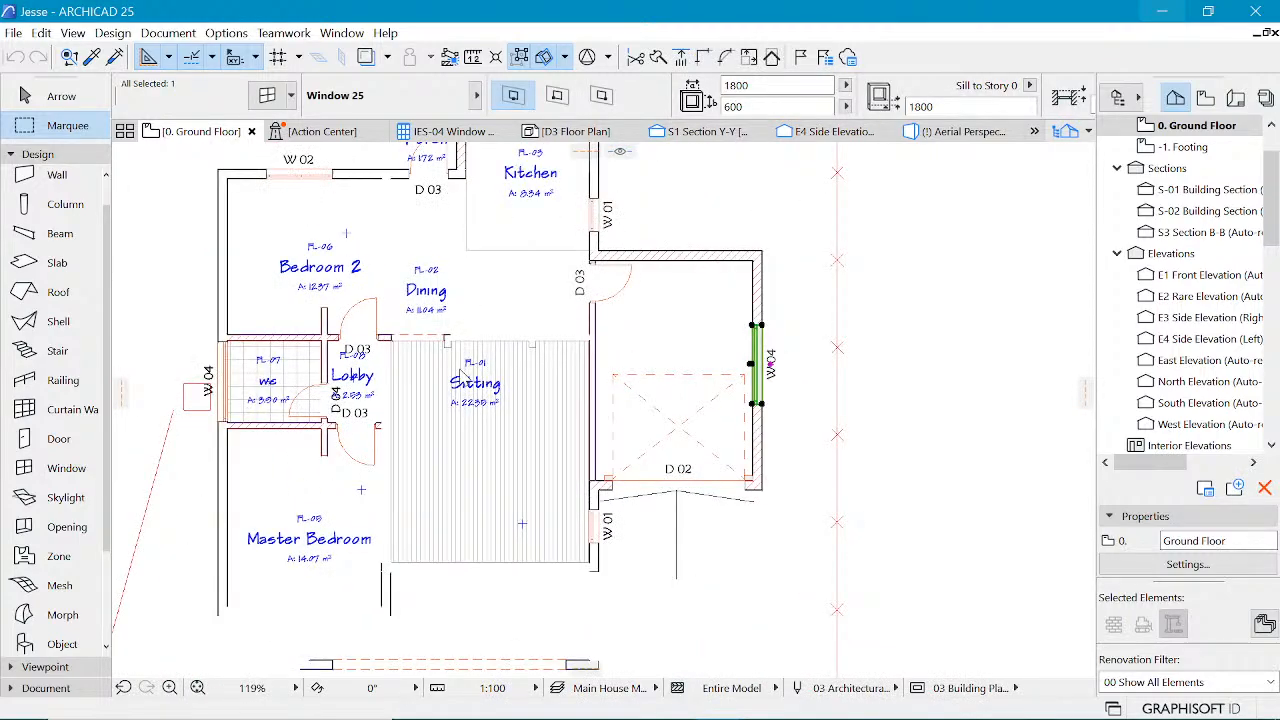
key("Escape")
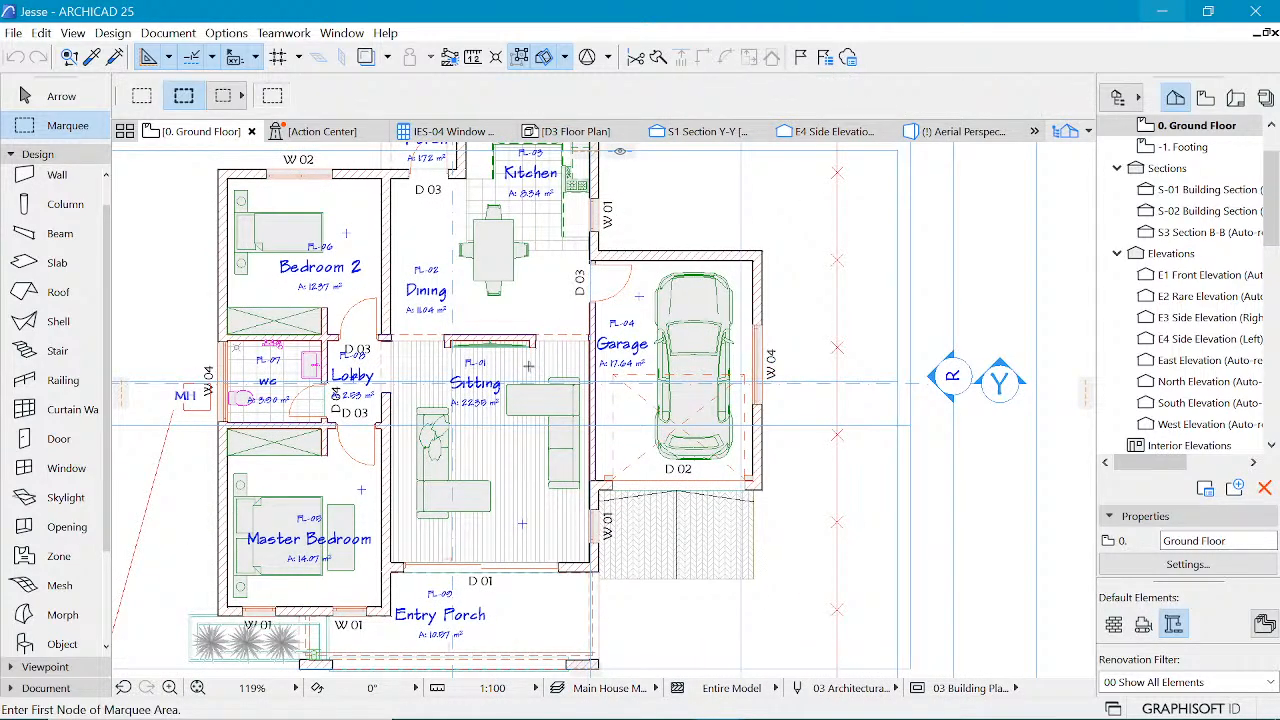
- Examine the floor plan cover fill and the available fill patterns in the Sitting zone's settings, leaving them as they are
left_click(541, 373, "shift")
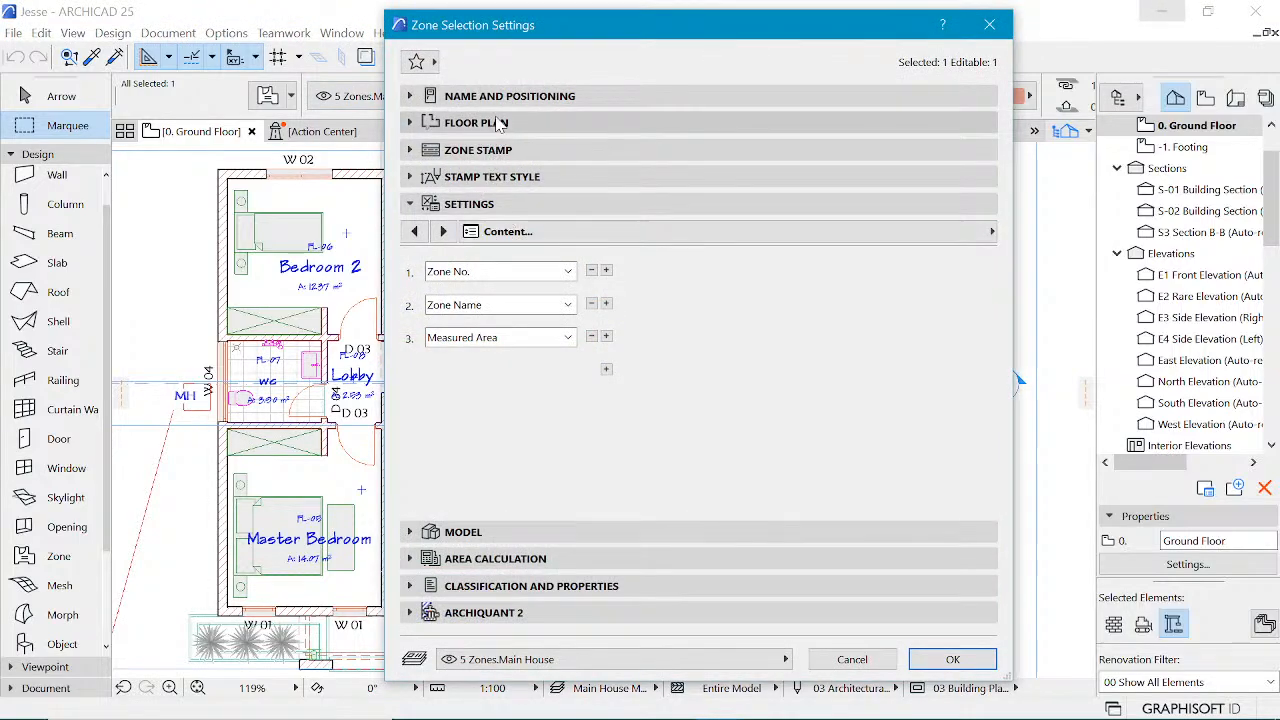
left_click(500, 122)
left_click(527, 230)
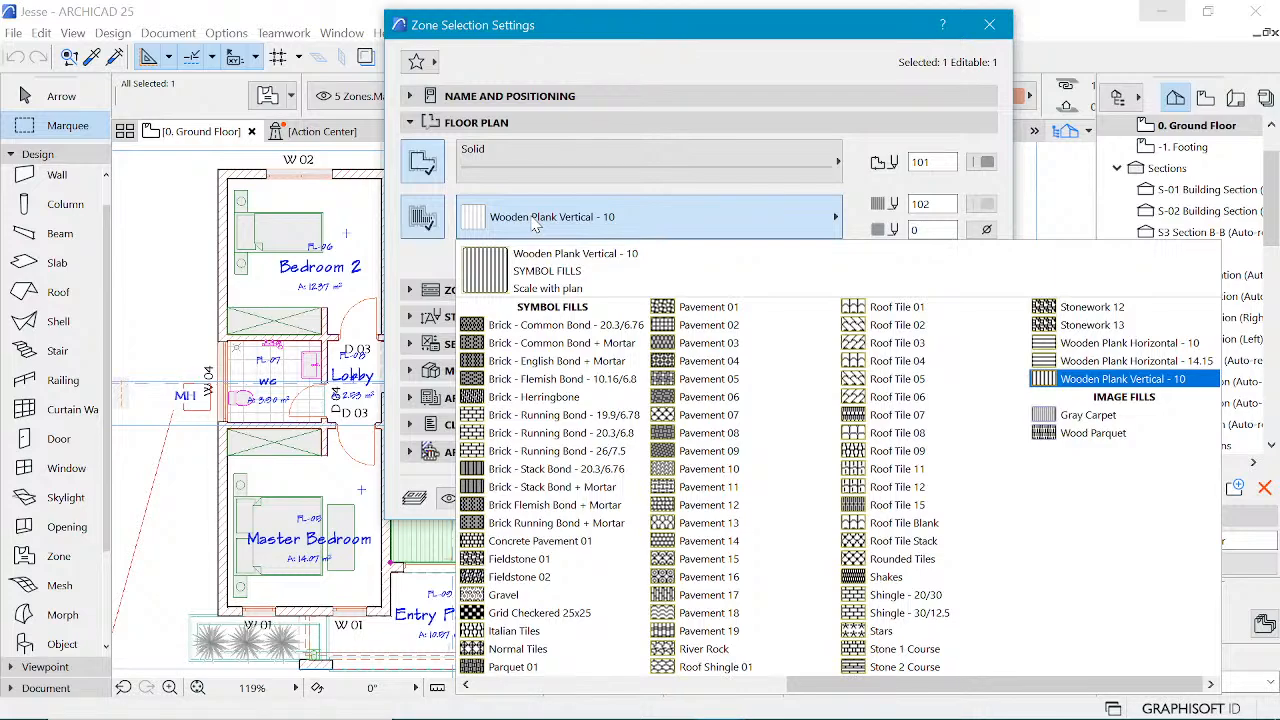
left_click(535, 225)
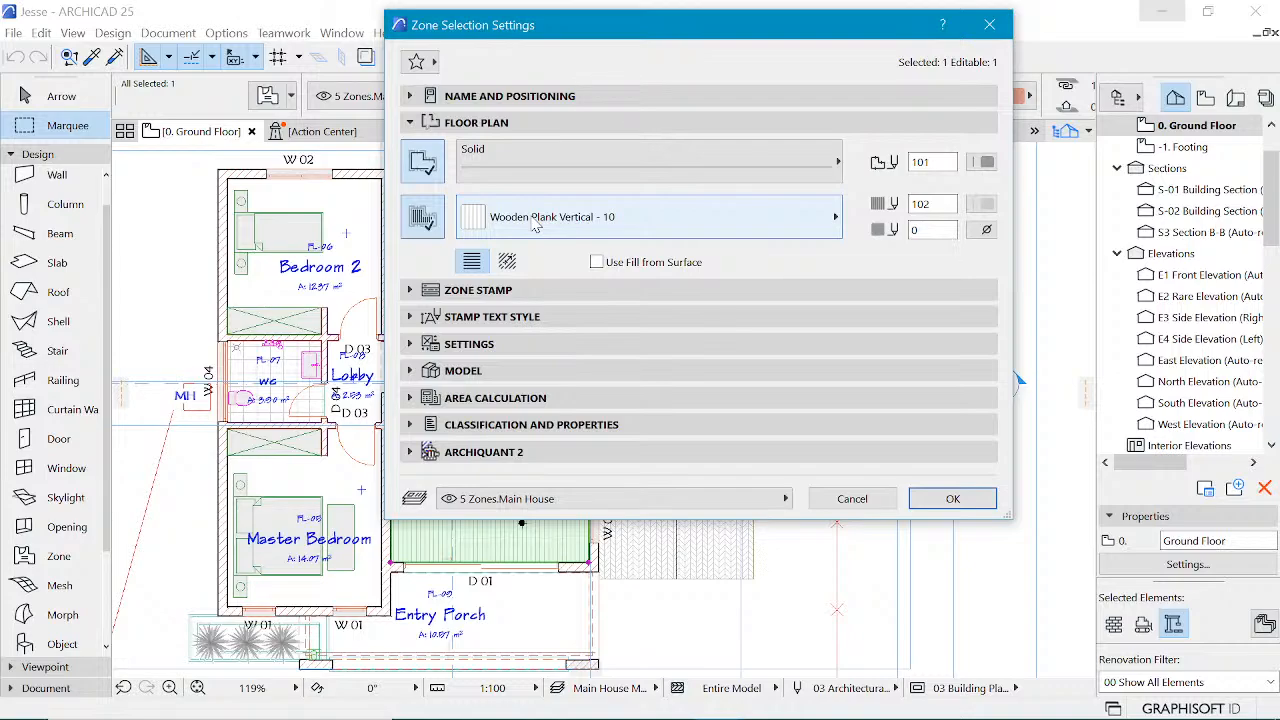
left_click(518, 222)
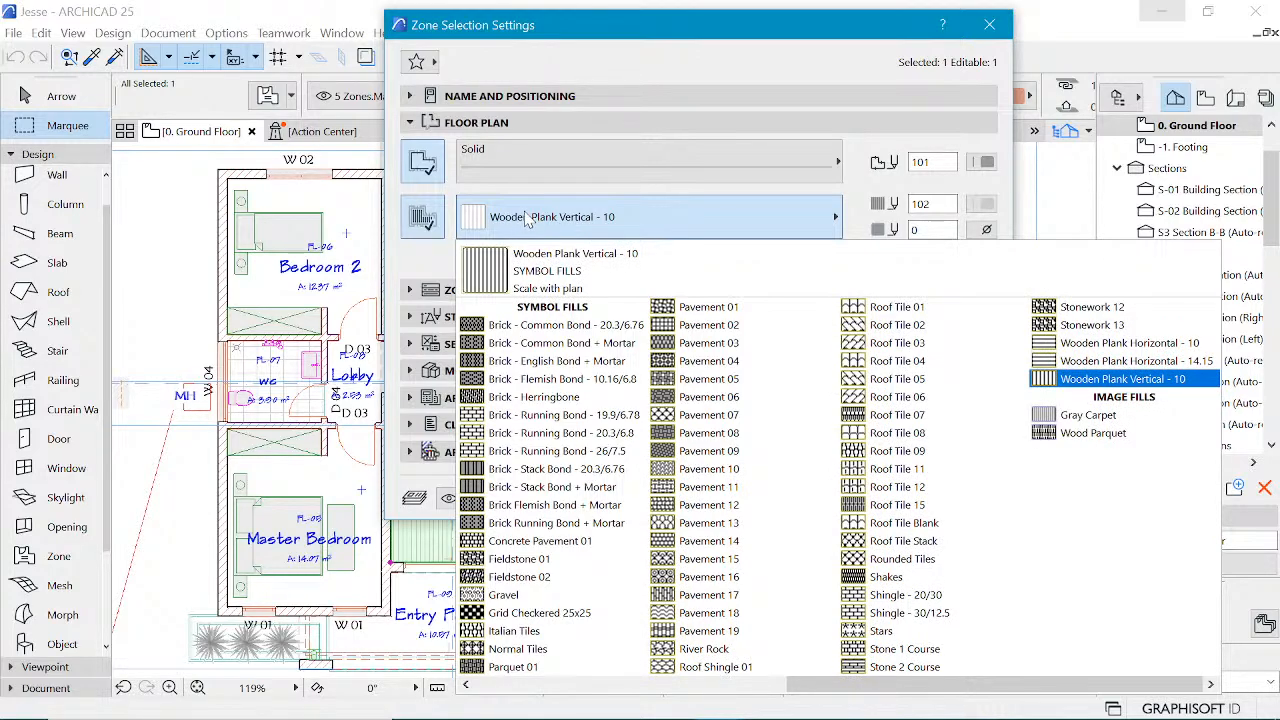
left_click(520, 220)
left_click(989, 24)
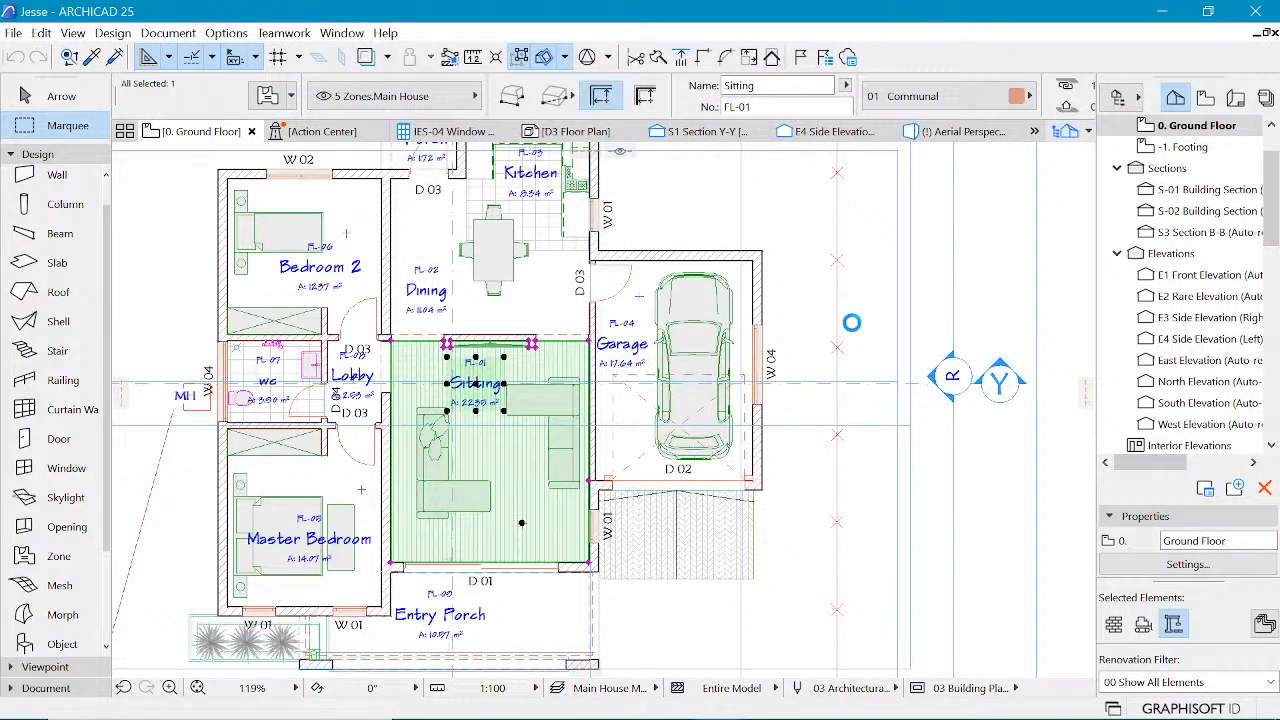
key("Escape")
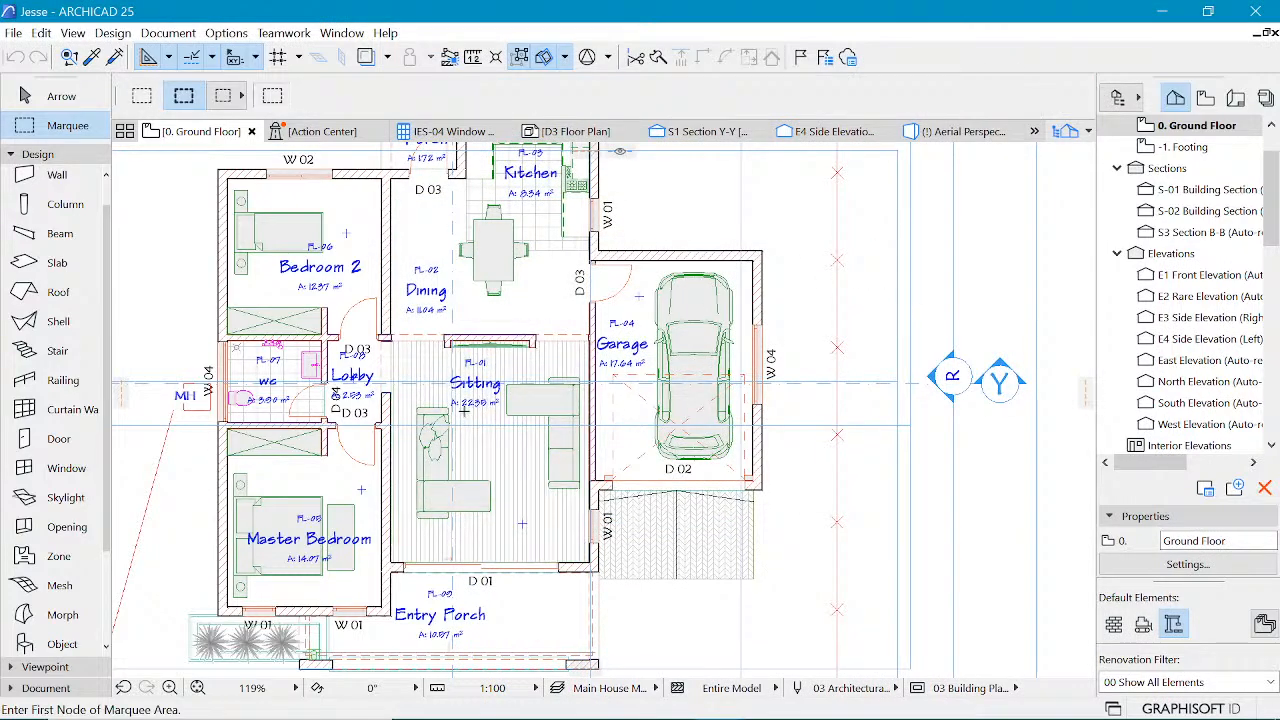
- Select the WC floor slab on the ground floor plan and pick up its settings for the Slab tool
scroll(463, 410, "up", 3)
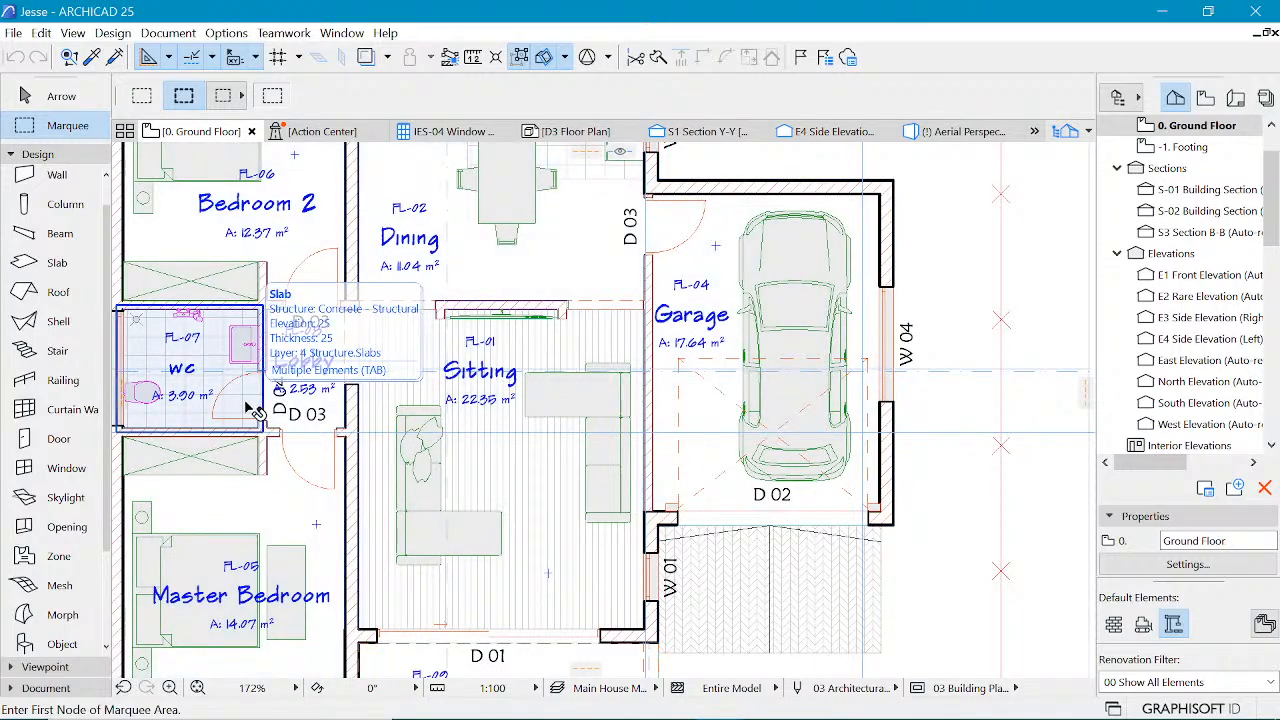
left_click(247, 408, "shift")
scroll(367, 369, "down", 3)
scroll(361, 316, "up", 2)
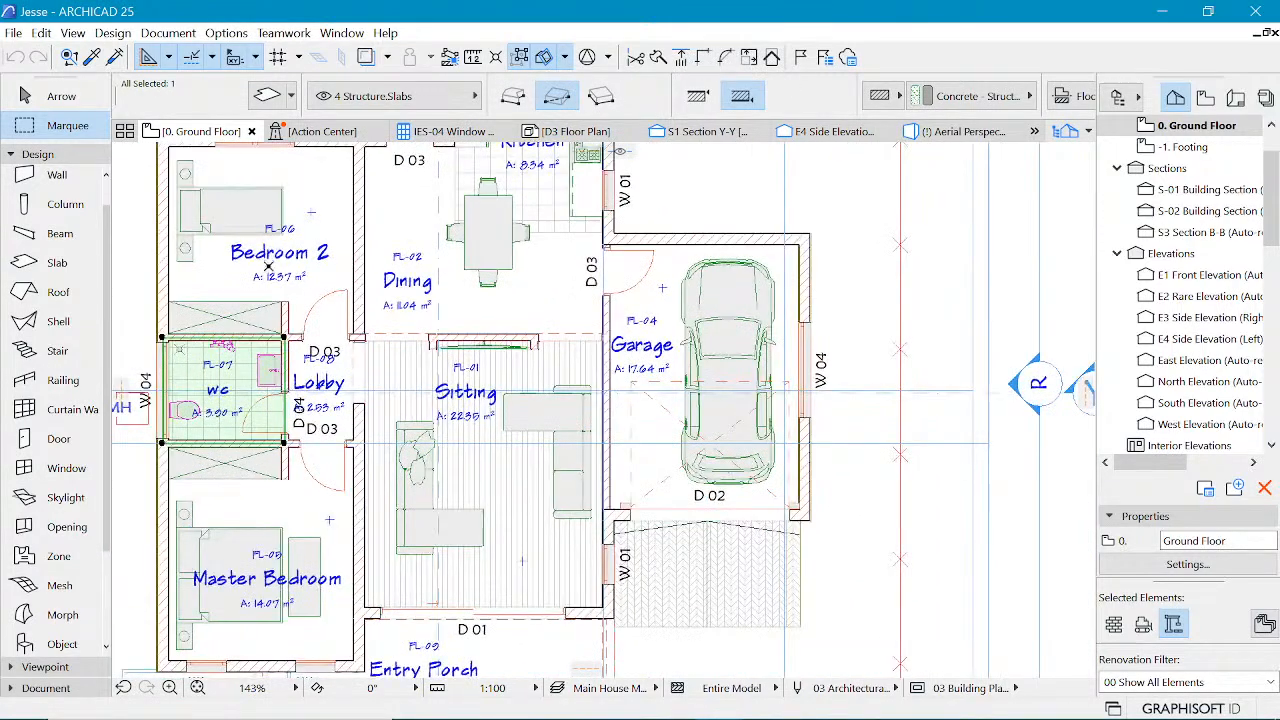
scroll(236, 350, "up", 1)
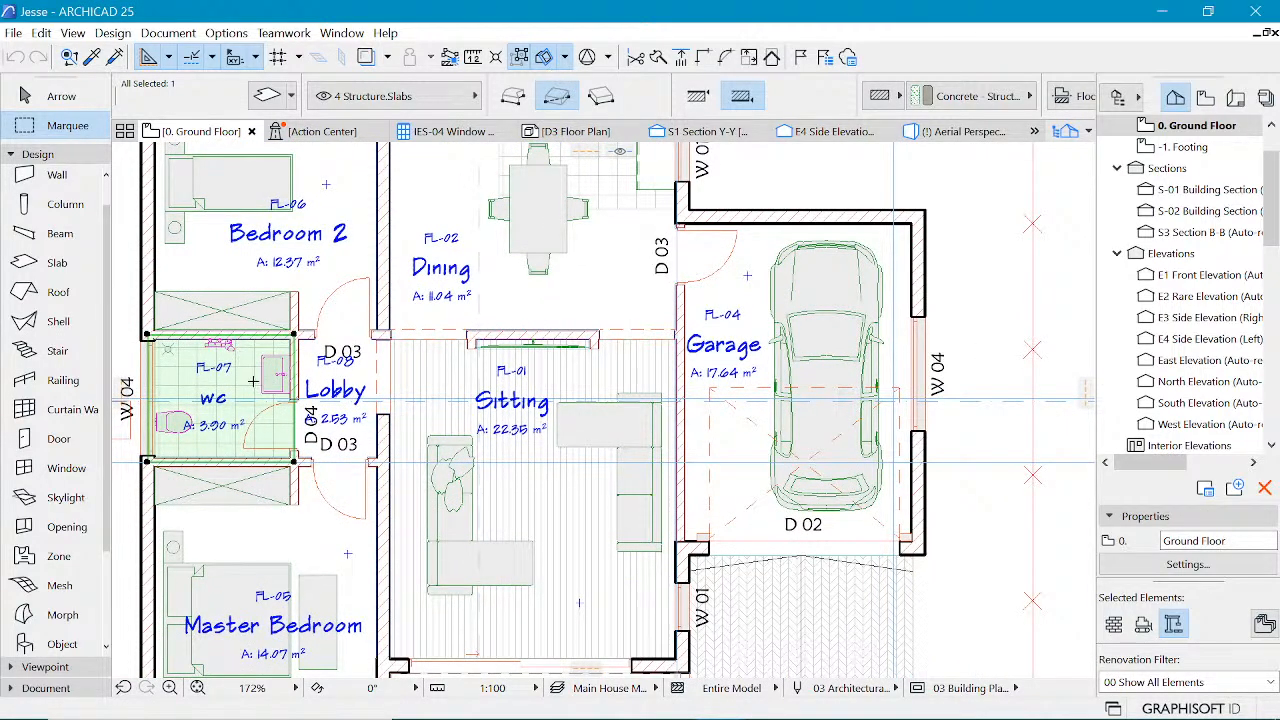
scroll(262, 390, "up", 1)
left_click(246, 364, "alt")
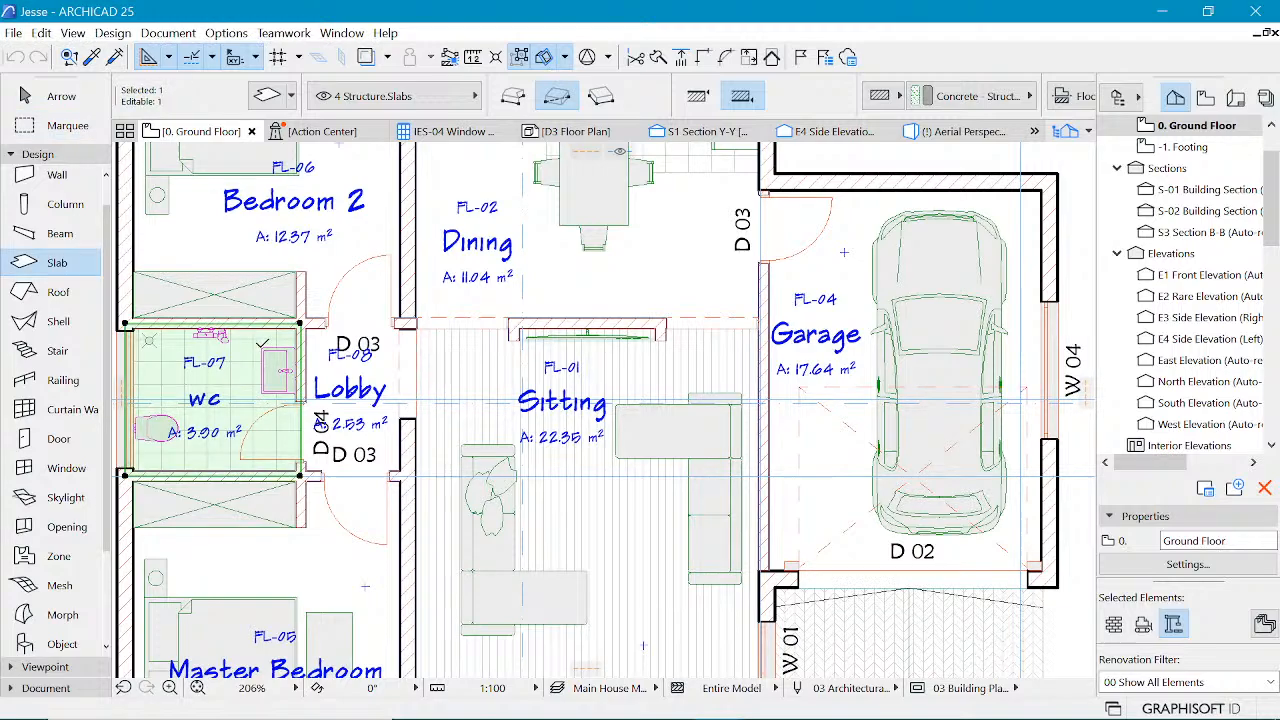
- Examine the override surfaces and the floor plan cover fill in the WC slab's settings, leaving them as they are
left_click(282, 310)
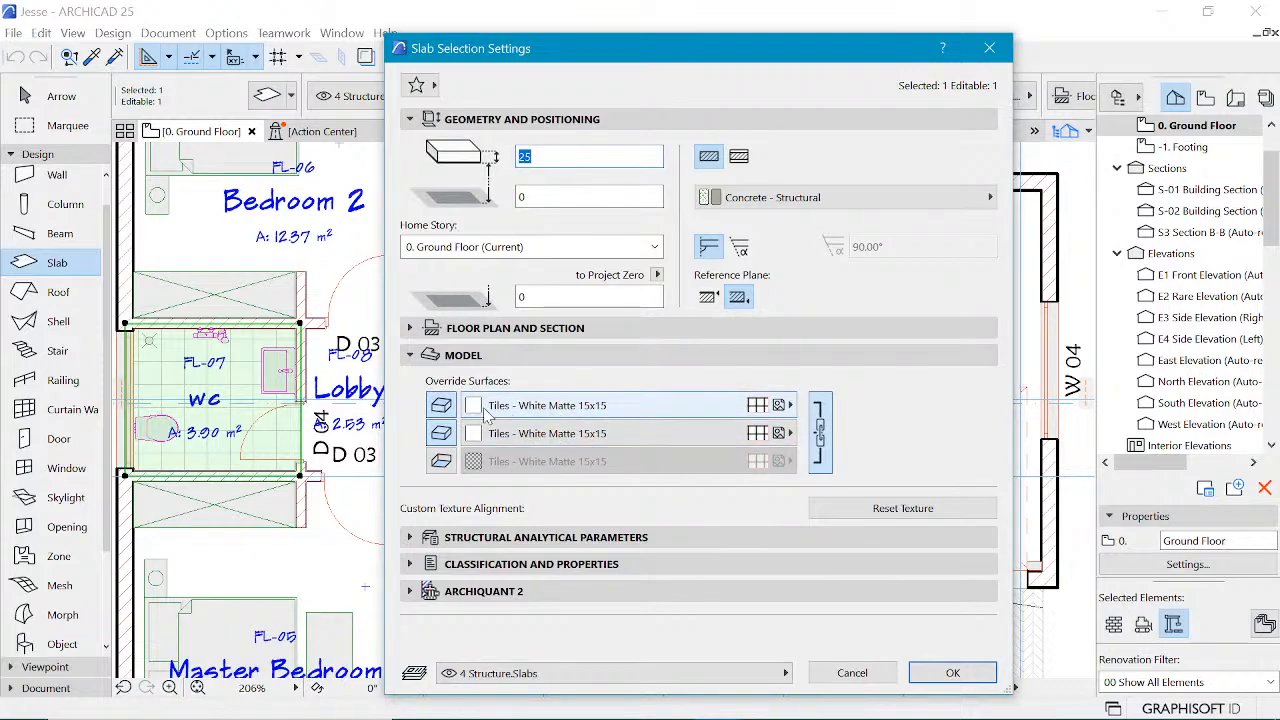
left_click(528, 356)
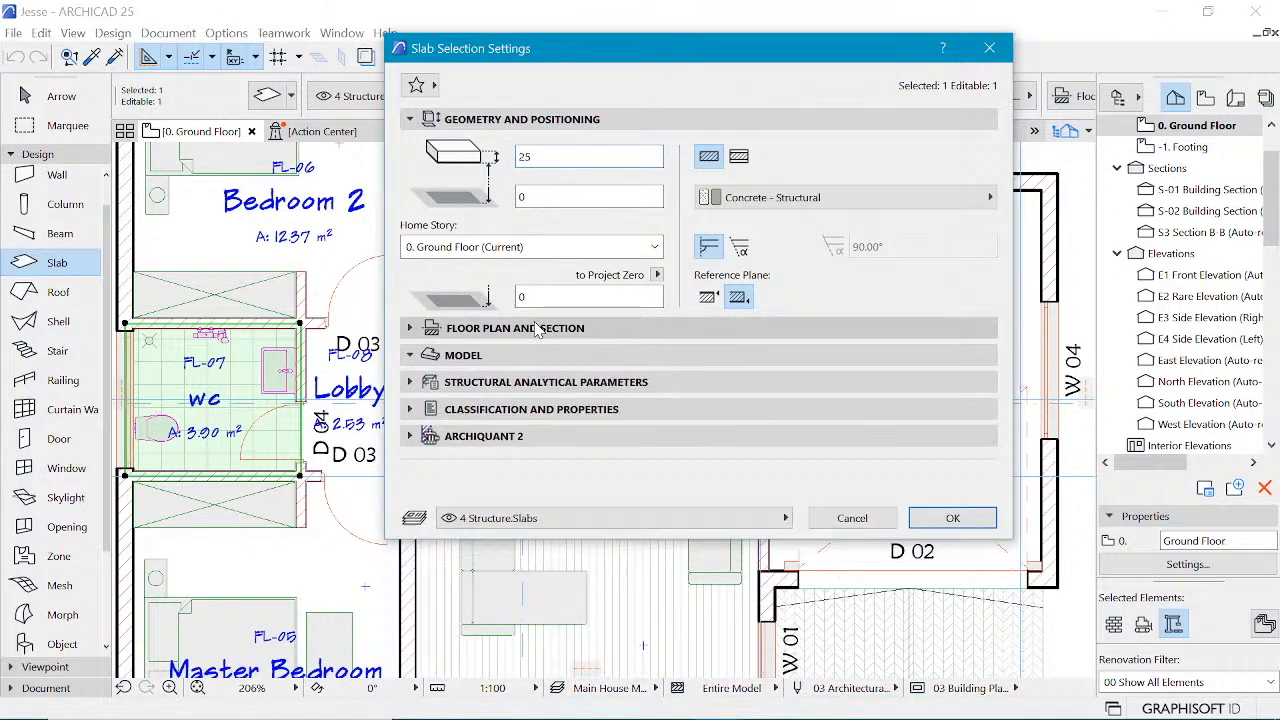
left_click(545, 329)
scroll(590, 420, "down", 5)
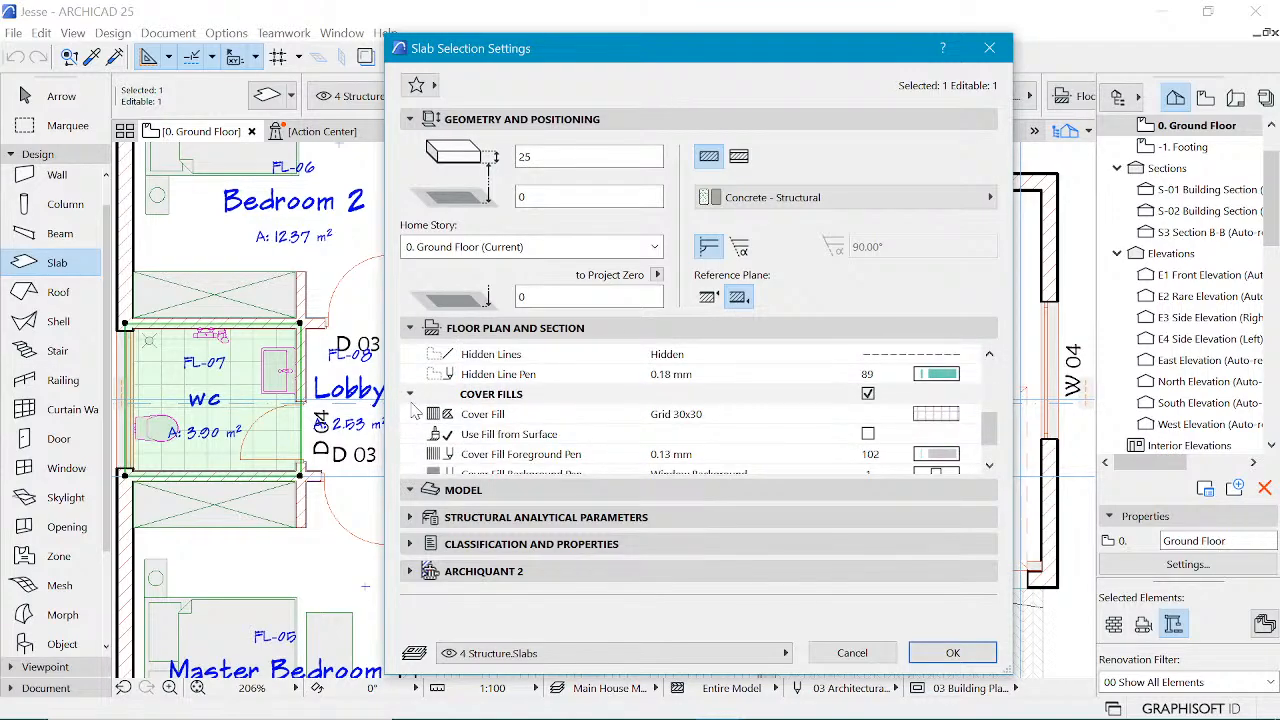
left_click(950, 415)
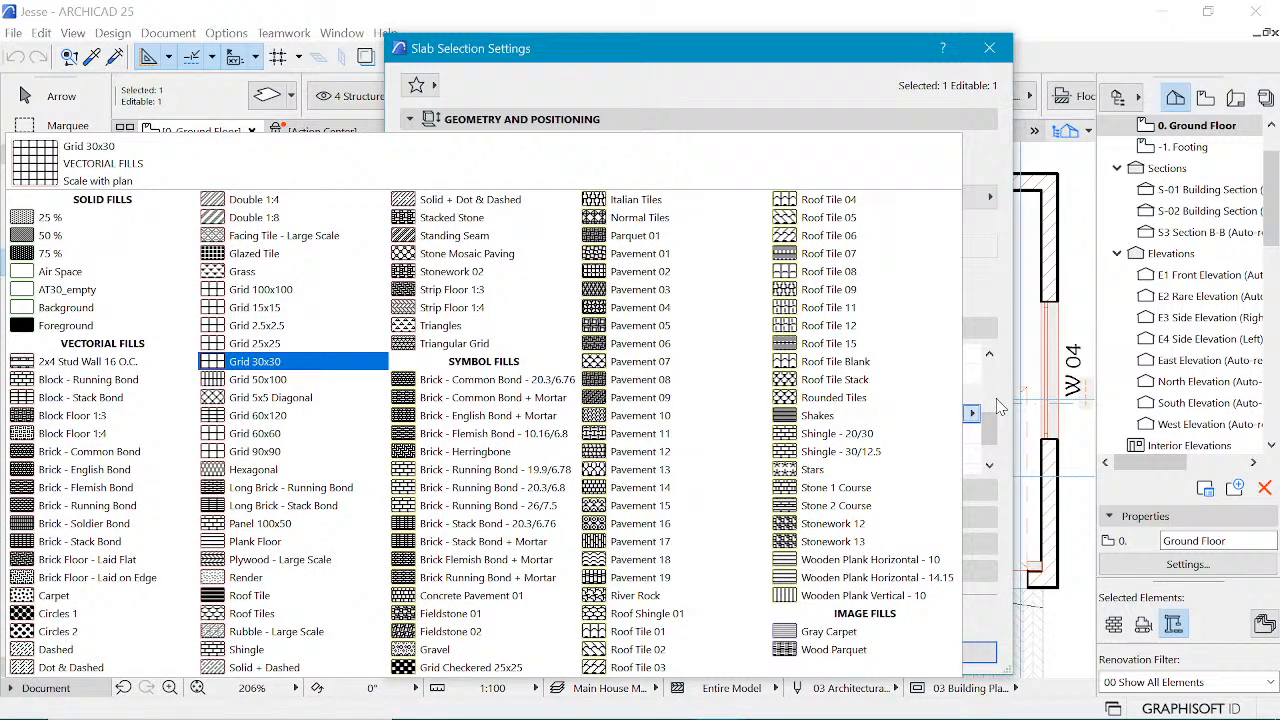
left_click(240, 361)
left_click(989, 48)
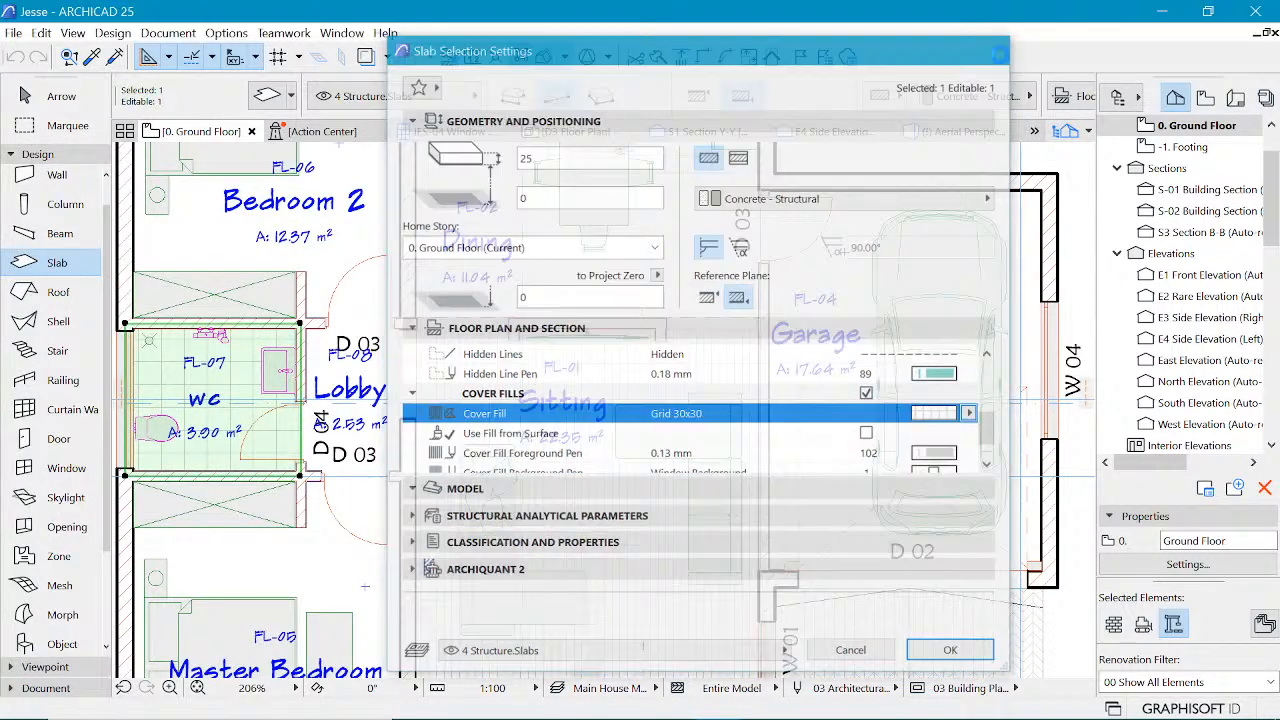
- Deselect the WC slab and draw a rectangular slab of about 4880 by 5275 mm over the Sitting room floor
scroll(563, 532, "down", 5)
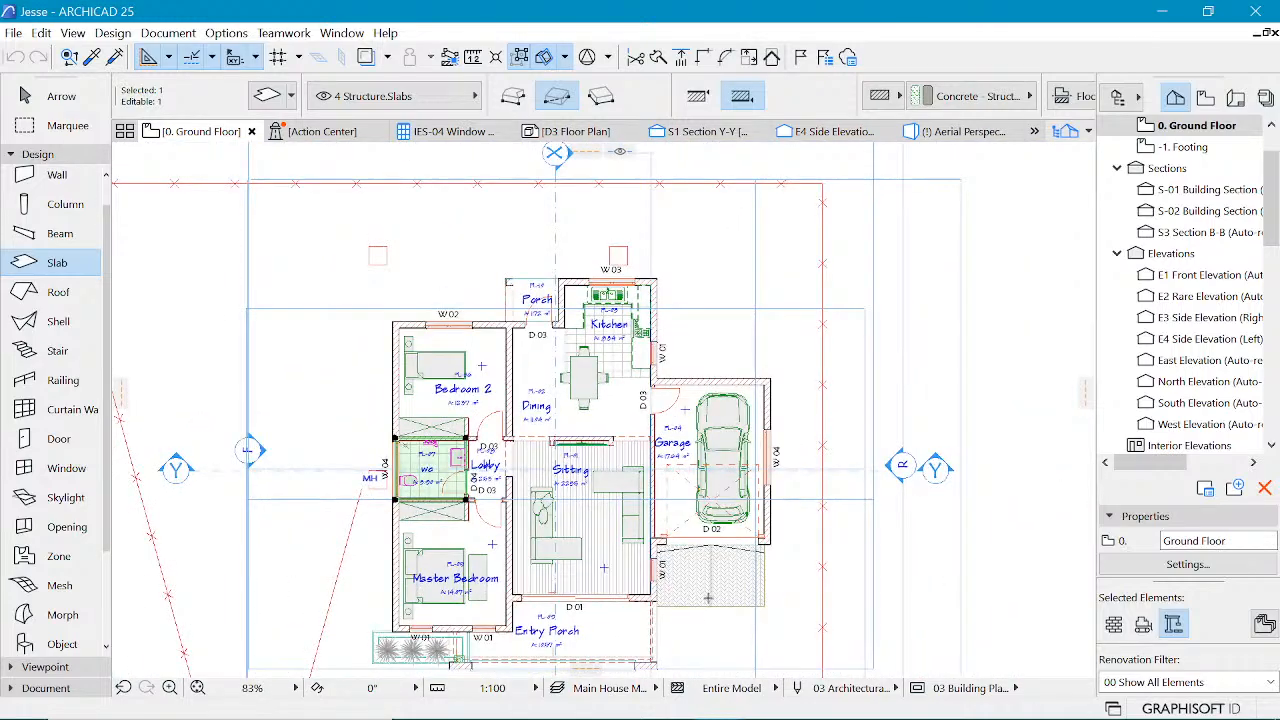
scroll(624, 512, "up", 3)
scroll(293, 420, "up", 1)
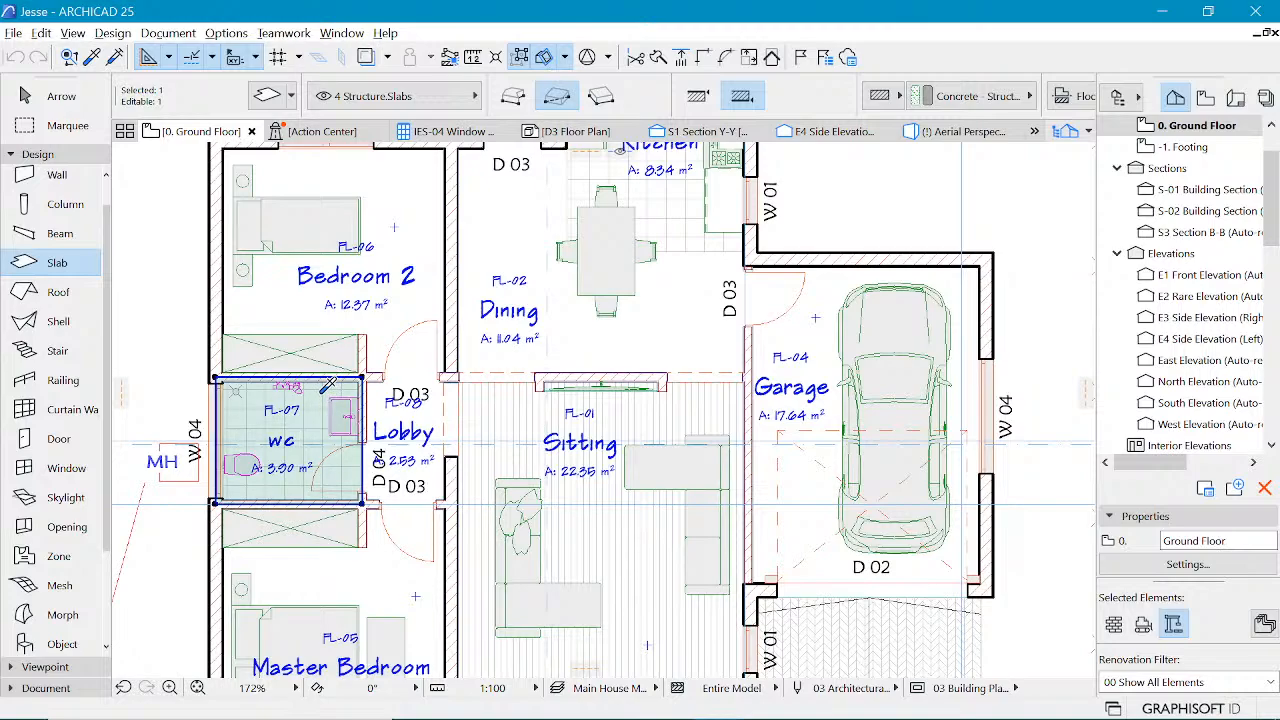
key("Escape")
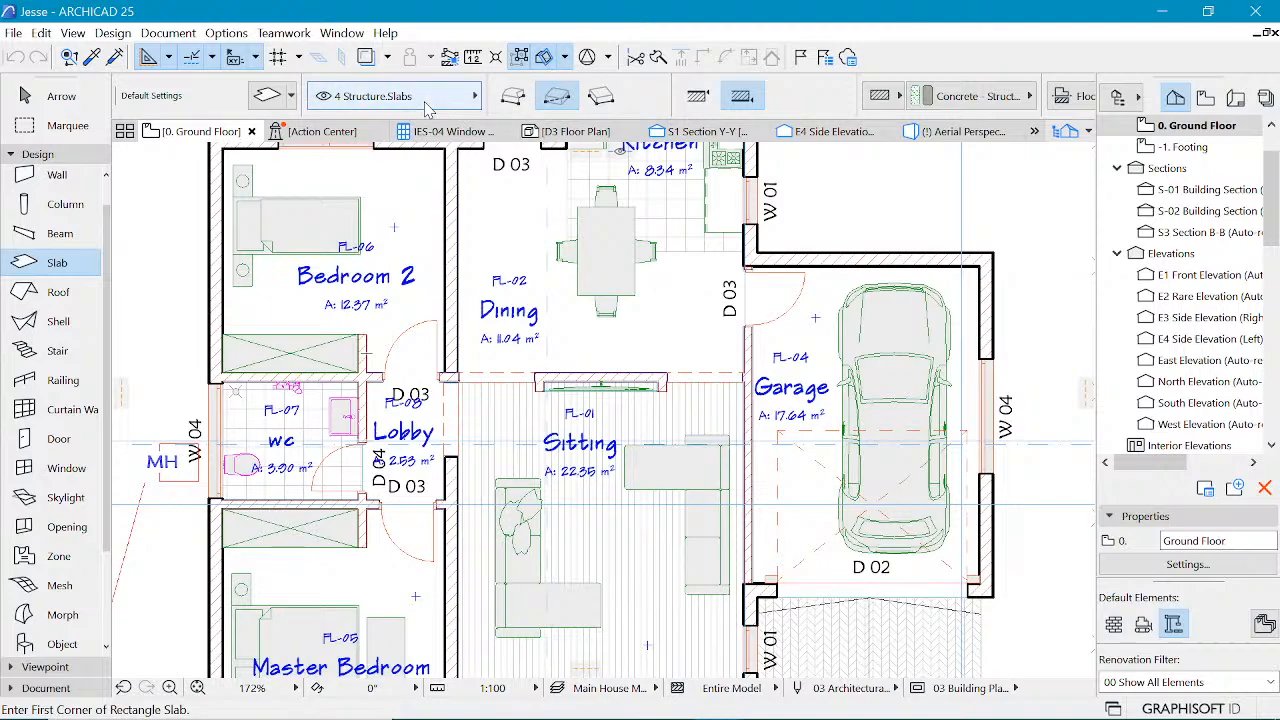
scroll(451, 258, "down", 2)
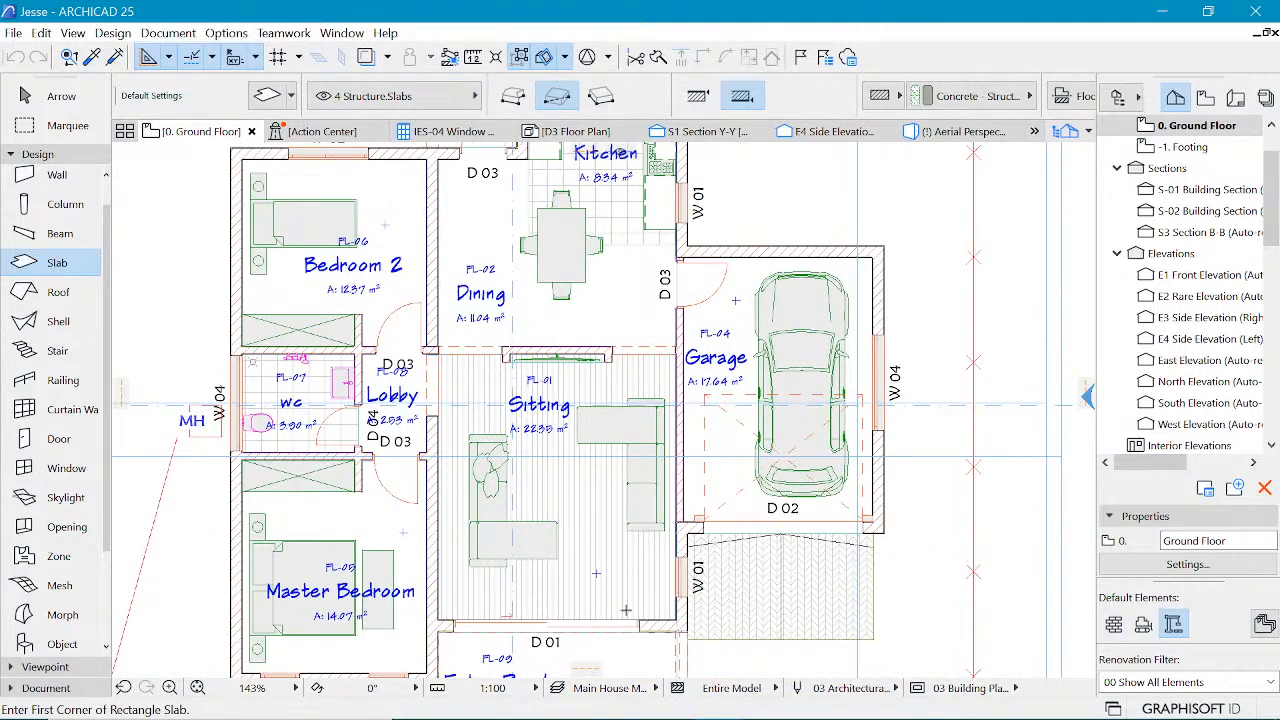
left_click(681, 625)
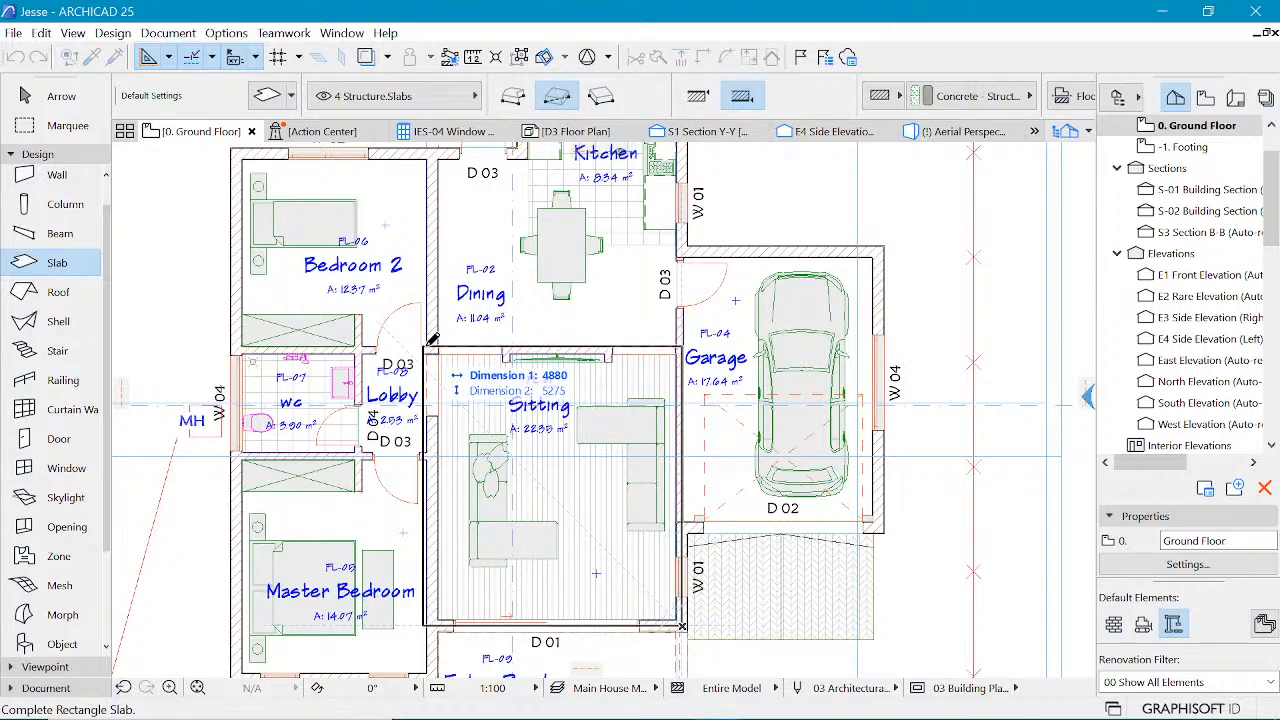
left_click(432, 335)
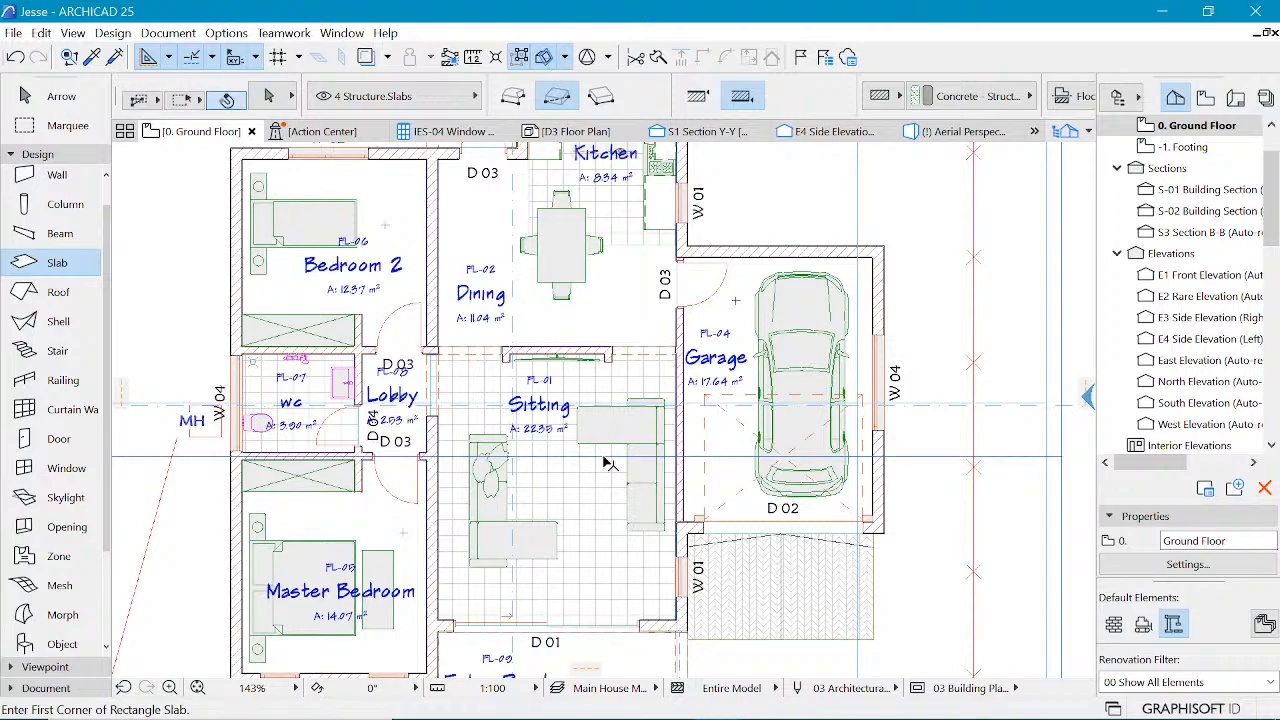
- Select the new Sitting room slab and examine the cover fill patterns available in its settings, leaving them as they are
left_click(600, 490)
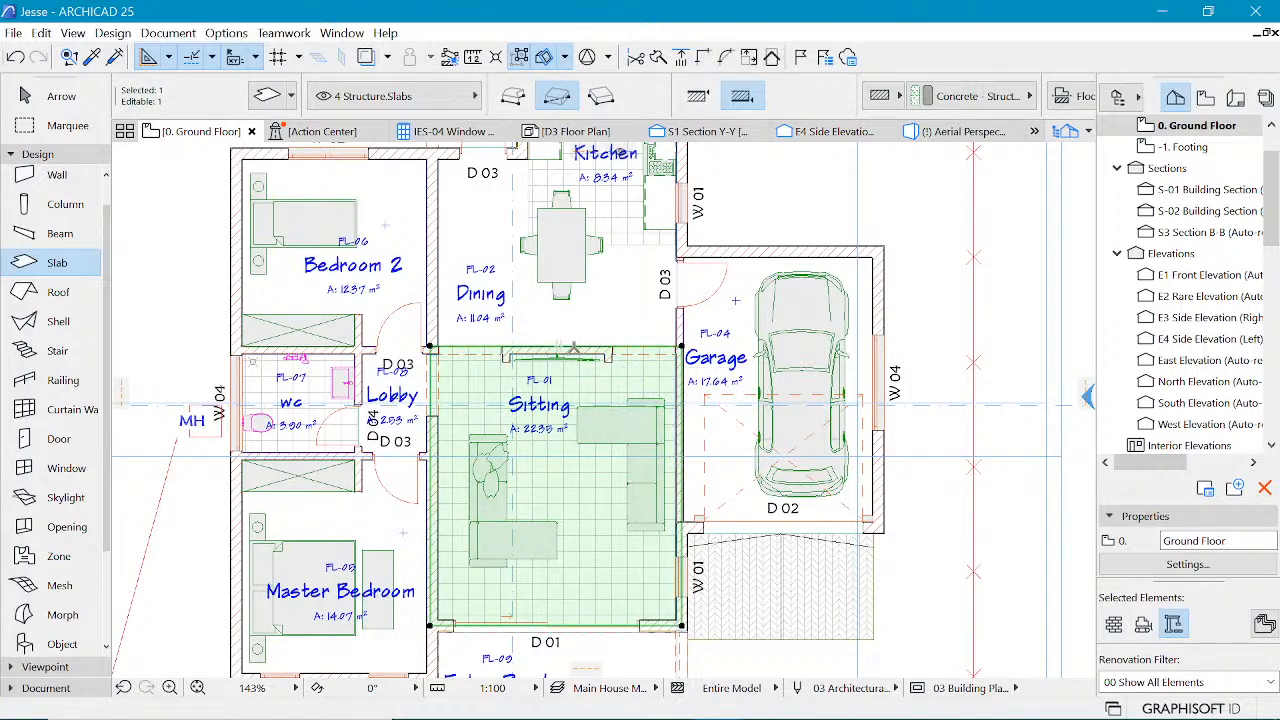
scroll(645, 565, "up", 1)
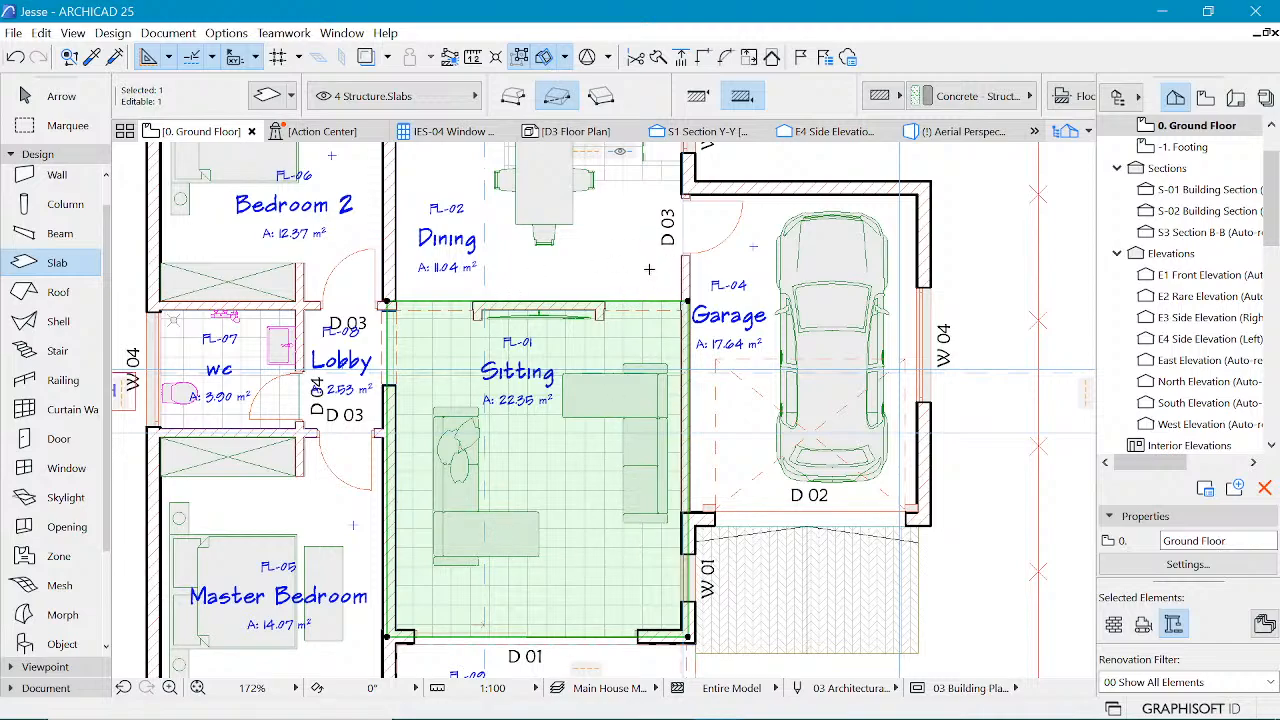
key("ctrl+t")
scroll(957, 440, "down", 3)
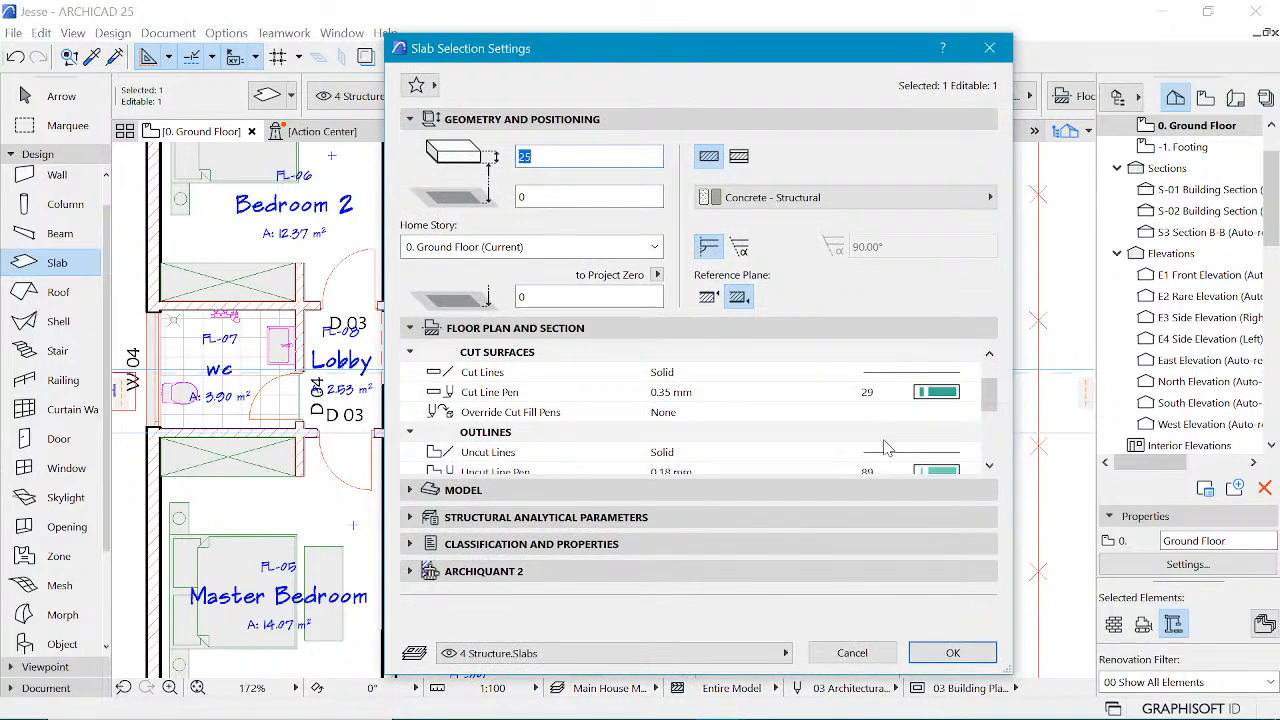
scroll(957, 449, "down", 1)
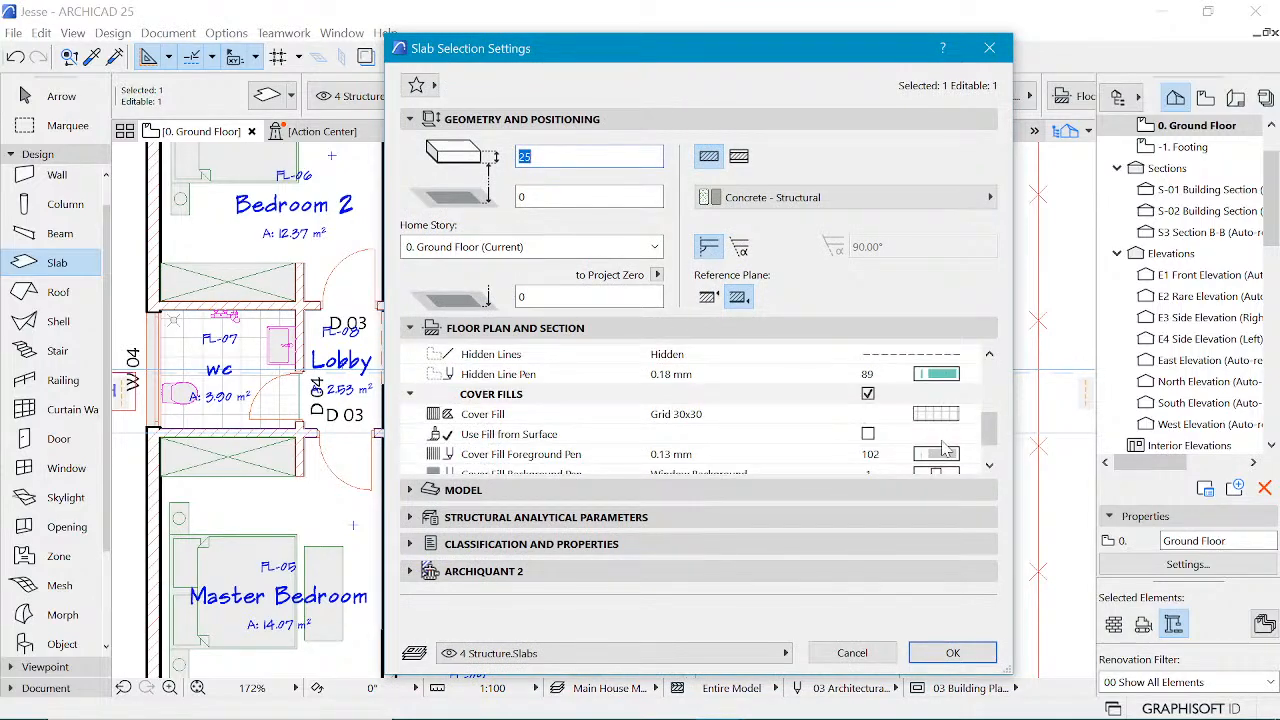
left_click(946, 416)
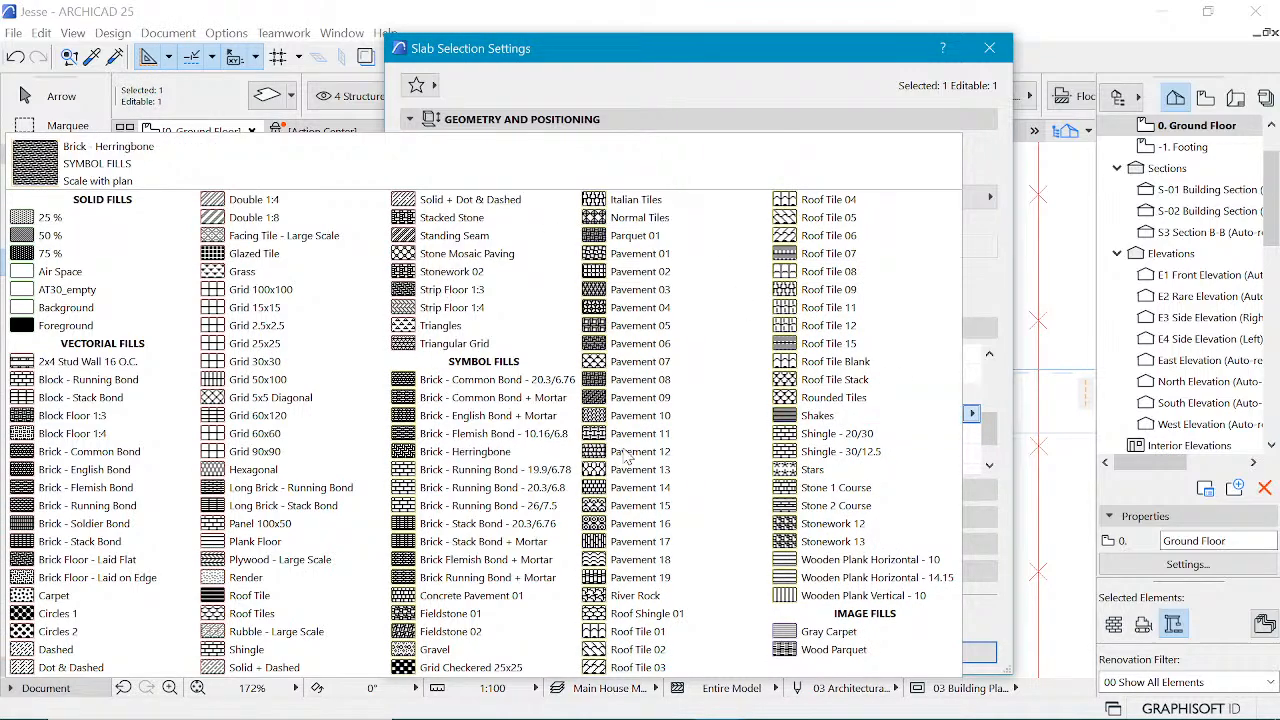
key("Escape")
key("Escape")
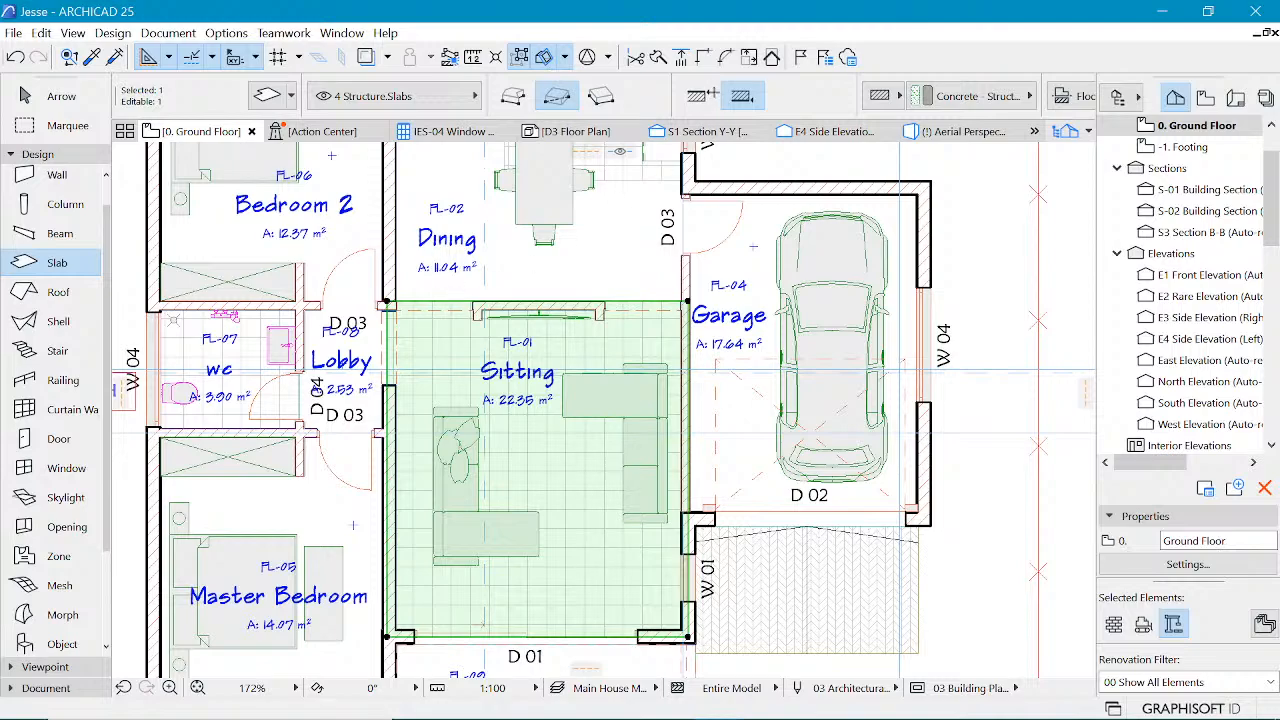
- Set the Sitting room slab's override surfaces to Siding - Light and apply the change
key("ctrl+t")
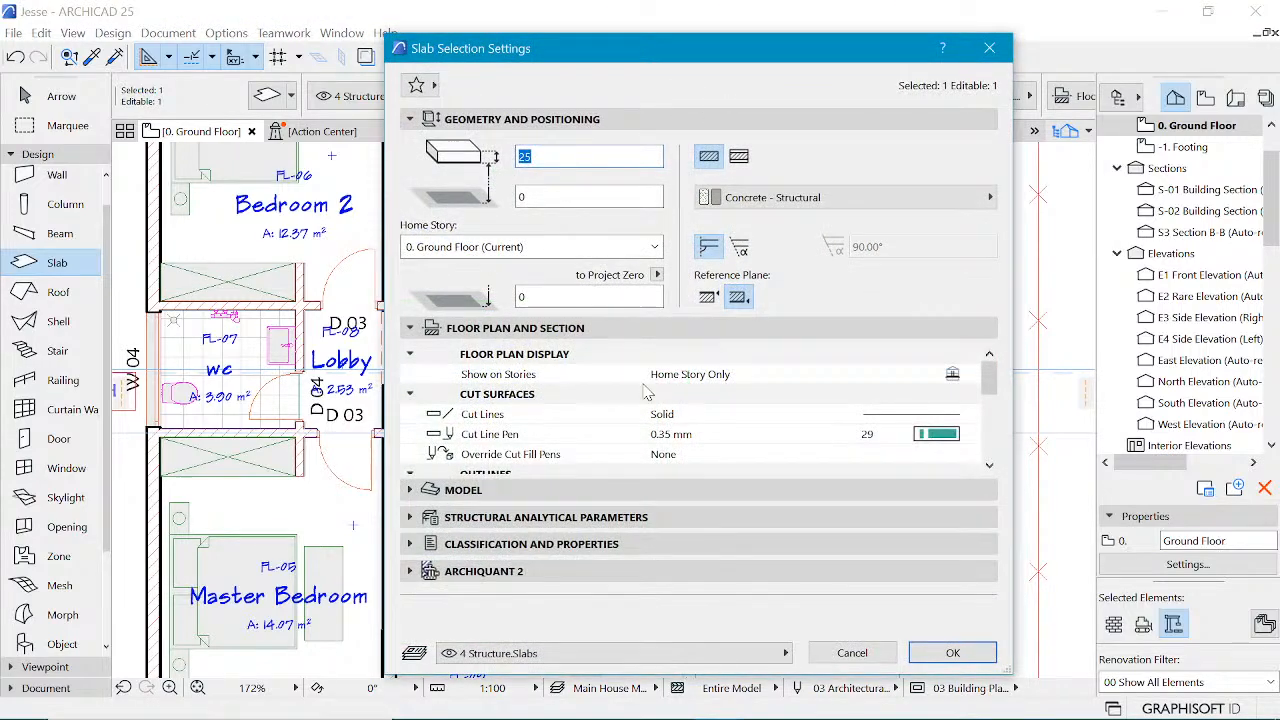
left_click(585, 491)
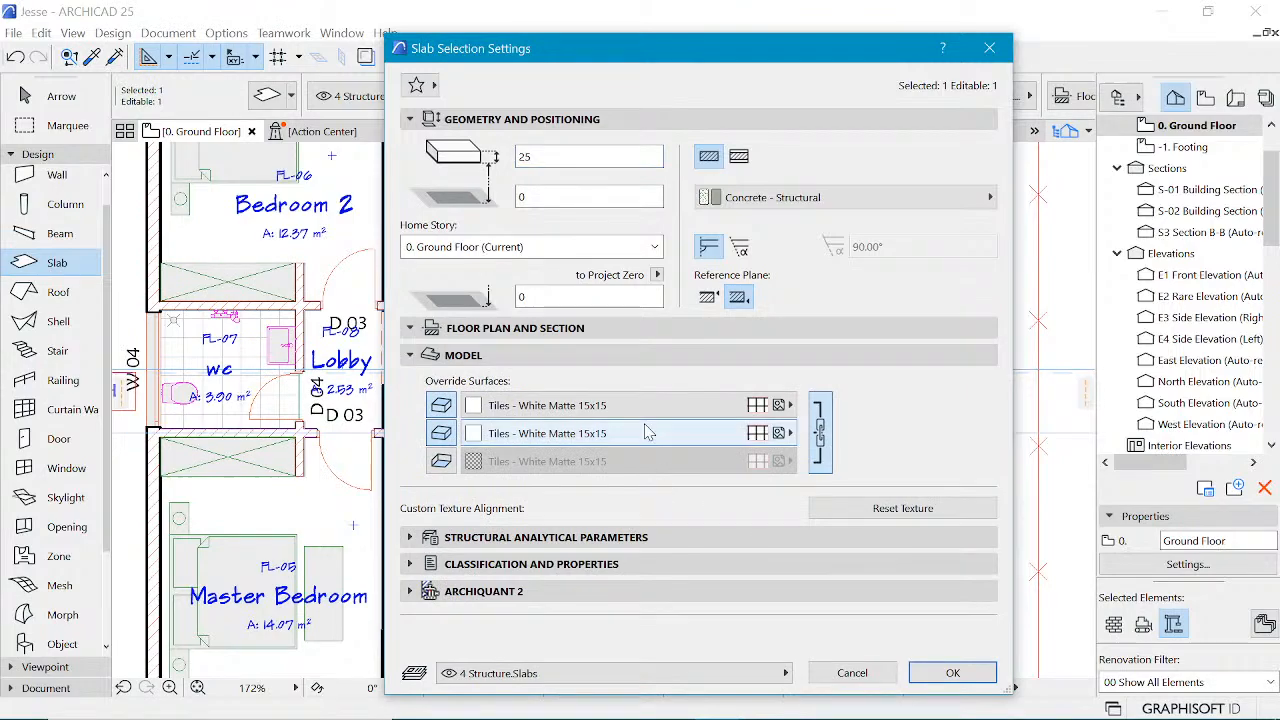
left_click(657, 412)
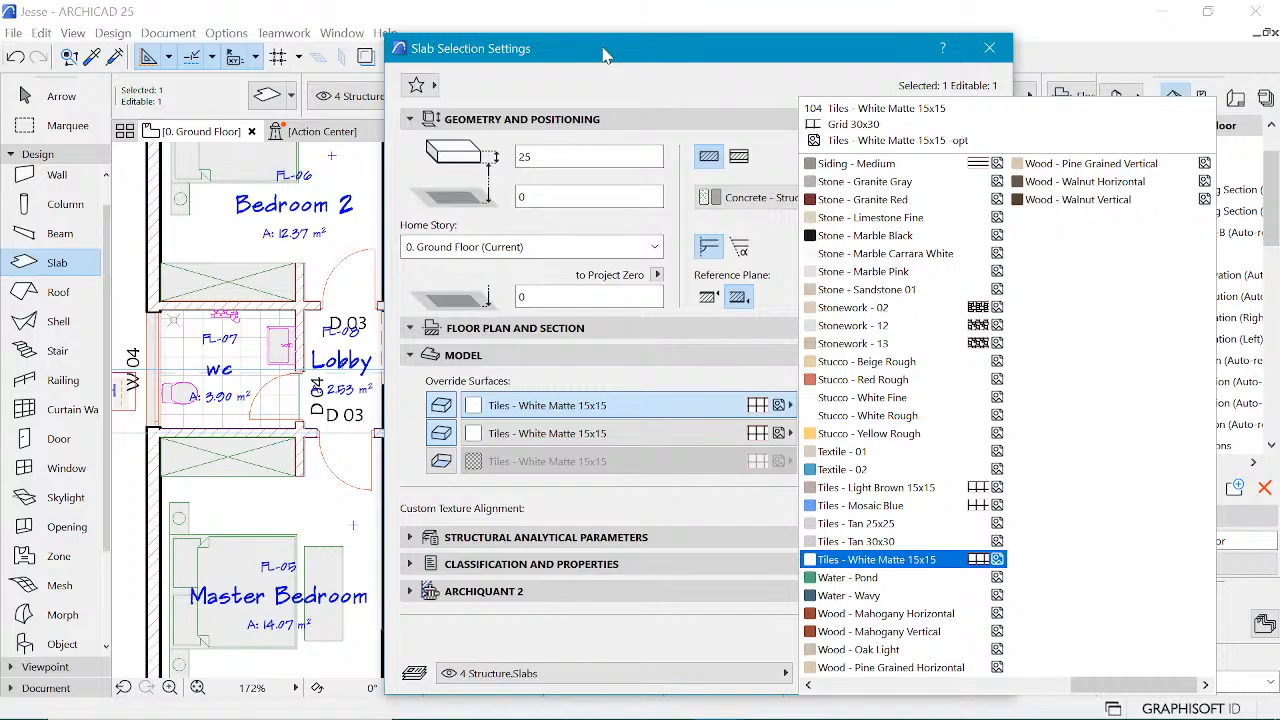
left_click_drag(601, 55, 578, 41)
left_click(686, 396)
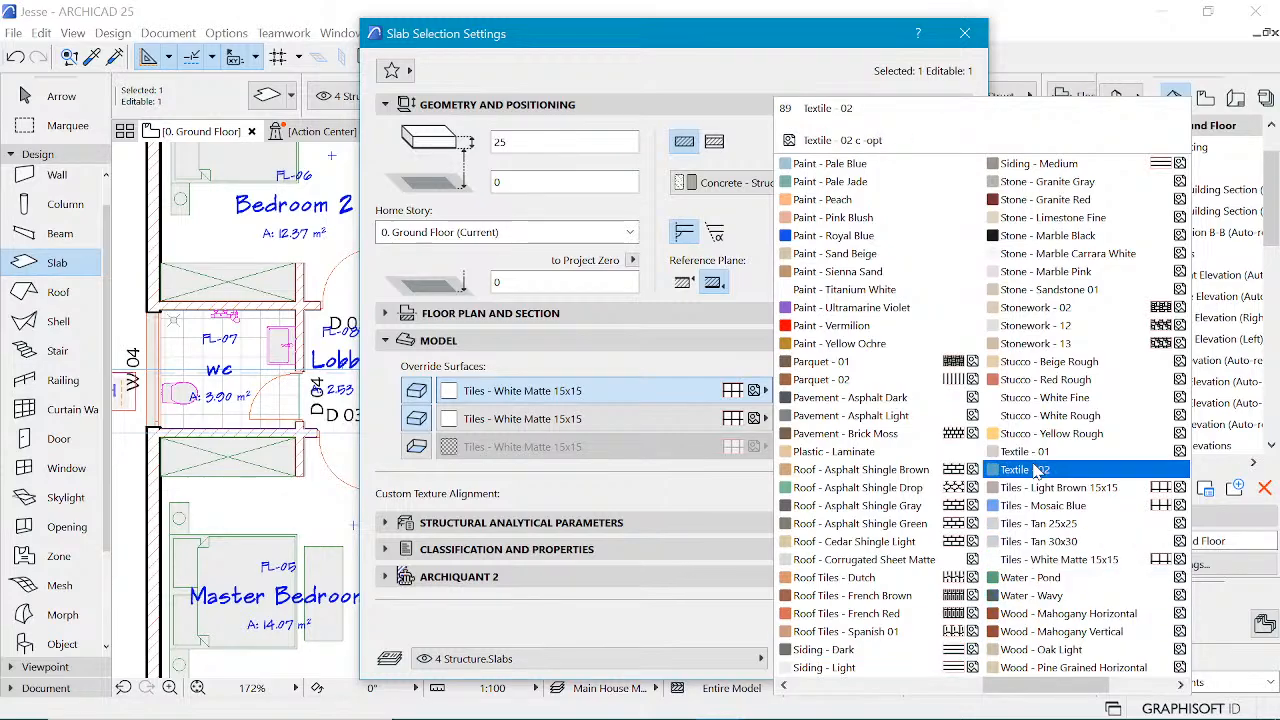
scroll(980, 523, "down", 2)
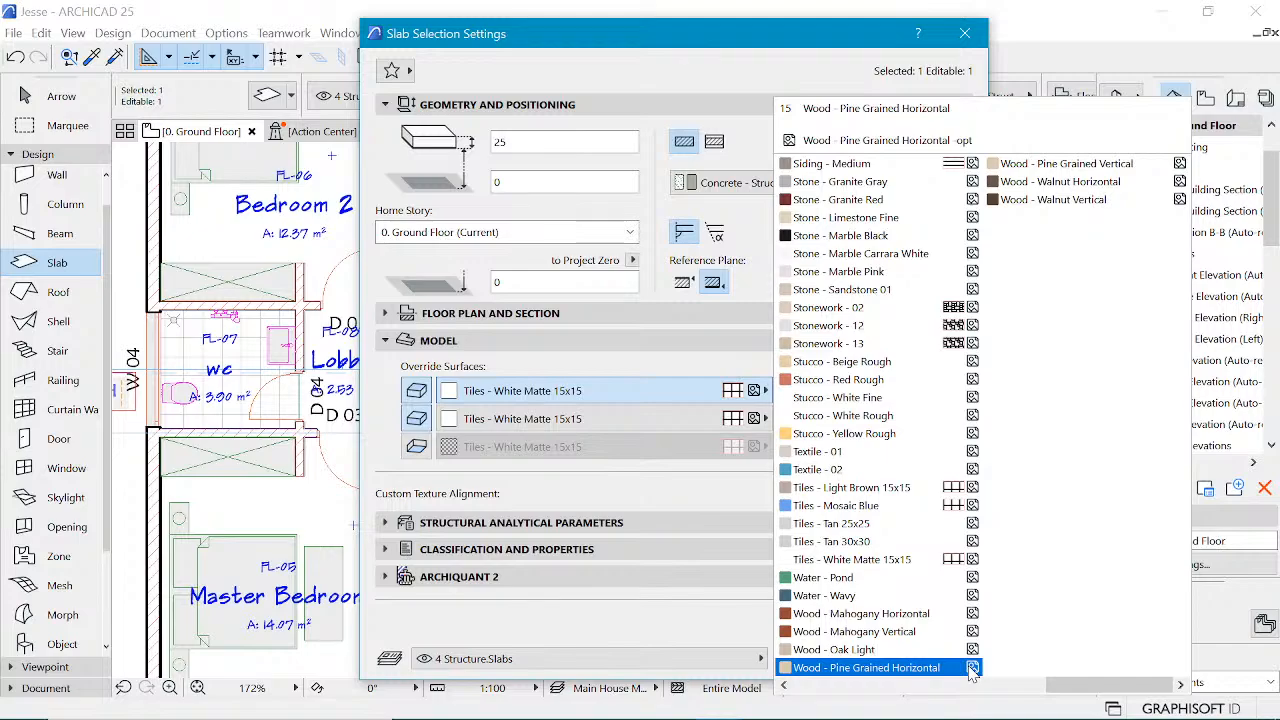
scroll(972, 672, "up", 3)
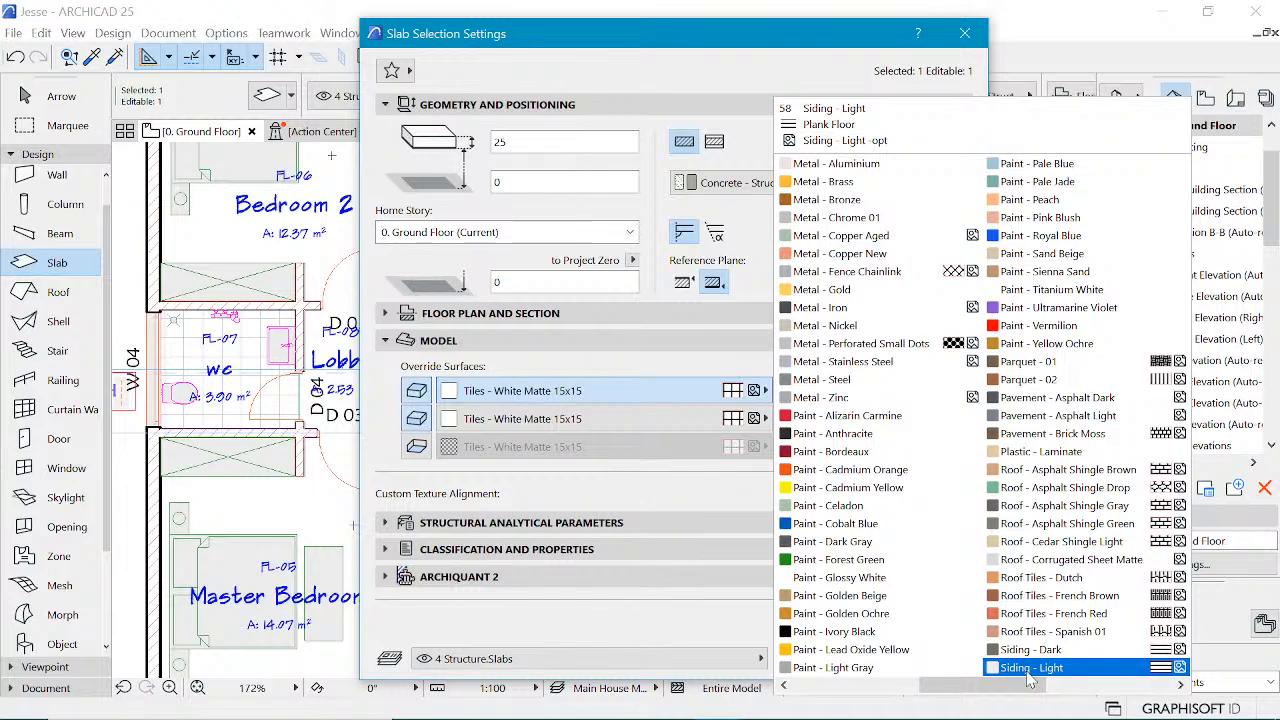
left_click(1030, 677)
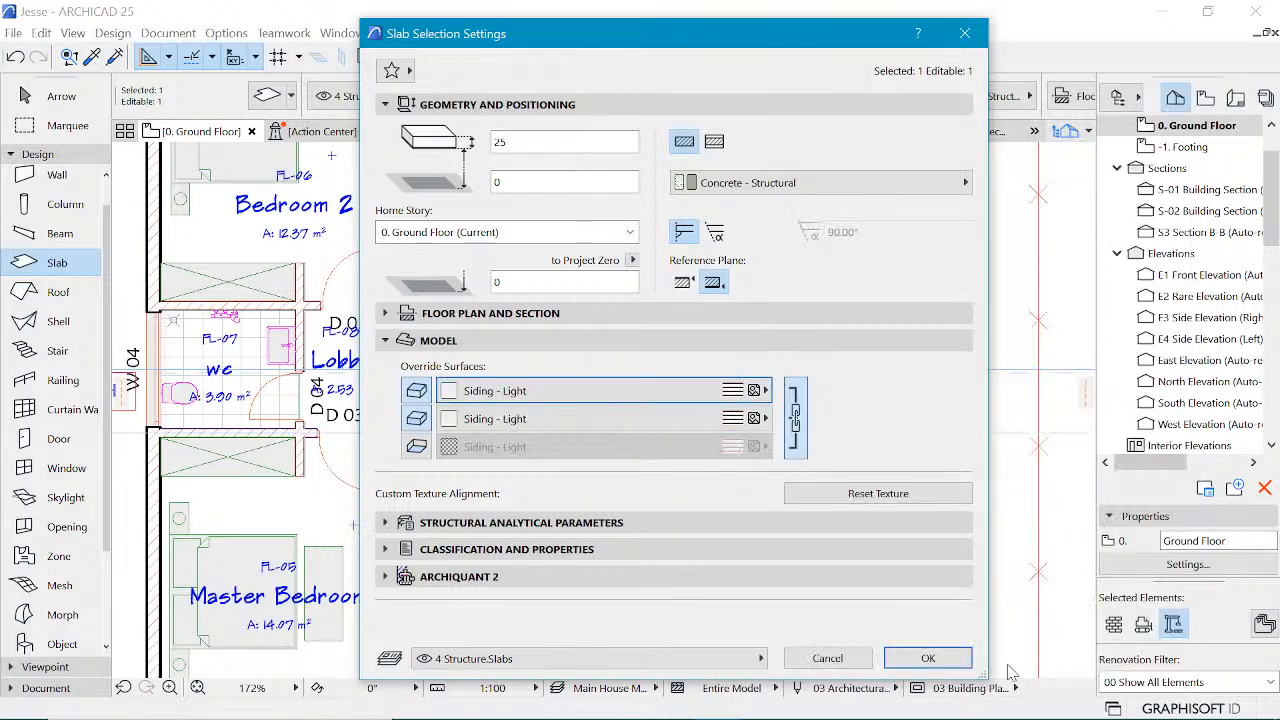
left_click(920, 656)
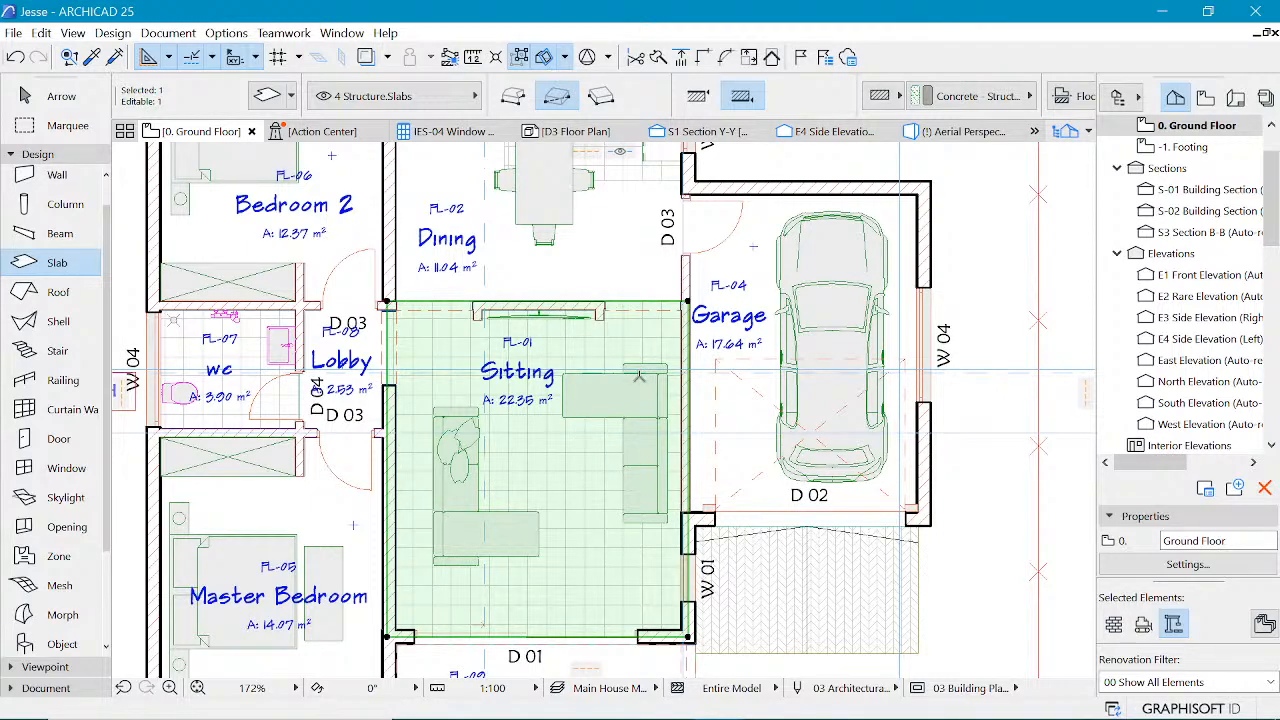
- Set the Sitting room slab's floor plan cover fill to Wooden Plank Vertical - 10 and apply it
key("ctrl+t")
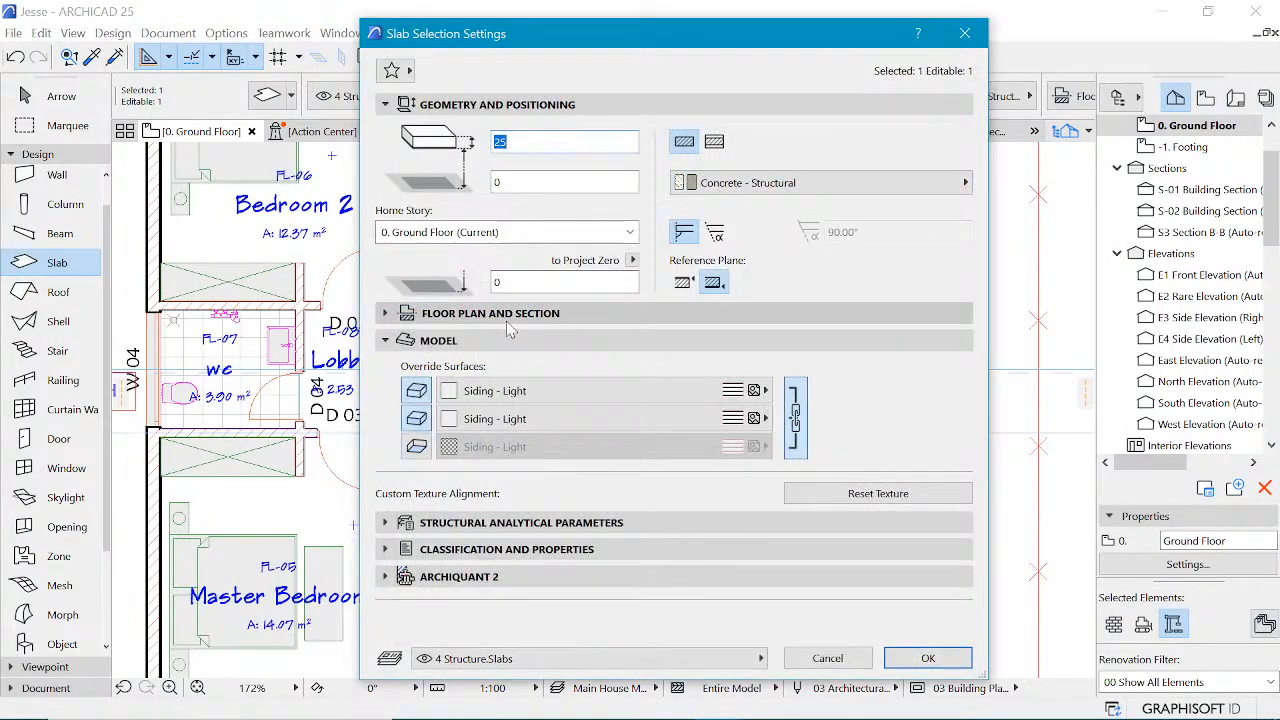
left_click(452, 315)
scroll(596, 405, "down", 5)
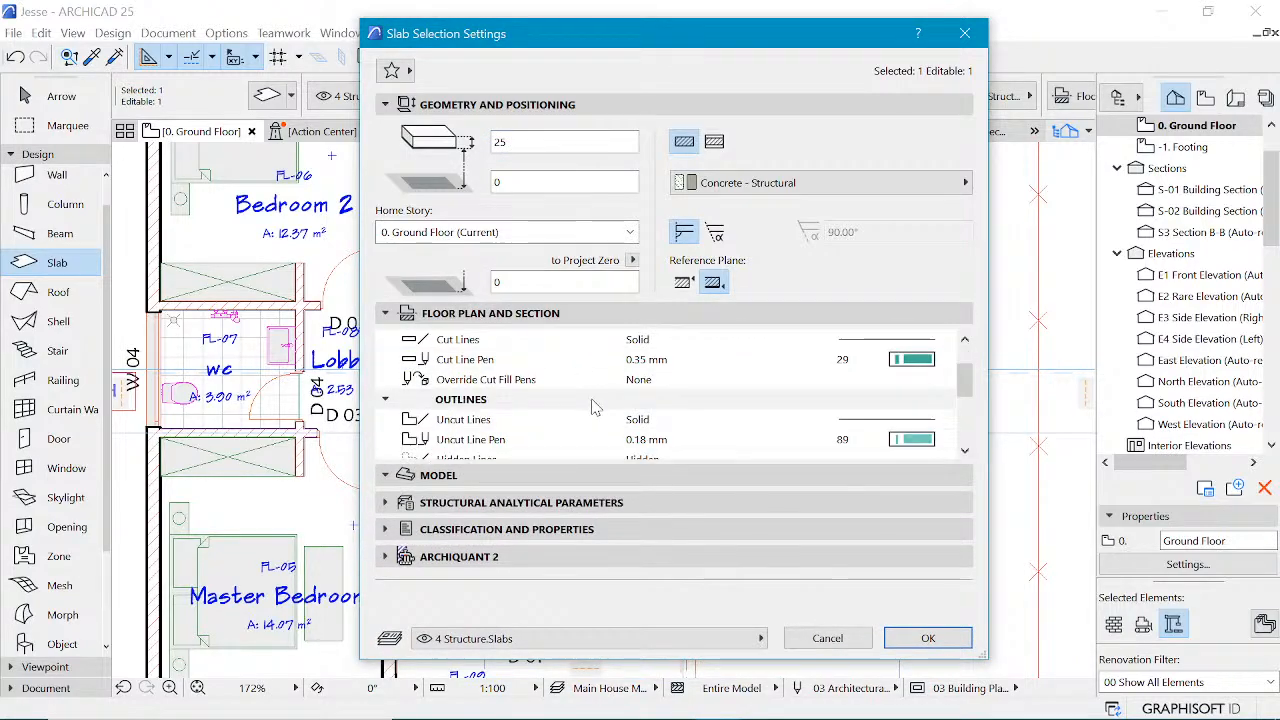
scroll(596, 405, "down", 3)
left_click(921, 373)
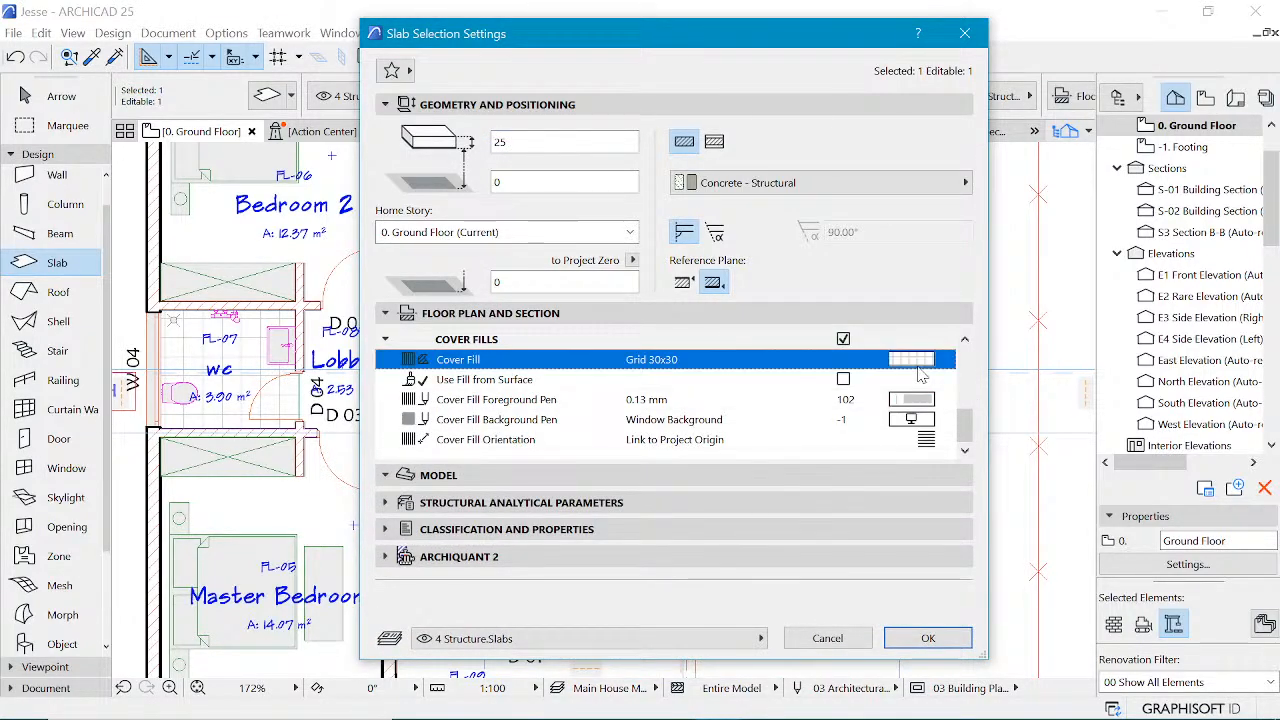
scroll(540, 363, "down", 2)
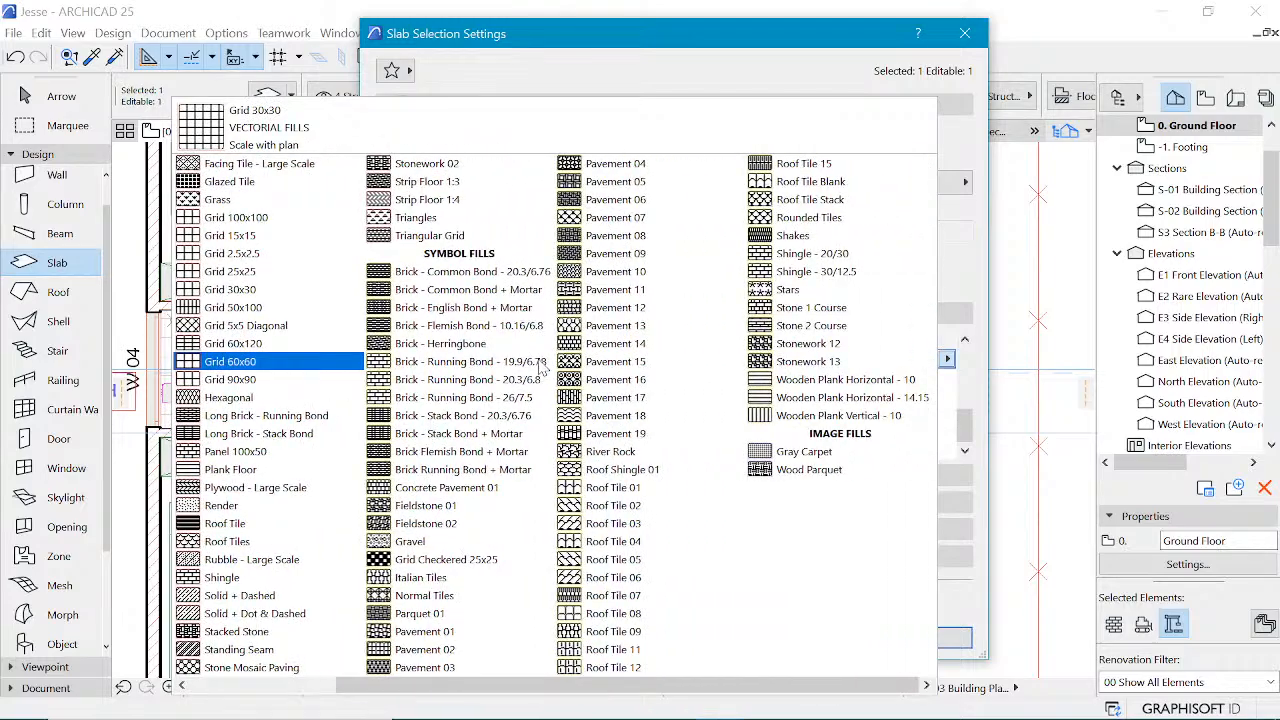
left_click(840, 415)
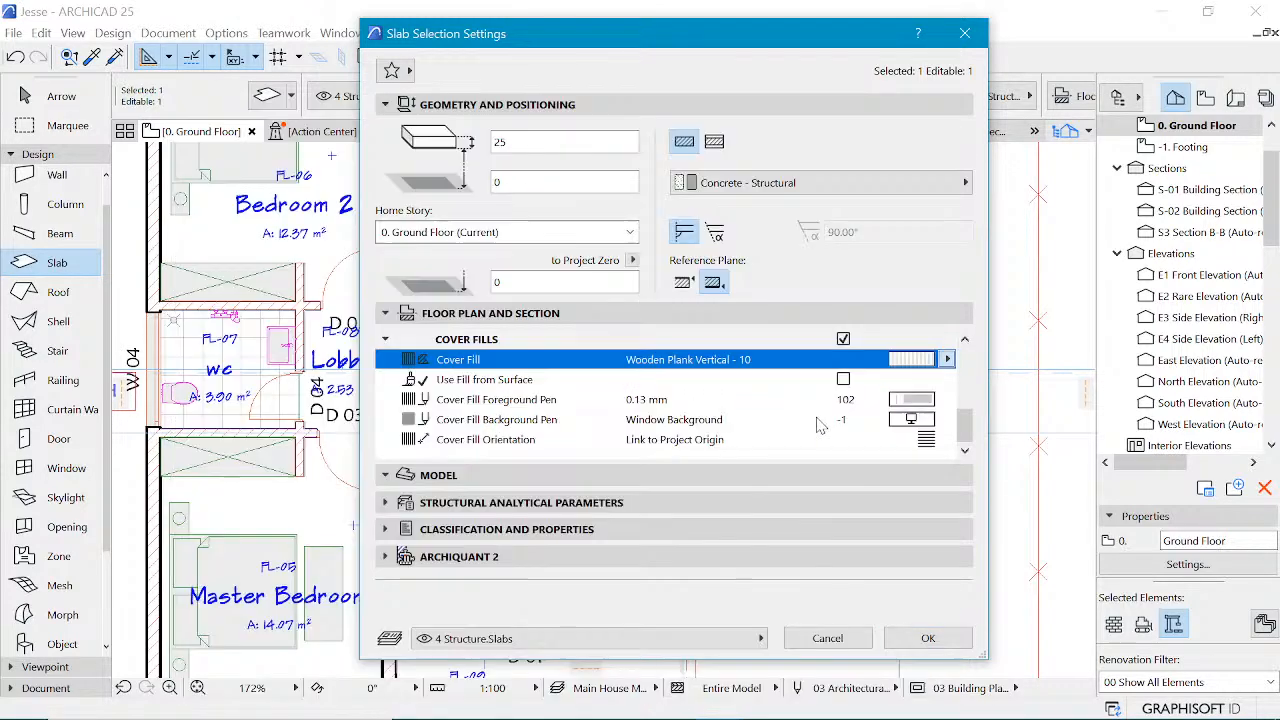
left_click(925, 638)
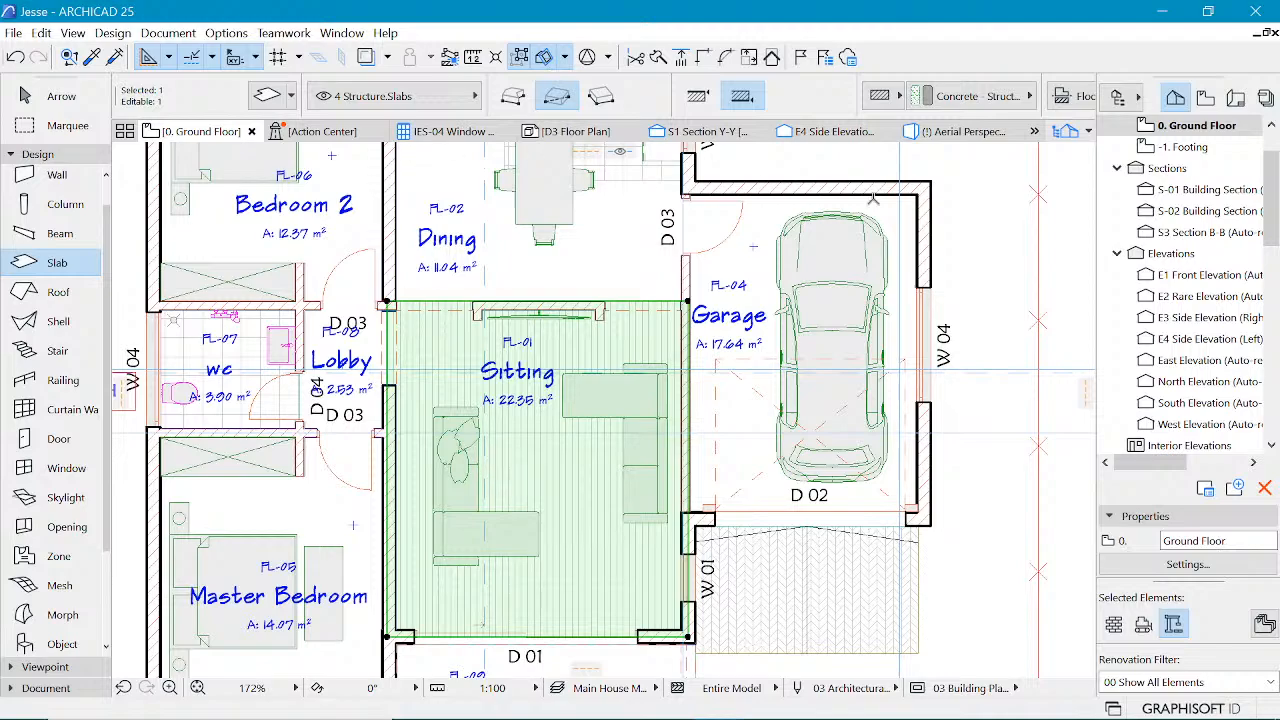
- Open the D3 Floor Plan 3D document and examine the Sitting room floor up close
mouse_move(576, 140)
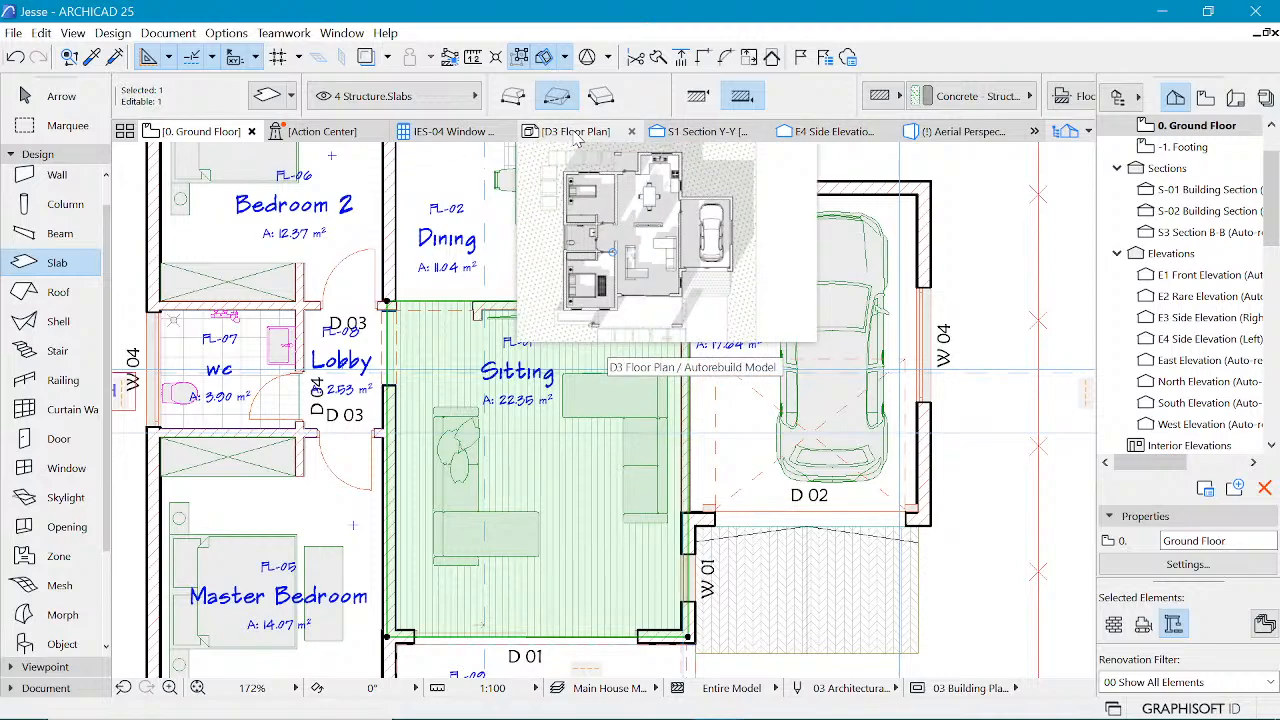
left_click(576, 134)
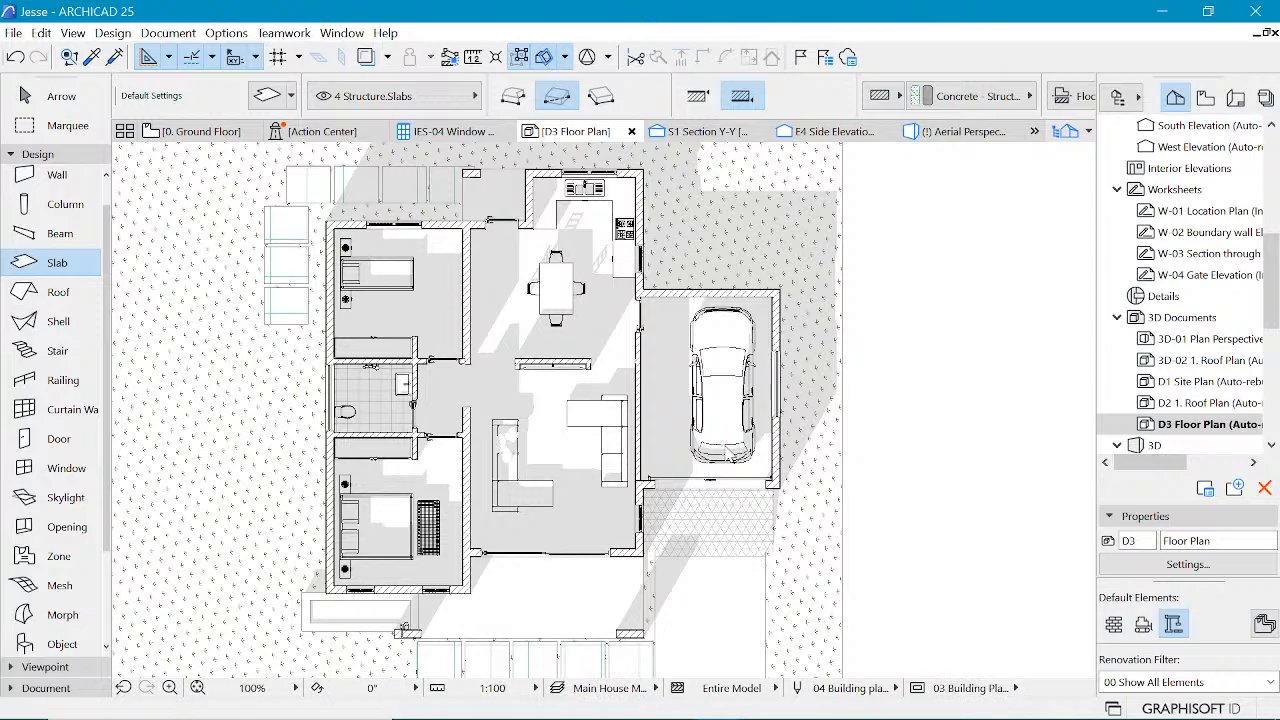
left_click(620, 410)
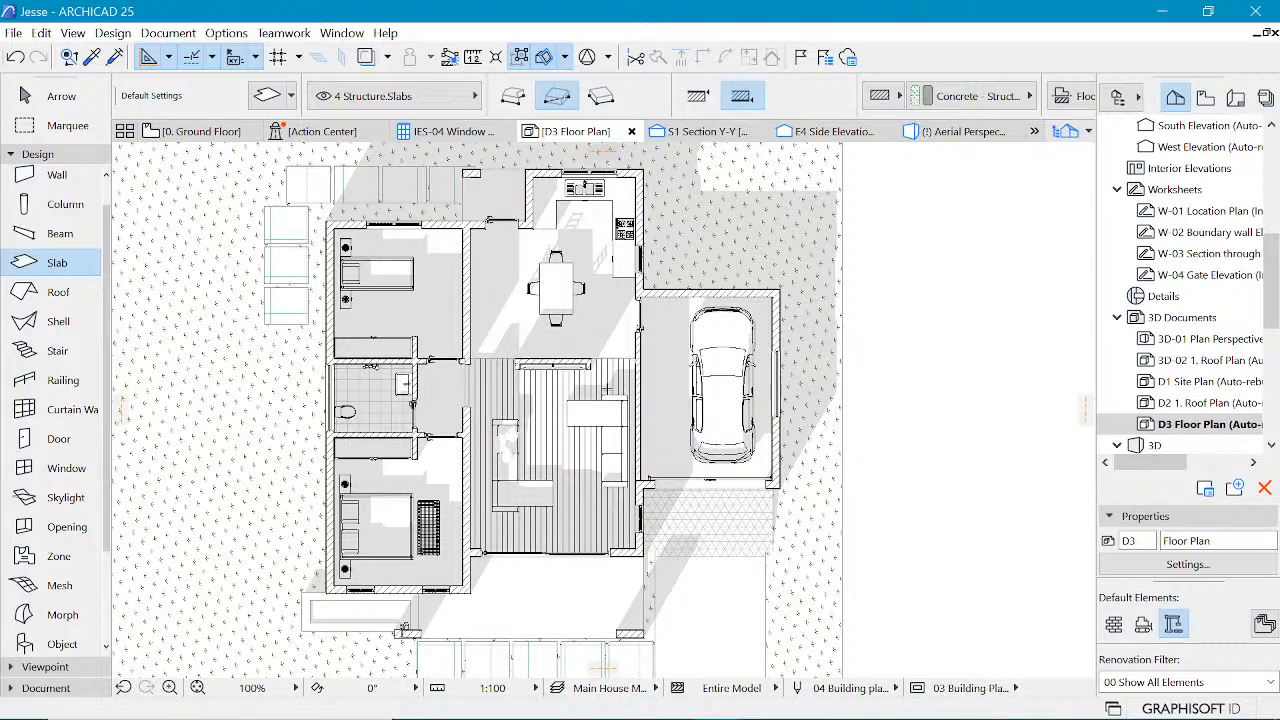
scroll(607, 388, "down", 1)
scroll(605, 390, "up", 3)
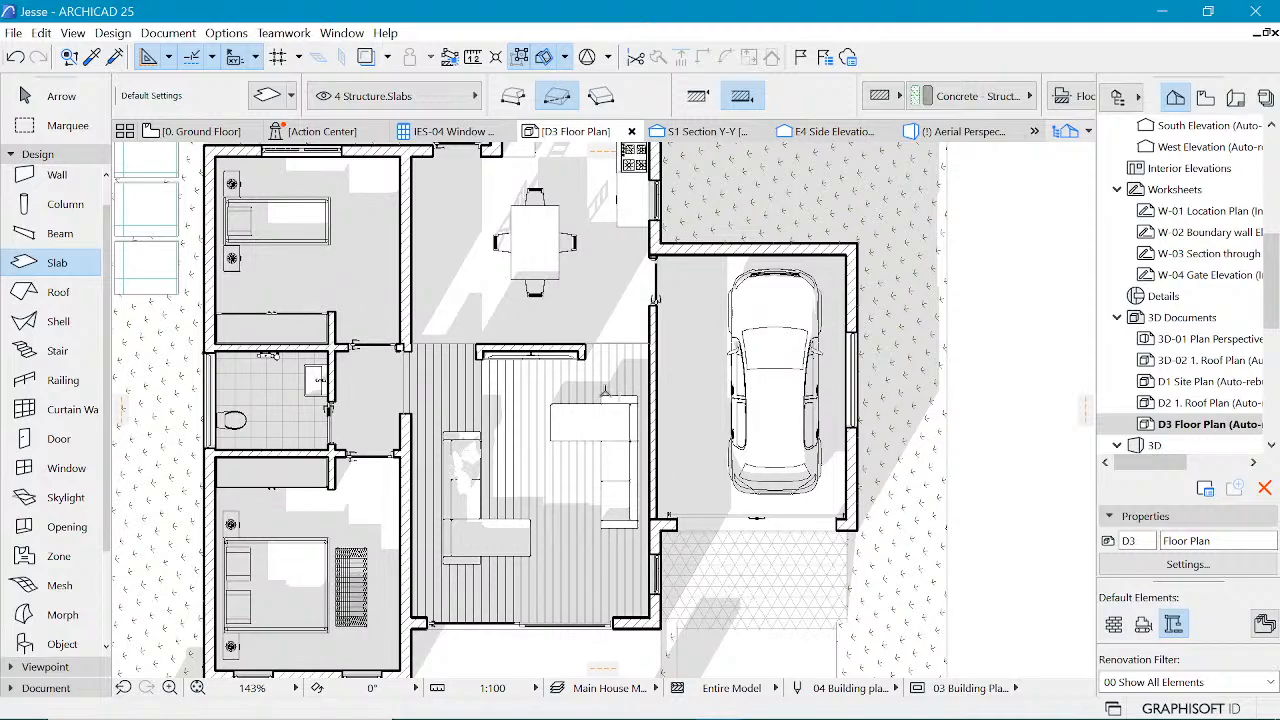
- Select the Sitting room slab and check which override surfaces its settings use
left_click(623, 346, "shift")
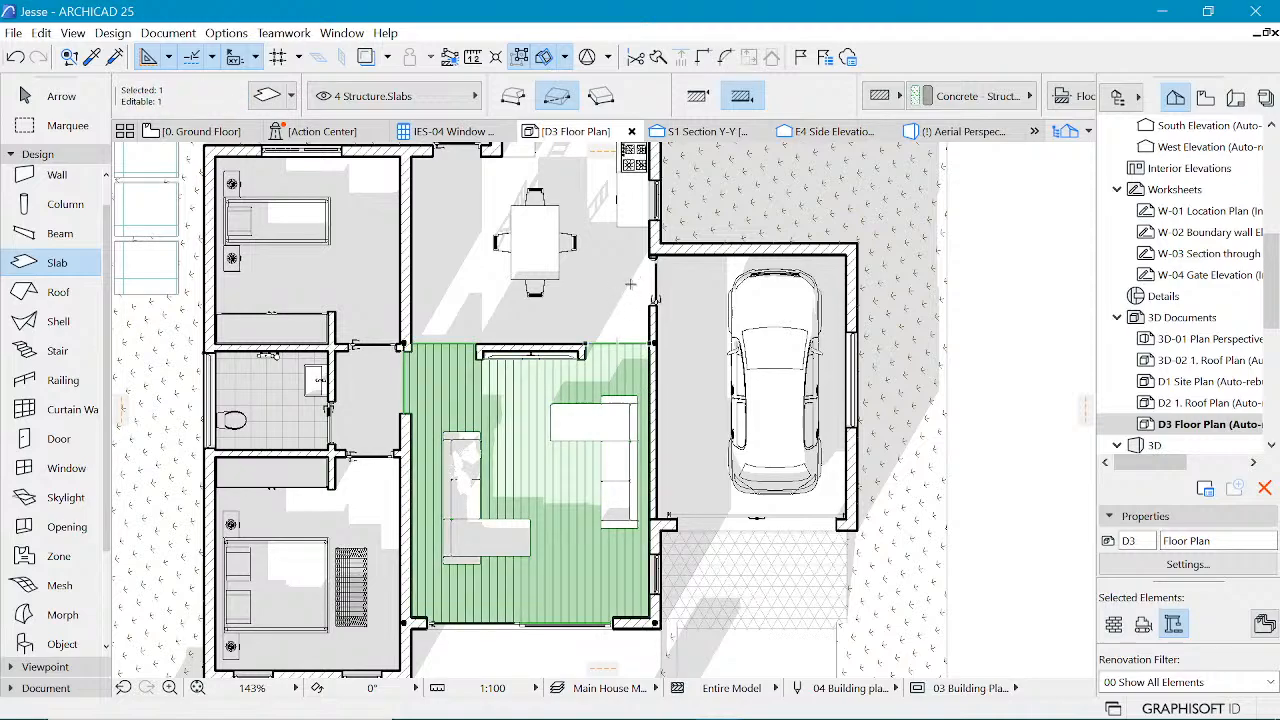
key("ctrl+t")
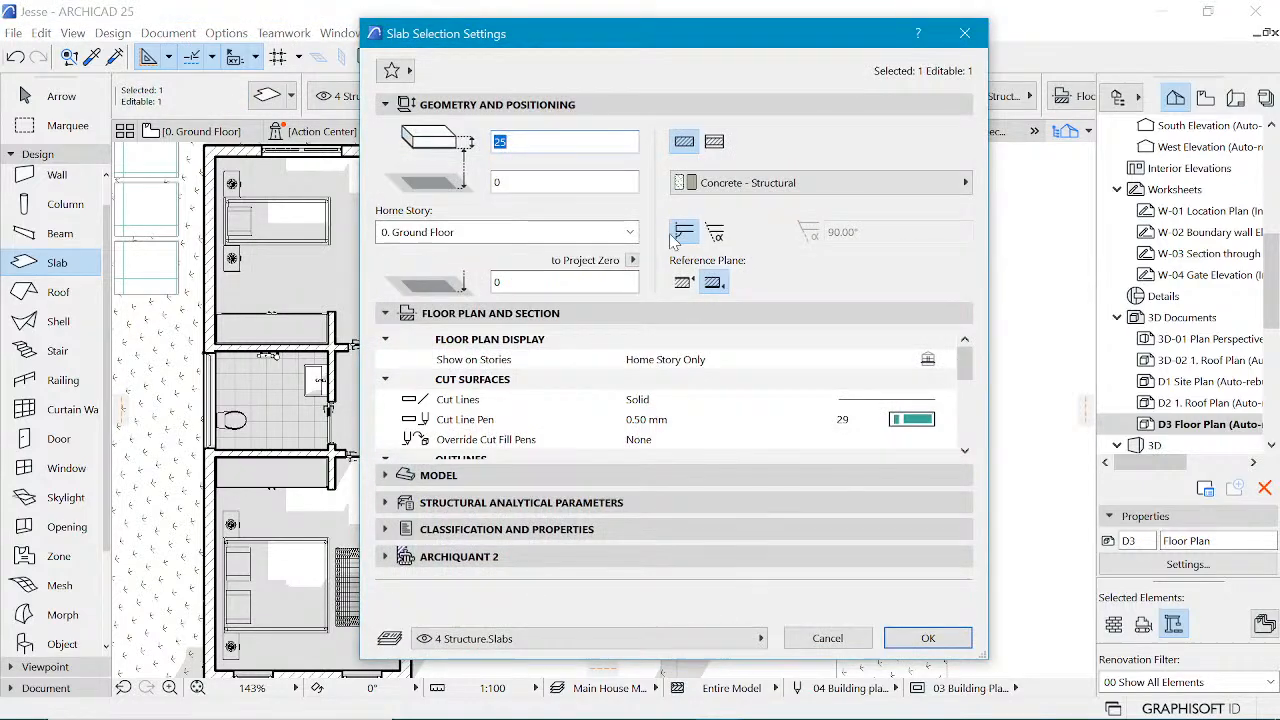
left_click(659, 472)
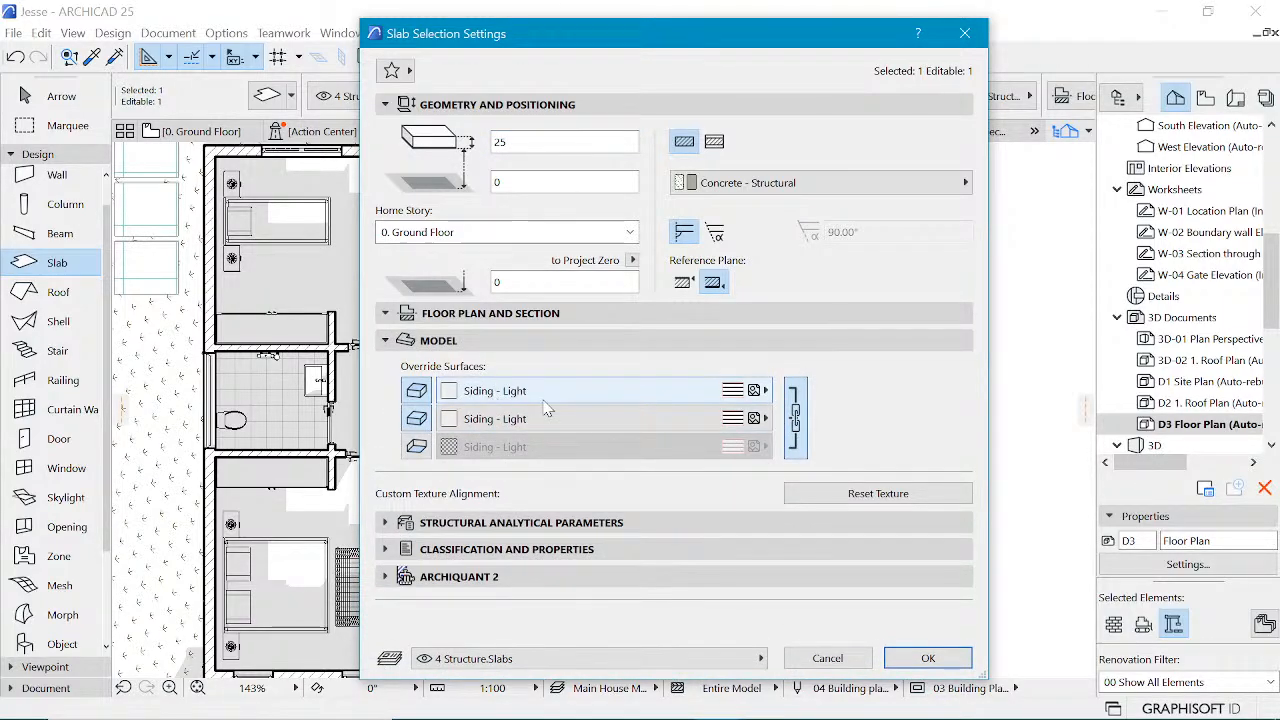
left_click(928, 659)
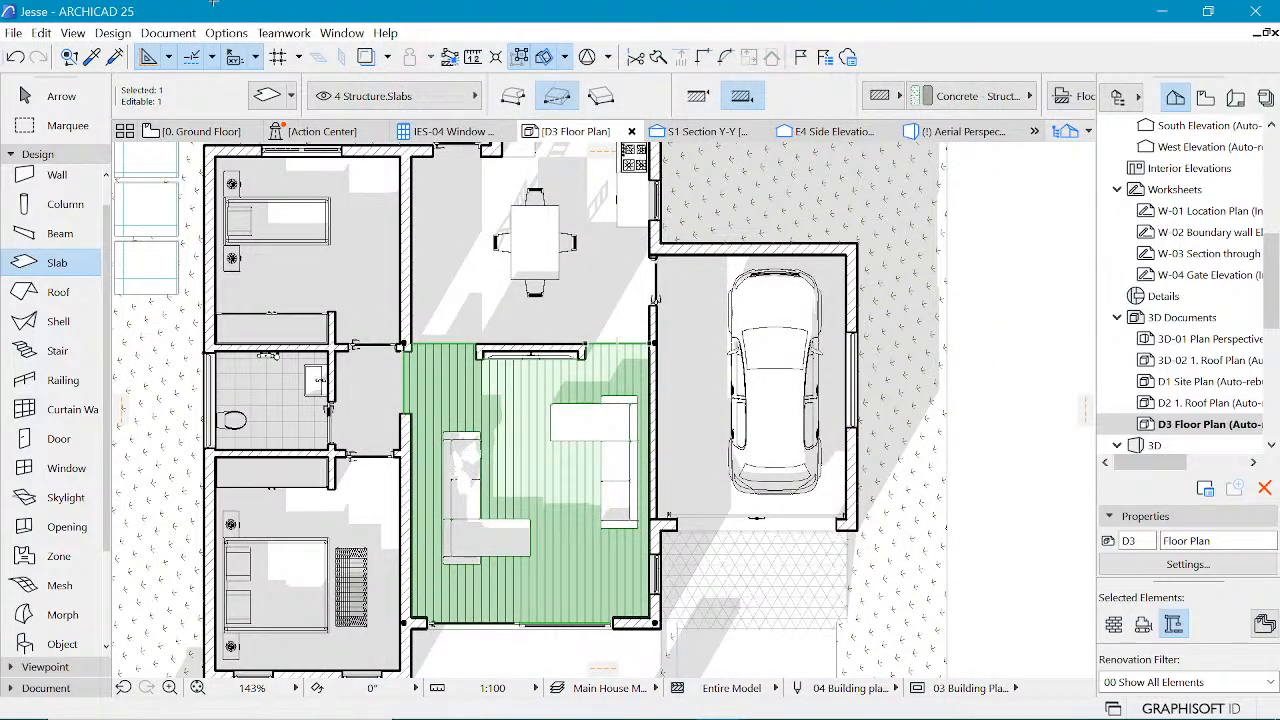
- Set the Siding - Light surface's cover fill foreground pen to 102, apply it and deselect the Sitting room slab
left_click(227, 33)
mouse_move(400, 56)
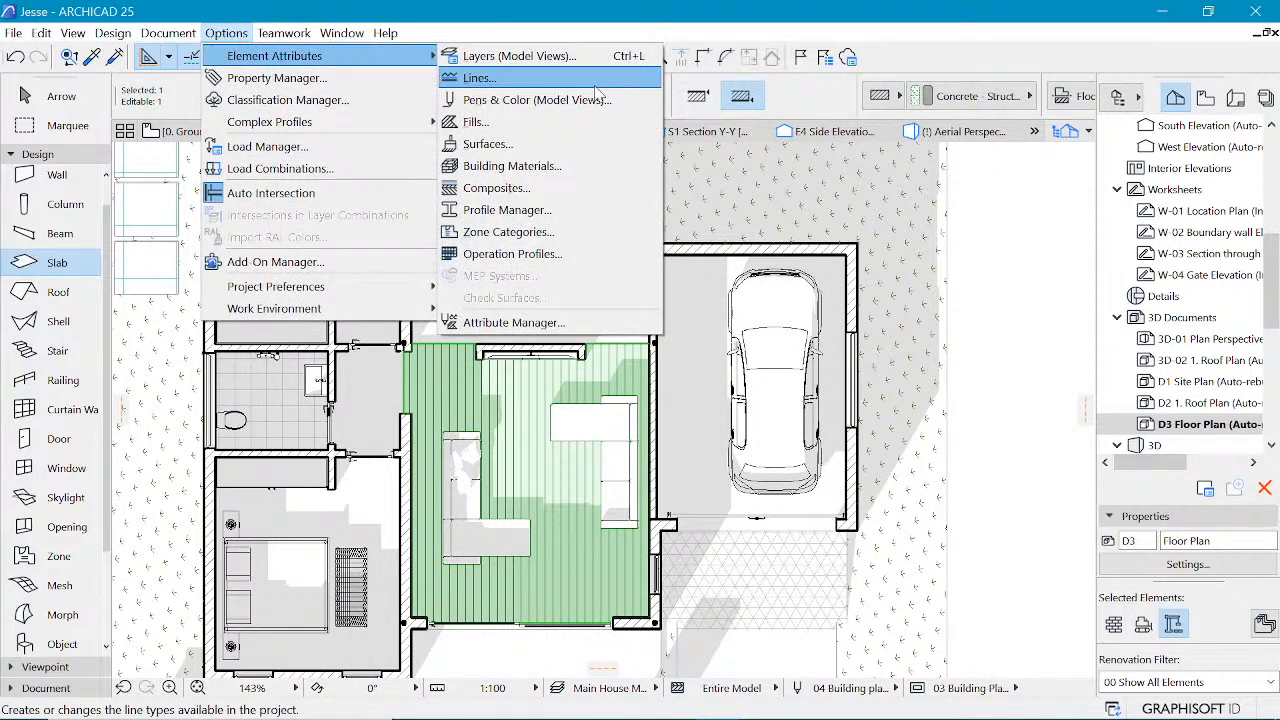
left_click(553, 146)
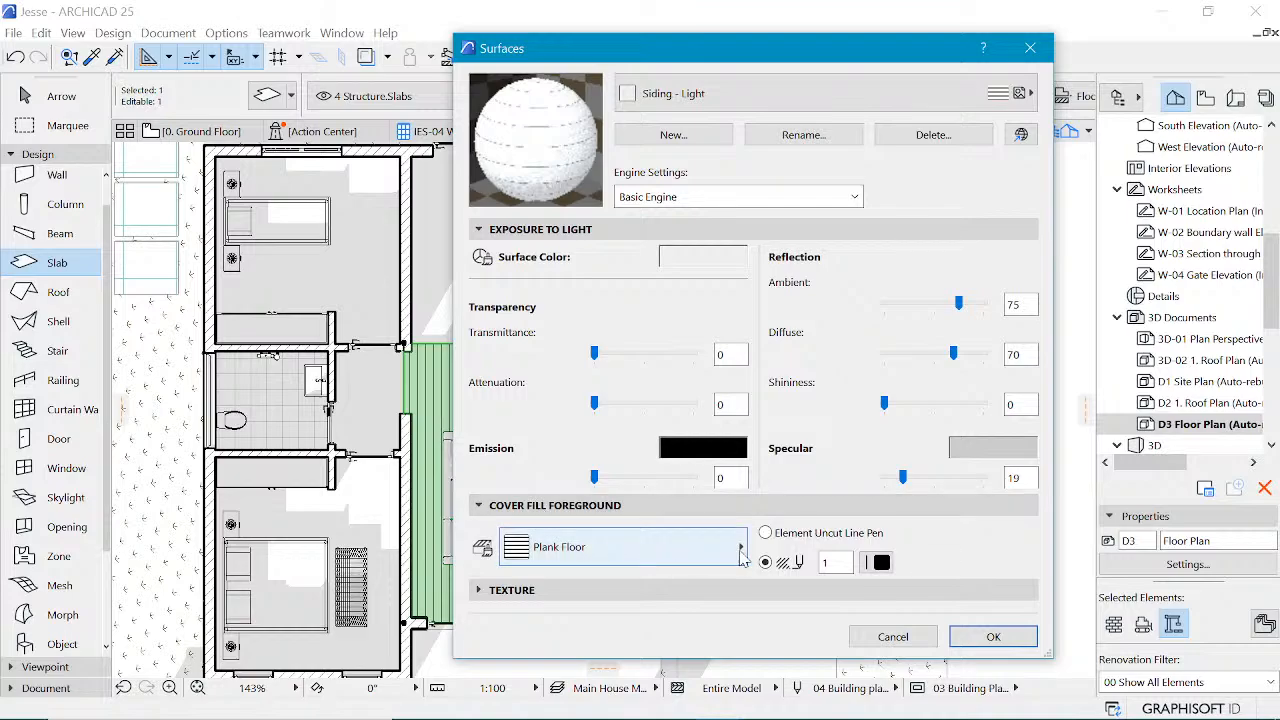
left_click(880, 564)
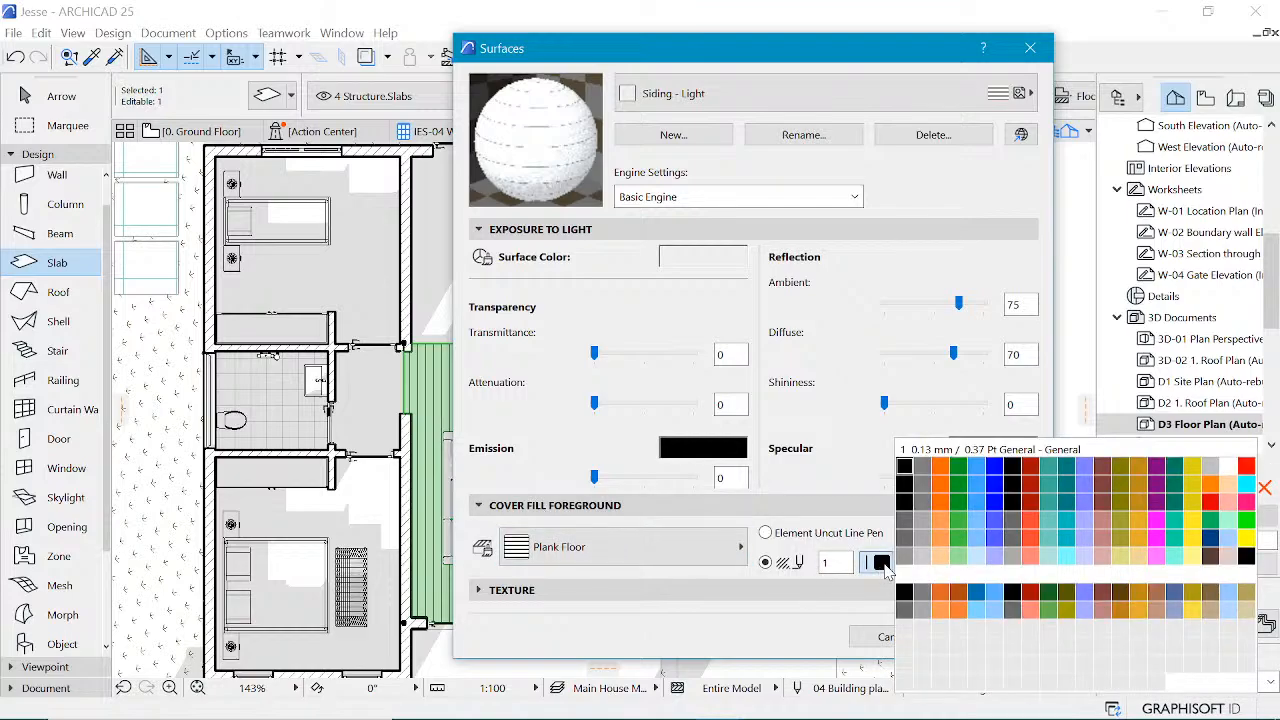
left_click(926, 558)
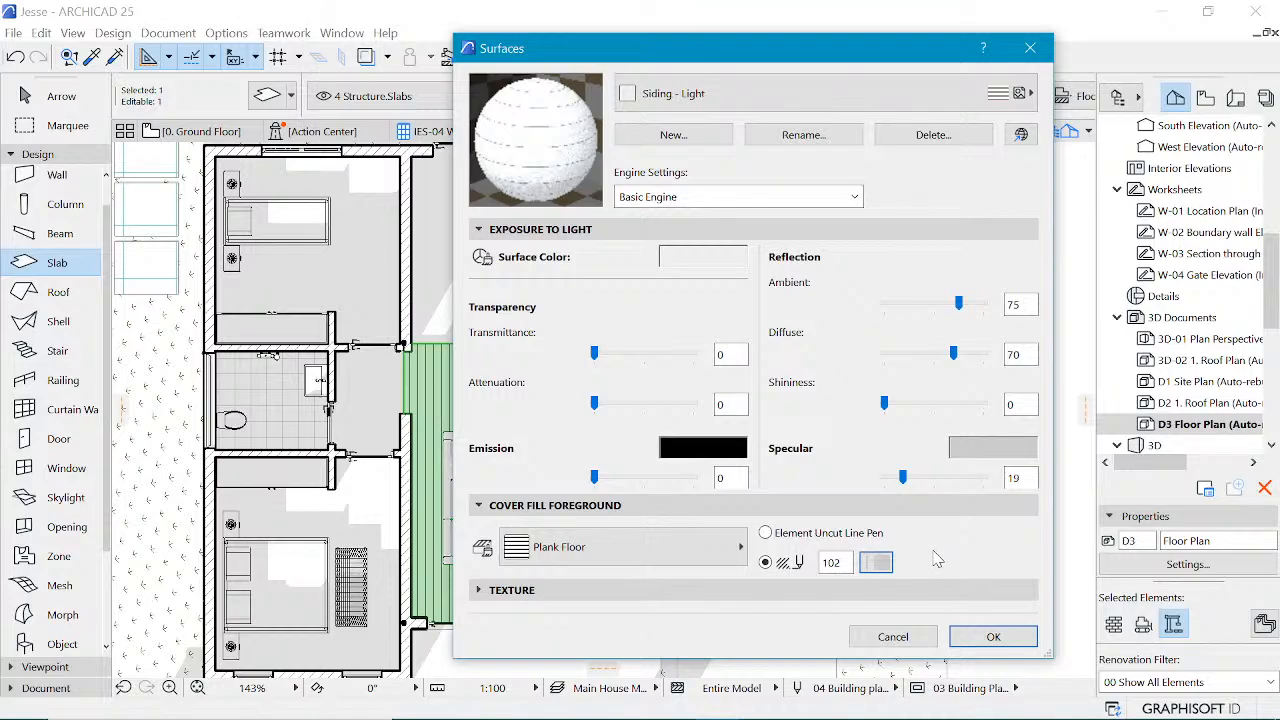
left_click(993, 638)
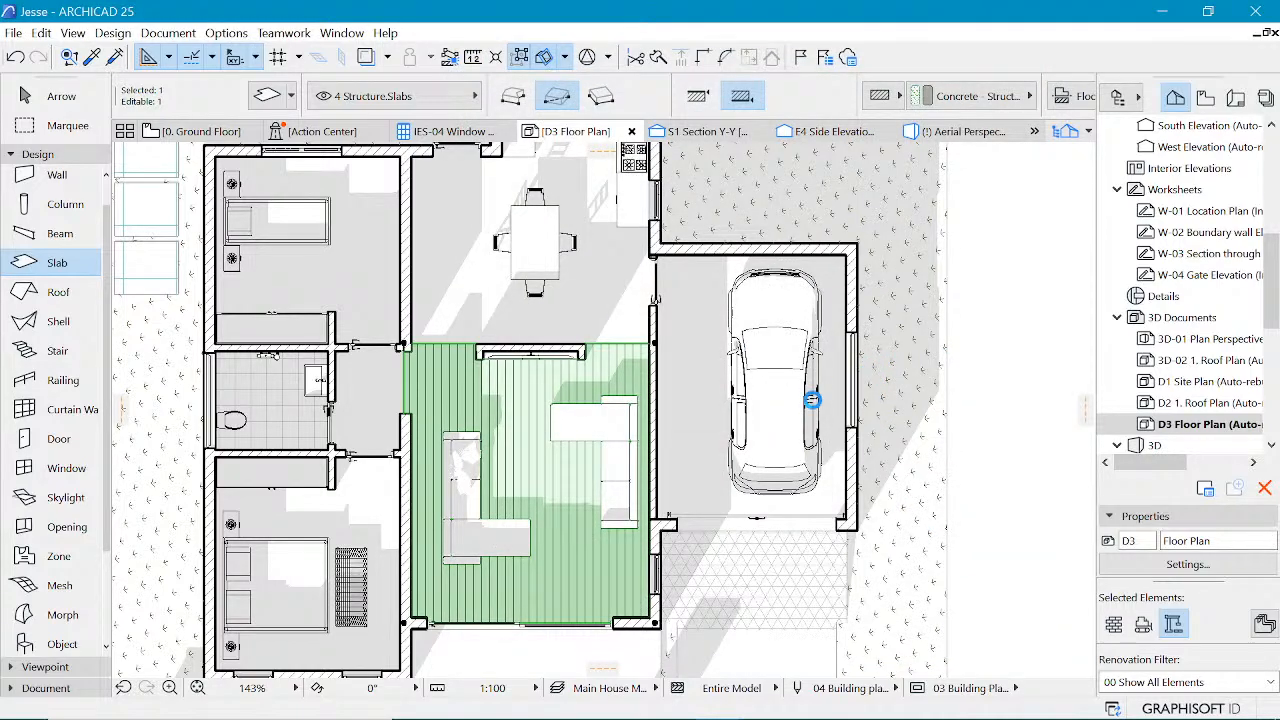
left_click(1008, 370)
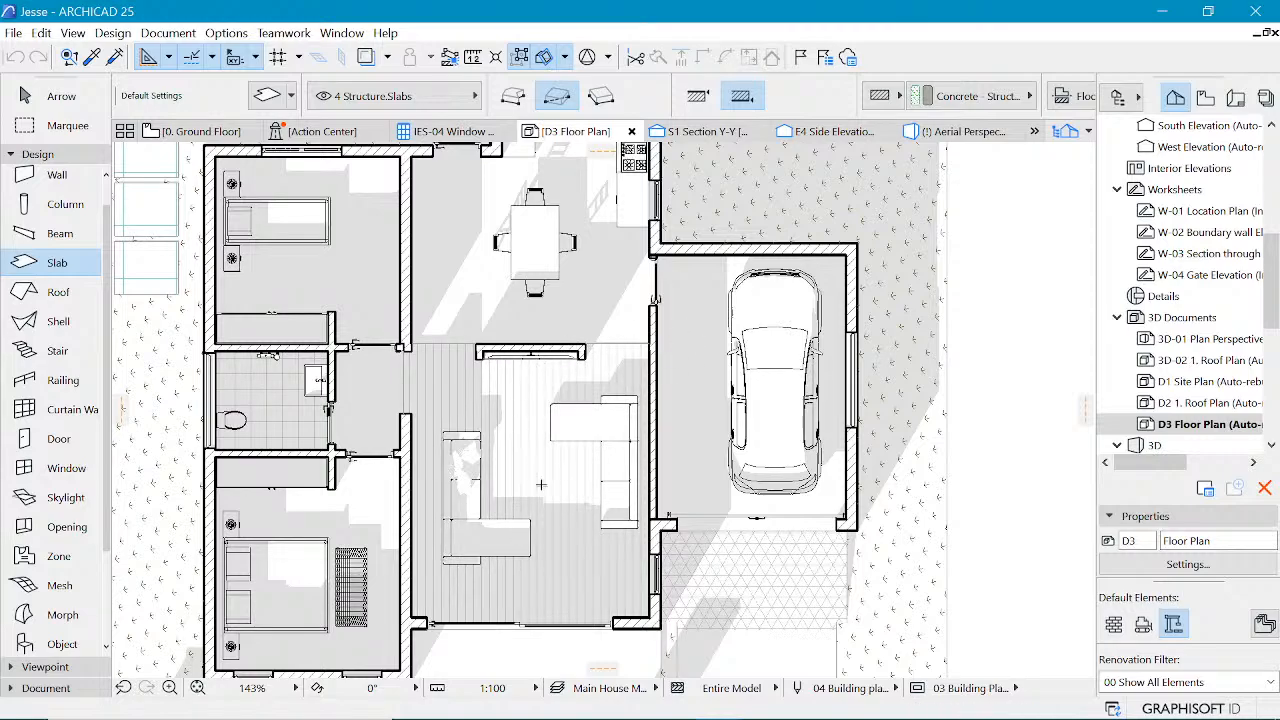
scroll(505, 403, "down", 3)
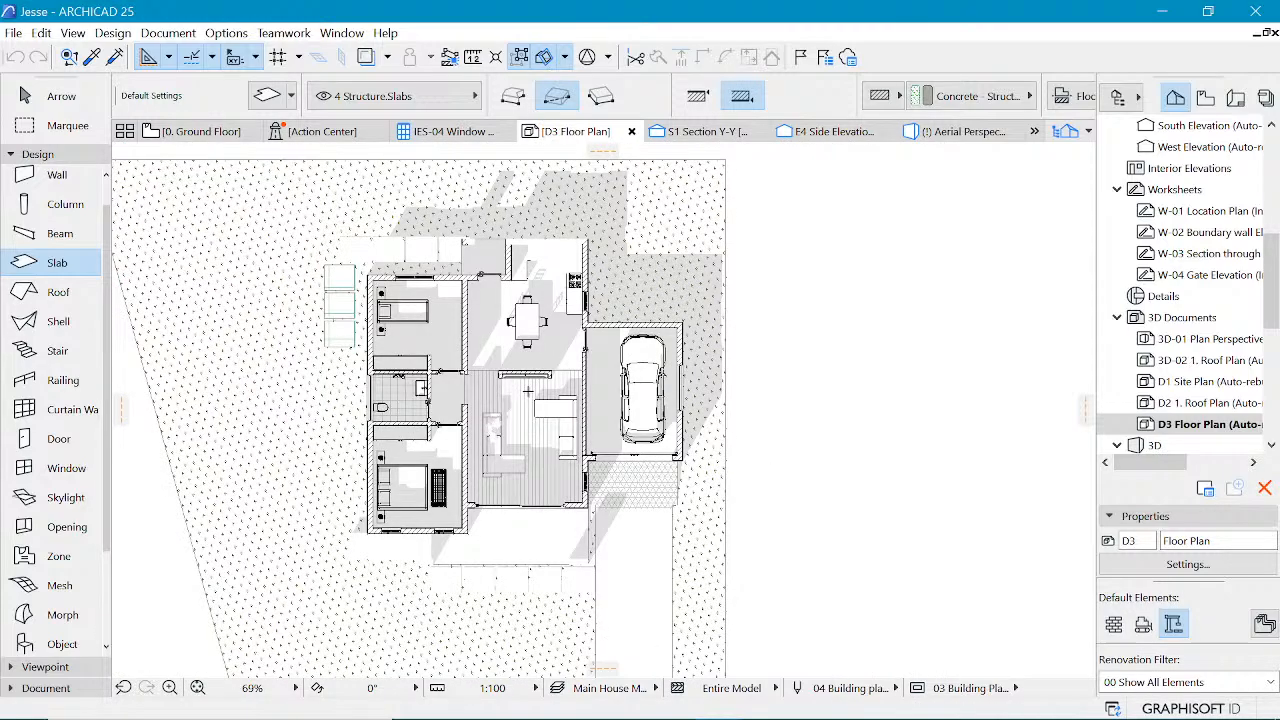
scroll(528, 391, "up", 2)
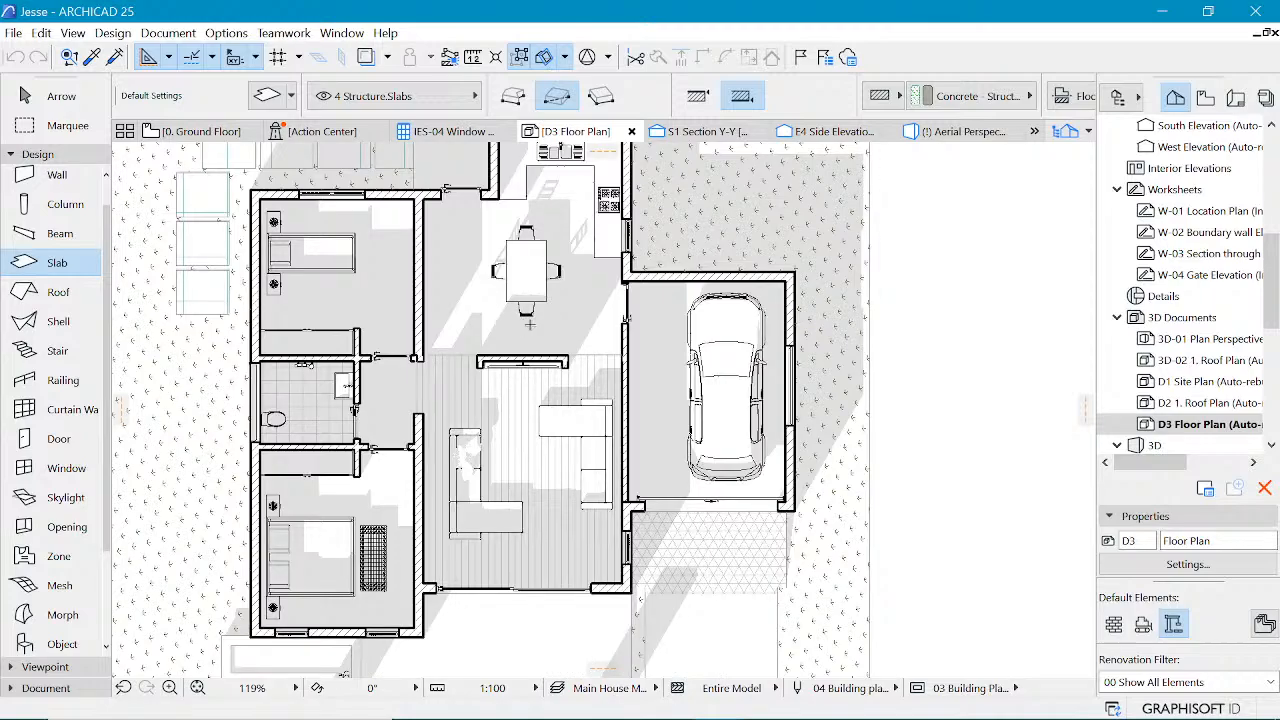
- Set the Siding - Light surface's cover fill foreground pen to 119 and apply it
left_click(226, 33)
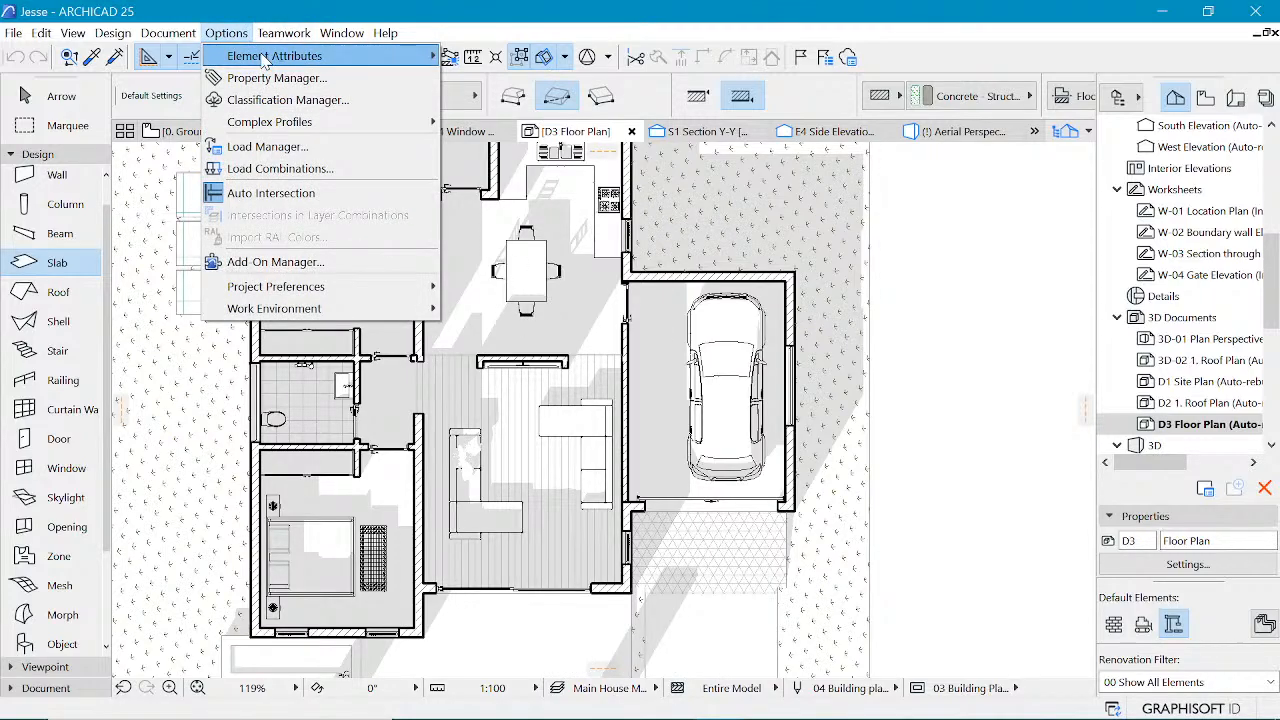
mouse_move(262, 56)
left_click(515, 146)
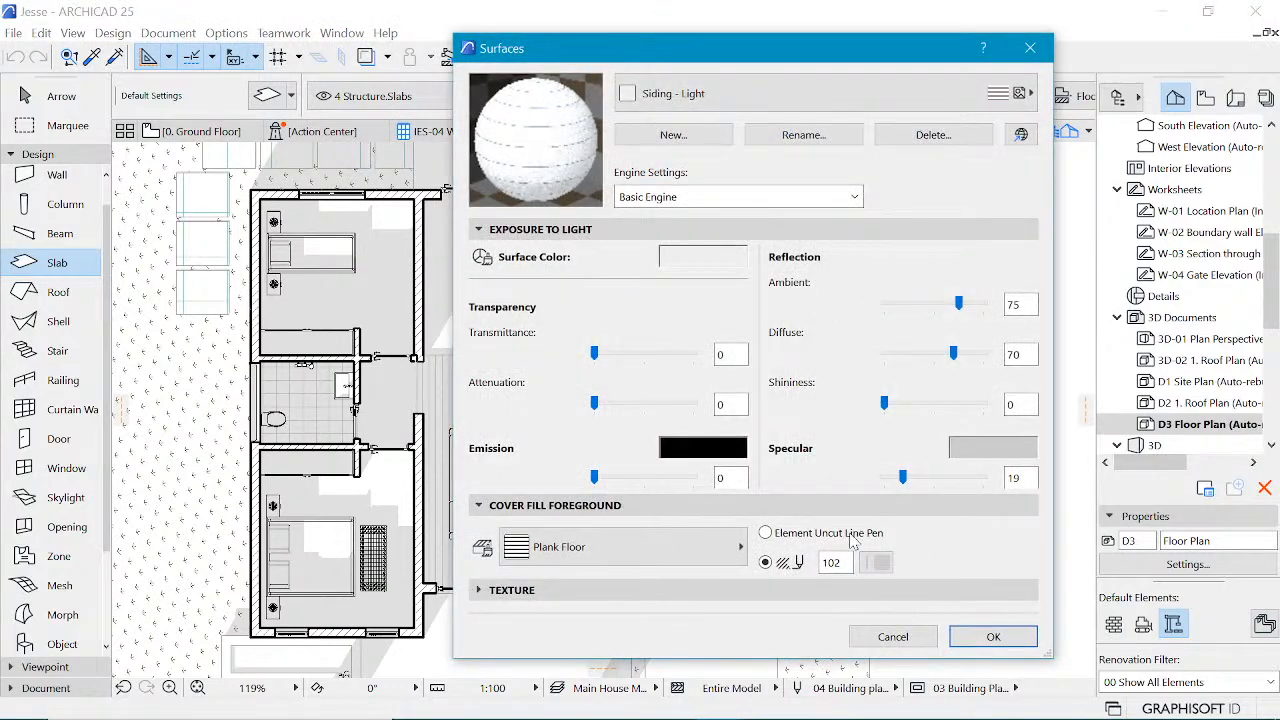
left_click(876, 563)
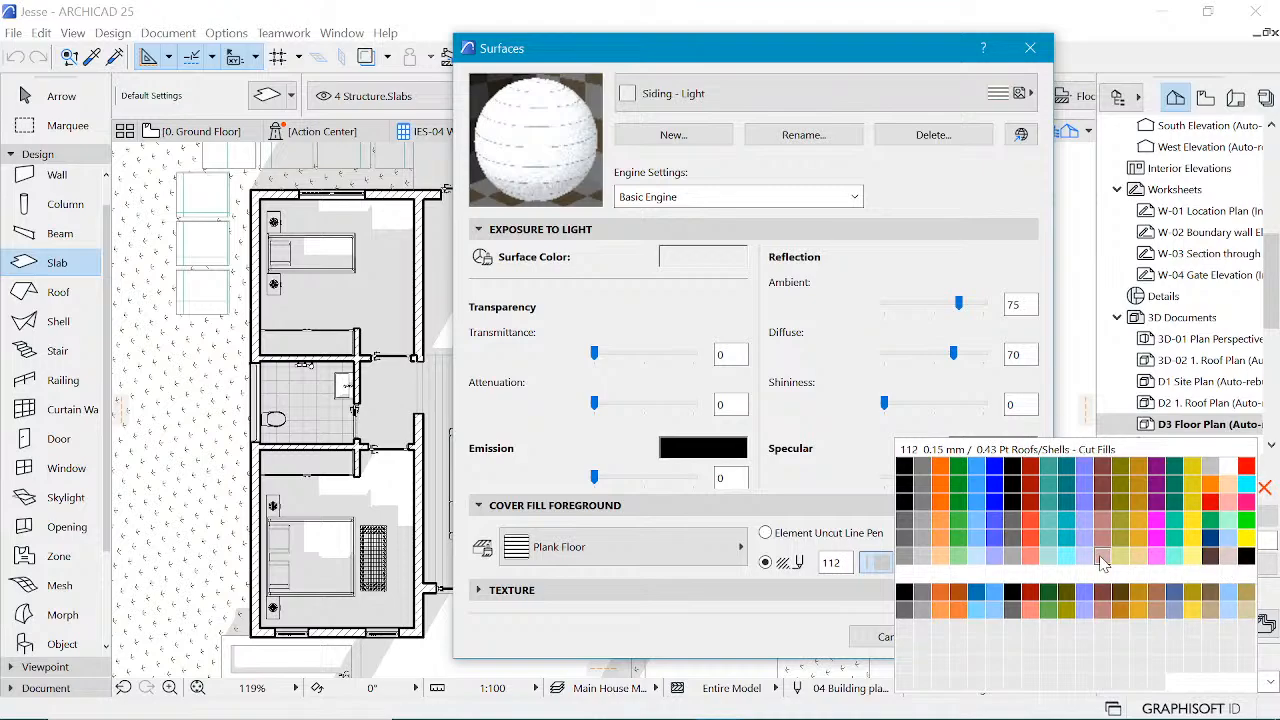
left_click(1229, 563)
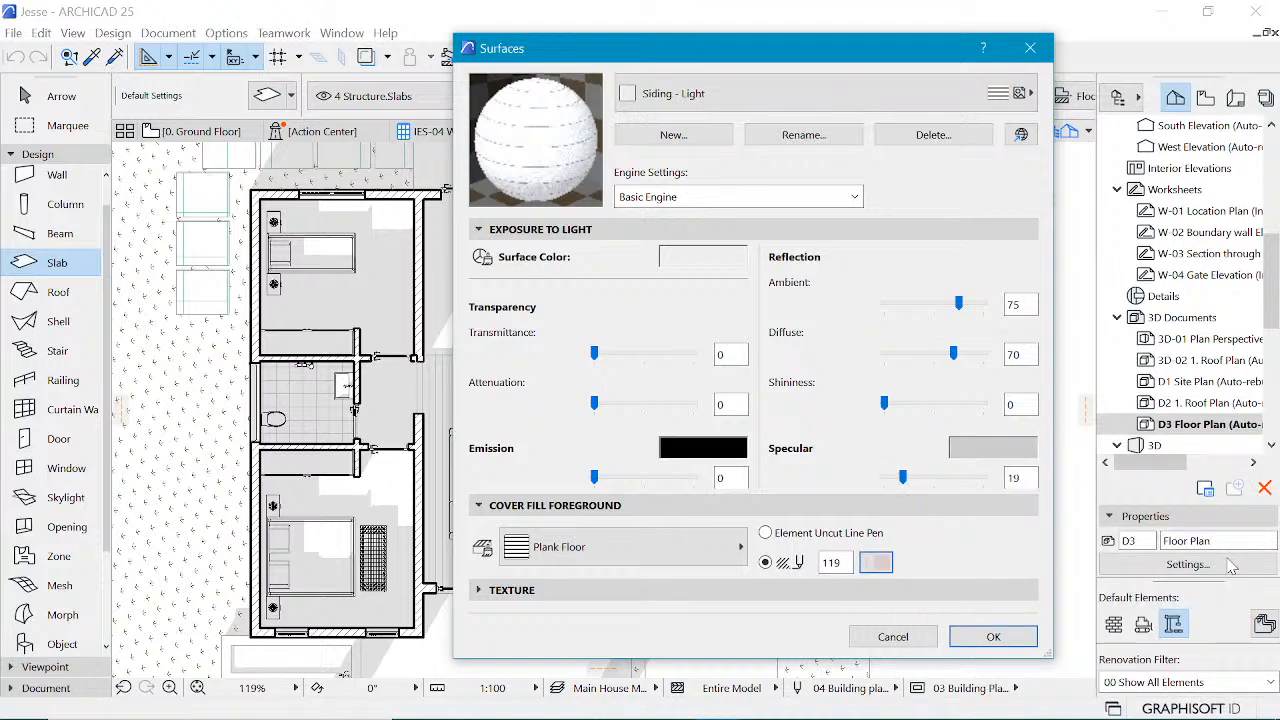
left_click(993, 636)
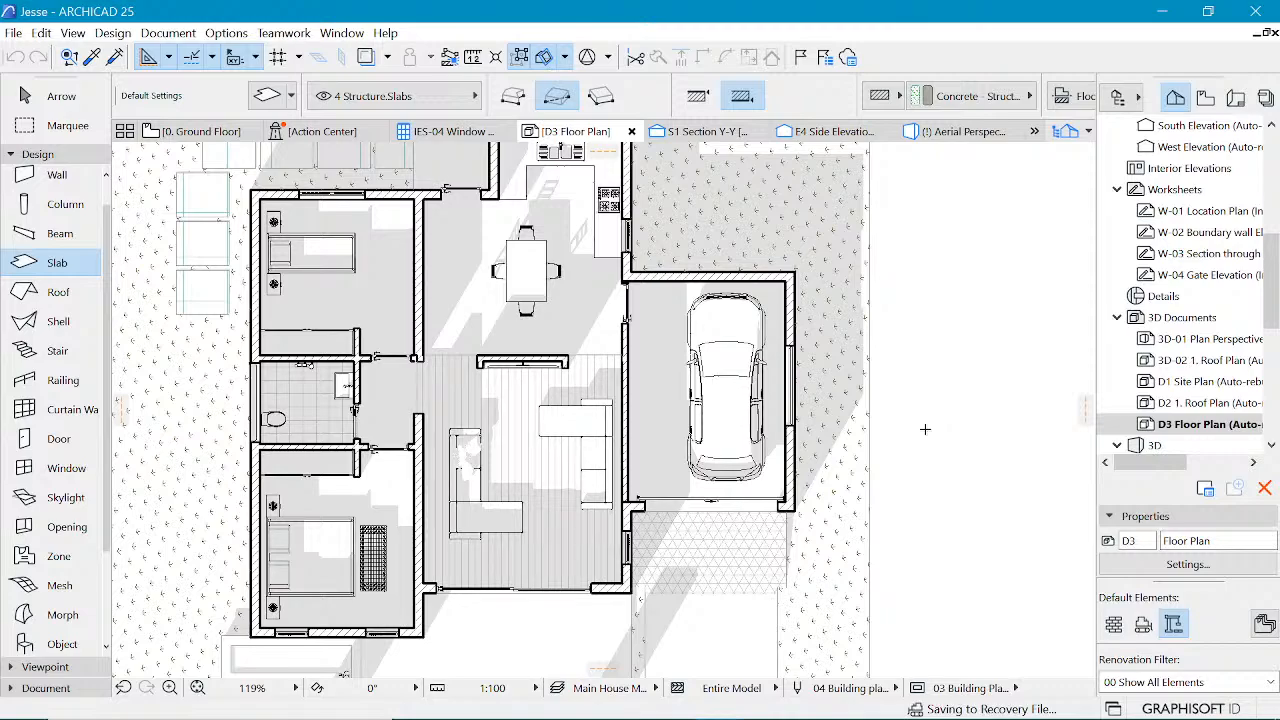
scroll(650, 520, "down", 3)
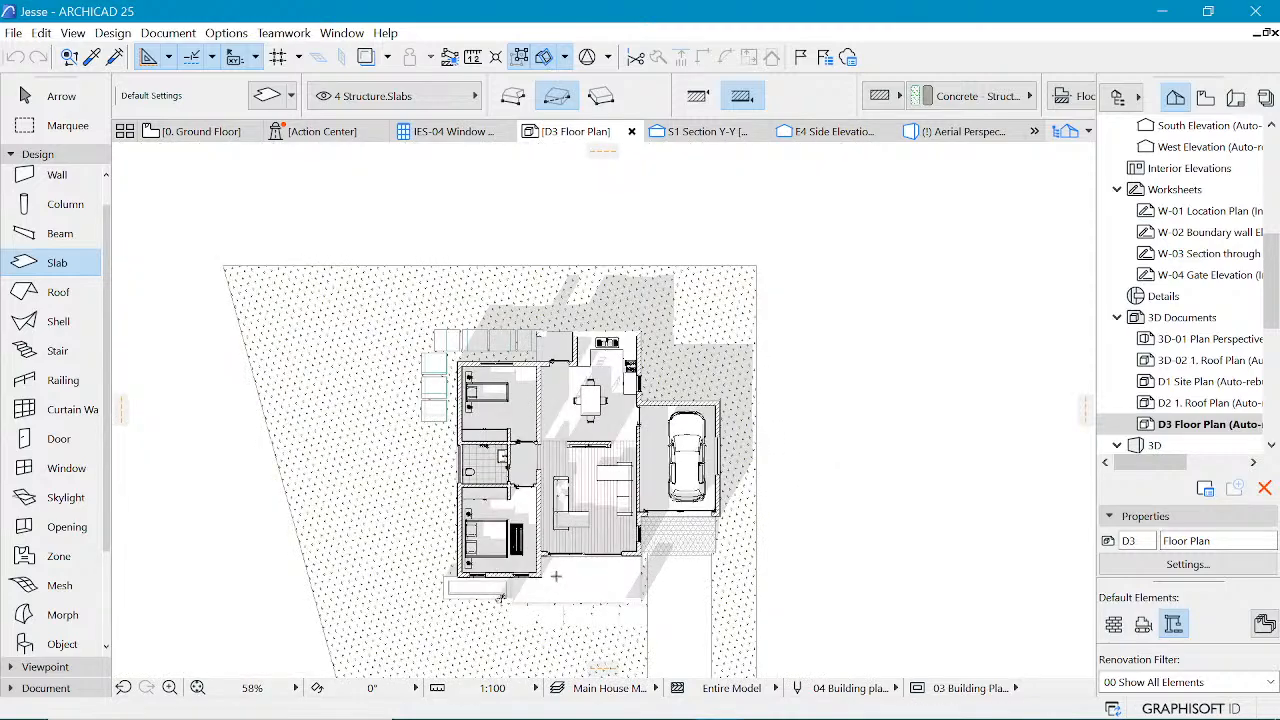
scroll(580, 574, "up", 2)
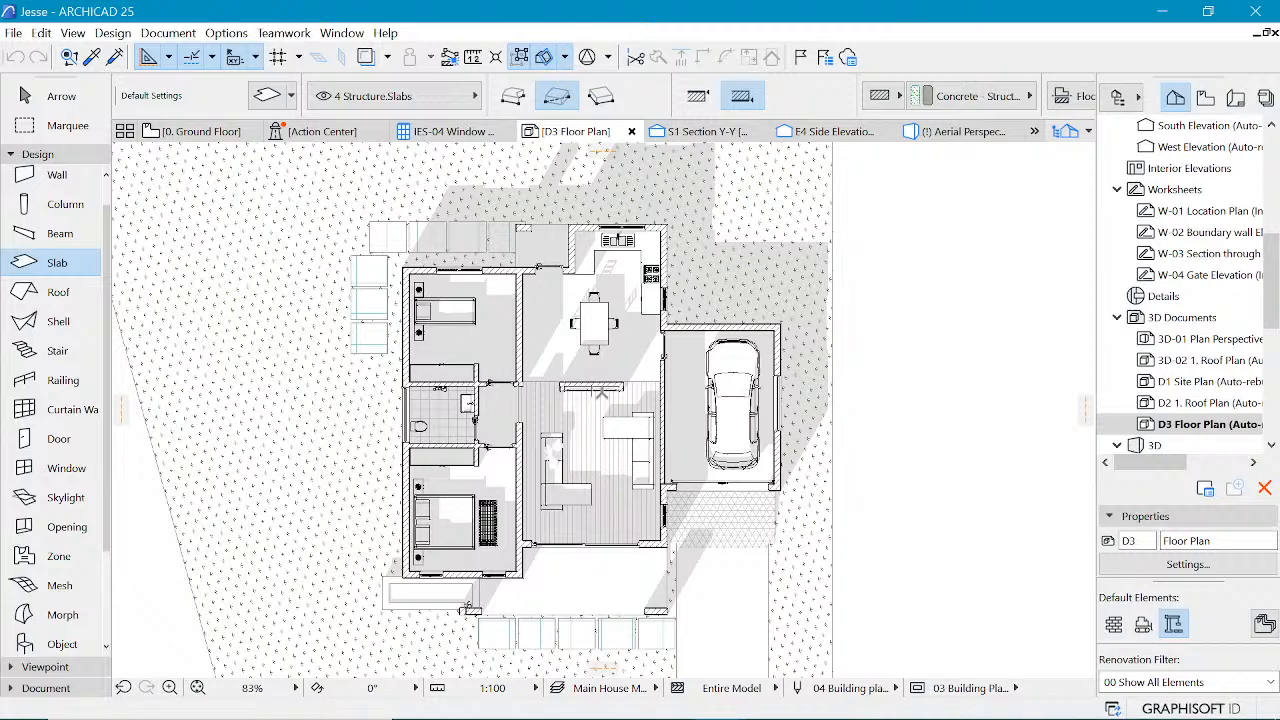
- Check the override surfaces of a paving slab in front of the house, close its settings unchanged and deselect it
left_click(601, 392)
scroll(577, 640, "up", 3)
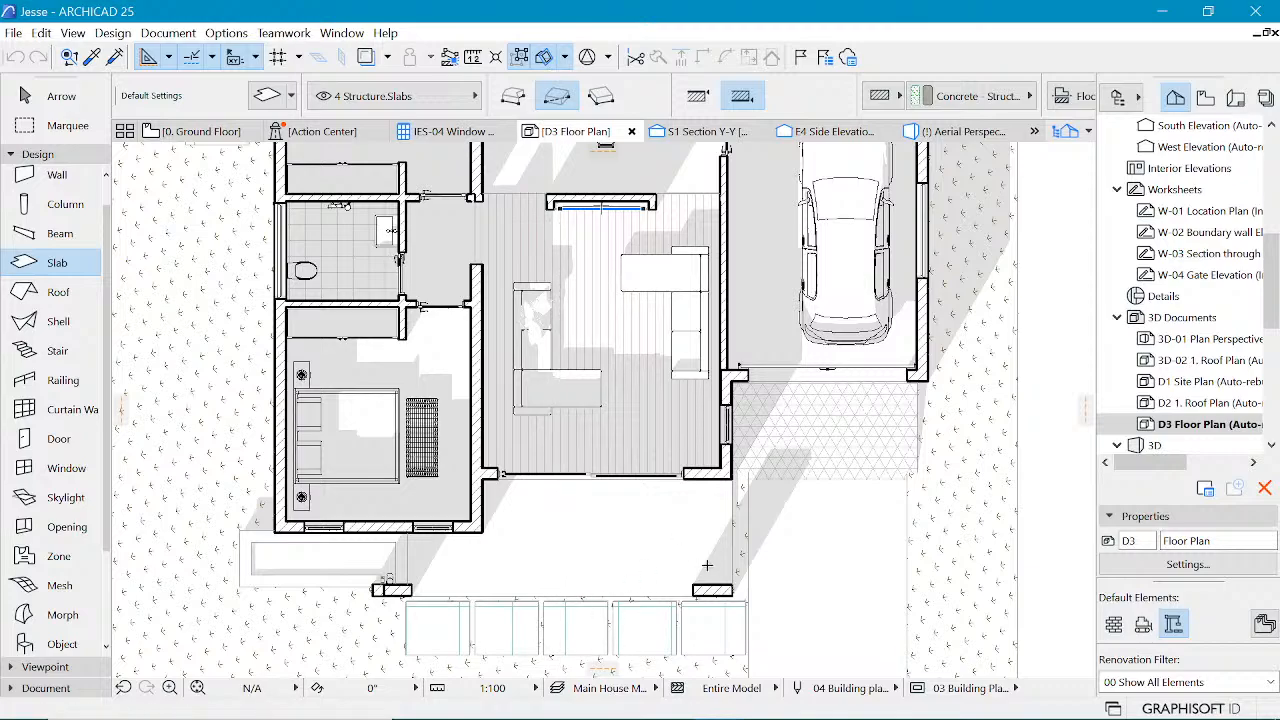
left_click(648, 624)
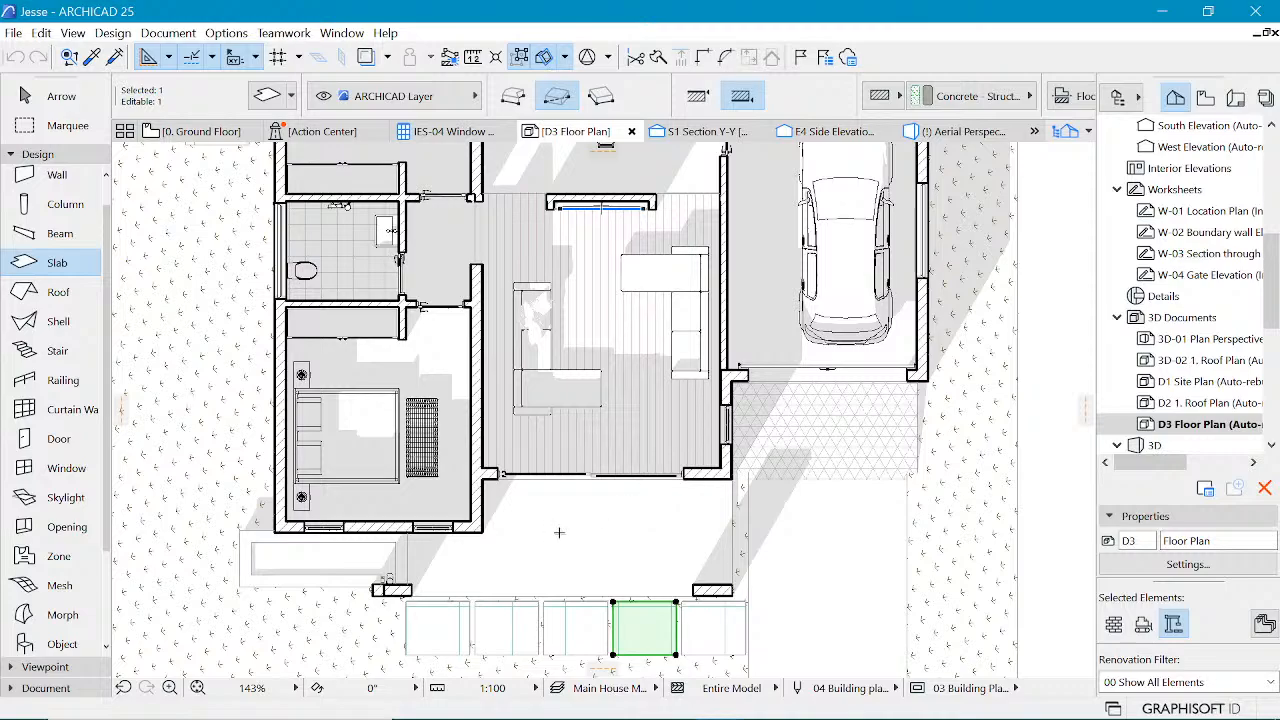
key("ctrl+t")
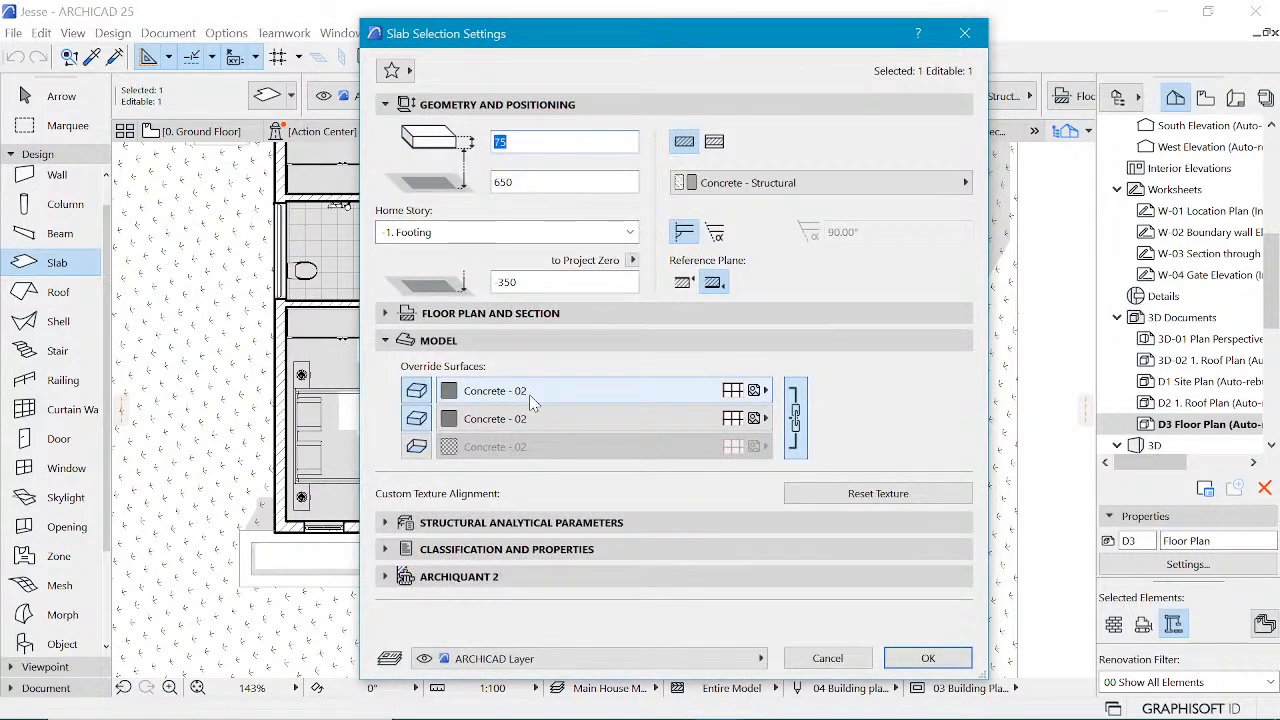
left_click(690, 398)
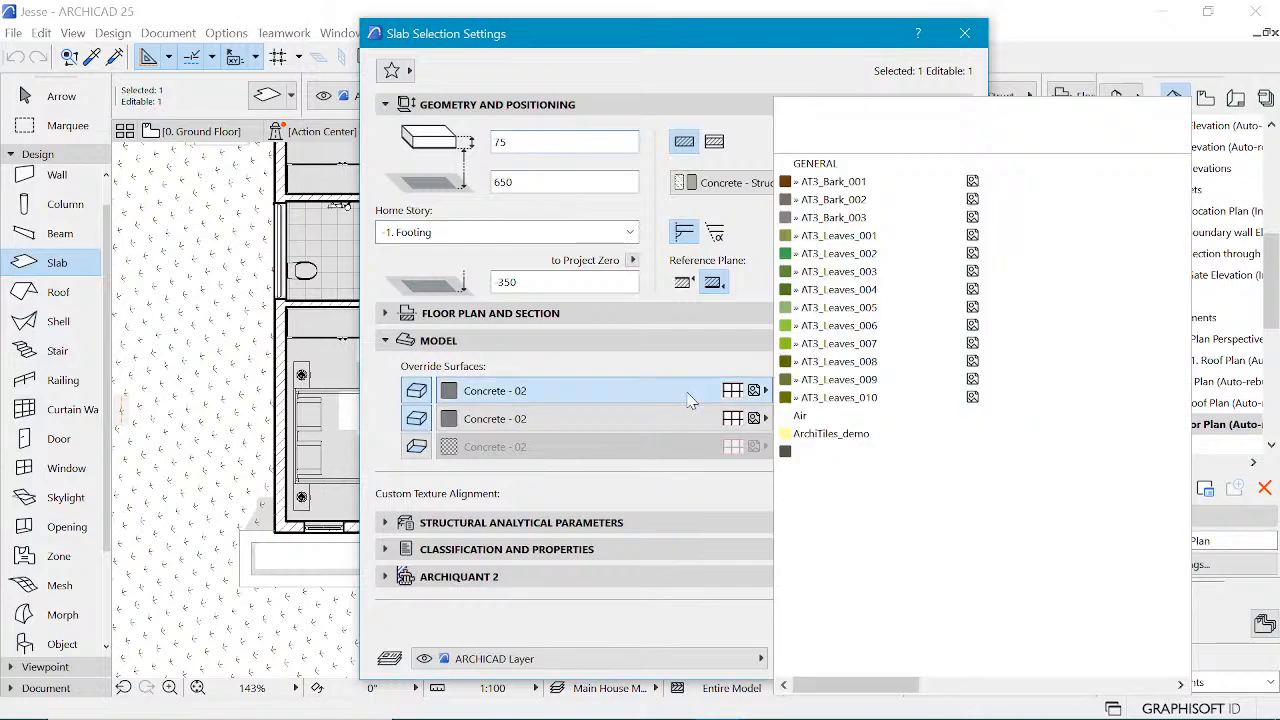
left_click(688, 400)
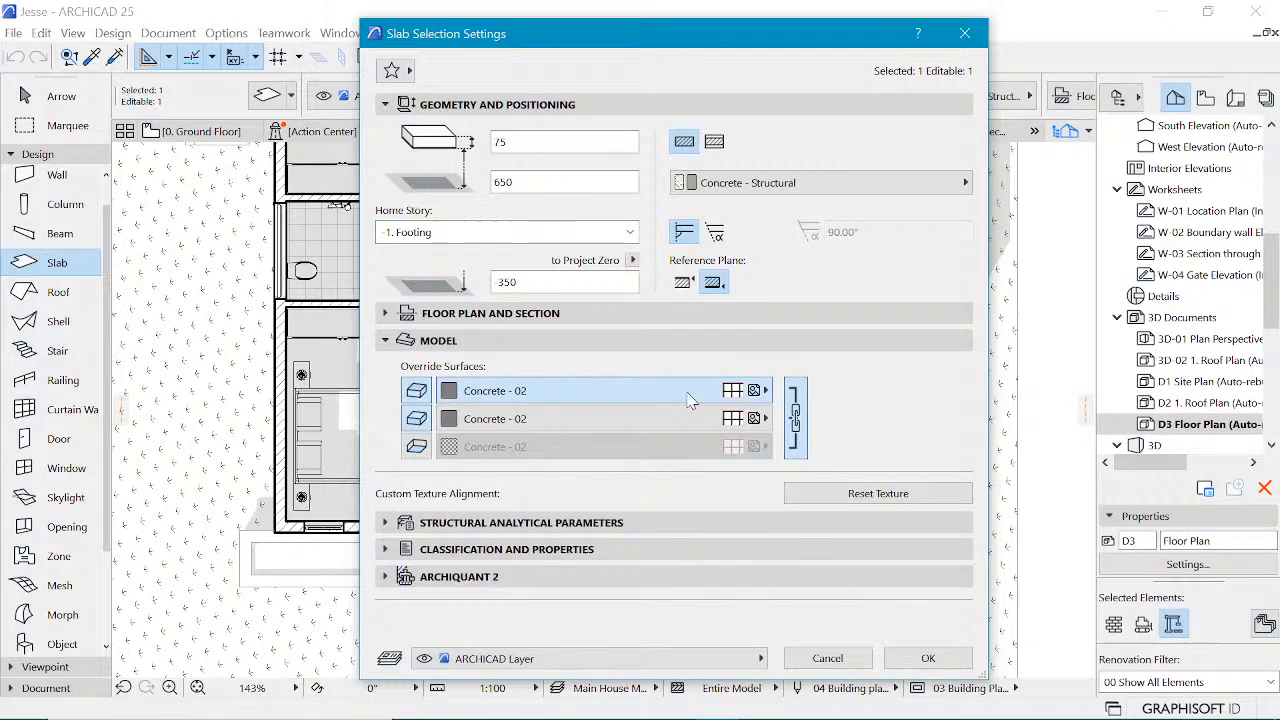
left_click(964, 33)
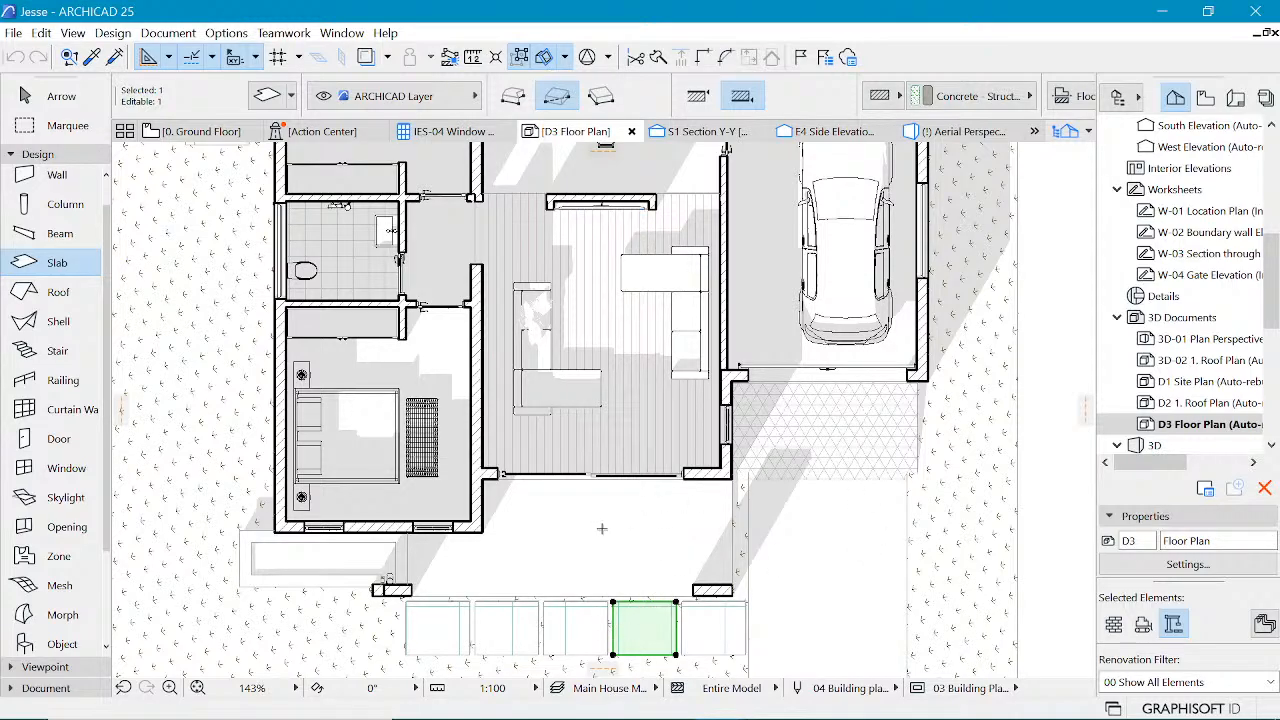
scroll(602, 529, "down", 3)
key("Escape")
- Select a paving slab in front of the house and set the Concrete - 02 surface's cover fill foreground to Render
scroll(675, 325, "up", 2)
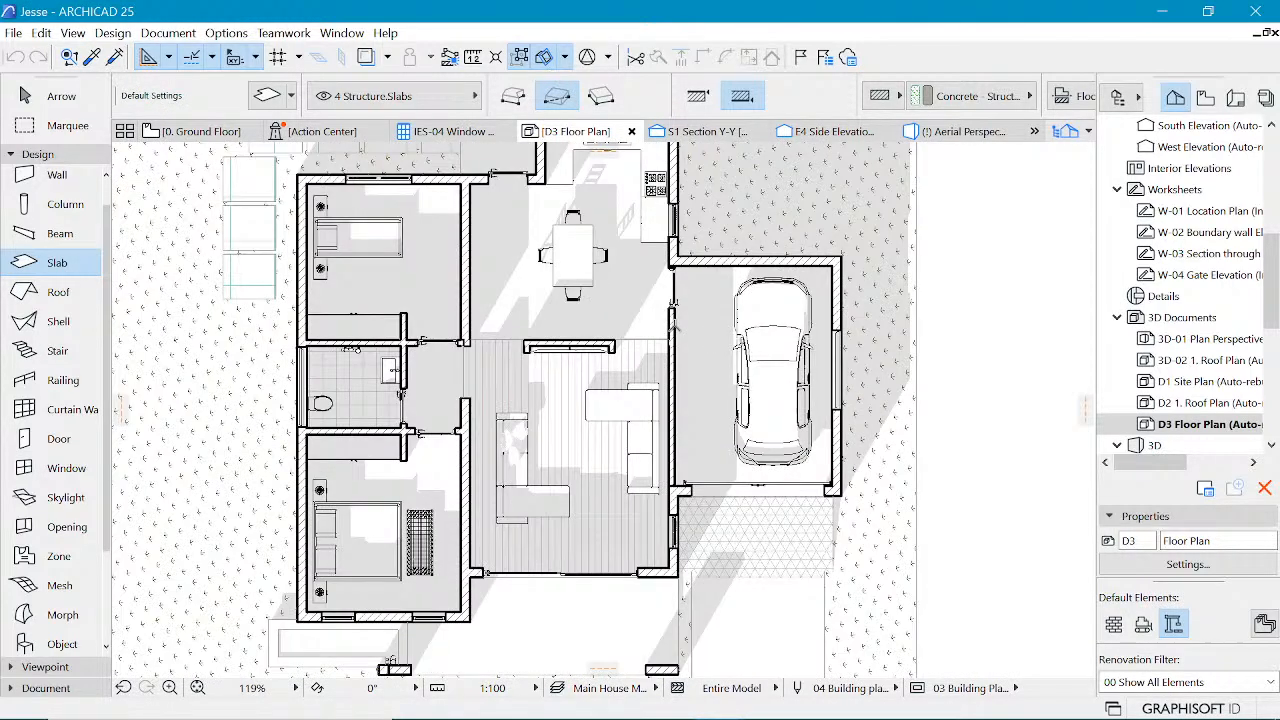
scroll(683, 540, "down", 1)
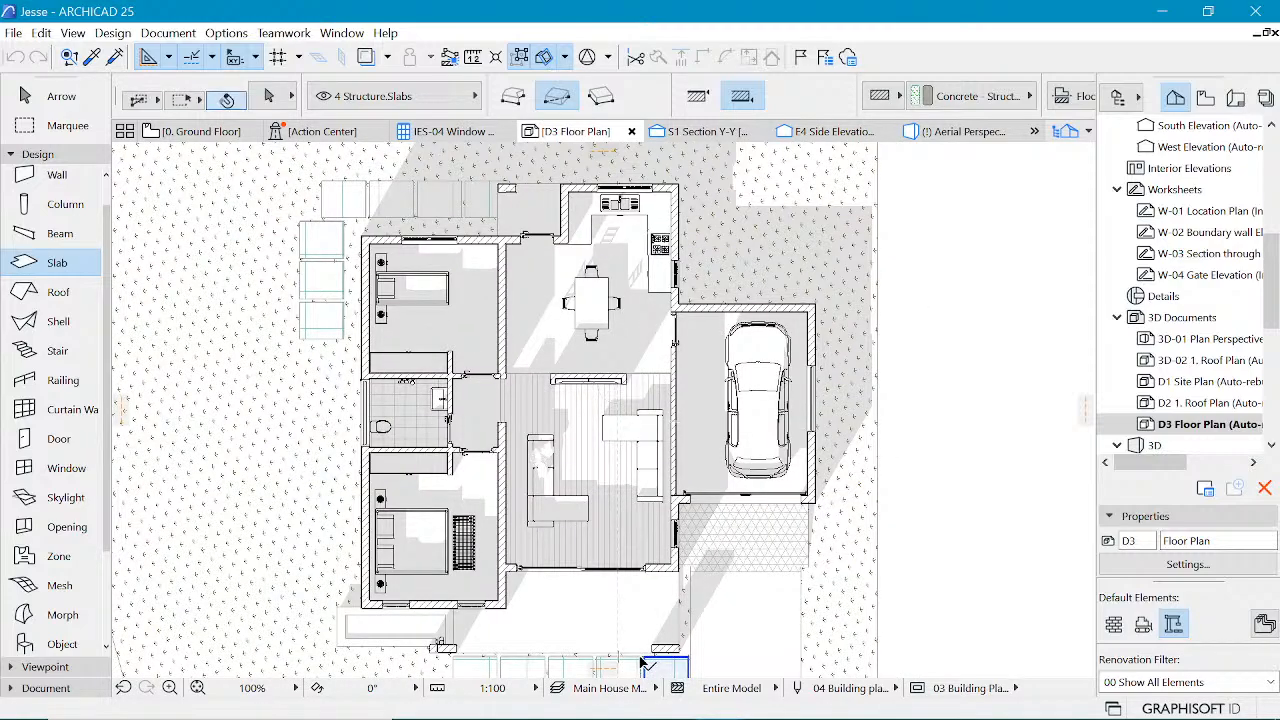
scroll(615, 548, "down", 4)
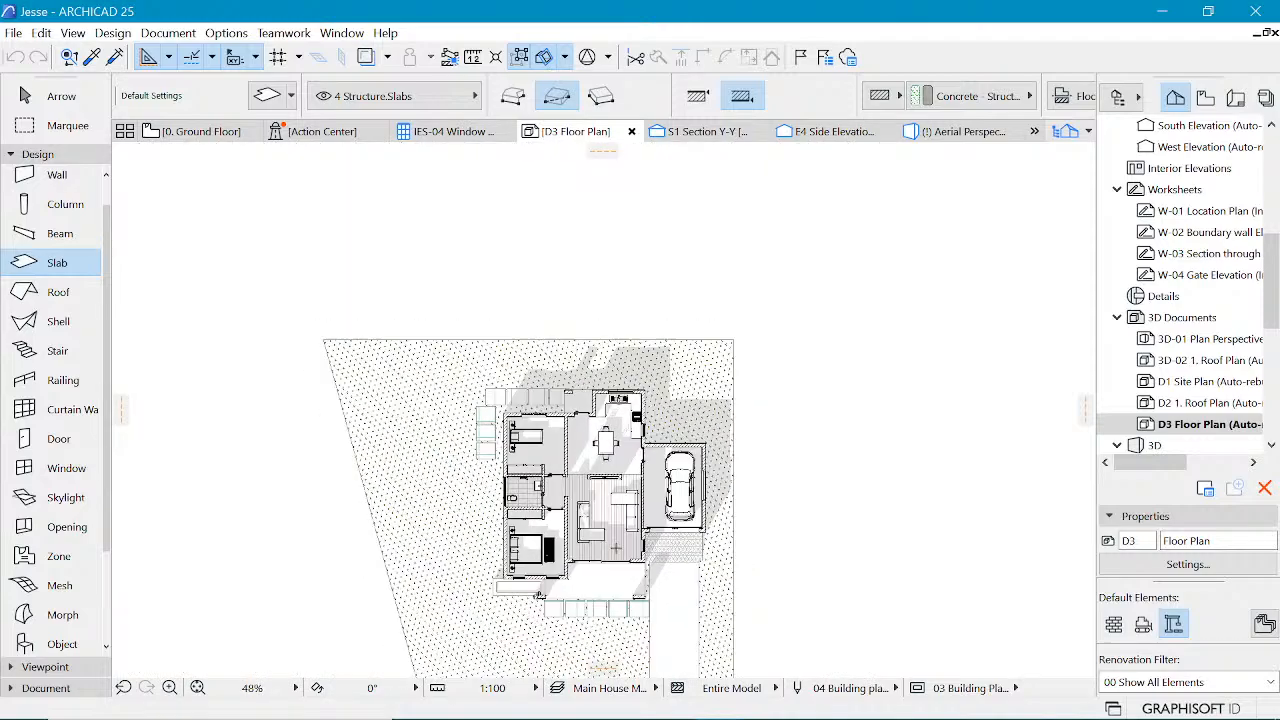
scroll(616, 548, "up", 3)
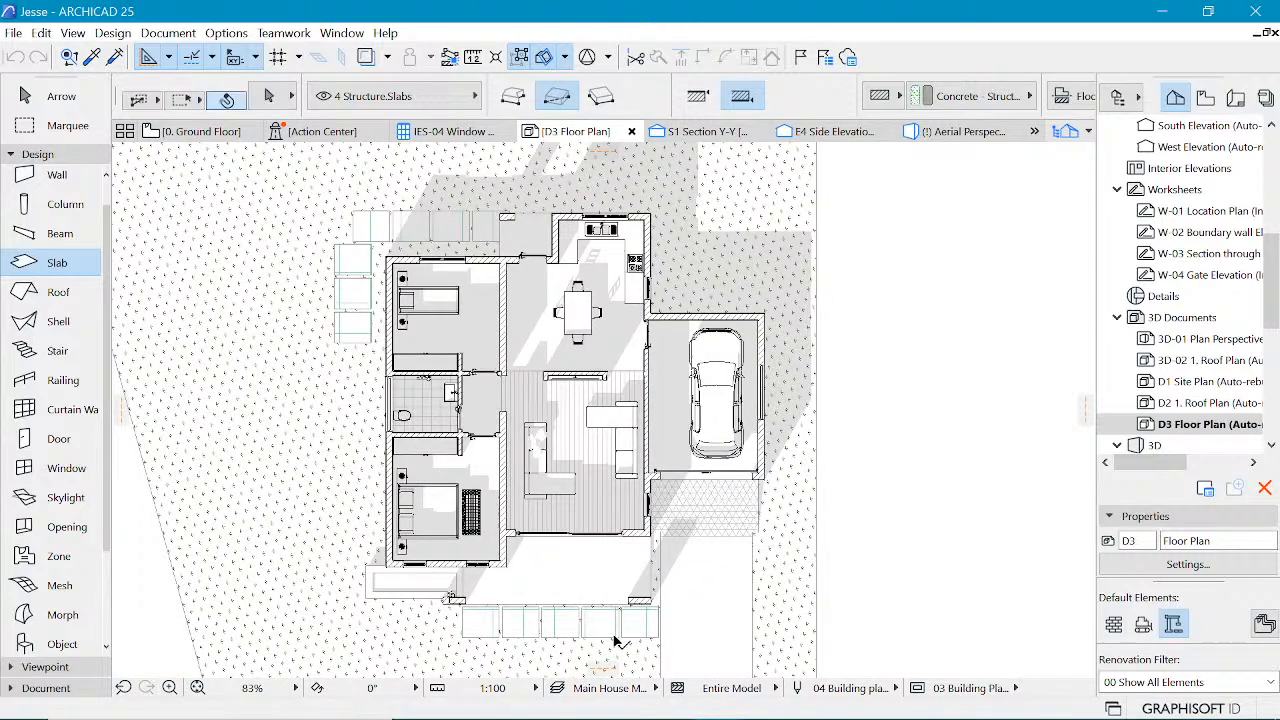
left_click(605, 630)
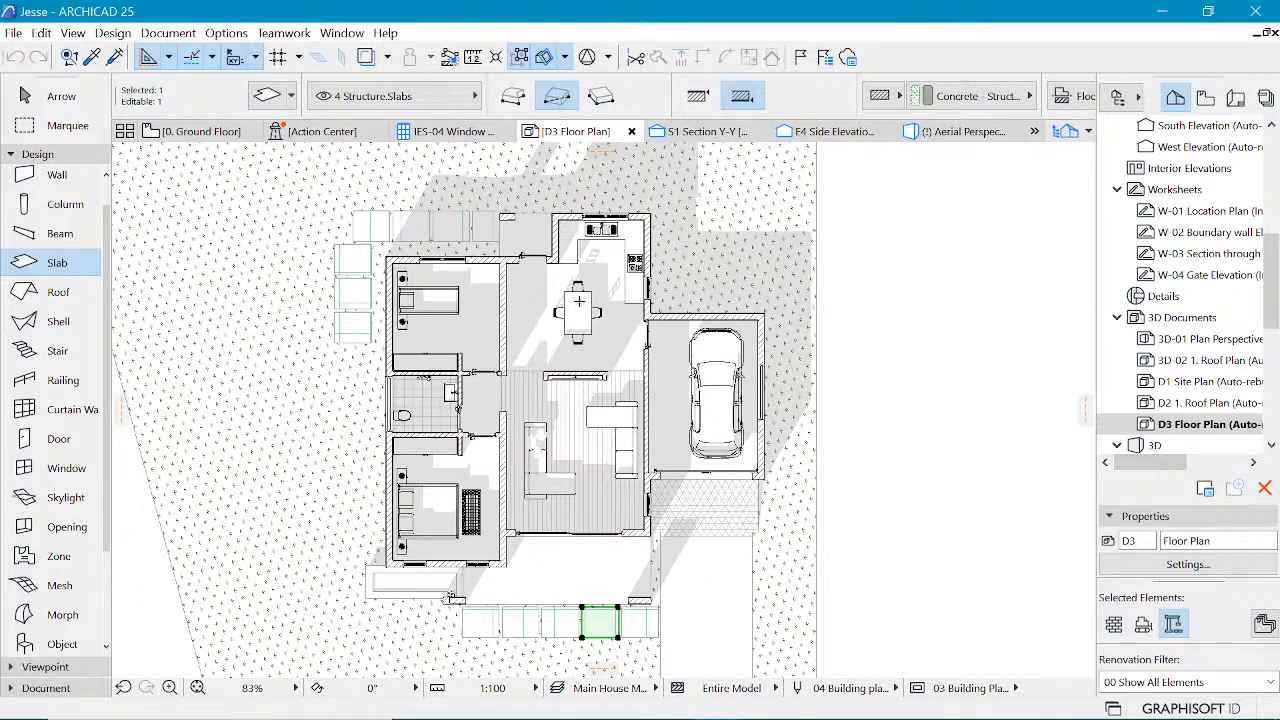
left_click(222, 33)
mouse_move(330, 56)
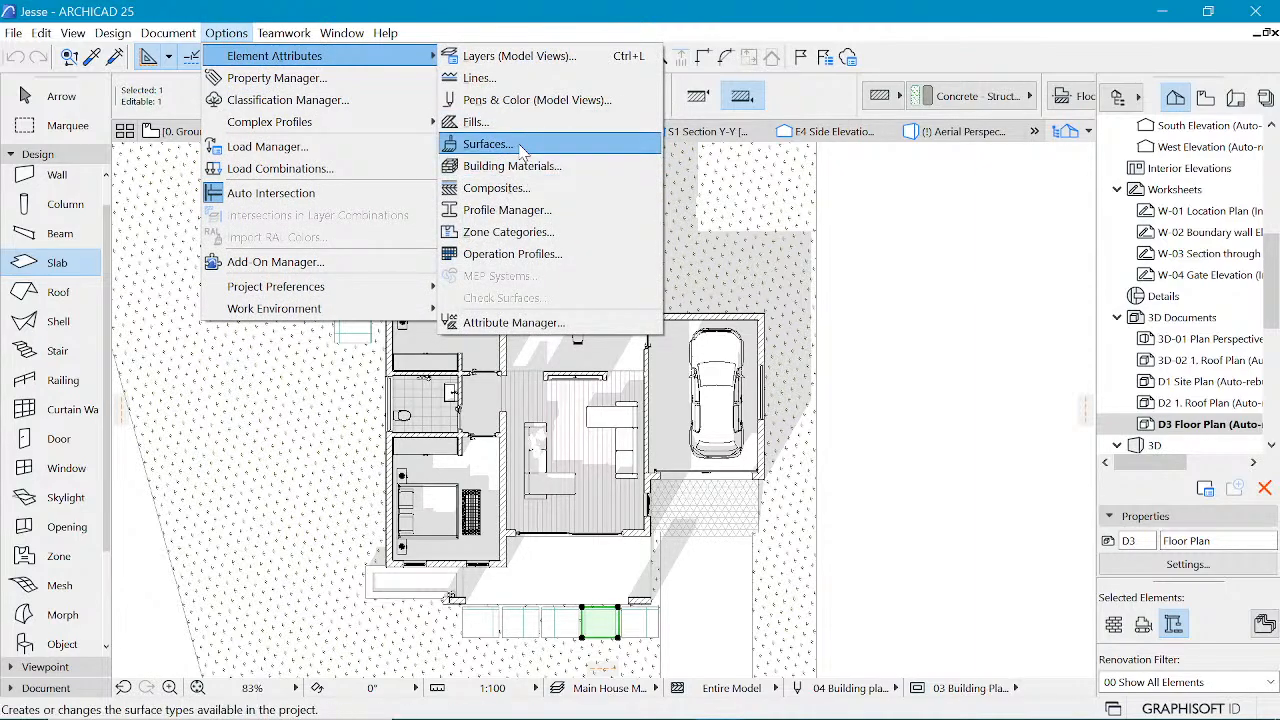
left_click(488, 144)
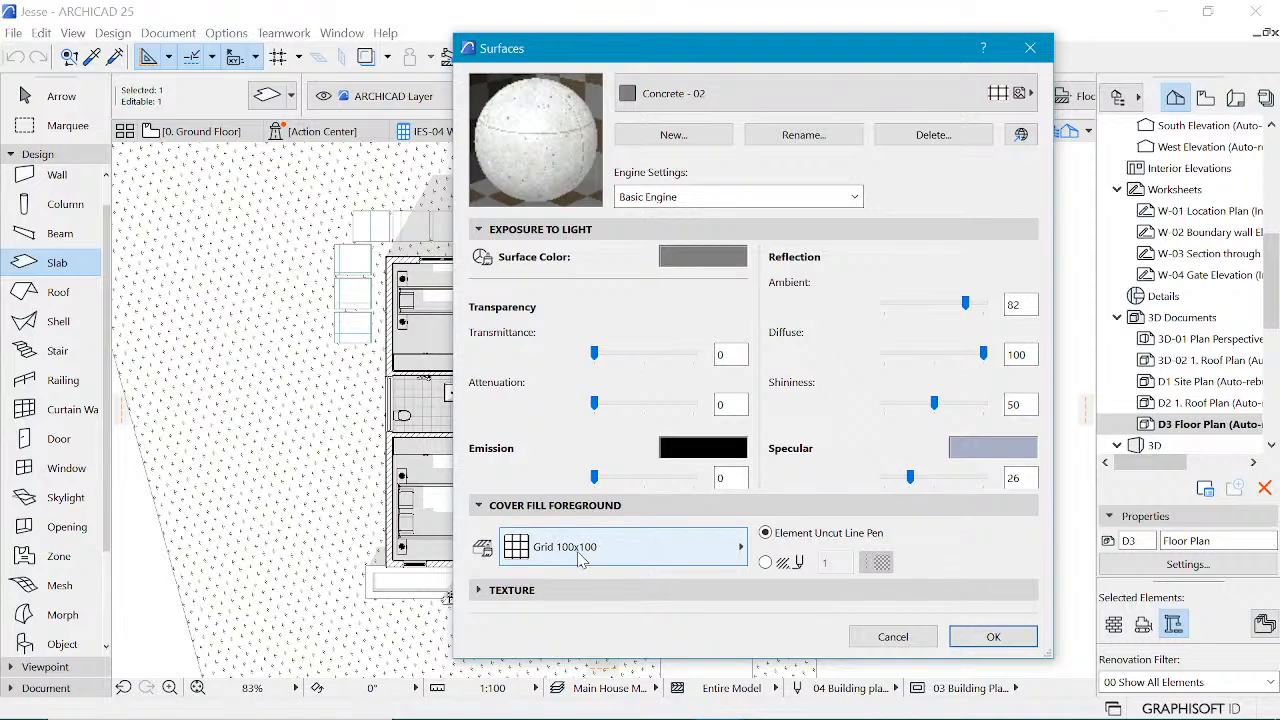
left_click(695, 555)
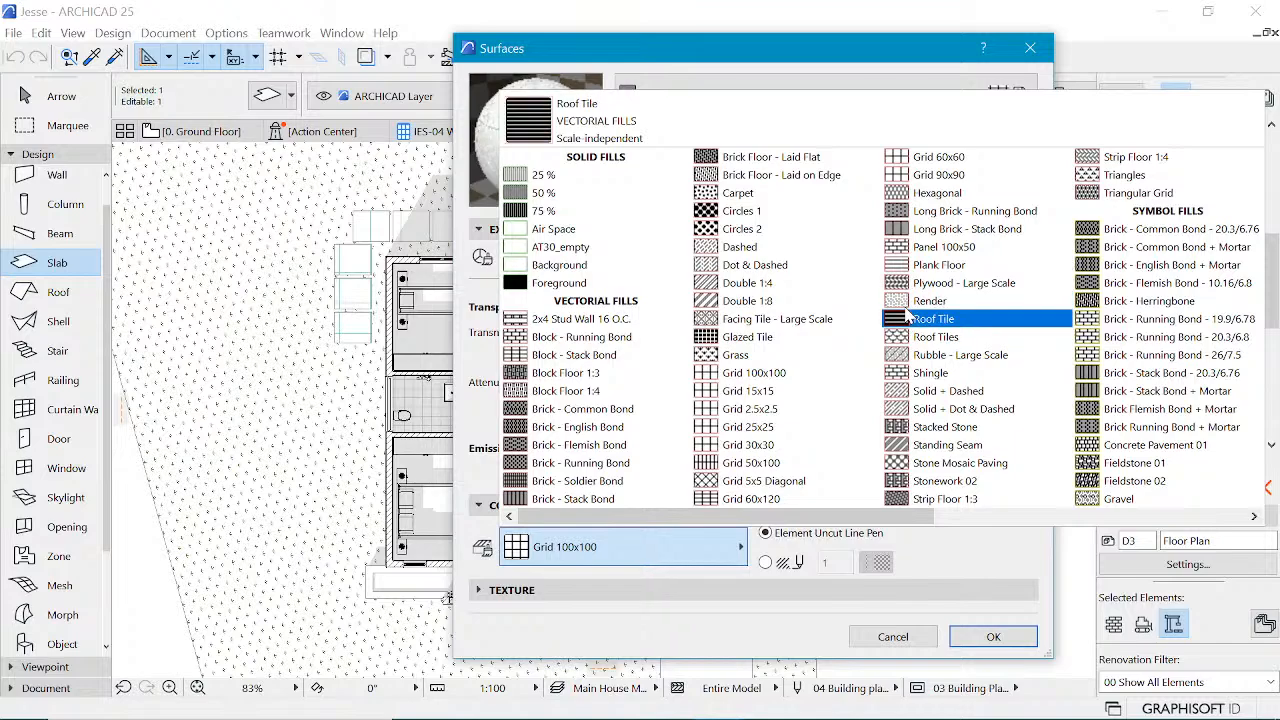
left_click(927, 302)
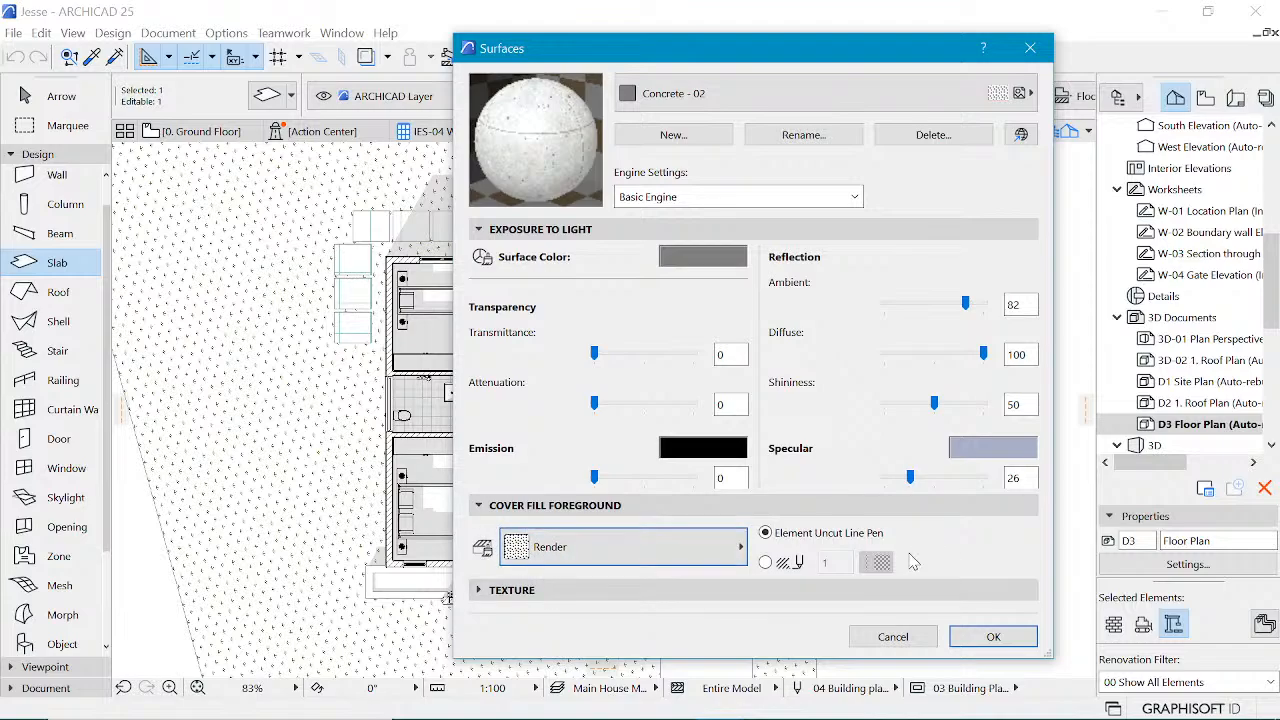
- Give the Concrete - 02 surface's cover fill foreground its own pen 102, apply it and deselect the paving slab
left_click(765, 563)
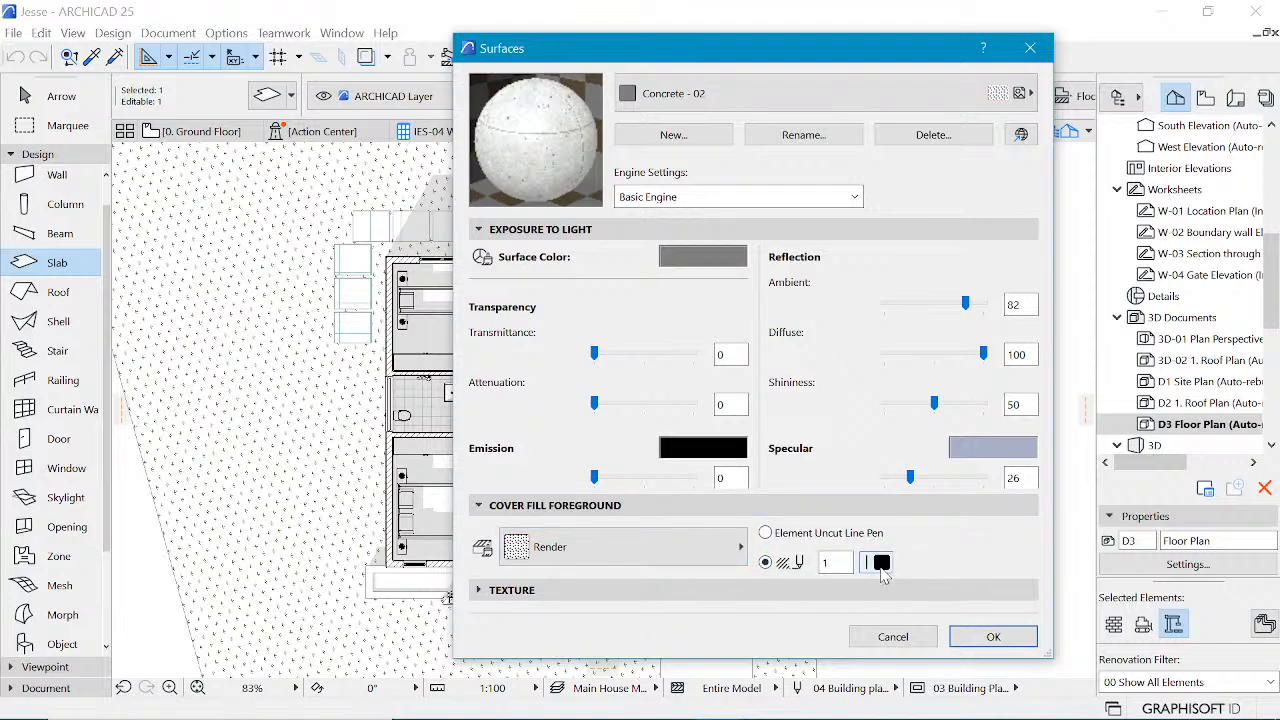
left_click(882, 565)
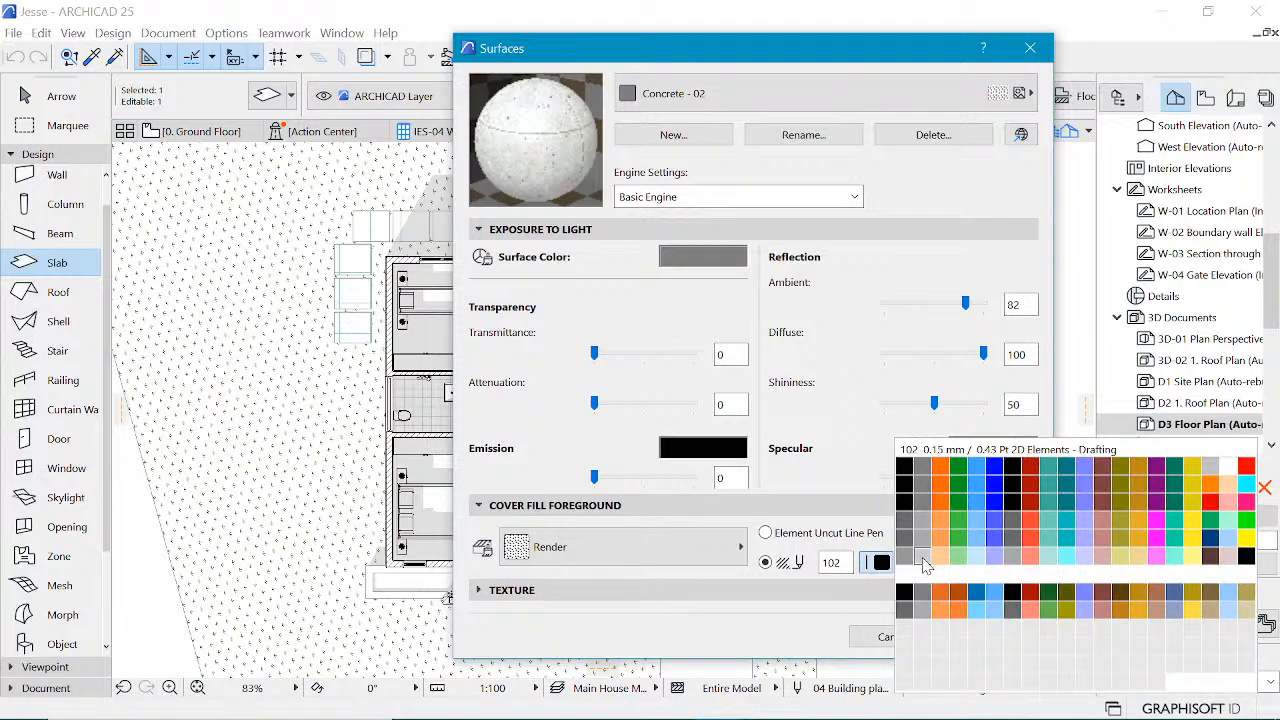
left_click(923, 560)
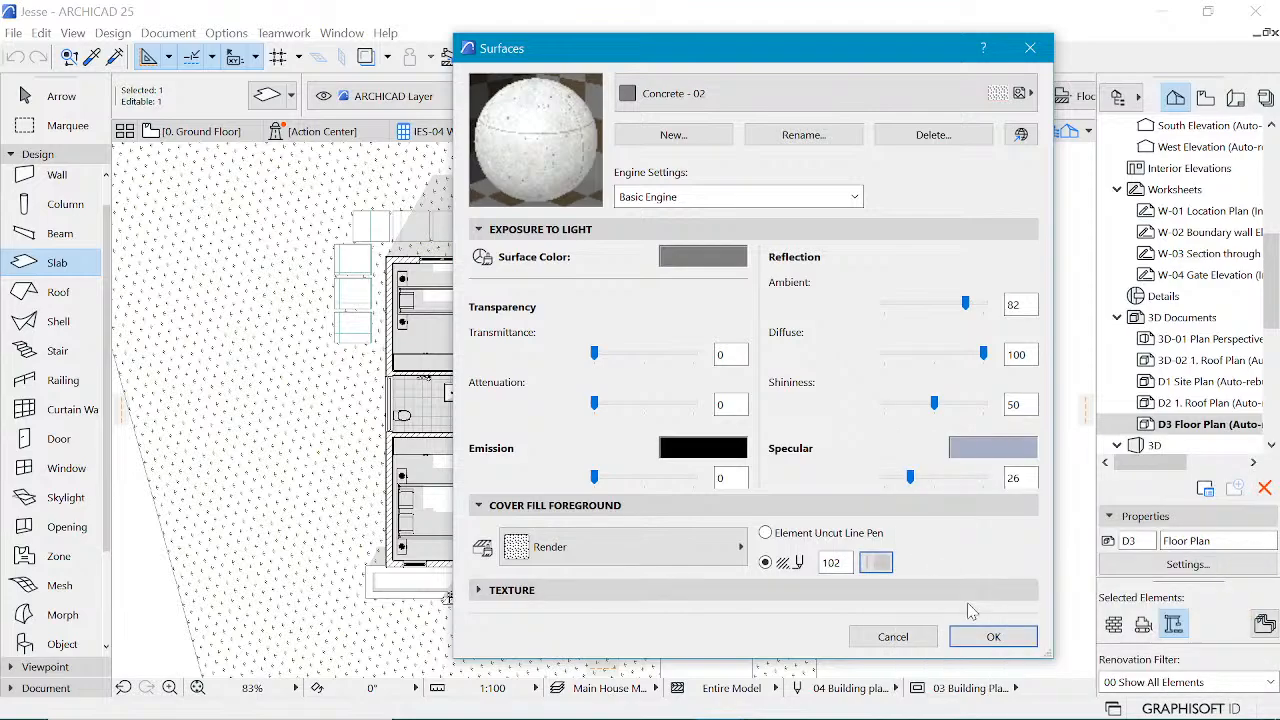
left_click(990, 636)
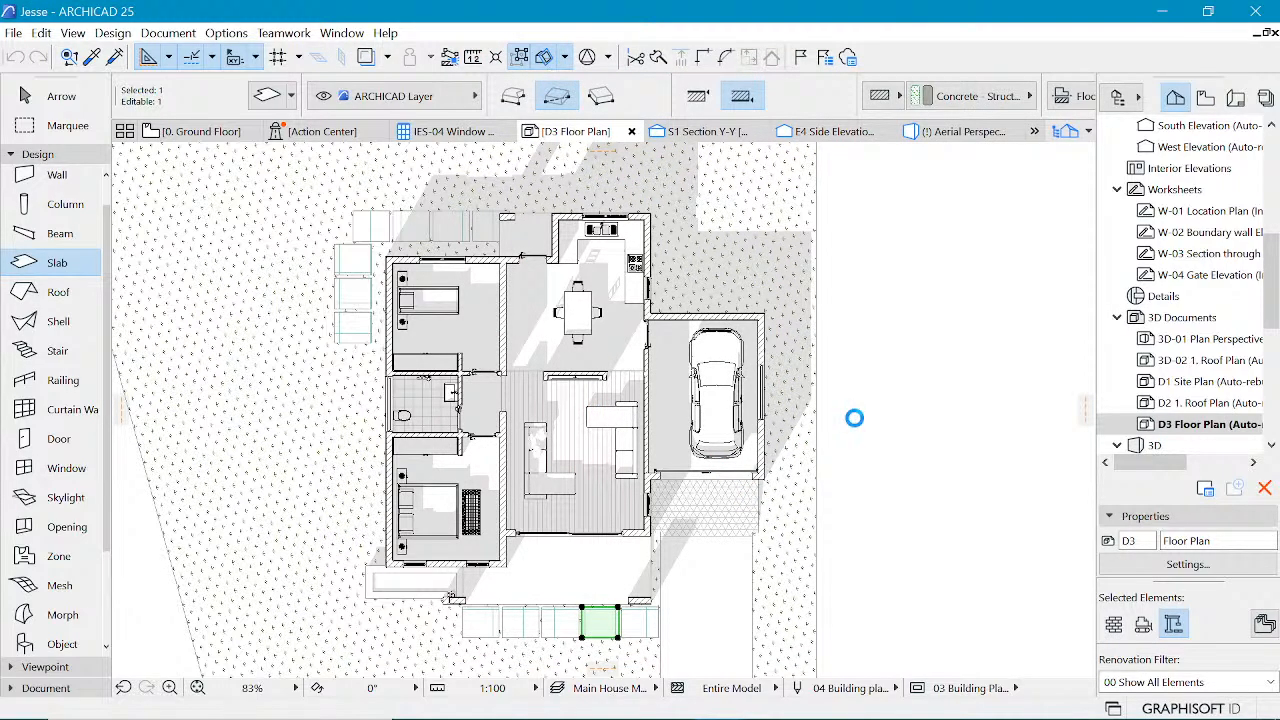
left_click(855, 421)
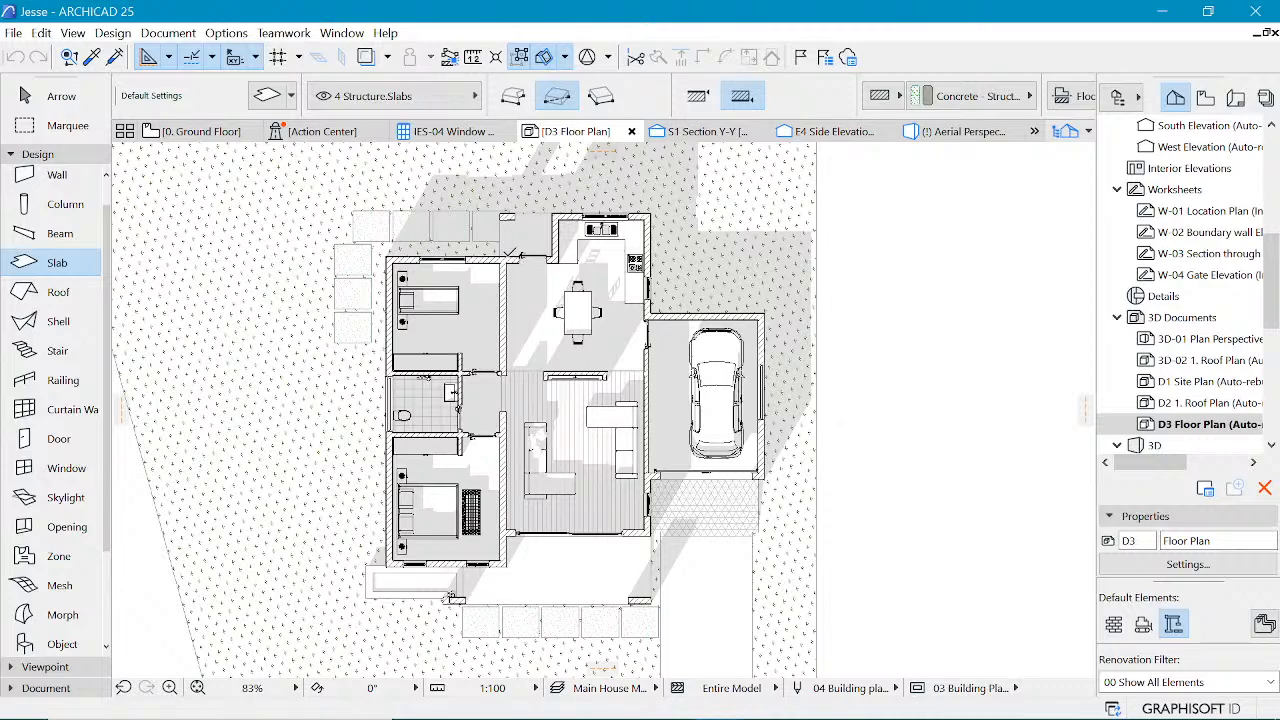
- Examine the paving slab fills in the 3D document floor plan and compare them with the reference floor plan in Jesse plan
scroll(395, 190, "up", 4)
scroll(379, 183, "down", 4)
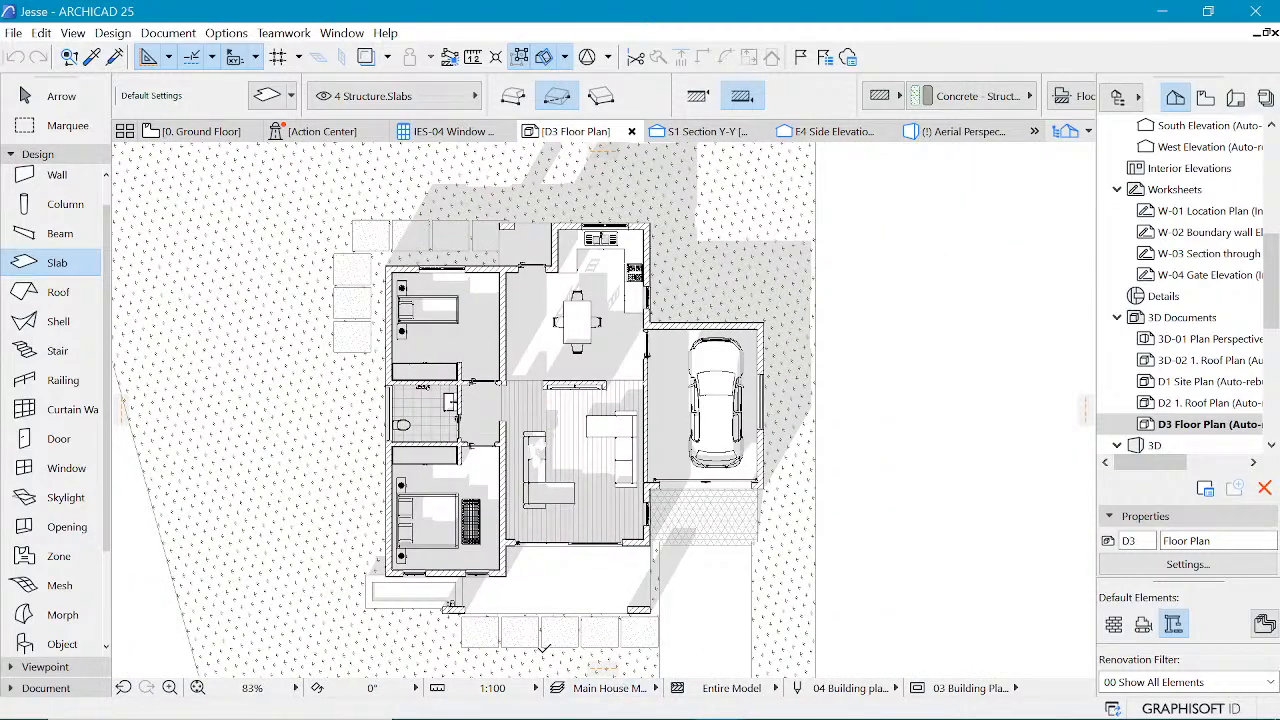
scroll(540, 651, "up", 4)
scroll(553, 607, "down", 2)
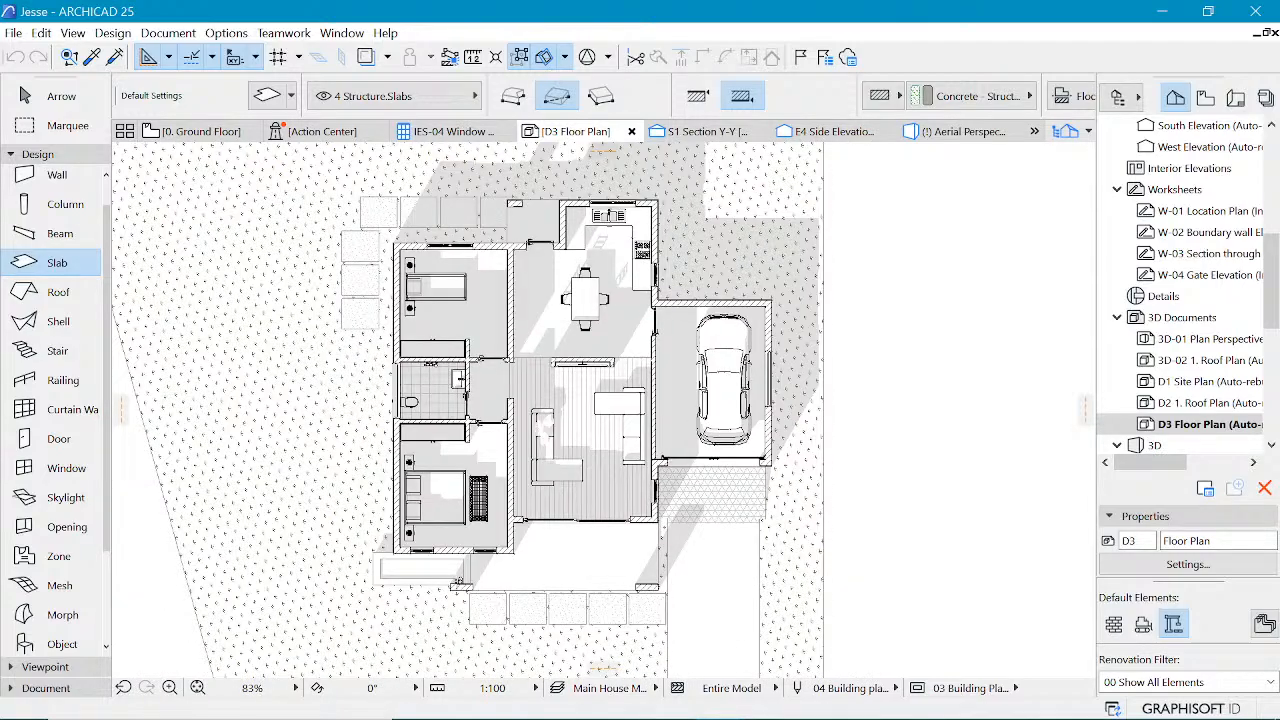
left_click(739, 711)
left_click(801, 637)
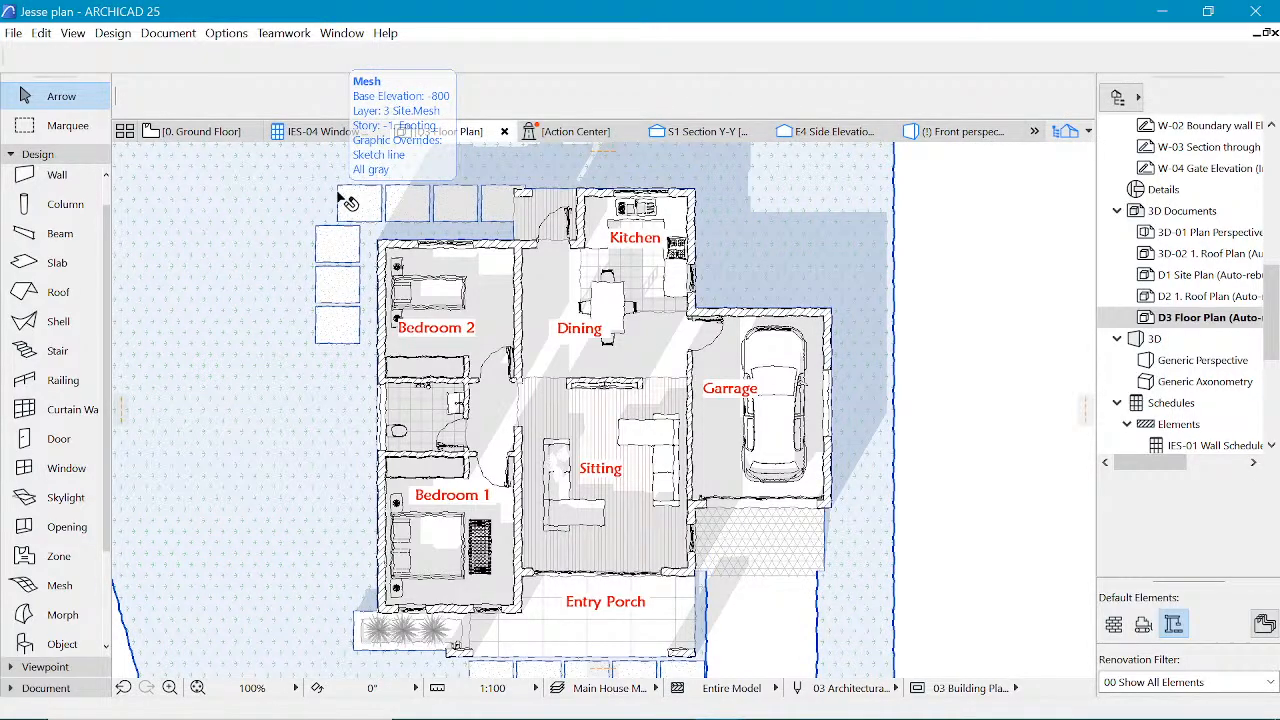
scroll(360, 192, "up", 3)
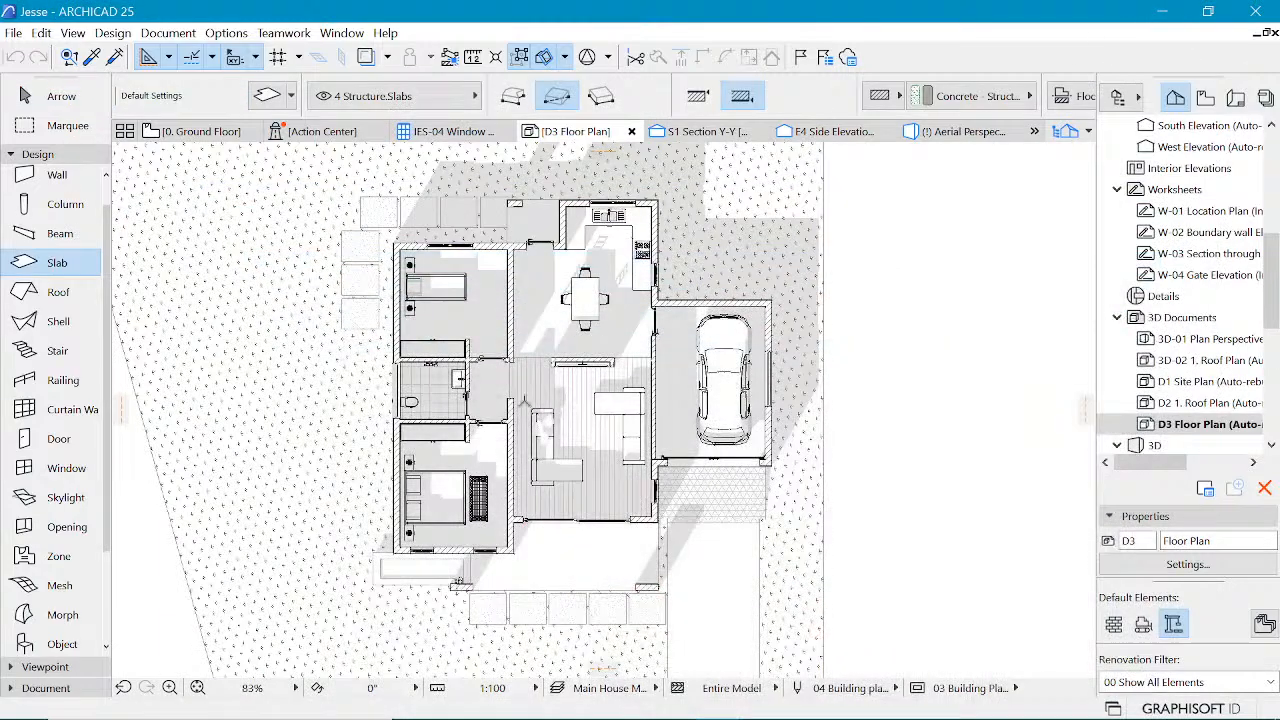
scroll(497, 480, "down", 3)
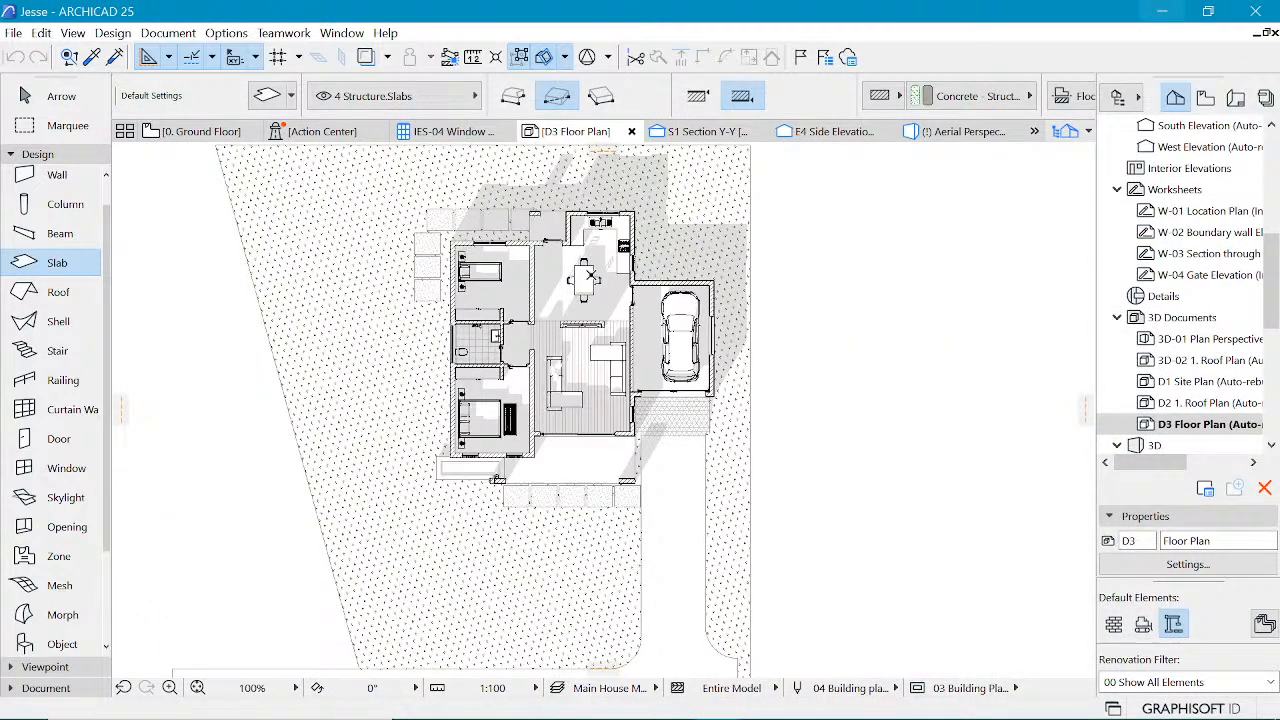
scroll(593, 268, "up", 3)
scroll(600, 333, "down", 1)
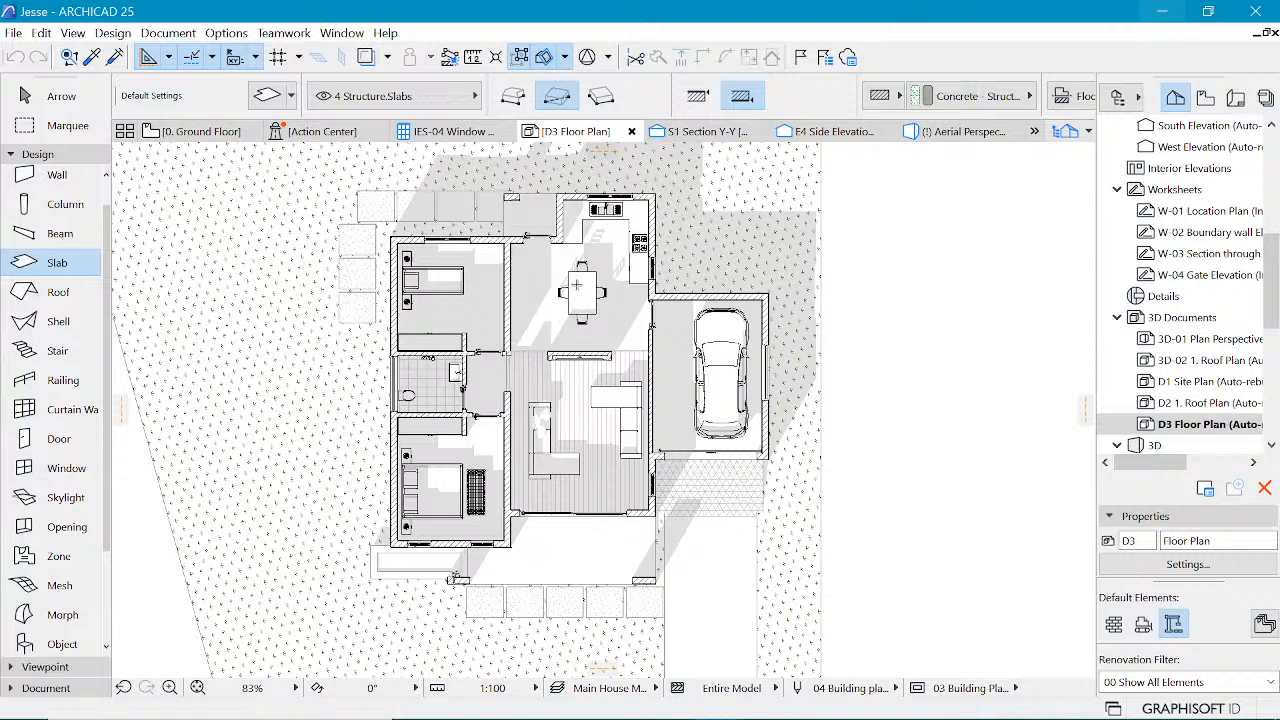
scroll(59, 208, "up", 1)
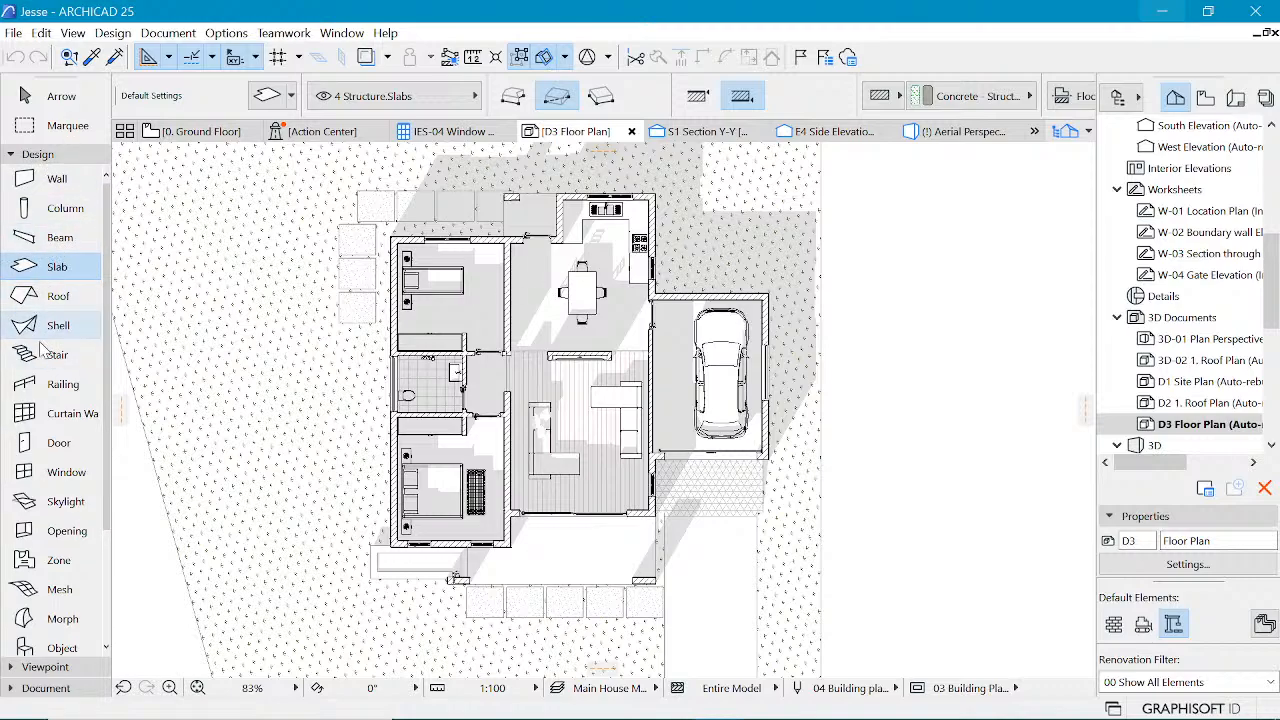
- Select all doors in the D3 Floor Plan and check the overhead garage door's preview and positioning settings, closing them unchanged
left_click(37, 447)
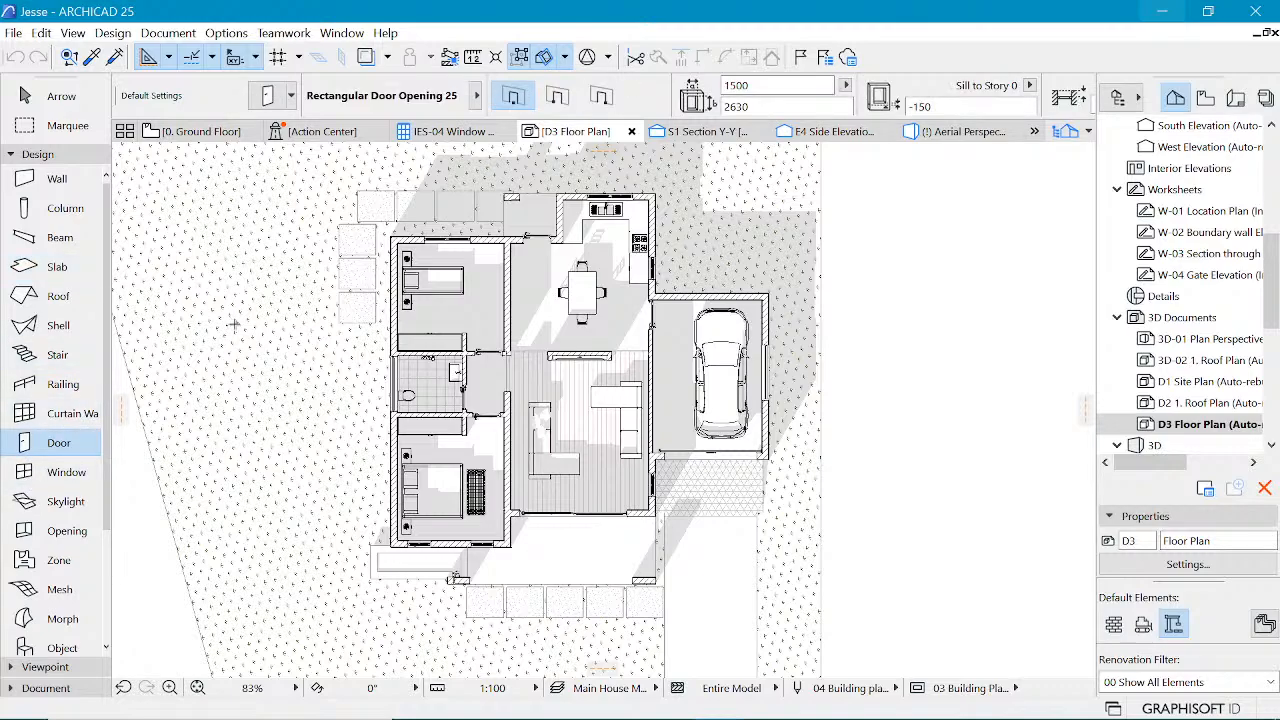
key("ctrl+a")
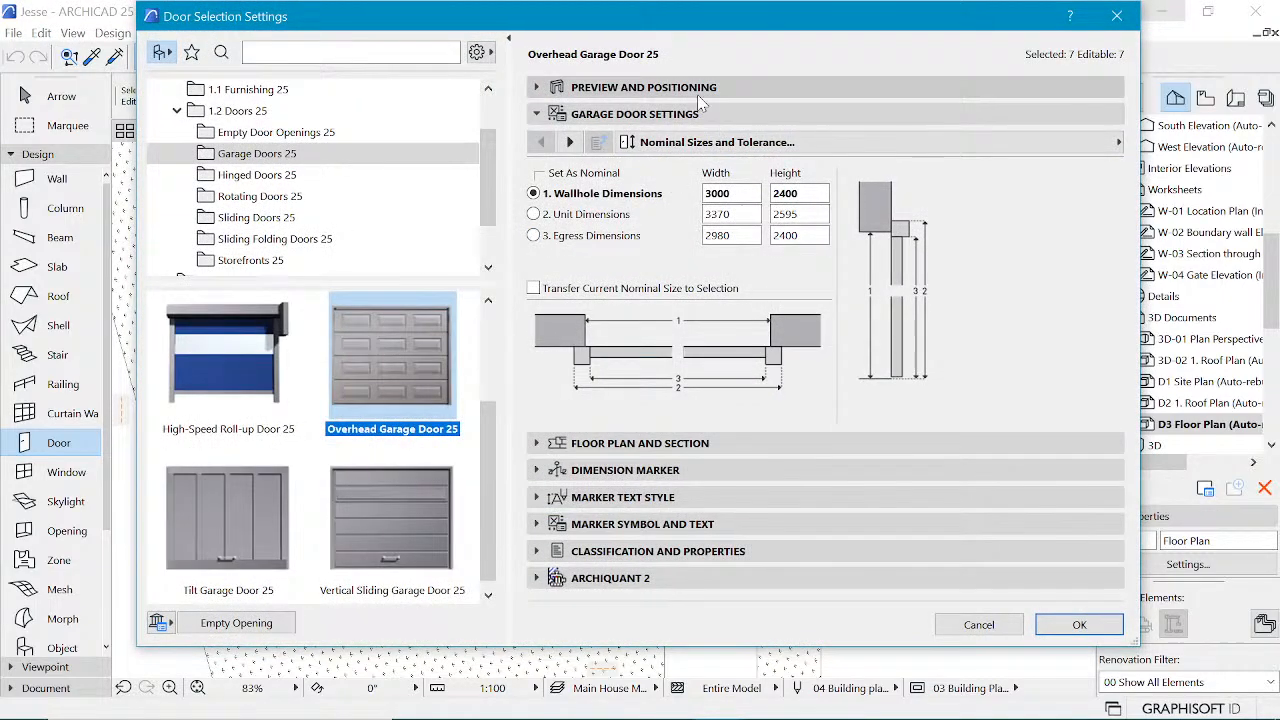
left_click(700, 92)
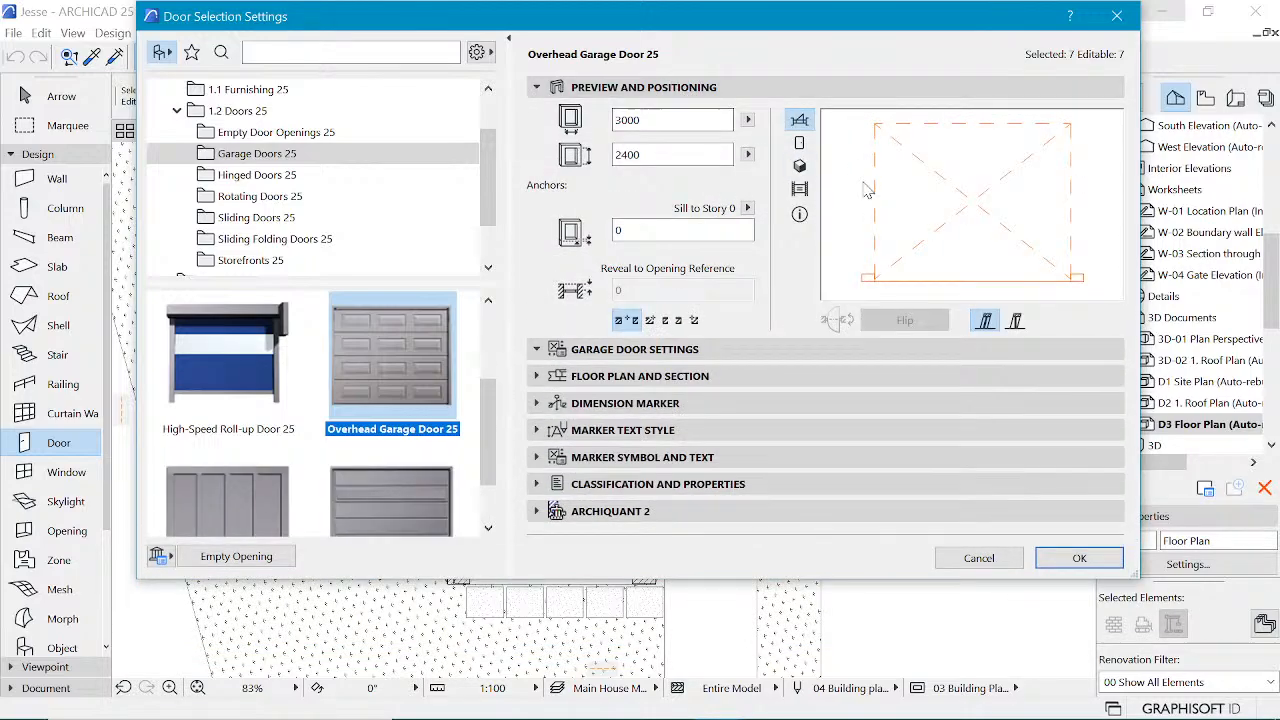
left_click(1117, 16)
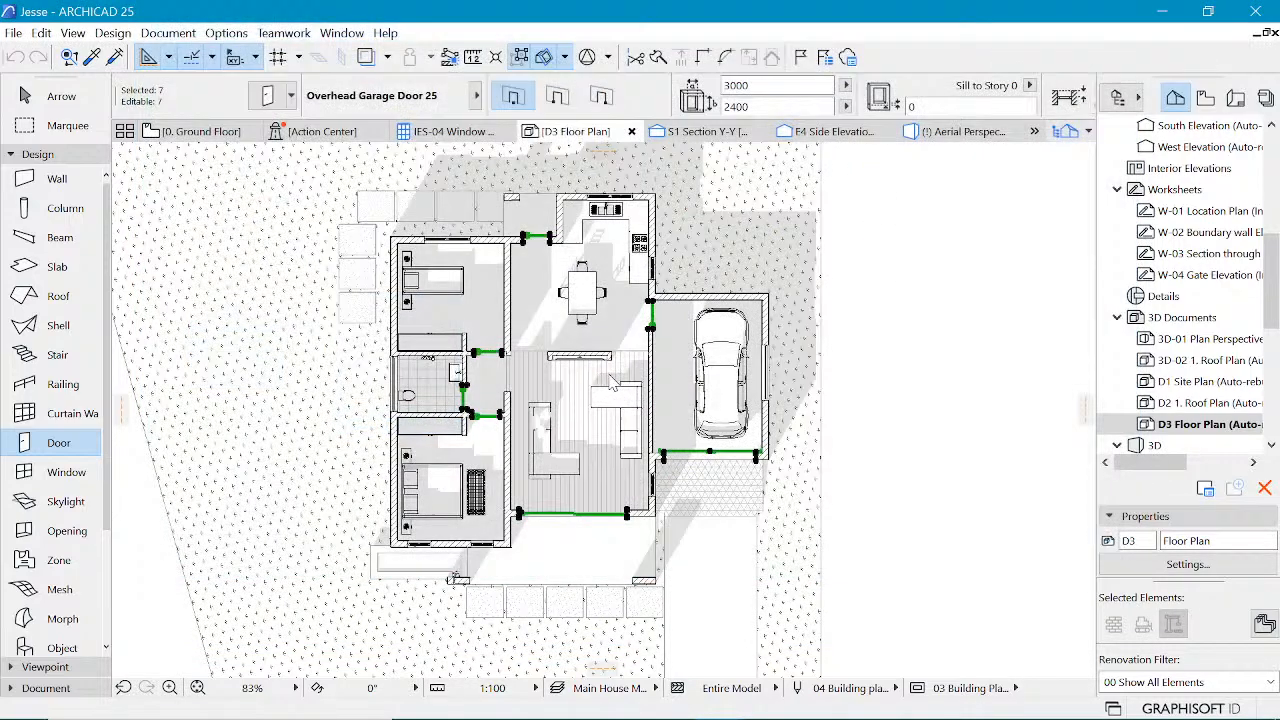
- Reselect the hinged door between the dining area and the garage so it leads the selection of all doors
scroll(627, 327, "up", 2)
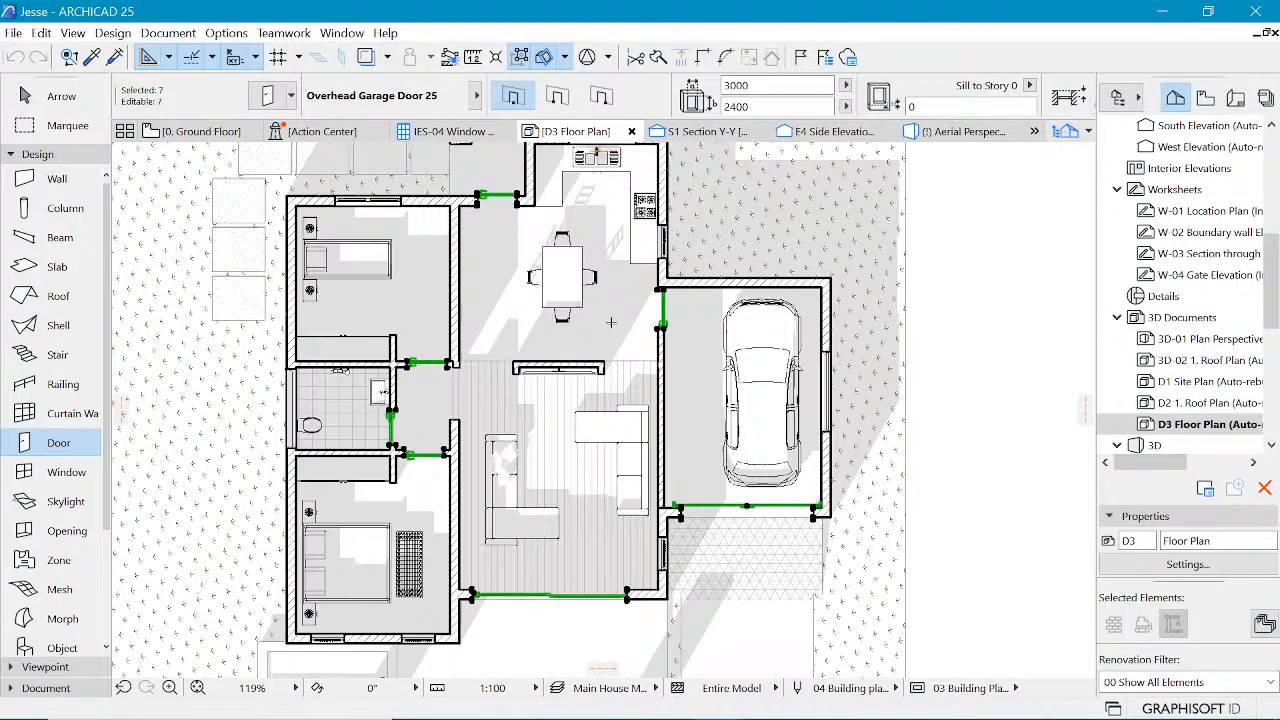
scroll(563, 213, "up", 3)
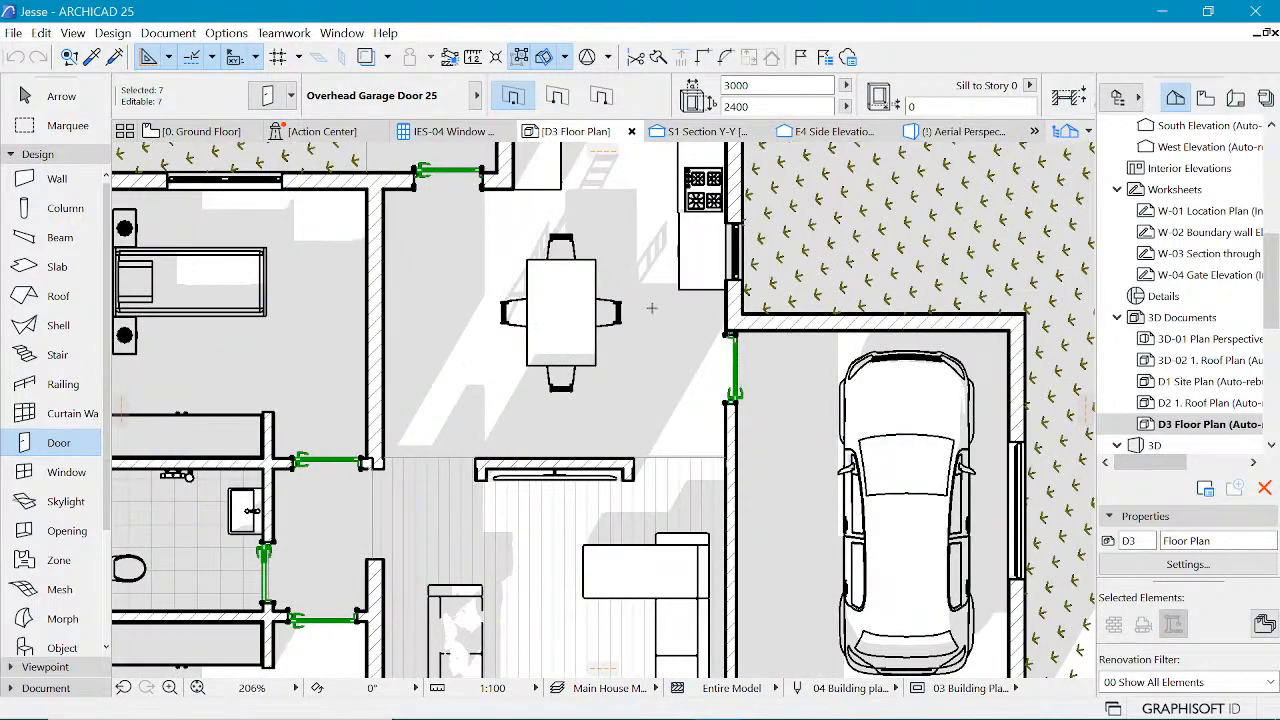
left_click(738, 402)
left_click(741, 405, "shift")
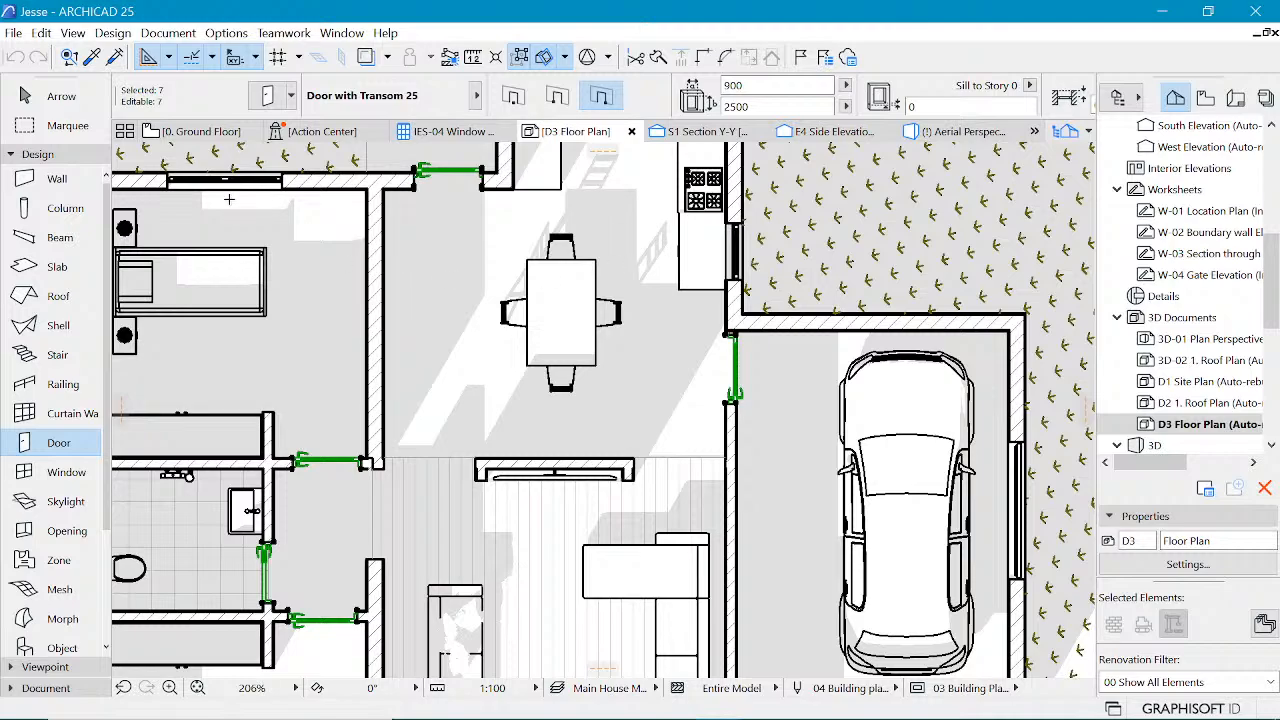
- Set the 3D opening angle of all selected hinged doors to 90° in their opening type and angle settings, apply it and deselect the doors
scroll(359, 247, "down", 4)
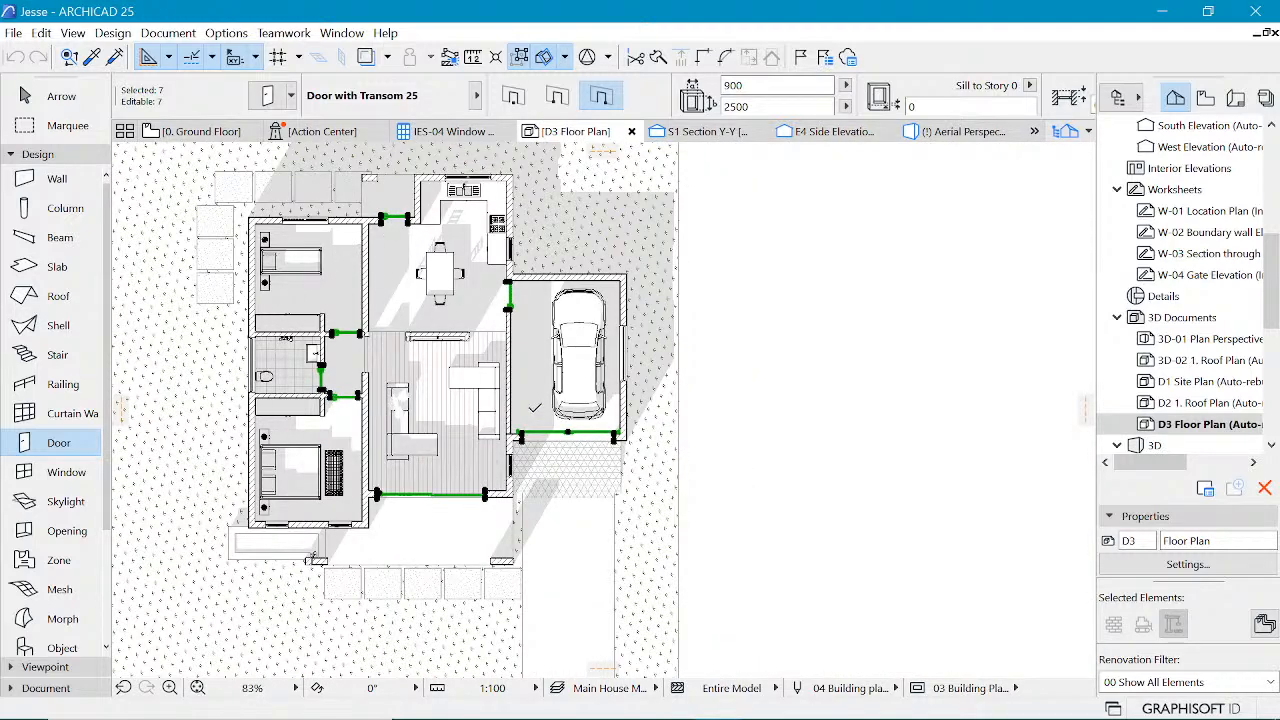
scroll(358, 258, "up", 1)
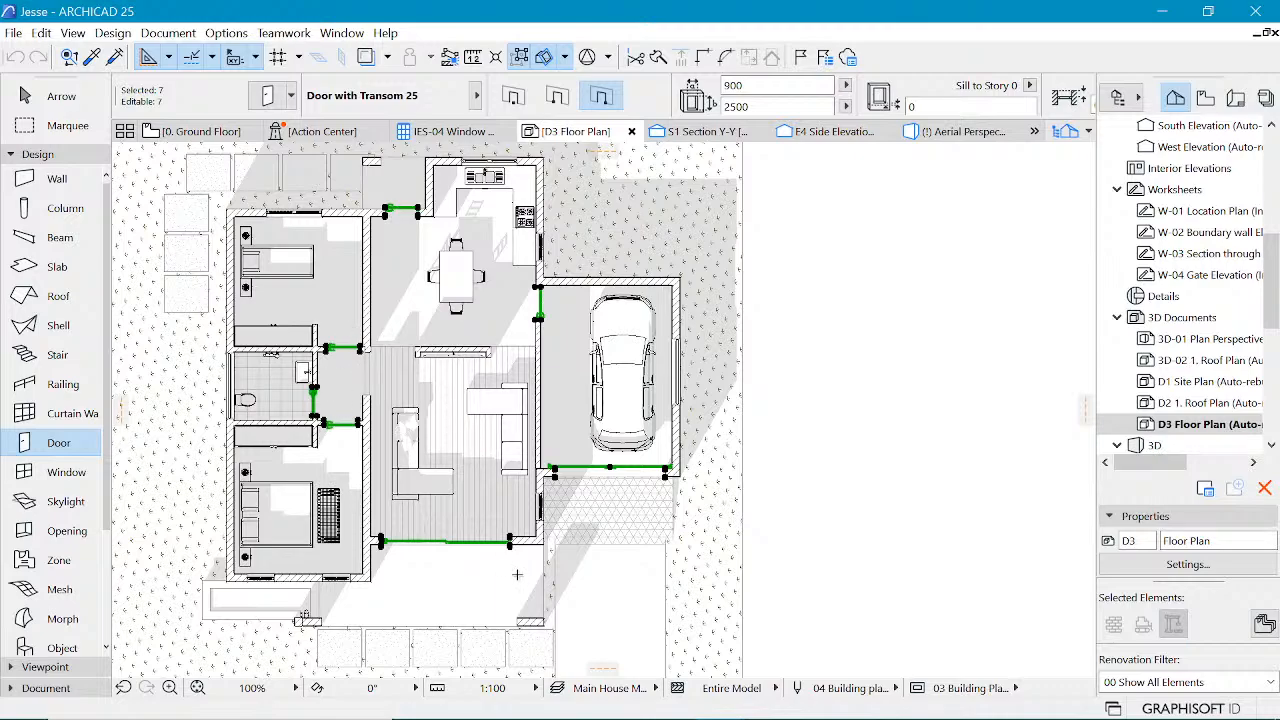
left_click(475, 305)
key("ctrl+t")
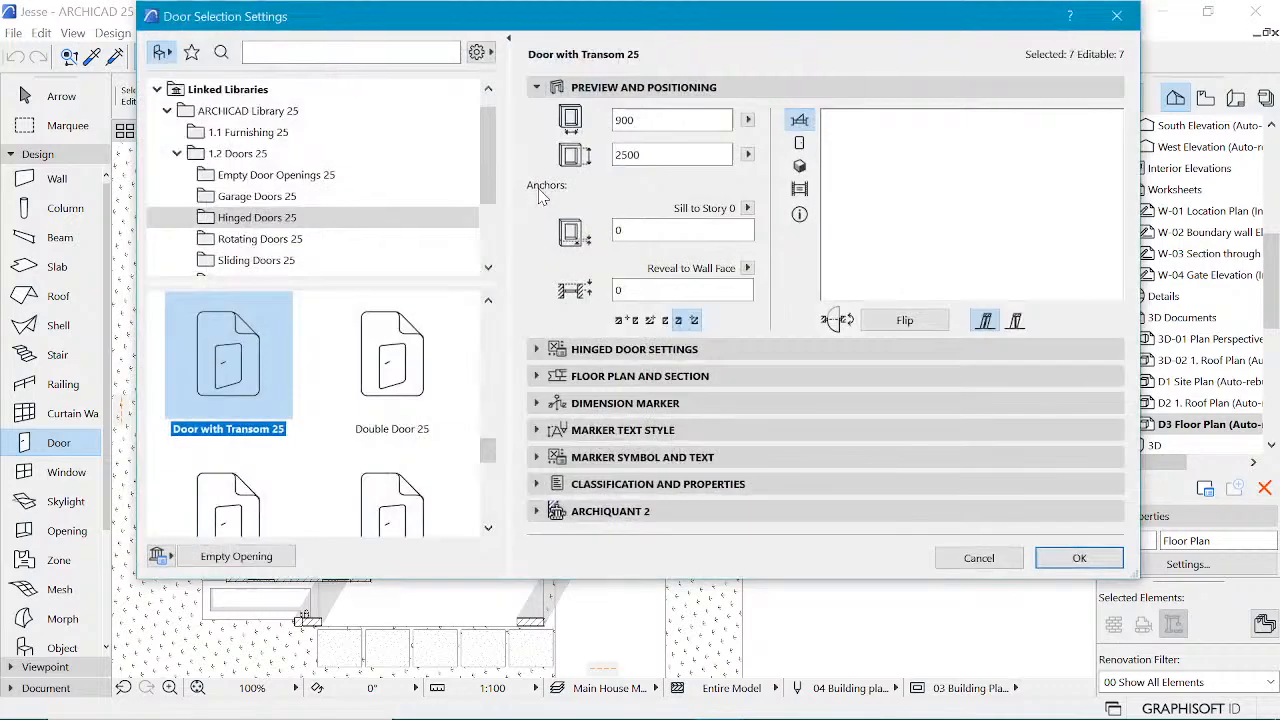
left_click(672, 358)
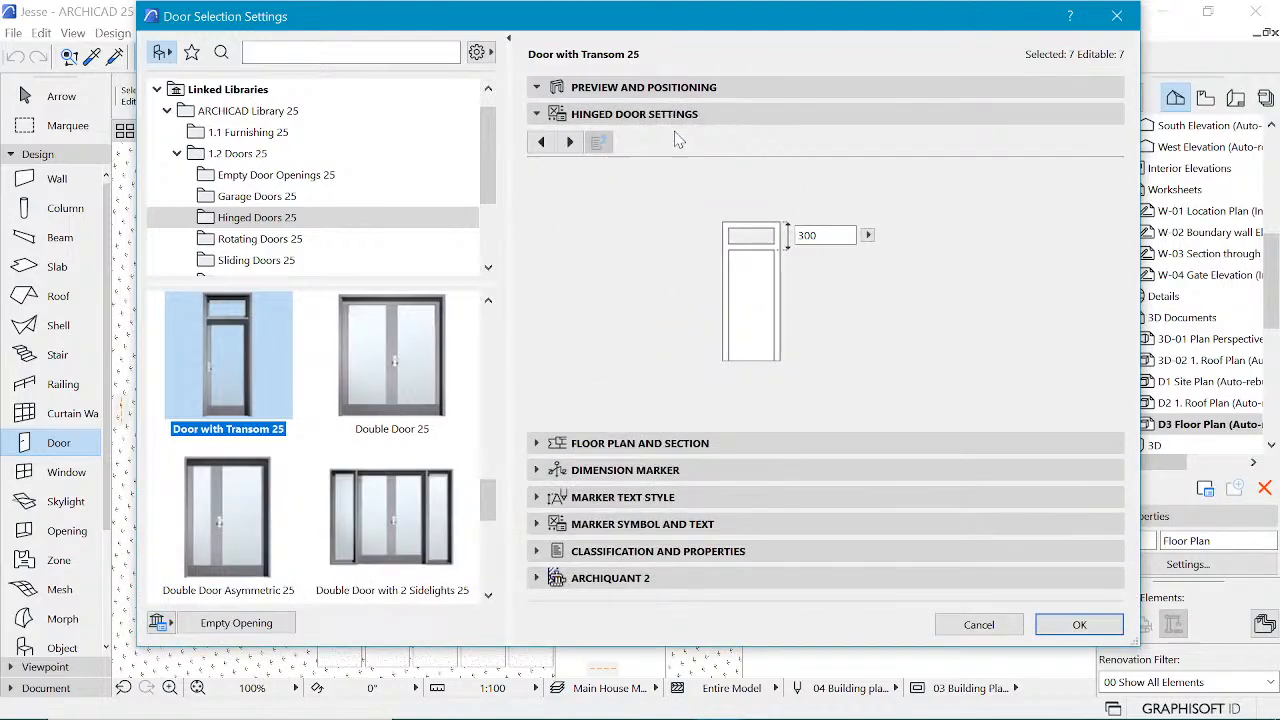
left_click(680, 143)
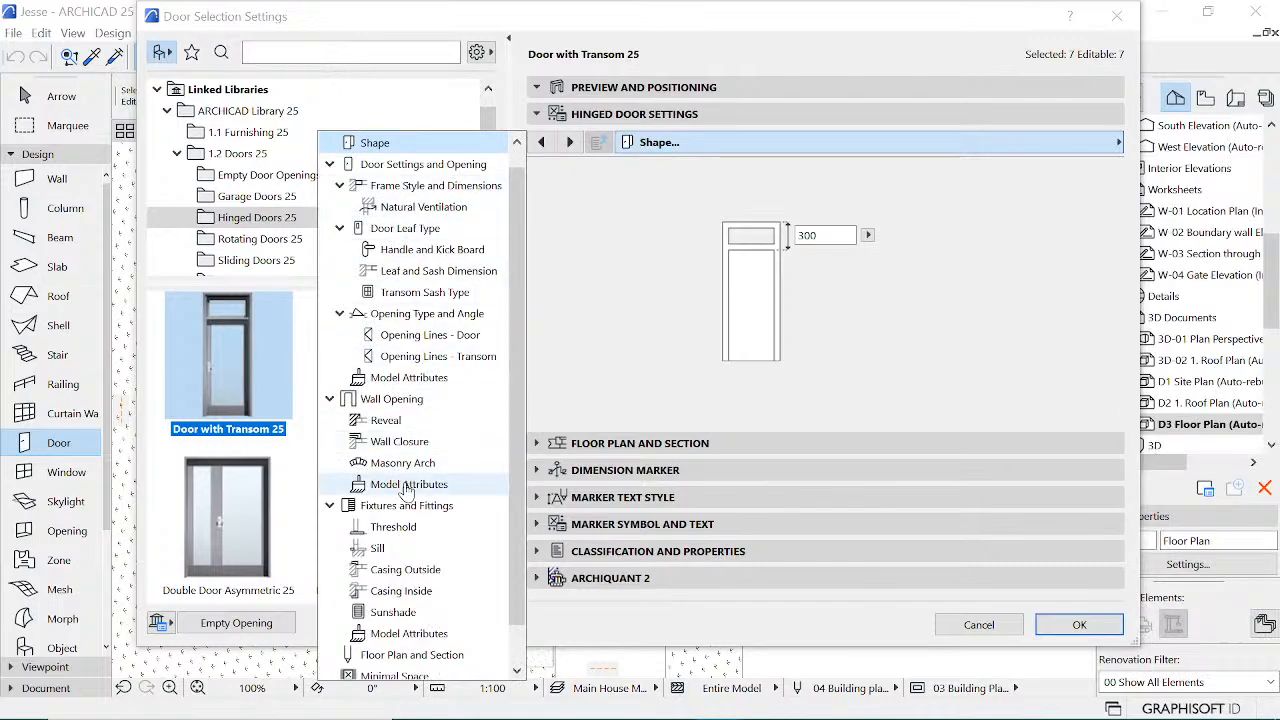
scroll(398, 540, "down", 2)
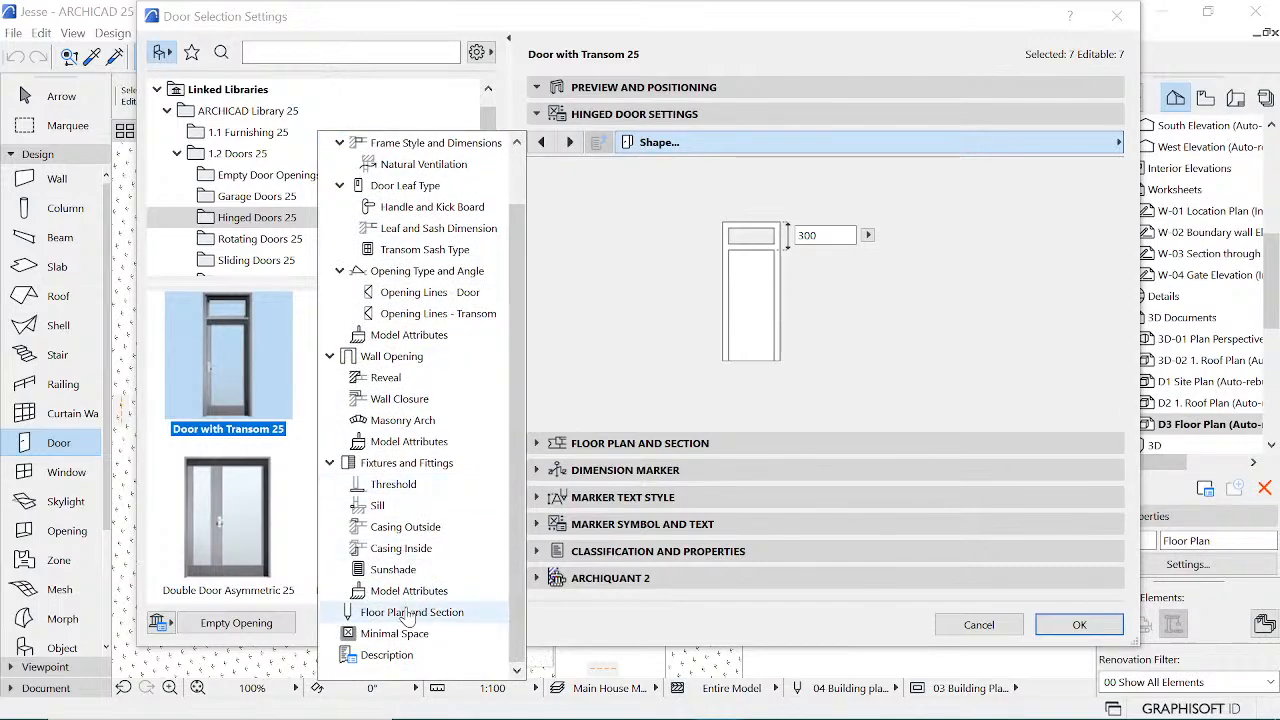
left_click(445, 281)
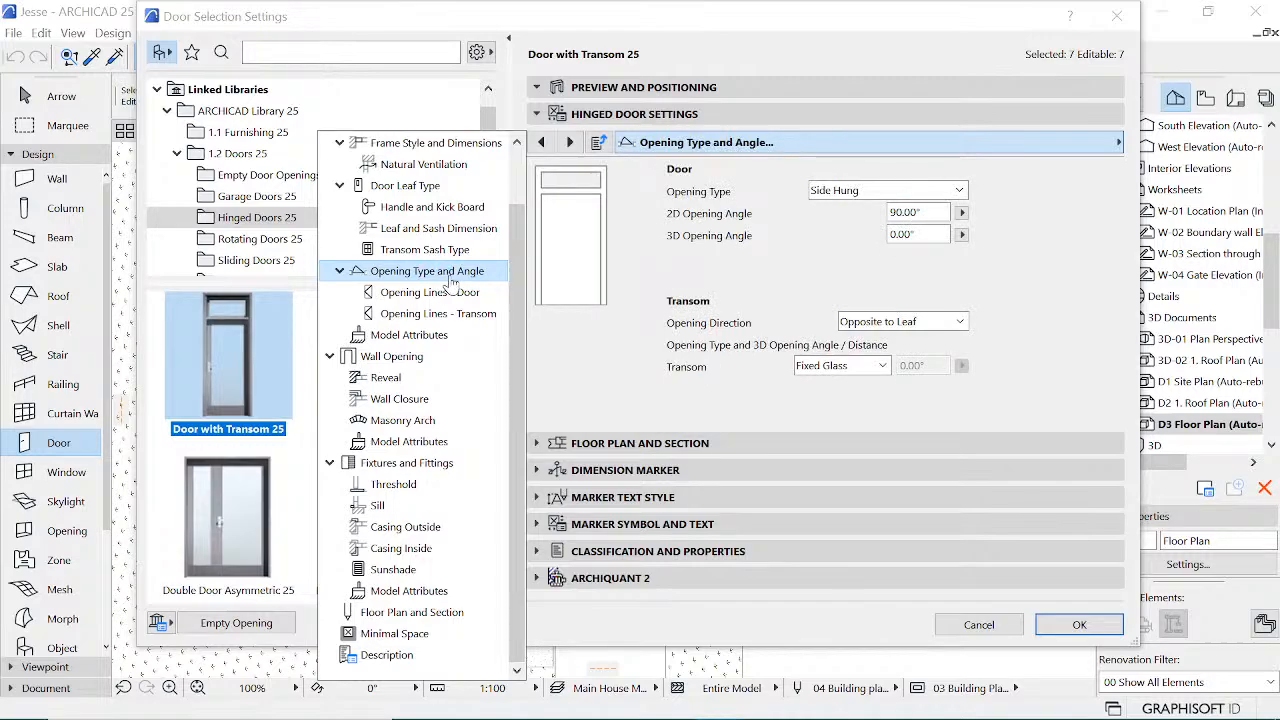
left_click(946, 236)
left_click(926, 234)
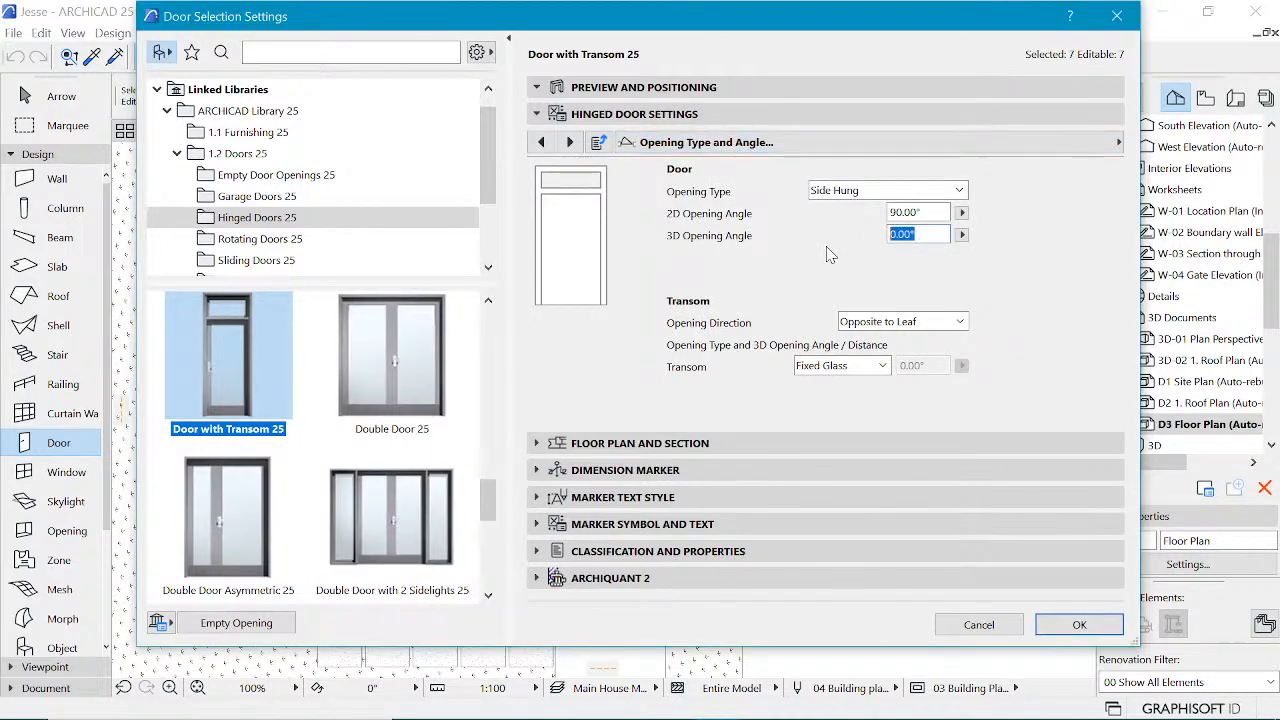
type("90")
key("Return")
left_click(1079, 625)
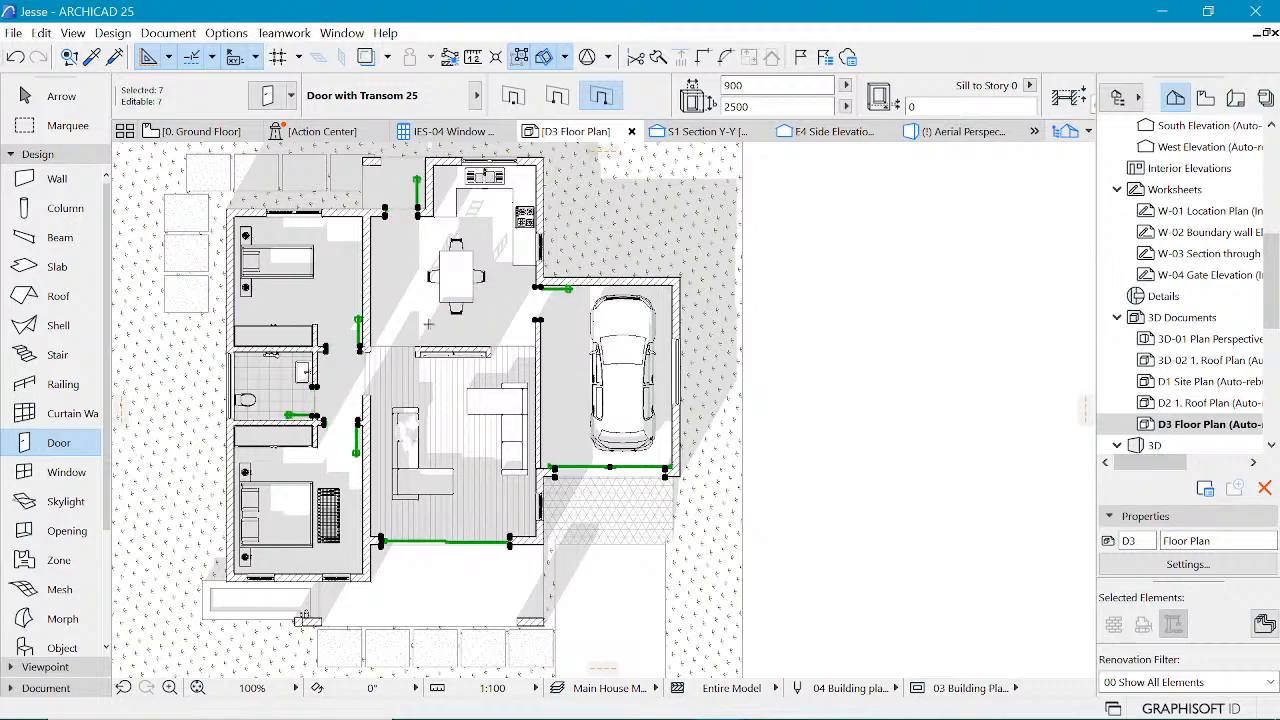
scroll(411, 340, "up", 1)
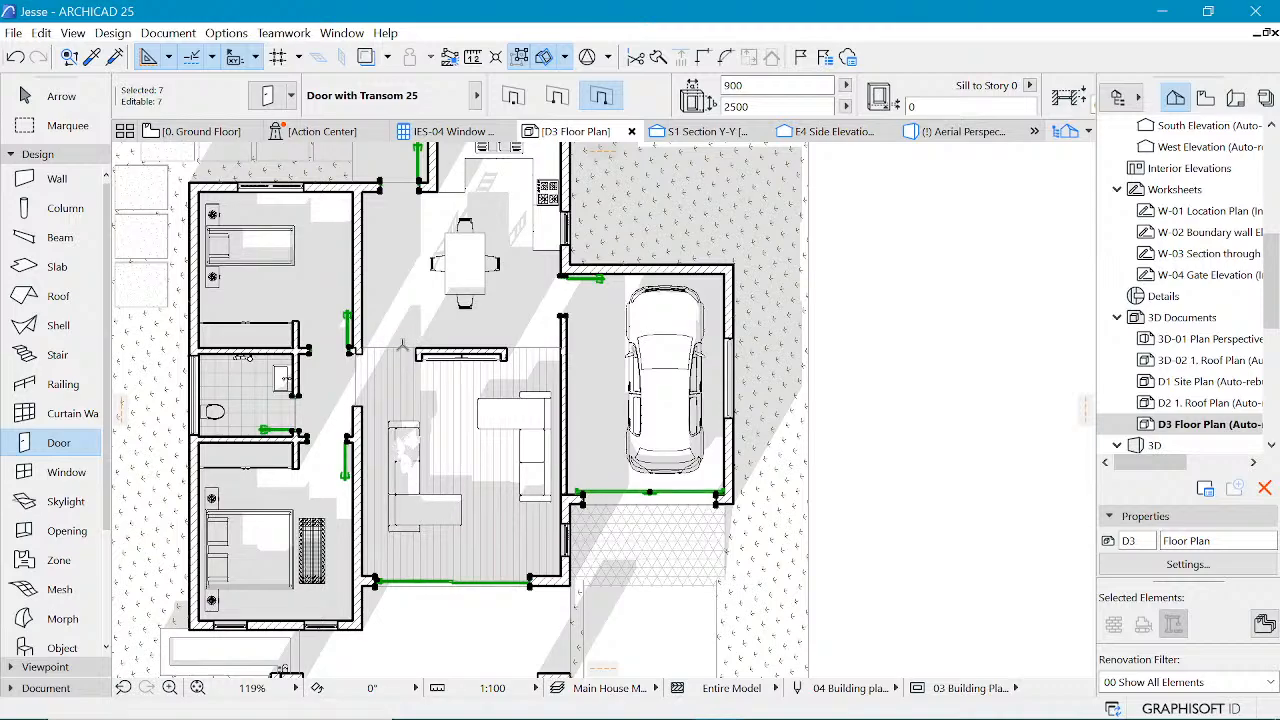
key("Escape")
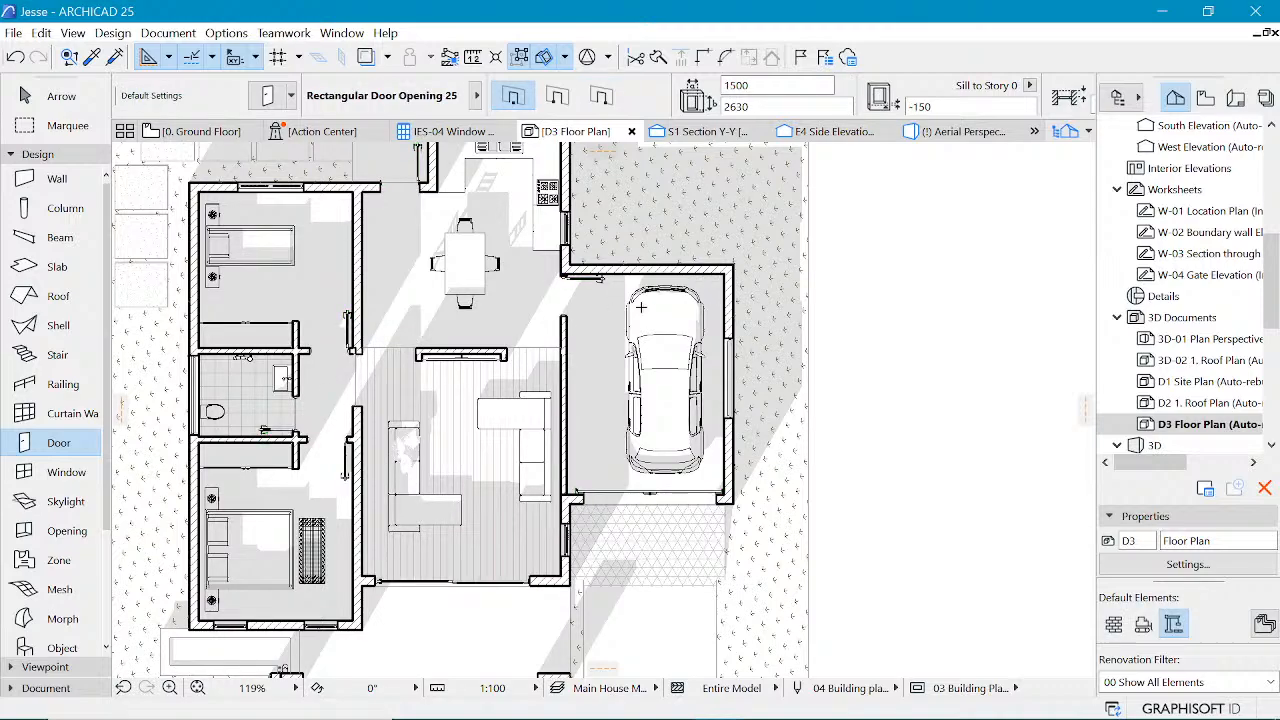
- Activate the Arc/Circle tool for drafting a swing line at the lower bedroom's door
scroll(317, 387, "up", 2)
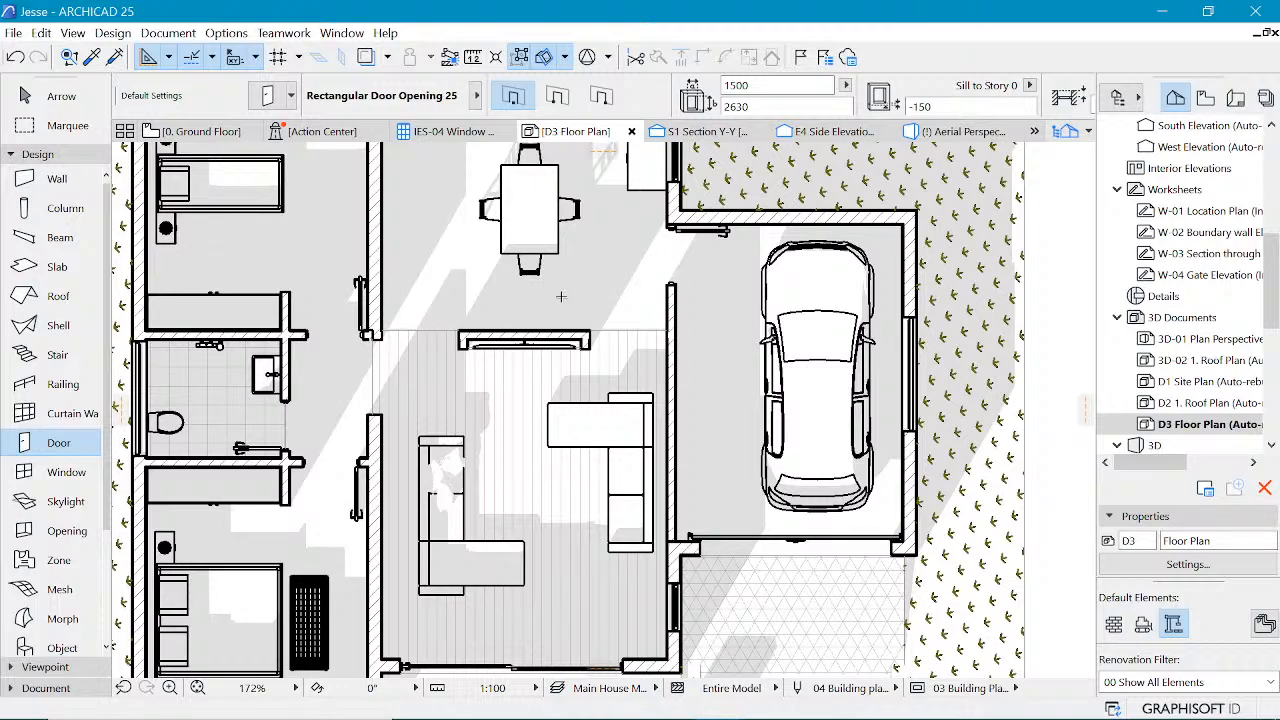
scroll(456, 280, "down", 2)
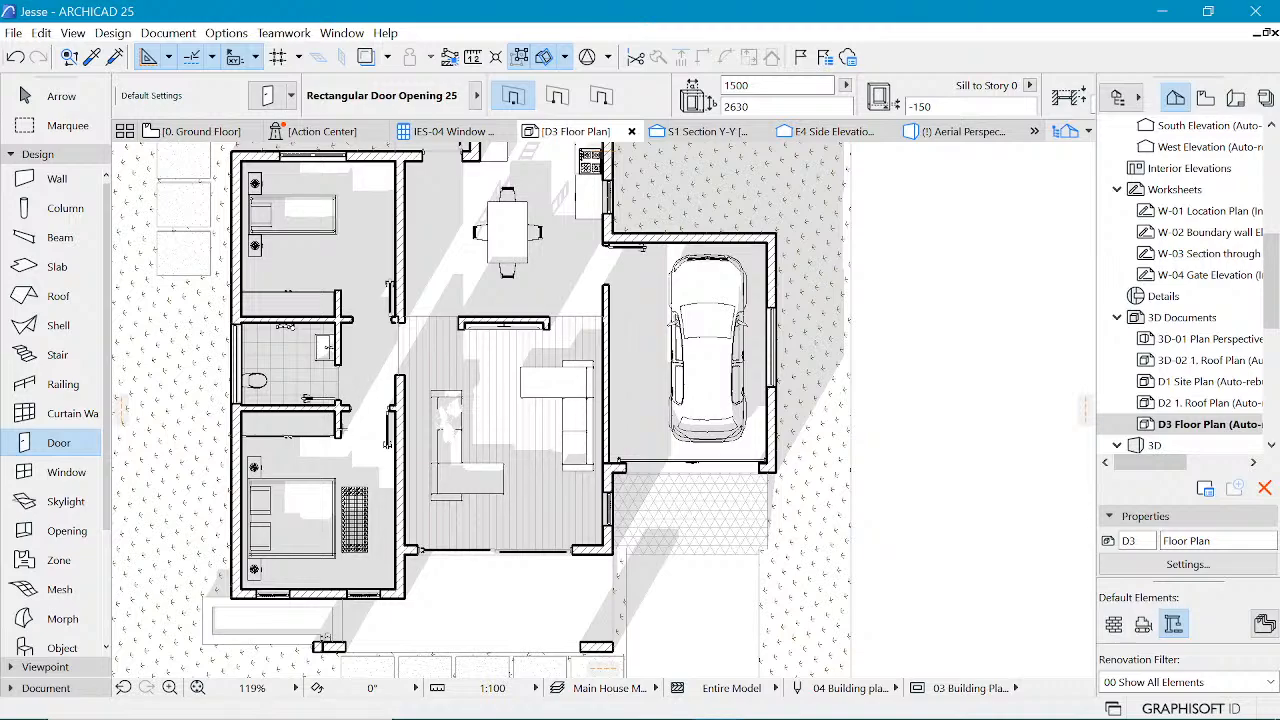
scroll(352, 437, "up", 6)
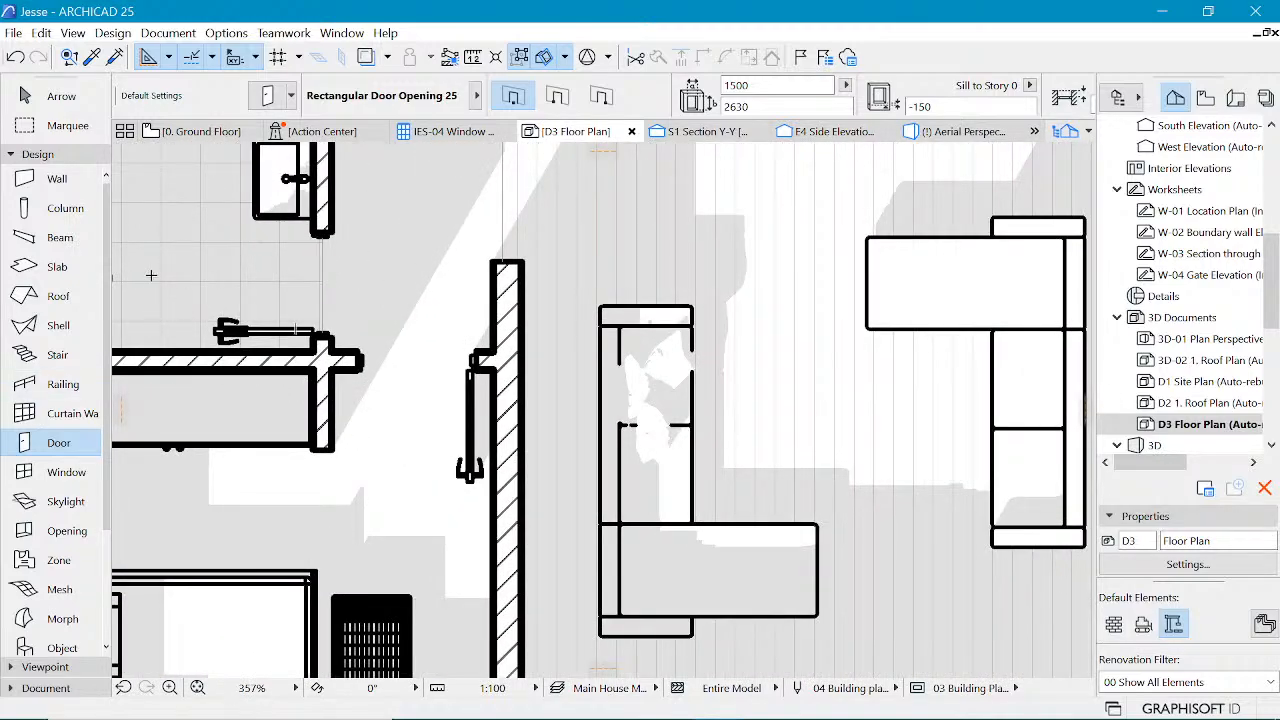
left_click(37, 154)
left_click(46, 197)
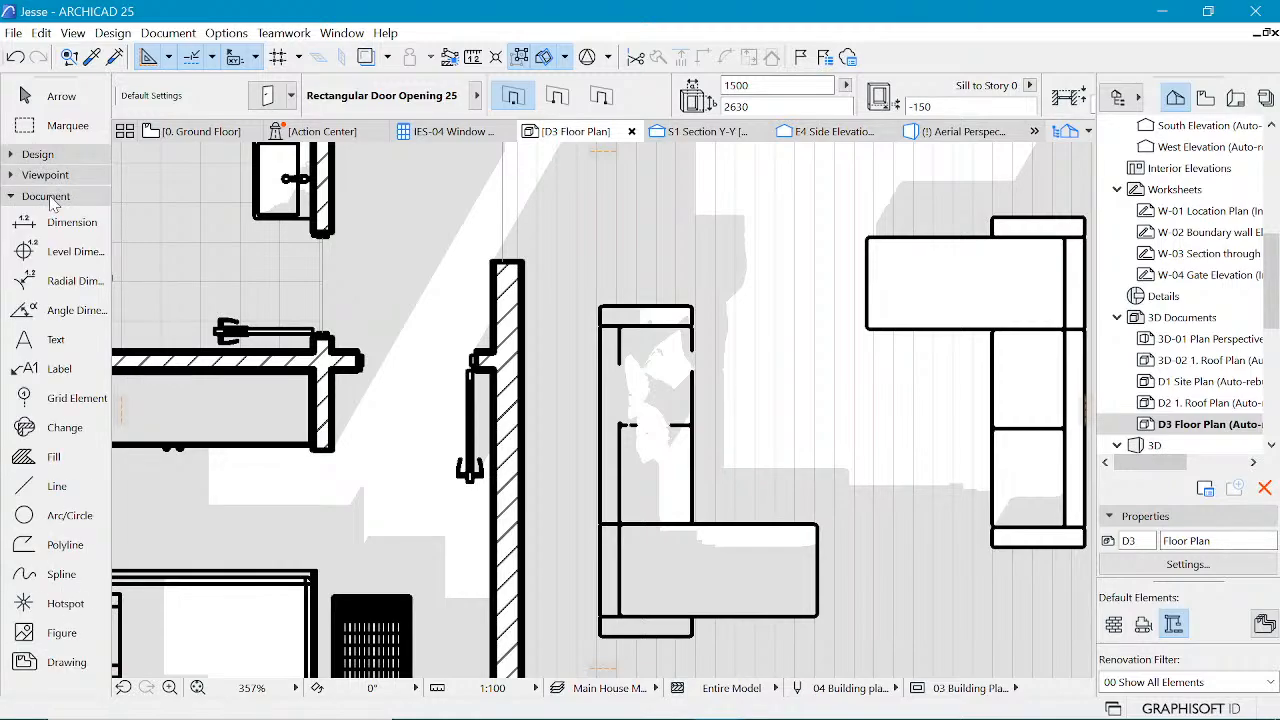
left_click(69, 515)
scroll(470, 375, "up", 3)
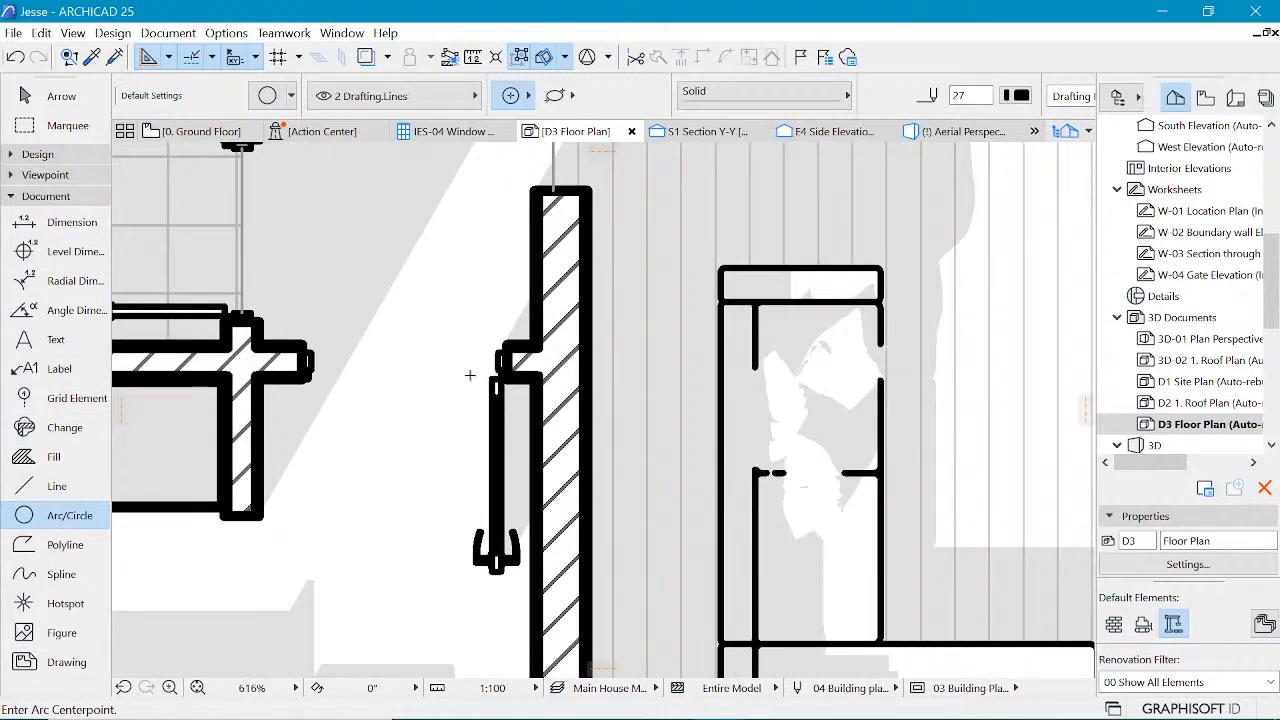
left_click(505, 381)
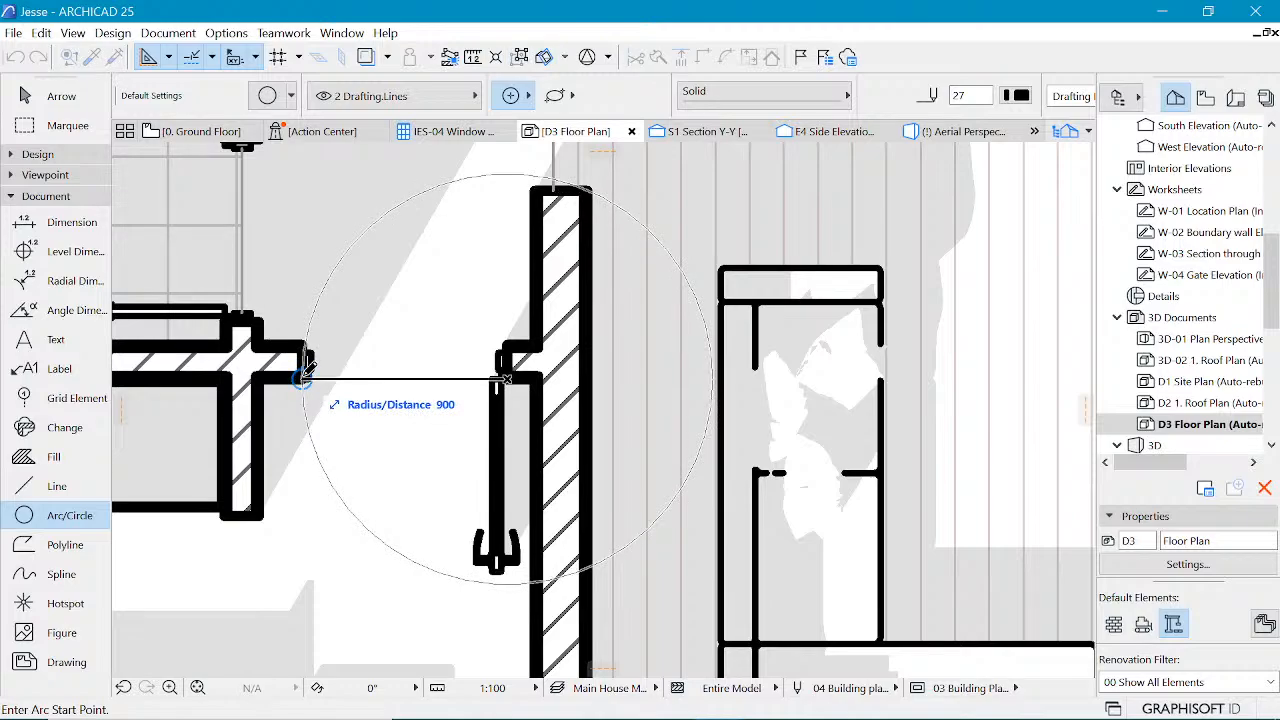
left_click(303, 379)
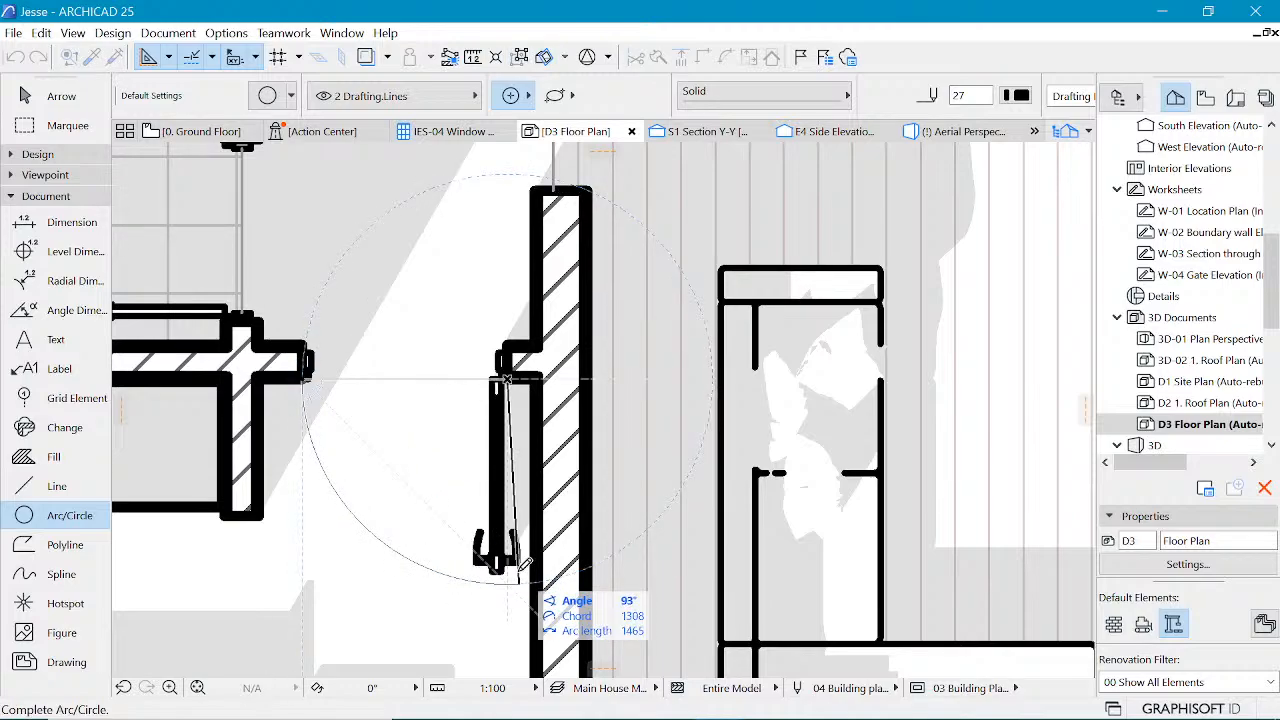
key("Escape")
- Turn off True Line Weight in the D3 Floor Plan so lines display thin
scroll(400, 290, "down", 8)
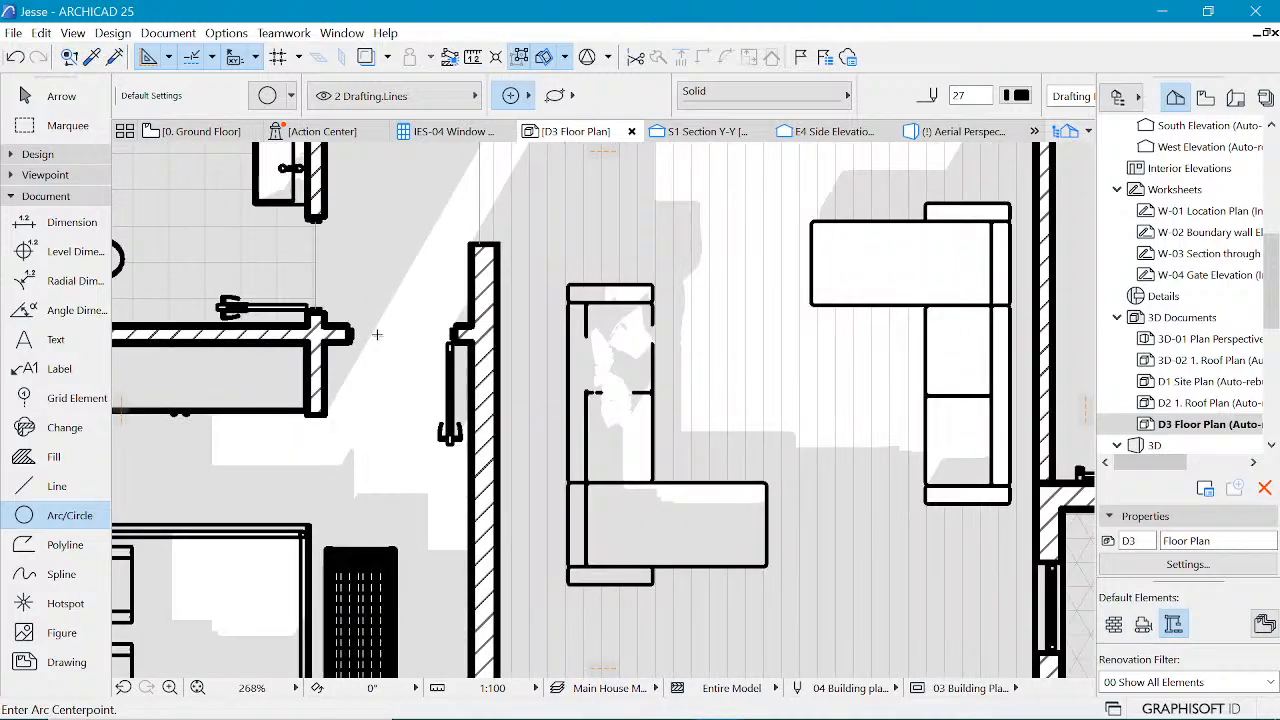
right_click(843, 212)
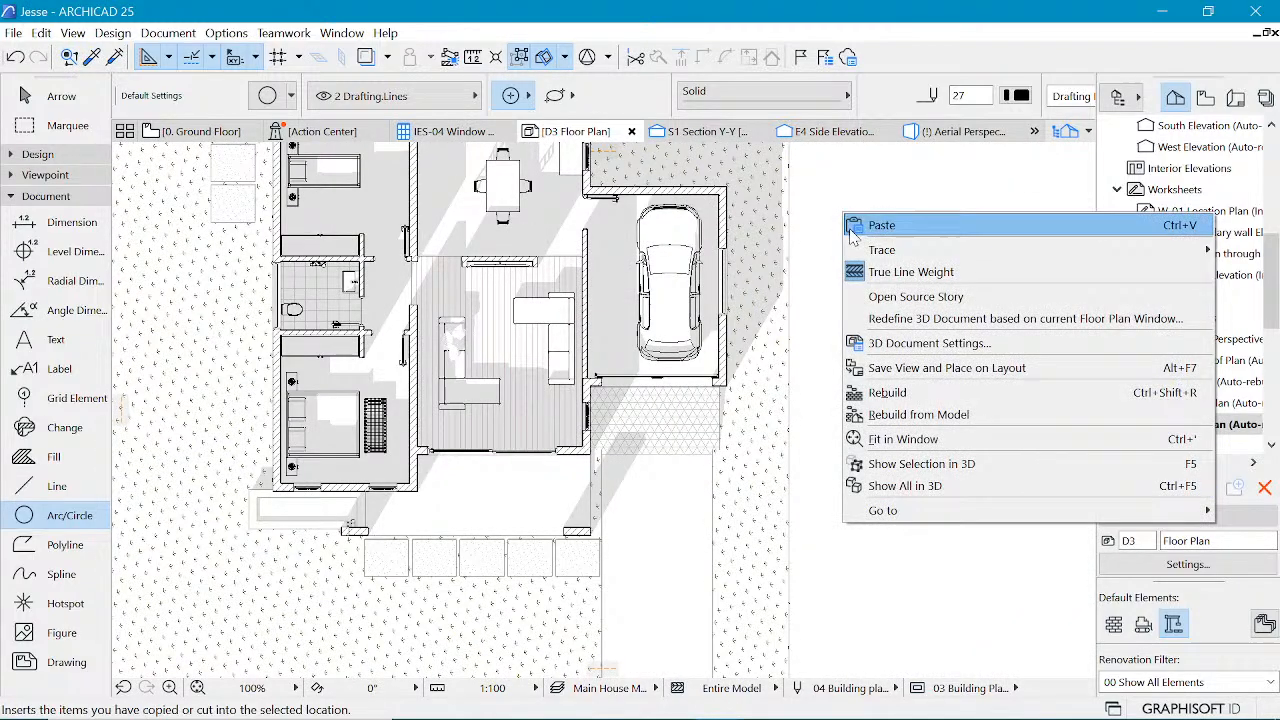
left_click(899, 280)
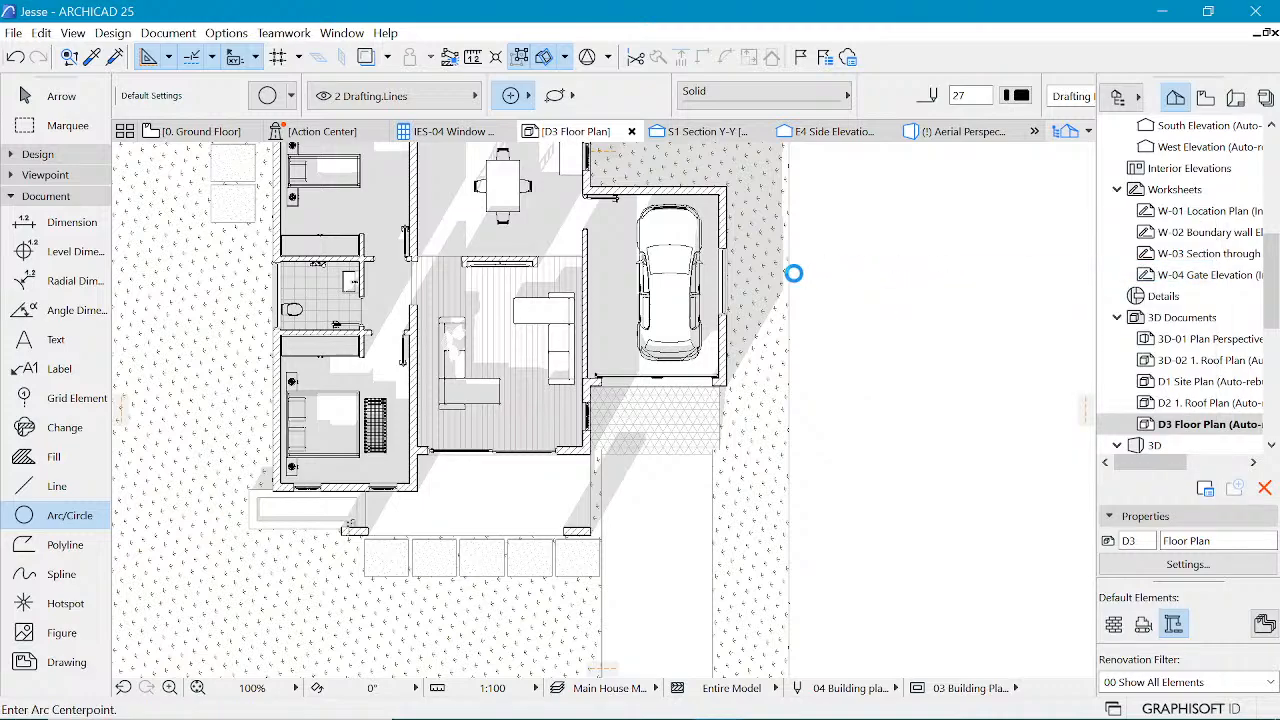
- Draw a swing arc of about 89° centred on the lower bedroom door's hinge, from the open leaf's end to the opposite jamb
scroll(370, 323, "up", 3)
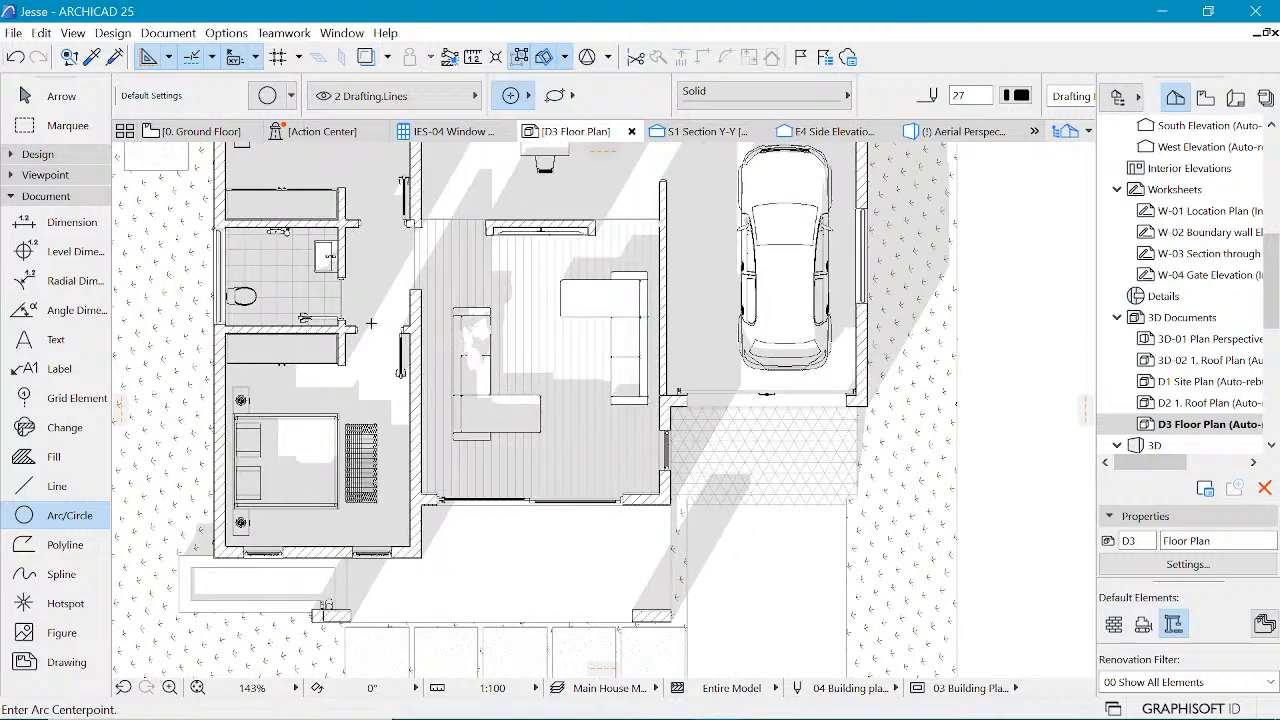
scroll(362, 327, "up", 15)
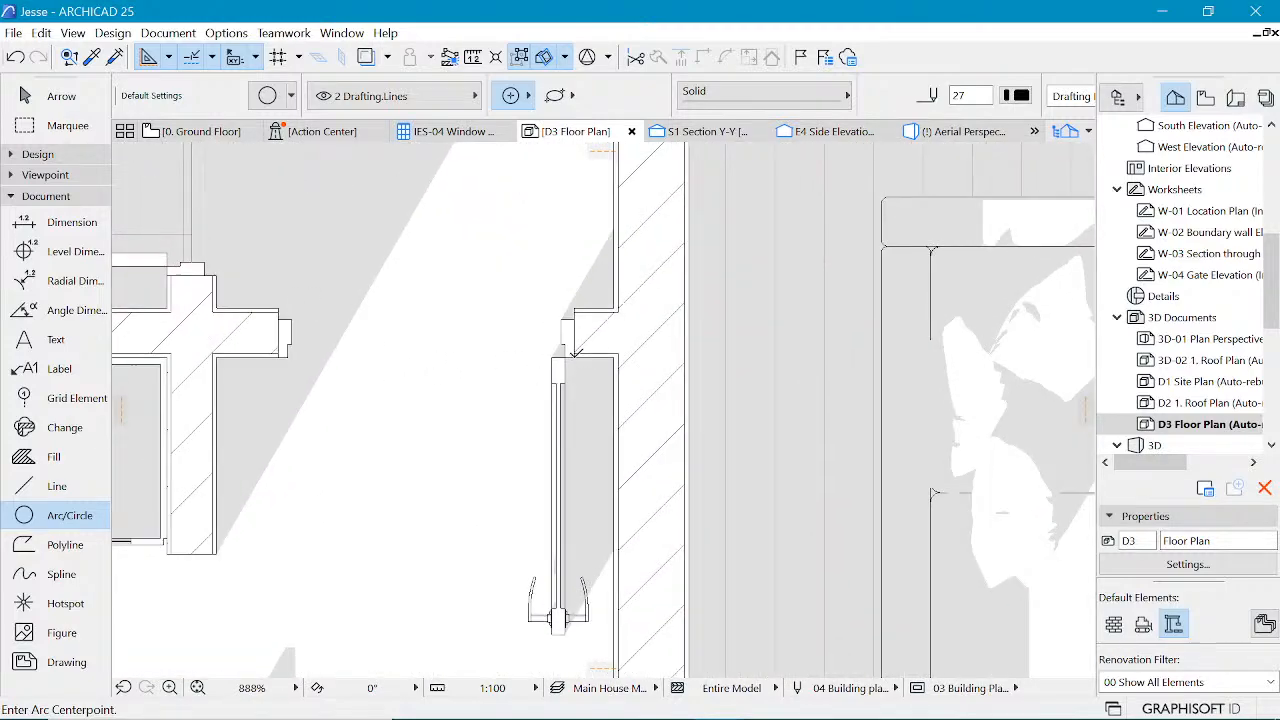
left_click(573, 356)
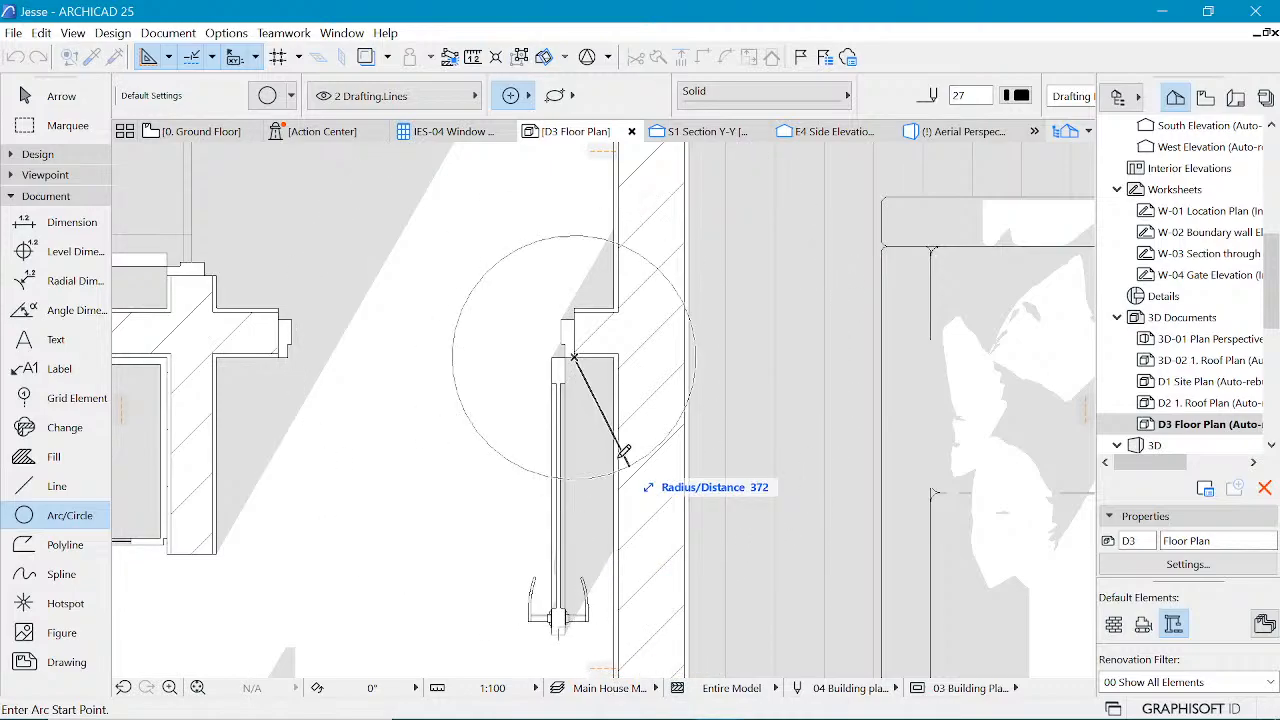
key("Escape")
left_click(564, 357)
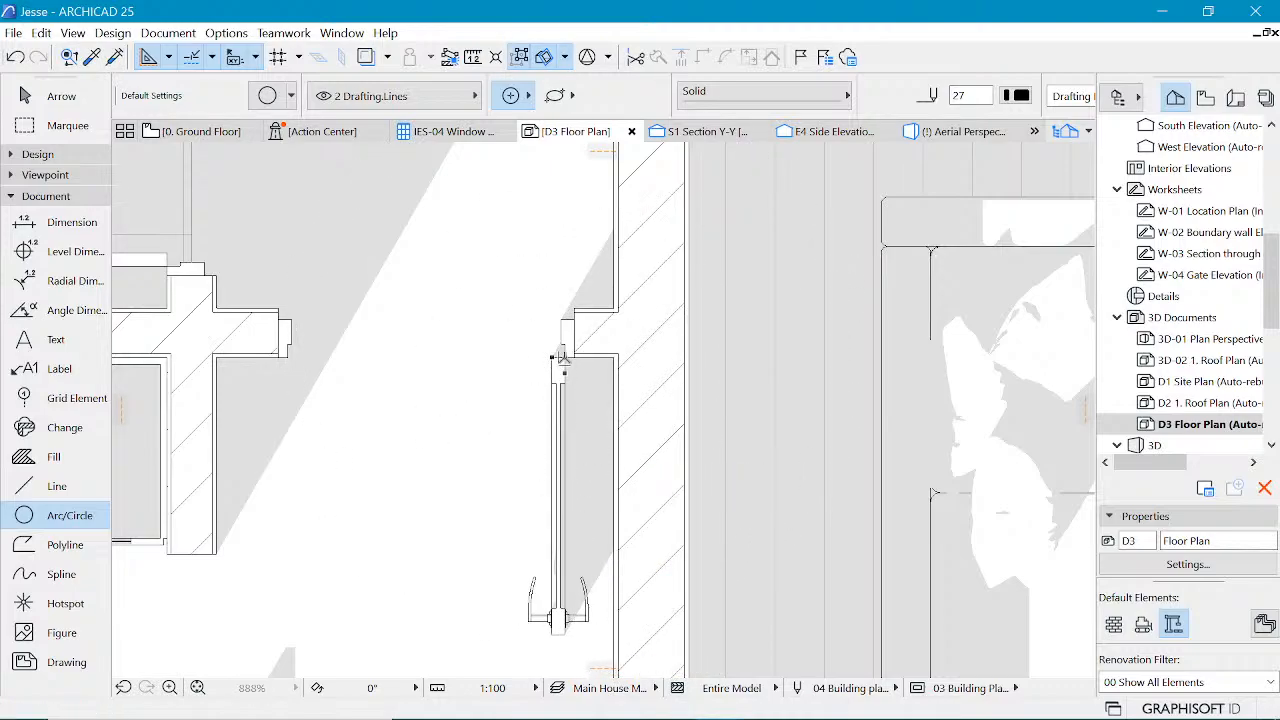
left_click(557, 630)
left_click(285, 355)
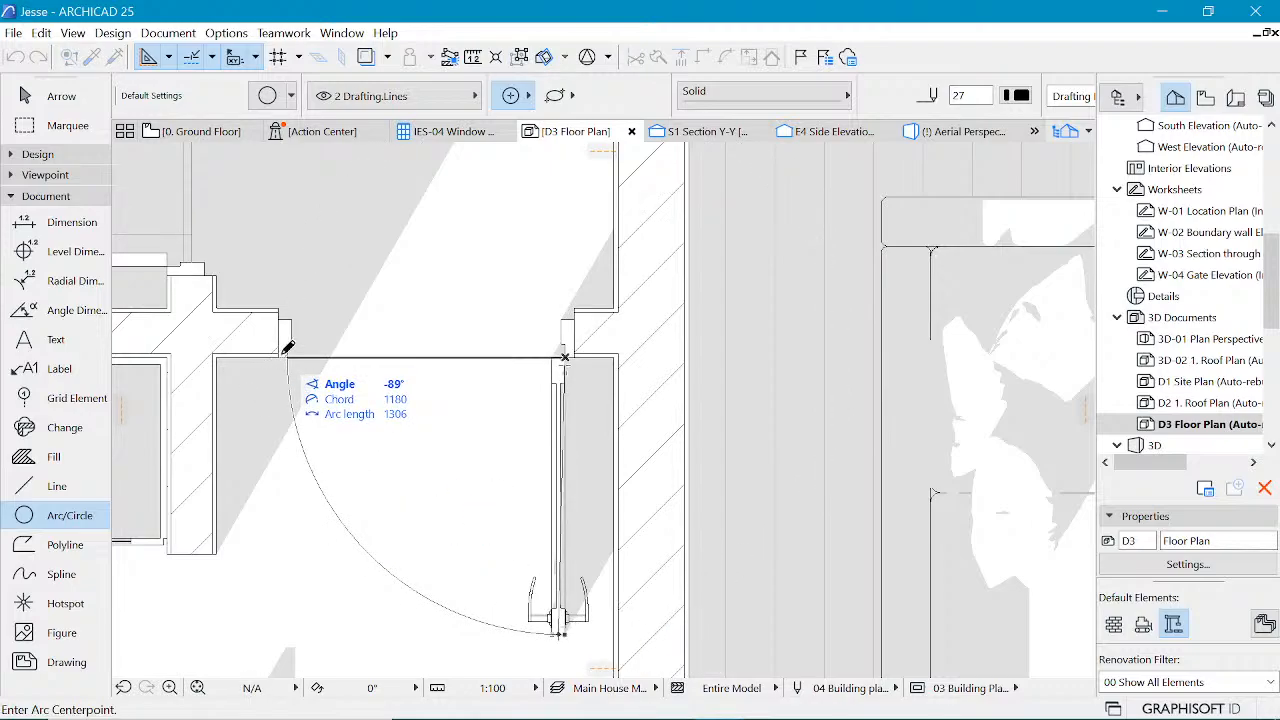
scroll(281, 334, "down", 3)
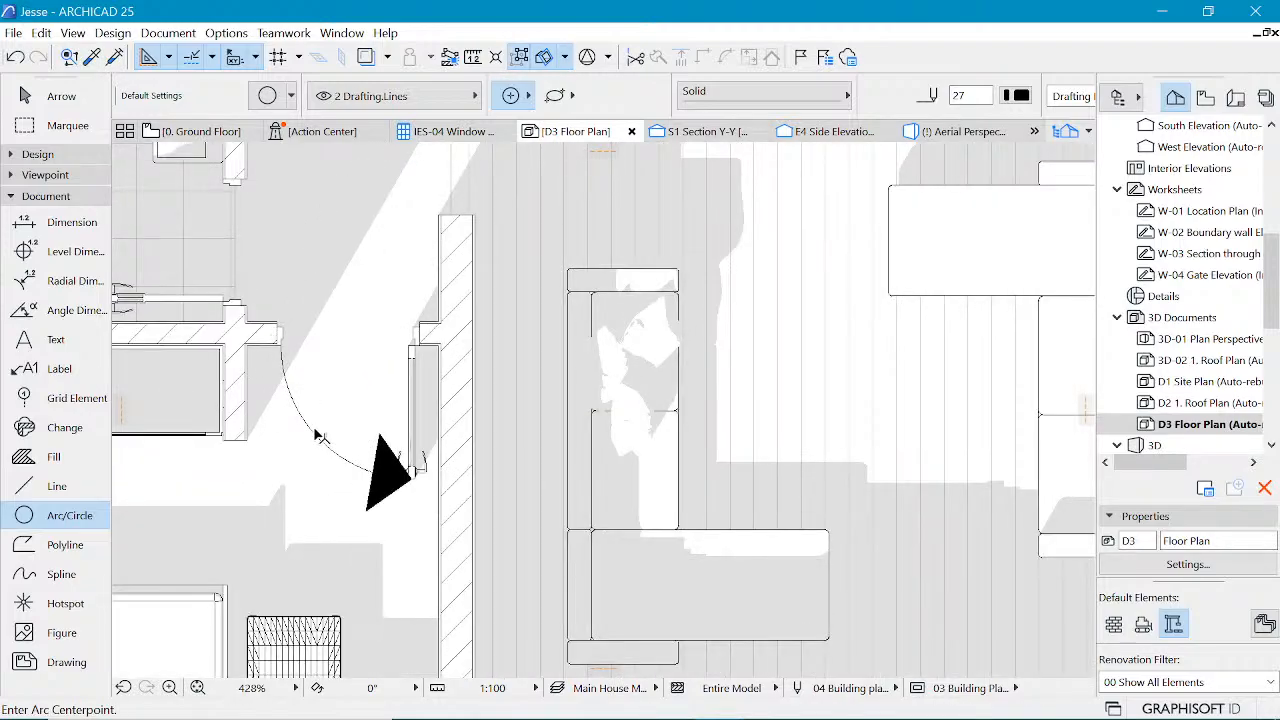
- Select the door swing arc and change its line type to Hidden
key("ctrl+a")
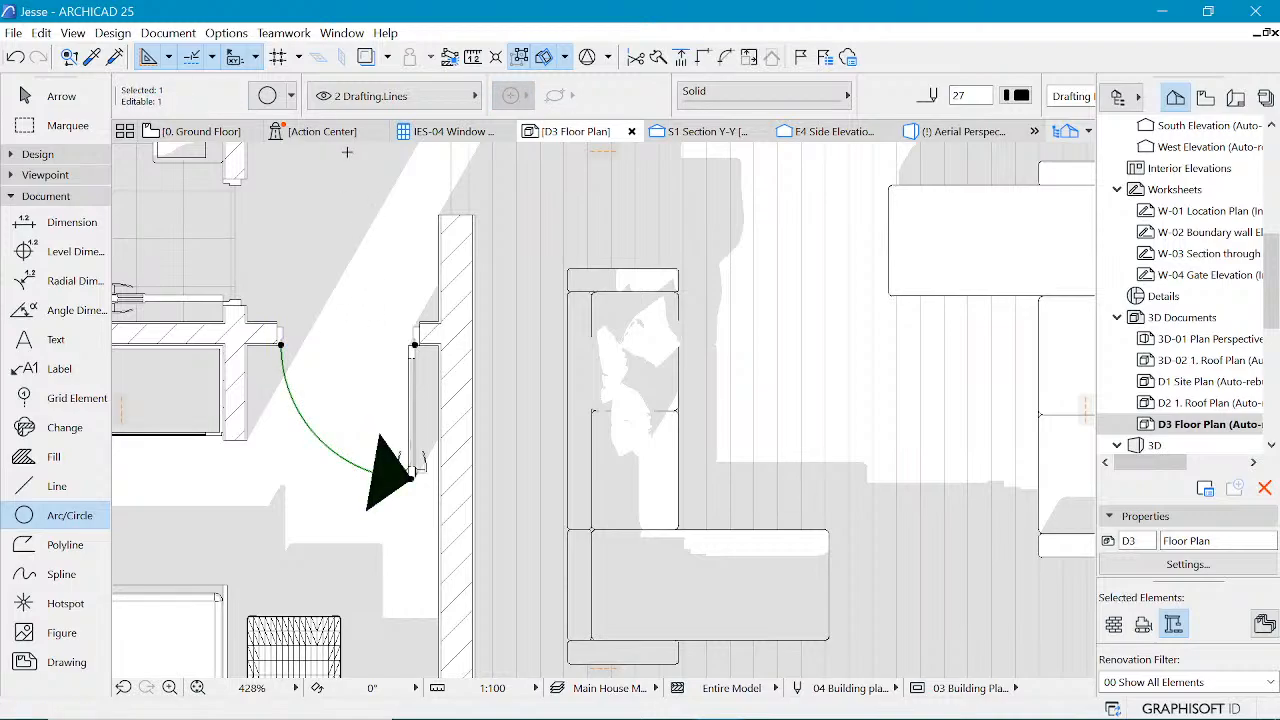
left_click(410, 104)
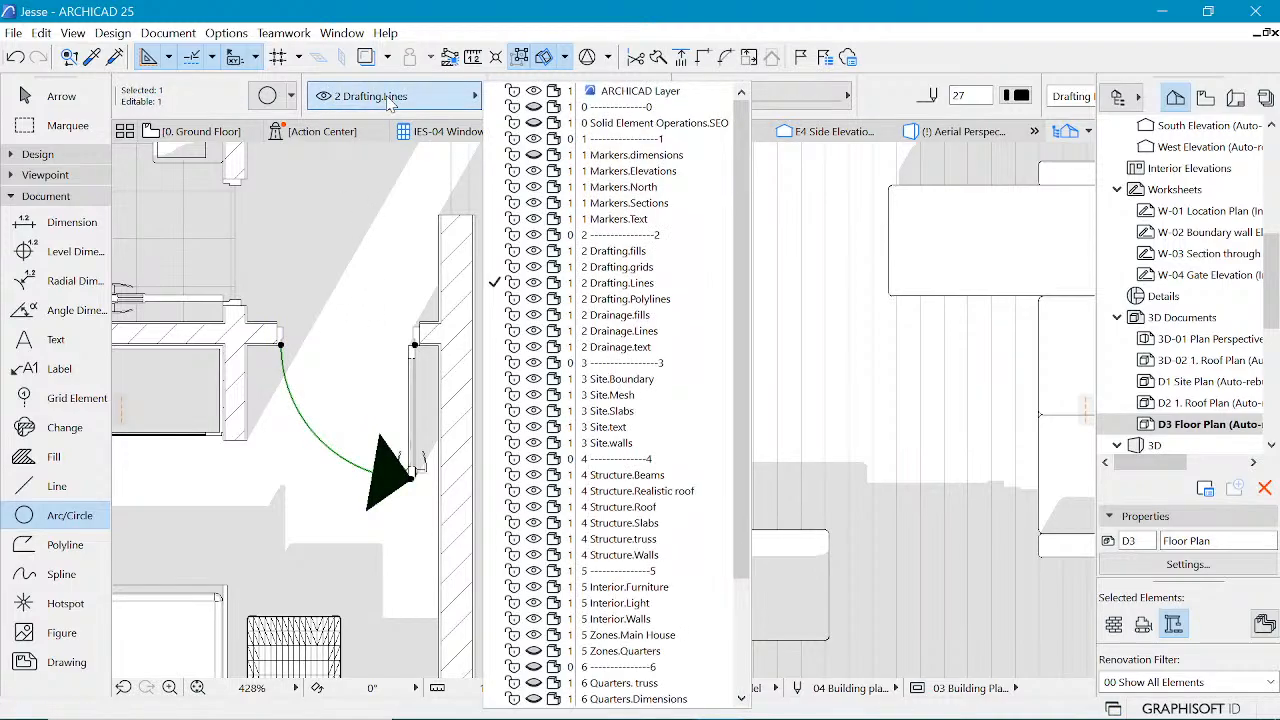
left_click(388, 100)
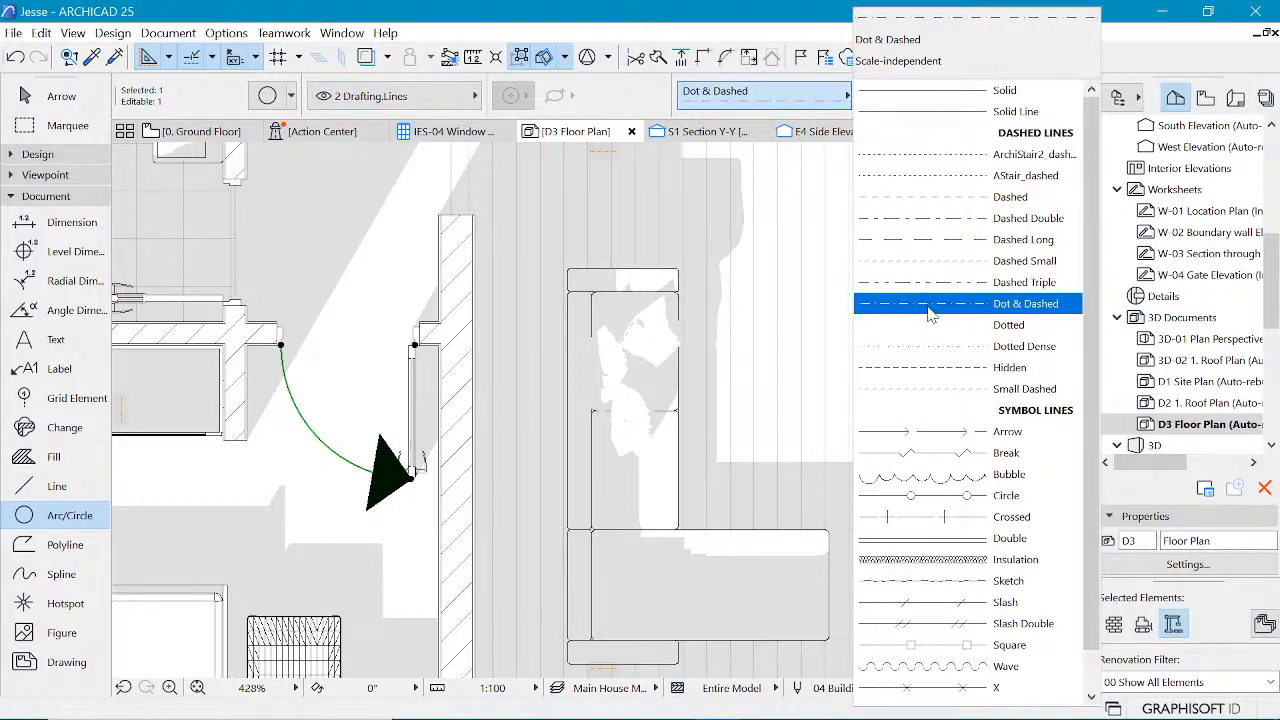
left_click(953, 366)
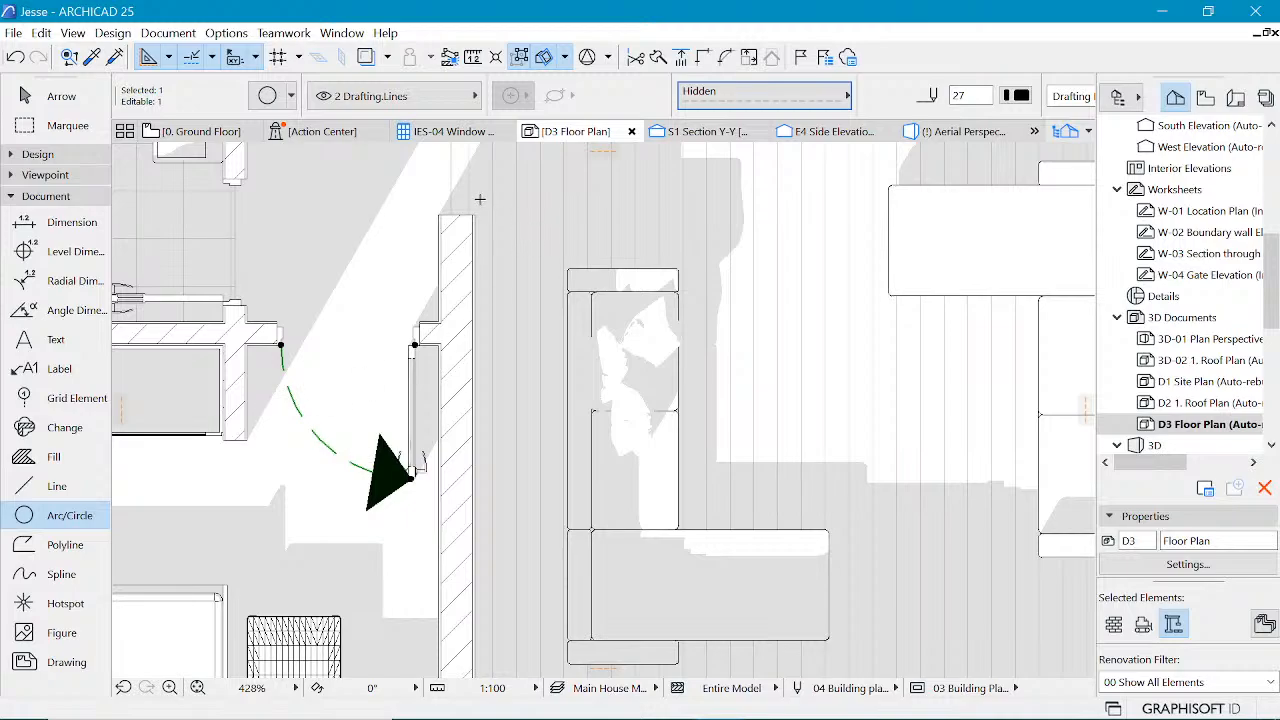
- Remove the arrowhead from the selected door swing arc in its selection settings and apply the change
key("ctrl+t")
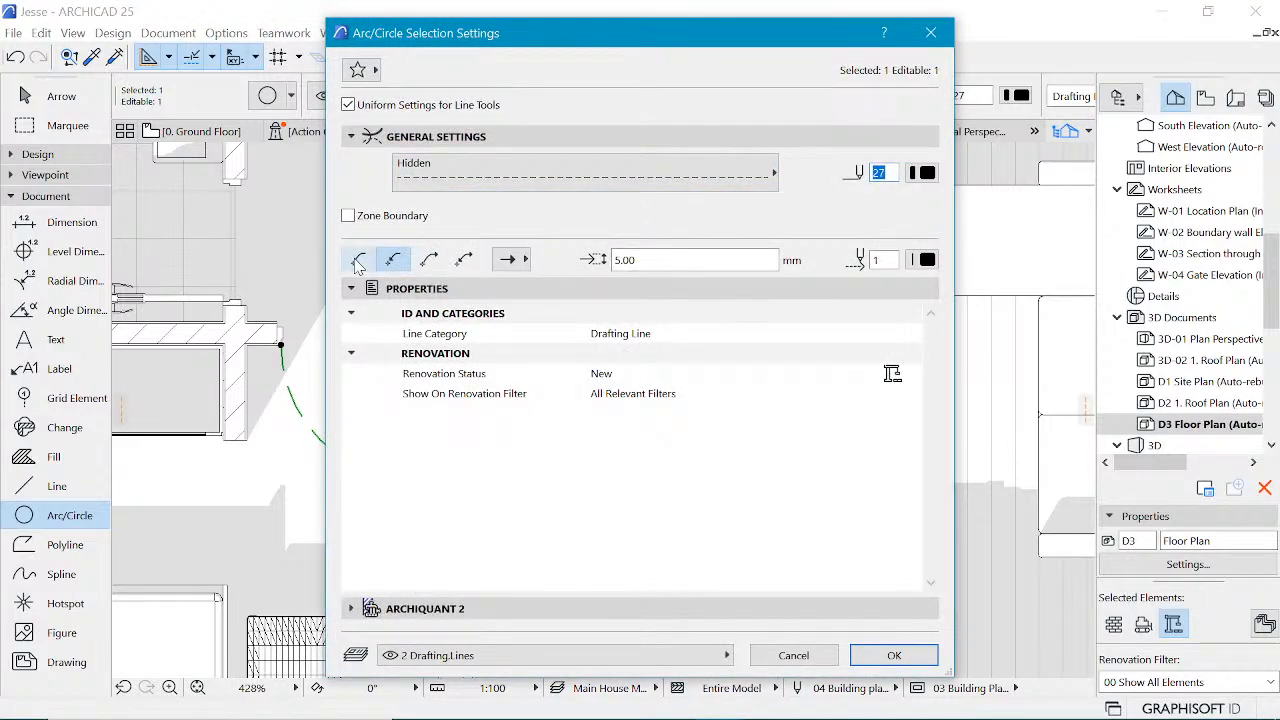
left_click_drag(548, 38, 767, 61)
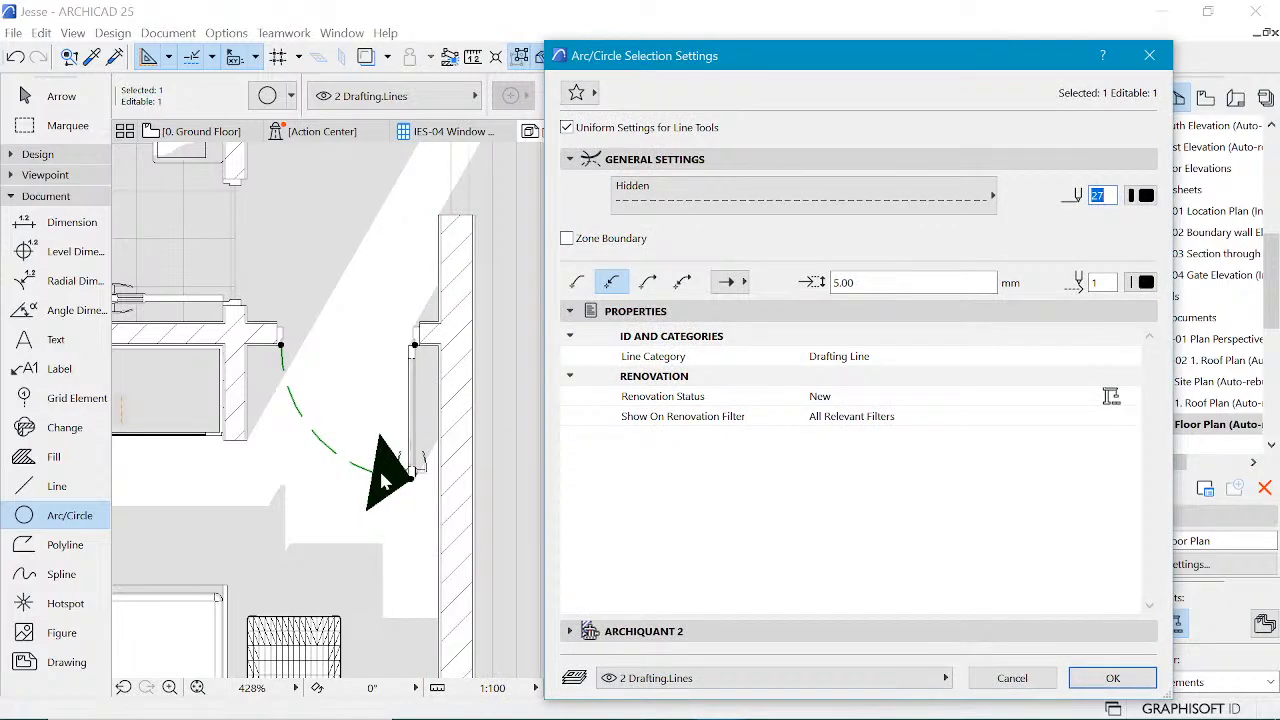
left_click(577, 283)
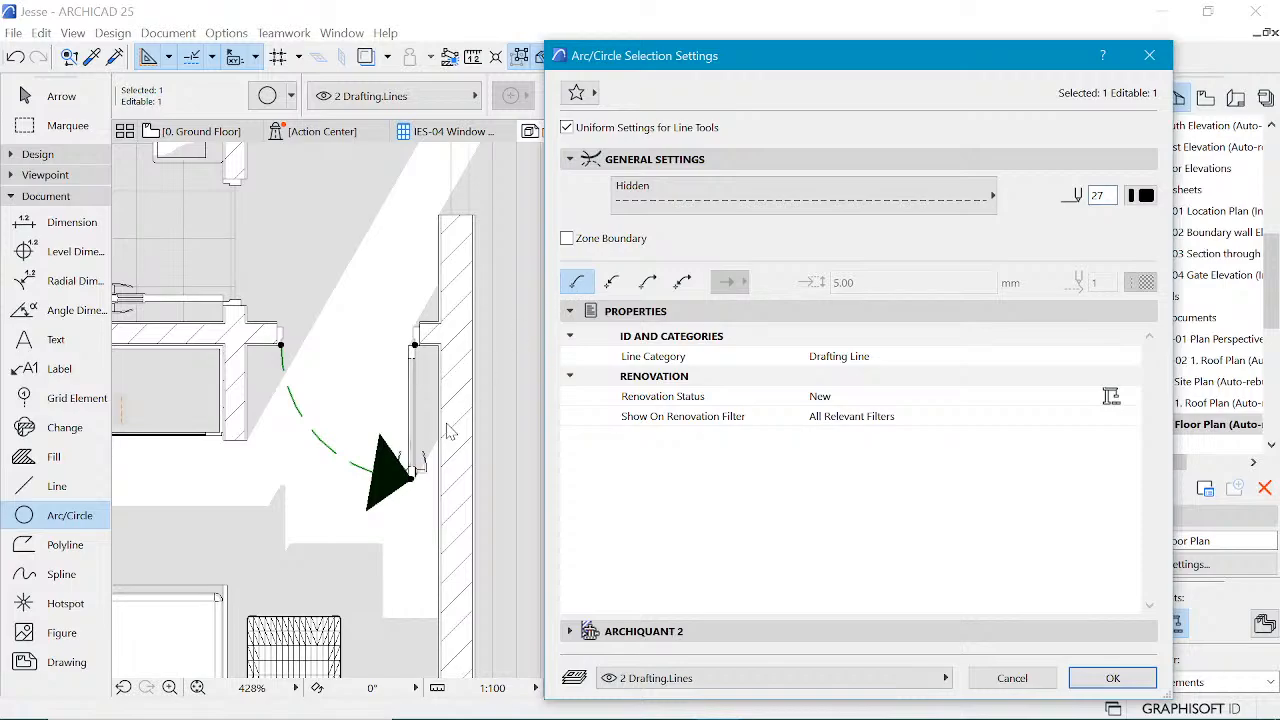
left_click(1112, 678)
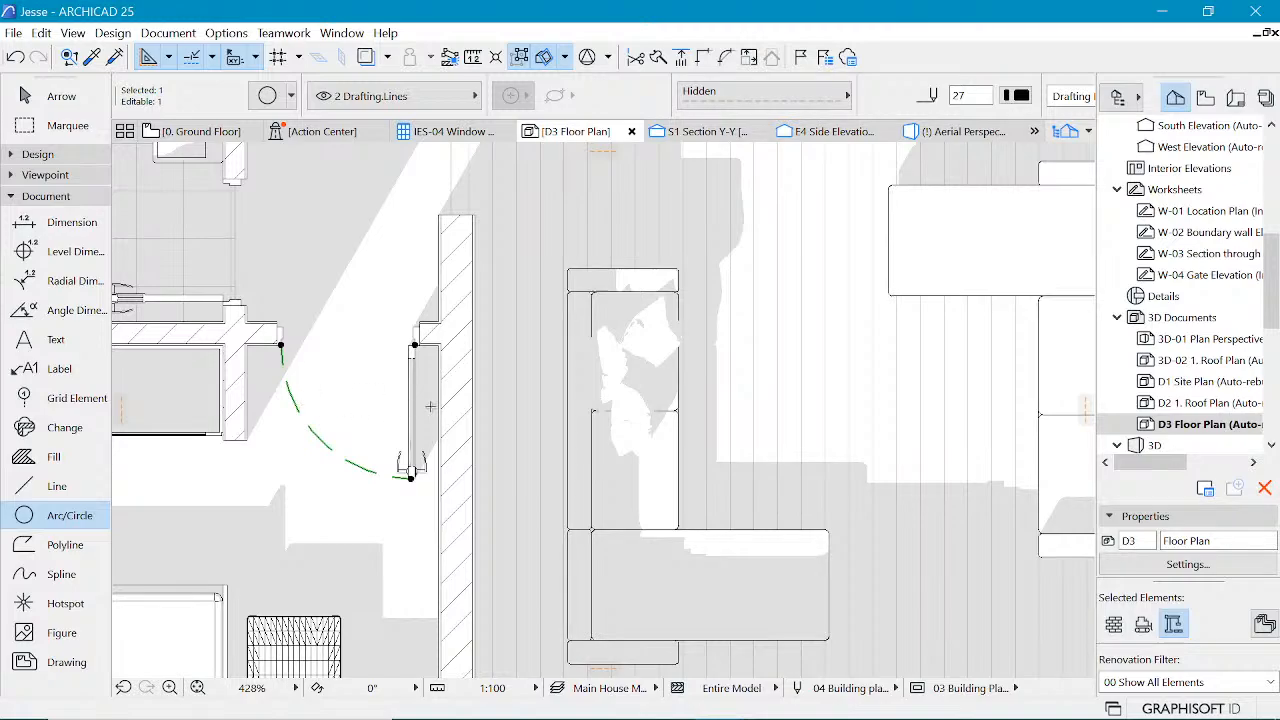
- Copy the lower bedroom door's dashed swing arc to the upper bedroom door, placing its centre at that door's hinge
key("Escape")
scroll(354, 334, "down", 5)
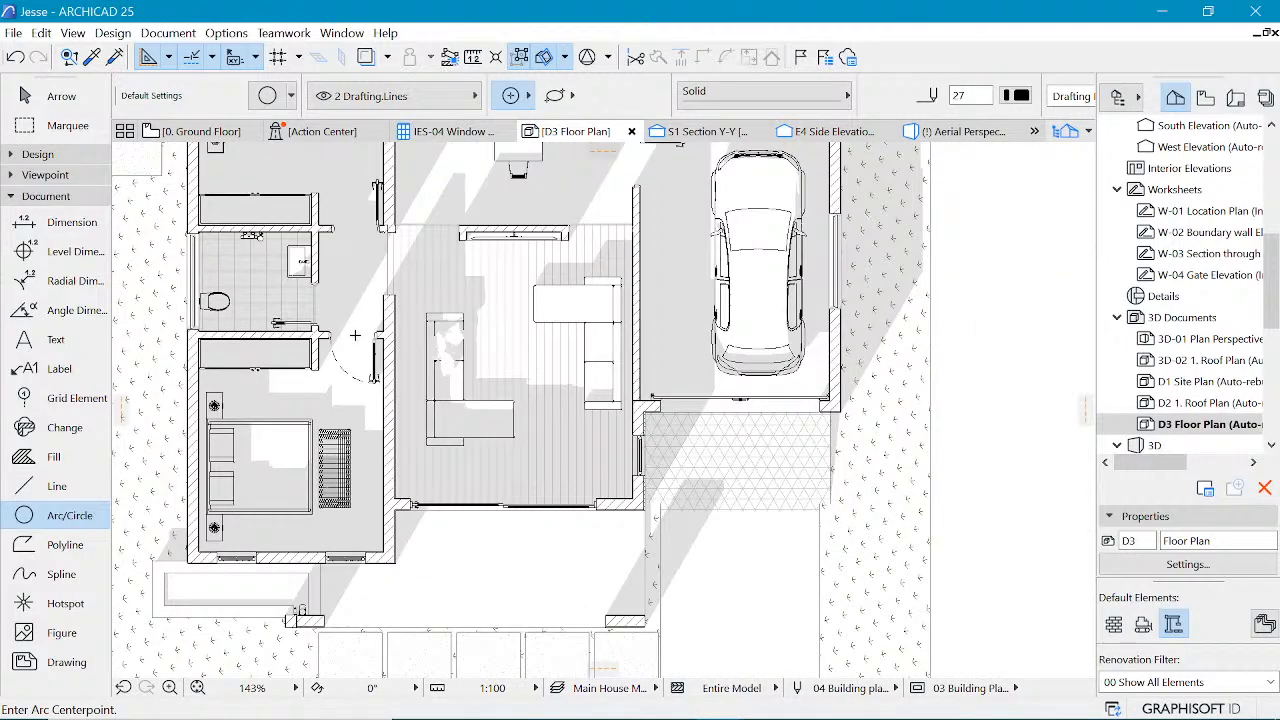
scroll(452, 291, "up", 2)
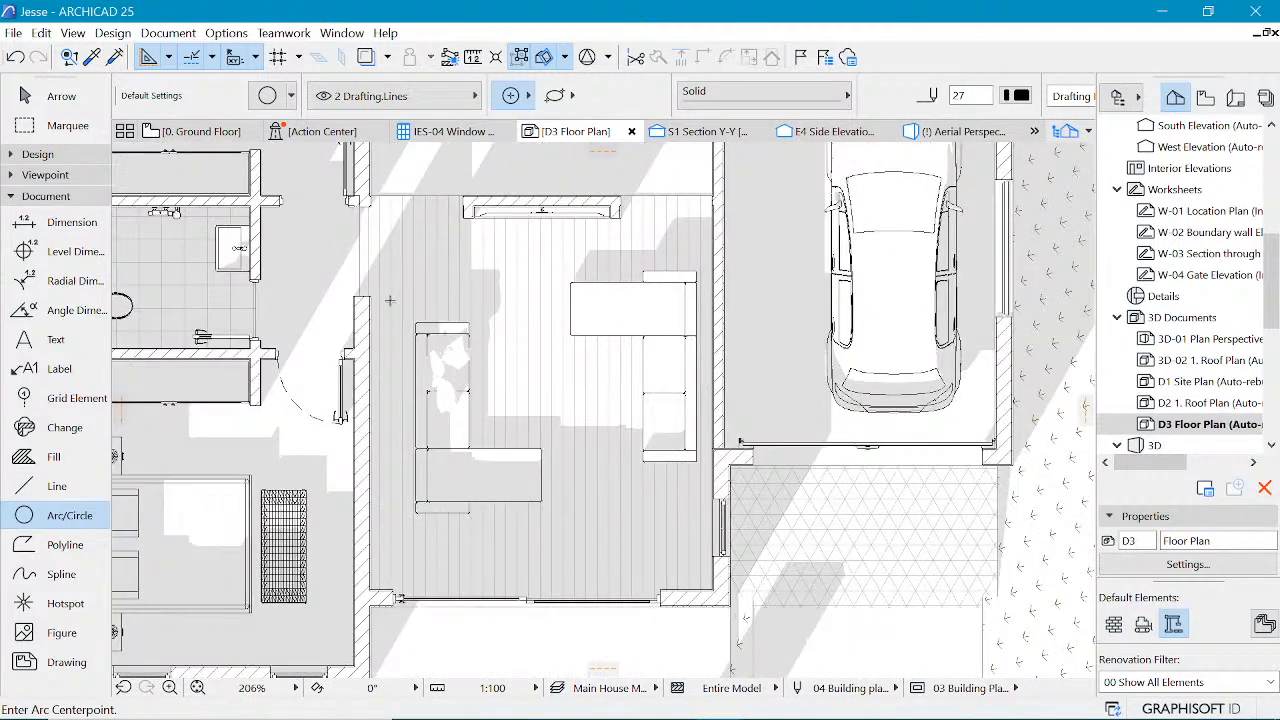
left_click(295, 406, "shift")
key("ctrl+d")
key("ctrl")
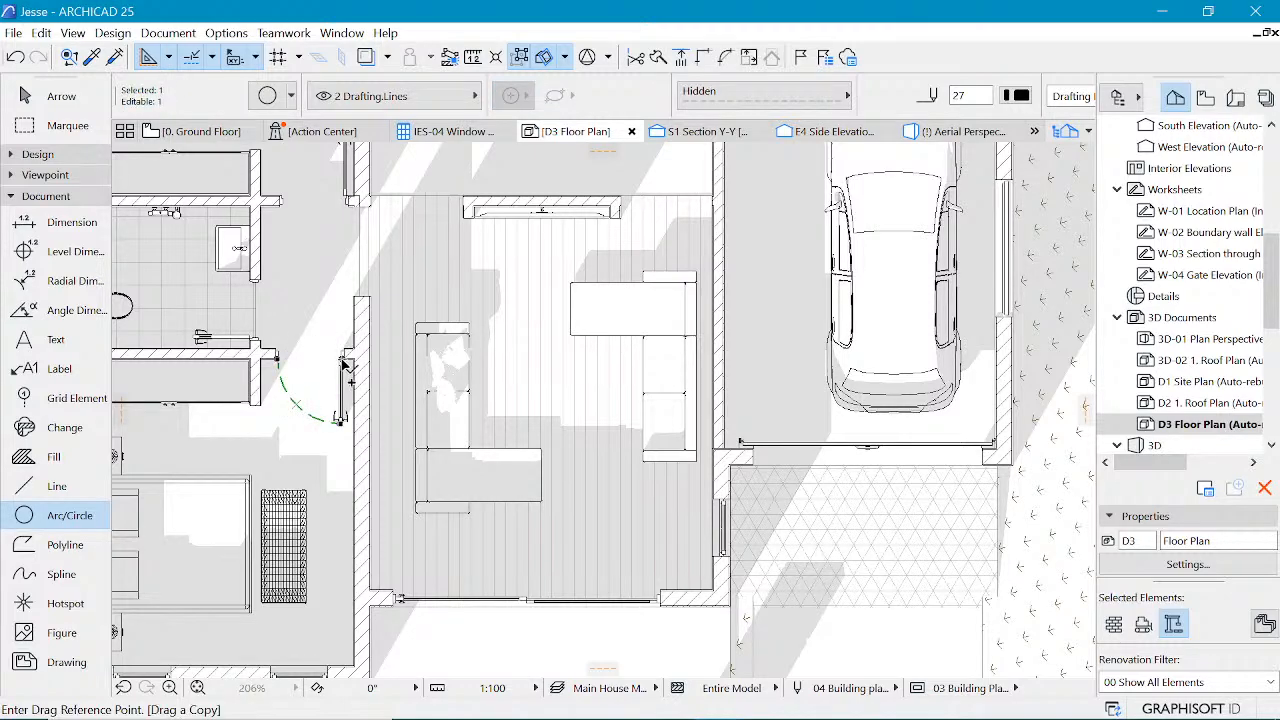
left_click(425, 518)
scroll(425, 518, "down", 2)
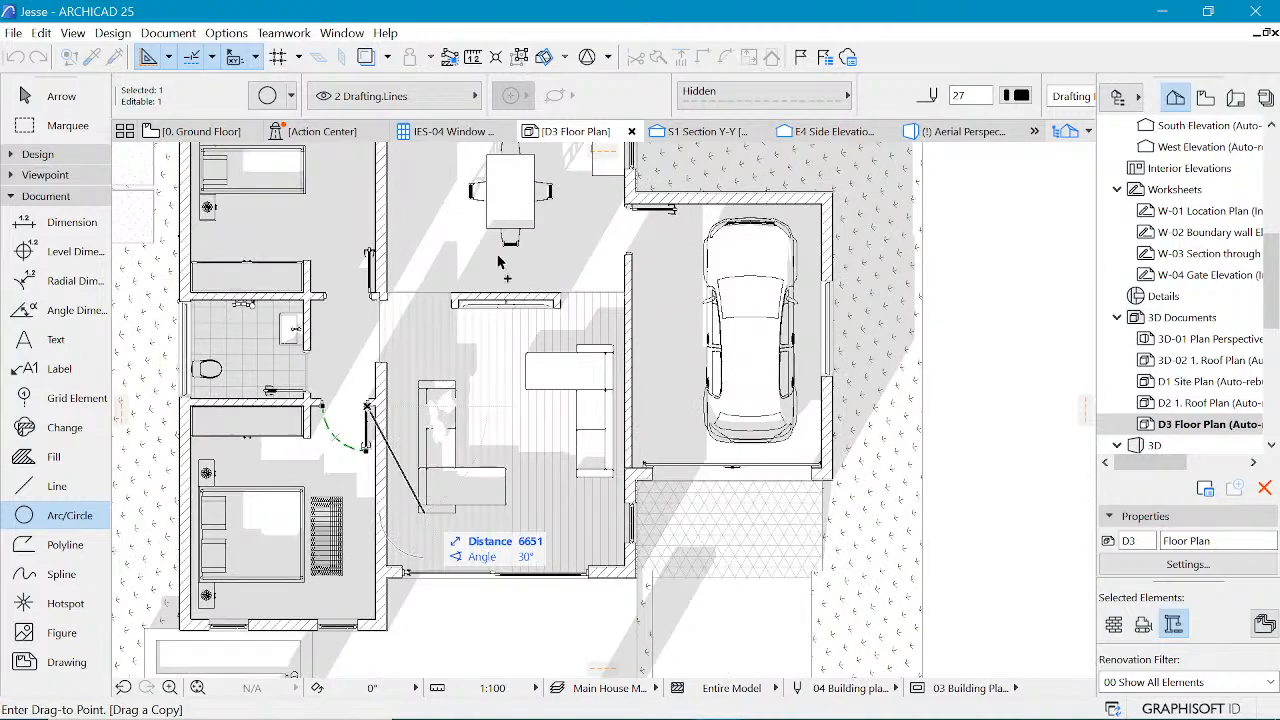
scroll(368, 283, "up", 4)
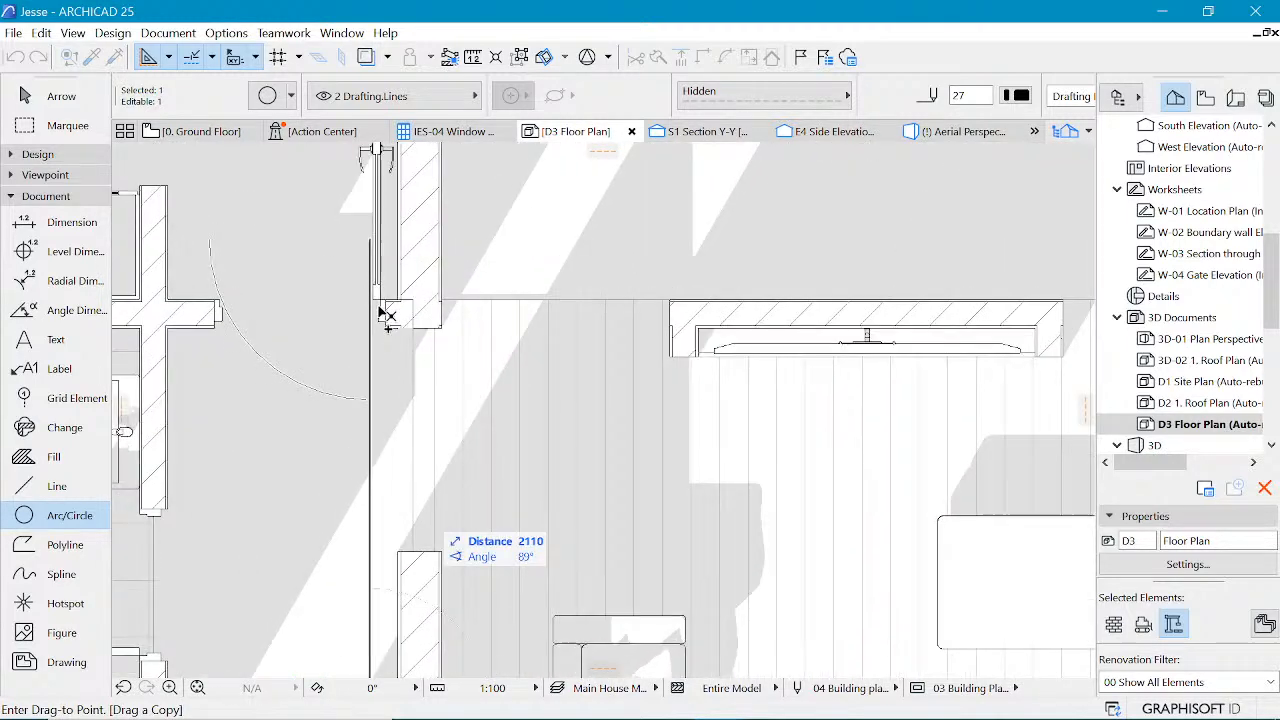
left_click(380, 295)
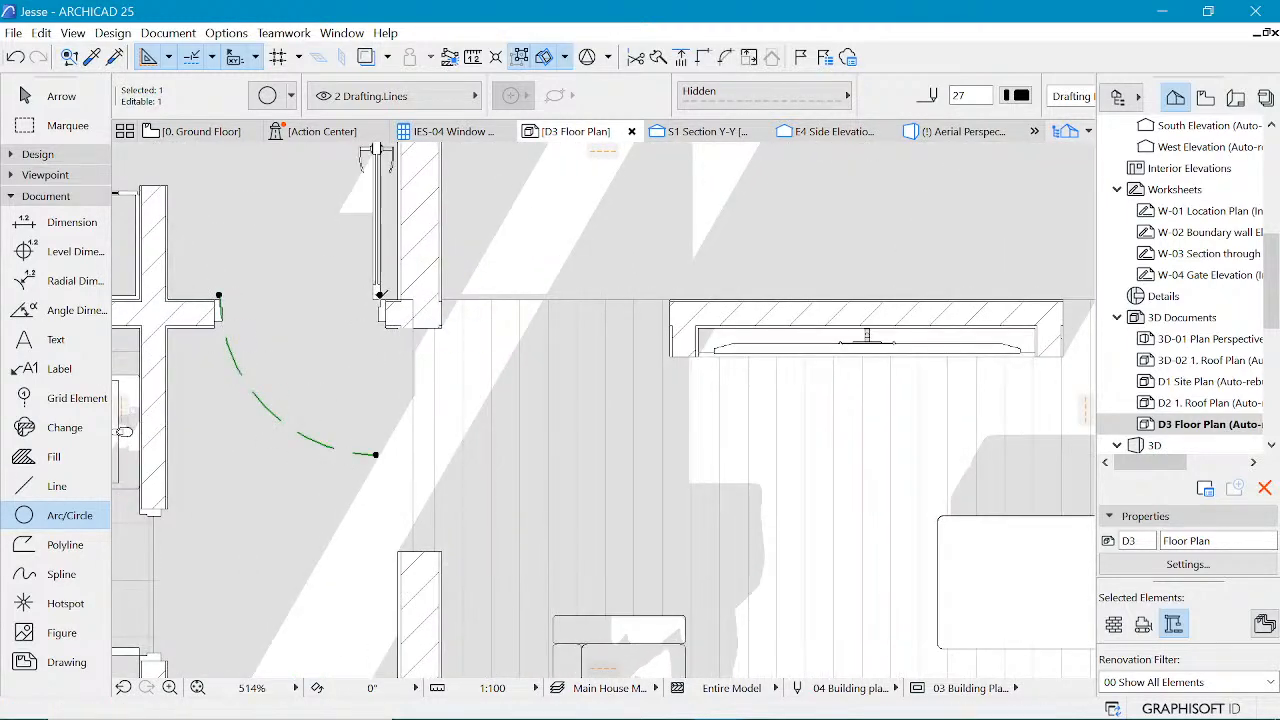
- Mirror the copied arc about a horizontal axis through the upper bedroom door's hinge and move it onto the hinge and open leaf
key("ctrl+m")
left_click(380, 295)
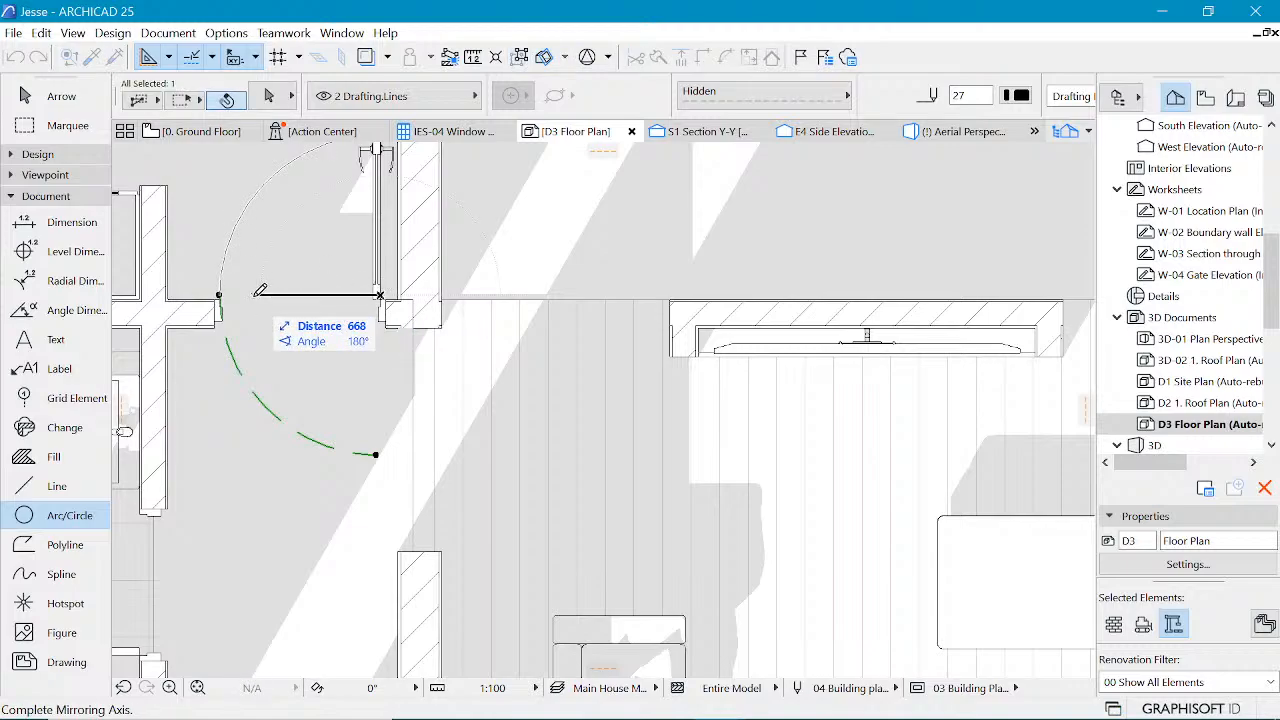
left_click(349, 281)
scroll(368, 281, "up", 2)
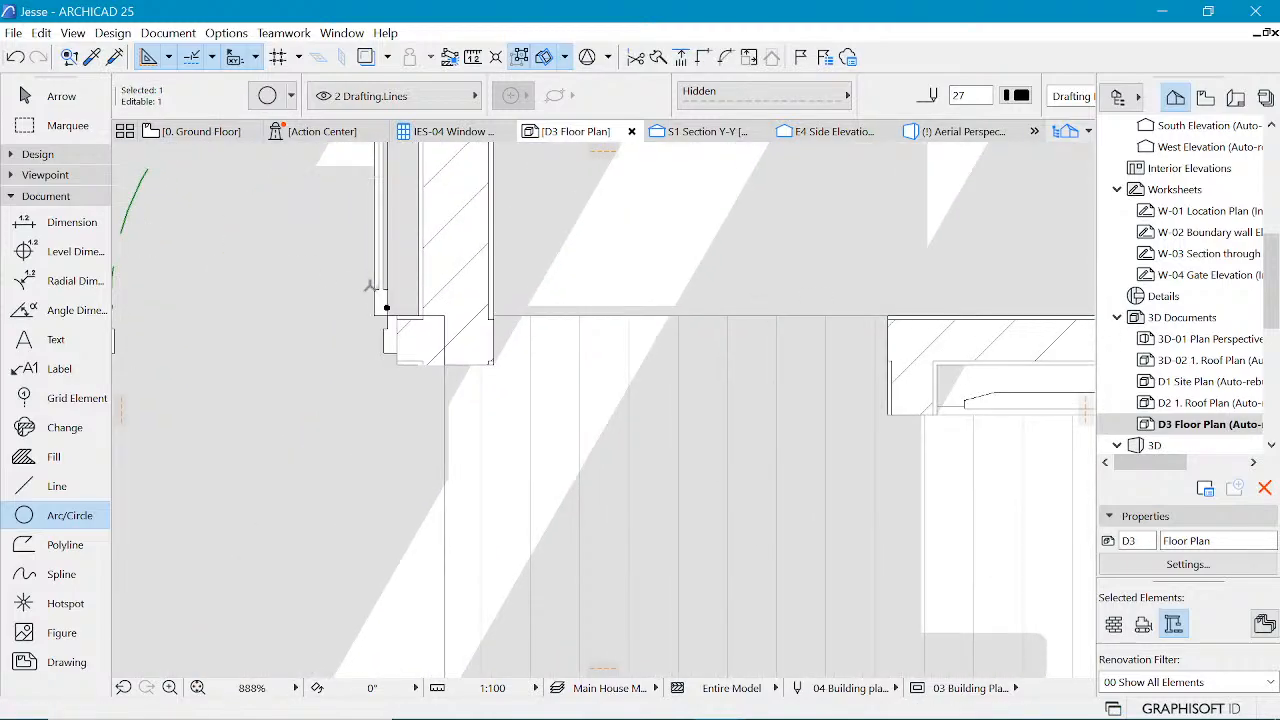
key("ctrl+d")
left_click(386, 308)
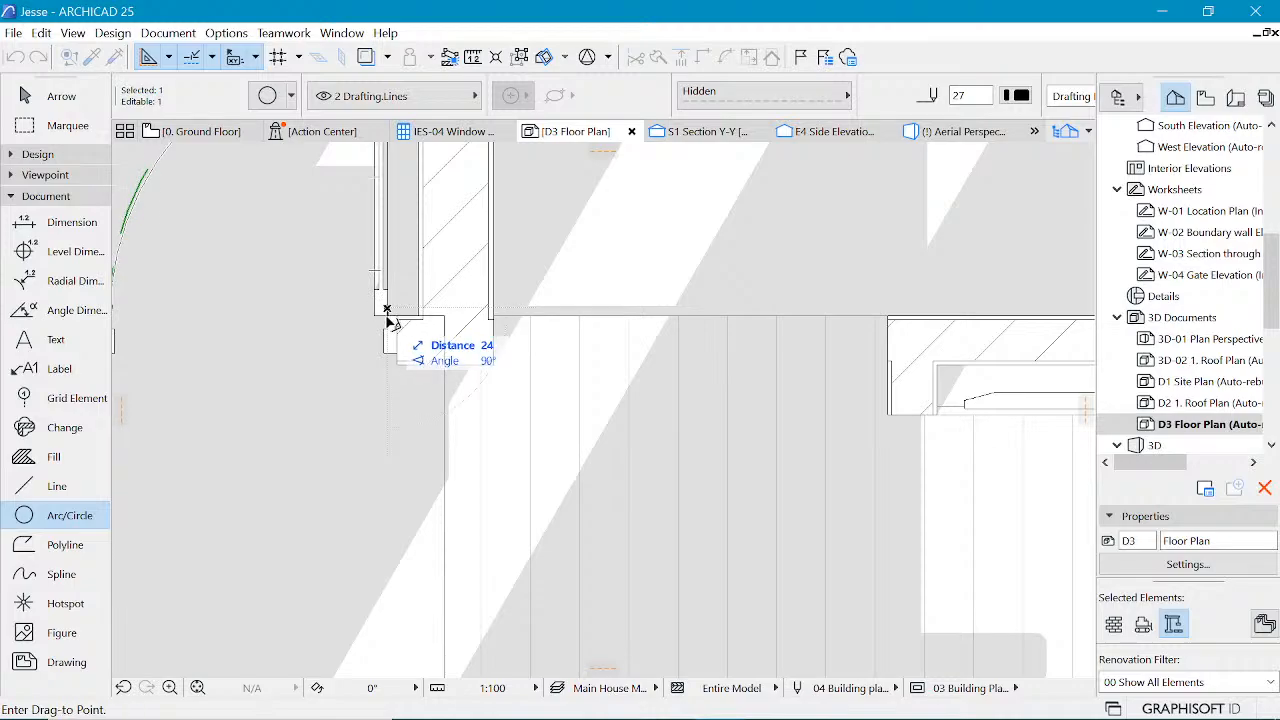
left_click(391, 321)
scroll(343, 334, "down", 2)
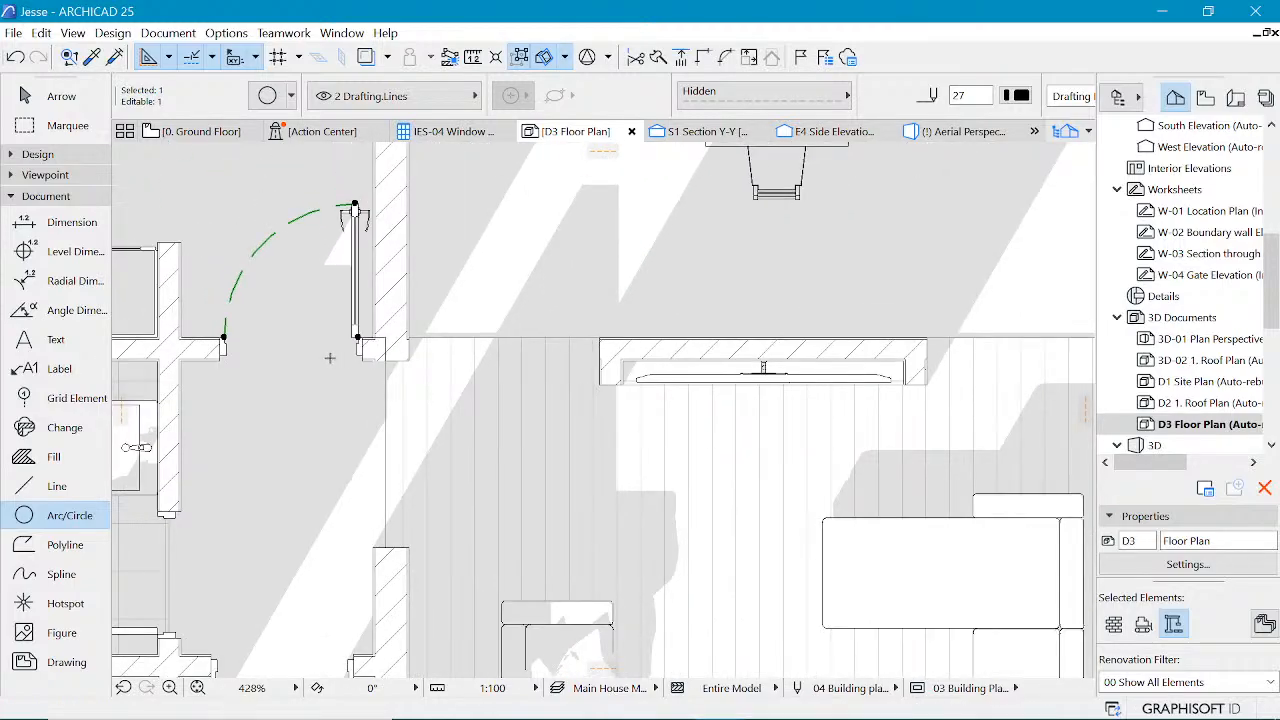
- Mirror a copy of the upper bedroom arc across a vertical axis to the garage door, and flip that copy about a horizontal axis
scroll(329, 357, "down", 2)
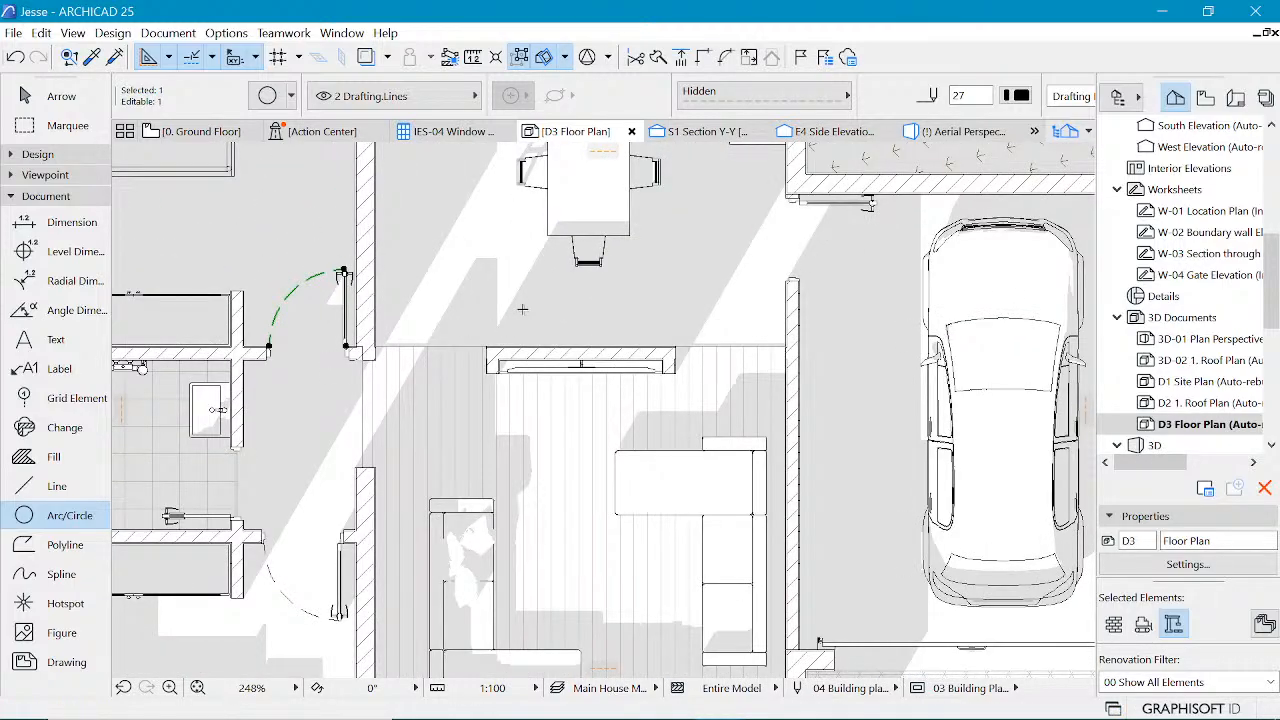
key("ctrl+alt+m")
left_click(582, 298)
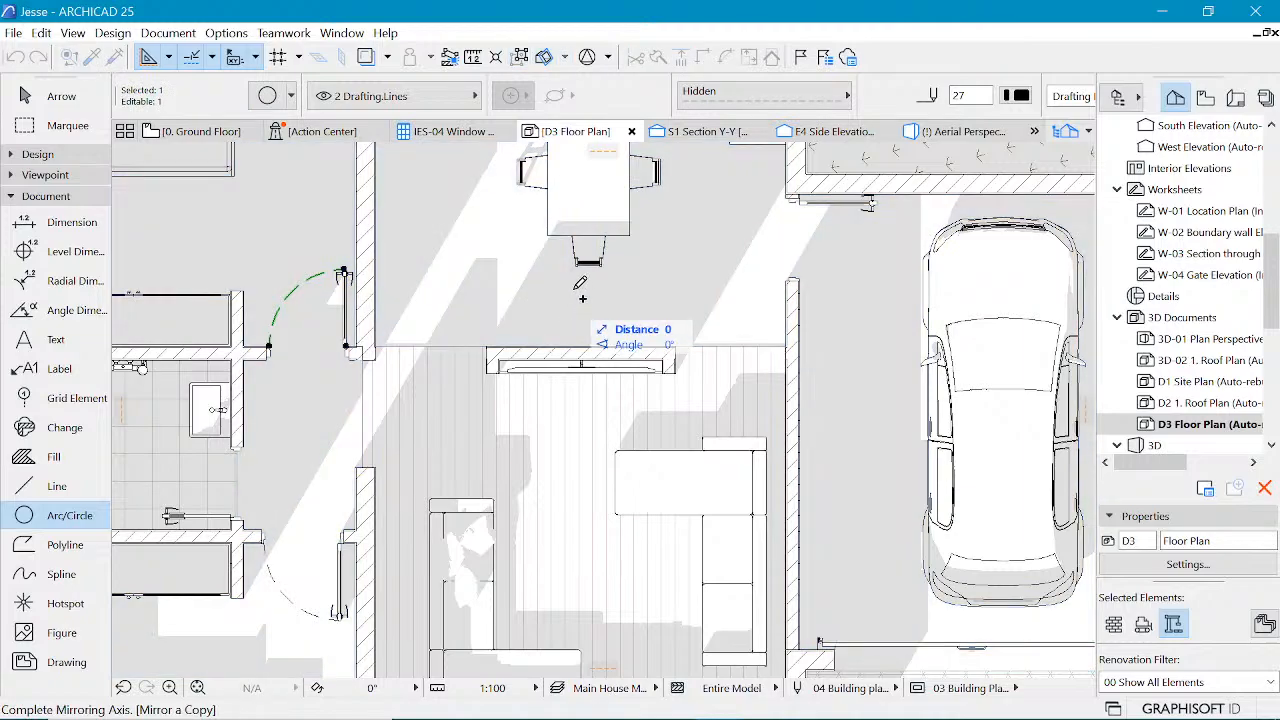
left_click(566, 300)
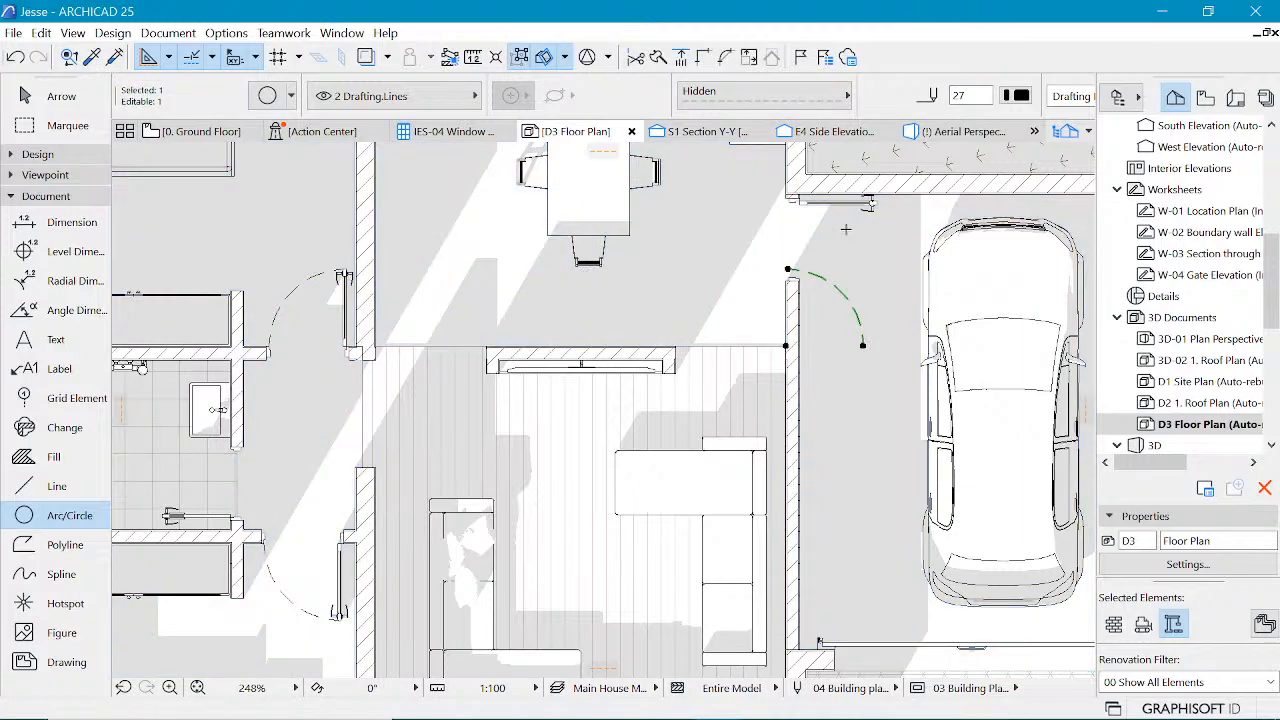
key("ctrl+alt+m")
left_click(788, 270)
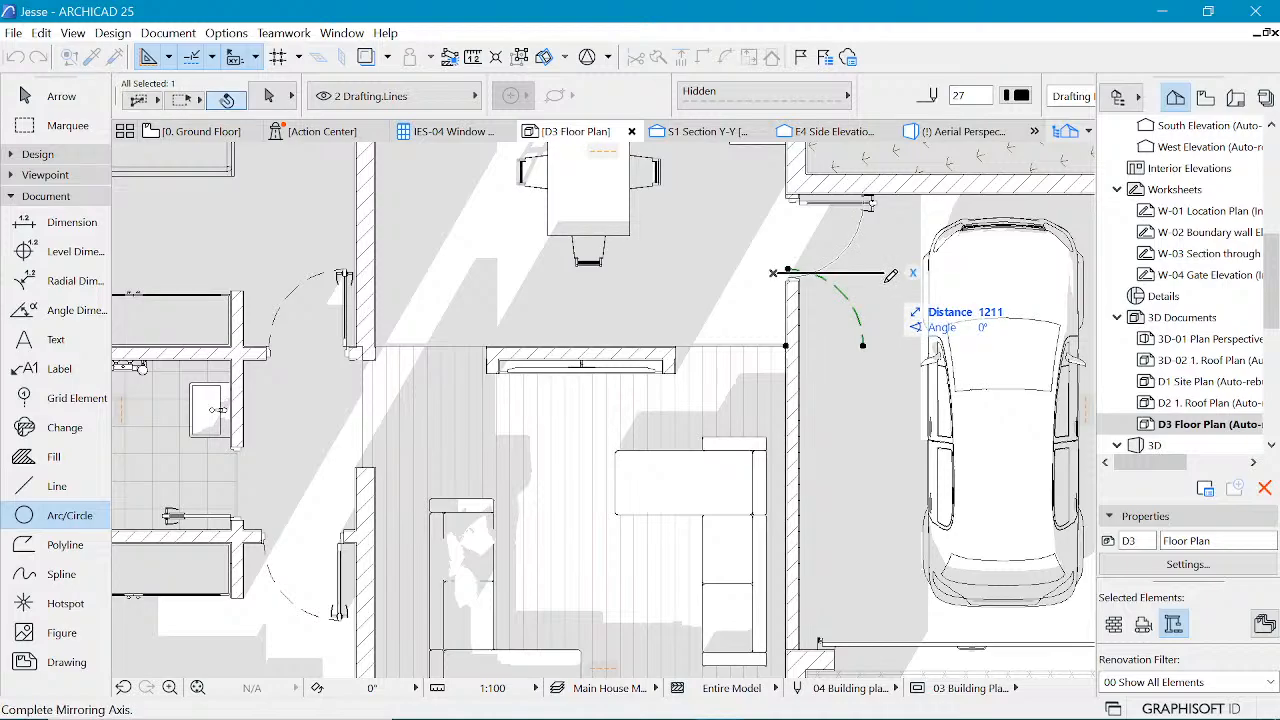
left_click(890, 273)
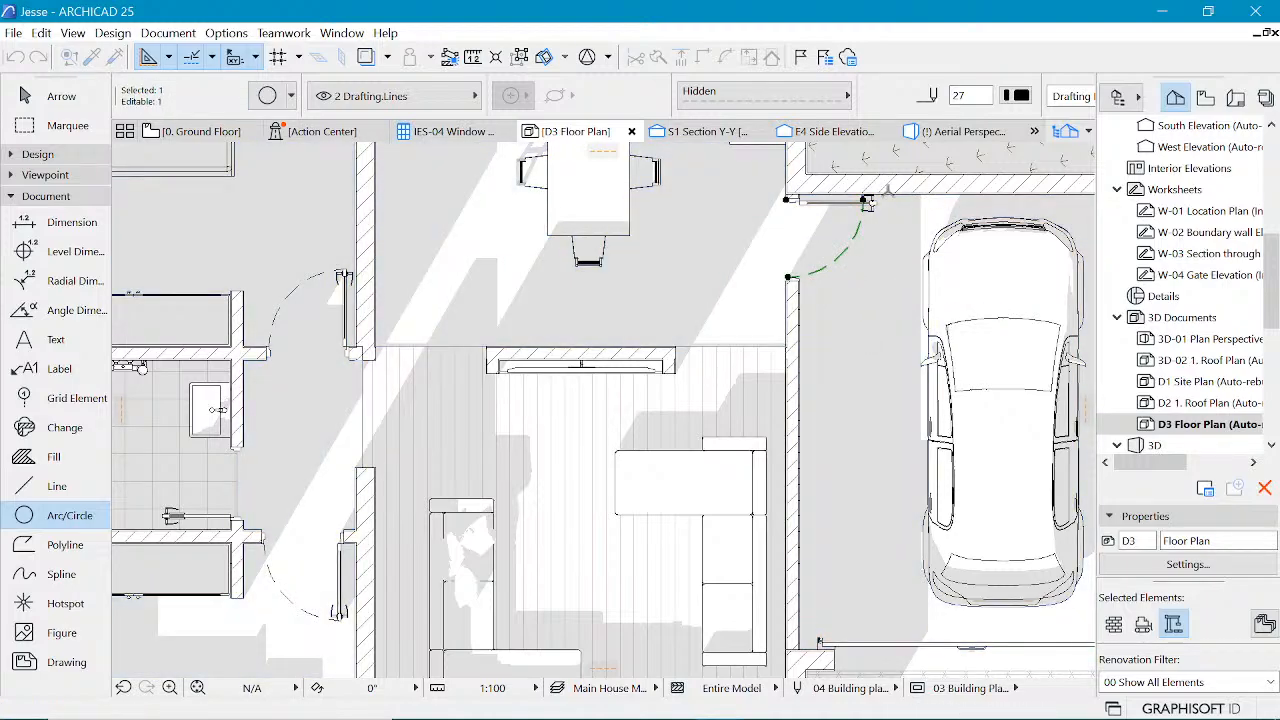
- Move the garage door's swing arc so it meets the end of the open leaf and the opposite jamb
key("ctrl+d")
scroll(878, 205, "up", 4)
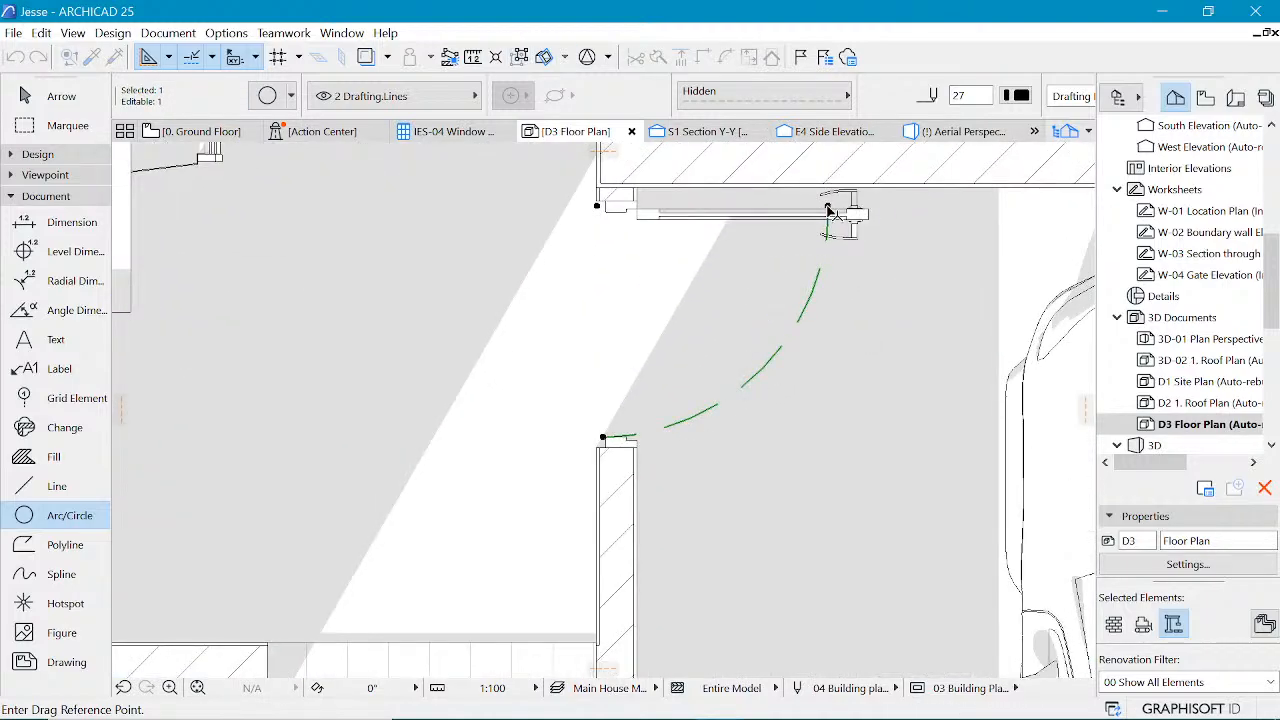
left_click(852, 211)
left_click(895, 211)
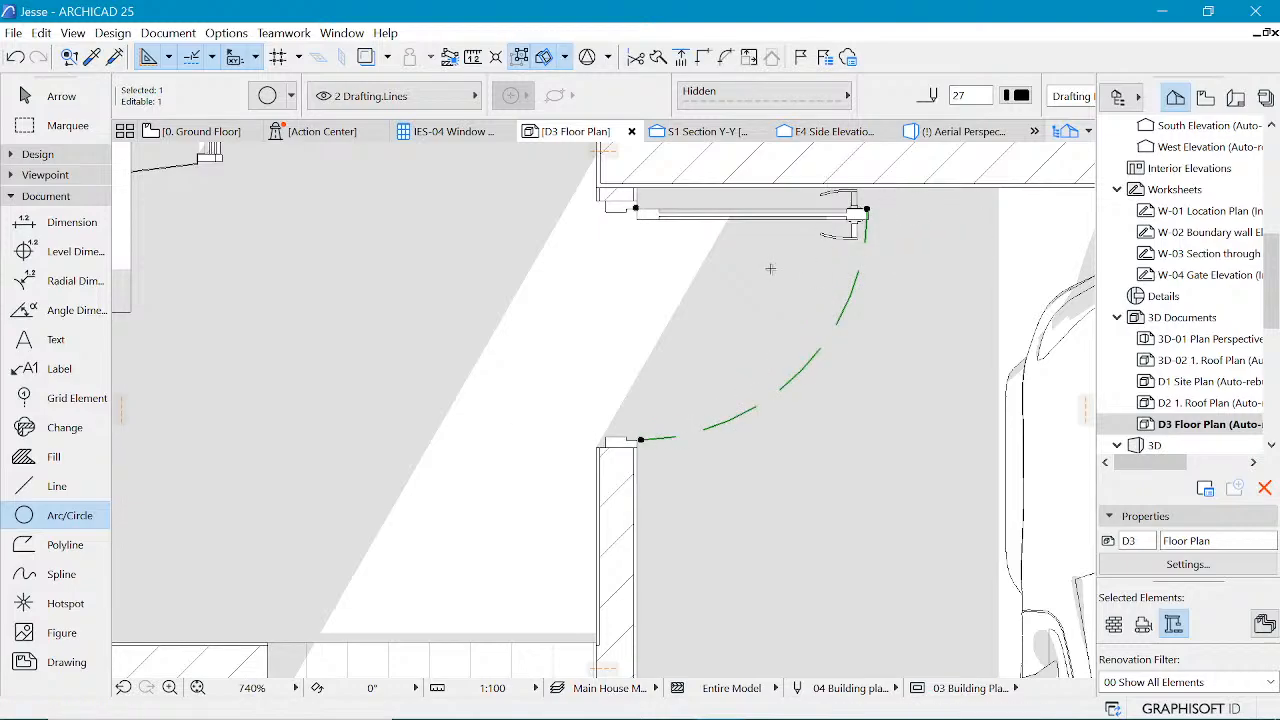
scroll(662, 284, "down", 5)
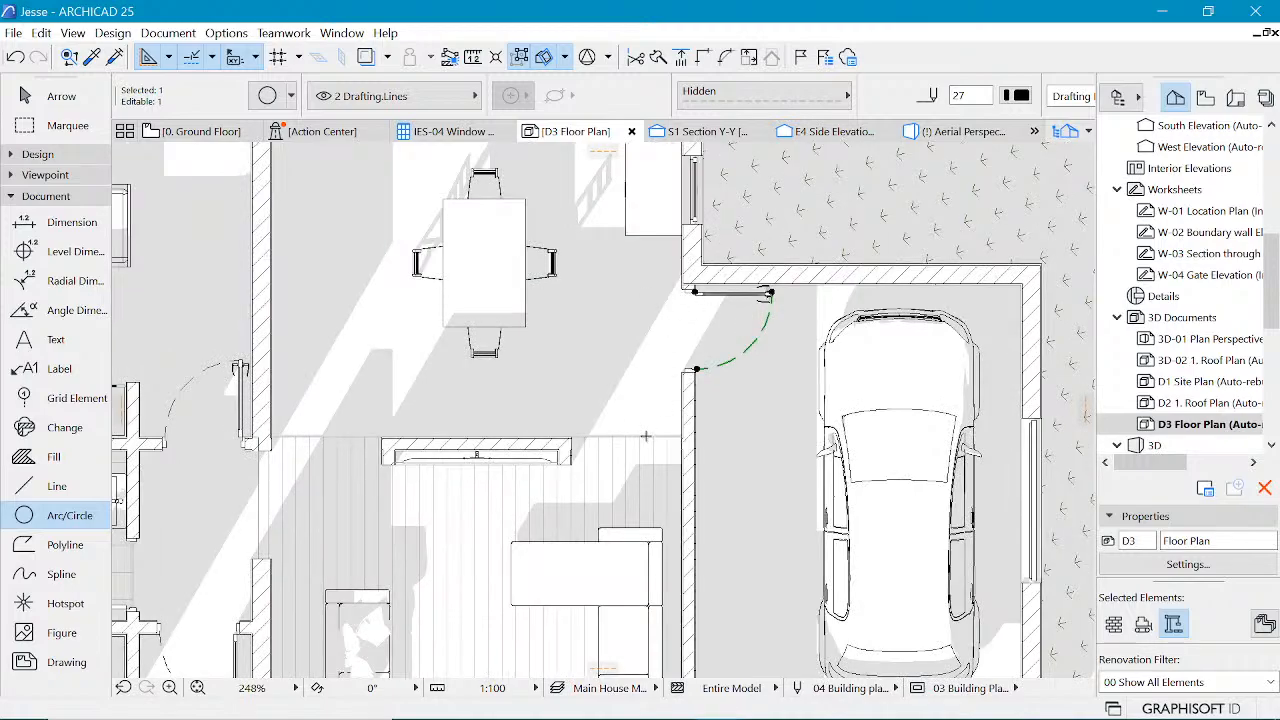
- Mirror a copy of the garage door arc about a horizontal axis and move the copy to the entrance door beside the kitchen
scroll(645, 436, "down", 2)
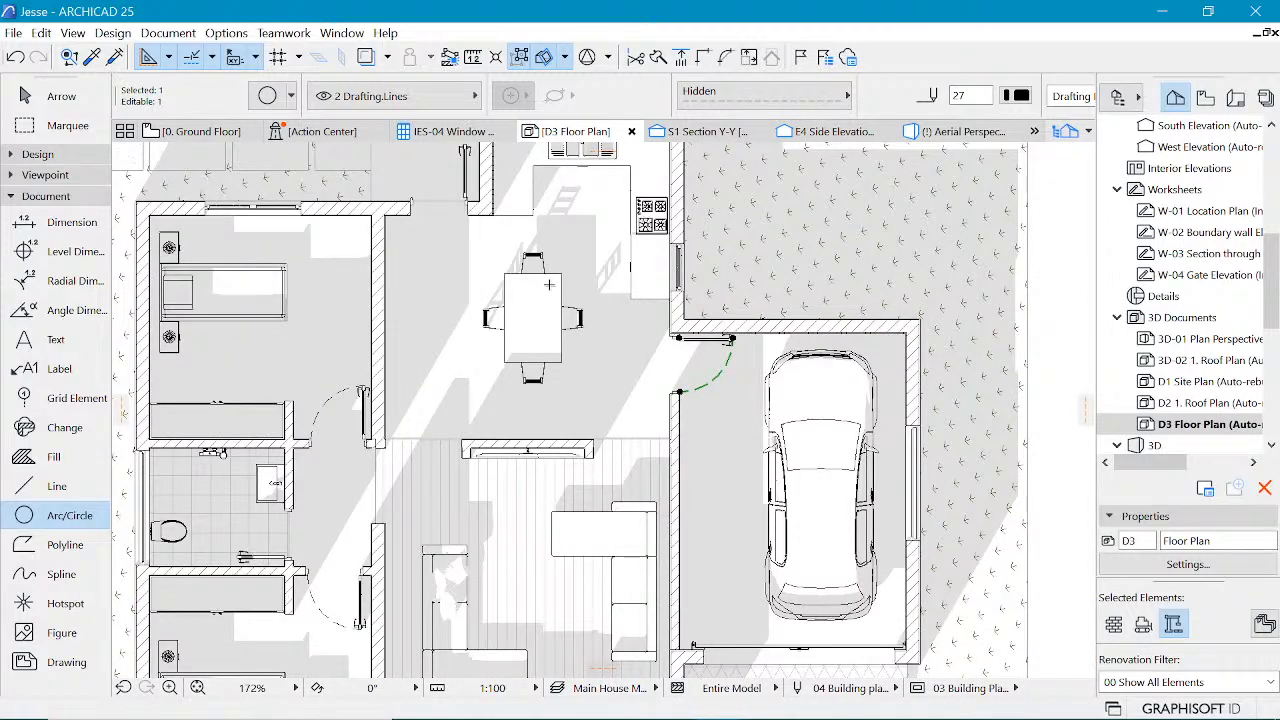
key("ctrl+shift+m")
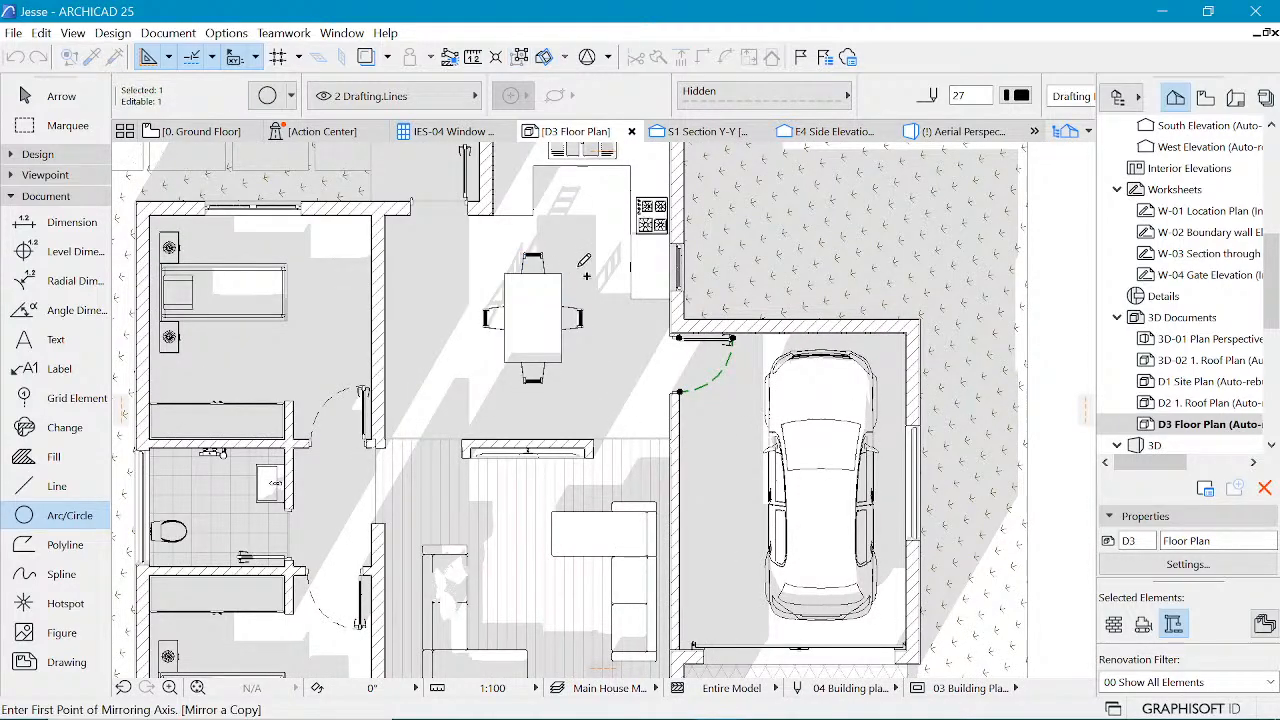
left_click(491, 267)
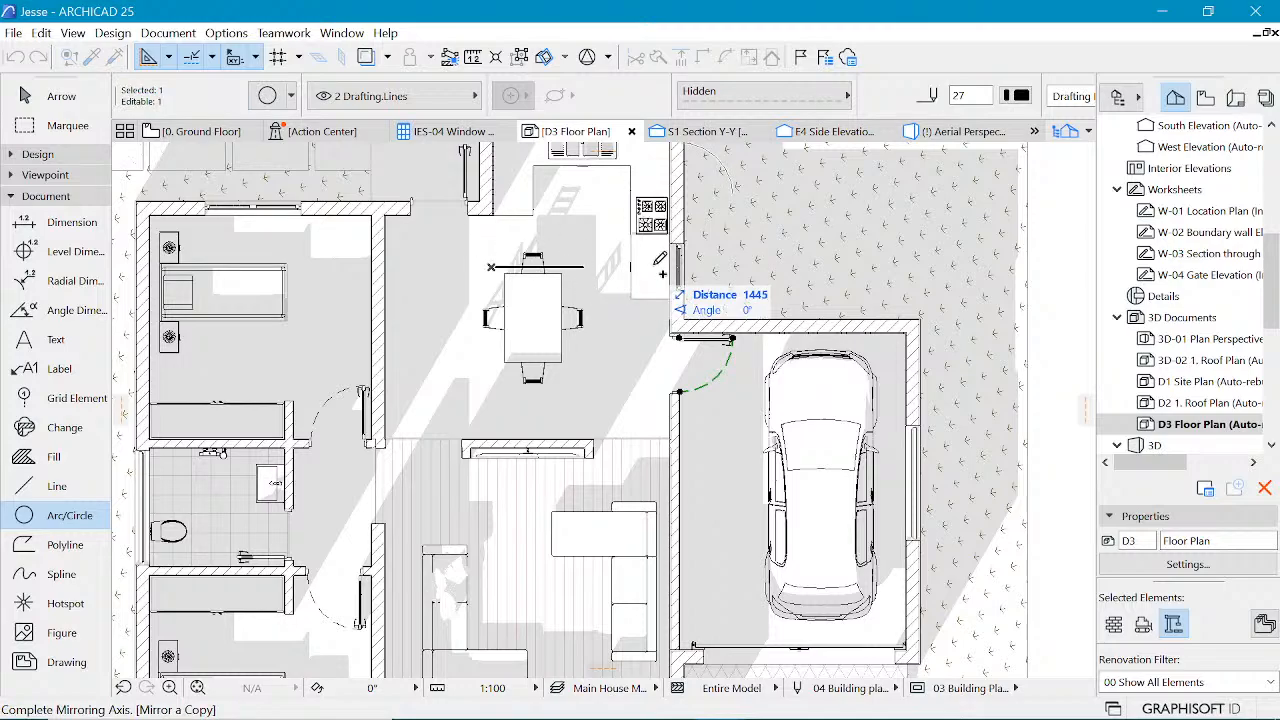
left_click(662, 267)
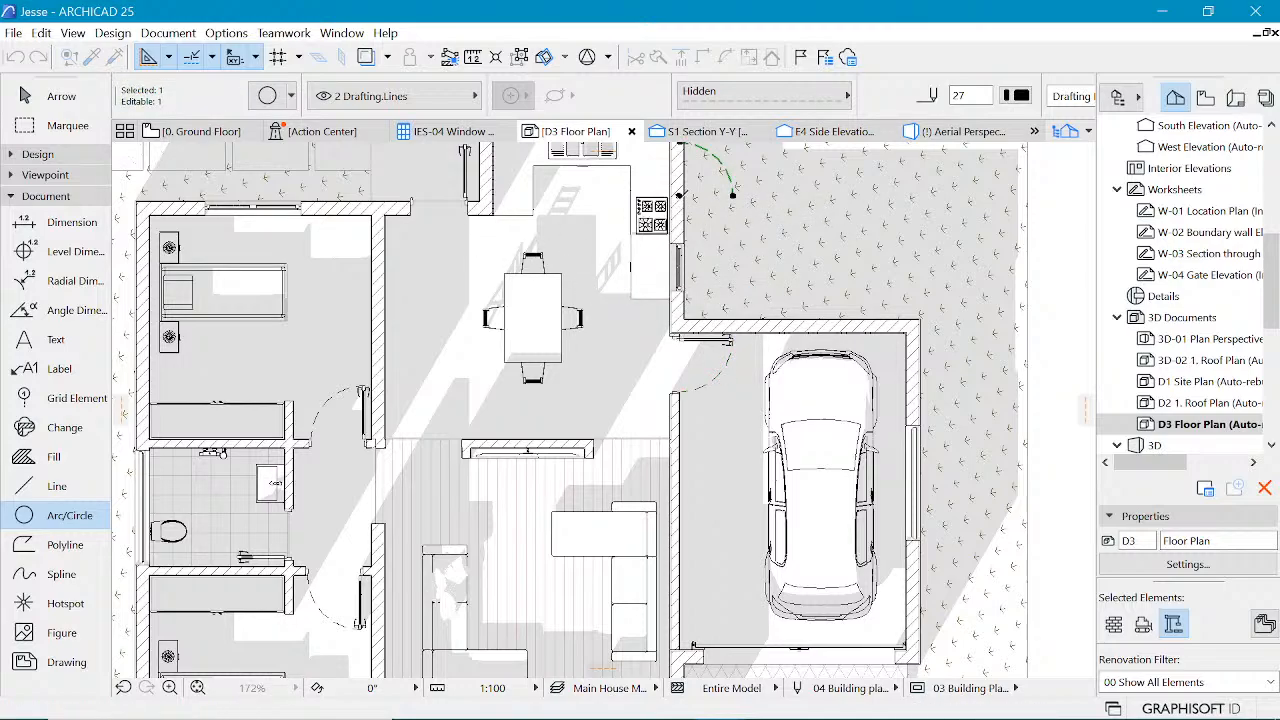
key("ctrl+d")
left_click(680, 196)
left_click(413, 207)
- Mirror the entrance door arc about a vertical axis and move it to meet the open leaf's end and opposite jamb
key("ctrl+m")
left_click(445, 237)
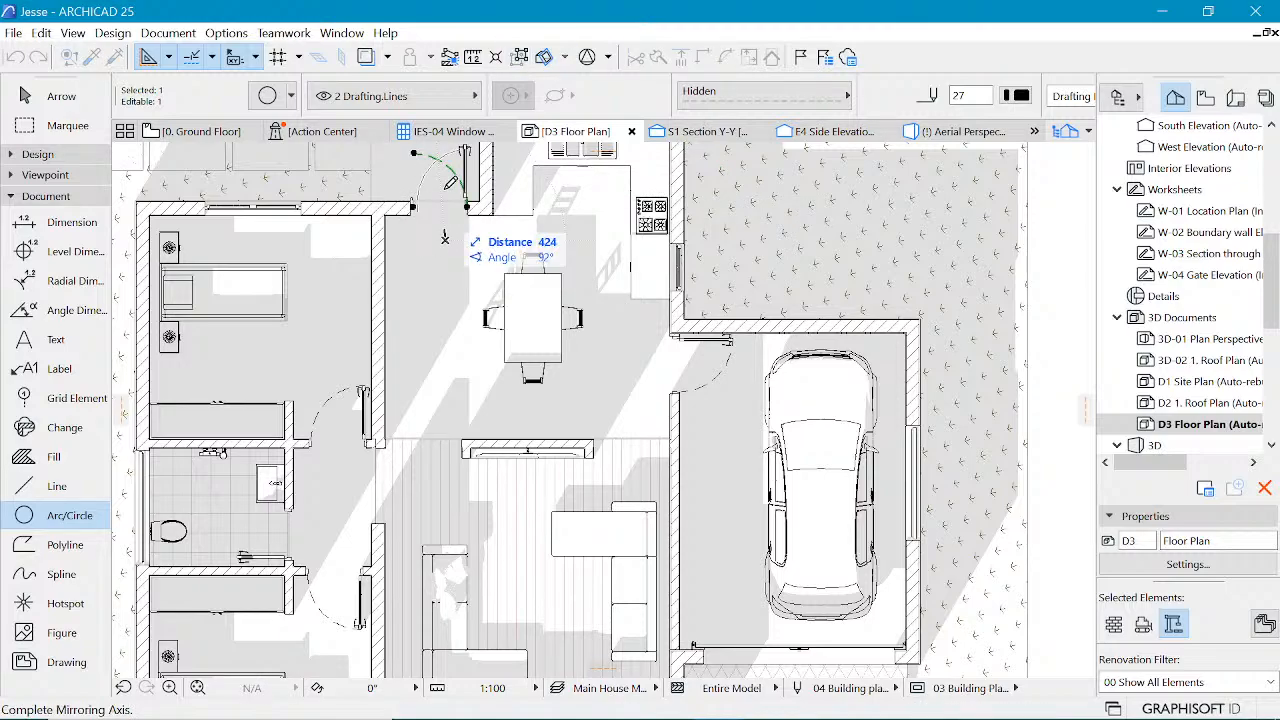
left_click(445, 190)
scroll(464, 164, "up", 3)
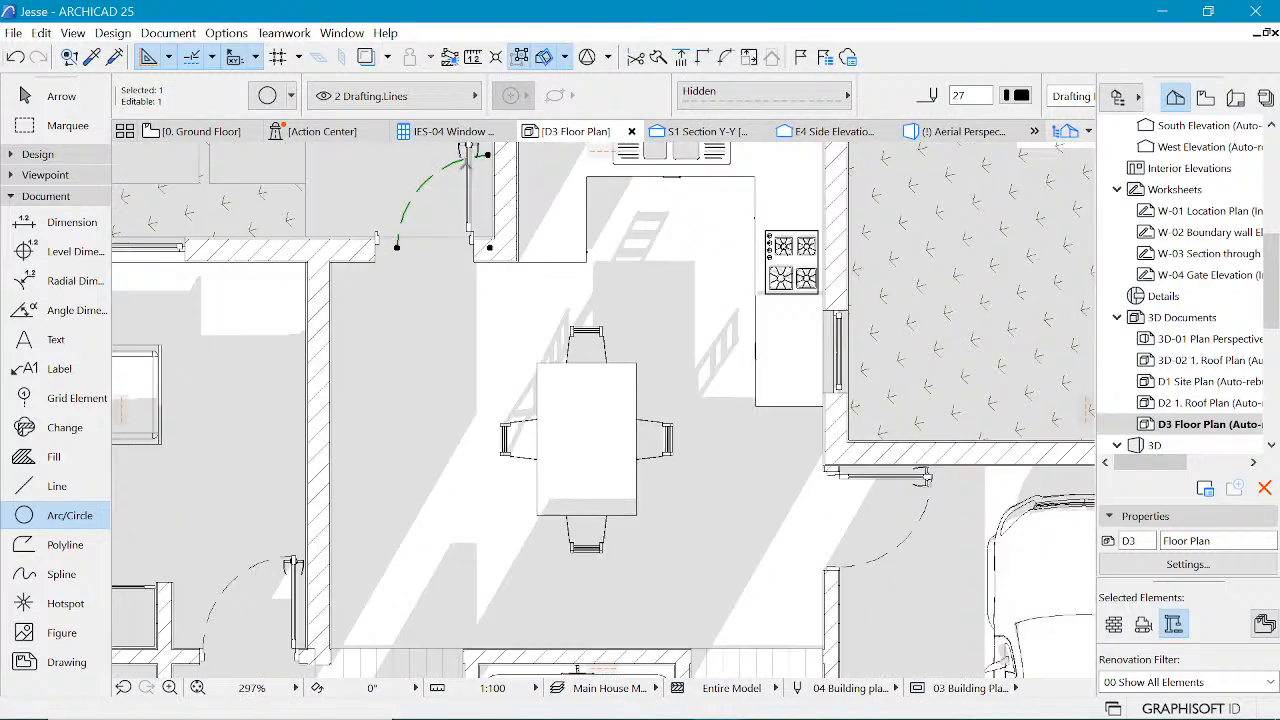
scroll(466, 160, "up", 3)
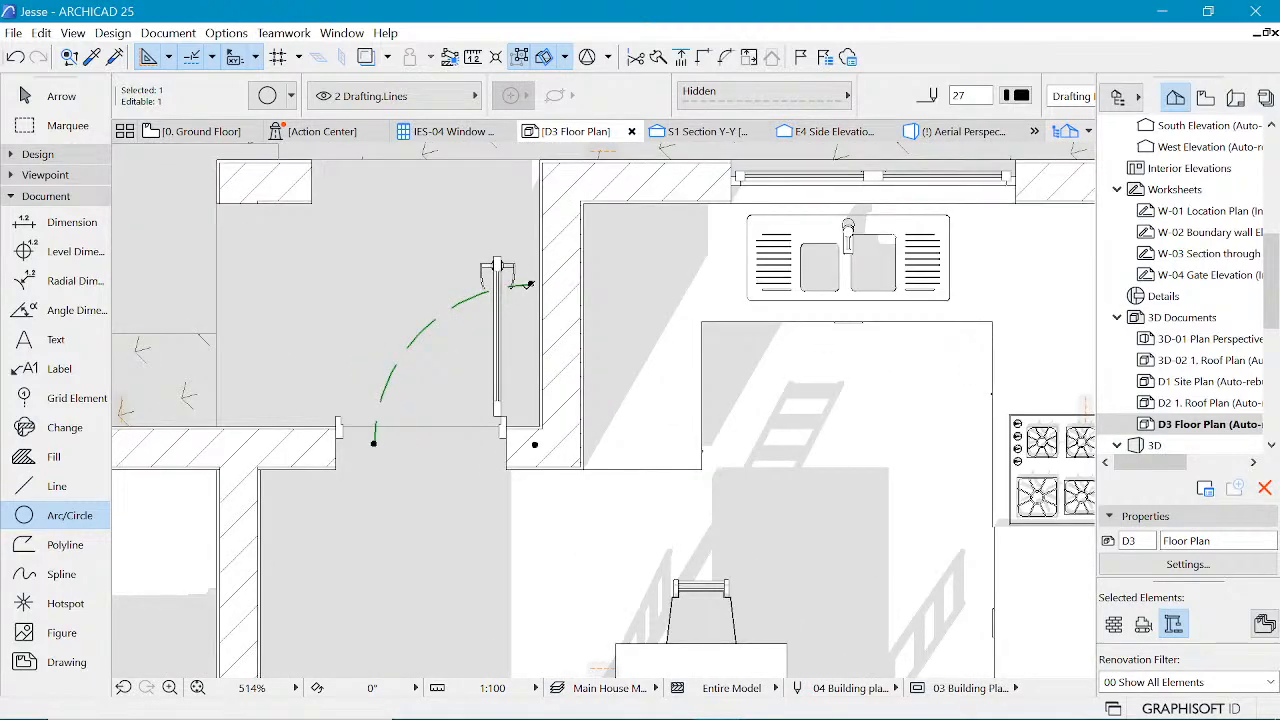
key("ctrl+d")
left_click(529, 285)
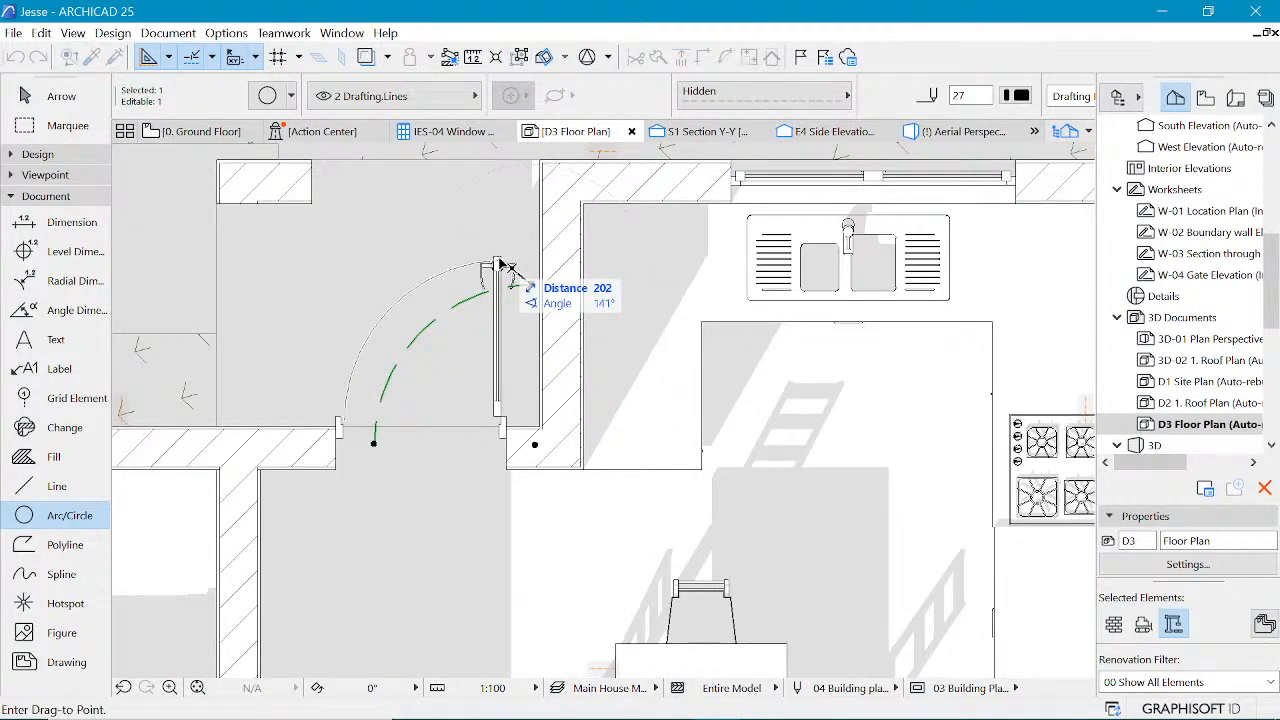
left_click(508, 265)
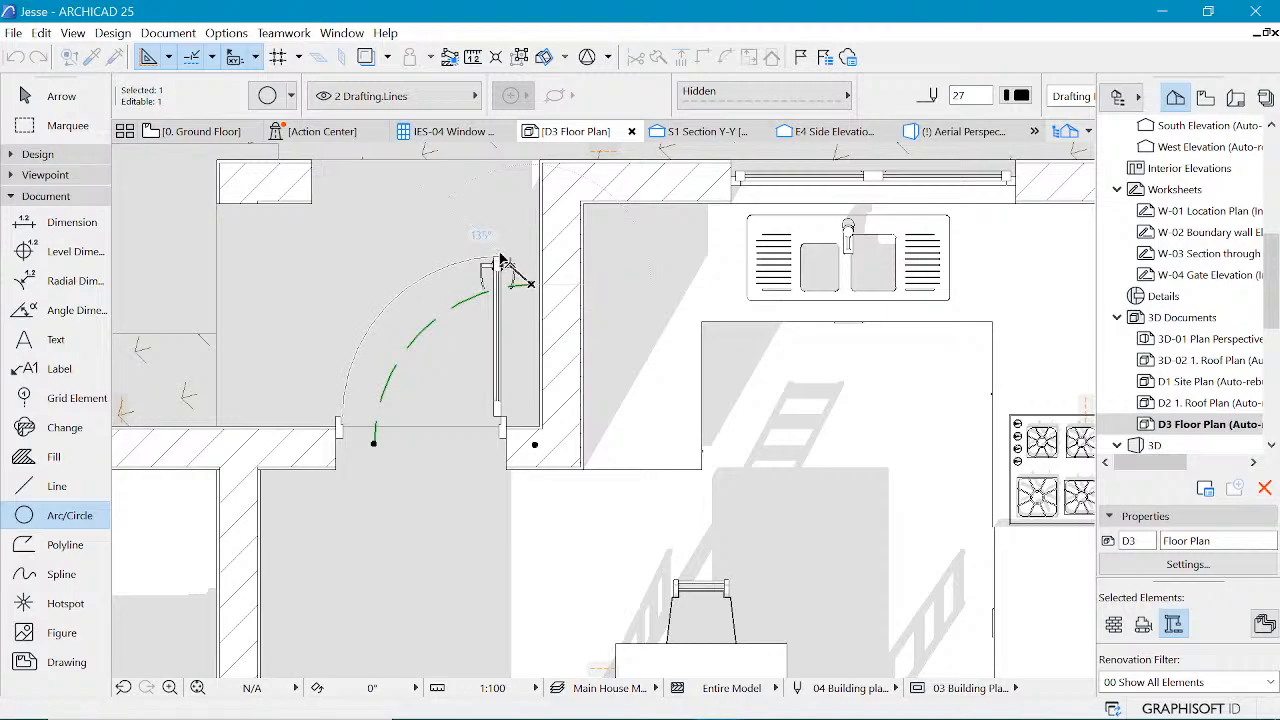
scroll(507, 217, "down", 6)
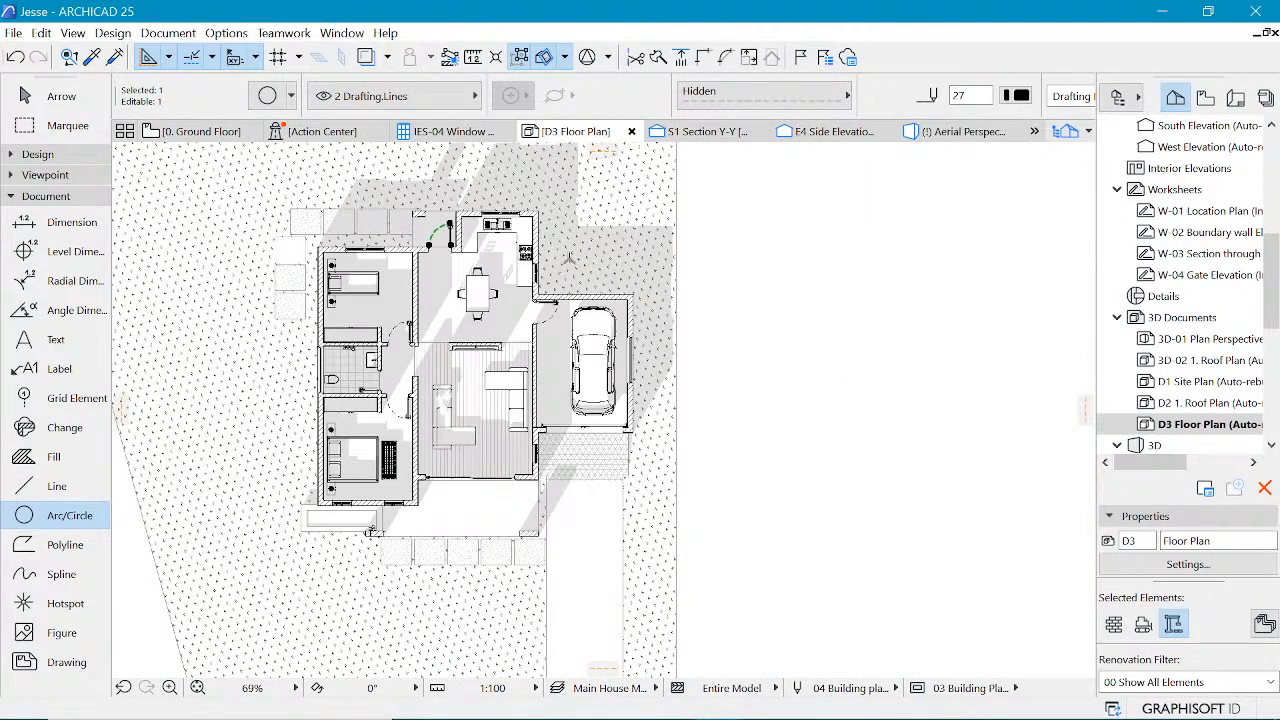
key("Escape")
- Set the 3D opening length of the sitting room's sliding door to 500
scroll(550, 236, "up", 2)
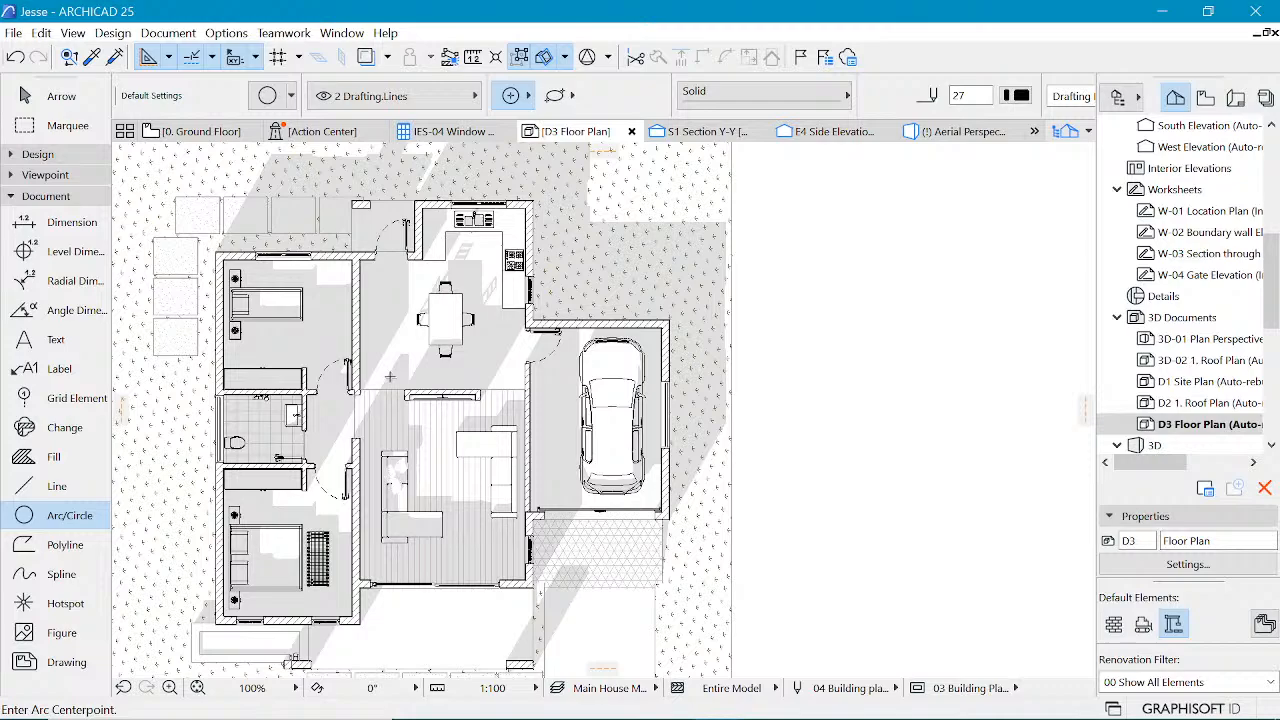
scroll(424, 245, "down", 1)
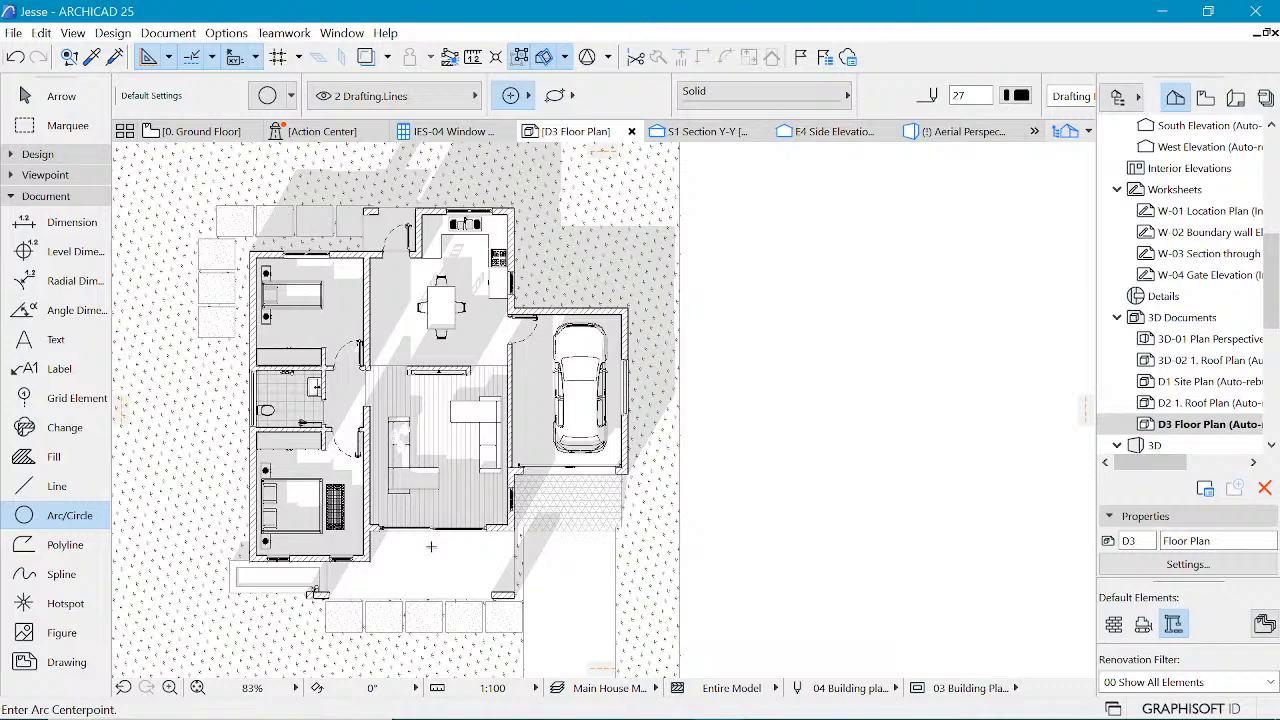
scroll(431, 546, "up", 4)
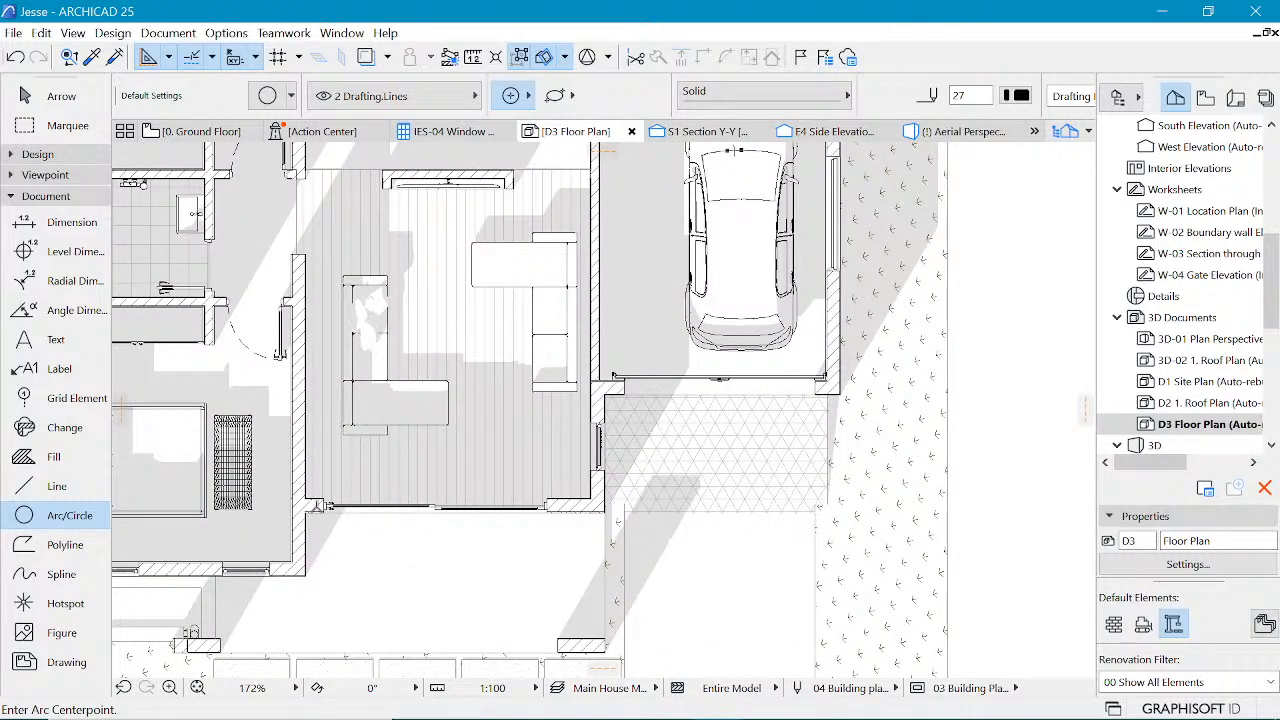
left_click(325, 508, "shift")
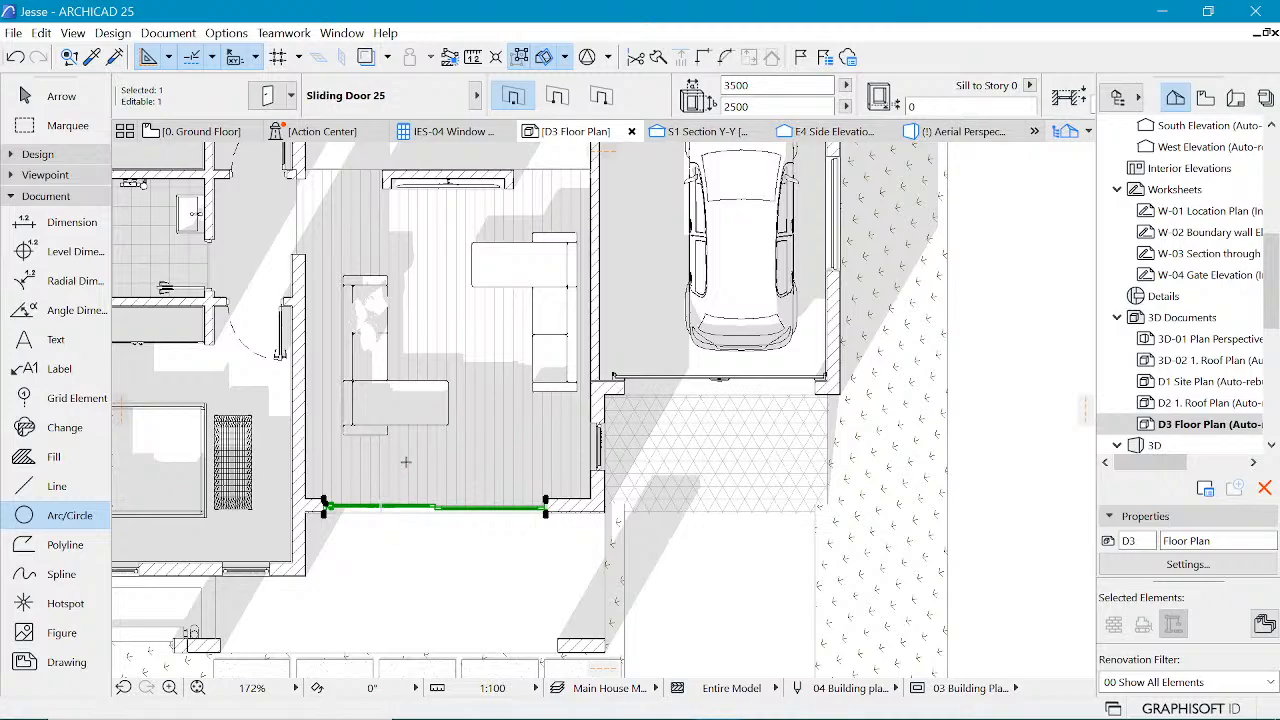
key("ctrl+t")
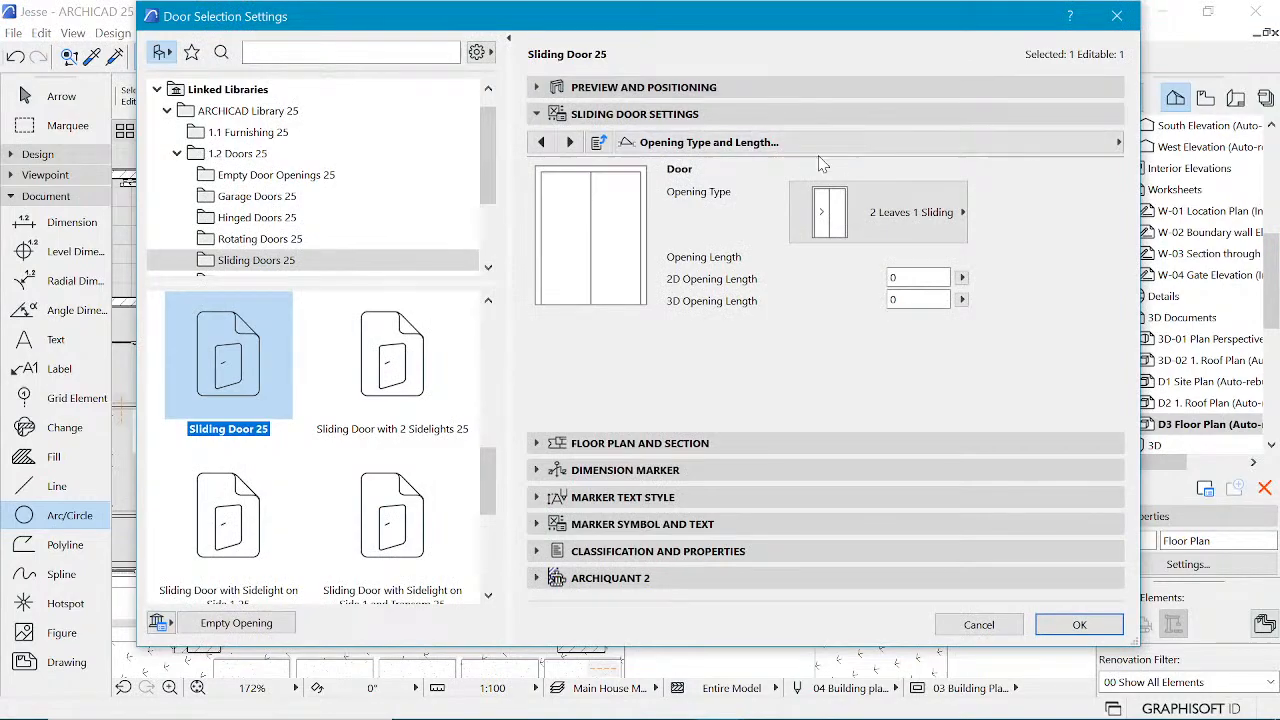
left_click(977, 147)
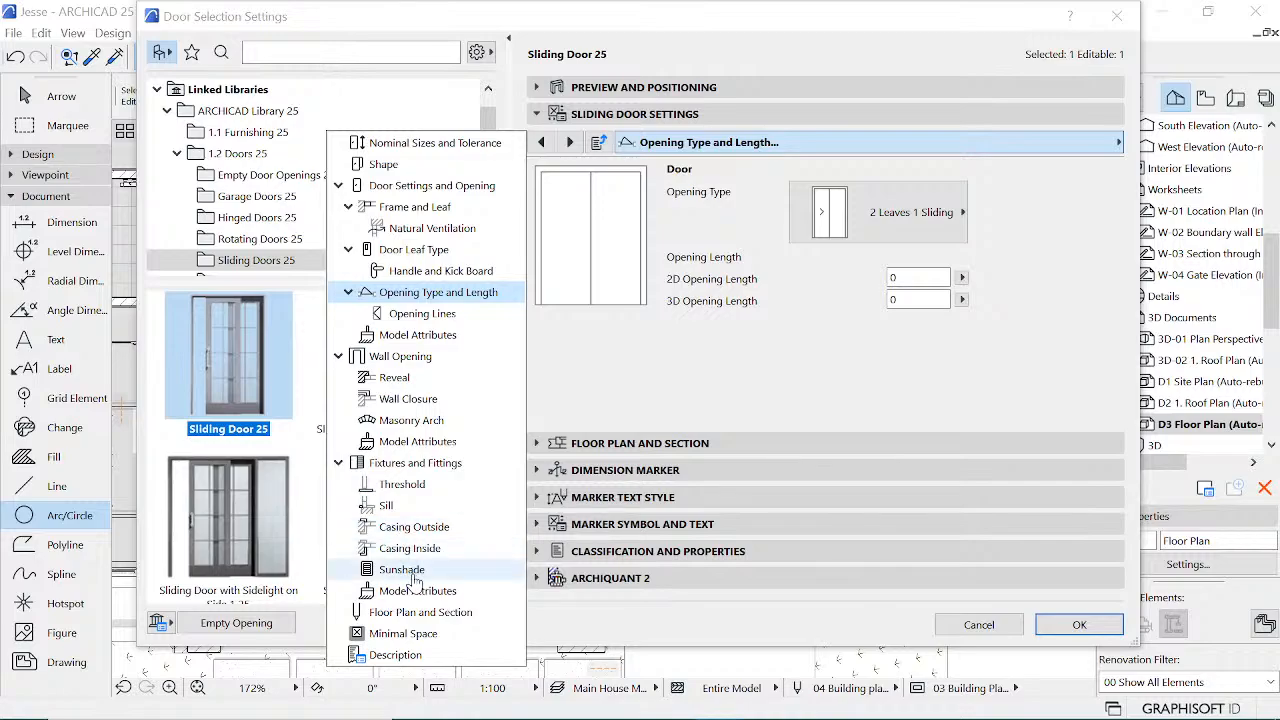
left_click(432, 188)
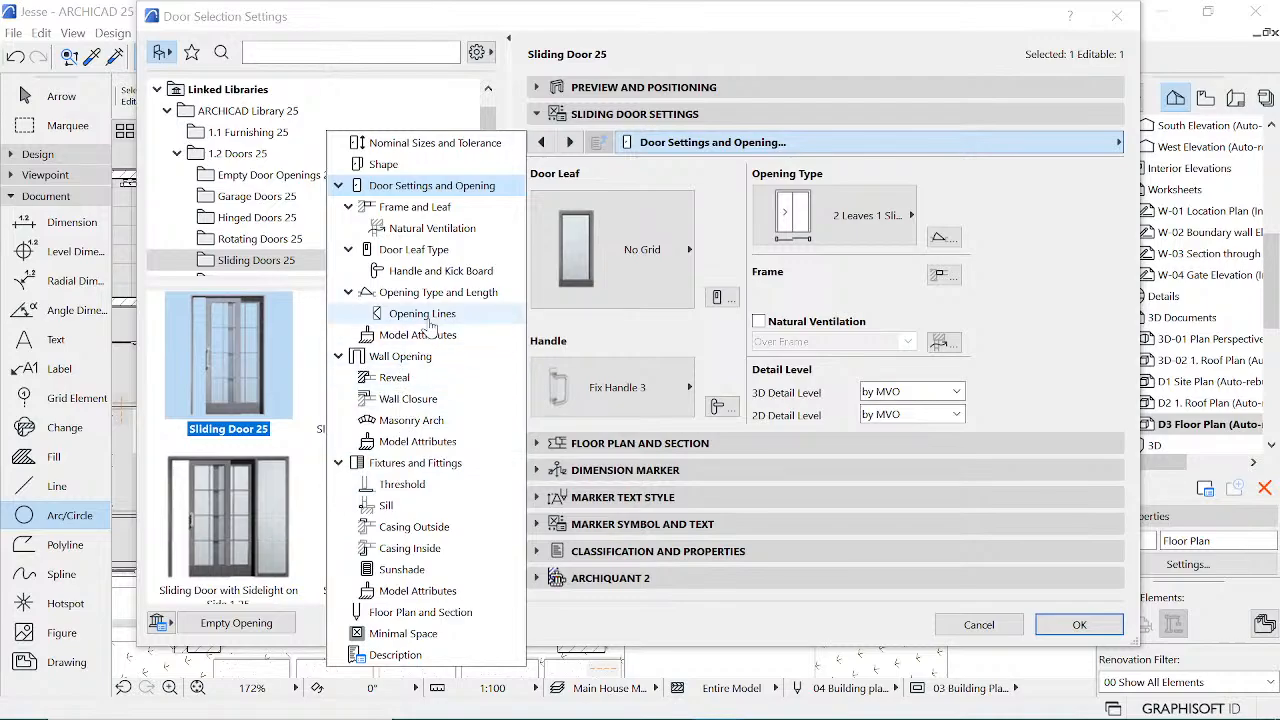
left_click(447, 252)
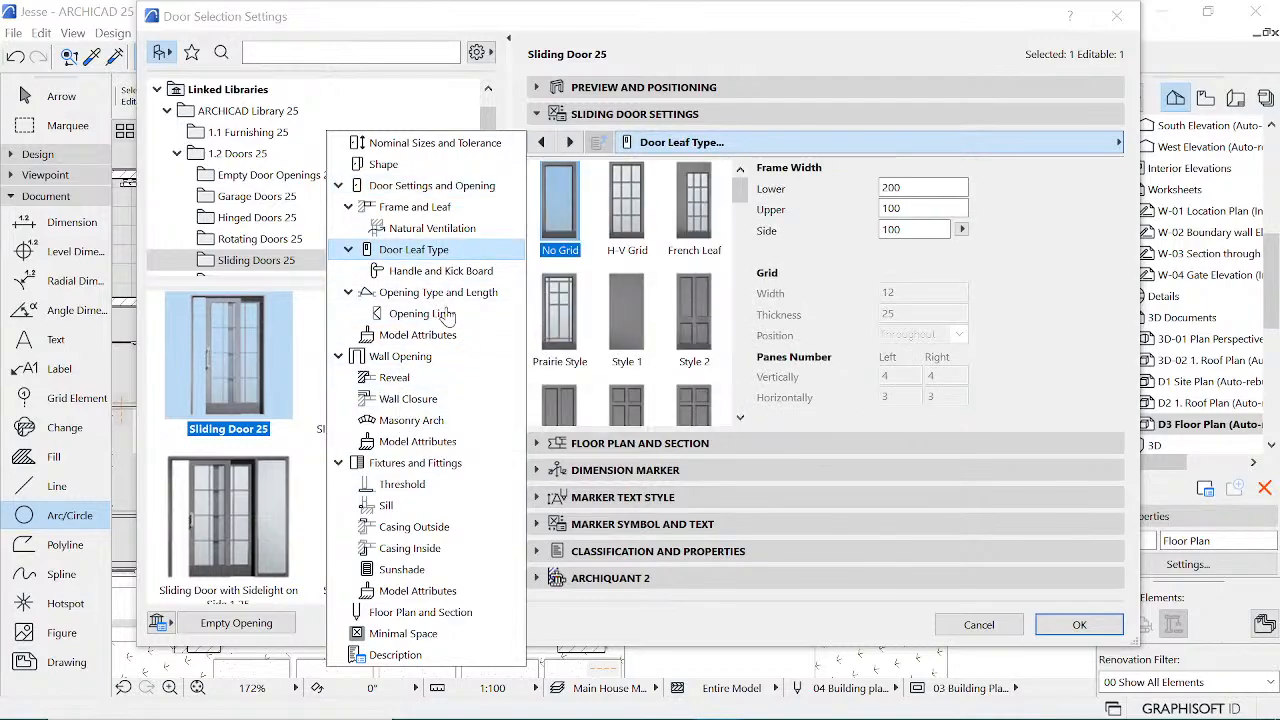
left_click(448, 293)
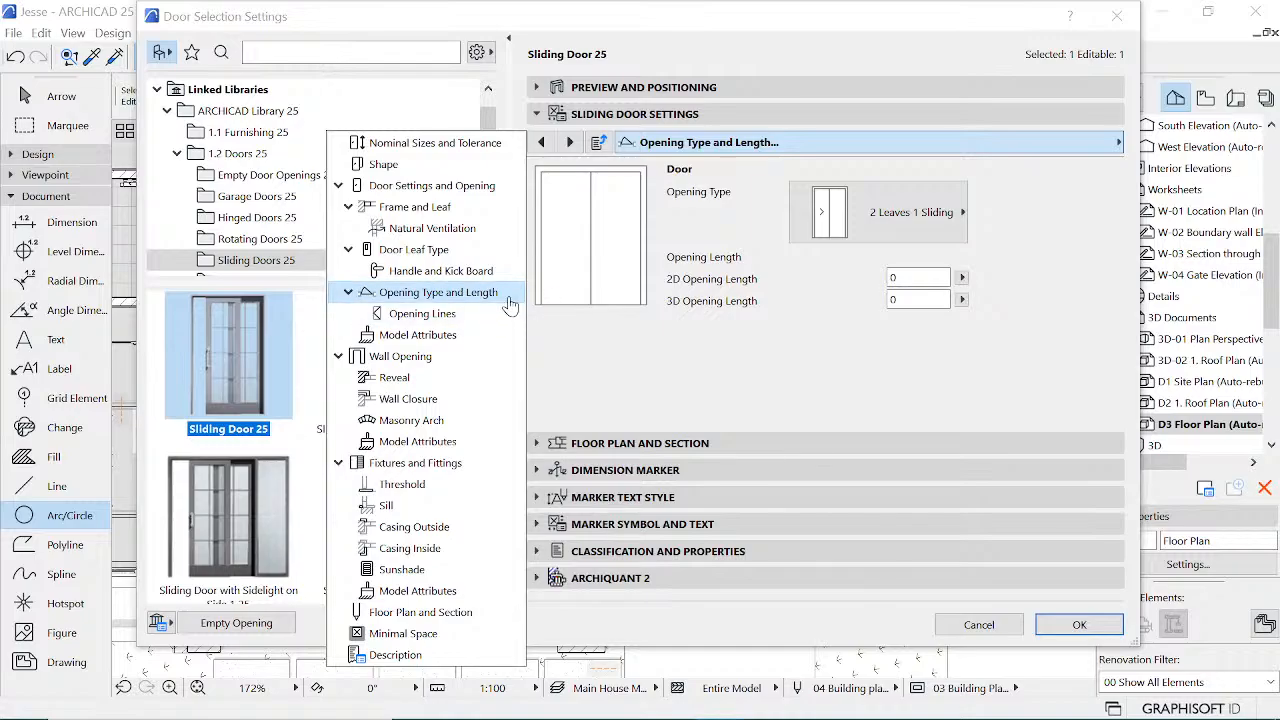
left_click(768, 36)
left_click_drag(768, 36, 787, 67)
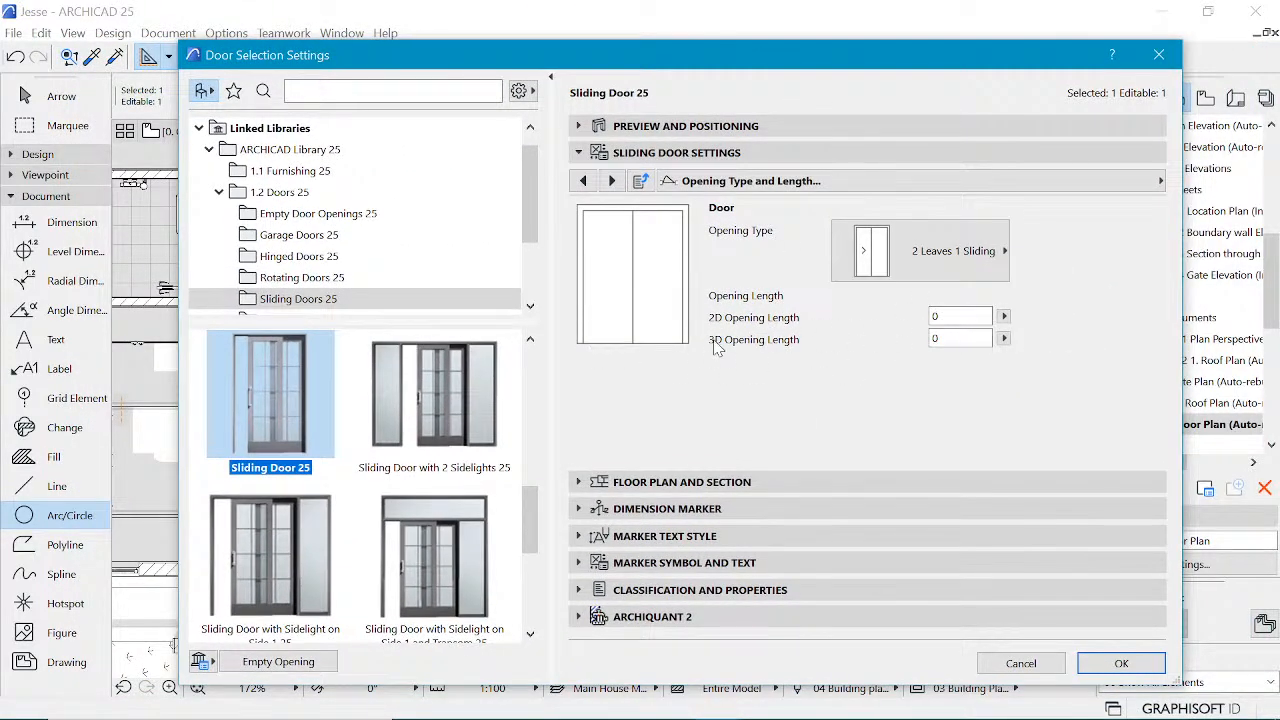
left_click(975, 339)
type("400")
key("Return")
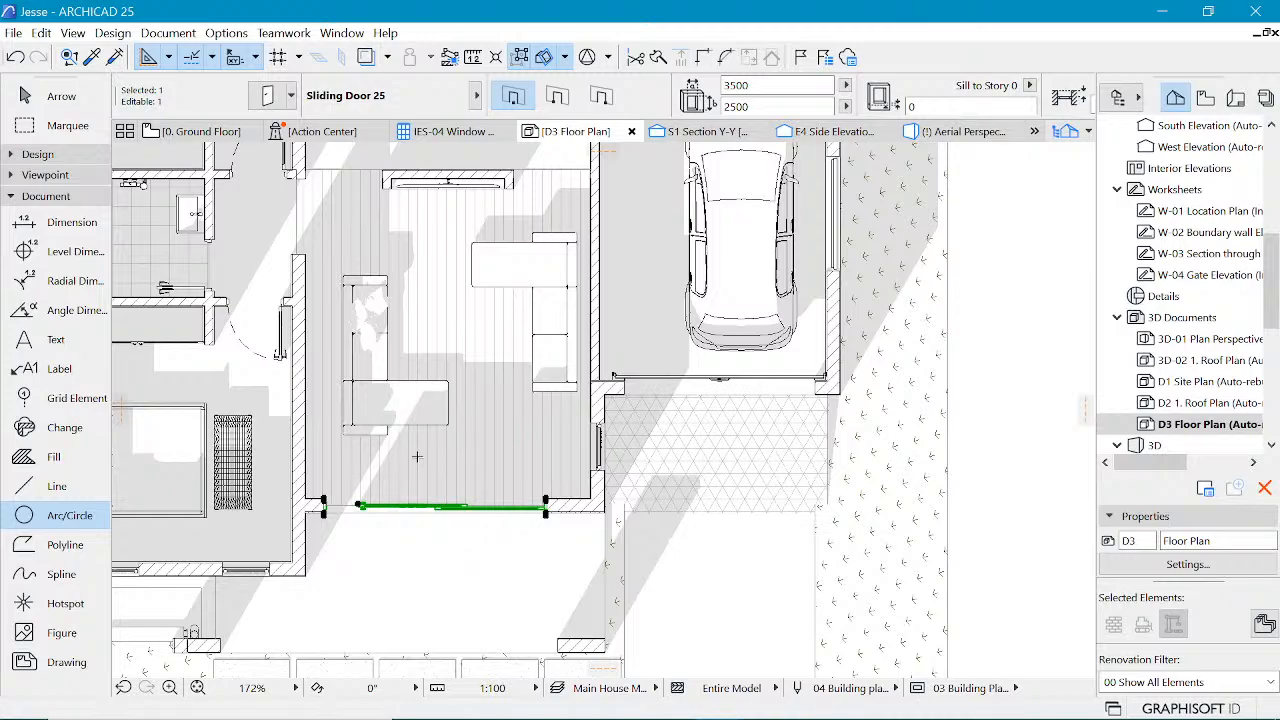
- Increase the sitting room sliding door's 3D opening length to 1000 and deselect the door
scroll(370, 514, "up", 2)
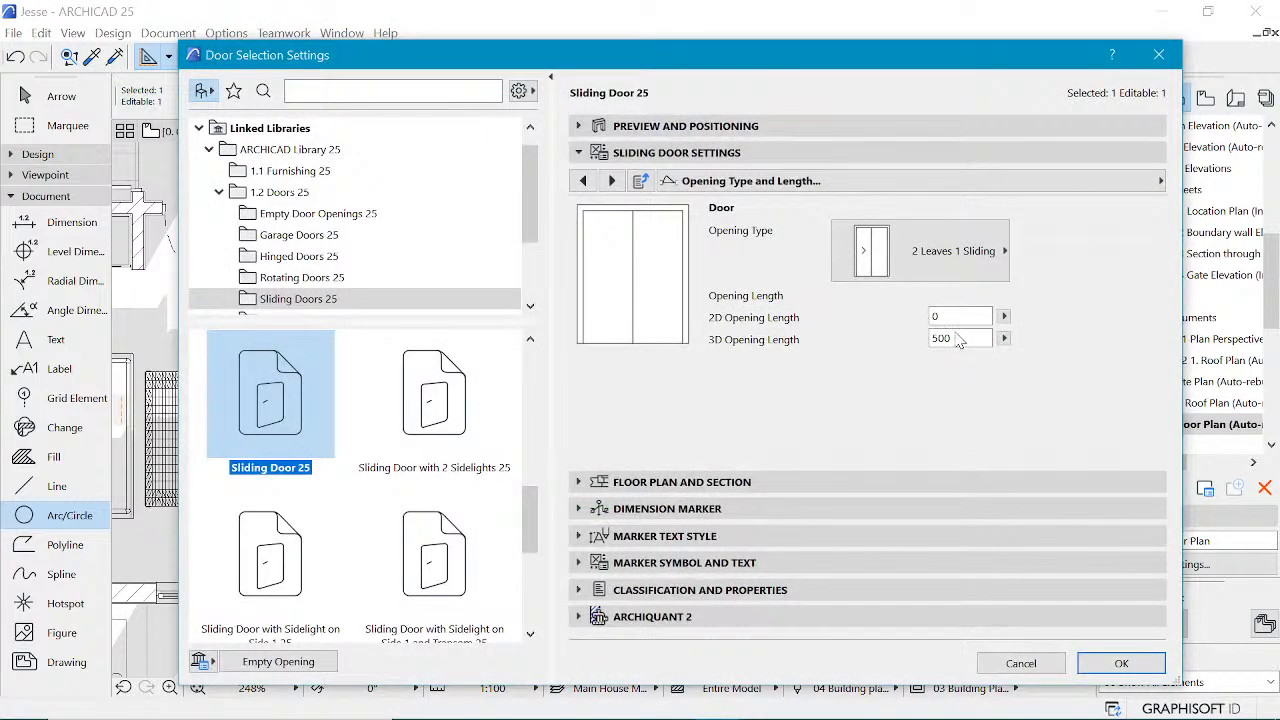
double_click(957, 340)
type("10")
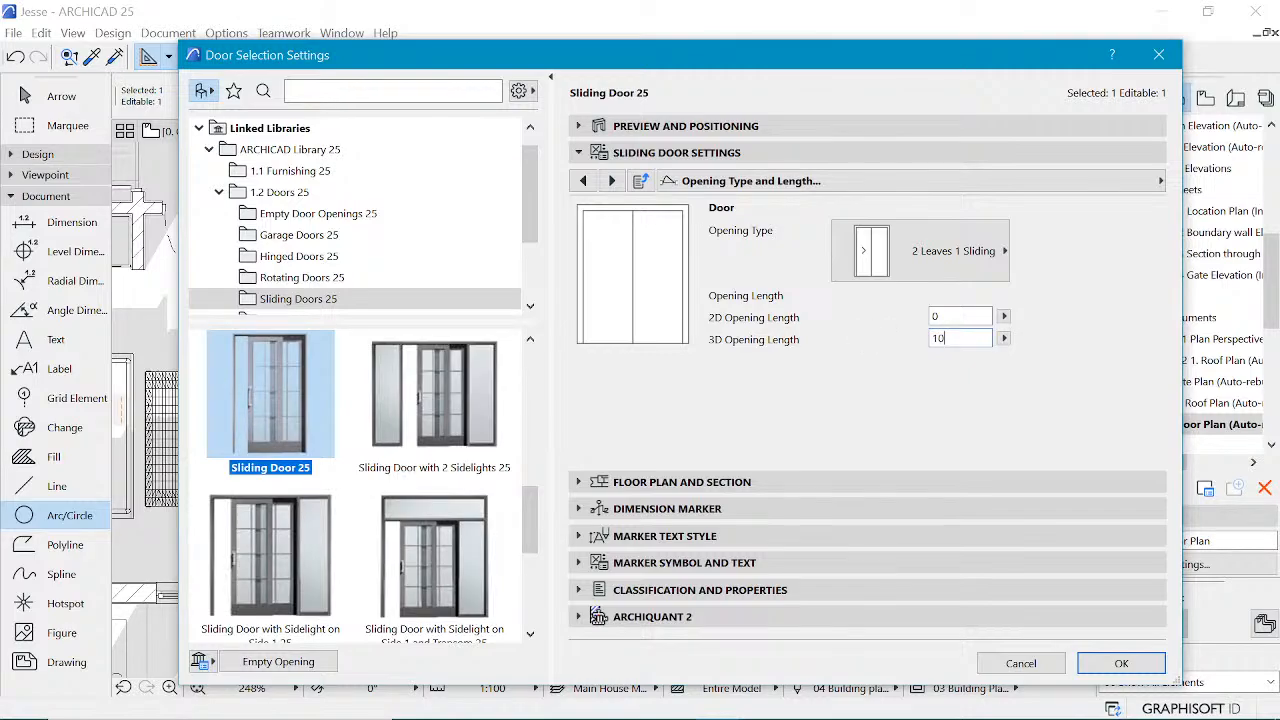
type("00")
key("Return")
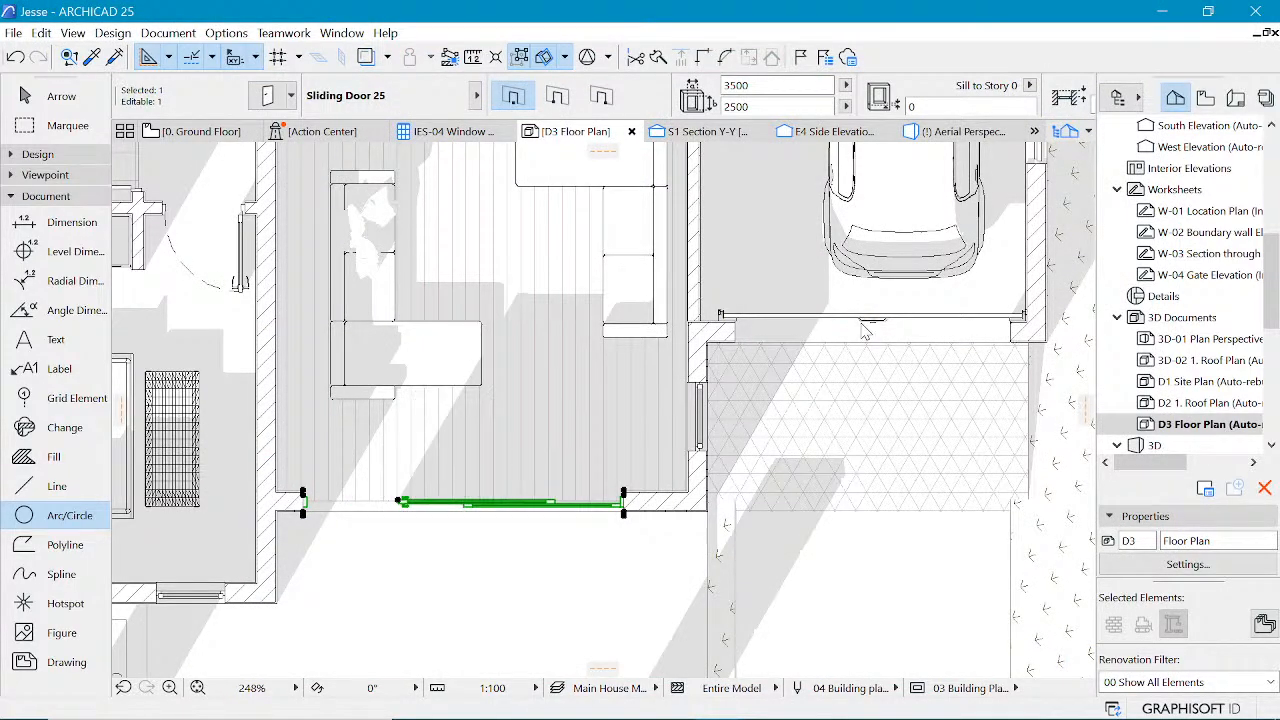
key("Escape")
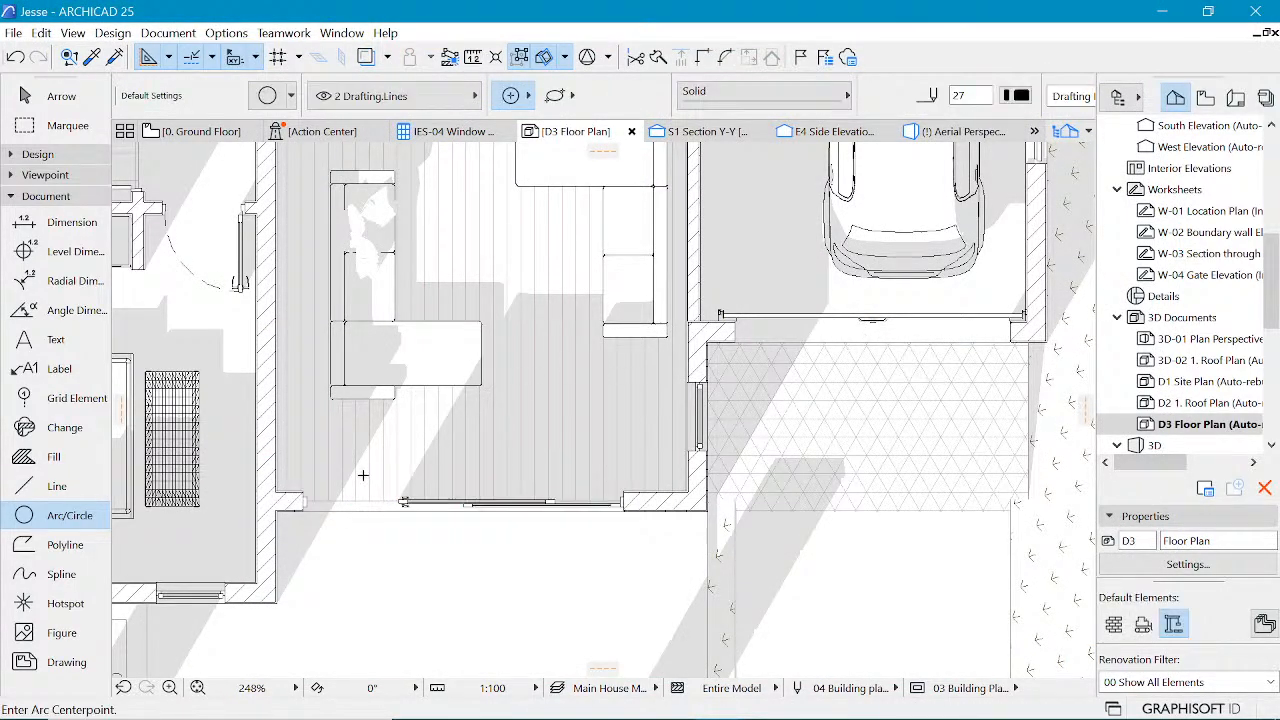
scroll(428, 492, "down", 5)
scroll(345, 455, "up", 3)
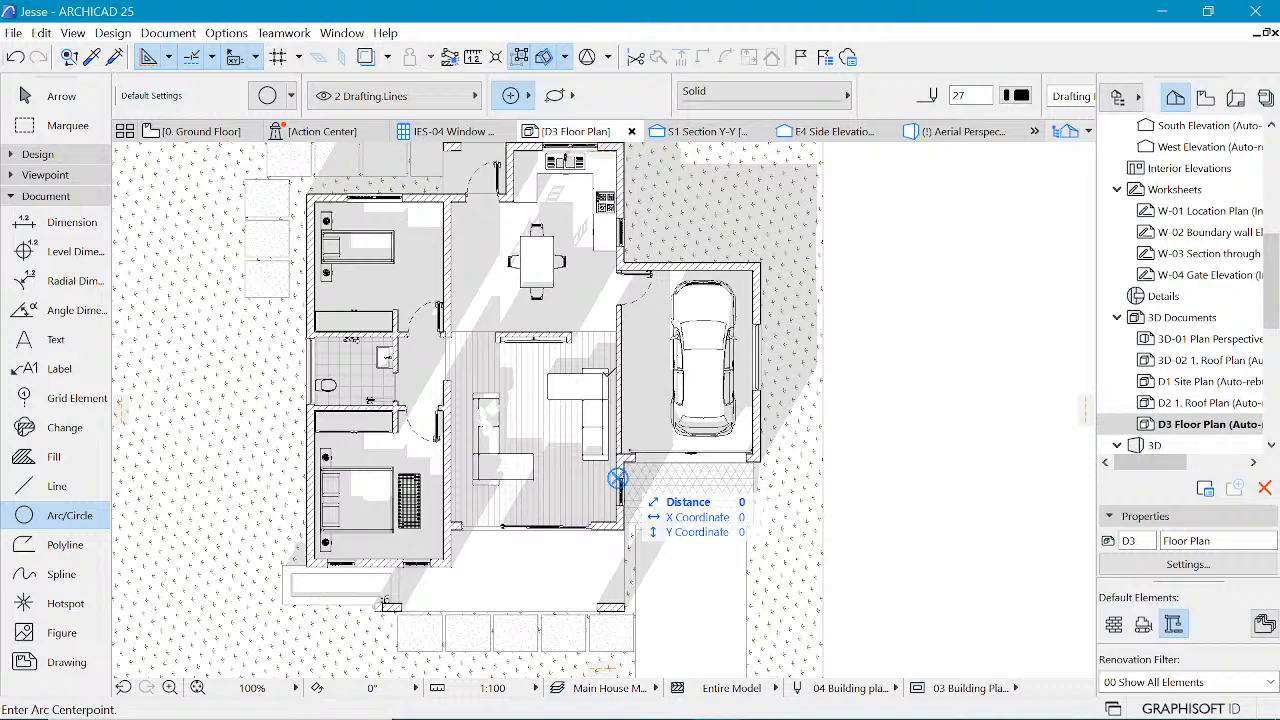
left_click(52, 198)
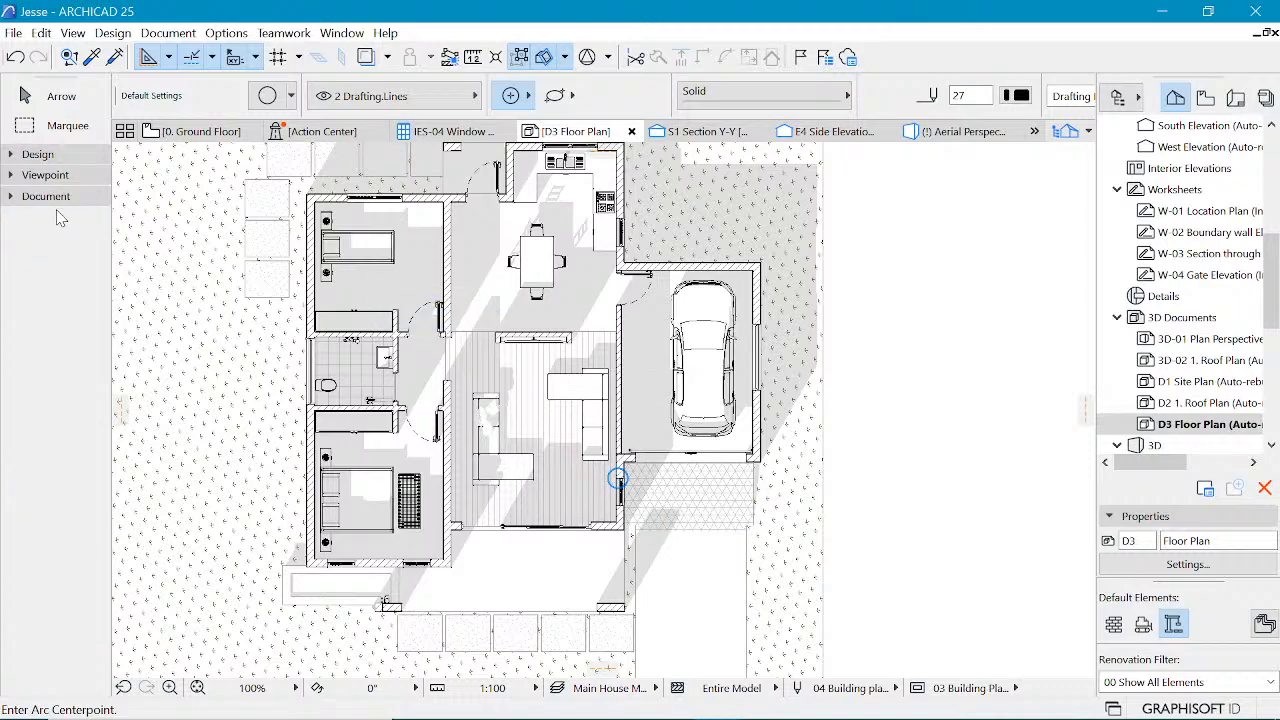
left_click(50, 176)
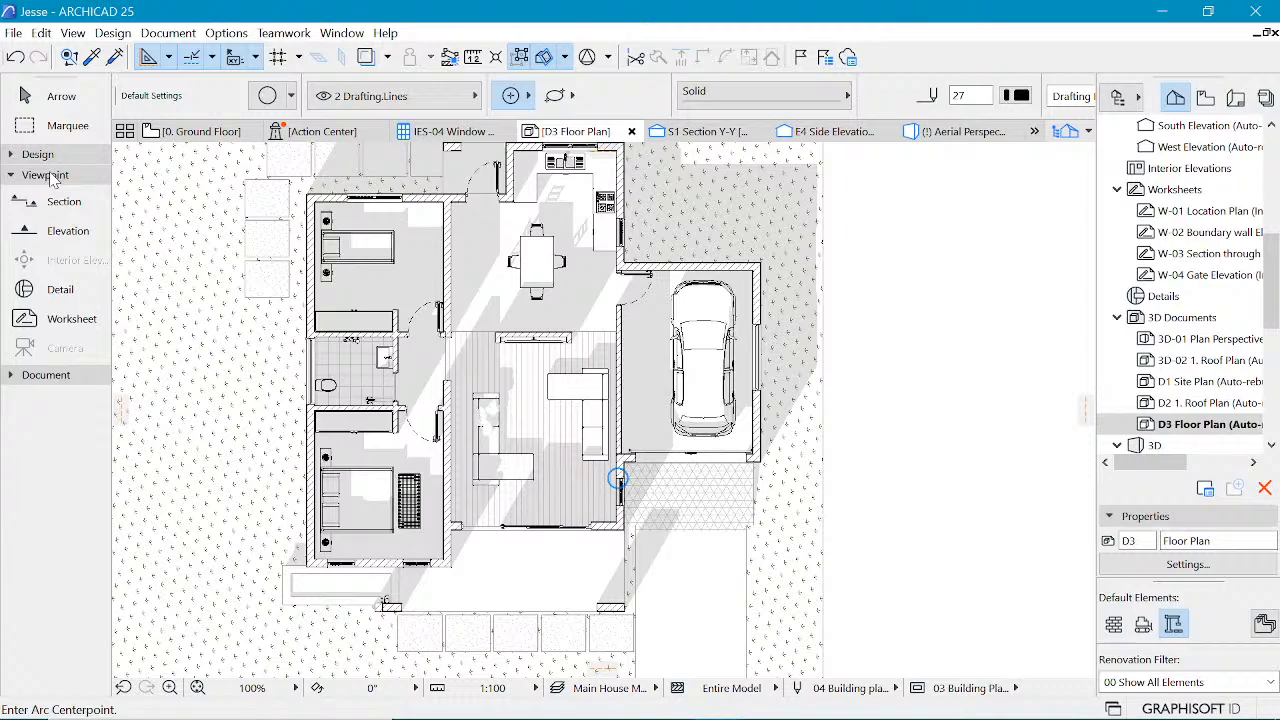
left_click(203, 131)
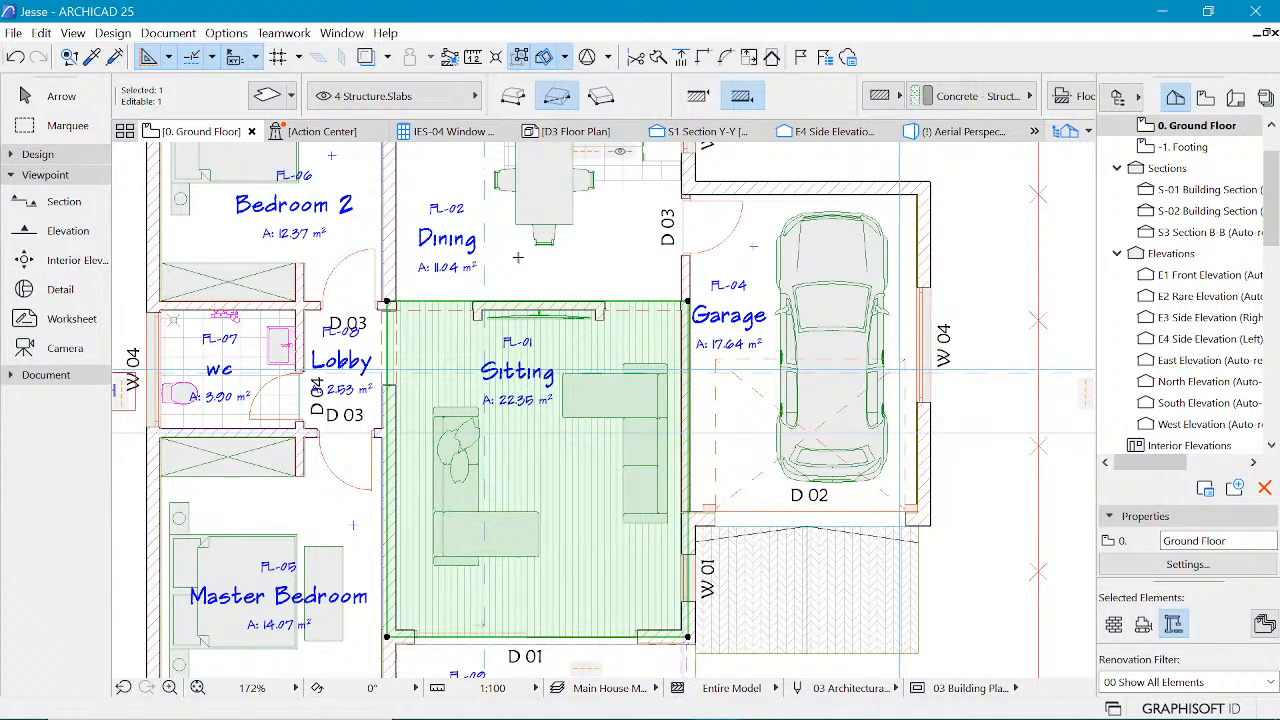
left_click(578, 131)
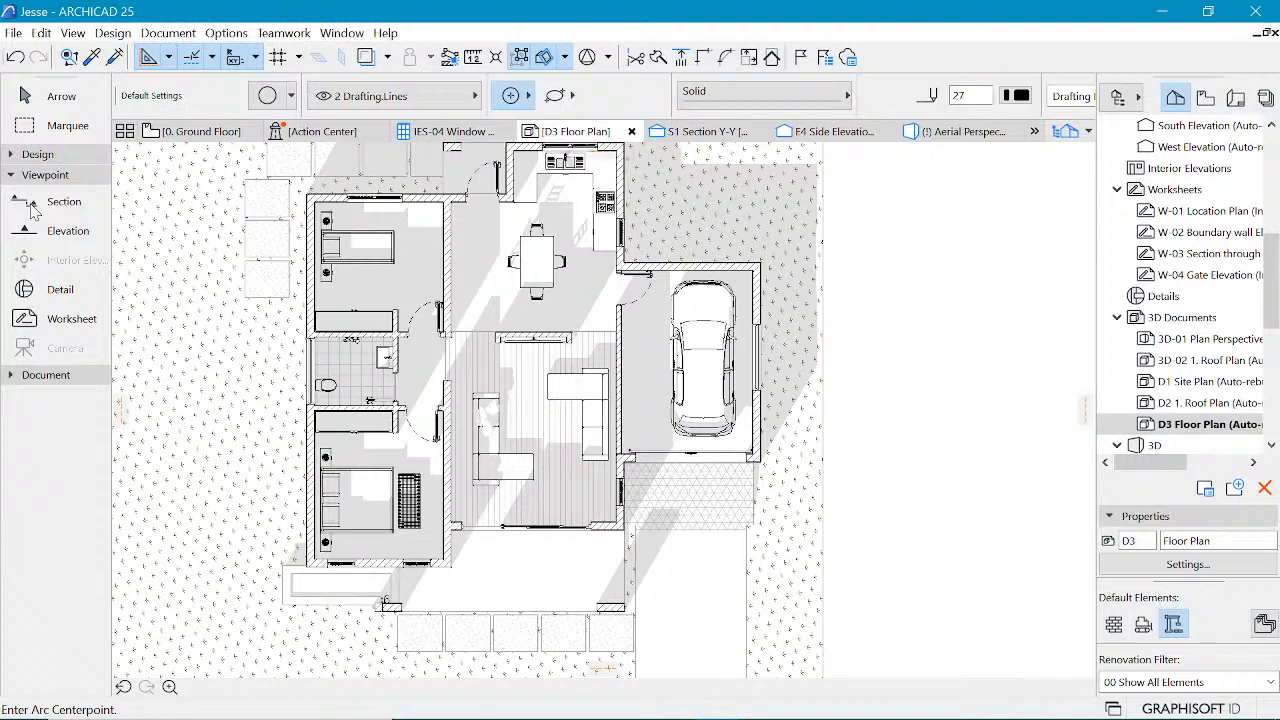
- Place a text label reading "Sitting" between the sofas in the sitting room
left_click(45, 175)
left_click(60, 196)
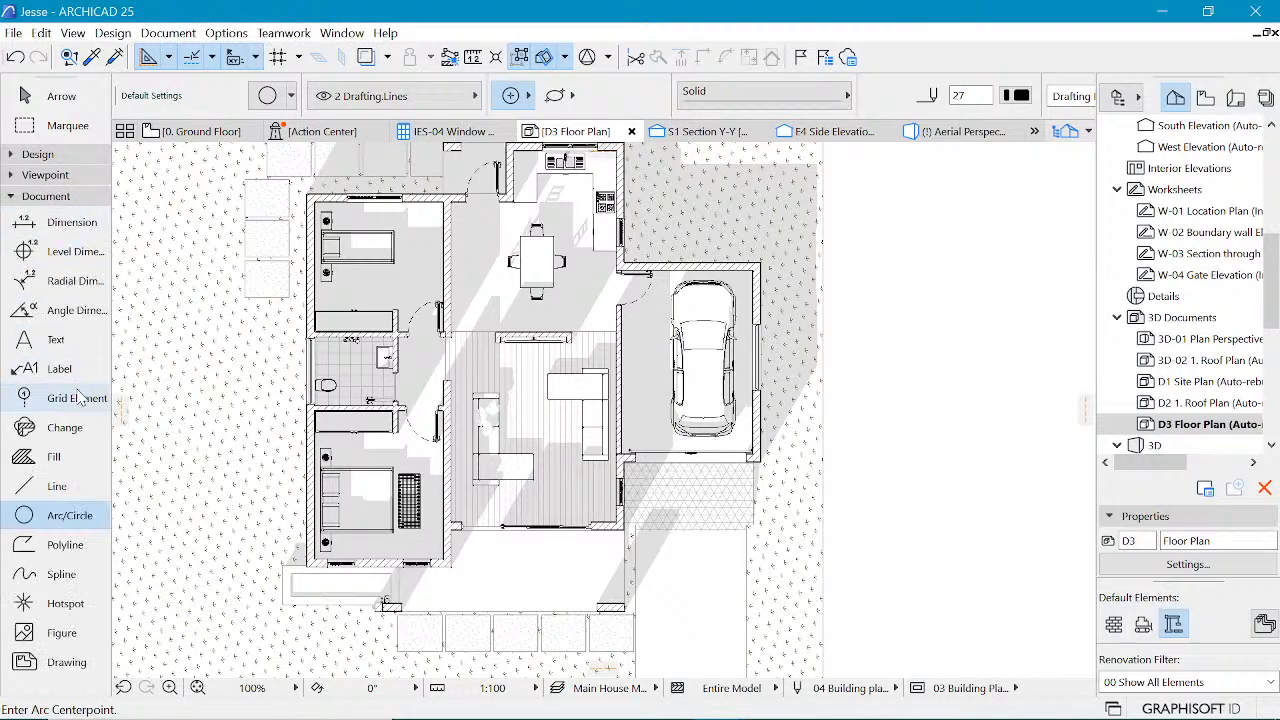
left_click(55, 342)
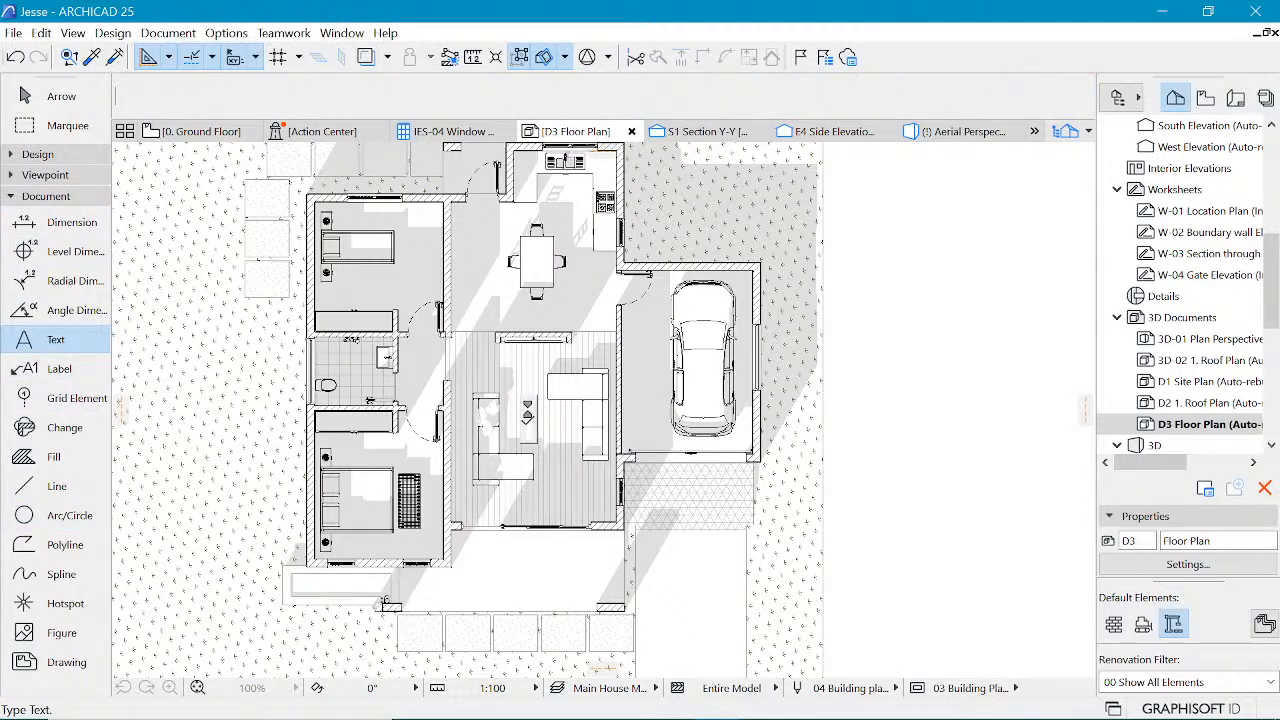
left_click(530, 428)
type("Titl")
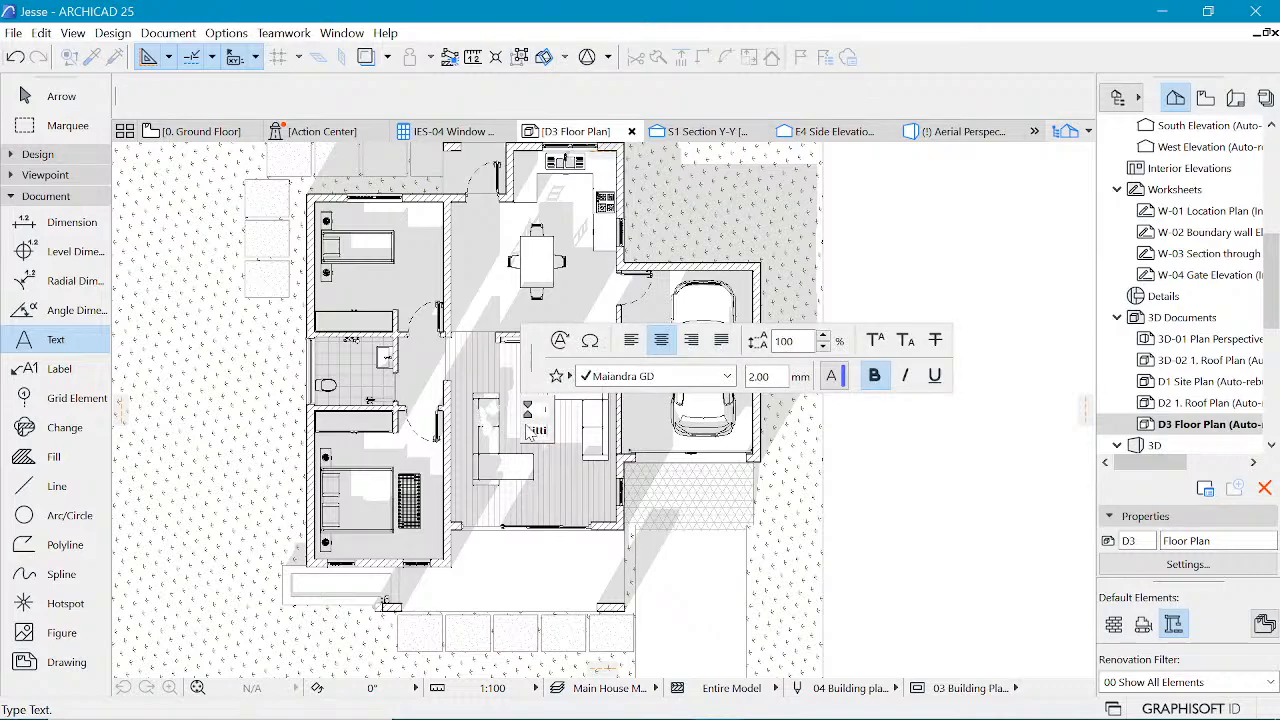
type("ing")
left_click(591, 435)
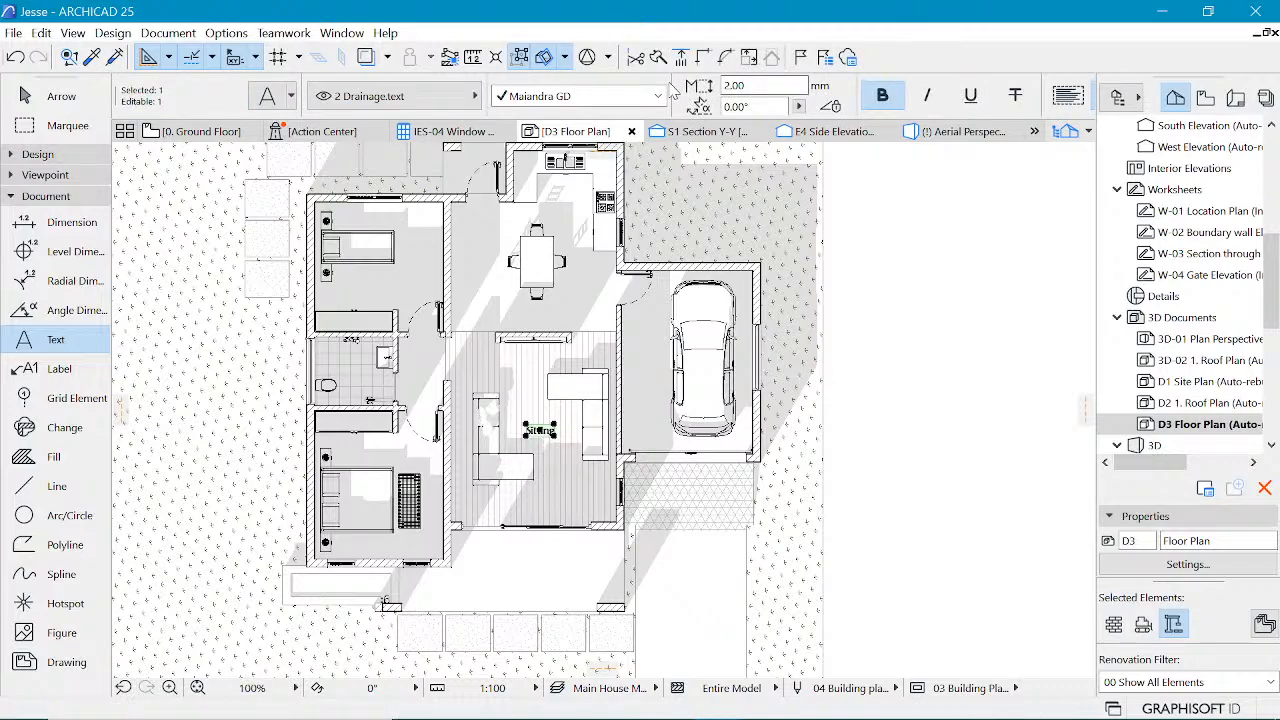
- Set the text height of the Sitting label to 3 mm
left_click_drag(748, 87, 718, 80)
type("3")
key("Return")
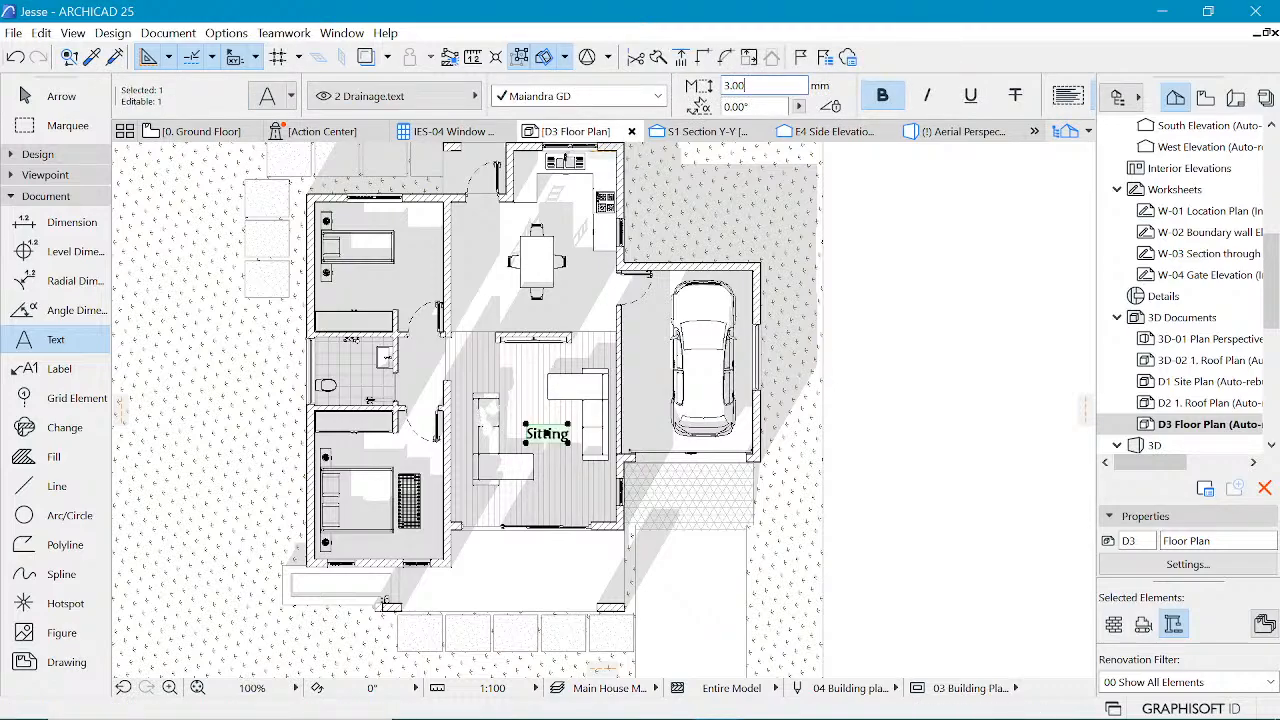
- Change the Sitting label's text pen to the red pen 20 and check it by reselecting the label
scroll(1015, 97, "down", 5)
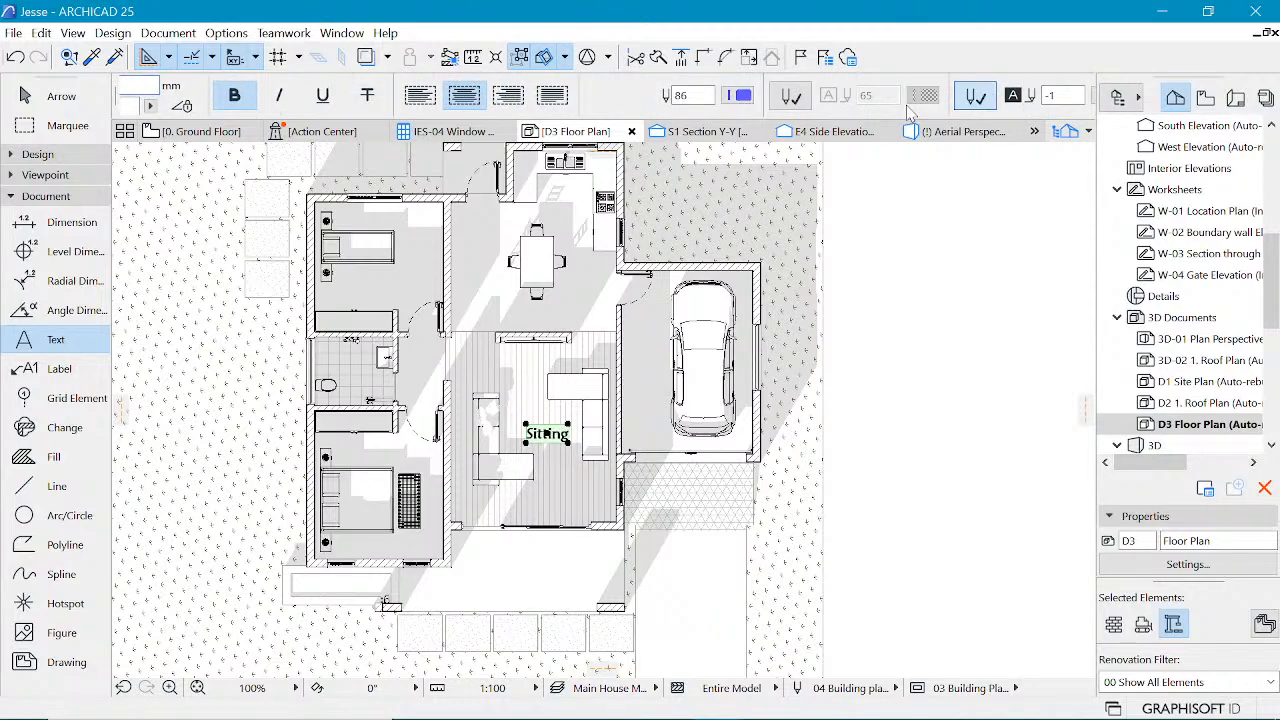
left_click(741, 96)
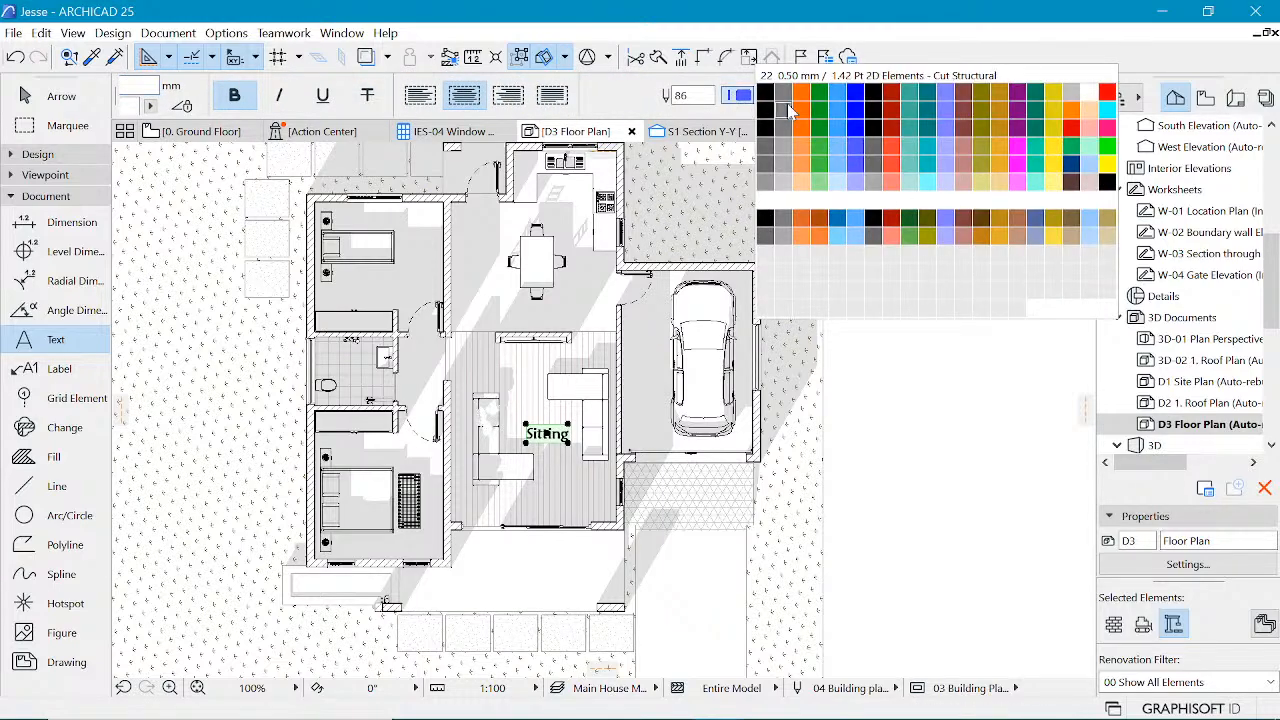
left_click(1108, 100)
key("Escape")
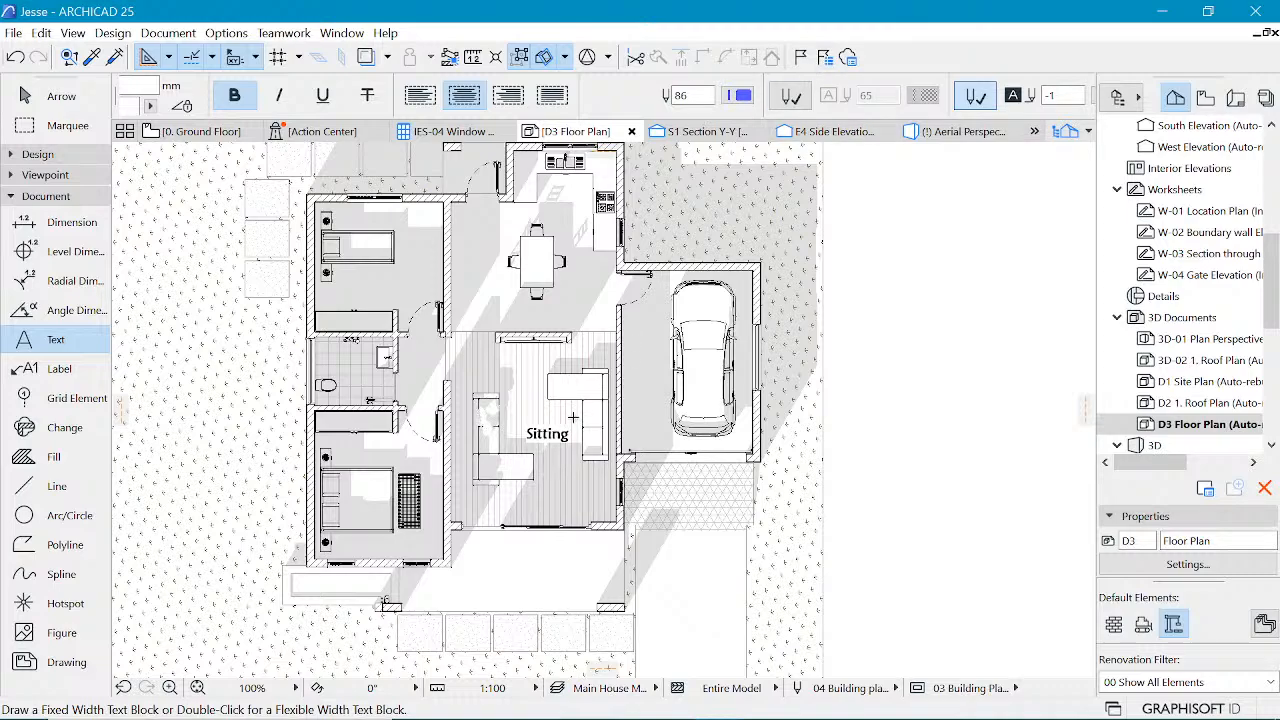
left_click(565, 432)
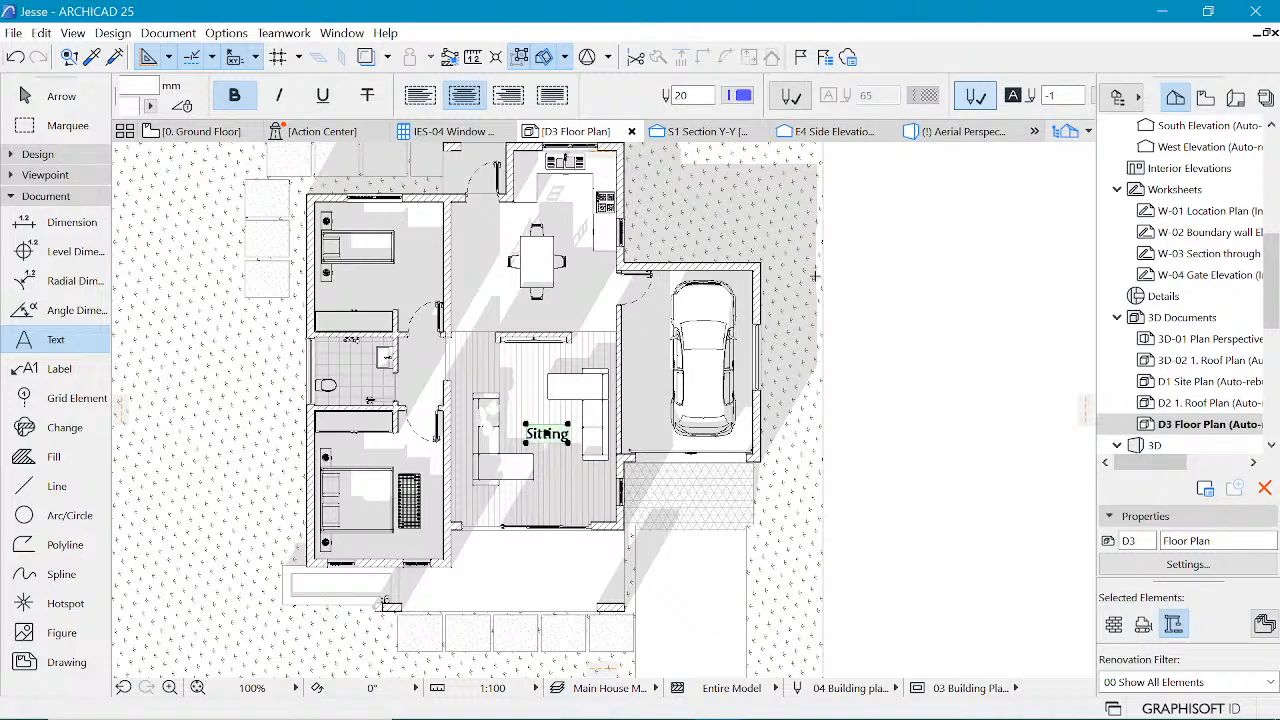
key("Escape")
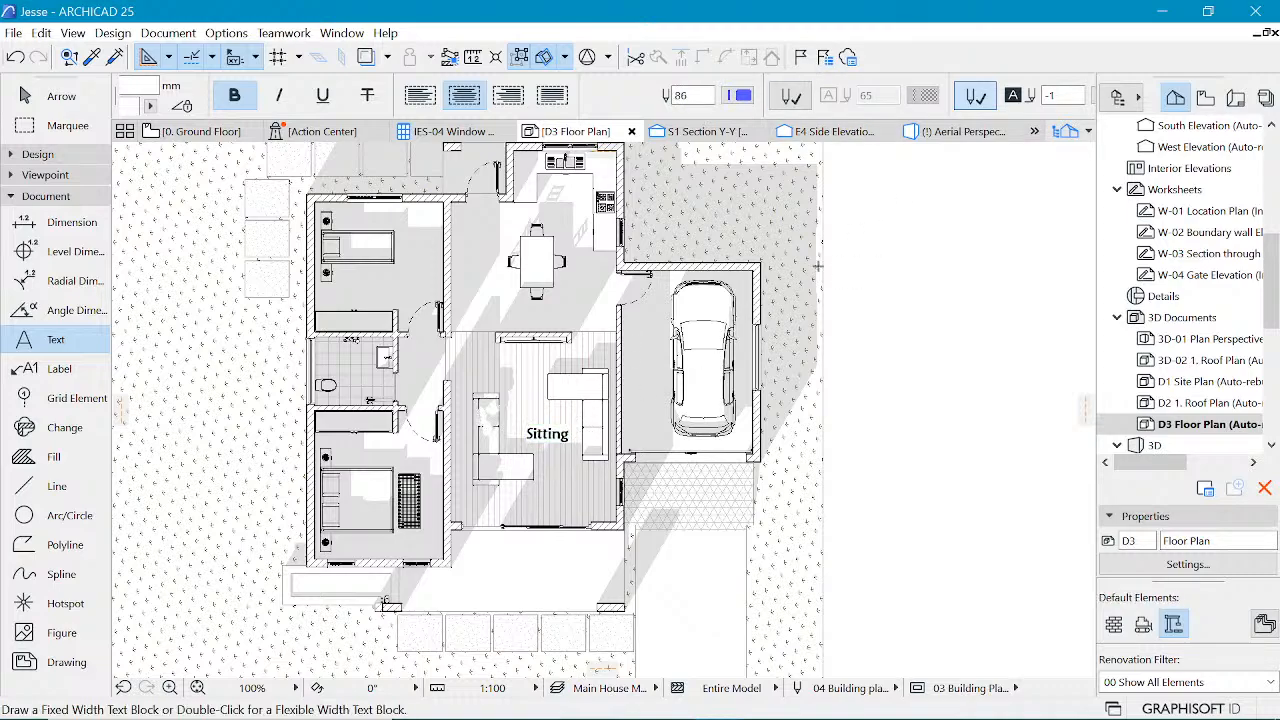
left_click(548, 436)
key("Escape")
- Examine the room labels on the reference floor plan in the other ARCHICAD window for comparison
scroll(548, 430, "down", 1)
scroll(561, 410, "up", 1)
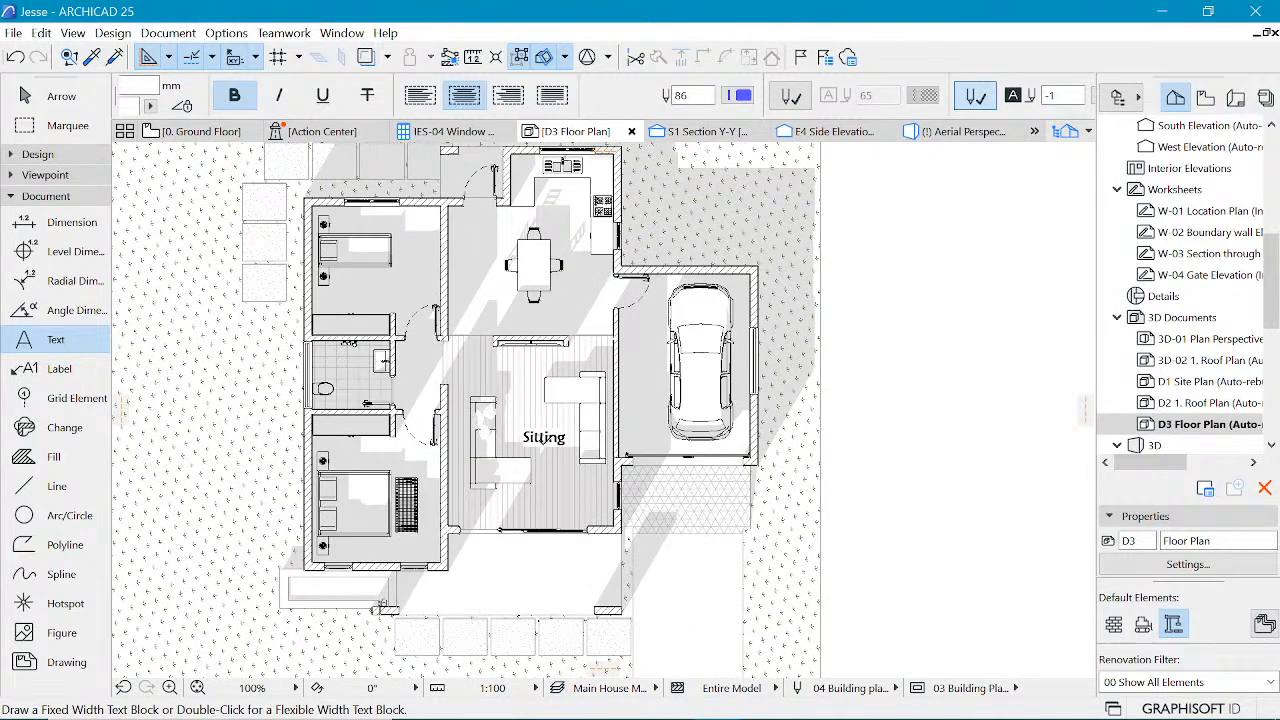
mouse_move(720, 704)
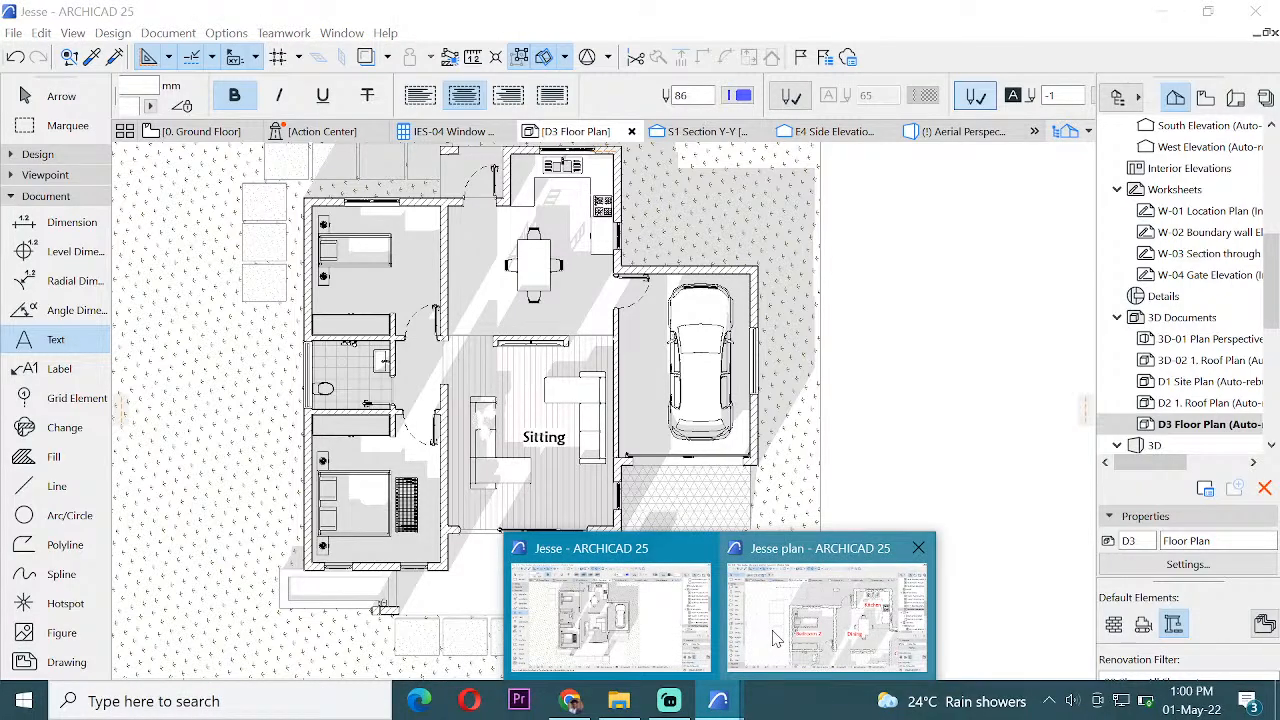
left_click(804, 636)
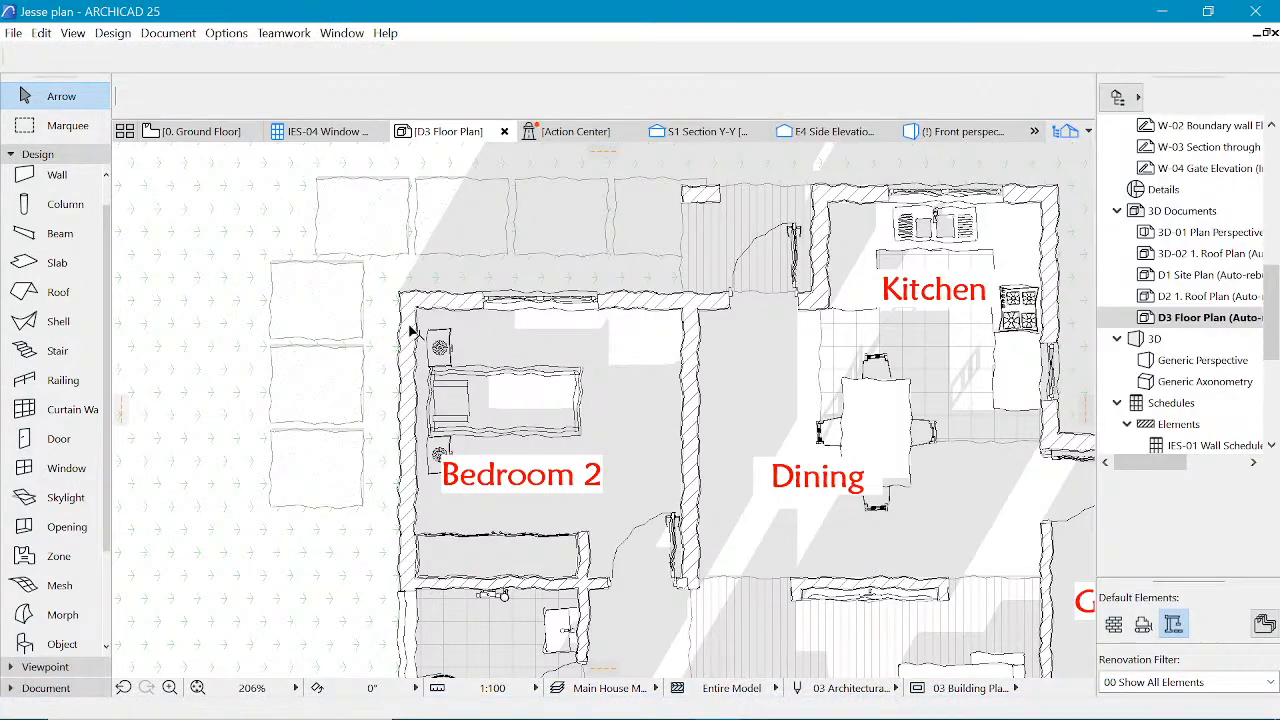
scroll(381, 249, "down", 4)
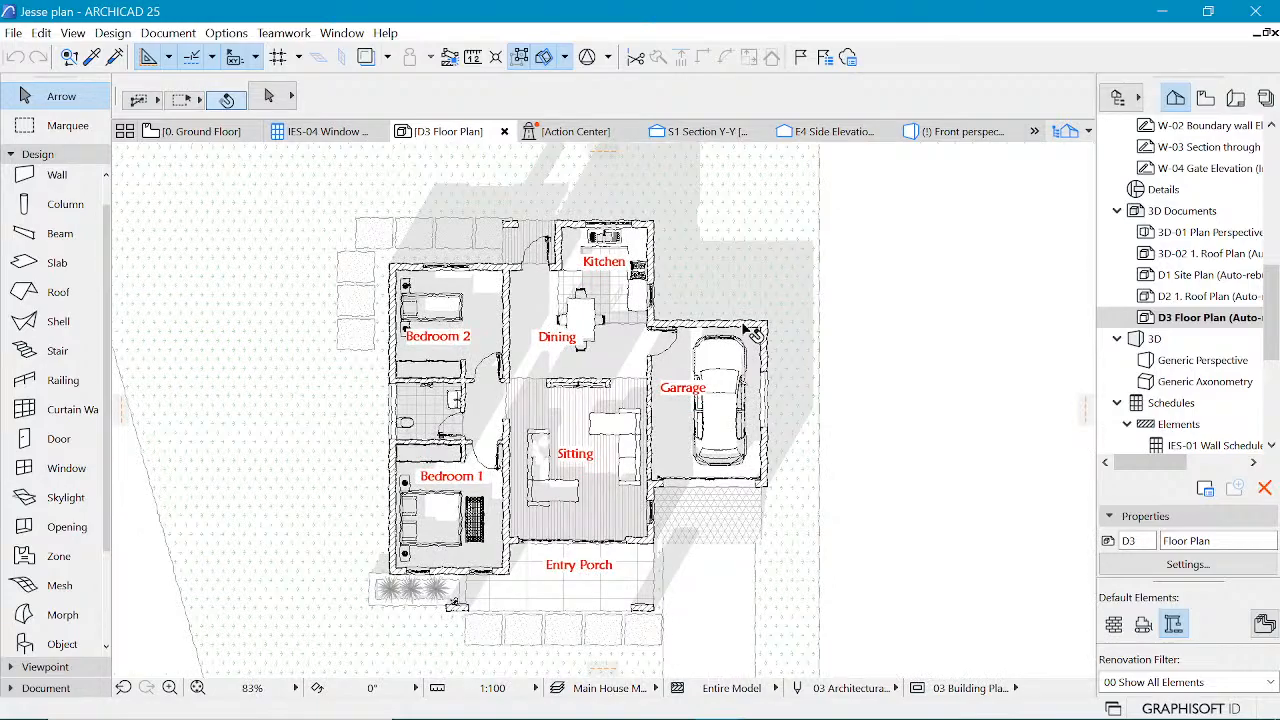
scroll(510, 315, "up", 1)
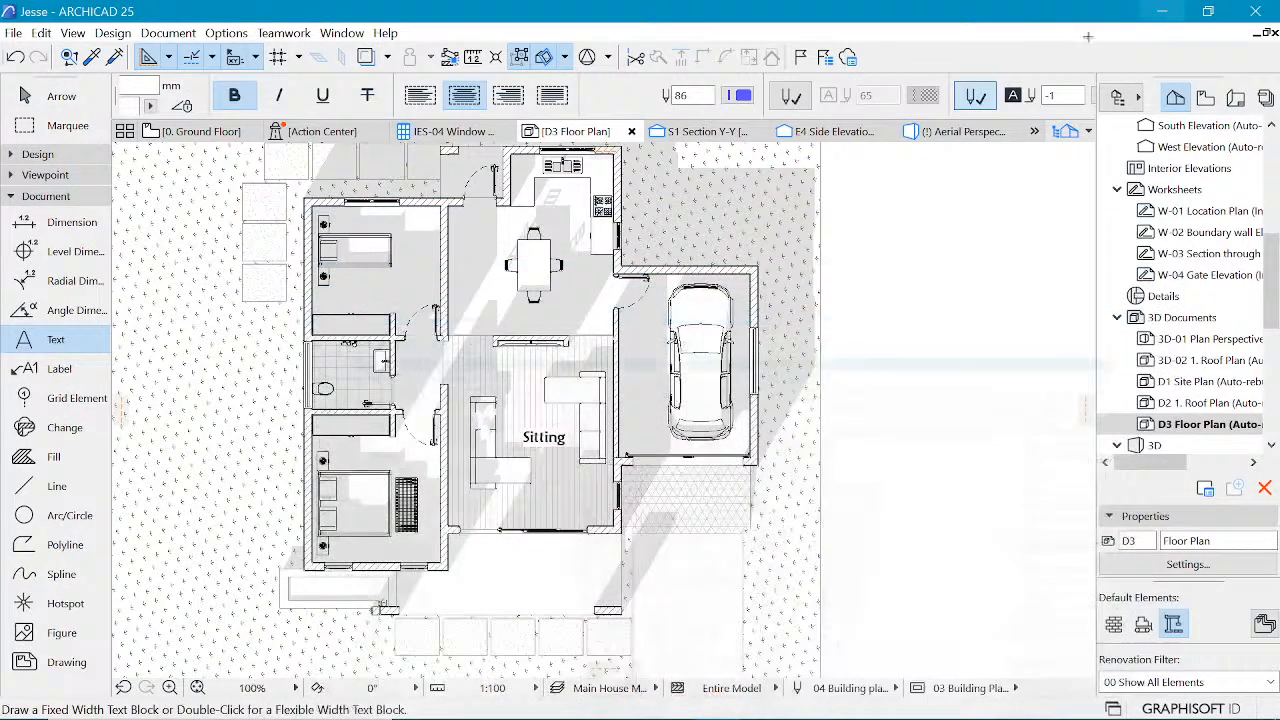
- Add a new rule named "Text red" to the Element based graphic override combination and place it first in the rule order
left_click(160, 35)
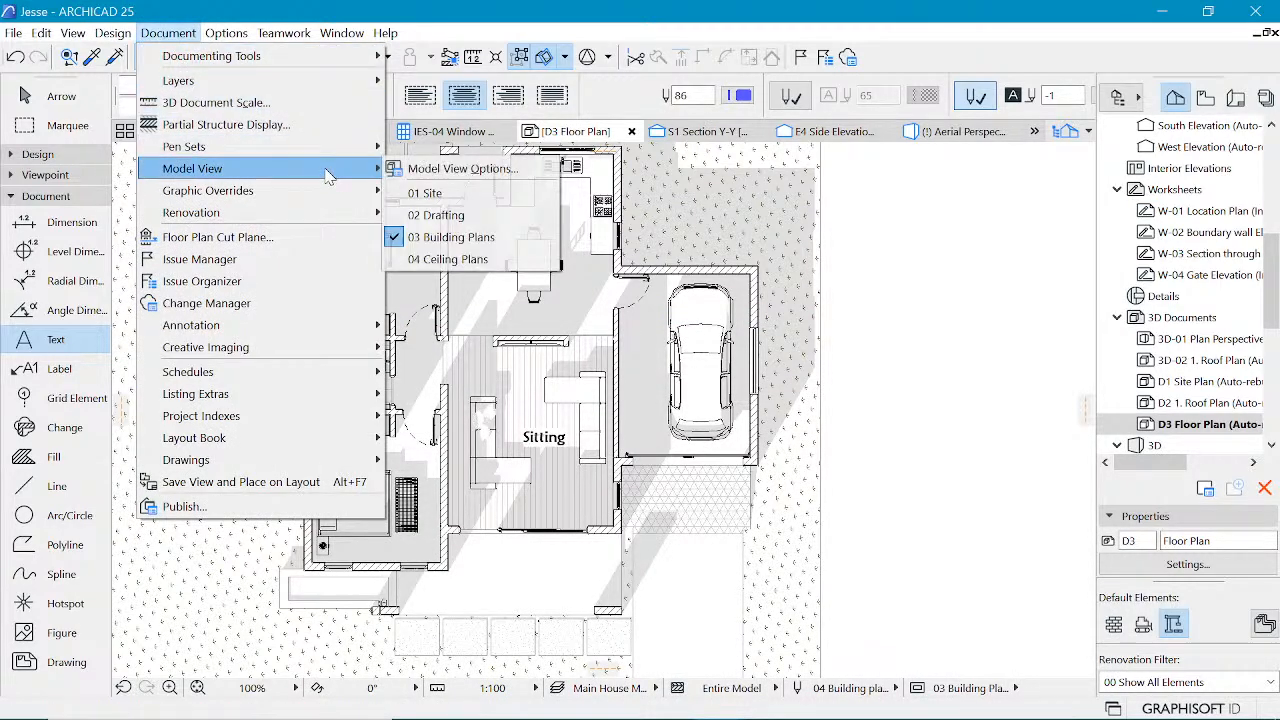
mouse_move(330, 190)
left_click(428, 195)
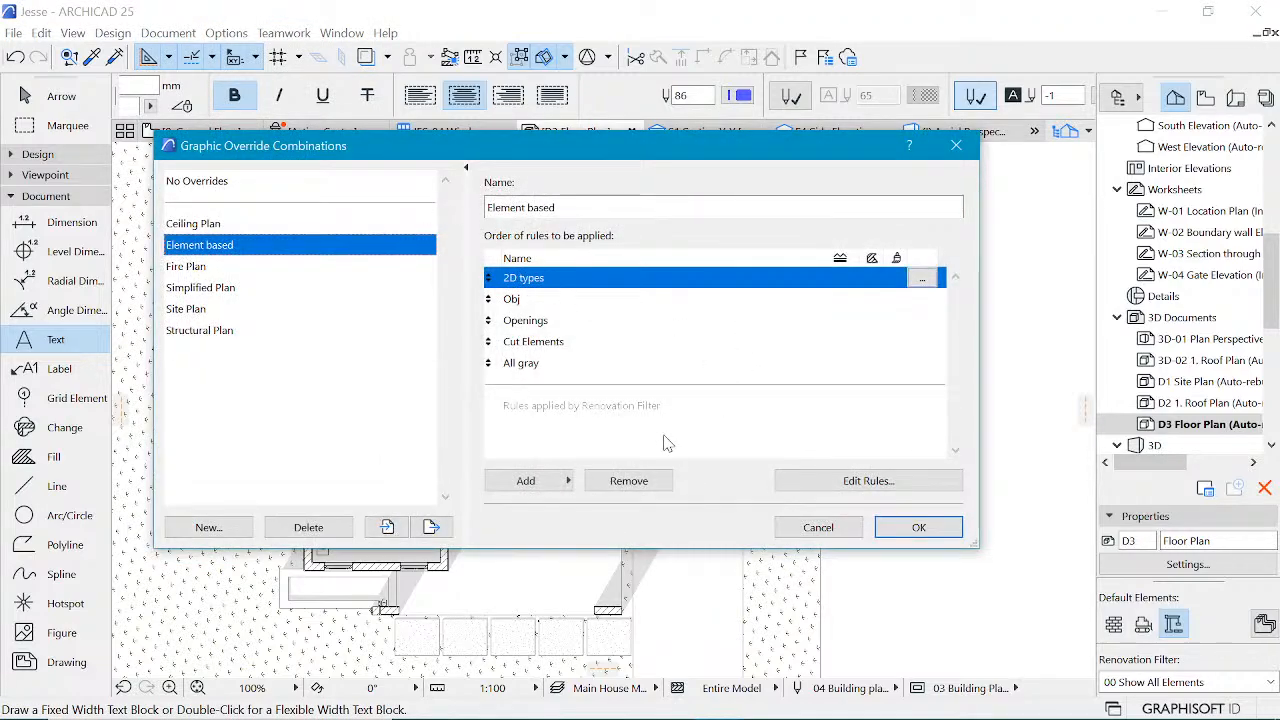
left_click(546, 486)
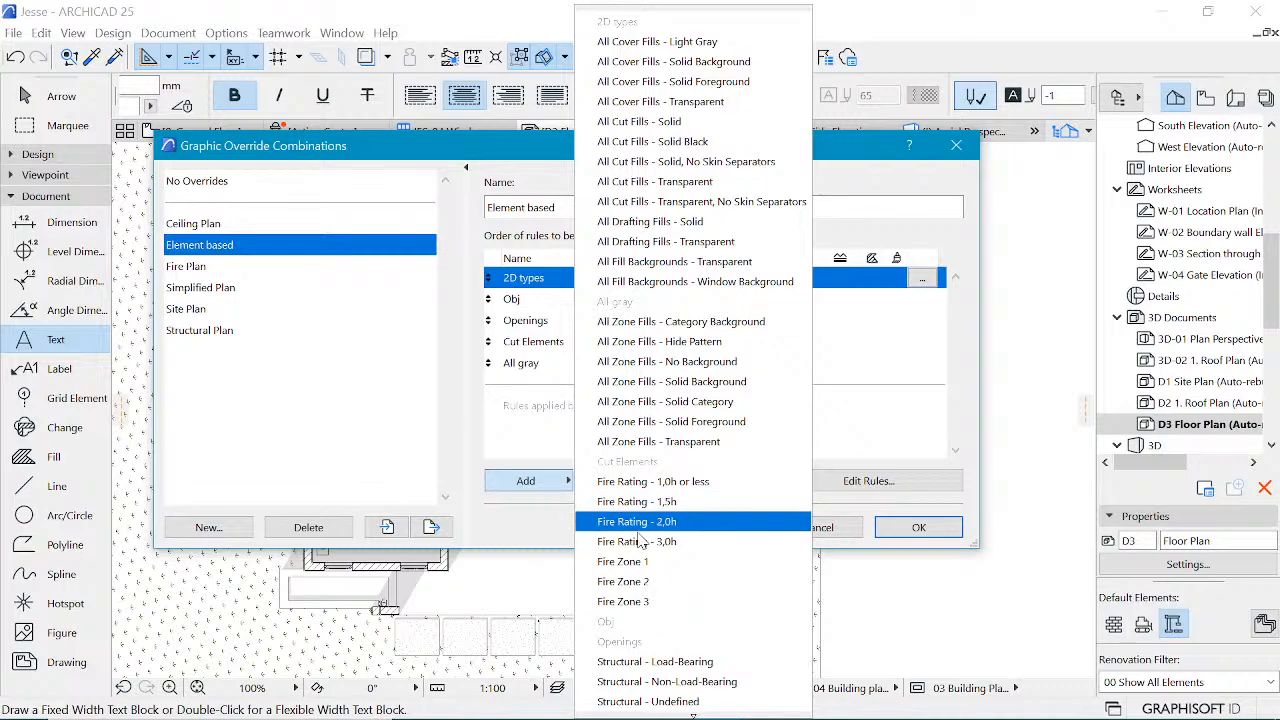
left_click(640, 698)
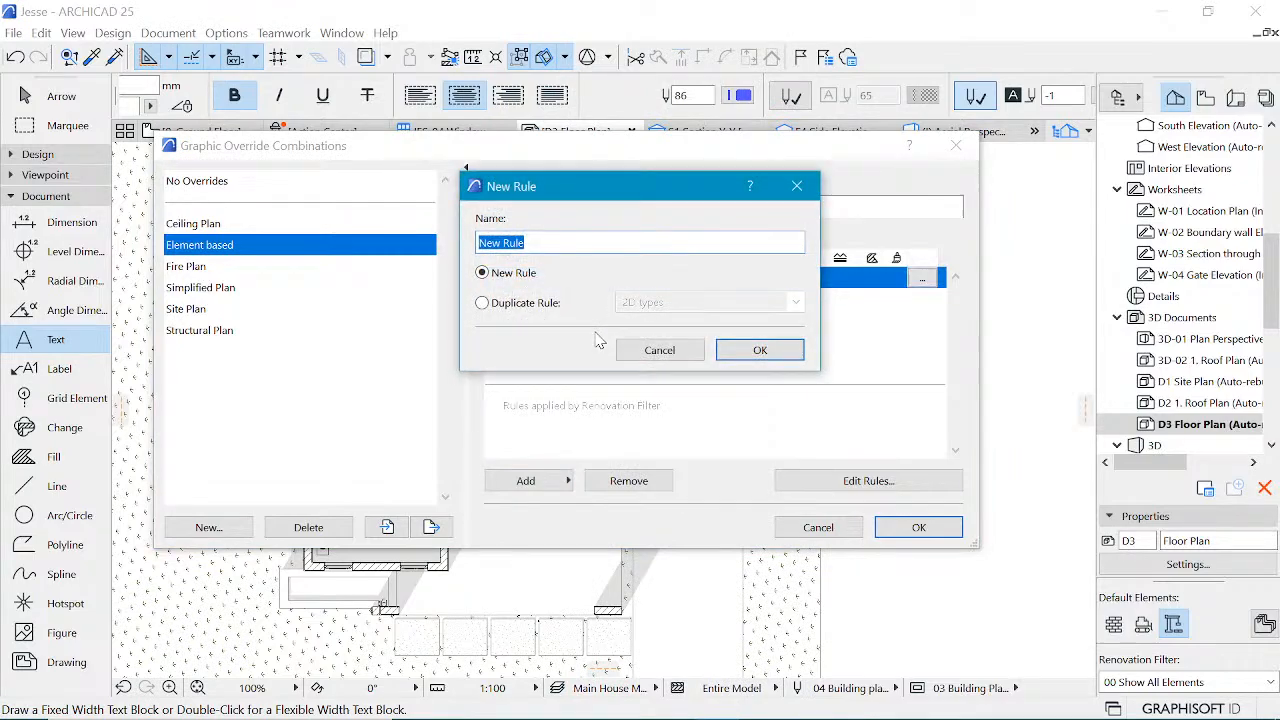
type("Text red")
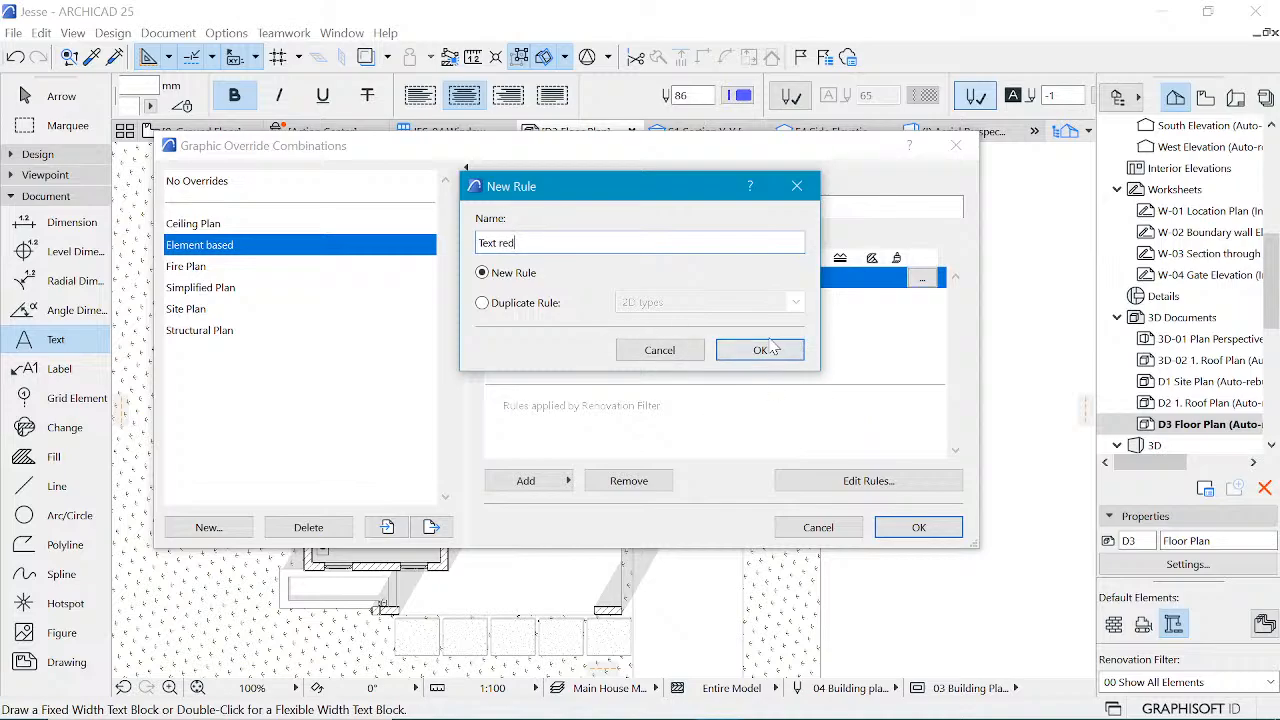
left_click(762, 350)
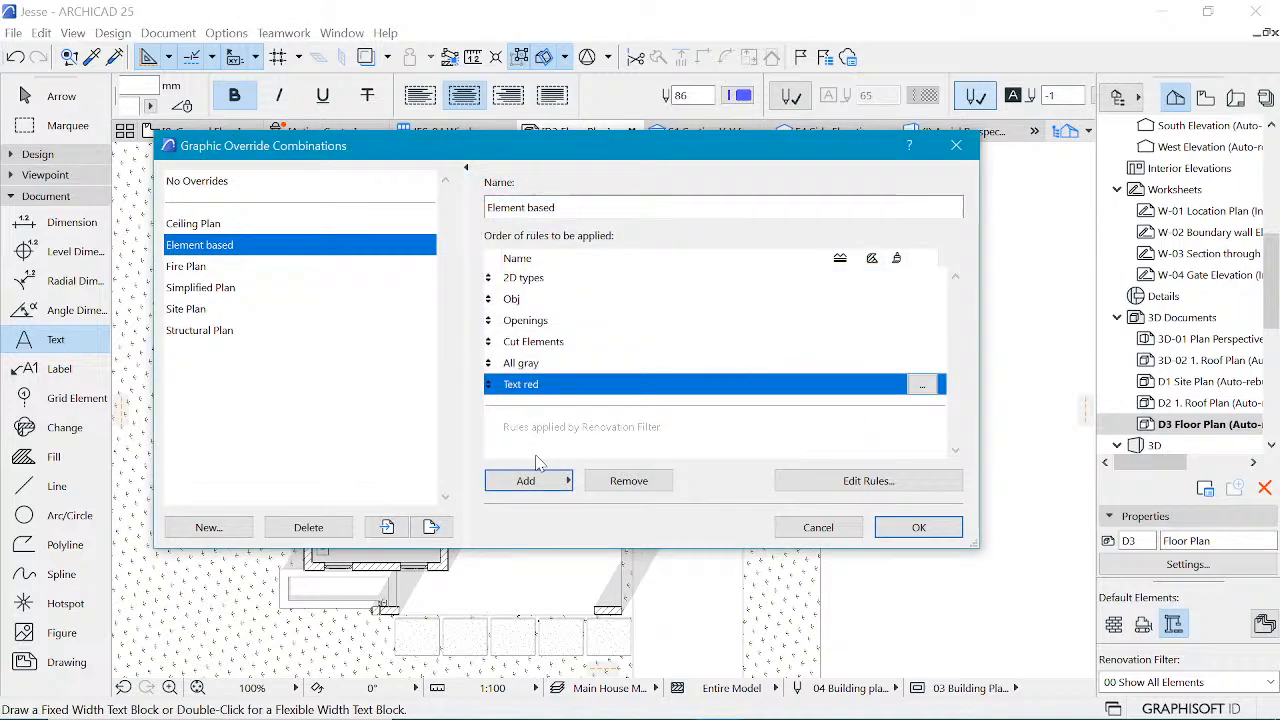
left_click_drag(533, 390, 535, 276)
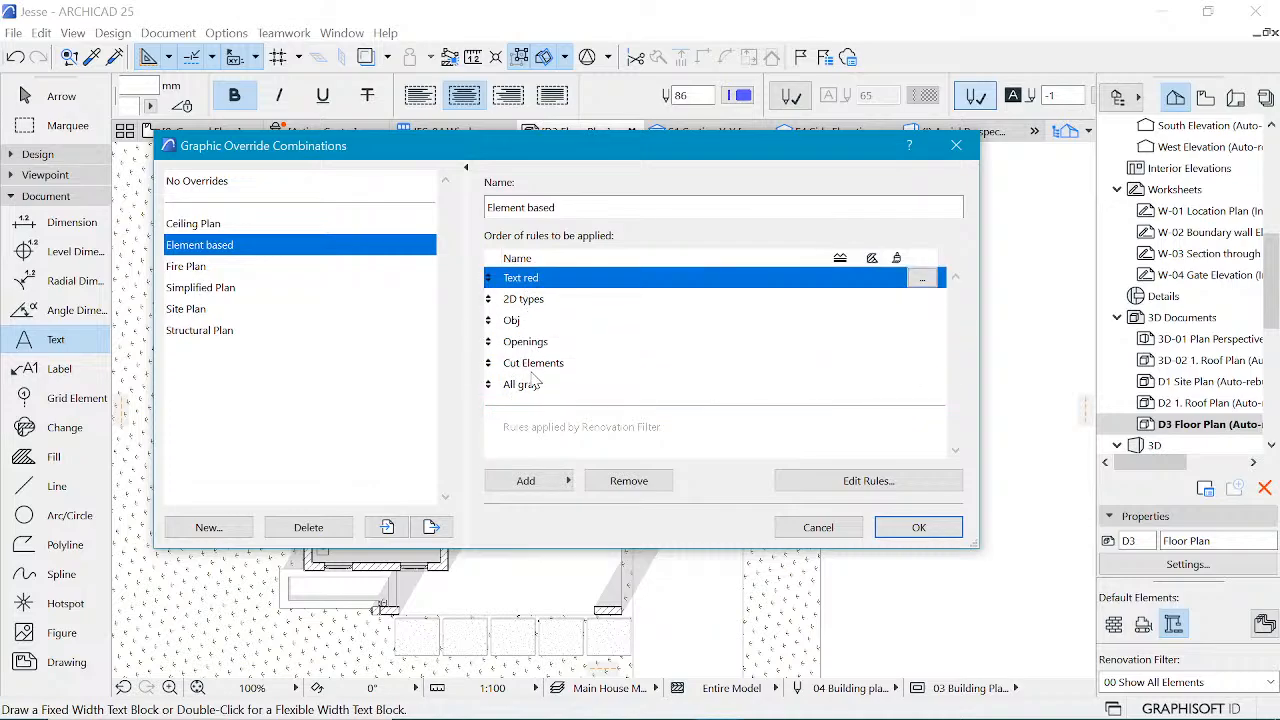
- Add another new rule named "Sketchy" to the Element based combination and move it above Text red
left_click(540, 485)
scroll(657, 615, "down", 3)
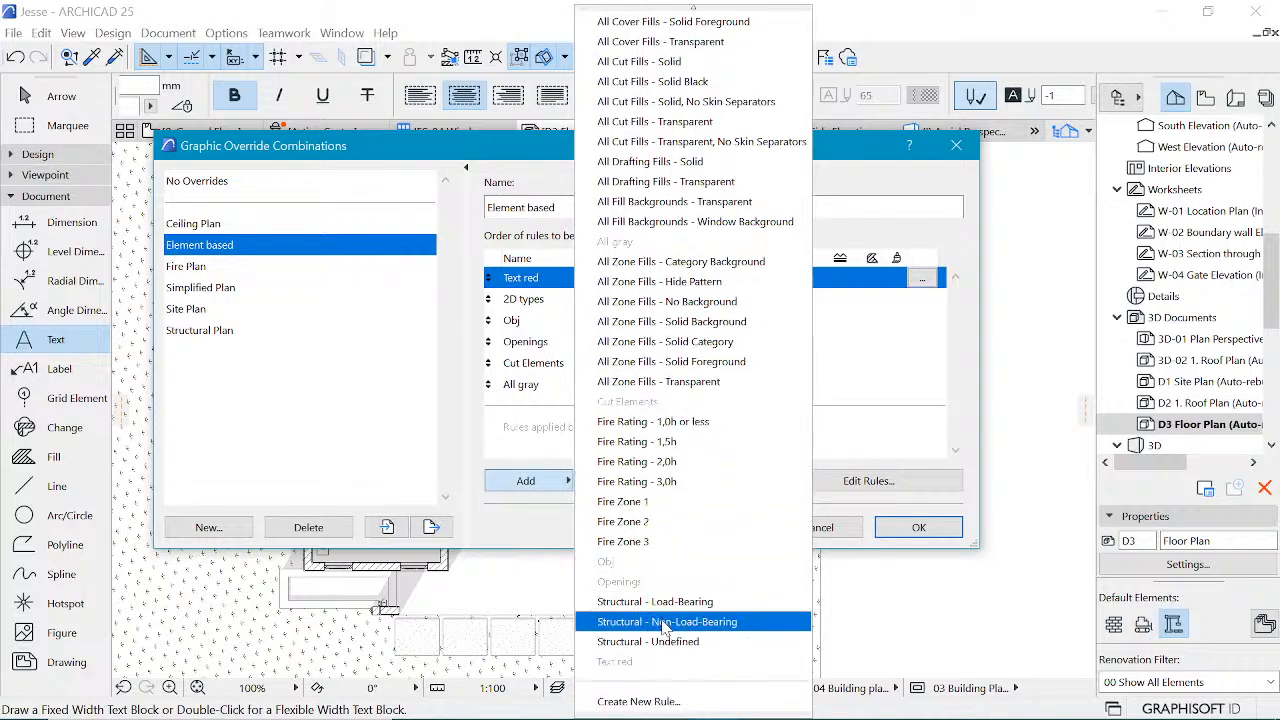
left_click(671, 704)
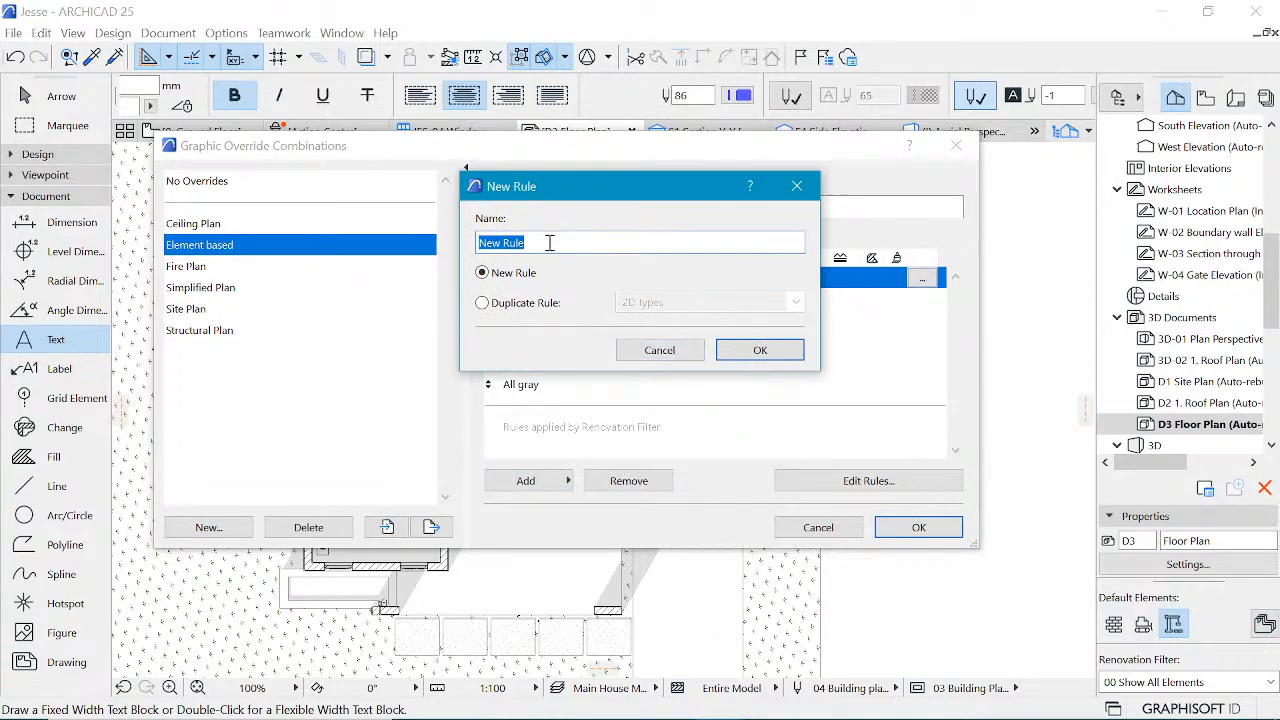
type("W")
type("S")
type("ketchy")
left_click(757, 349)
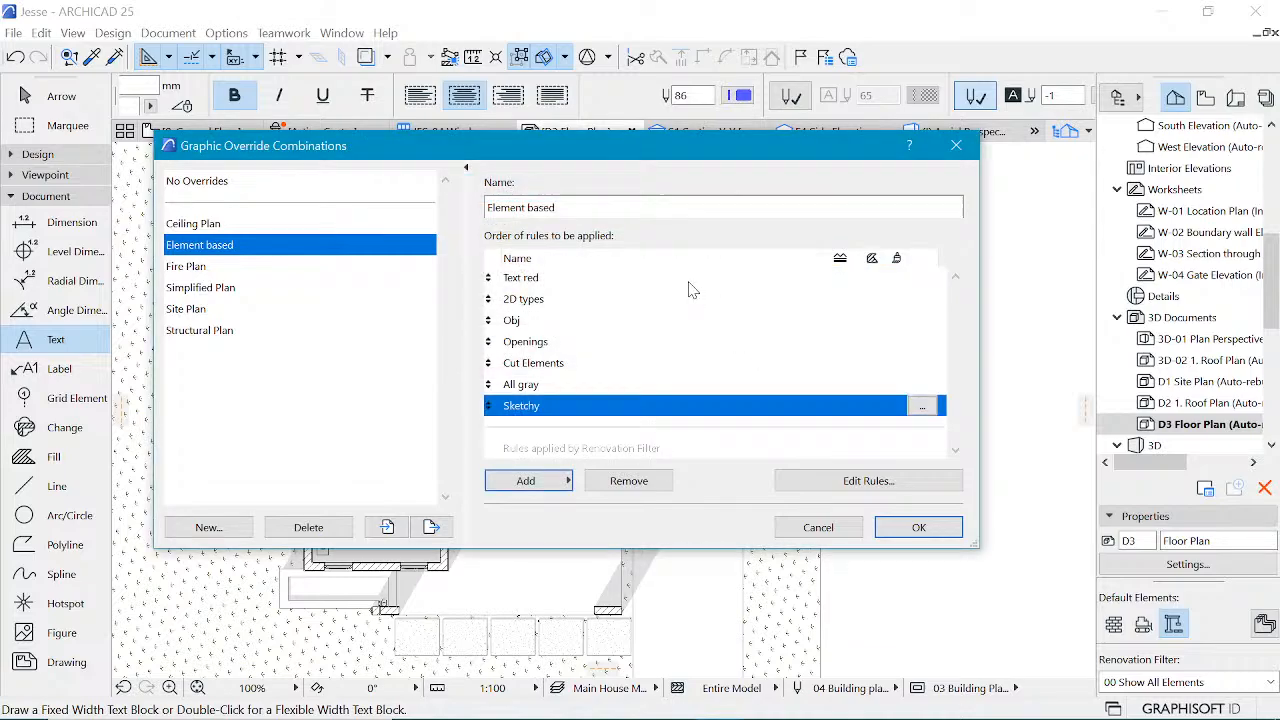
left_click_drag(534, 424, 548, 283)
- Edit the Text red rule so its element type is Text and its line, marker and text pen is overridden with red pen 20
left_click(568, 302)
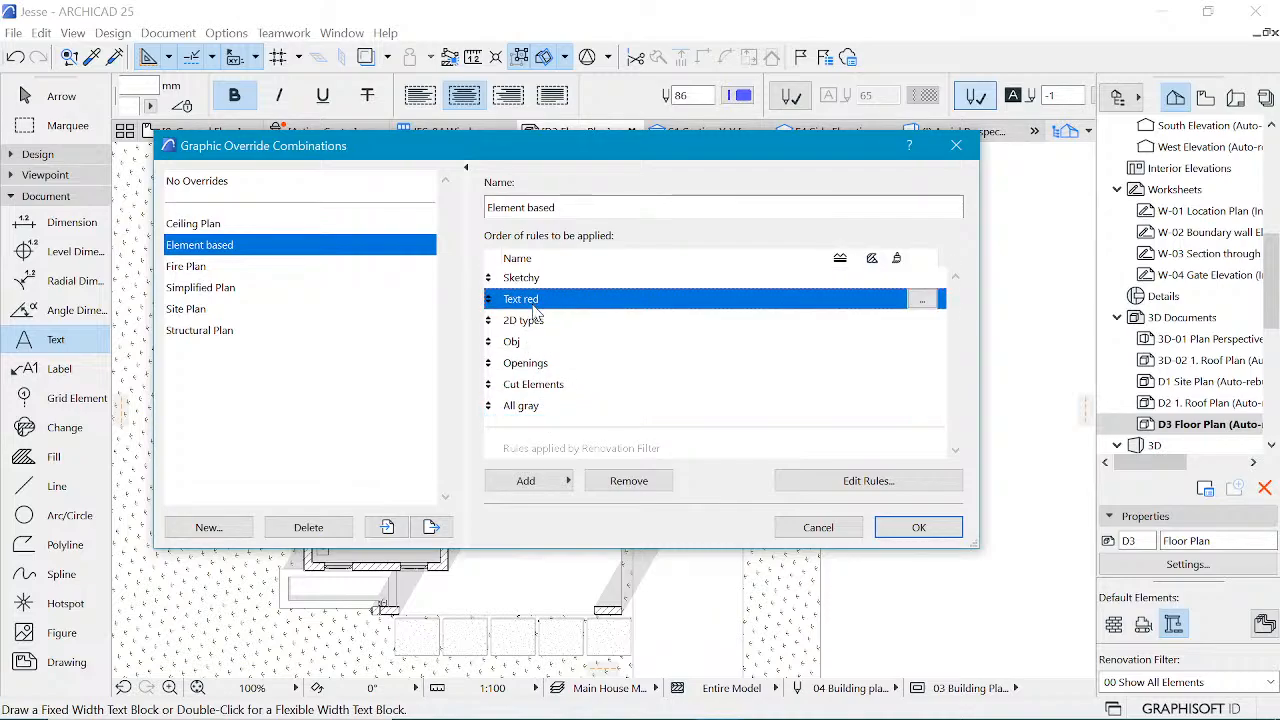
left_click(855, 483)
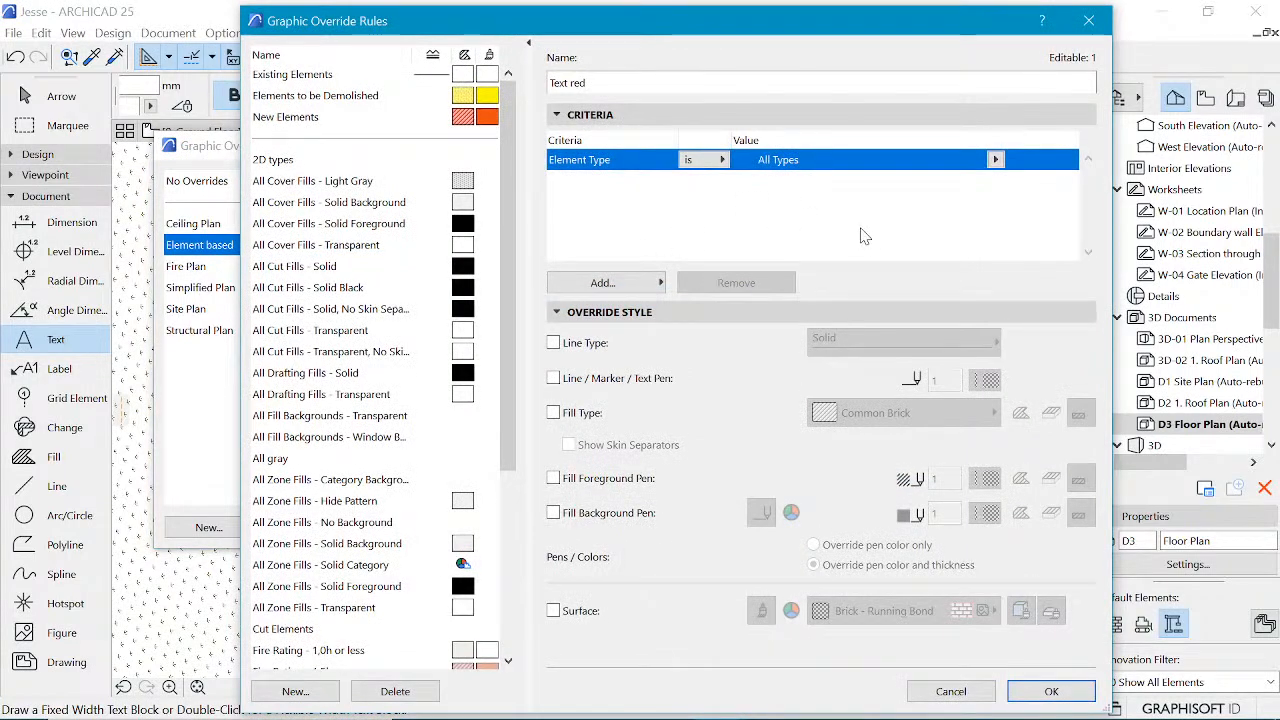
left_click(995, 161)
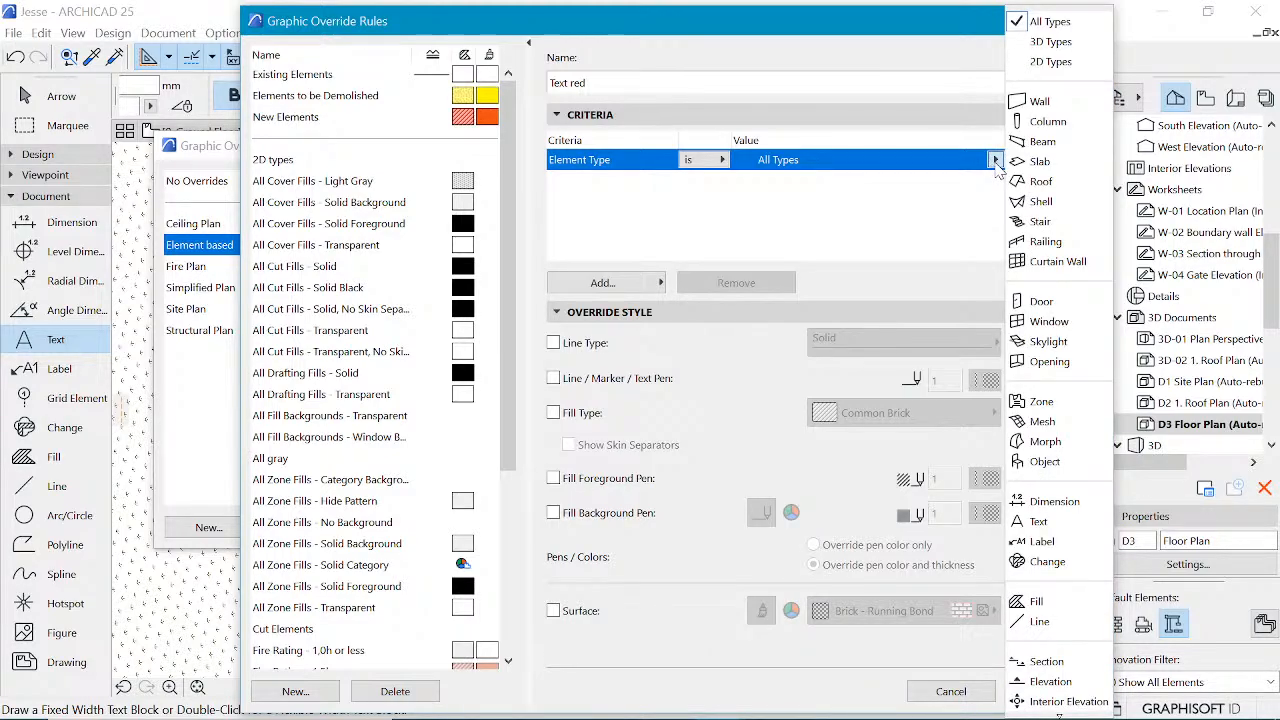
left_click(1045, 521)
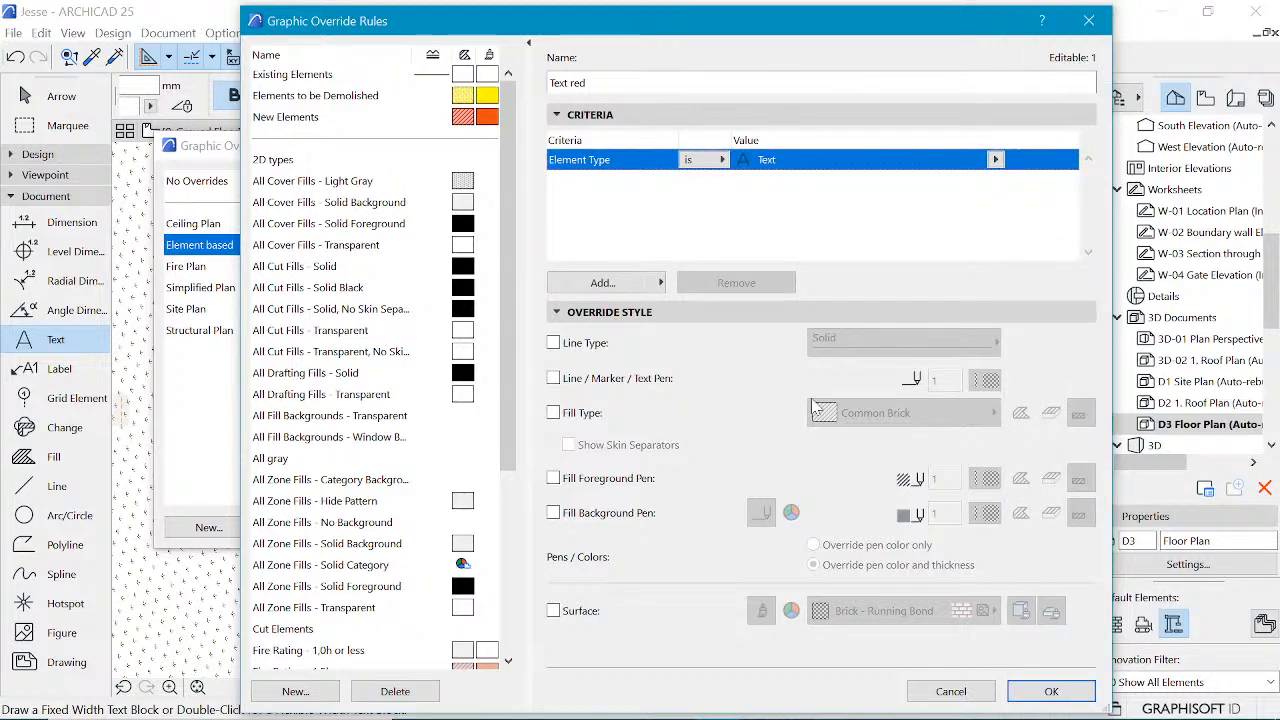
left_click(553, 378)
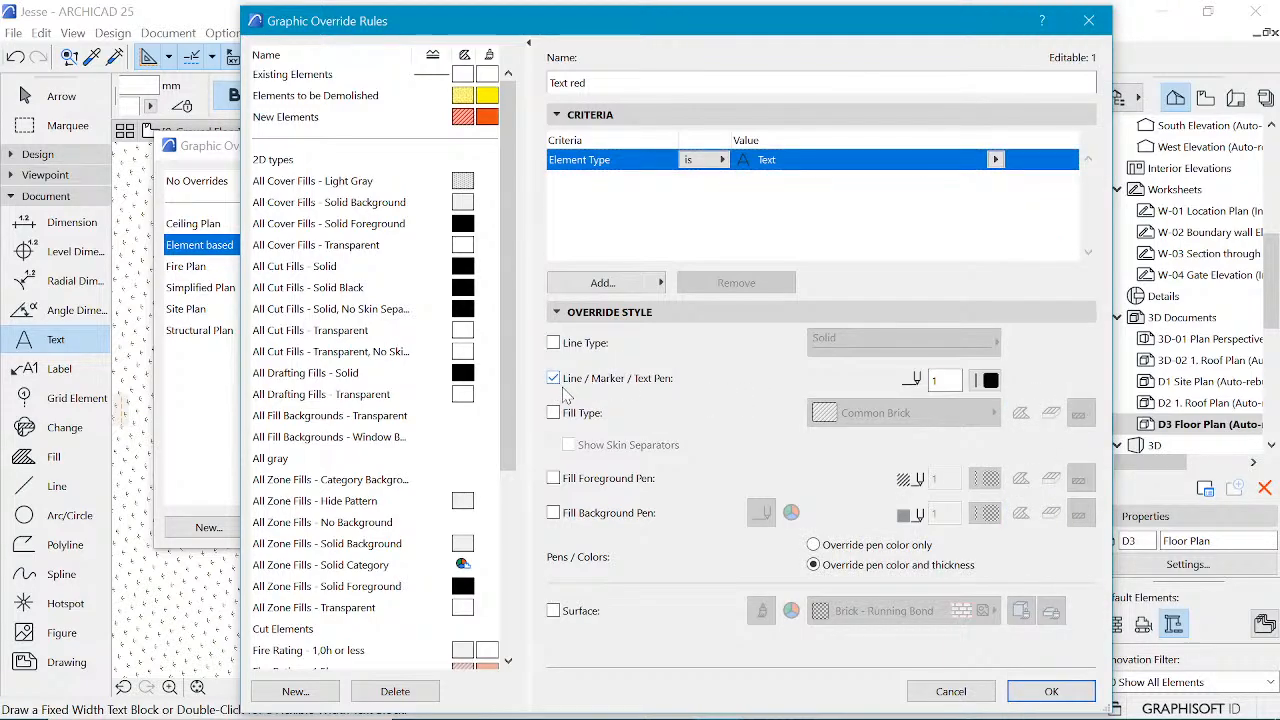
left_click(990, 380)
left_click(995, 431)
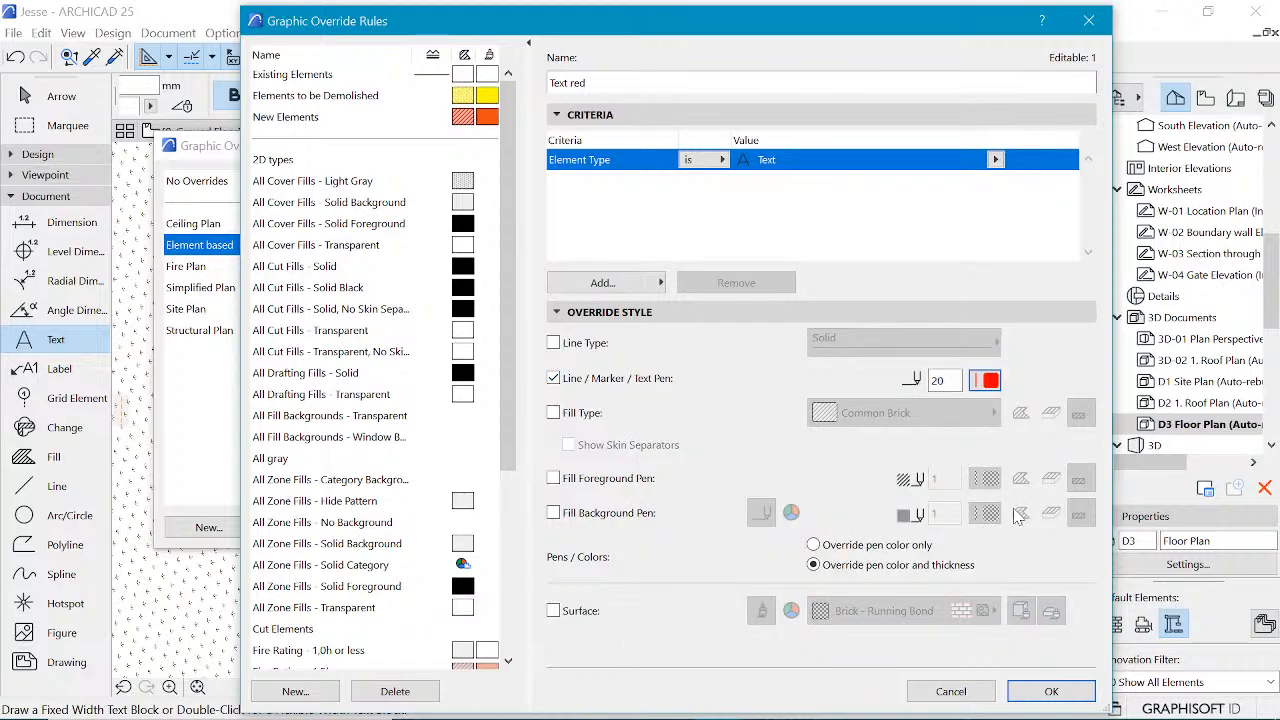
left_click(1051, 691)
- Edit the Sketchy rule to override the line type of all element types with Sketch
left_click(518, 277)
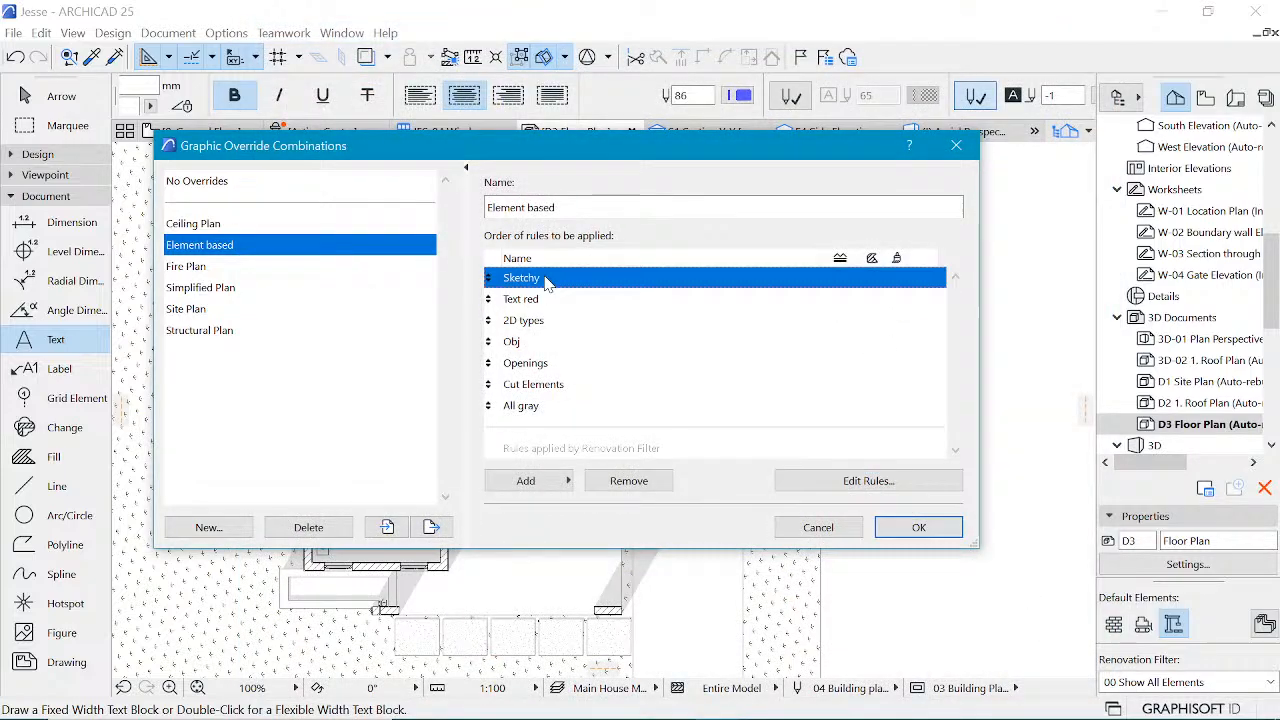
left_click(845, 490)
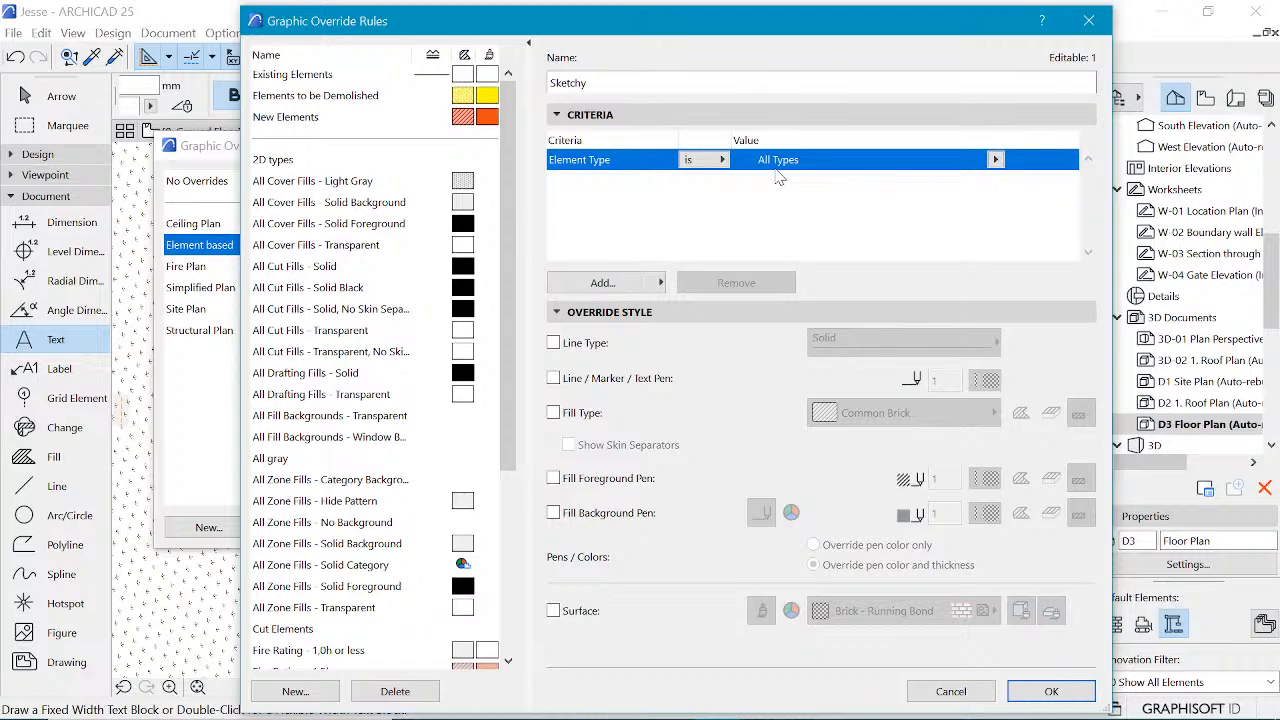
left_click(556, 345)
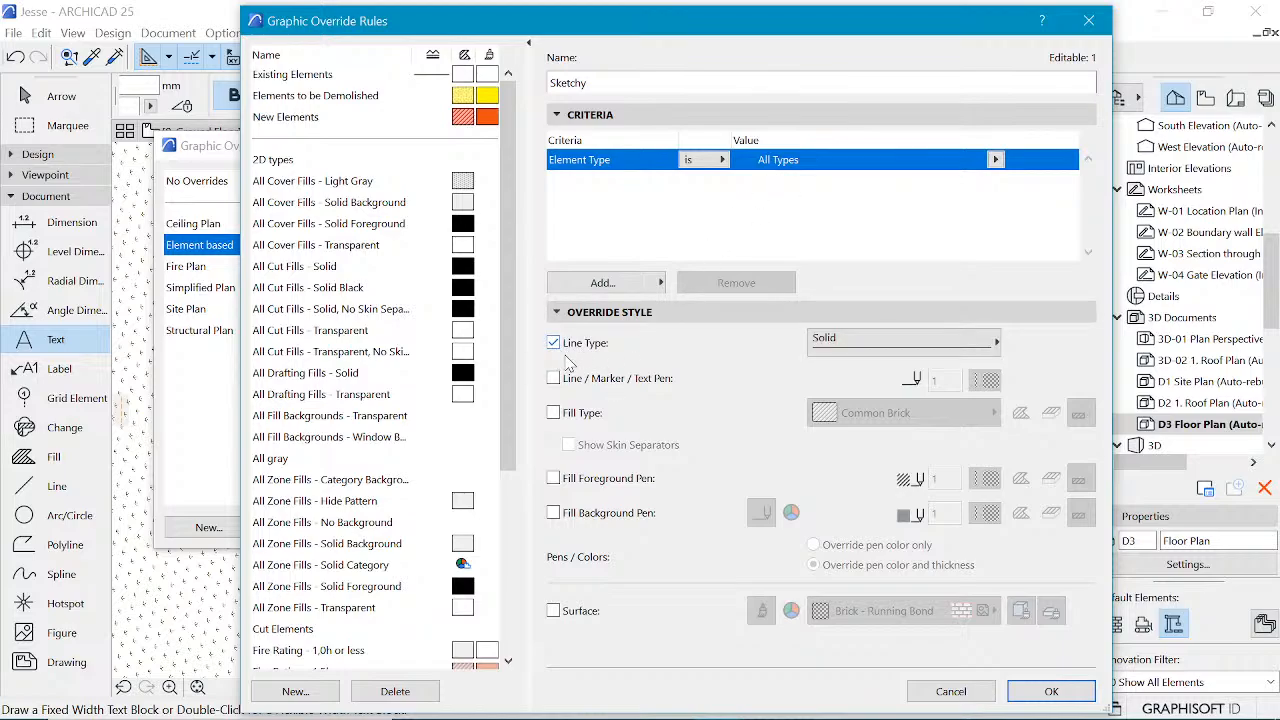
left_click(942, 350)
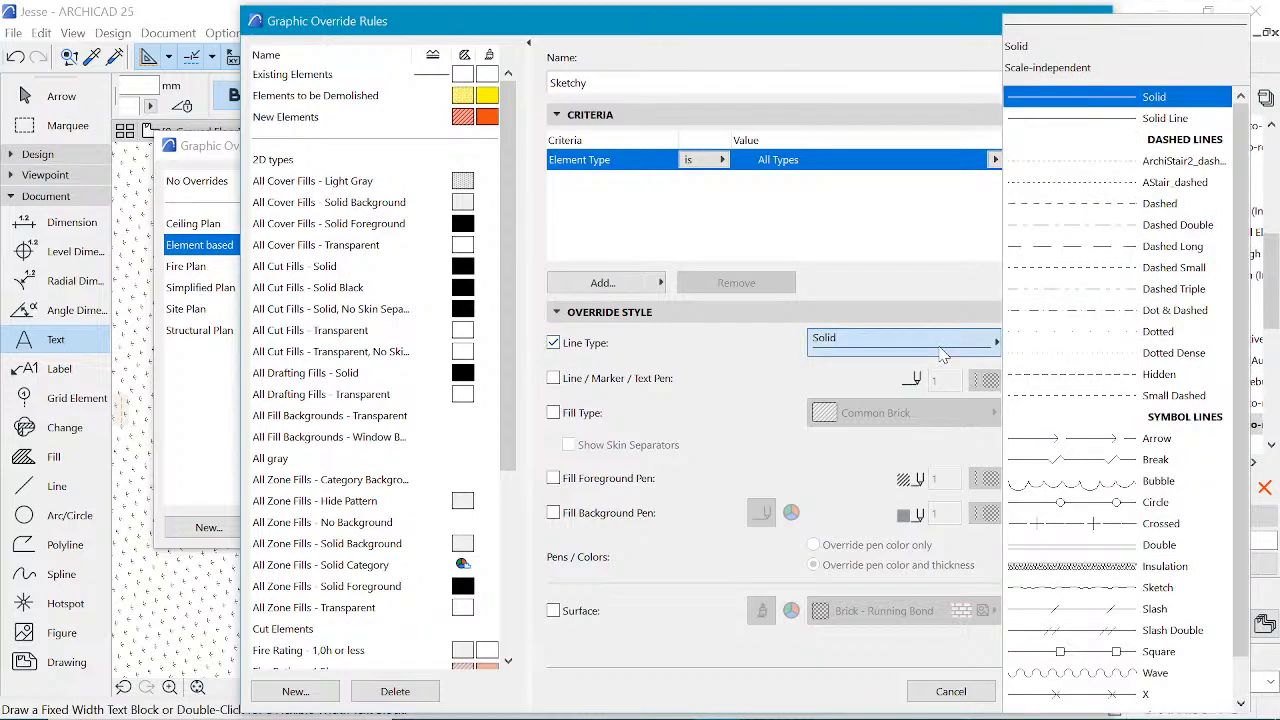
left_click(1160, 588)
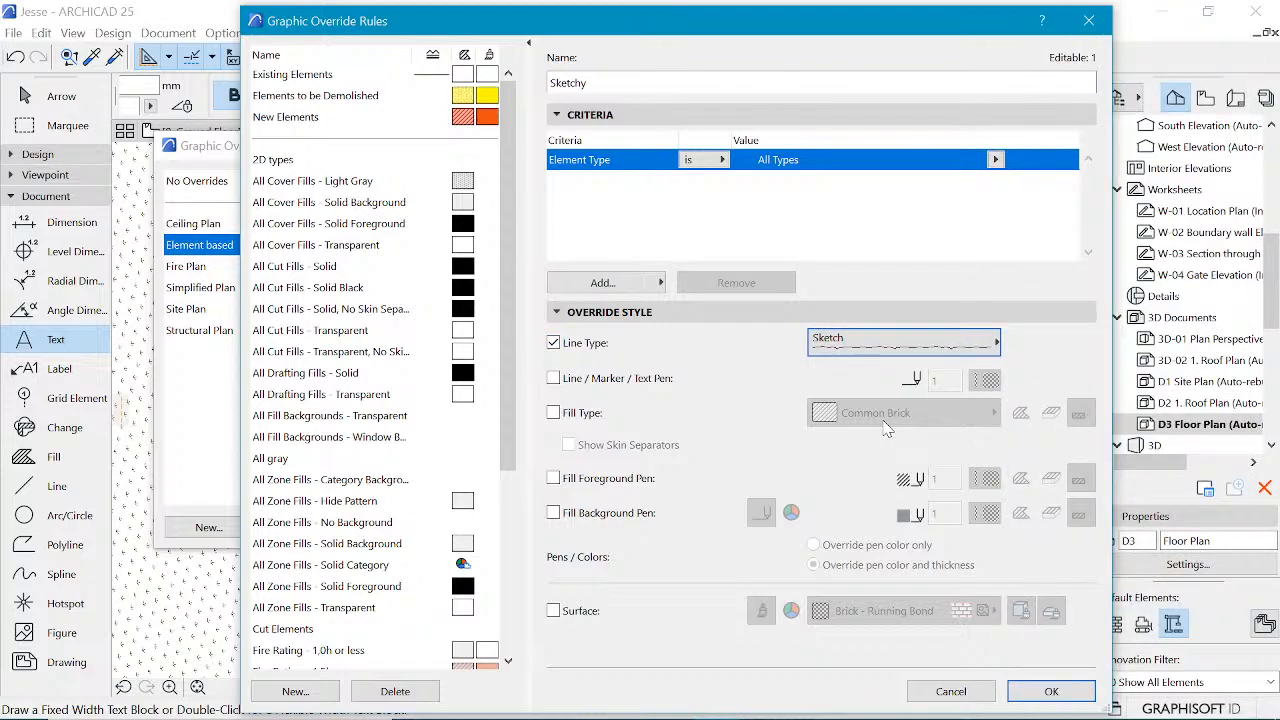
left_click(1051, 691)
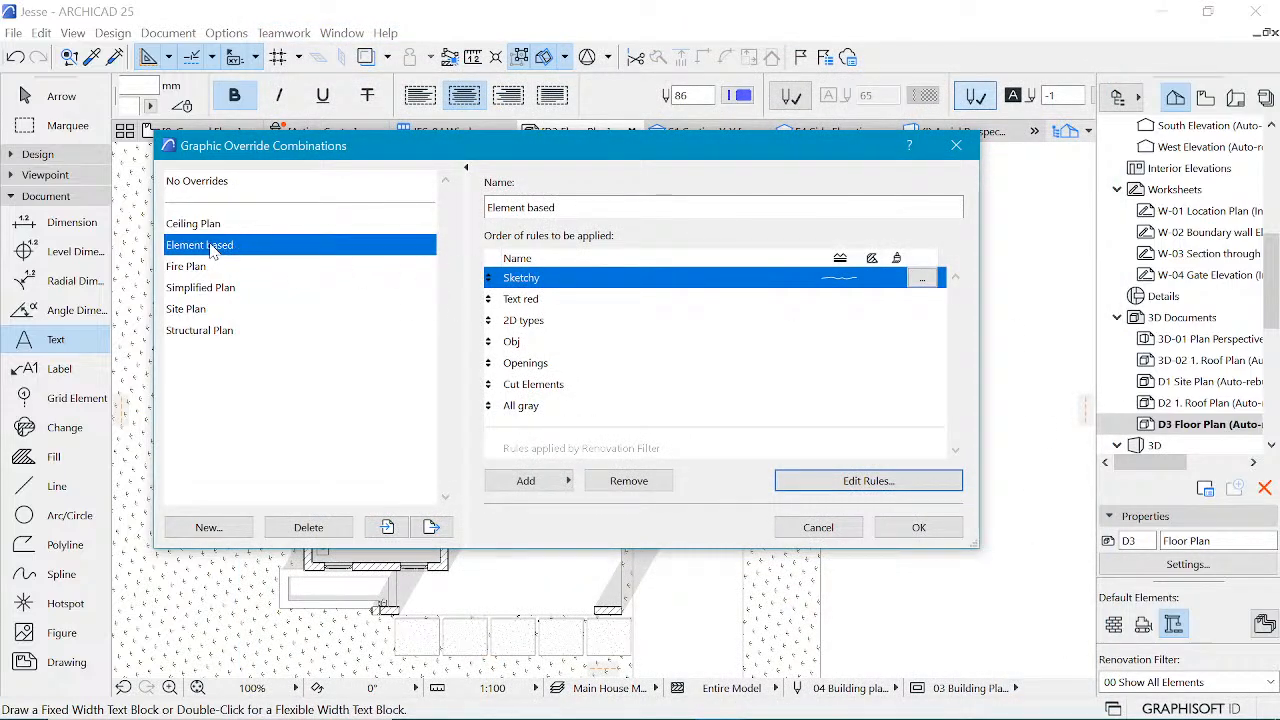
- Apply the updated Element based override combination to the 3D document floor plan and inspect the drawing
left_click(522, 299)
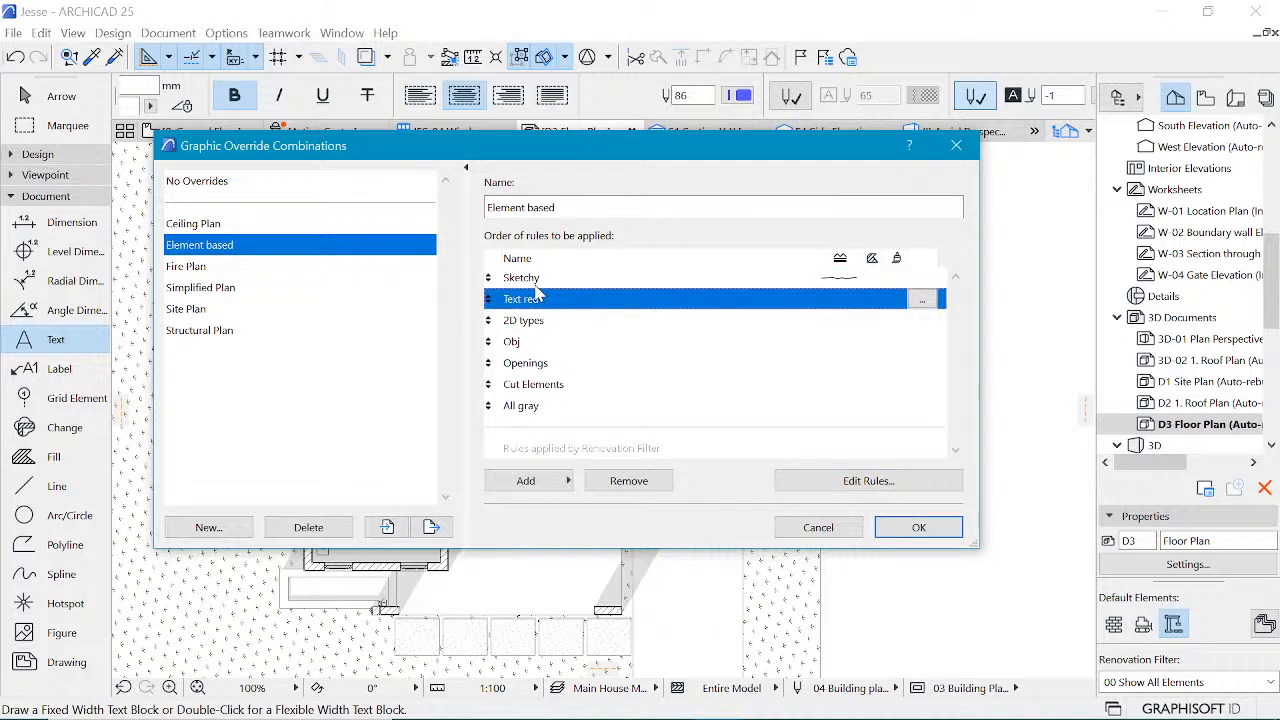
left_click(540, 279)
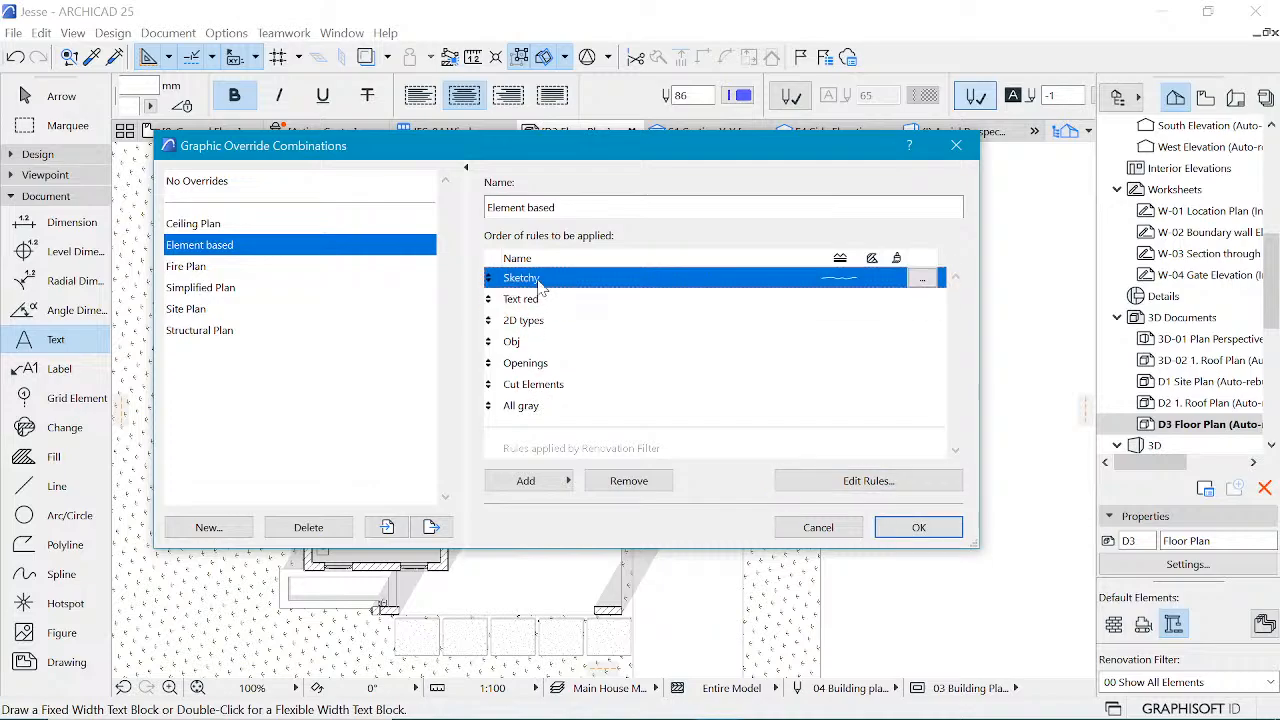
left_click(916, 537)
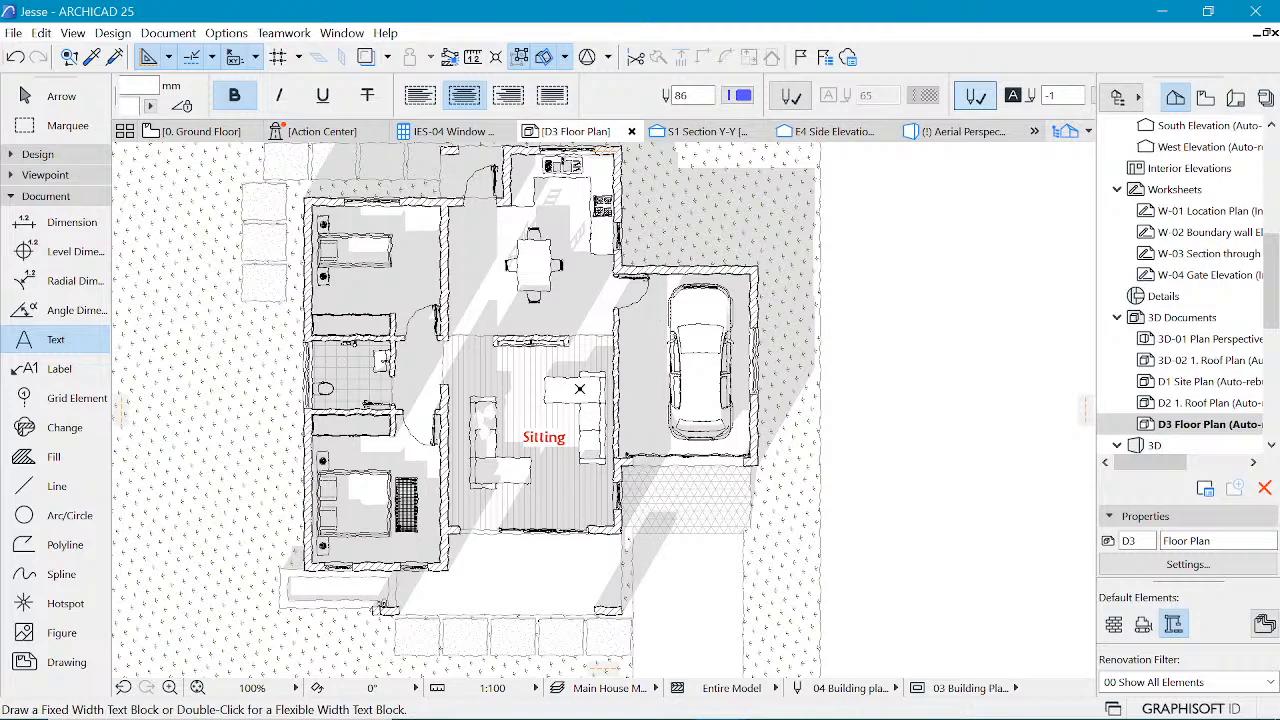
scroll(614, 446, "down", 2)
scroll(527, 442, "up", 2)
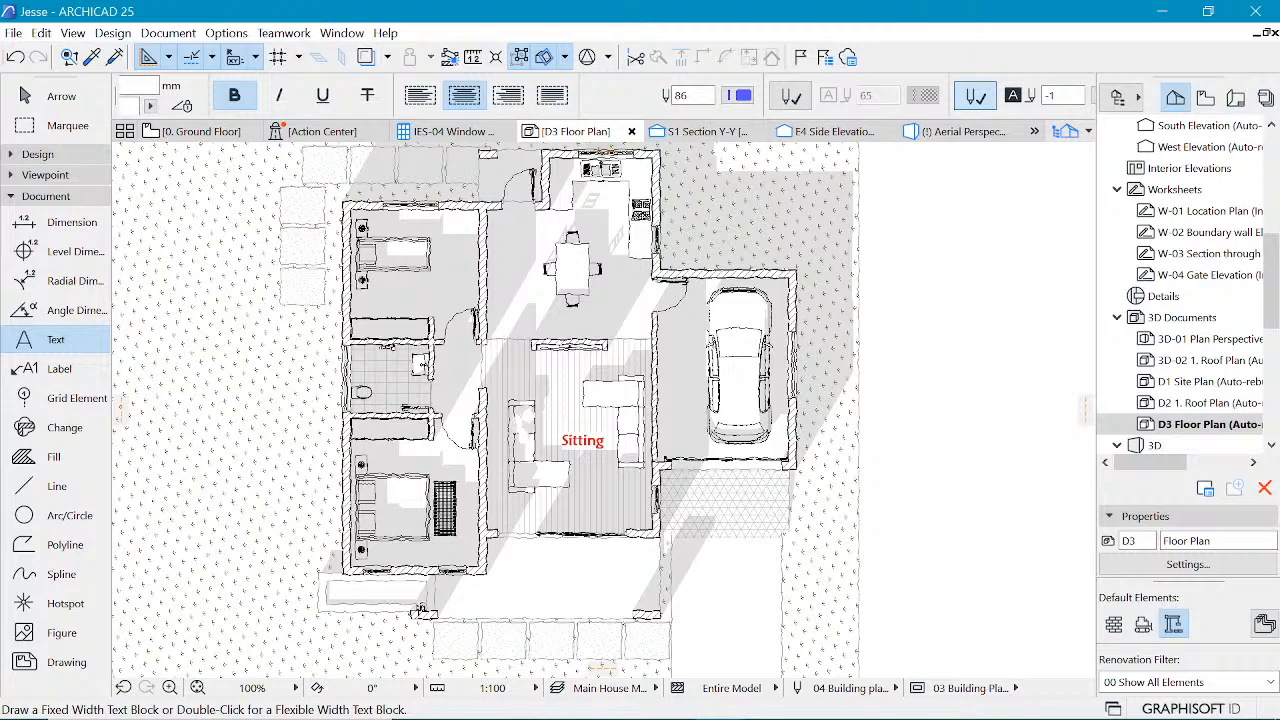
- Reopen the graphic override combinations and review the Structural Plan, Site Plan, Simplified Plan, Ceiling Plan and Element based sets
mouse_move(609, 714)
left_click(166, 33)
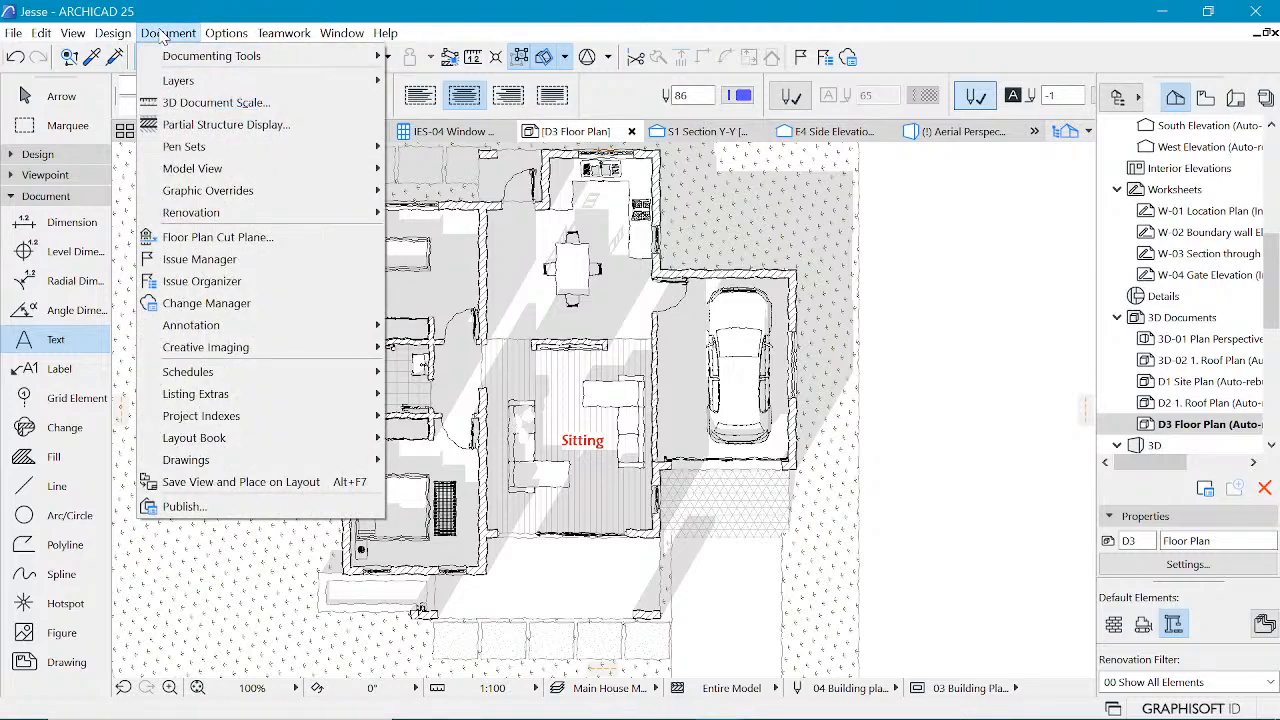
mouse_move(205, 192)
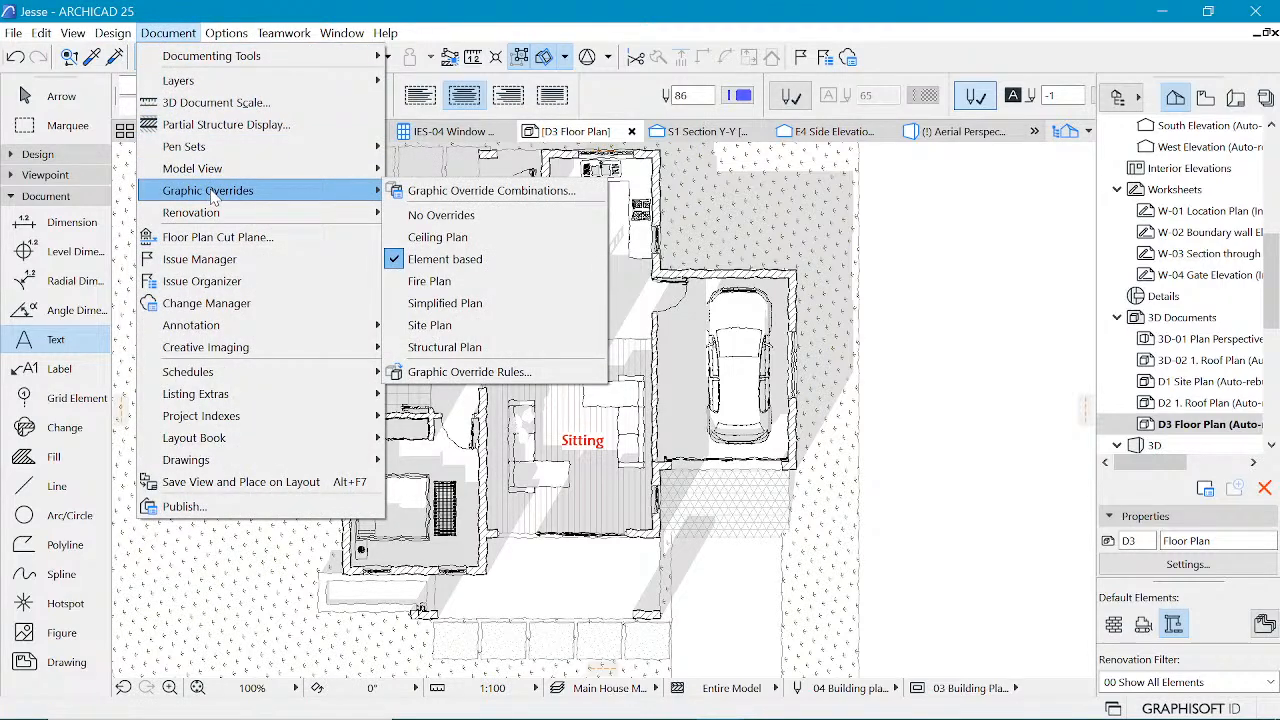
left_click(478, 191)
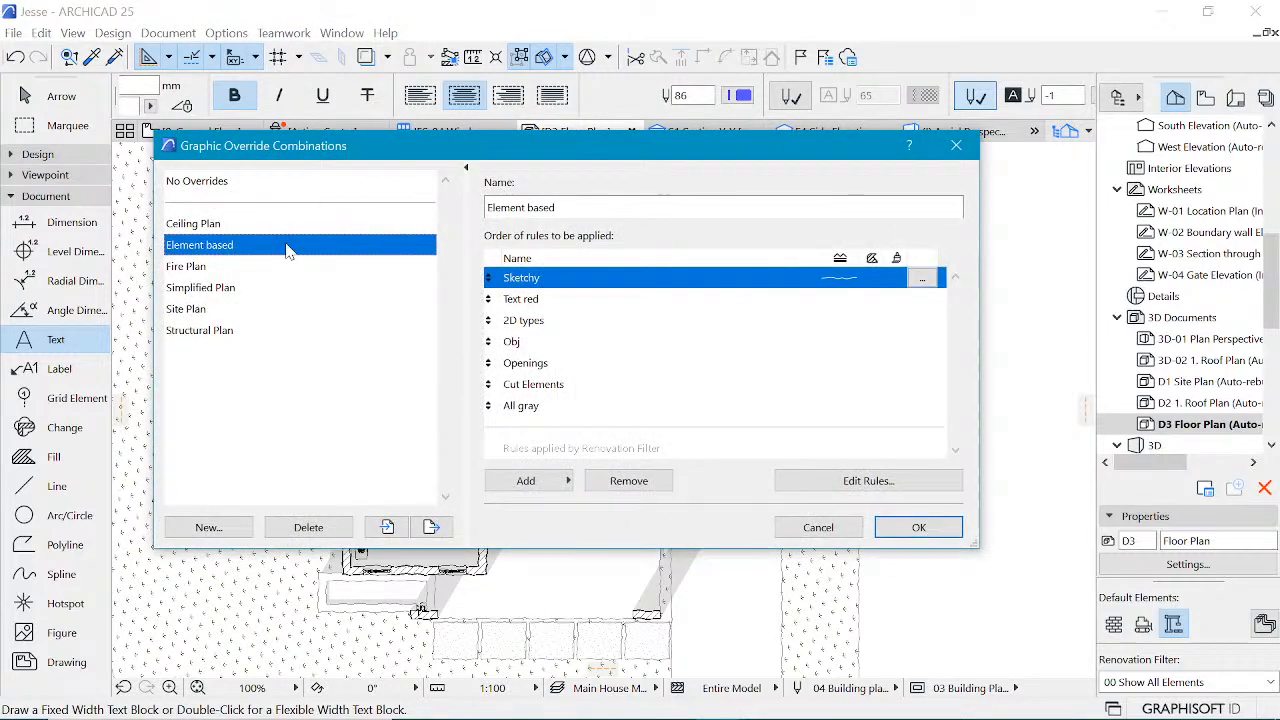
left_click(212, 336)
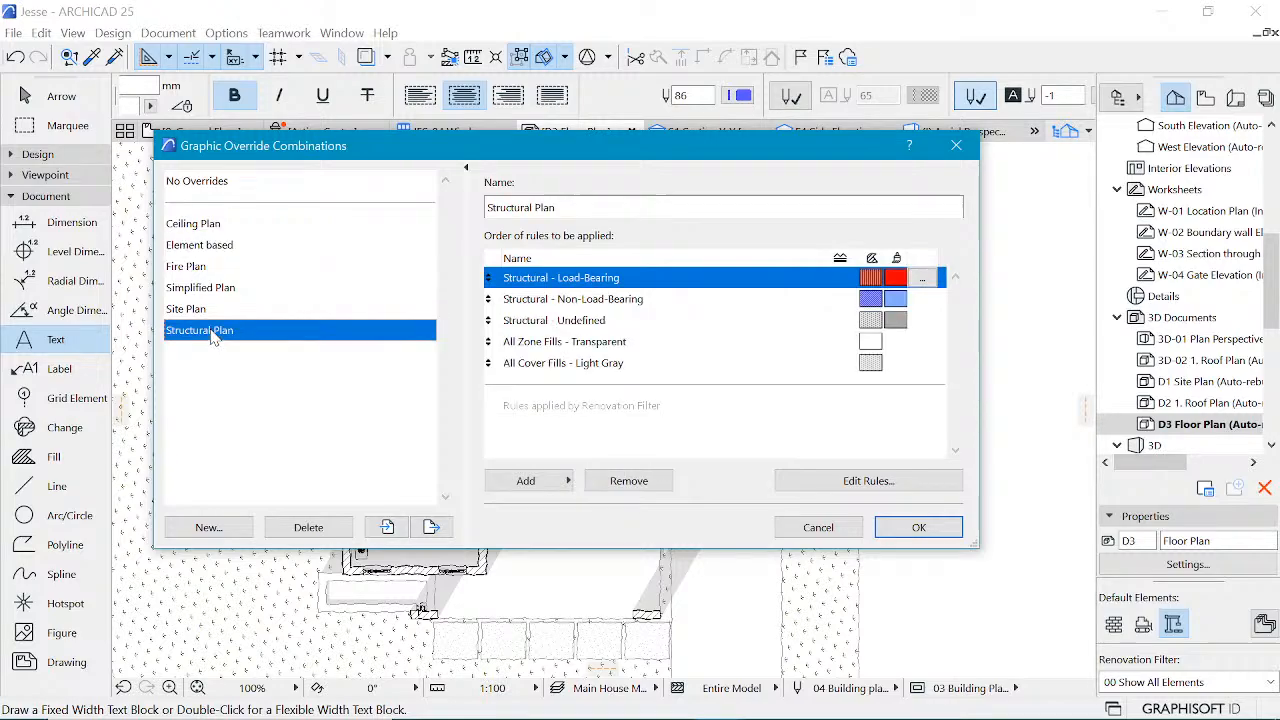
left_click(210, 311)
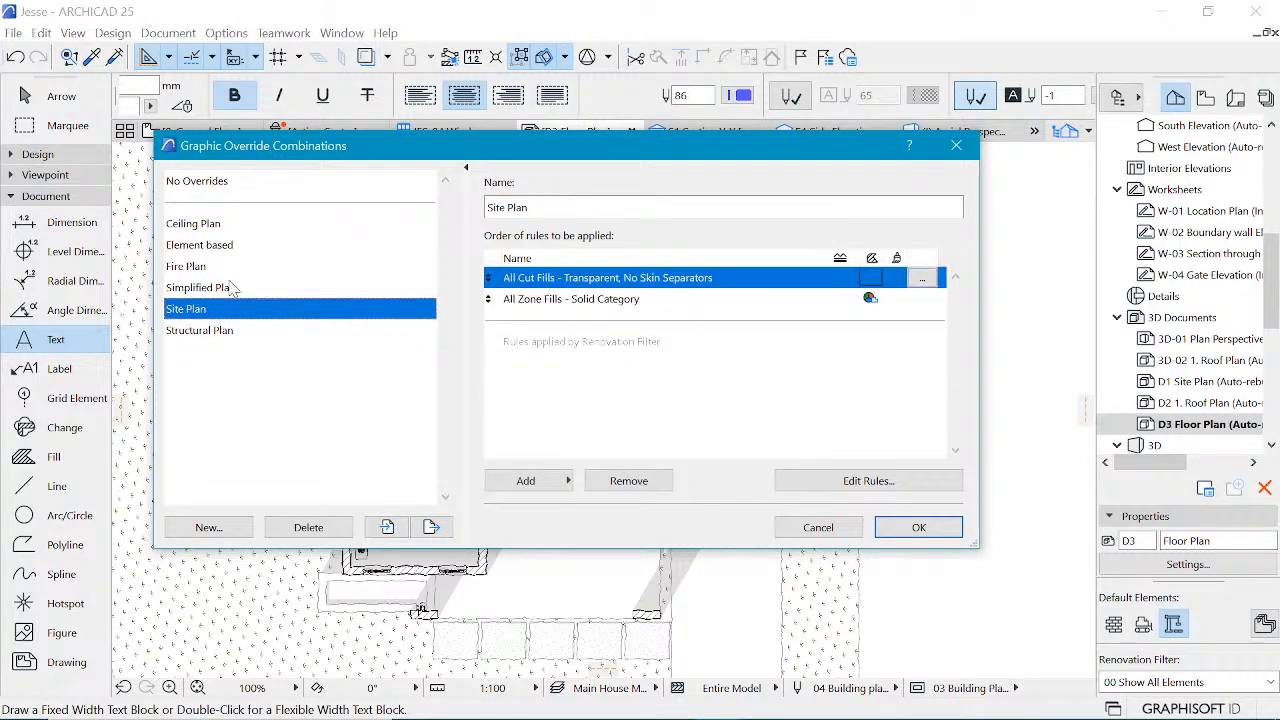
left_click(230, 288)
left_click(210, 246)
left_click(212, 228)
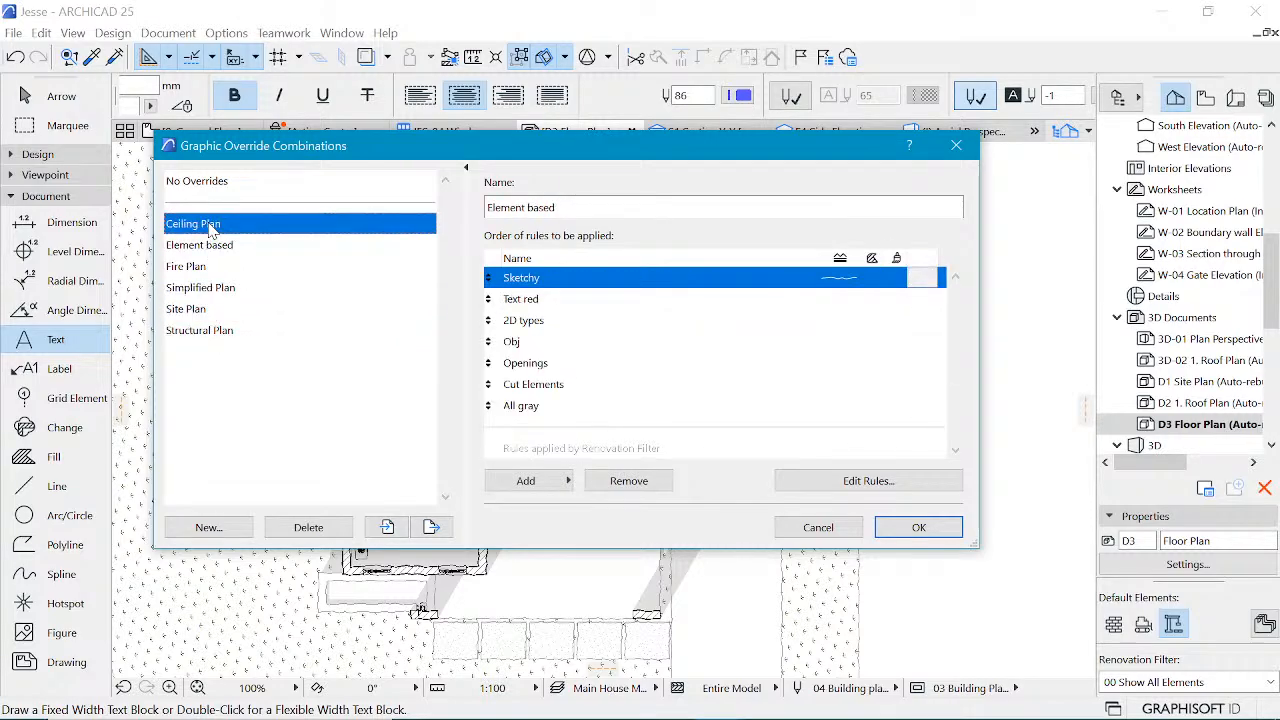
left_click(210, 246)
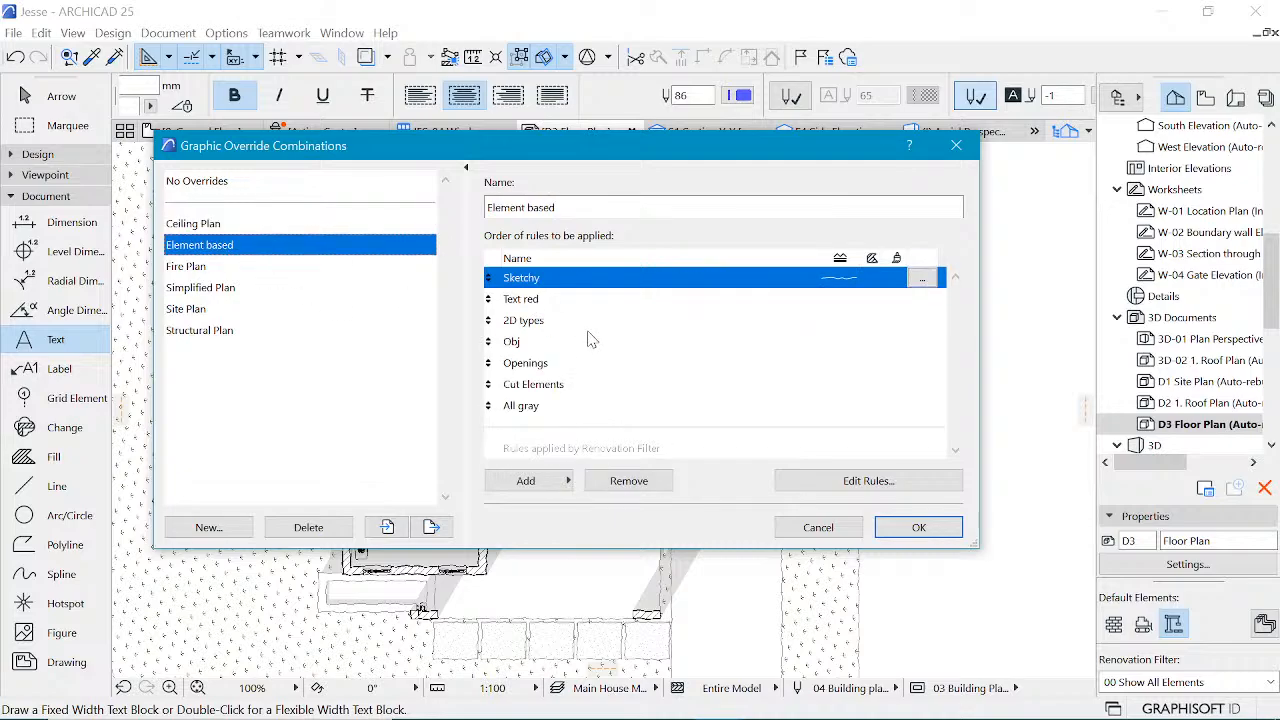
- Review the rules of the Element based combination from All gray up to Text red, and close the dialog without changes
left_click(541, 408)
left_click(553, 389)
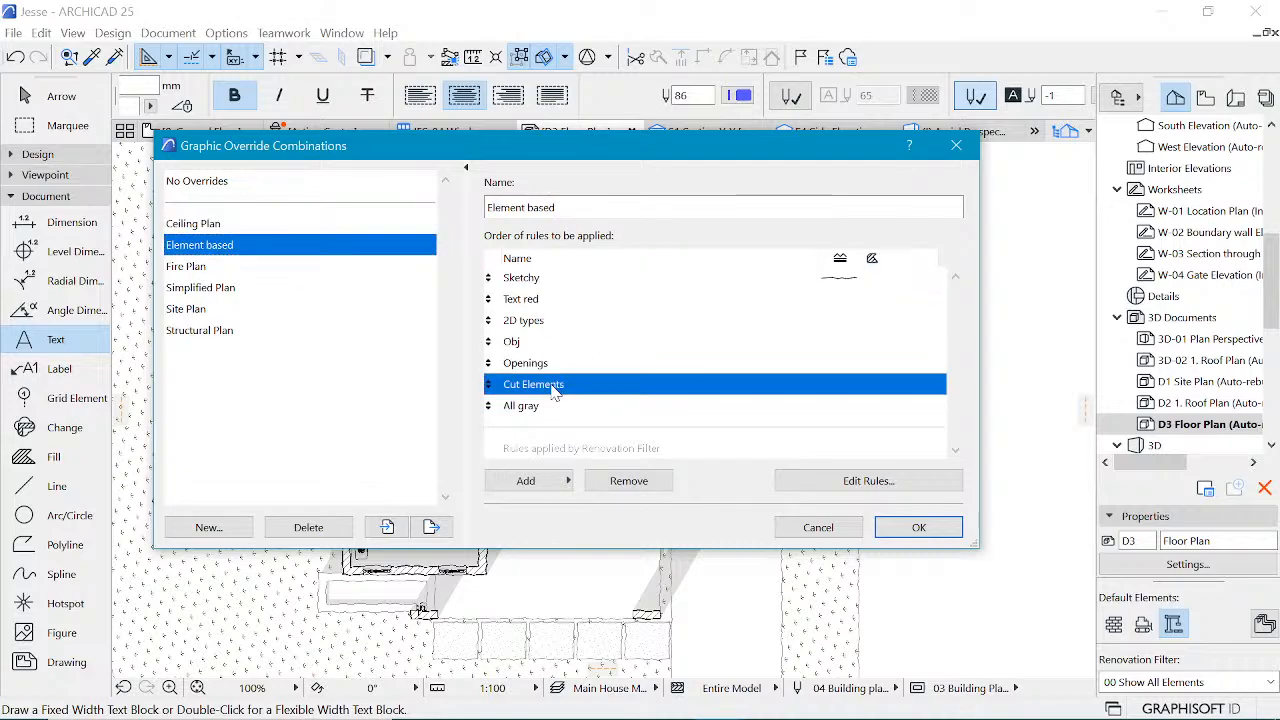
left_click(551, 364)
left_click(540, 342)
left_click(543, 318)
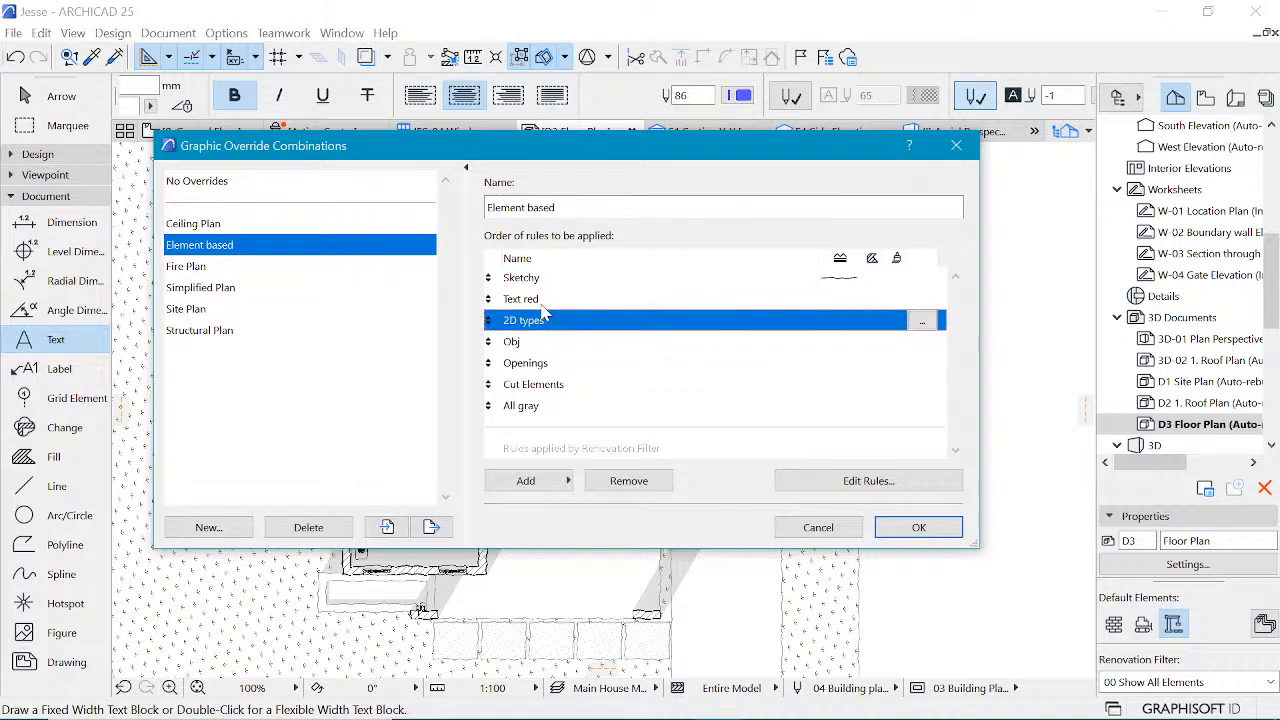
left_click(542, 298)
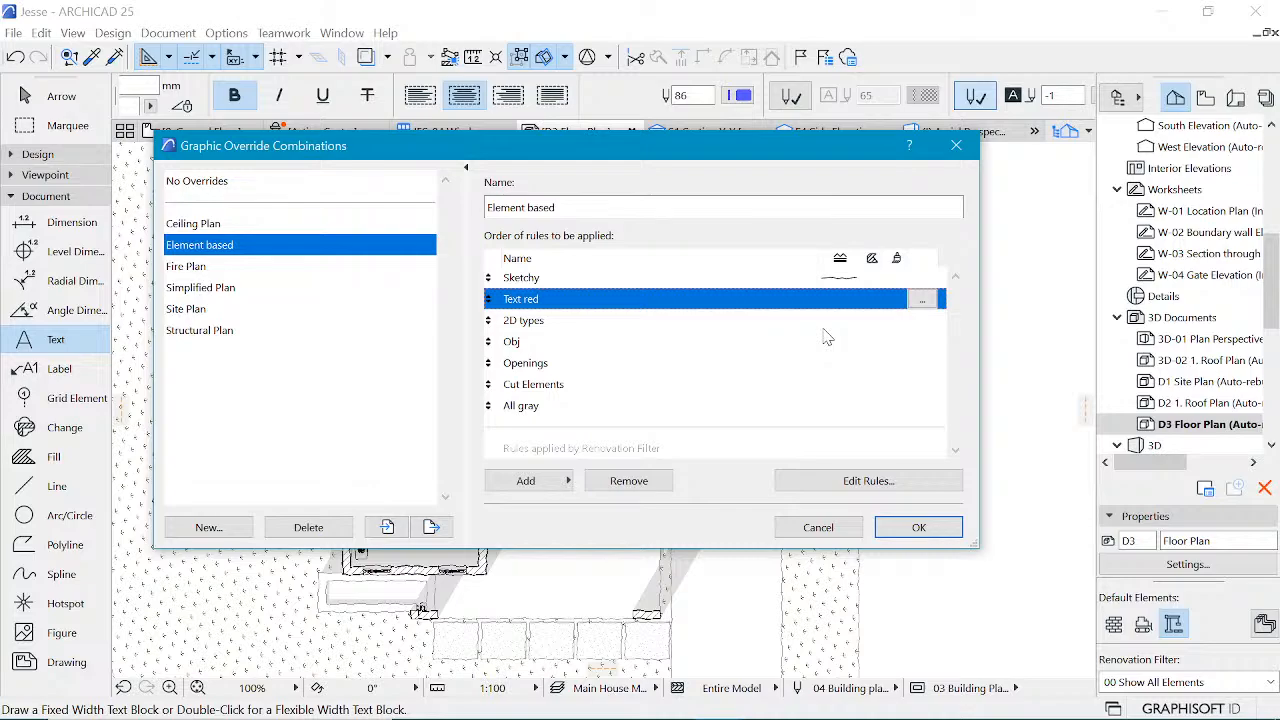
left_click_drag(668, 158, 695, 204)
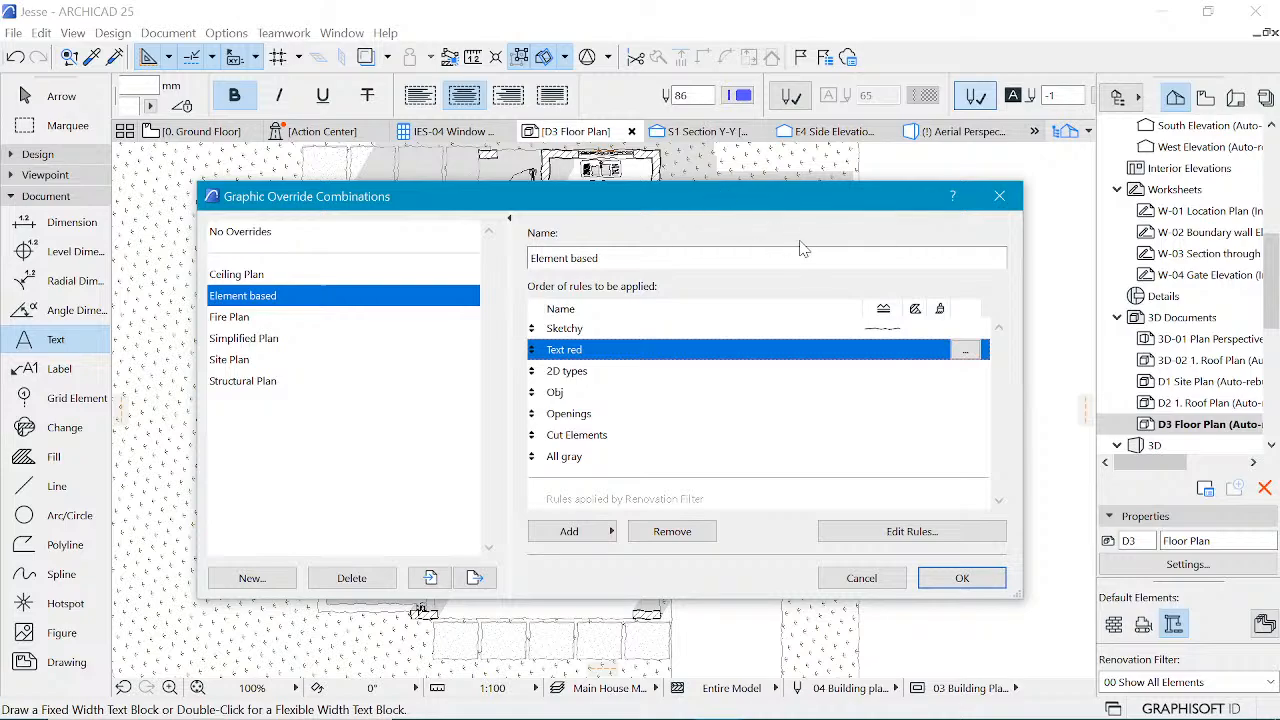
left_click(1015, 196)
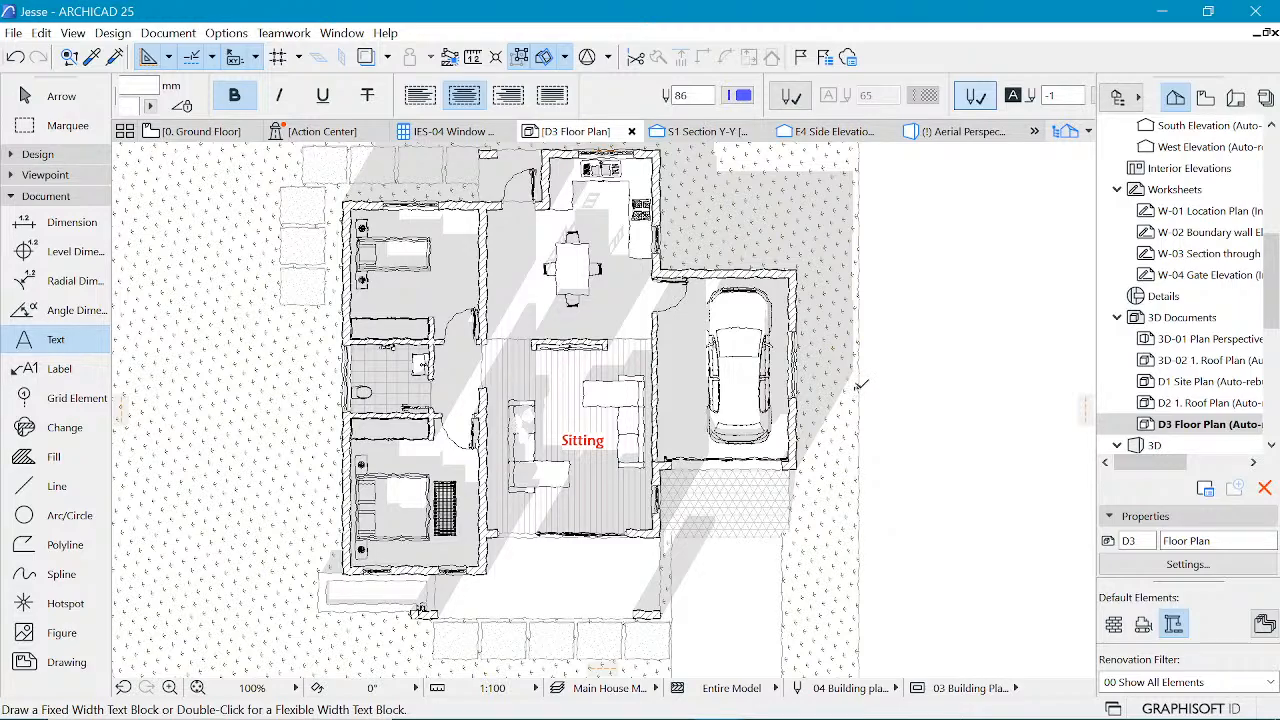